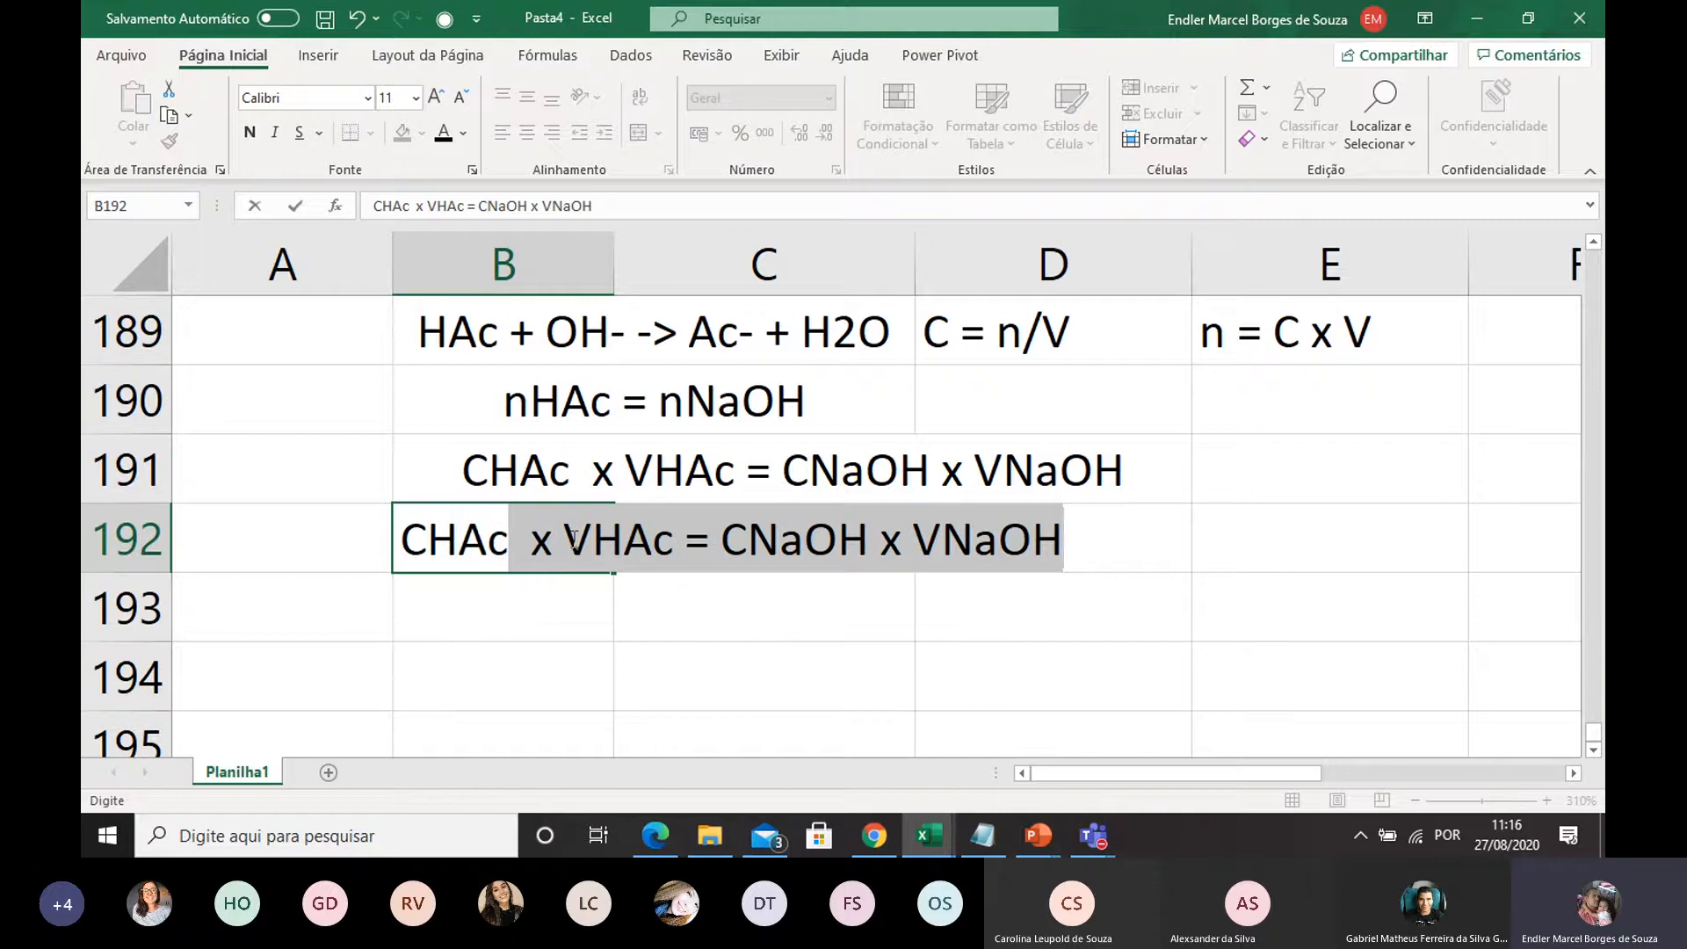
Keep only CHAc as the label in B192 and enter =(CNaOH x VNaOH)/VHAc in C192
key("Delete")
left_click(867, 636)
left_click(761, 551)
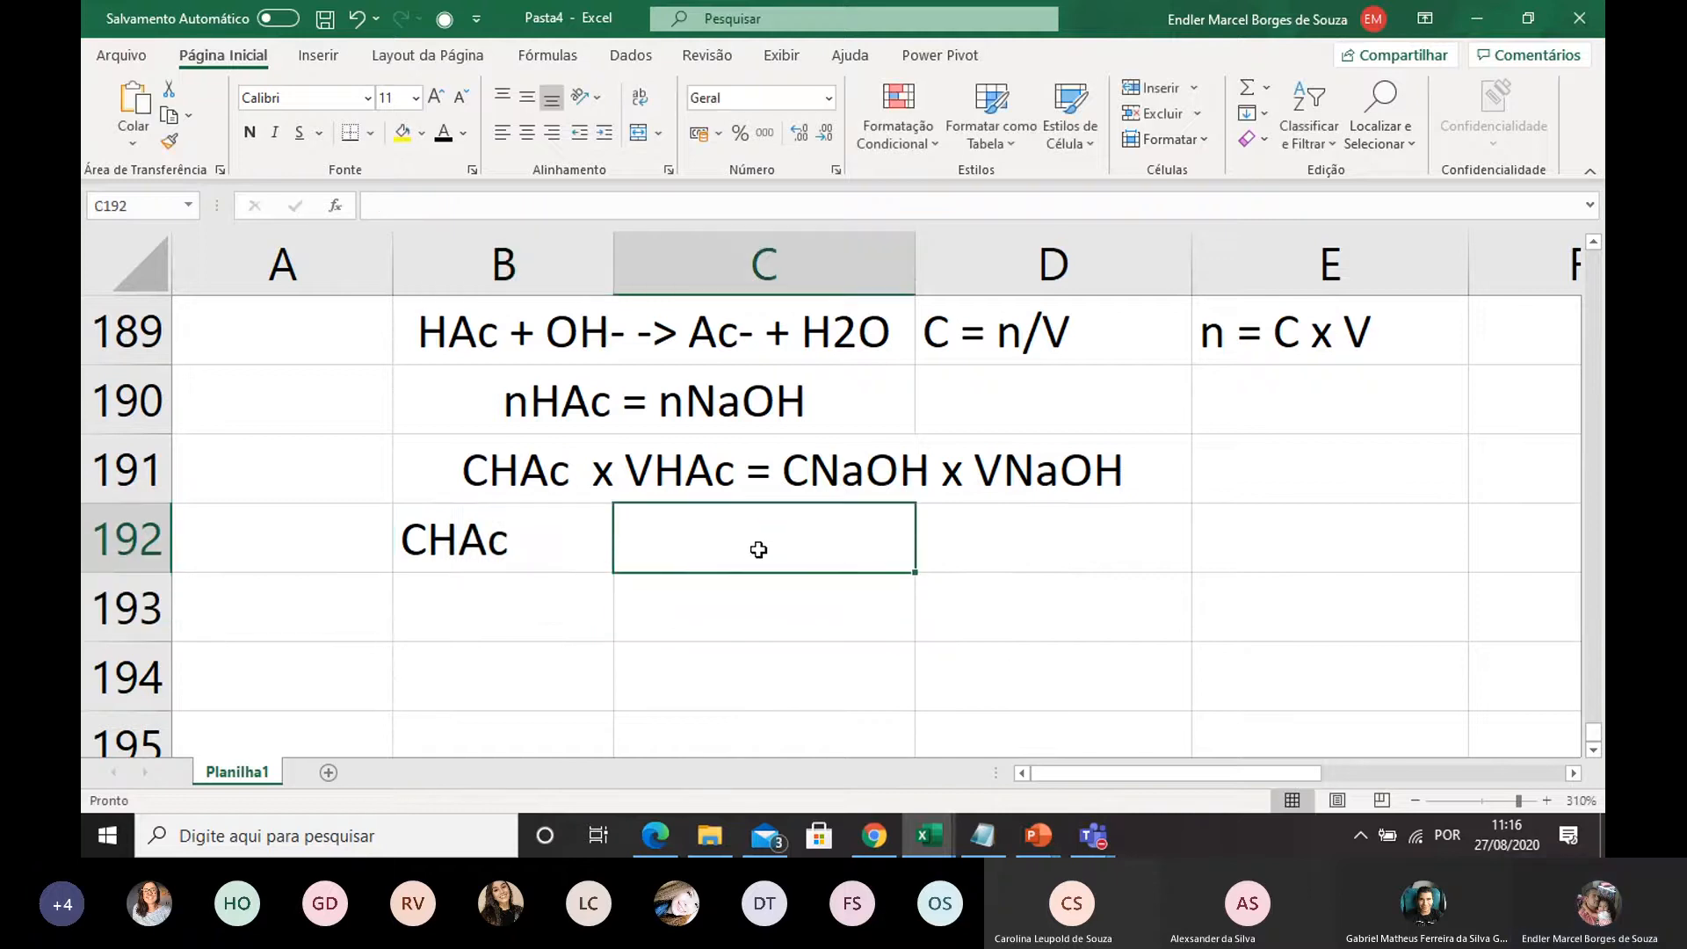
type("=(")
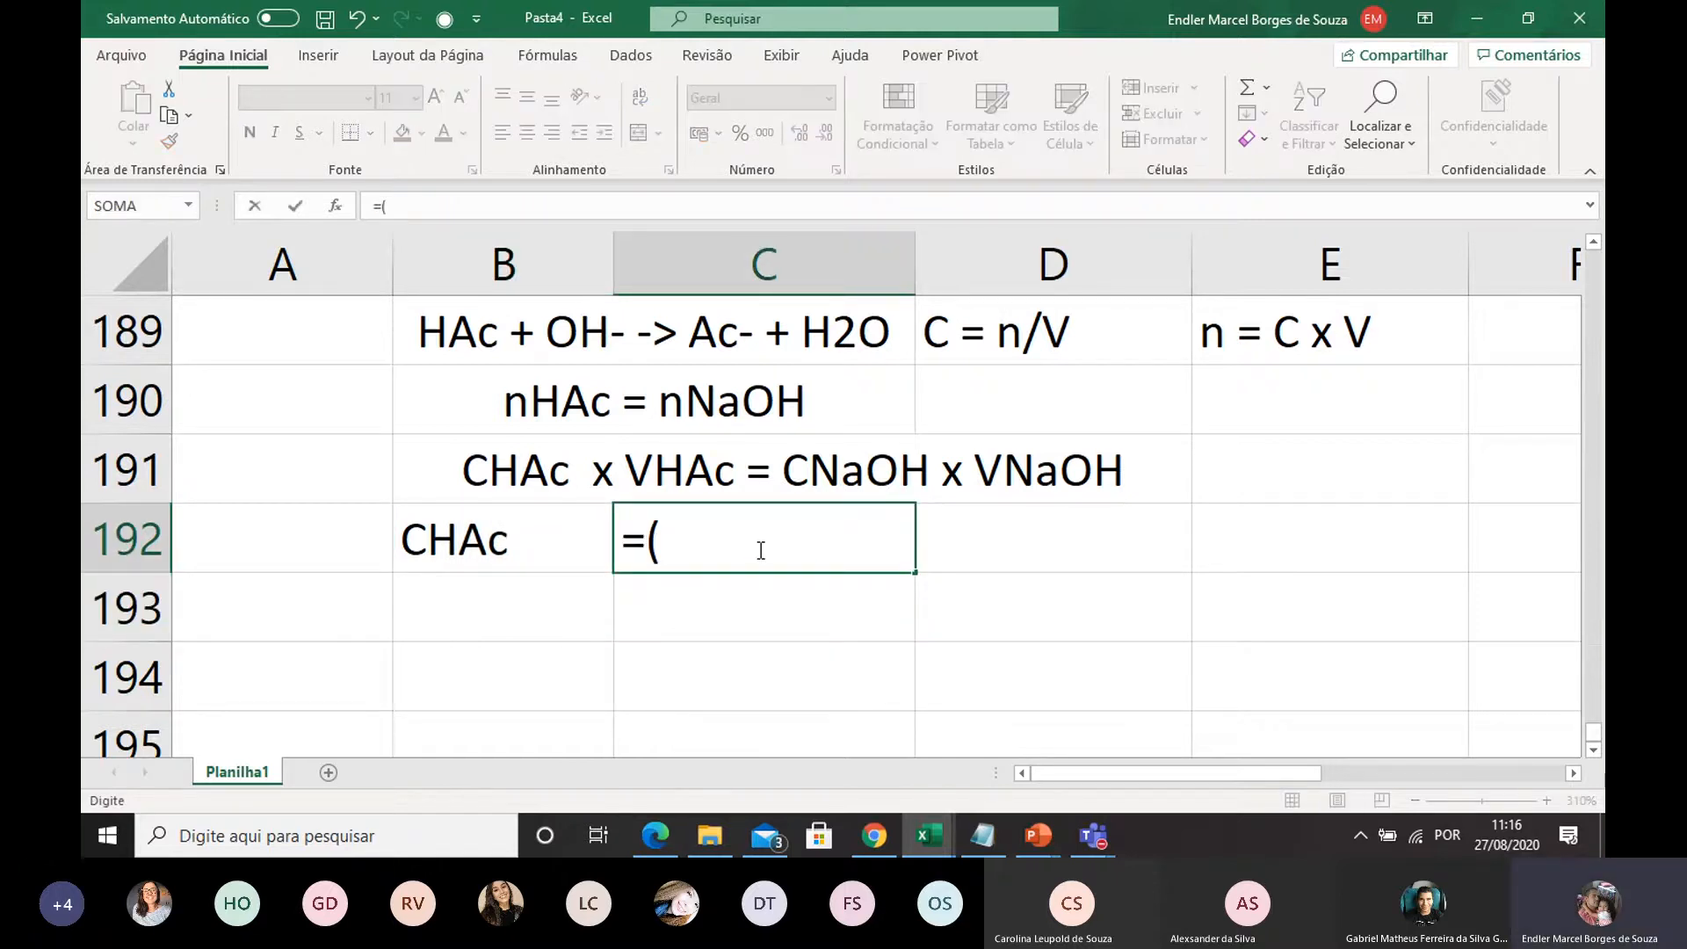
type("C")
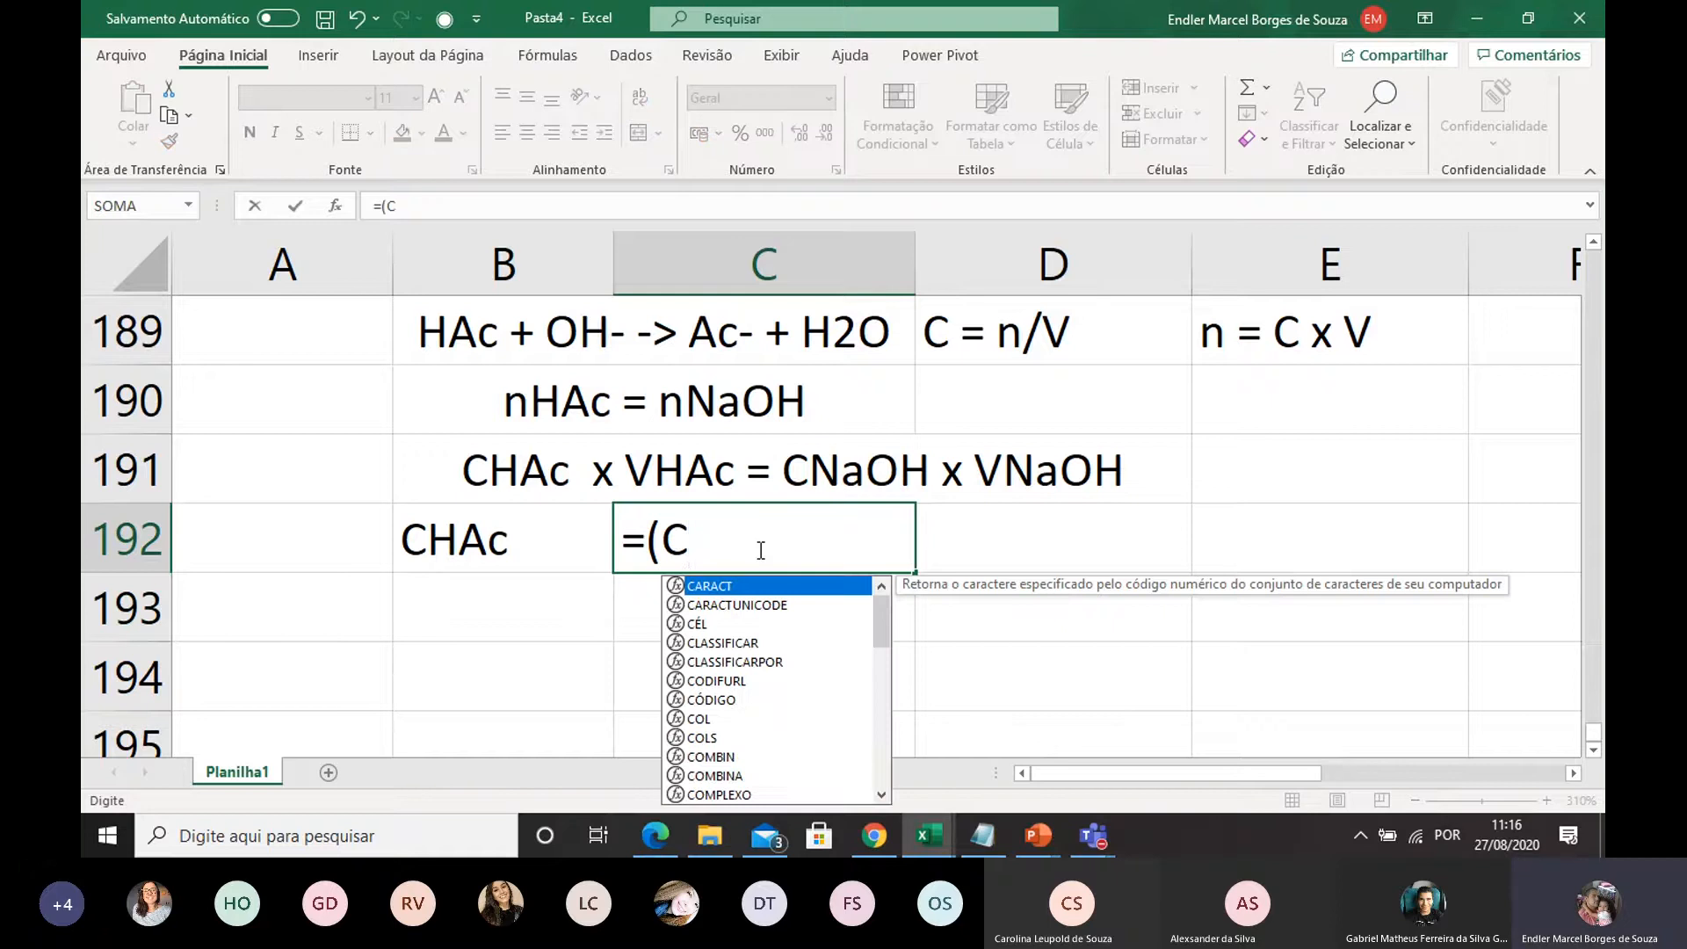
type("NaOH x")
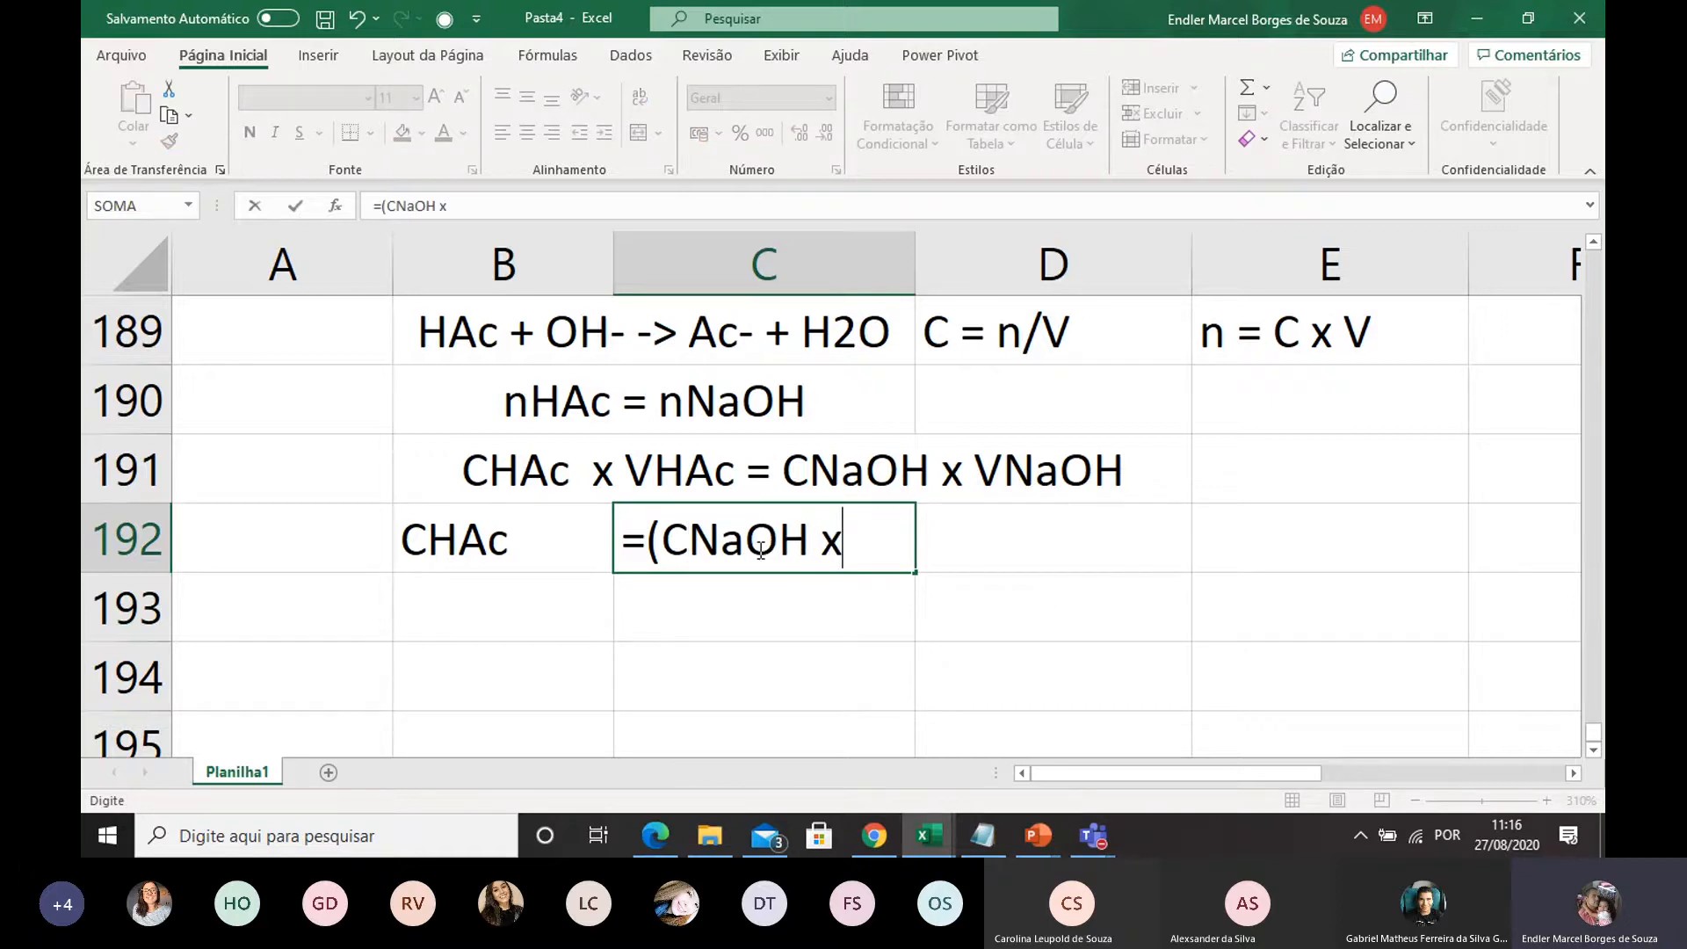
type(" VNaOH")
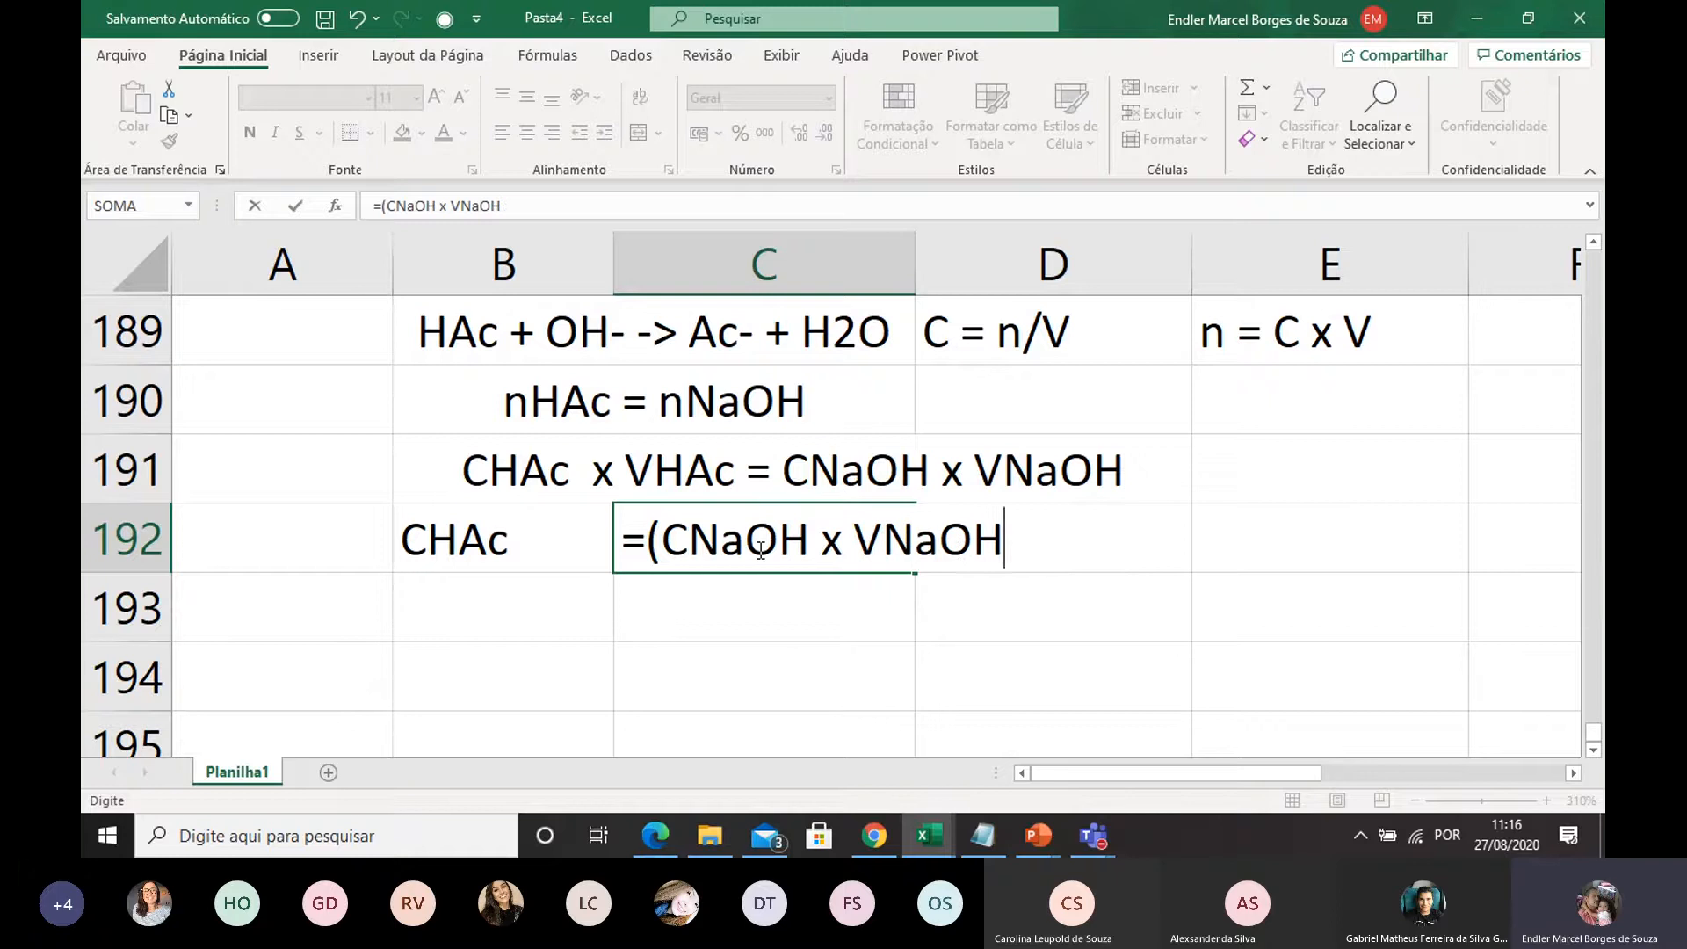
type(")/V")
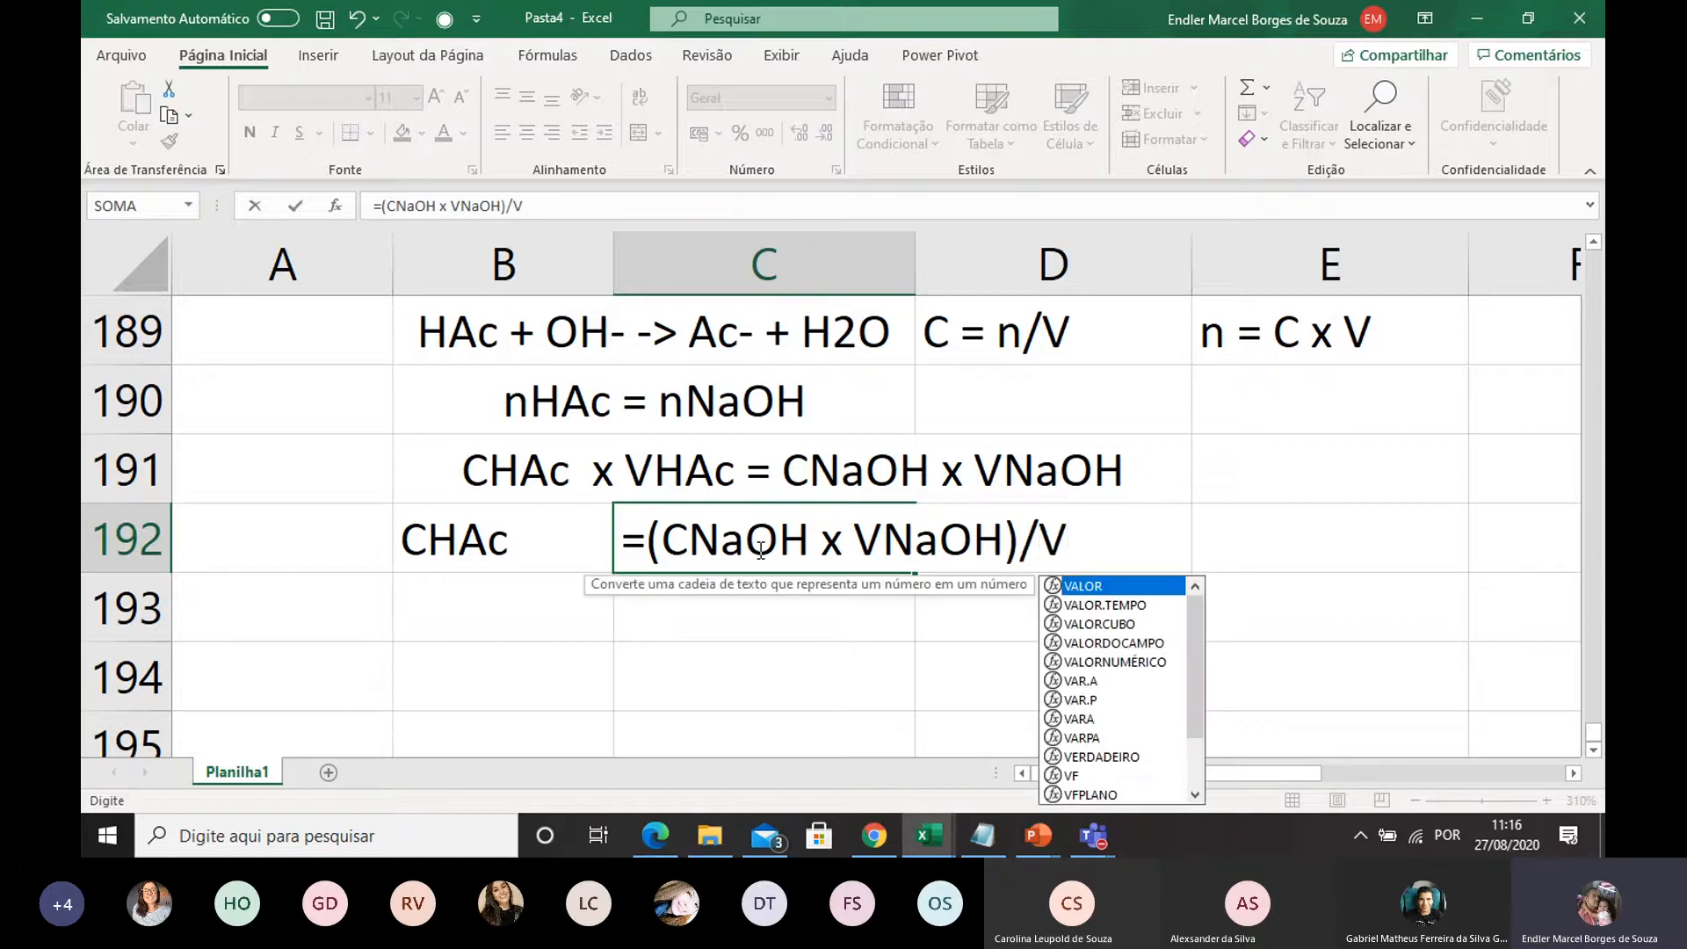
type("A")
key("BackSpace")
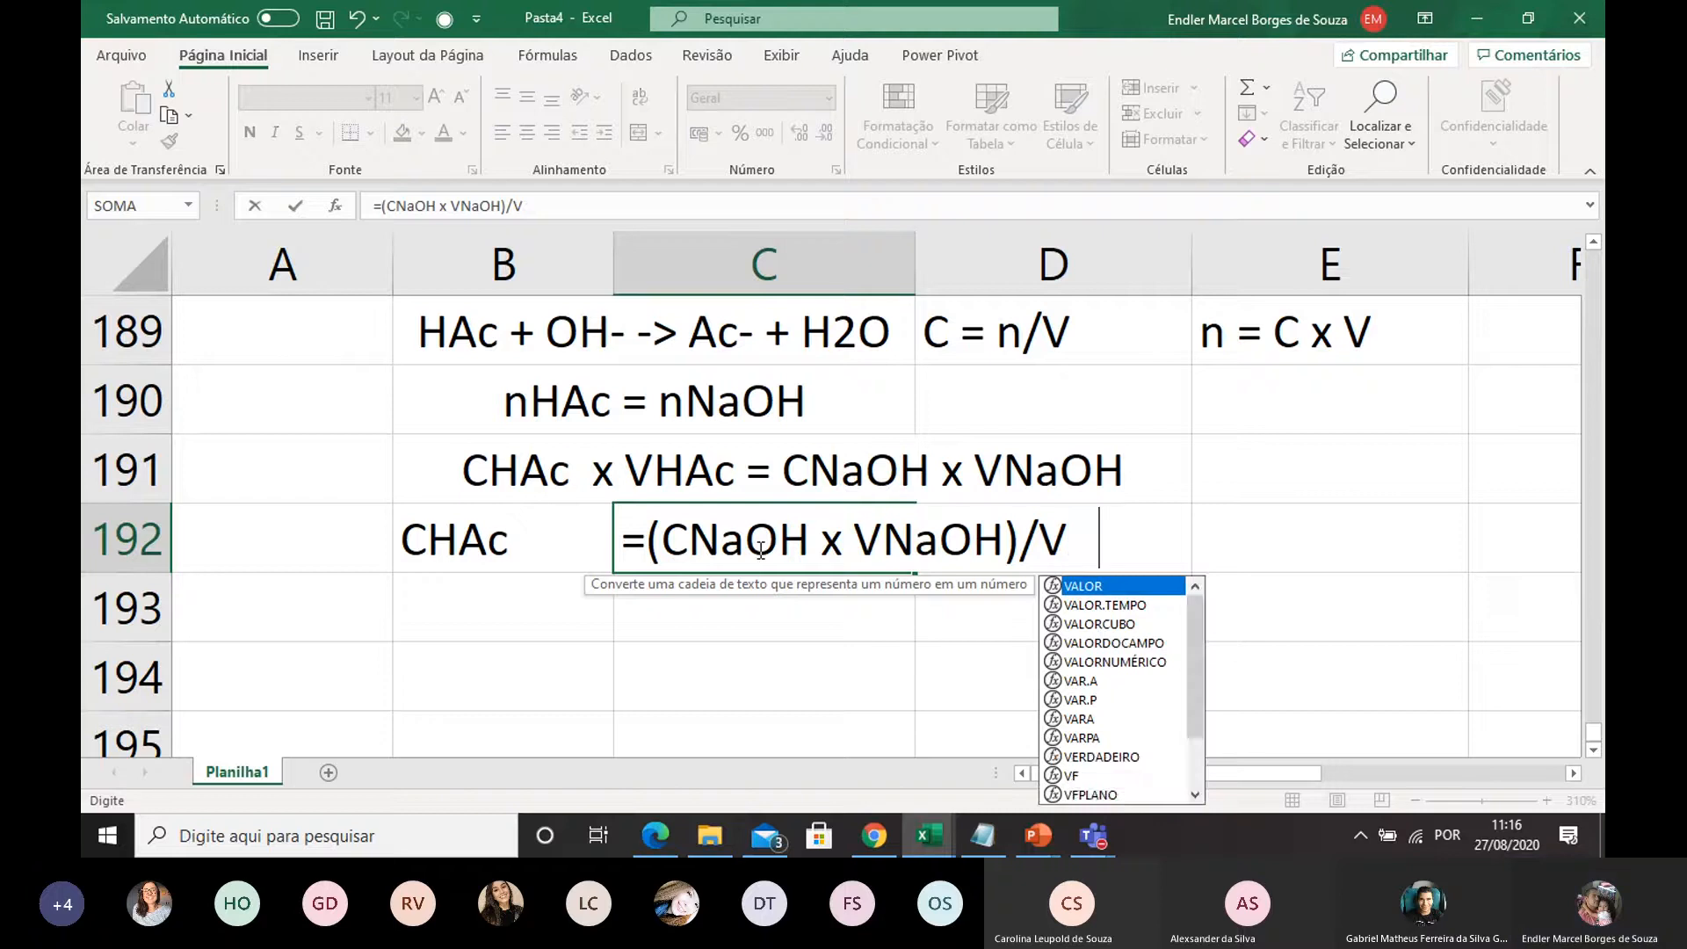
type("HAc")
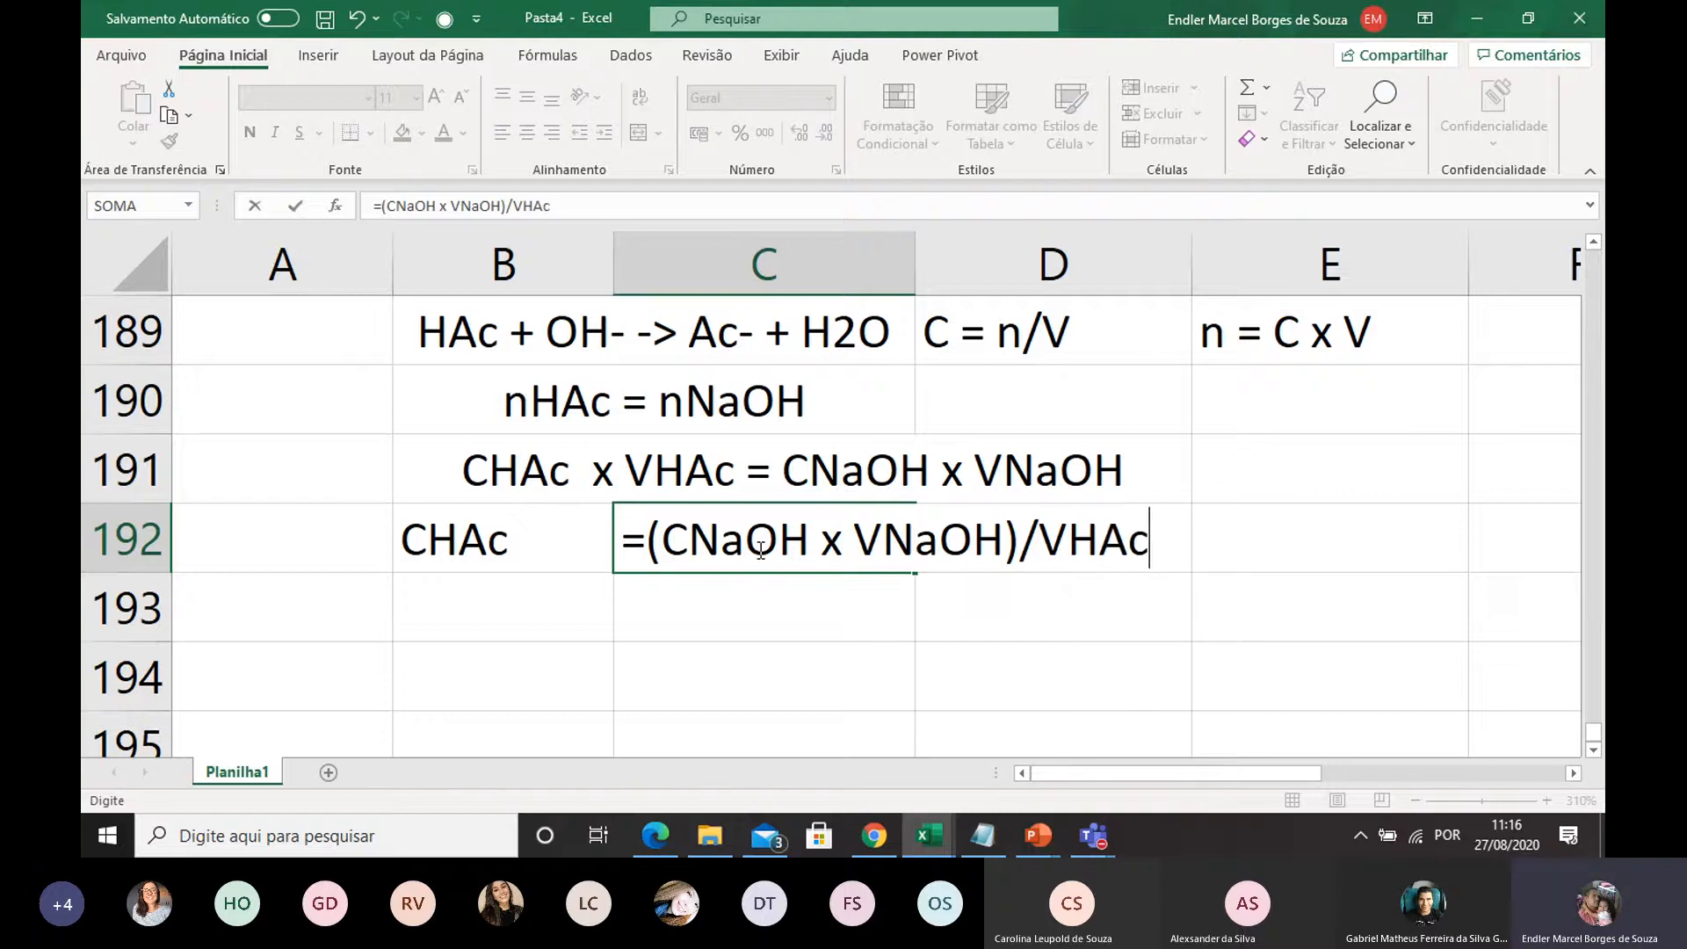
left_click(1139, 588)
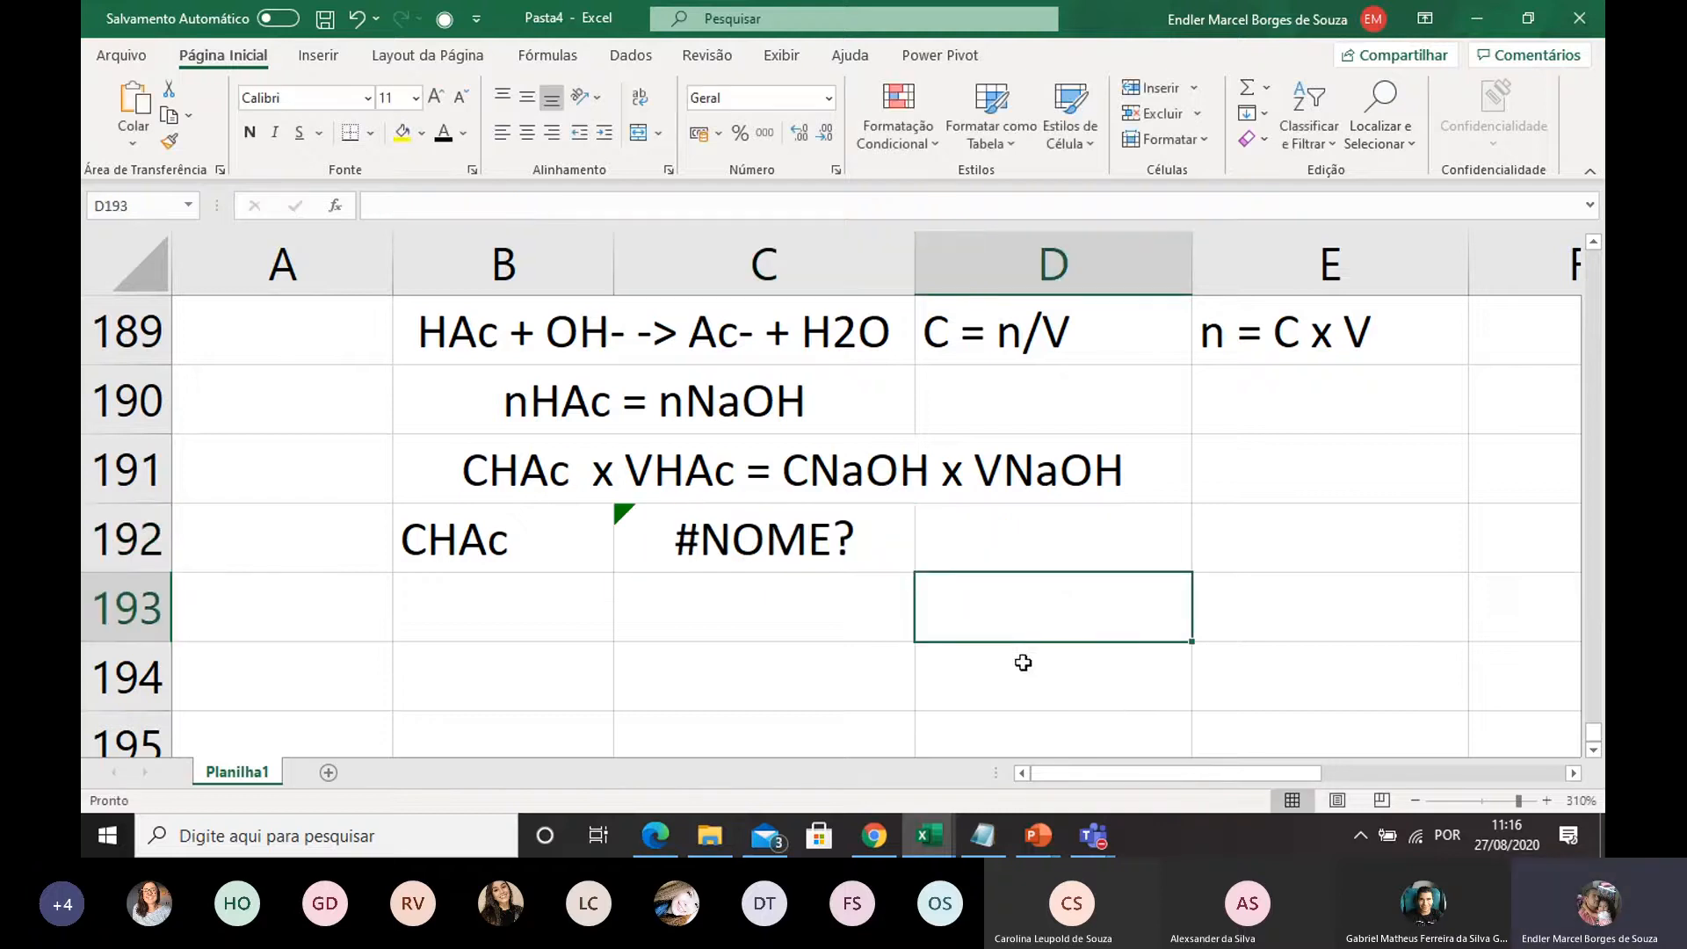
Remove the leading equals sign from C192 so the cell holds the text (CNaOH x VNaOH)/VHAc
double_click(841, 530)
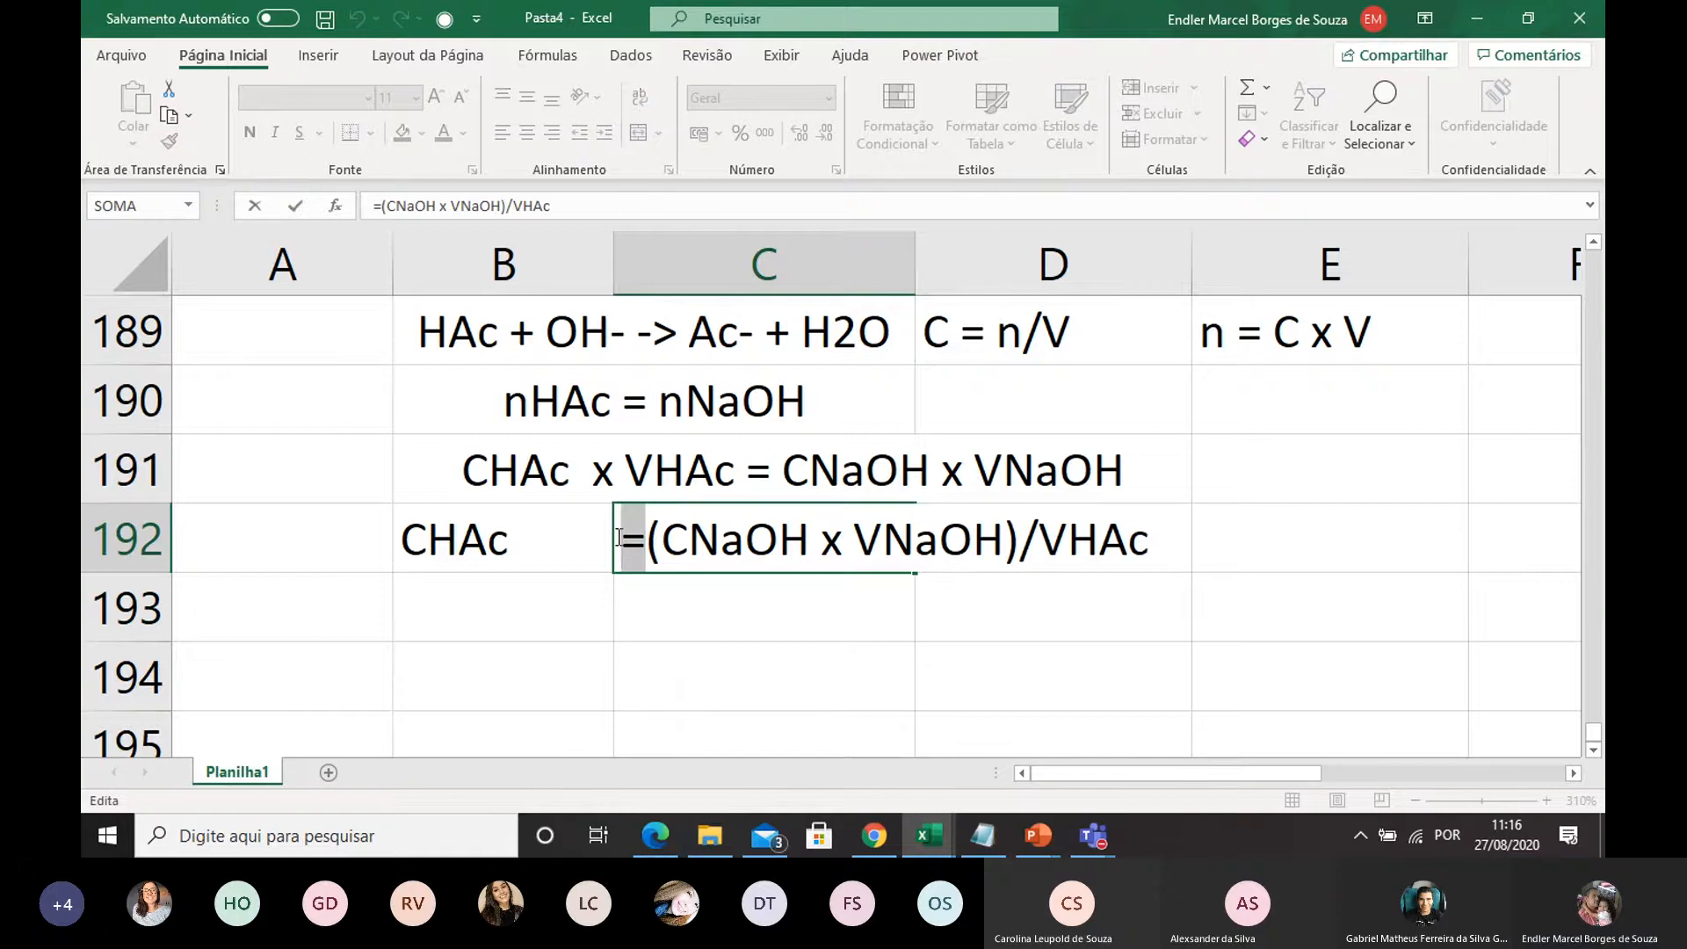
key("BackSpace")
left_click(700, 648)
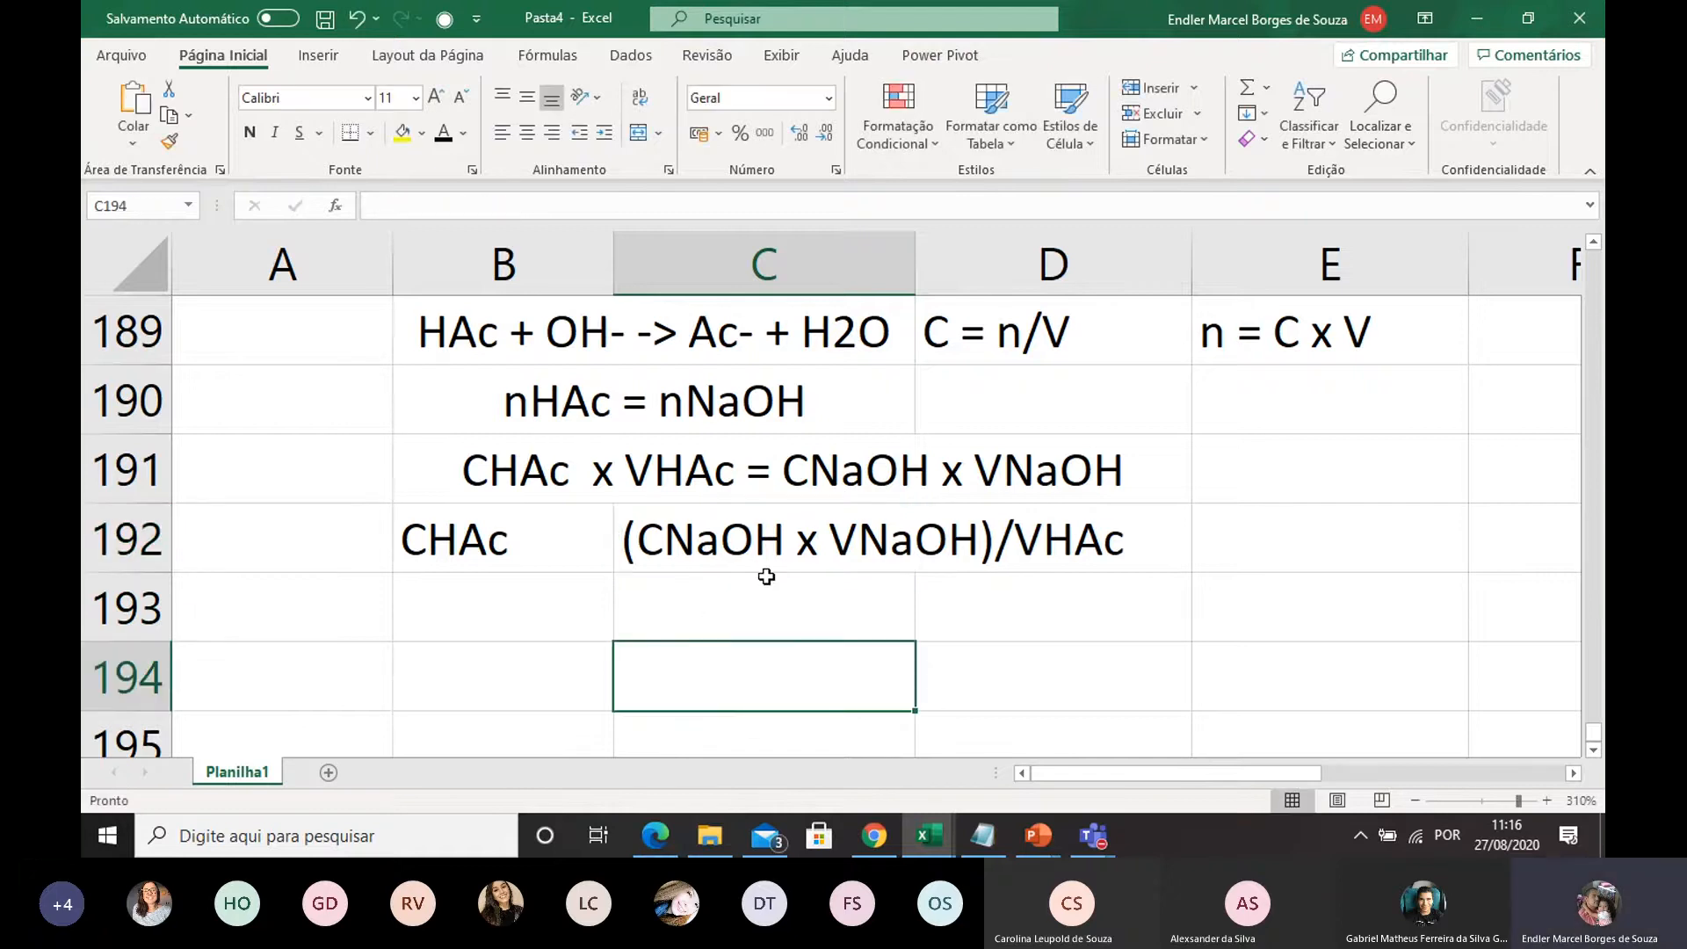
Check the vinegar problem statement above the equations and enter the label VHAc in B193
scroll(764, 572, "up", 3)
scroll(764, 452, "down", 6)
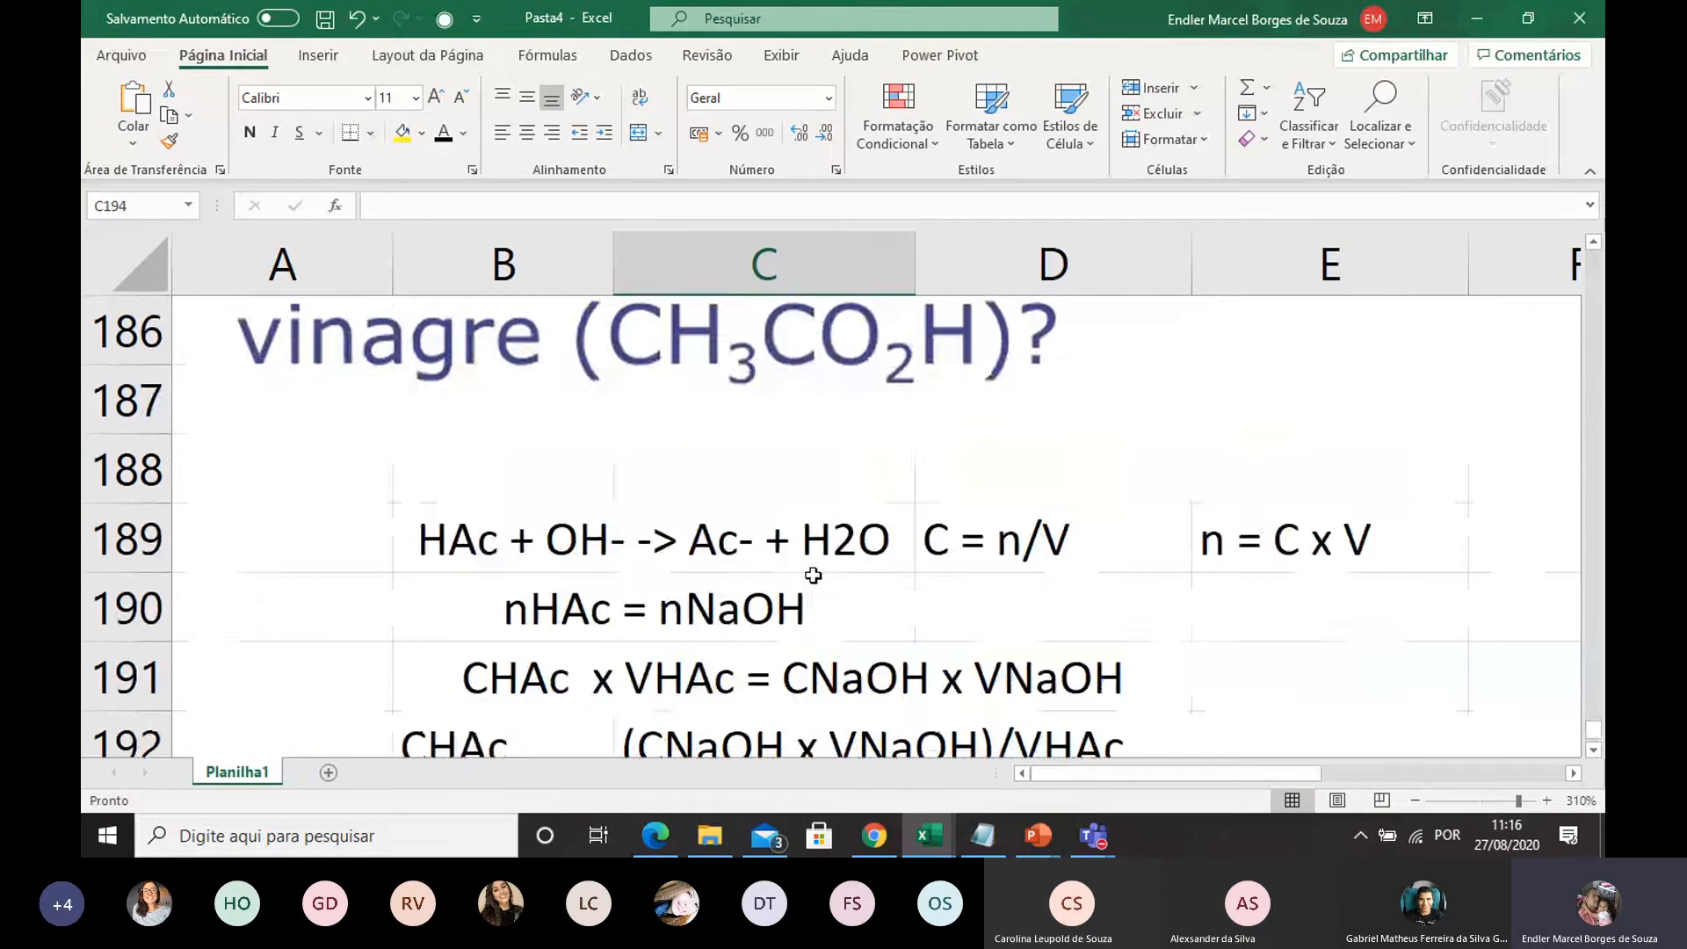
scroll(828, 542, "up", 4)
scroll(494, 720, "down", 1)
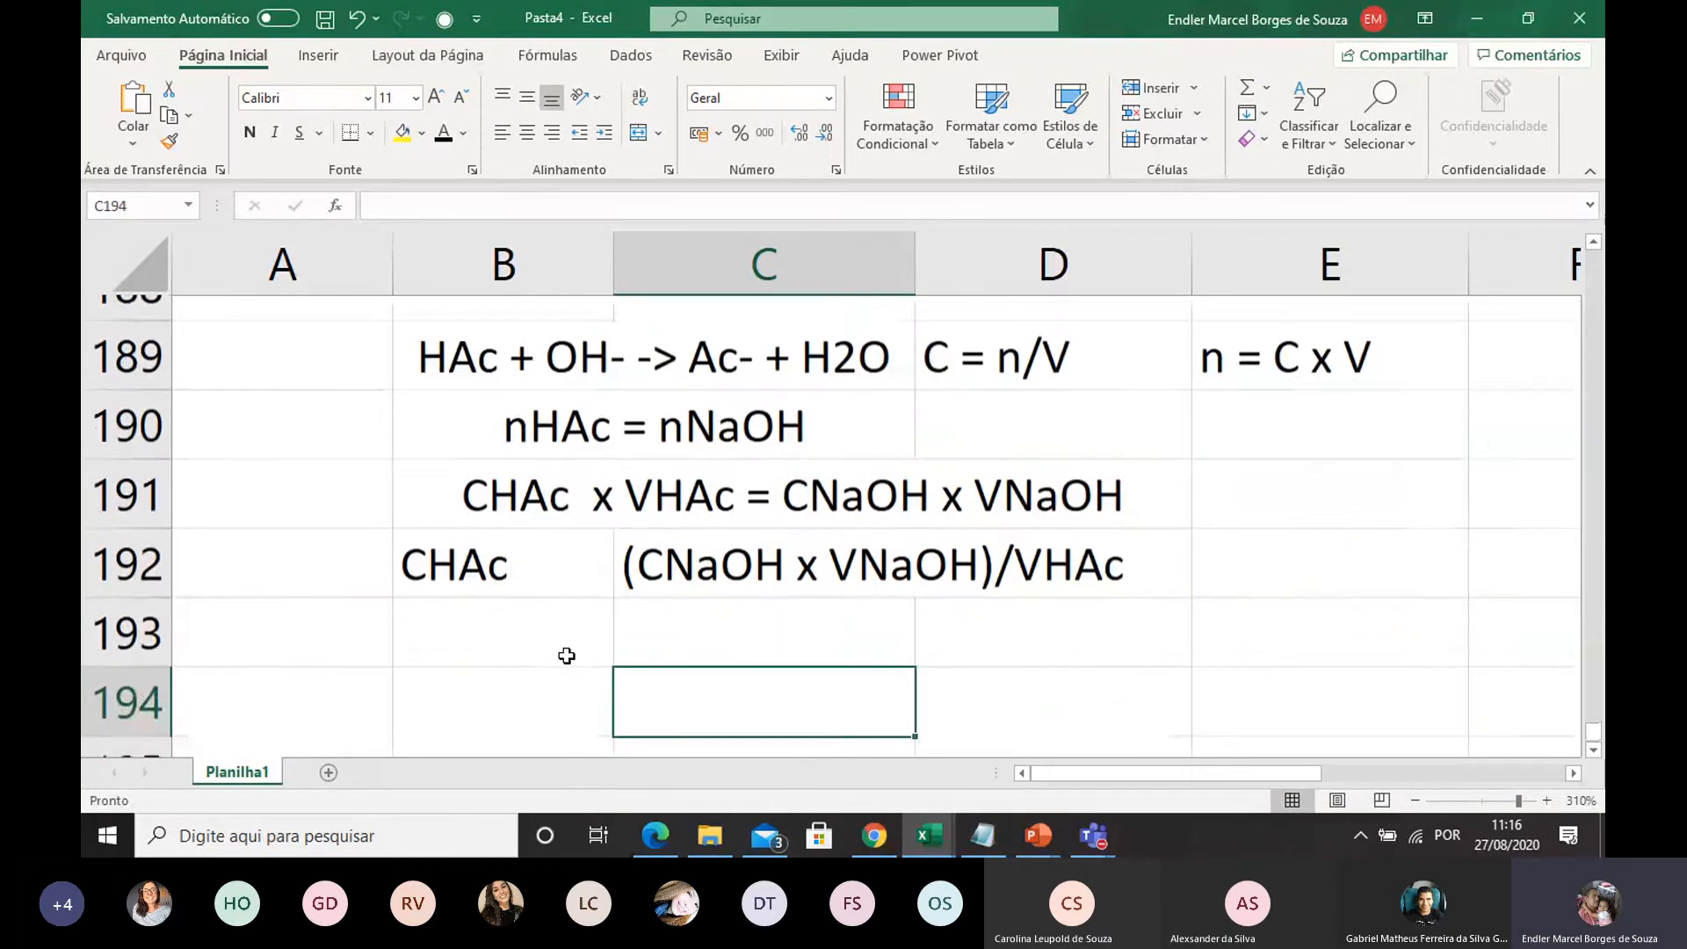
left_click(488, 624)
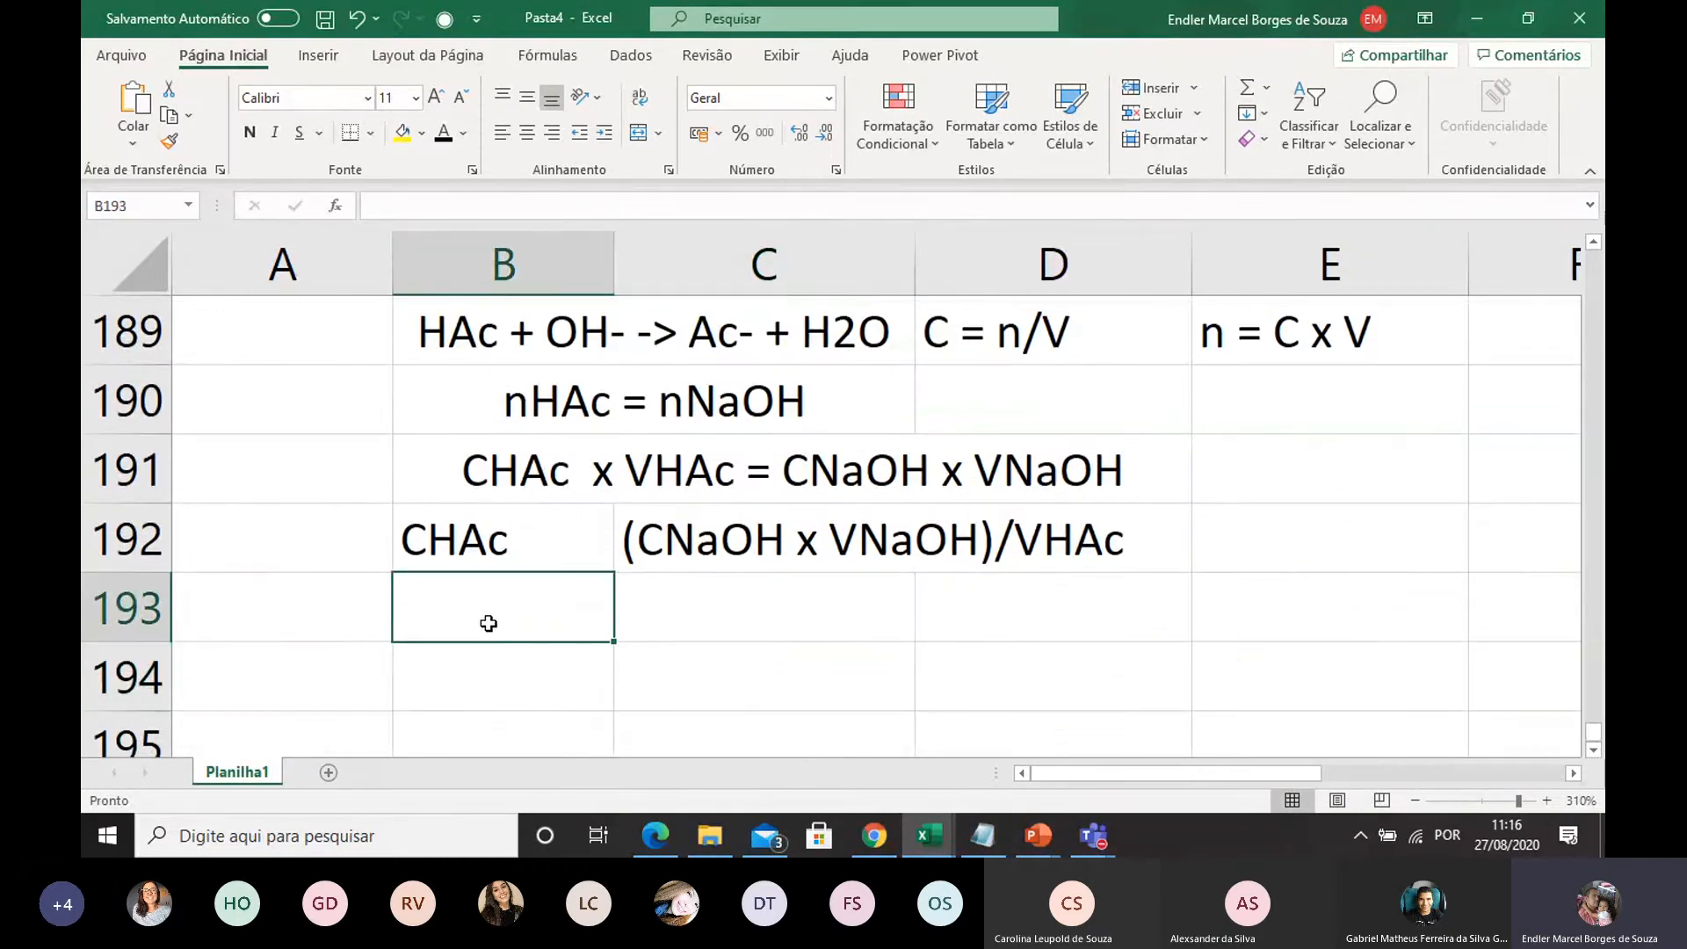
type("V")
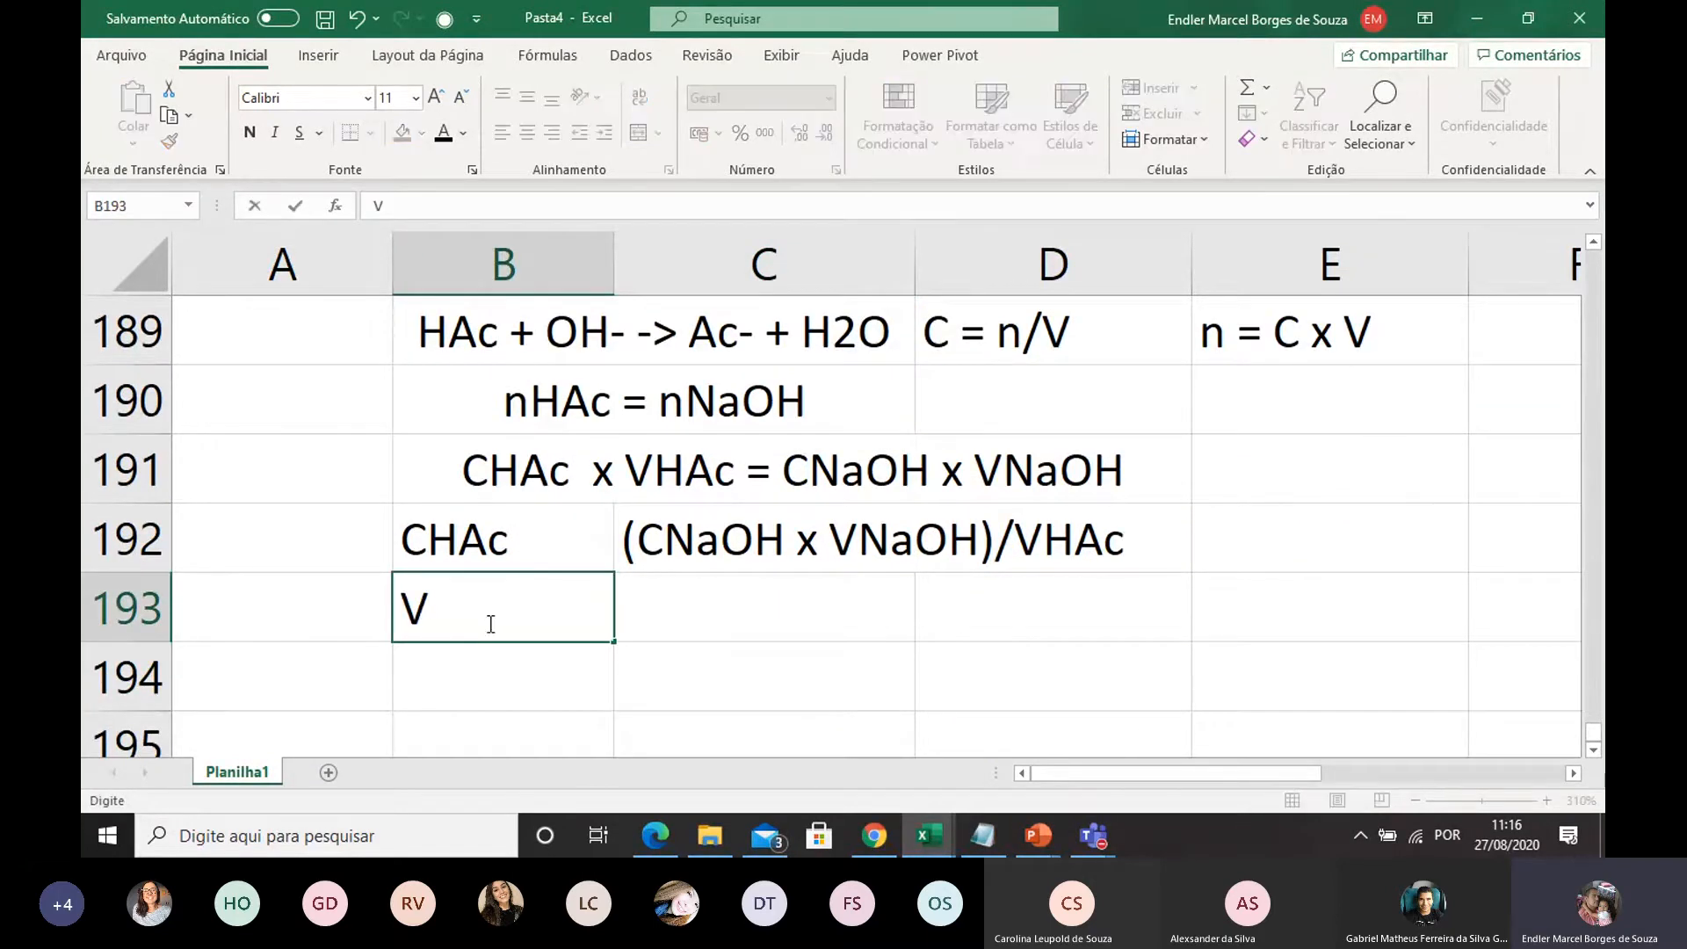
type("HAc")
left_click(664, 671)
Enter the VHAc volume as 10 in C193 with the unit mL in D193
left_click(775, 612)
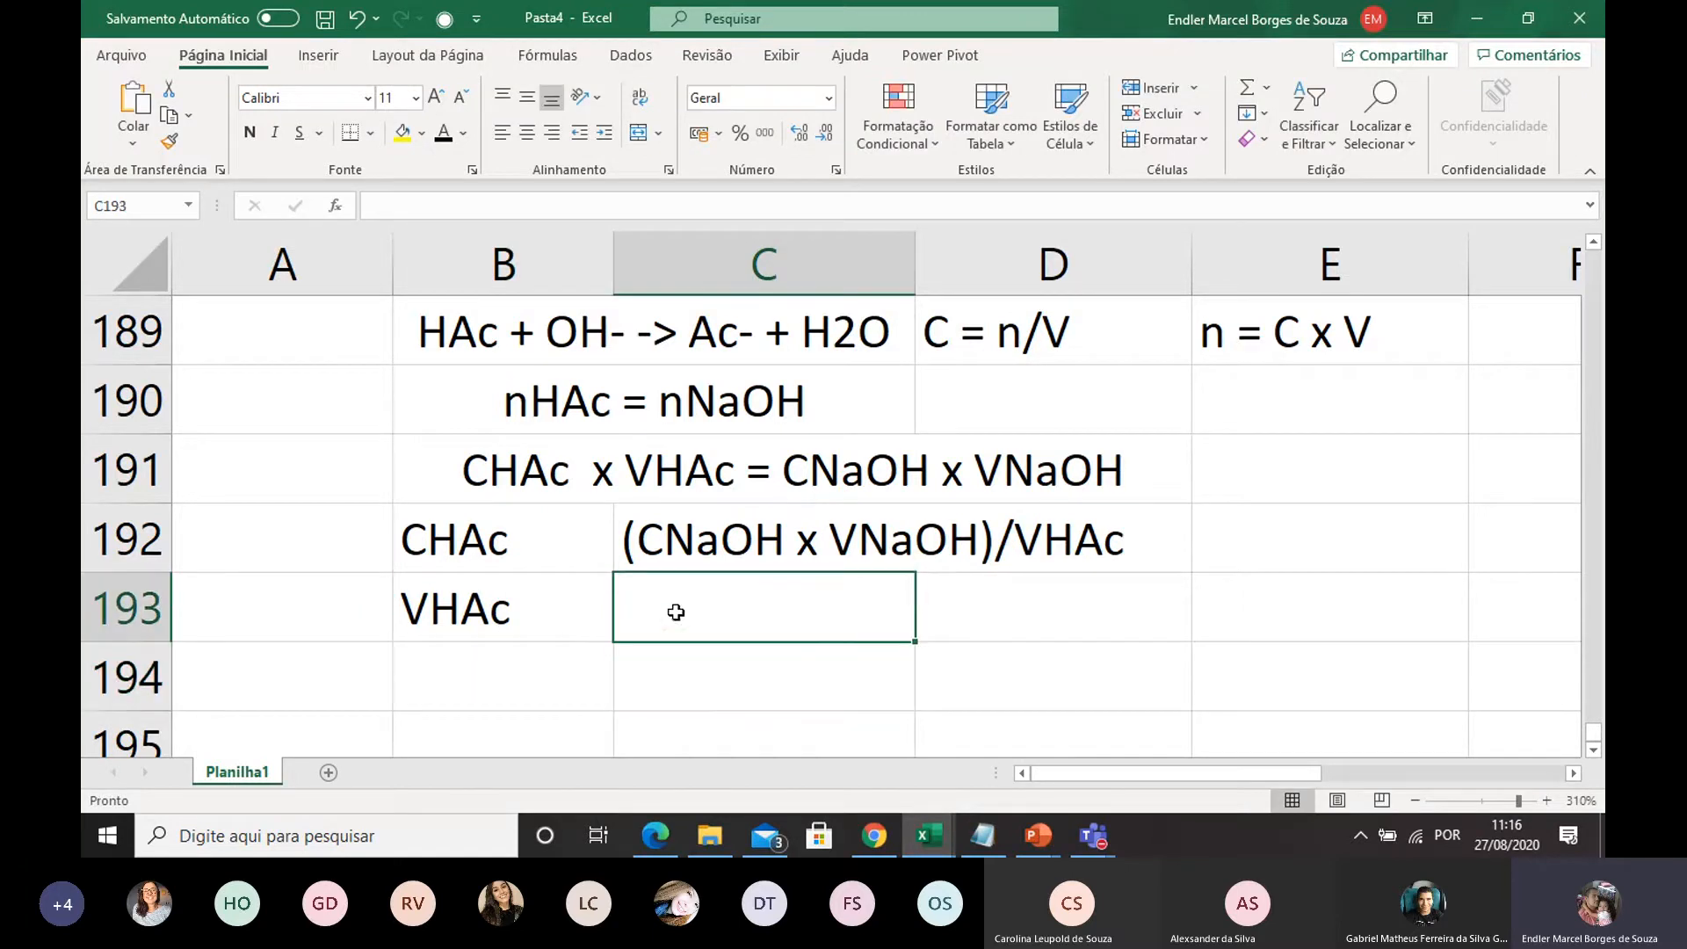
type("10")
left_click(1058, 613)
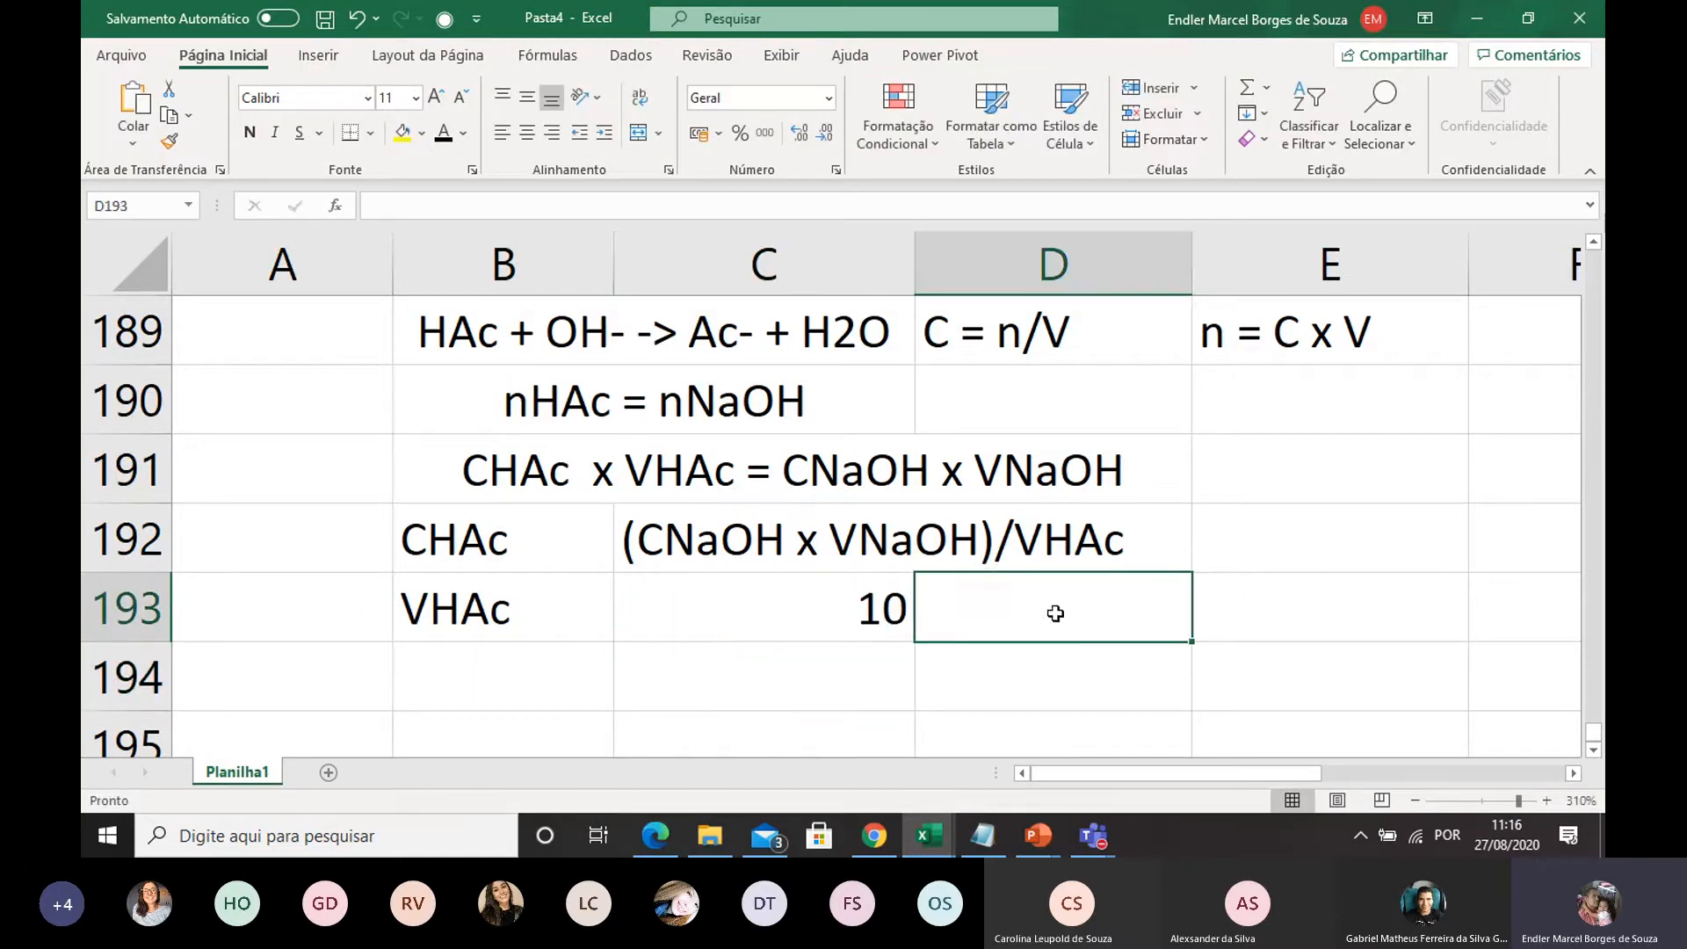
type("mL")
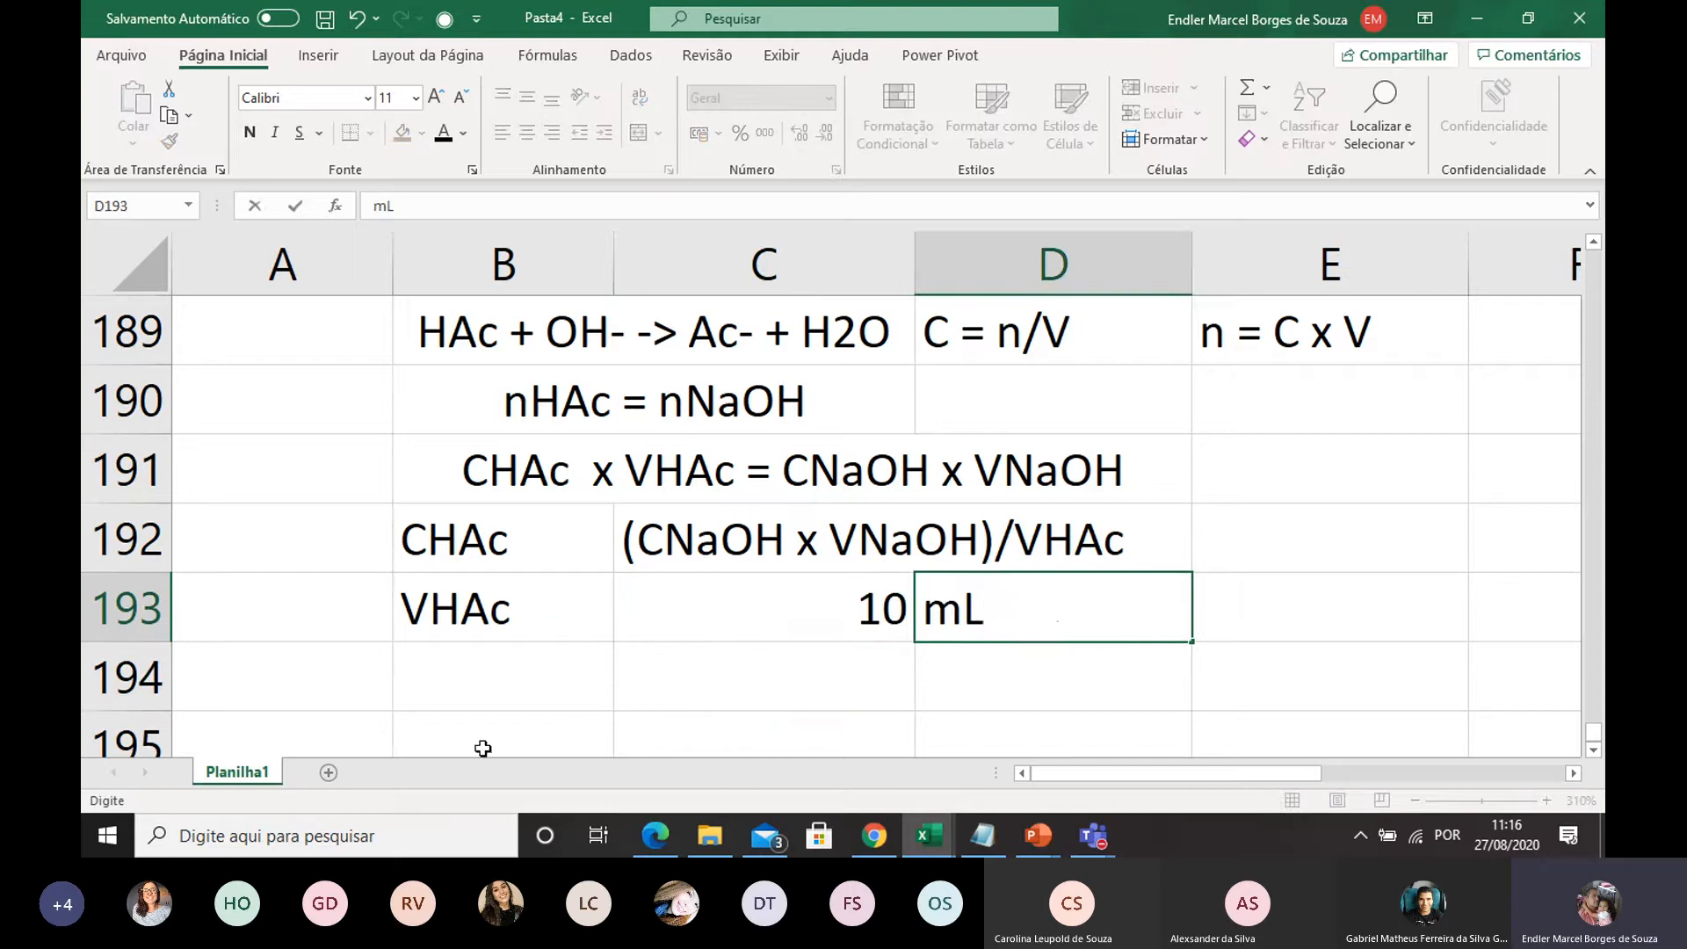
Enter the label CNaOH in B194, below VHAc
left_click(414, 657)
type("C")
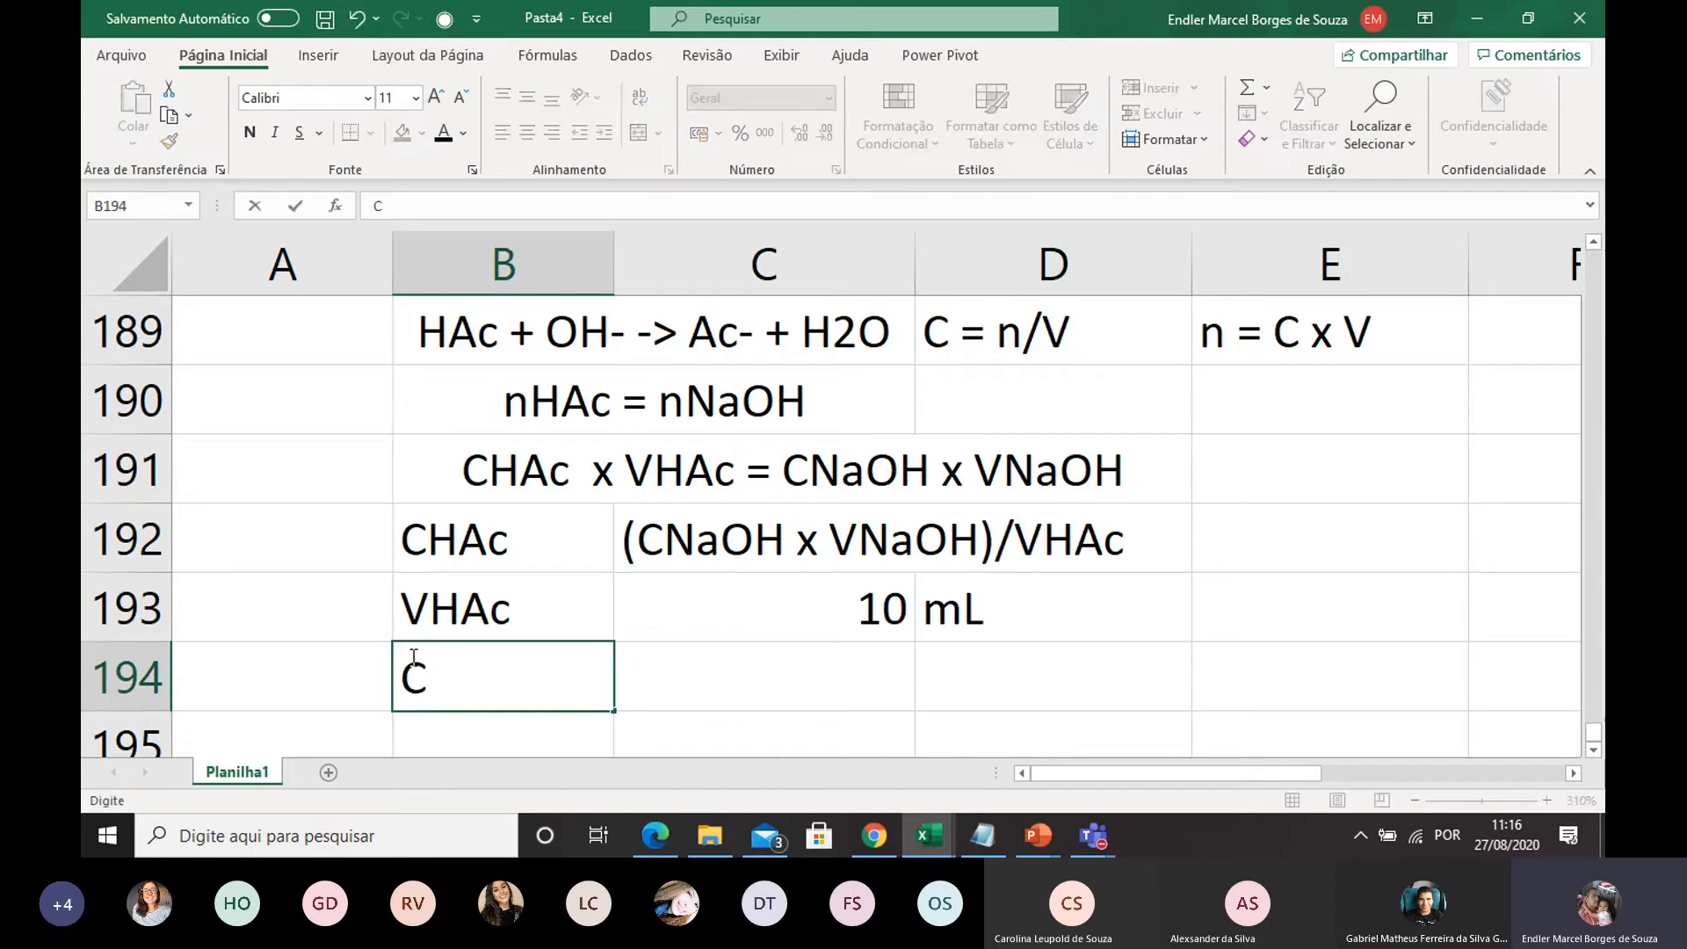
type("naOH")
key("BackSpace")
key("BackSpace")
key("BackSpace")
key("BackSpace")
type("B")
key("BackSpace")
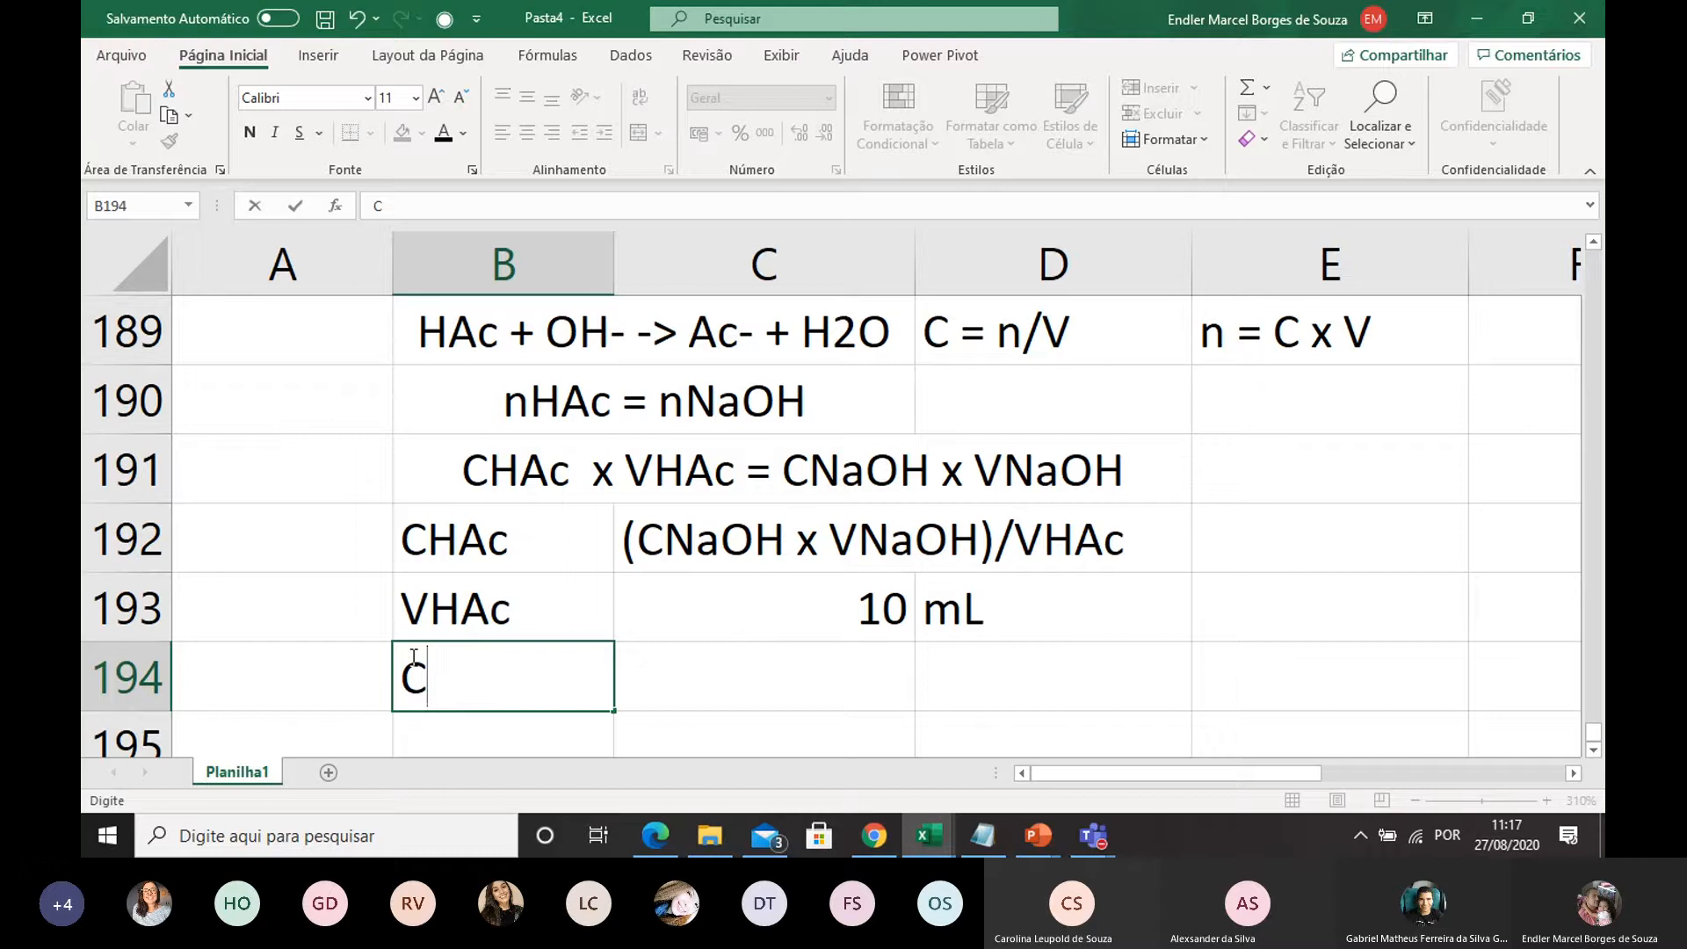
type("NaOH")
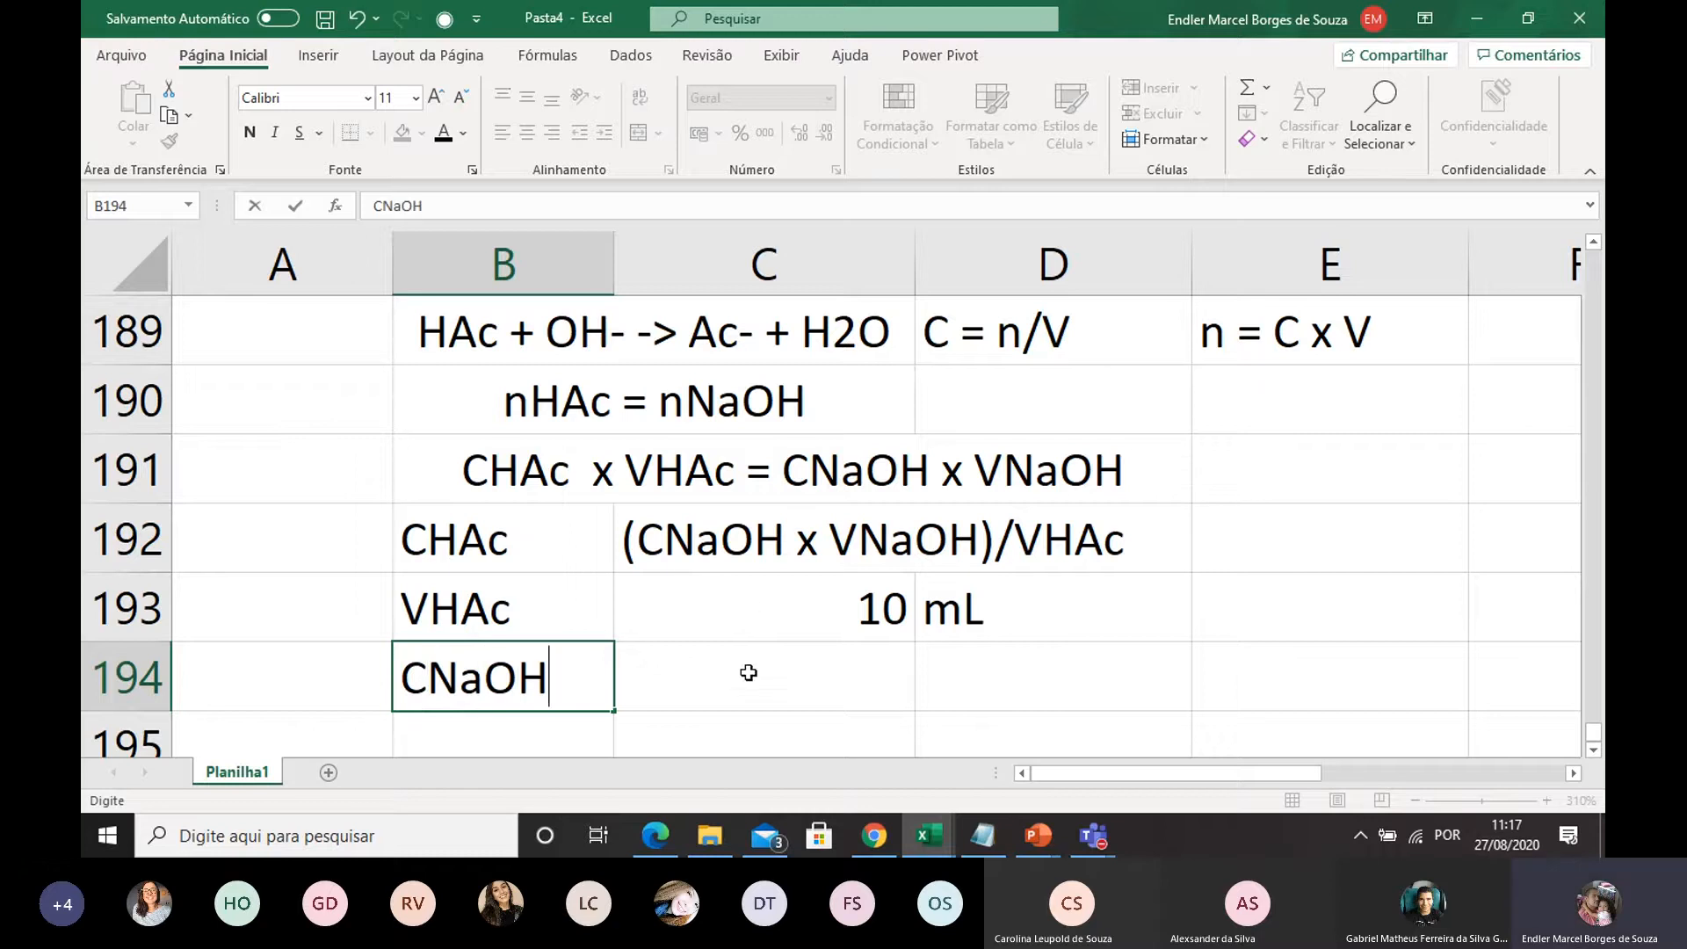
Check the NaOH concentration in the problem statement and enter 0,009 in C194 with the unit mol/L in D194
left_click(732, 693)
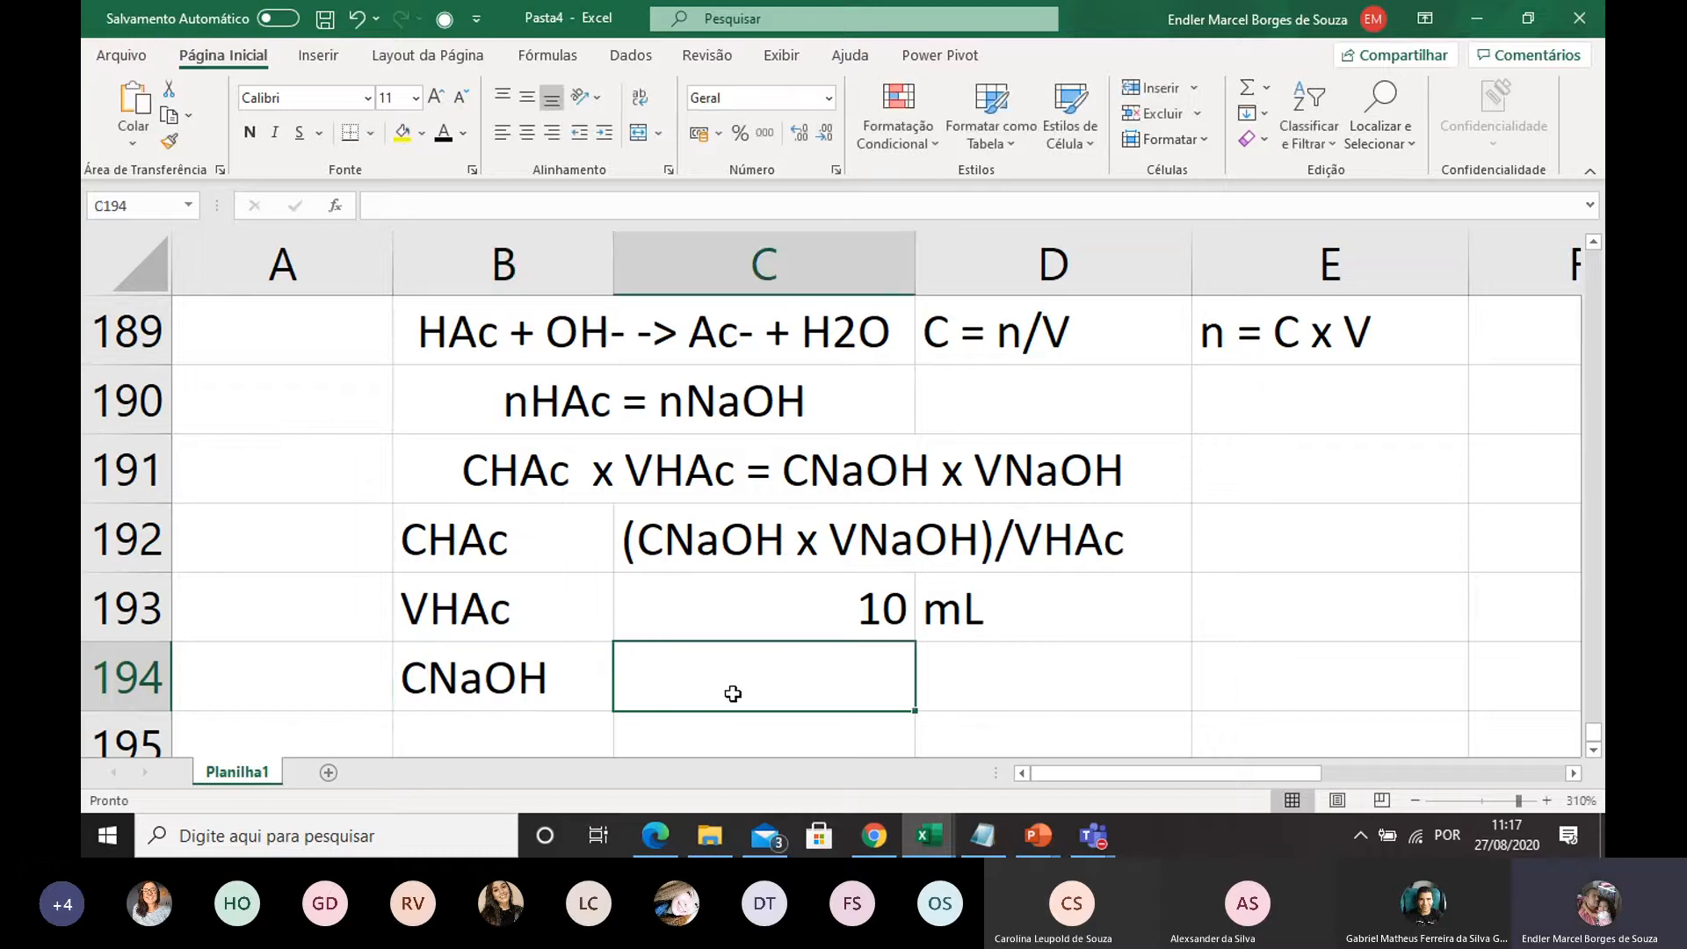
type("0,00")
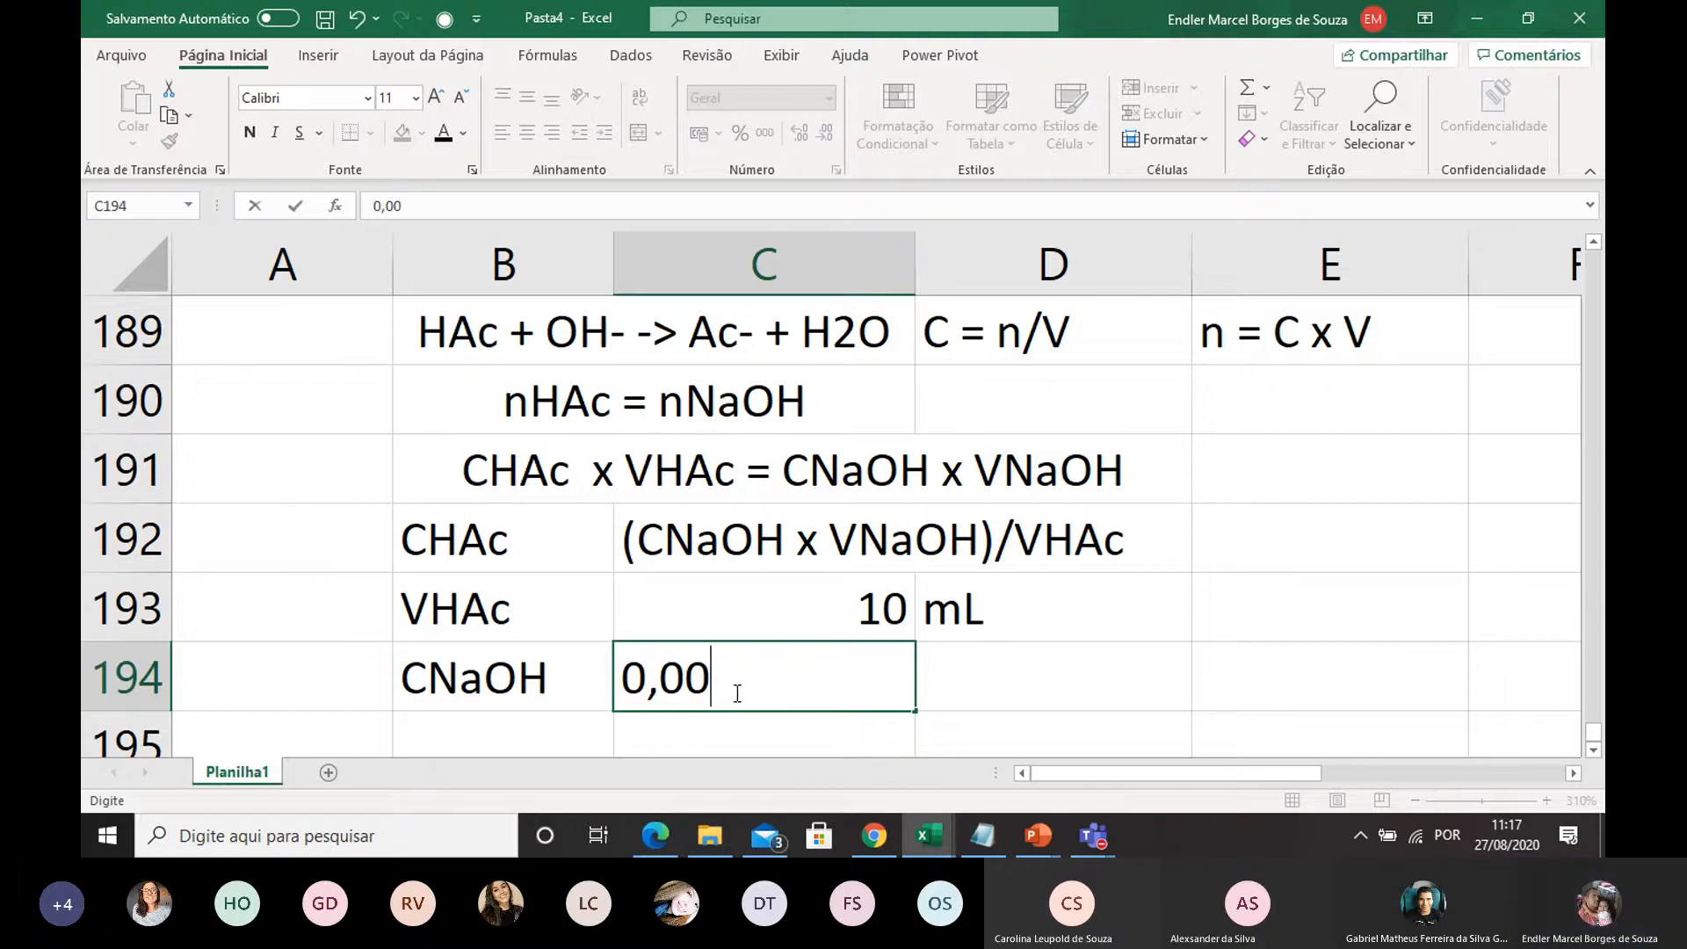
scroll(737, 693, "up", 3)
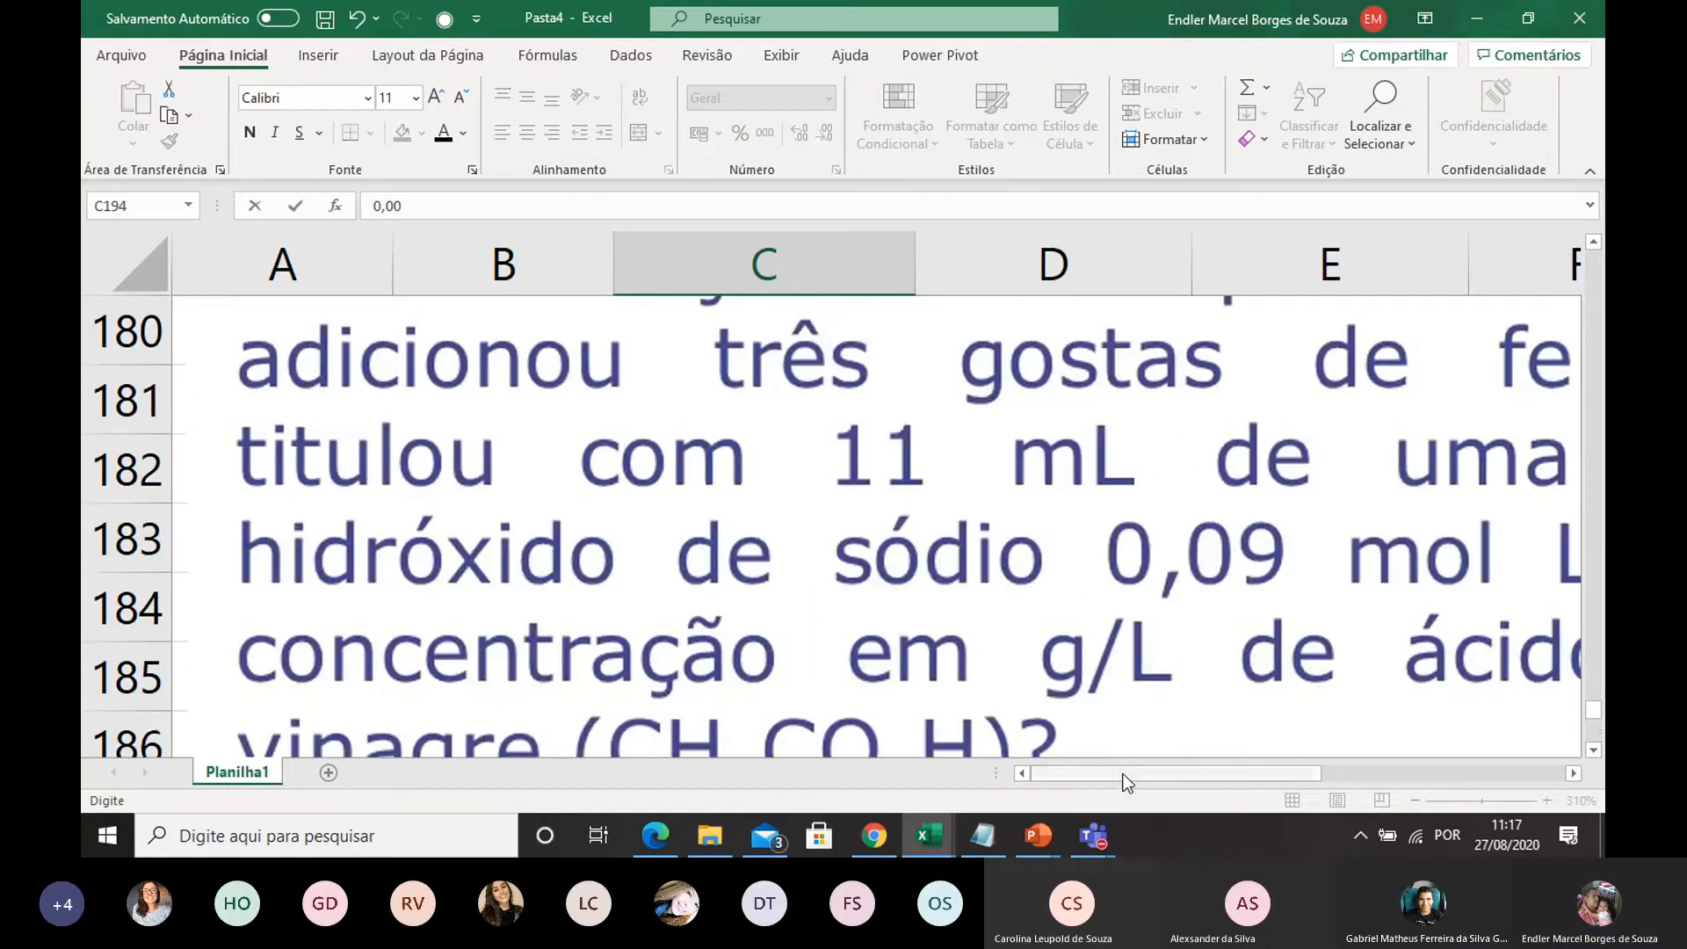
scroll(1033, 629, "down", 3)
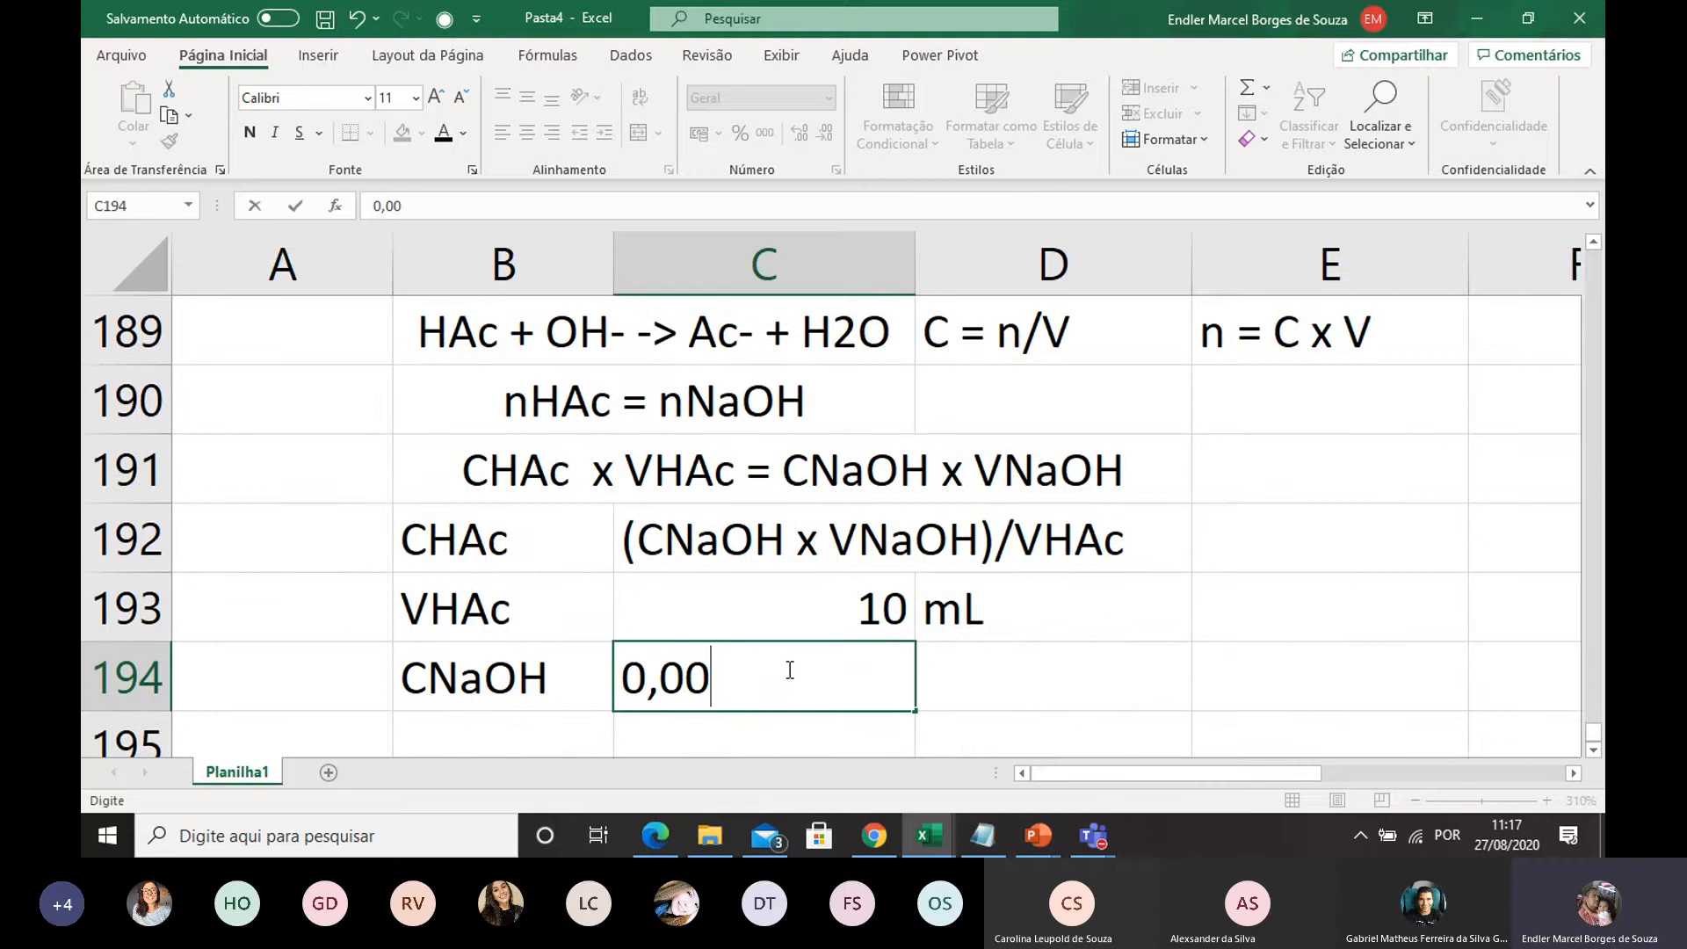
scroll(790, 670, "up", 2)
scroll(796, 652, "down", 1)
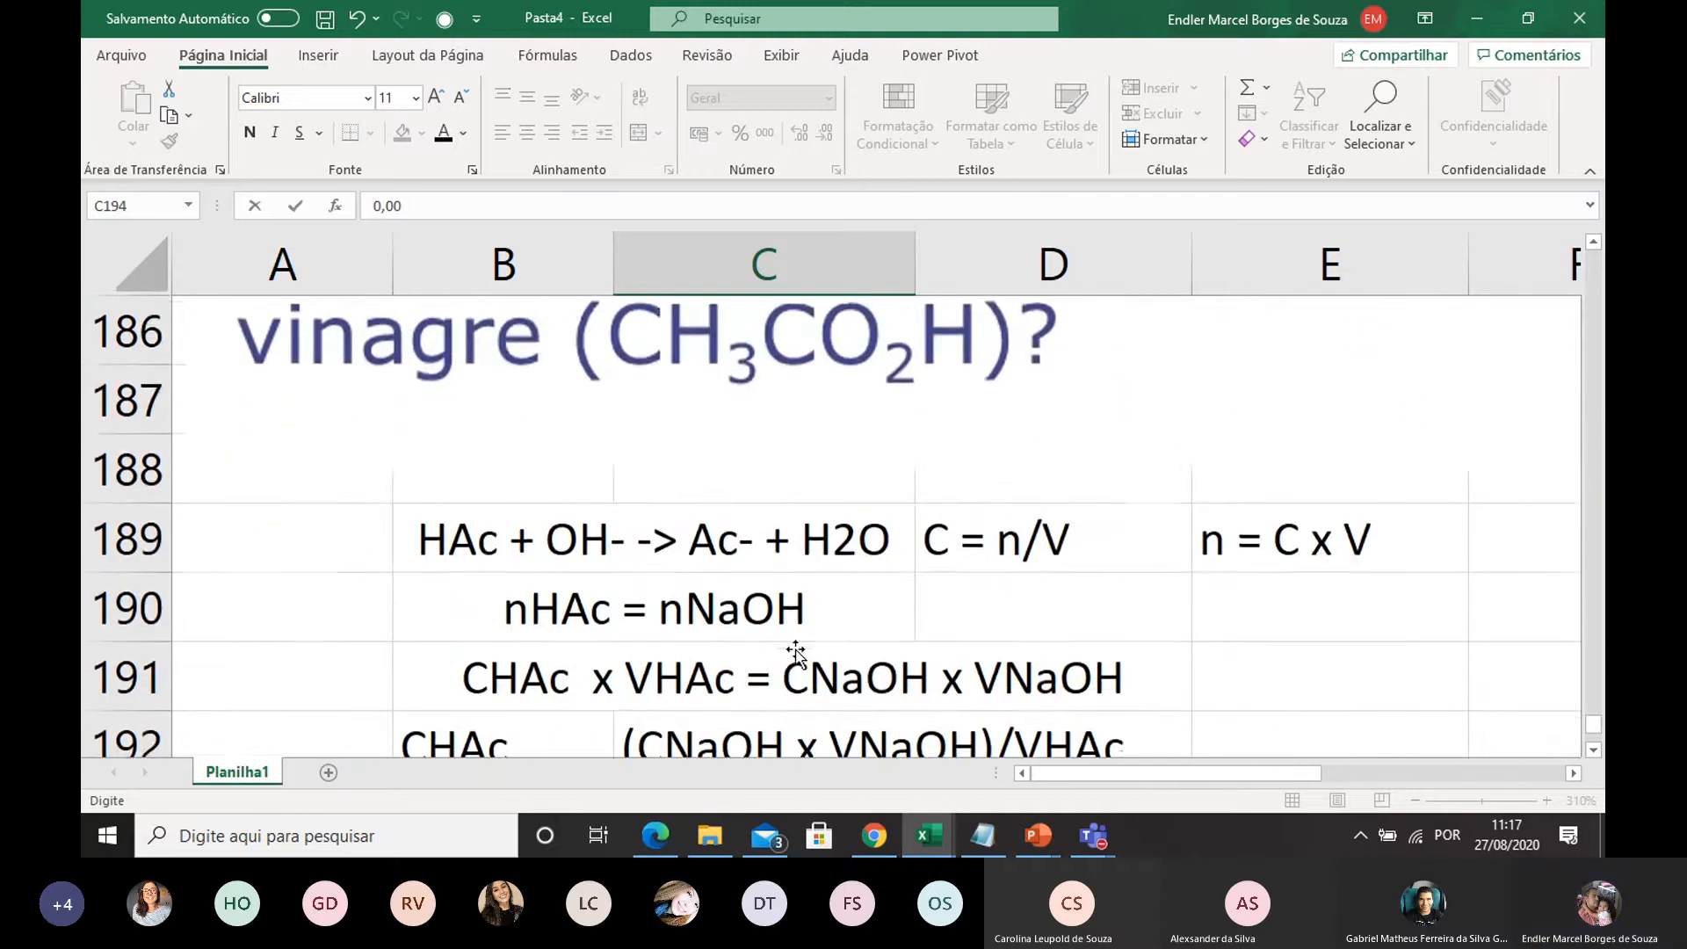
scroll(795, 654, "down", 1)
type("9")
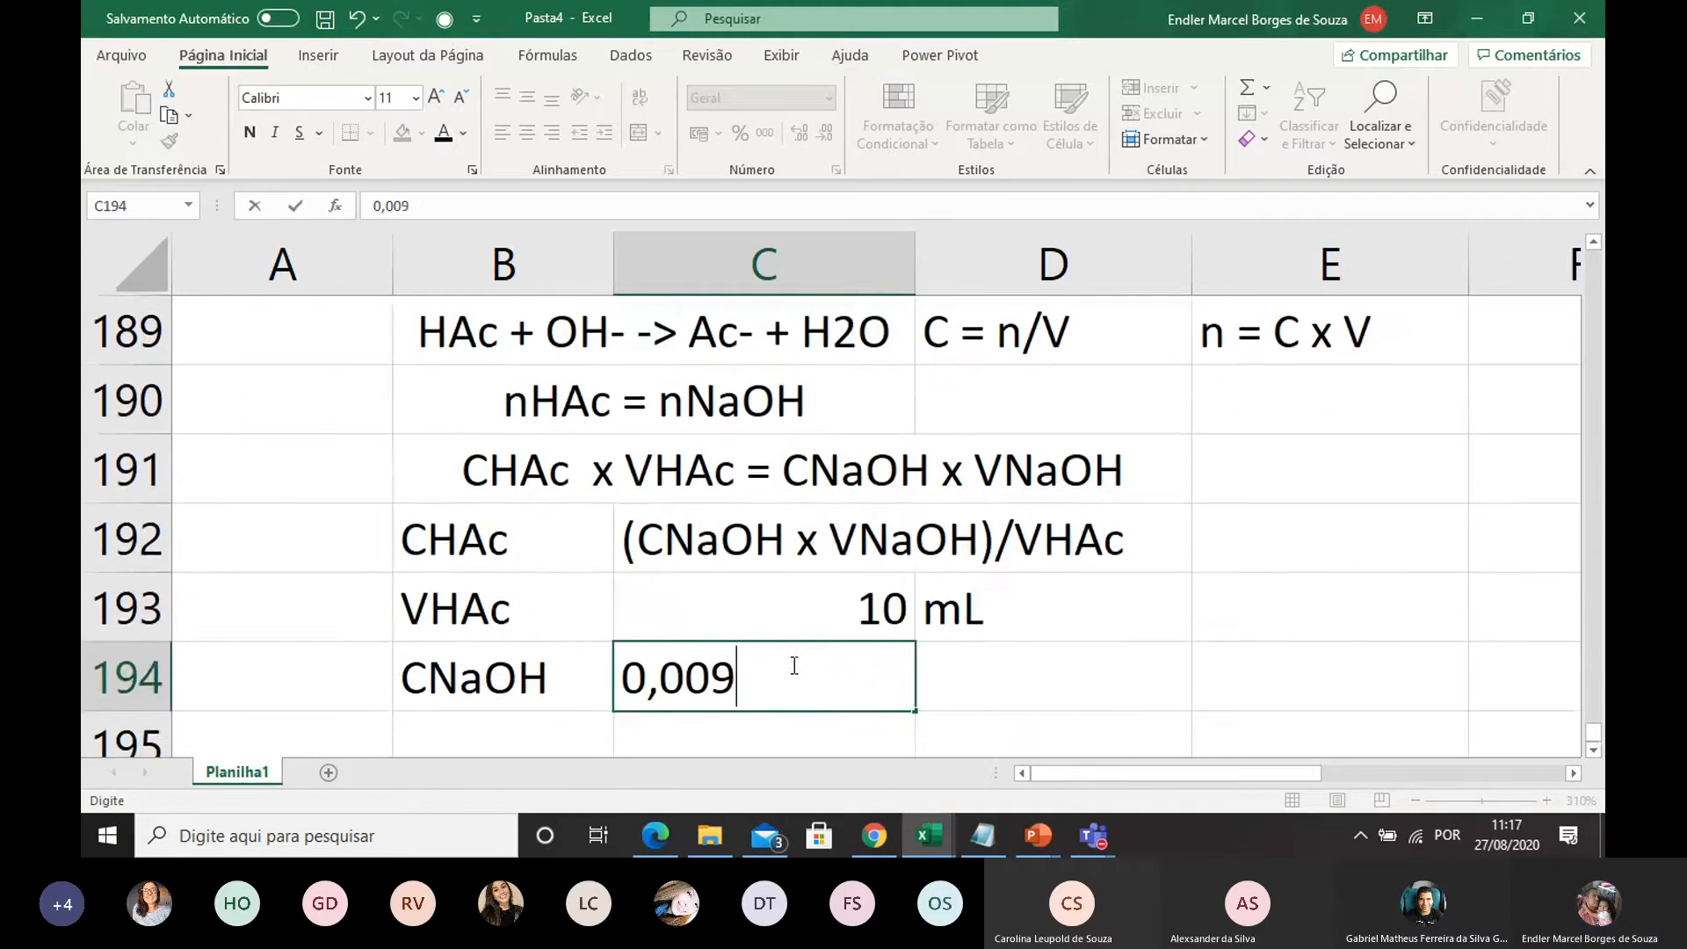
left_click(991, 677)
type("mol/L")
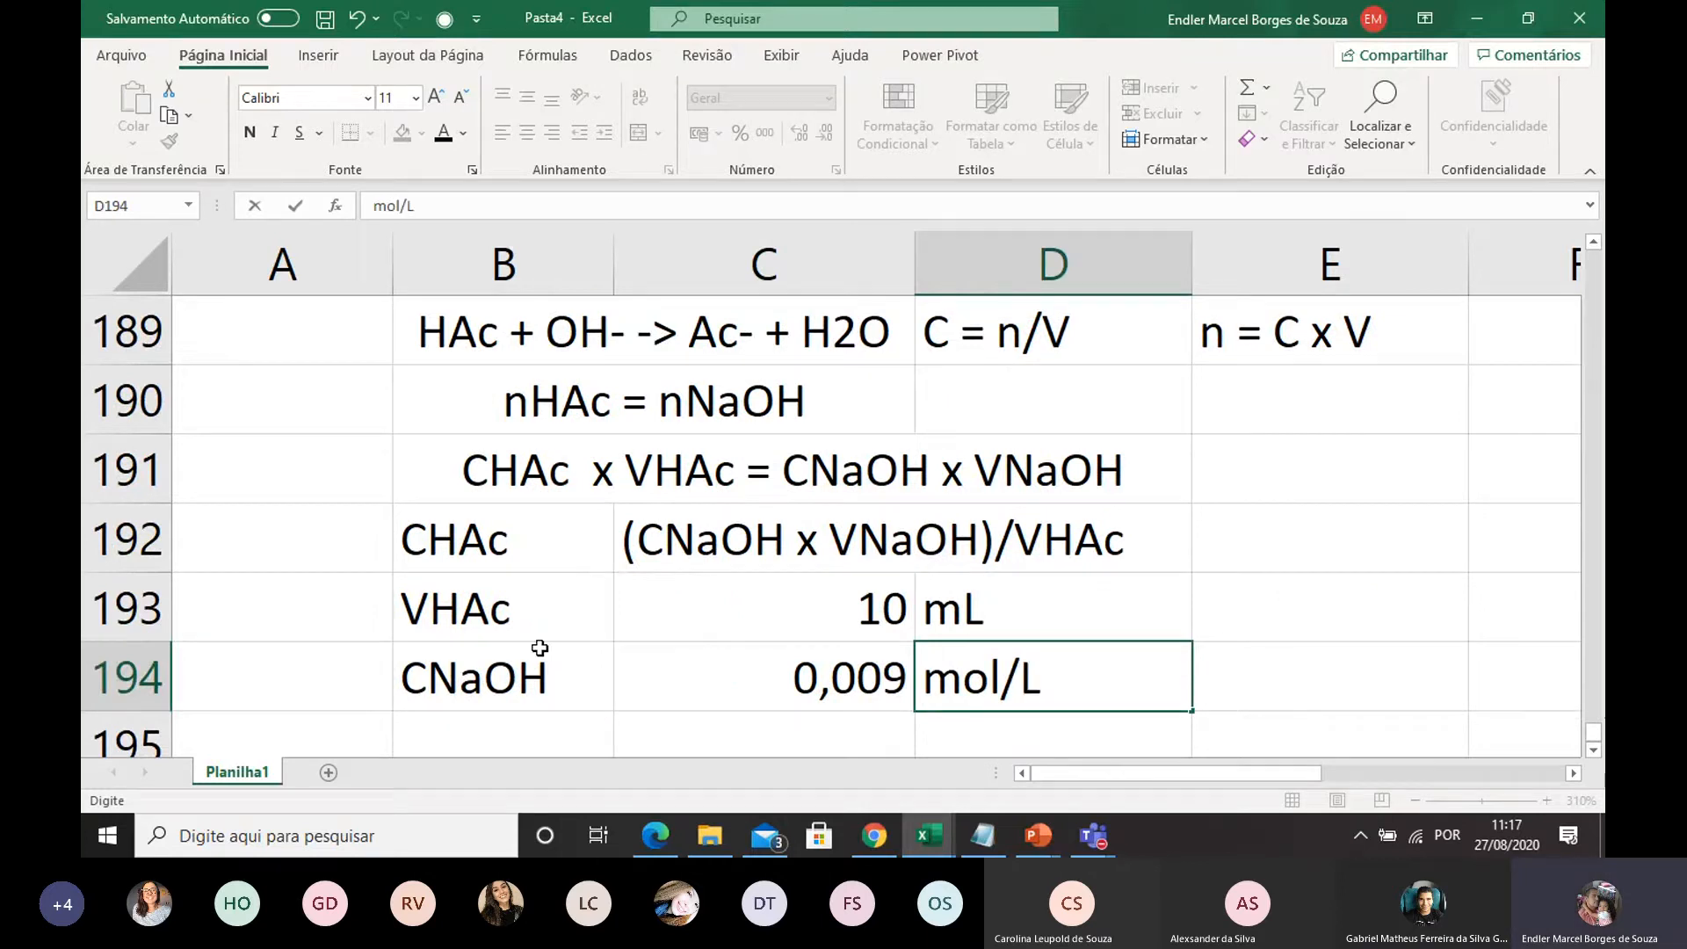
Enter the label VHAc in B195 and the value 10 in C195
scroll(539, 647, "down", 1)
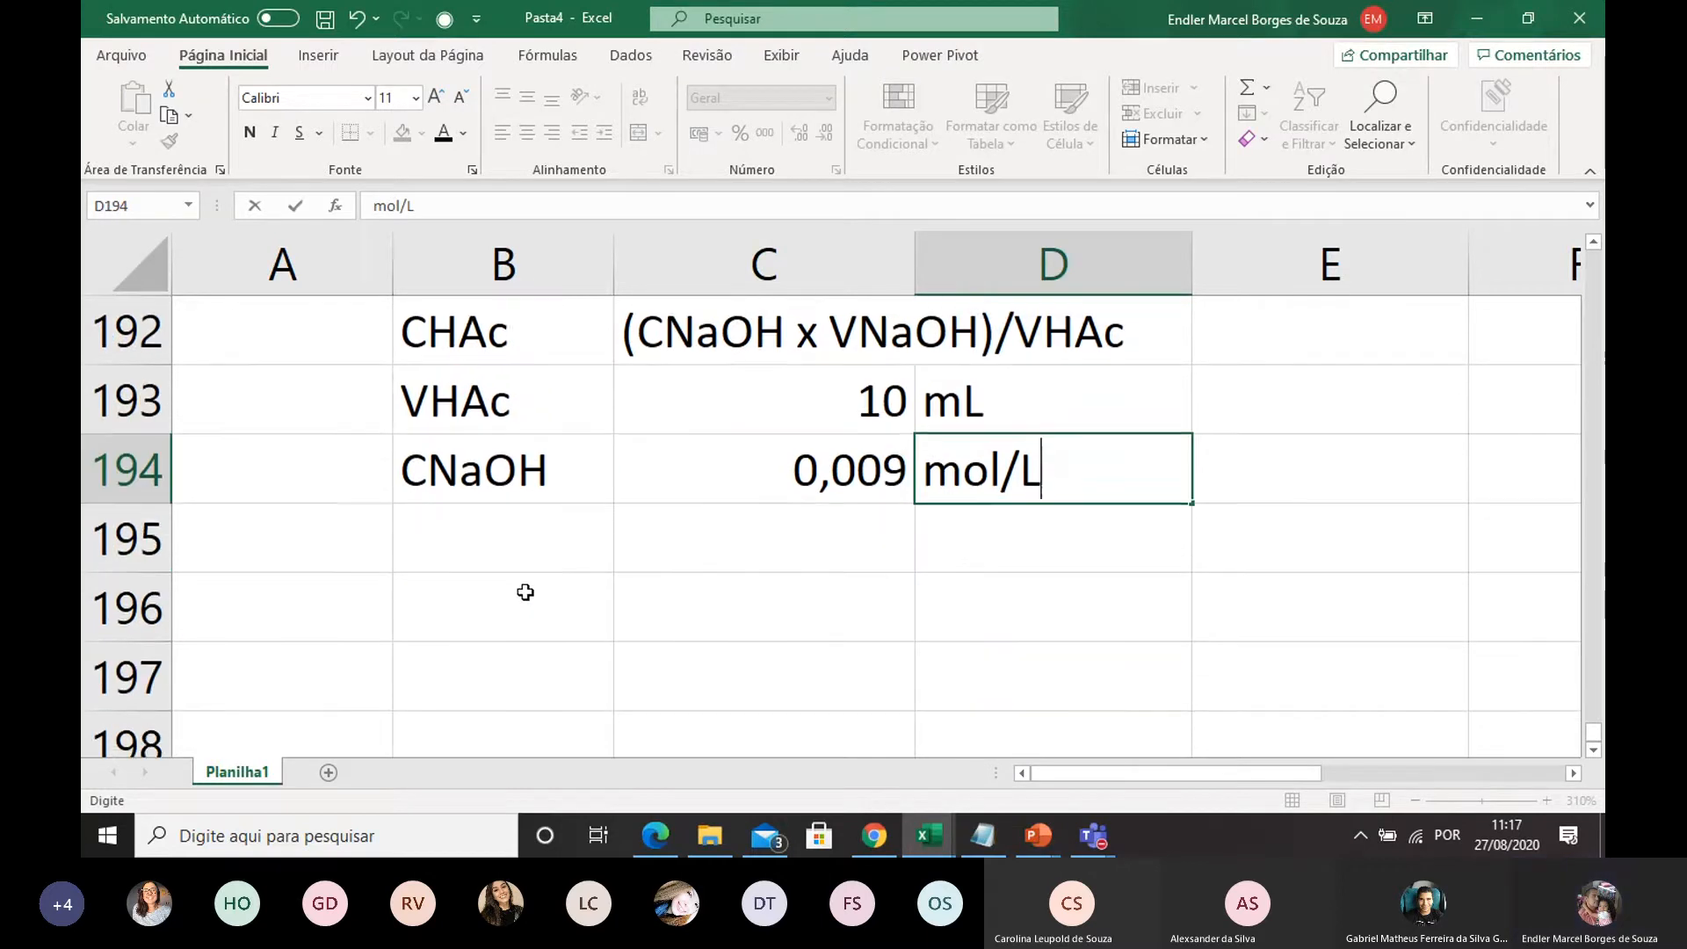
left_click(512, 548)
type("C")
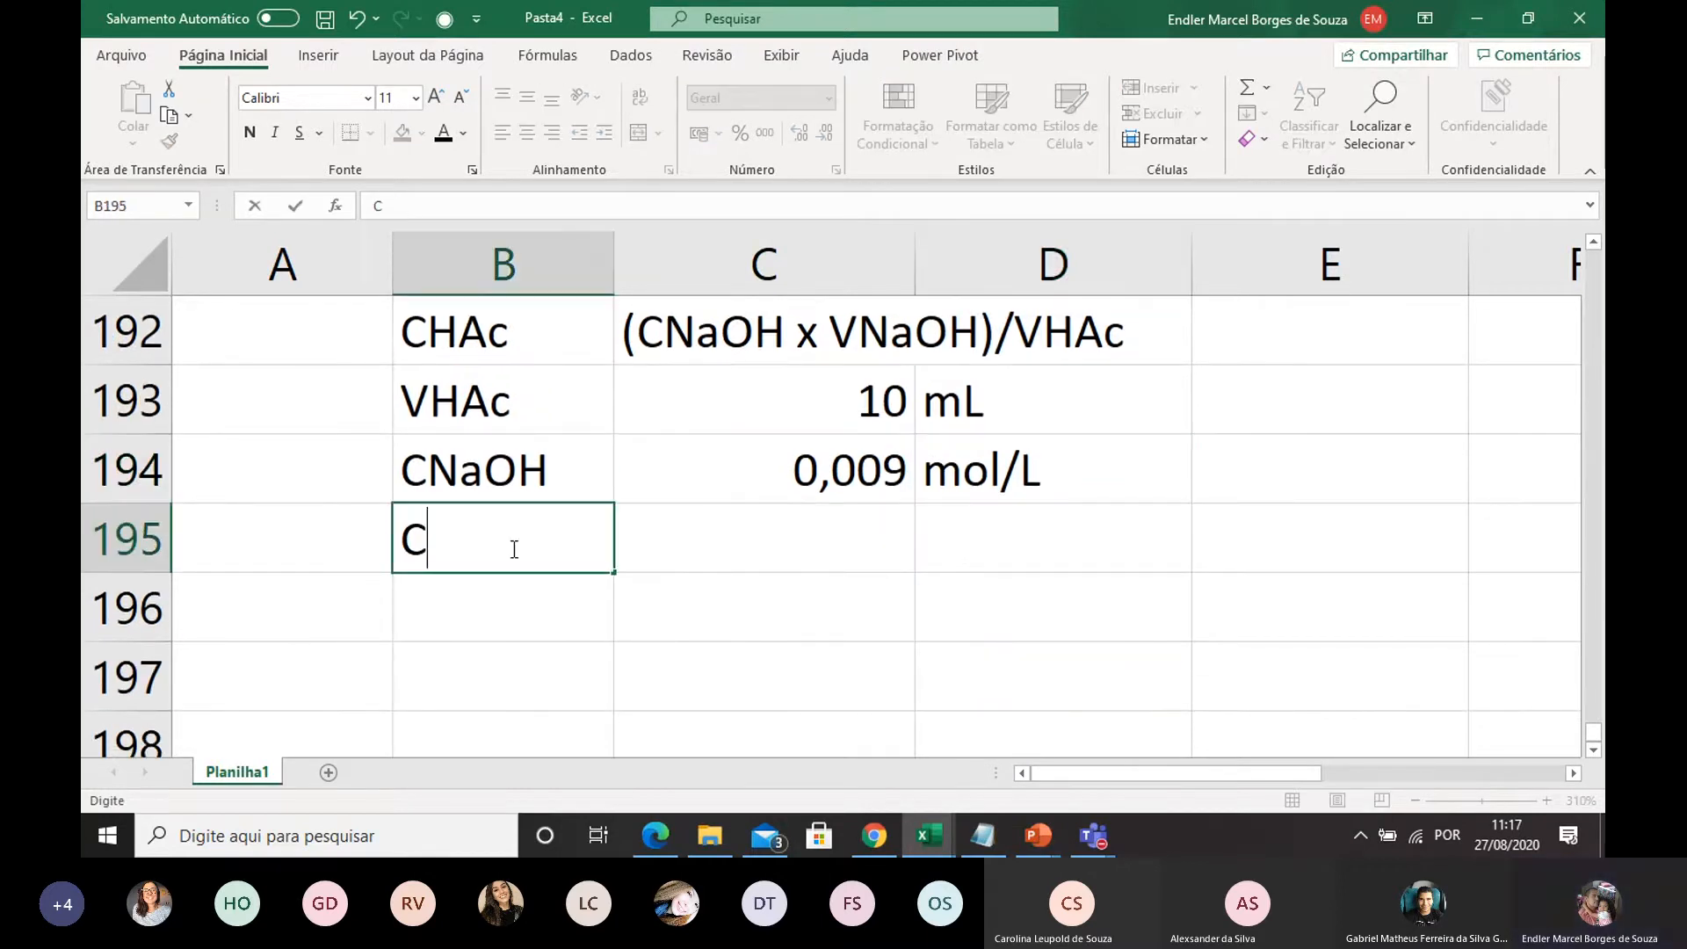
key("BackSpace")
type("V")
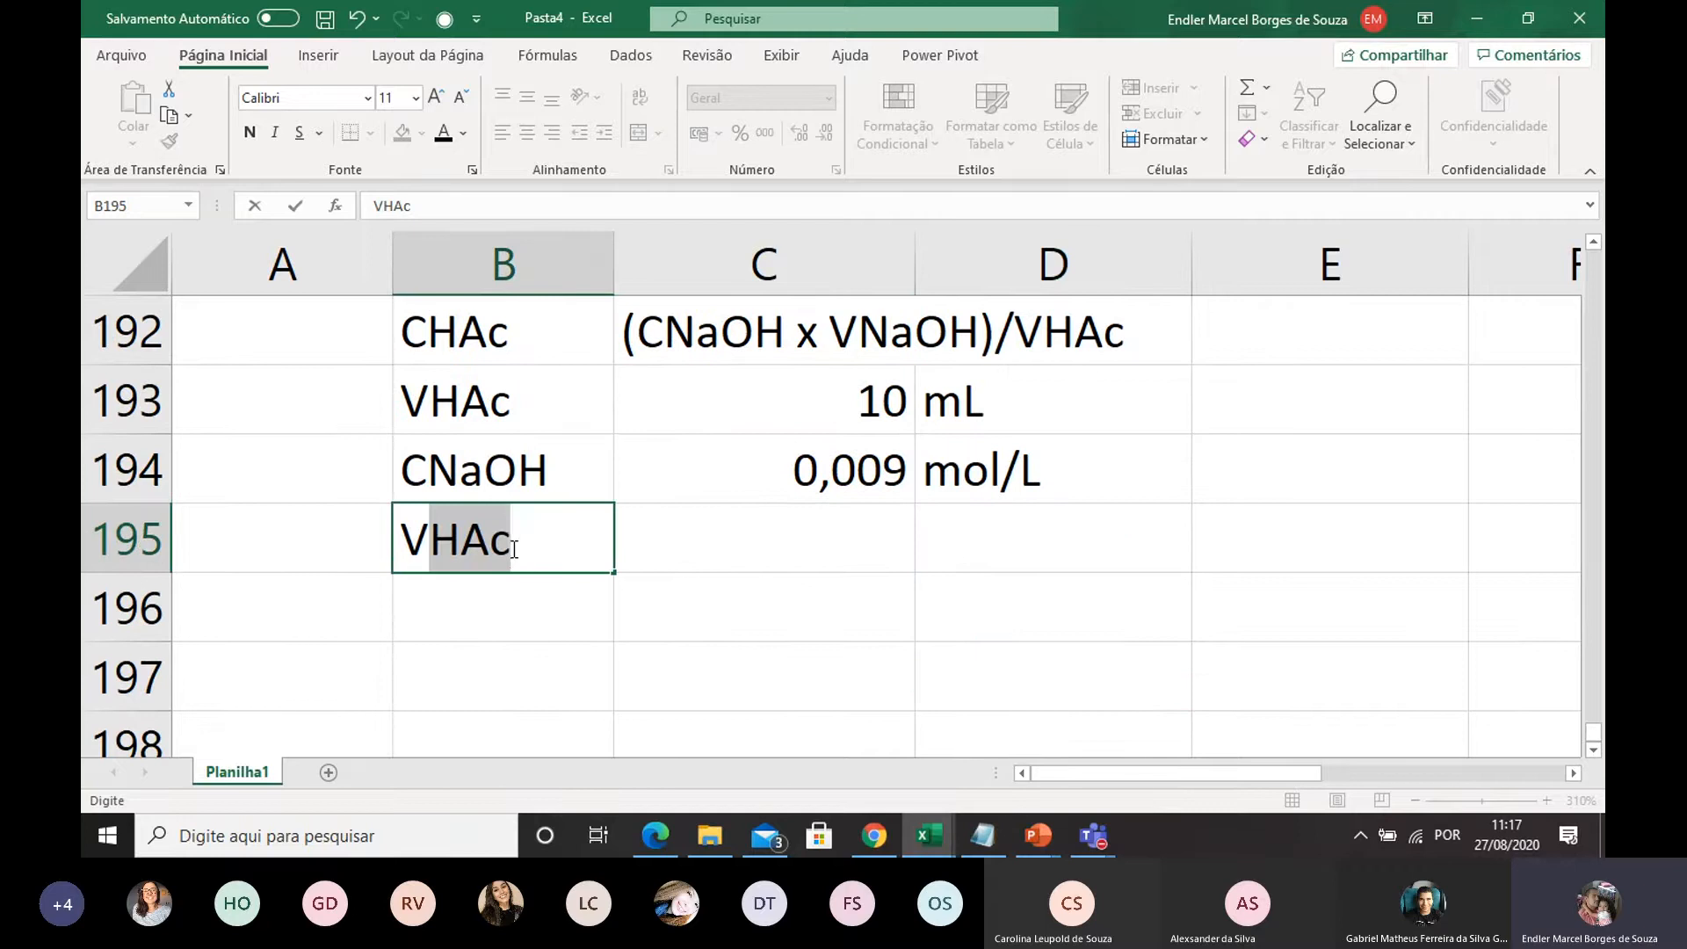
type("HAc")
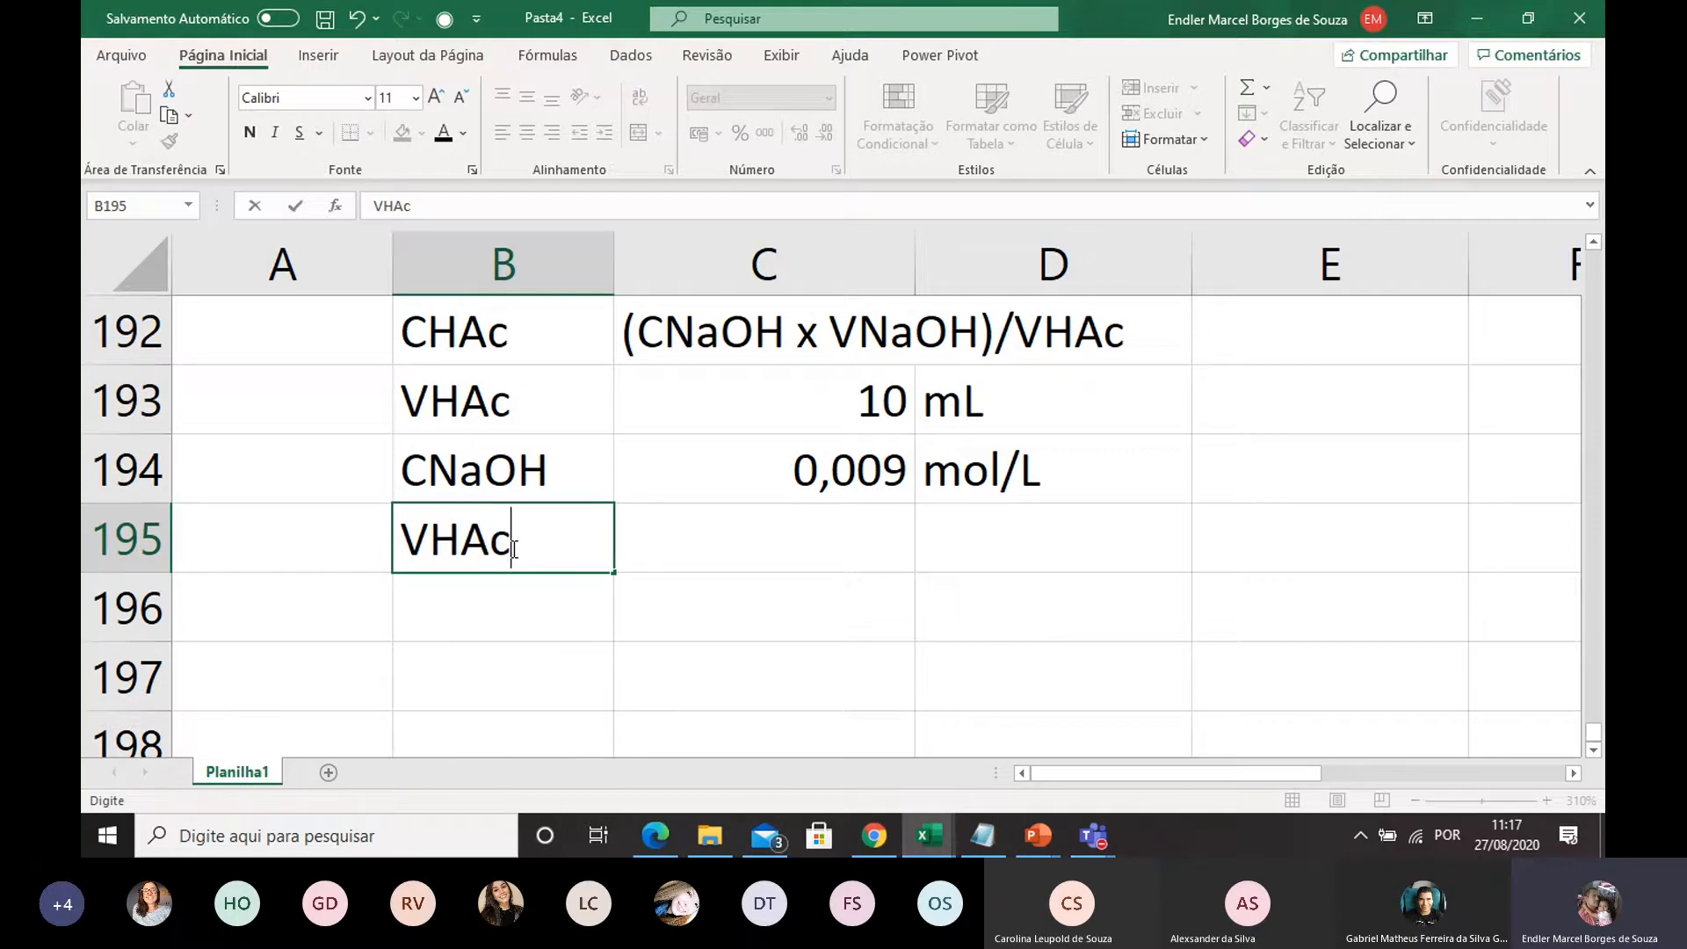
left_click(692, 658)
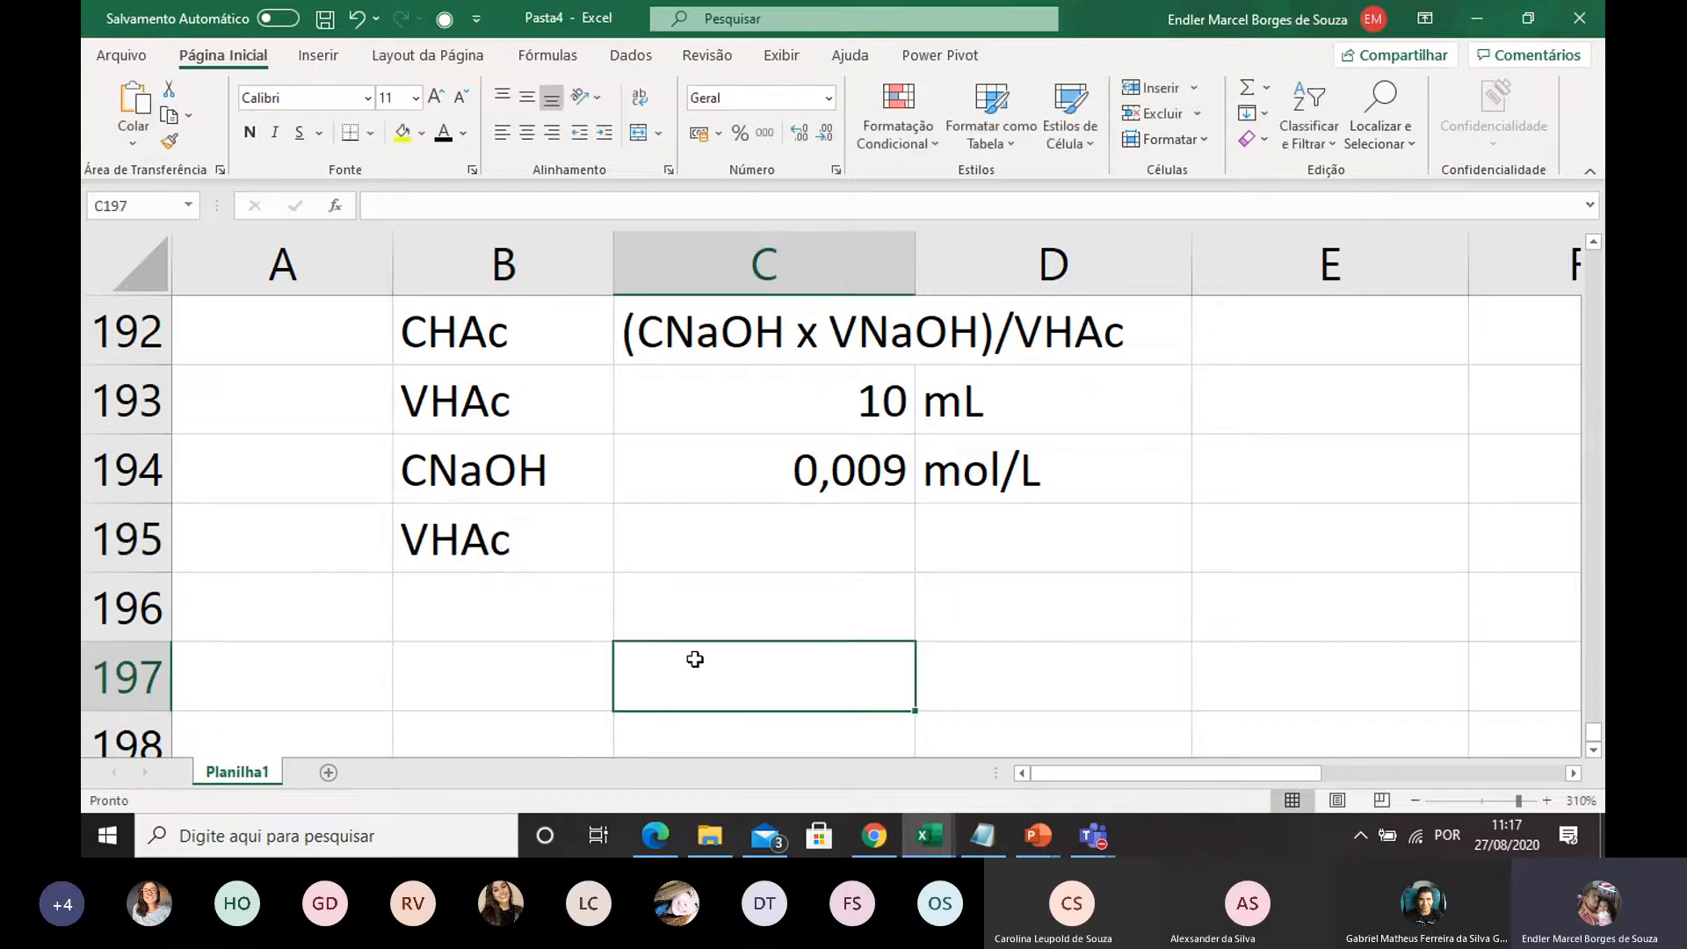
left_click(729, 538)
type("10")
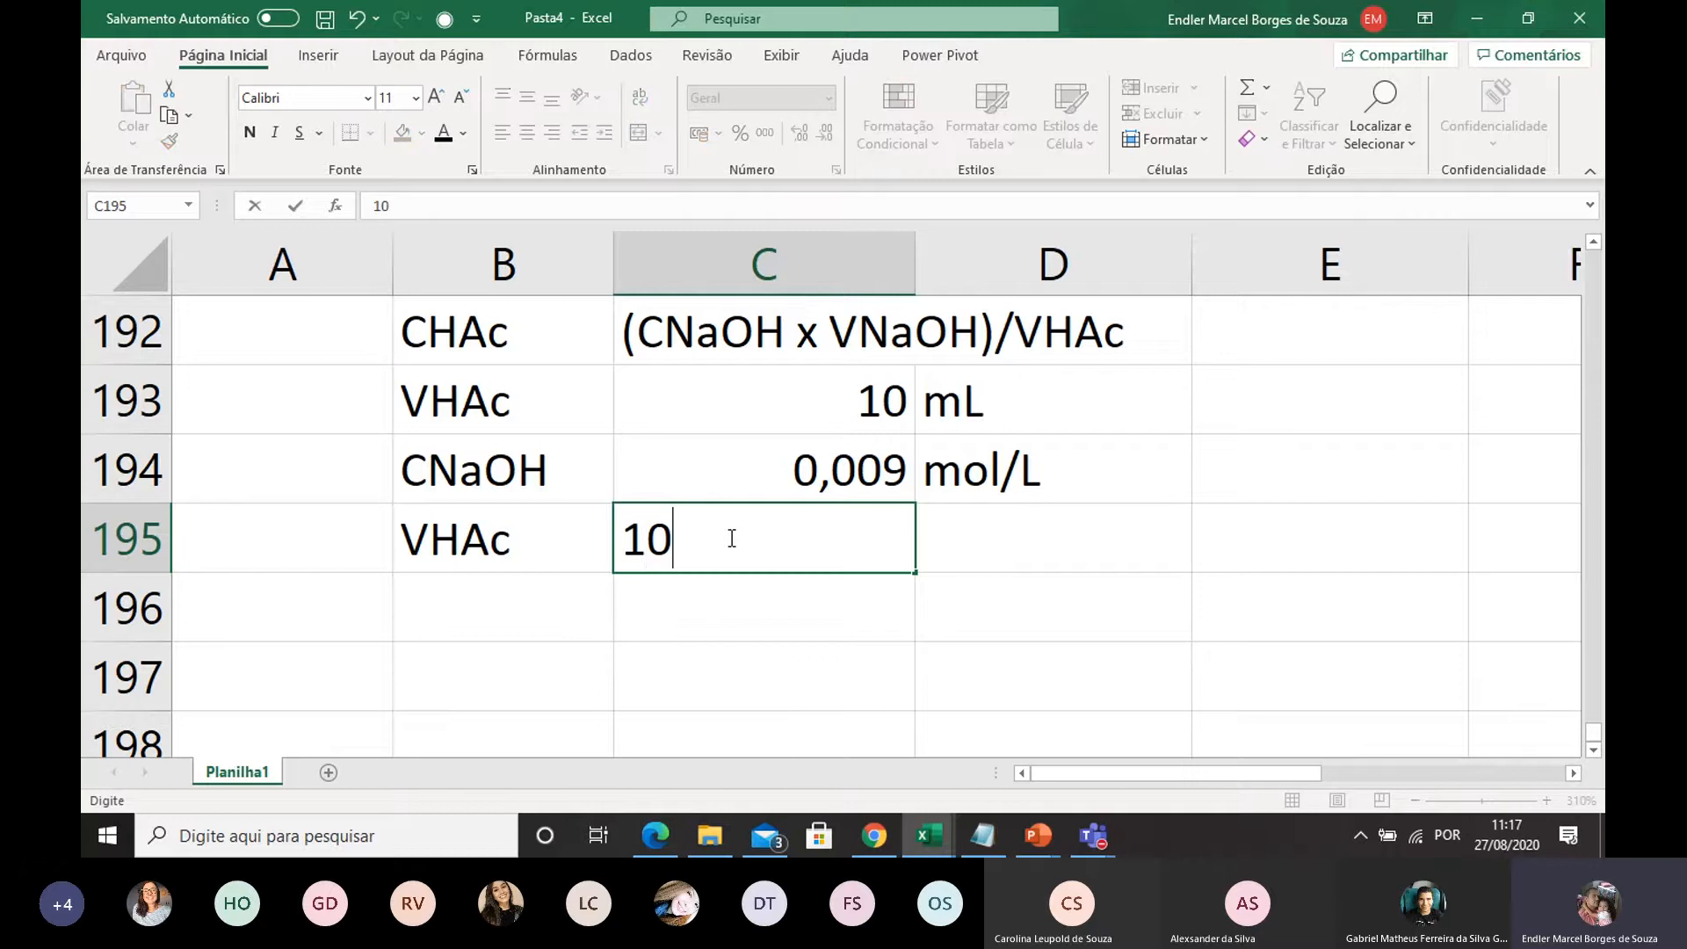
Change the label in B195 from VHAc to VNaOH
left_click(528, 543)
double_click(528, 543)
left_click_drag(518, 543, 424, 544)
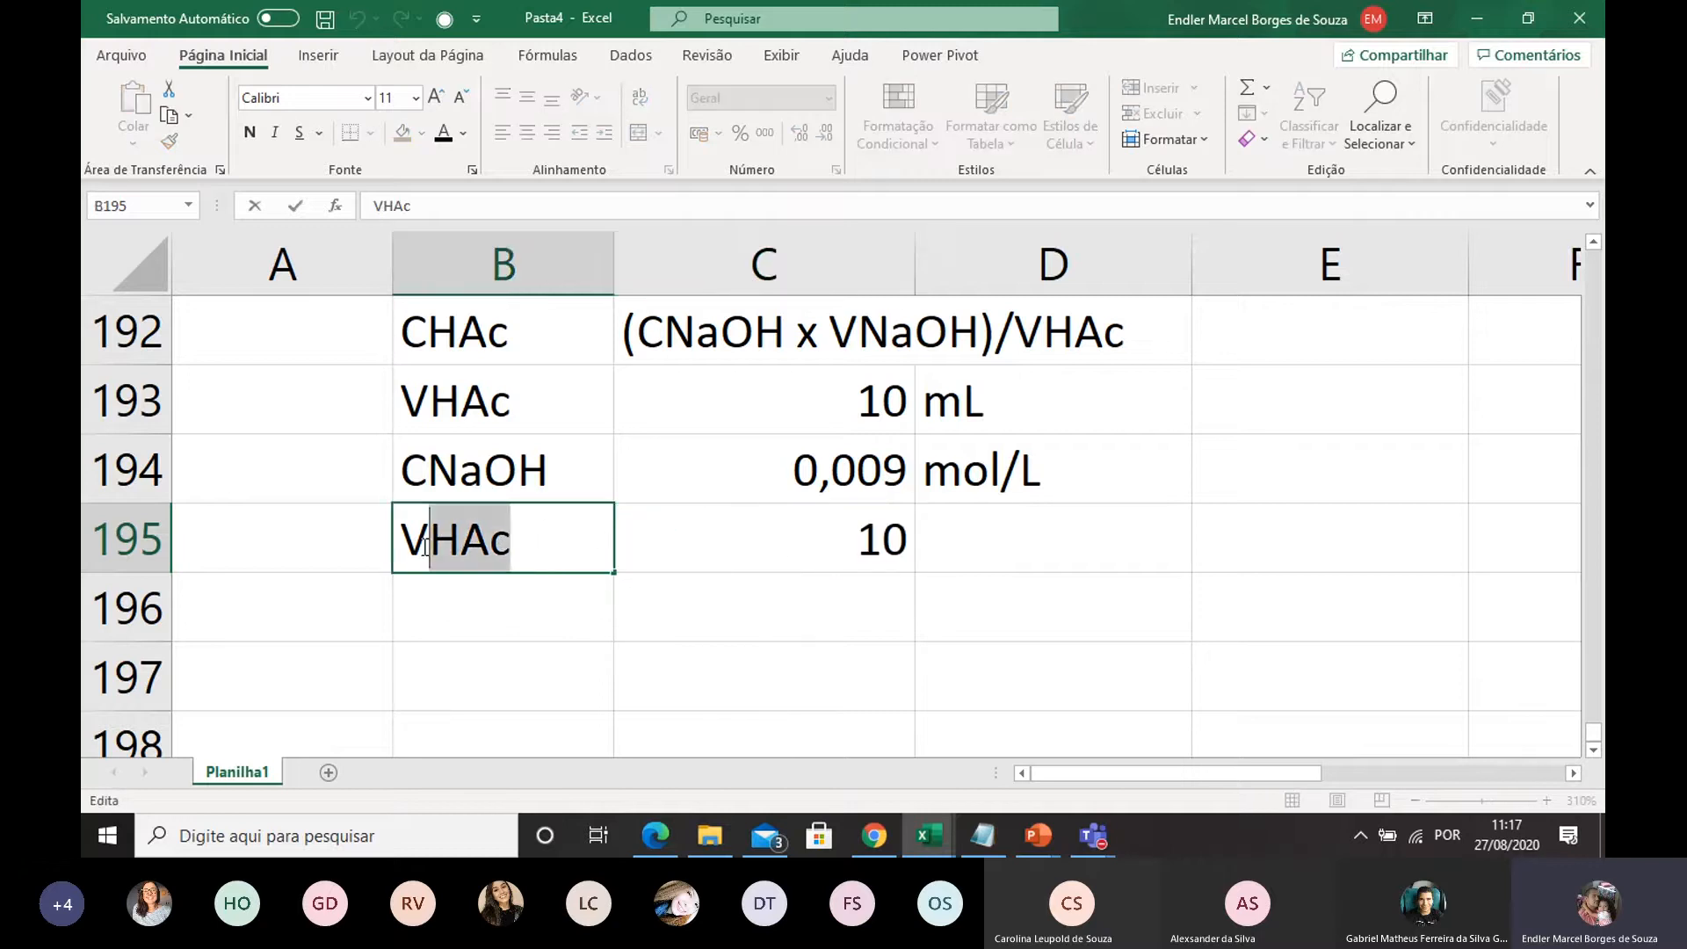
type("NaOH")
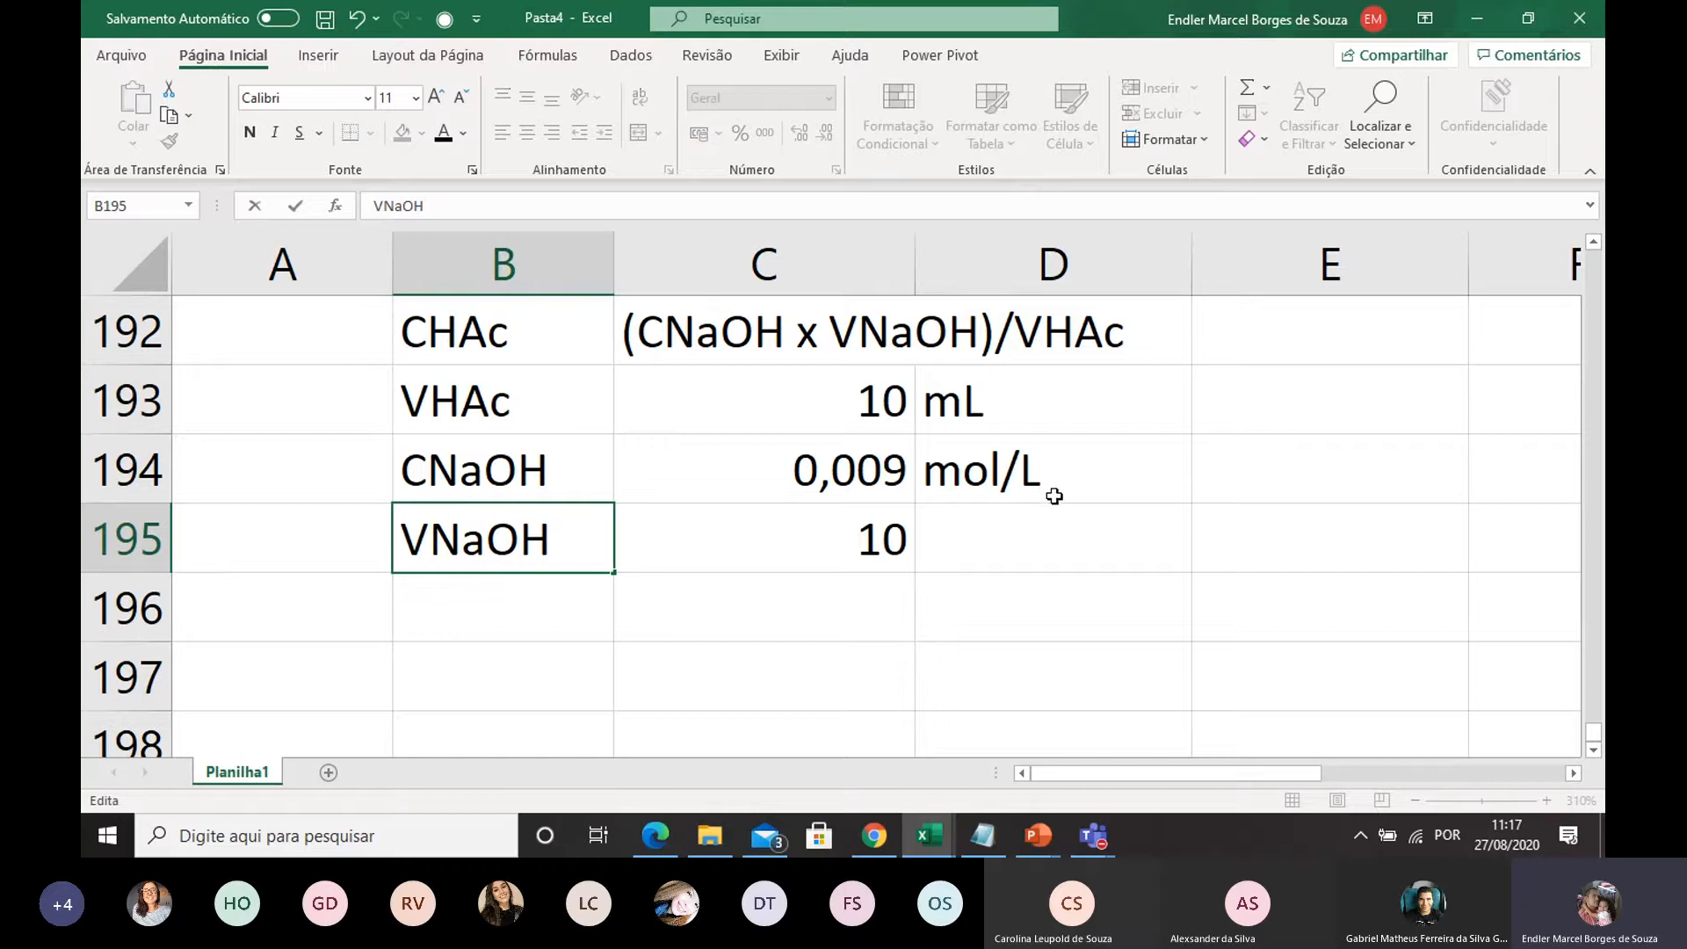
left_click(923, 591)
Set the VNaOH volume in C195 to 11 and enter the unit mL in D195
left_click(862, 547)
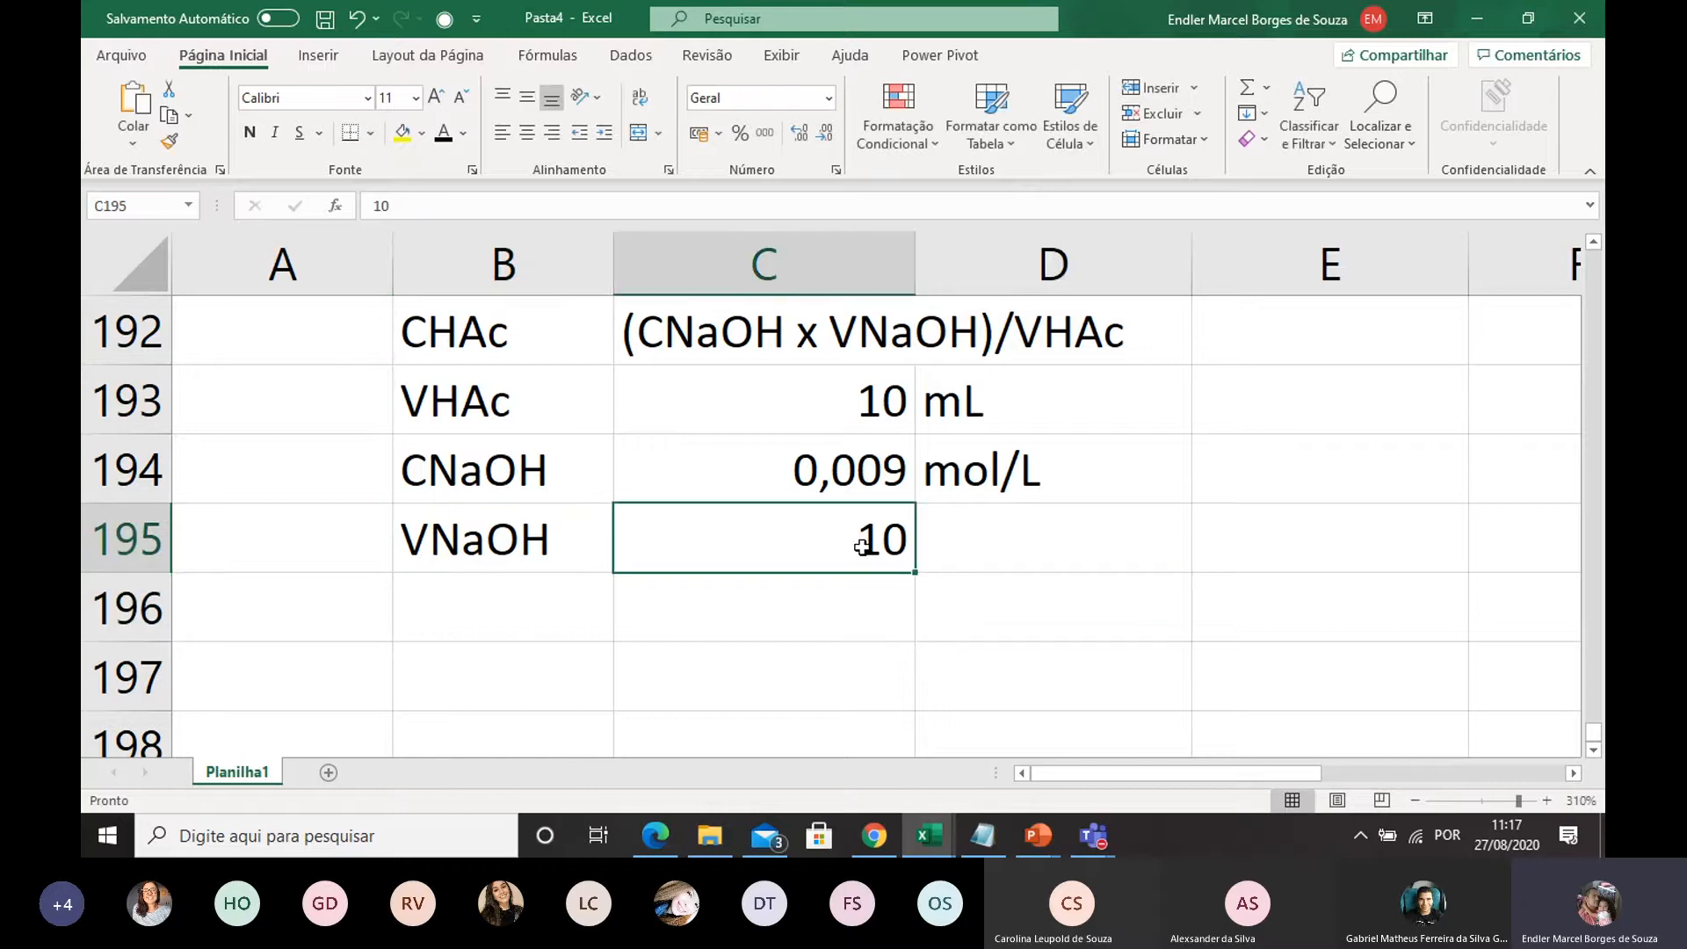
key("BackSpace")
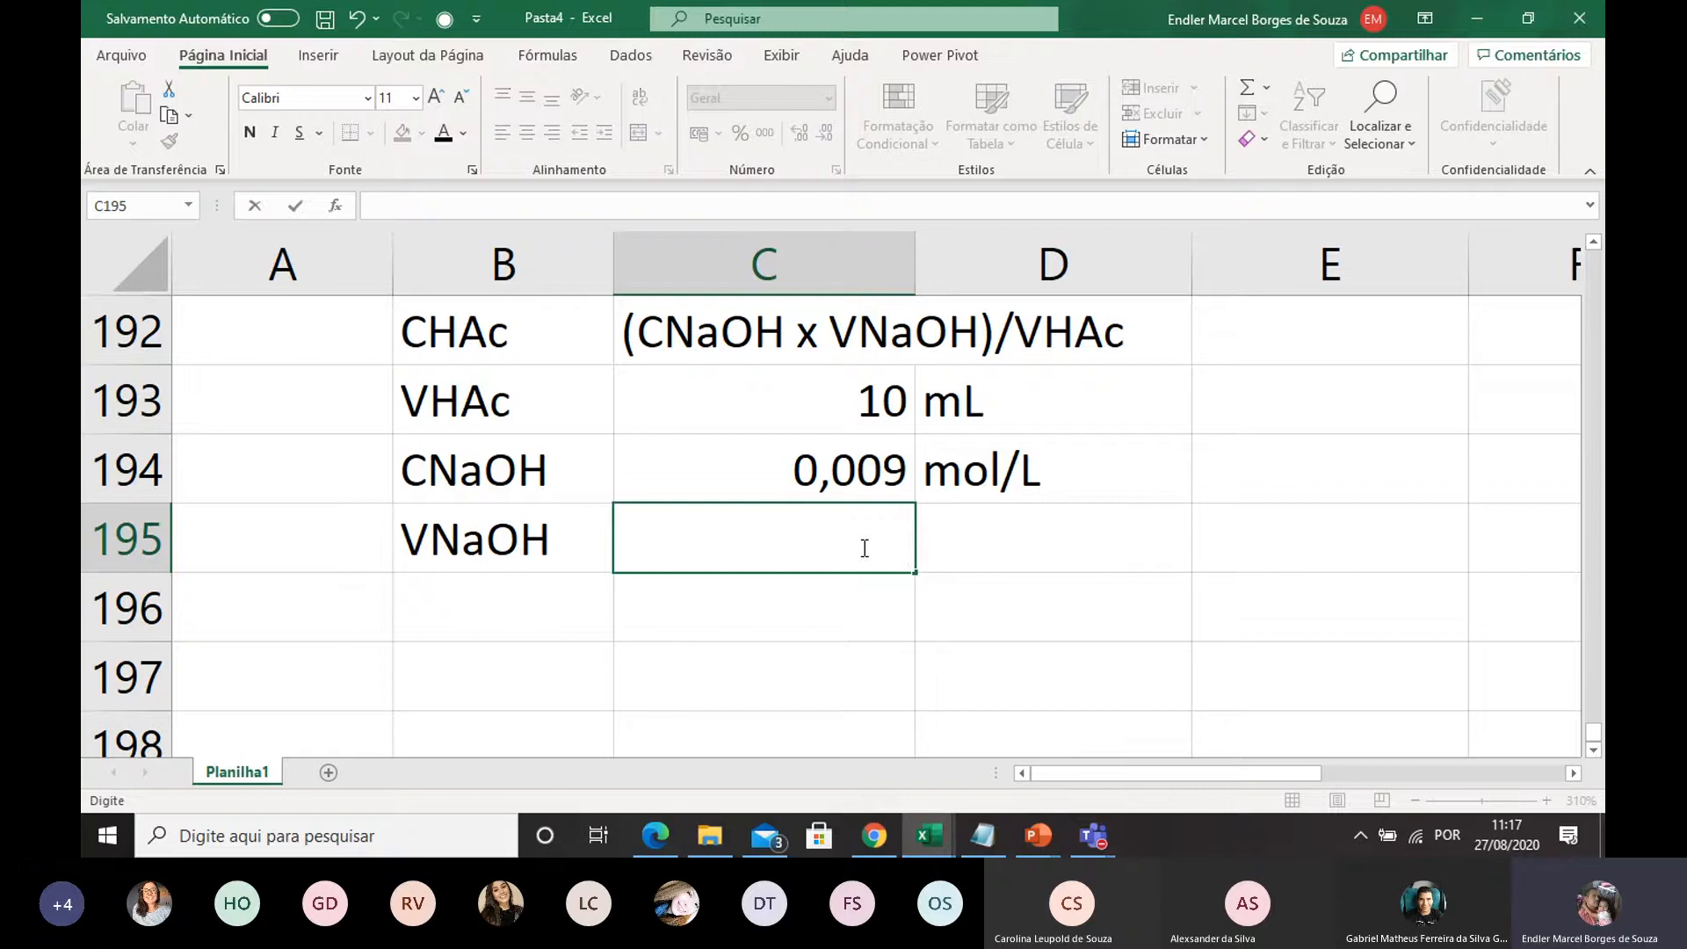
type("11")
double_click(1080, 558)
type("mL")
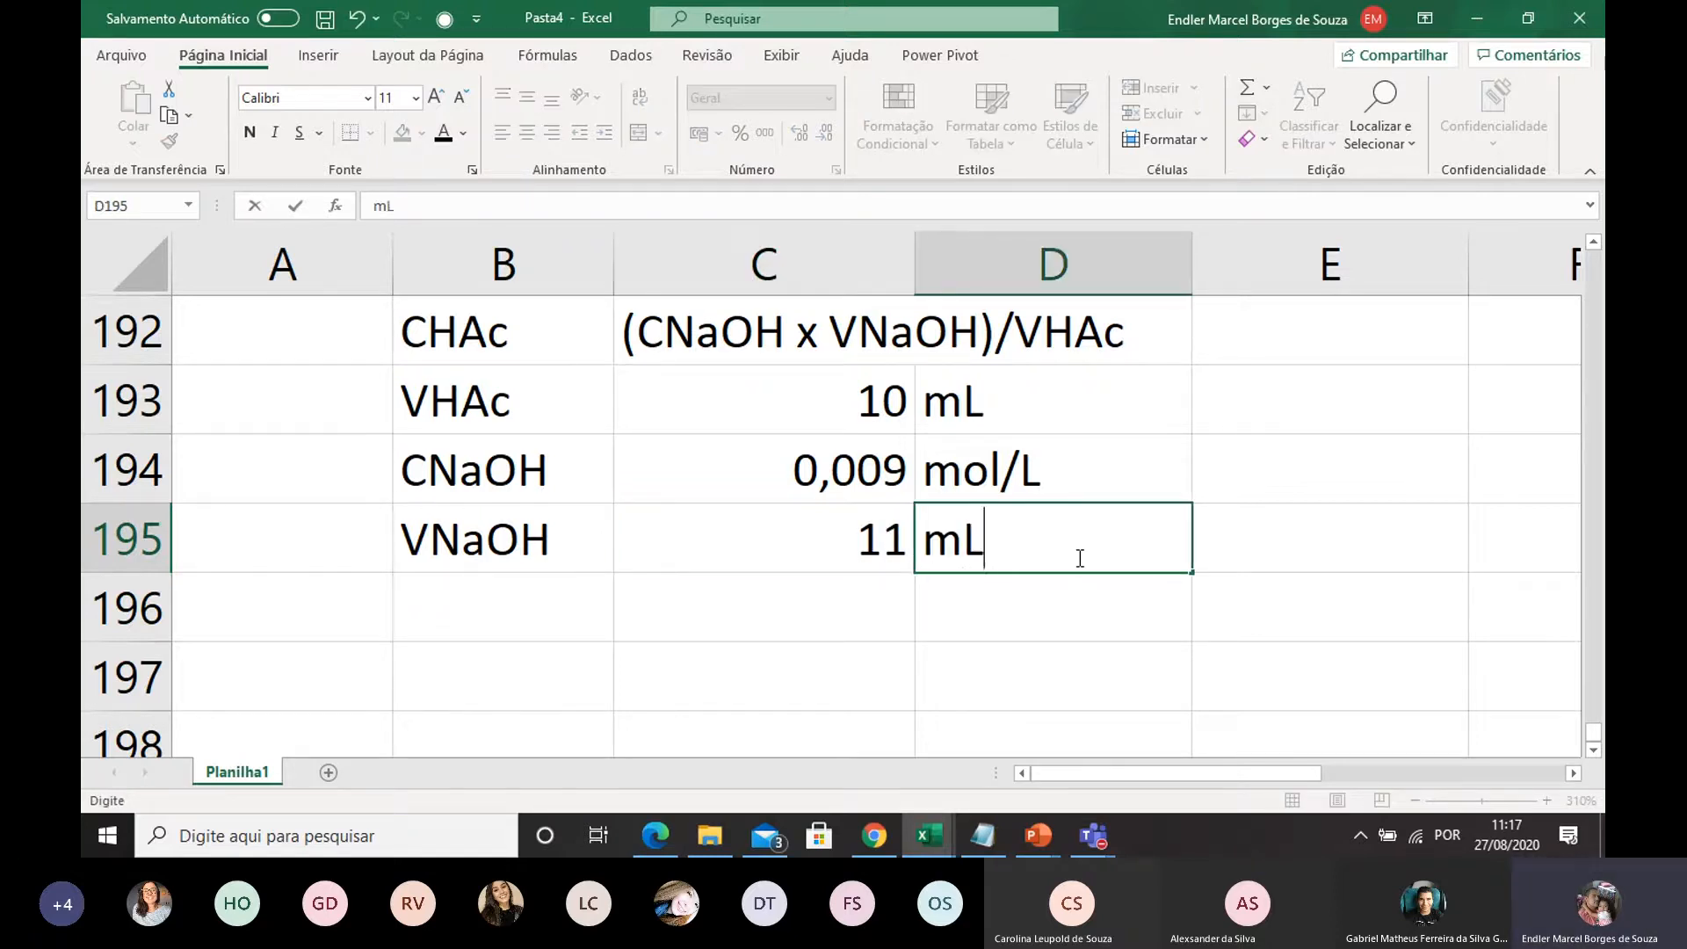
left_click(715, 595)
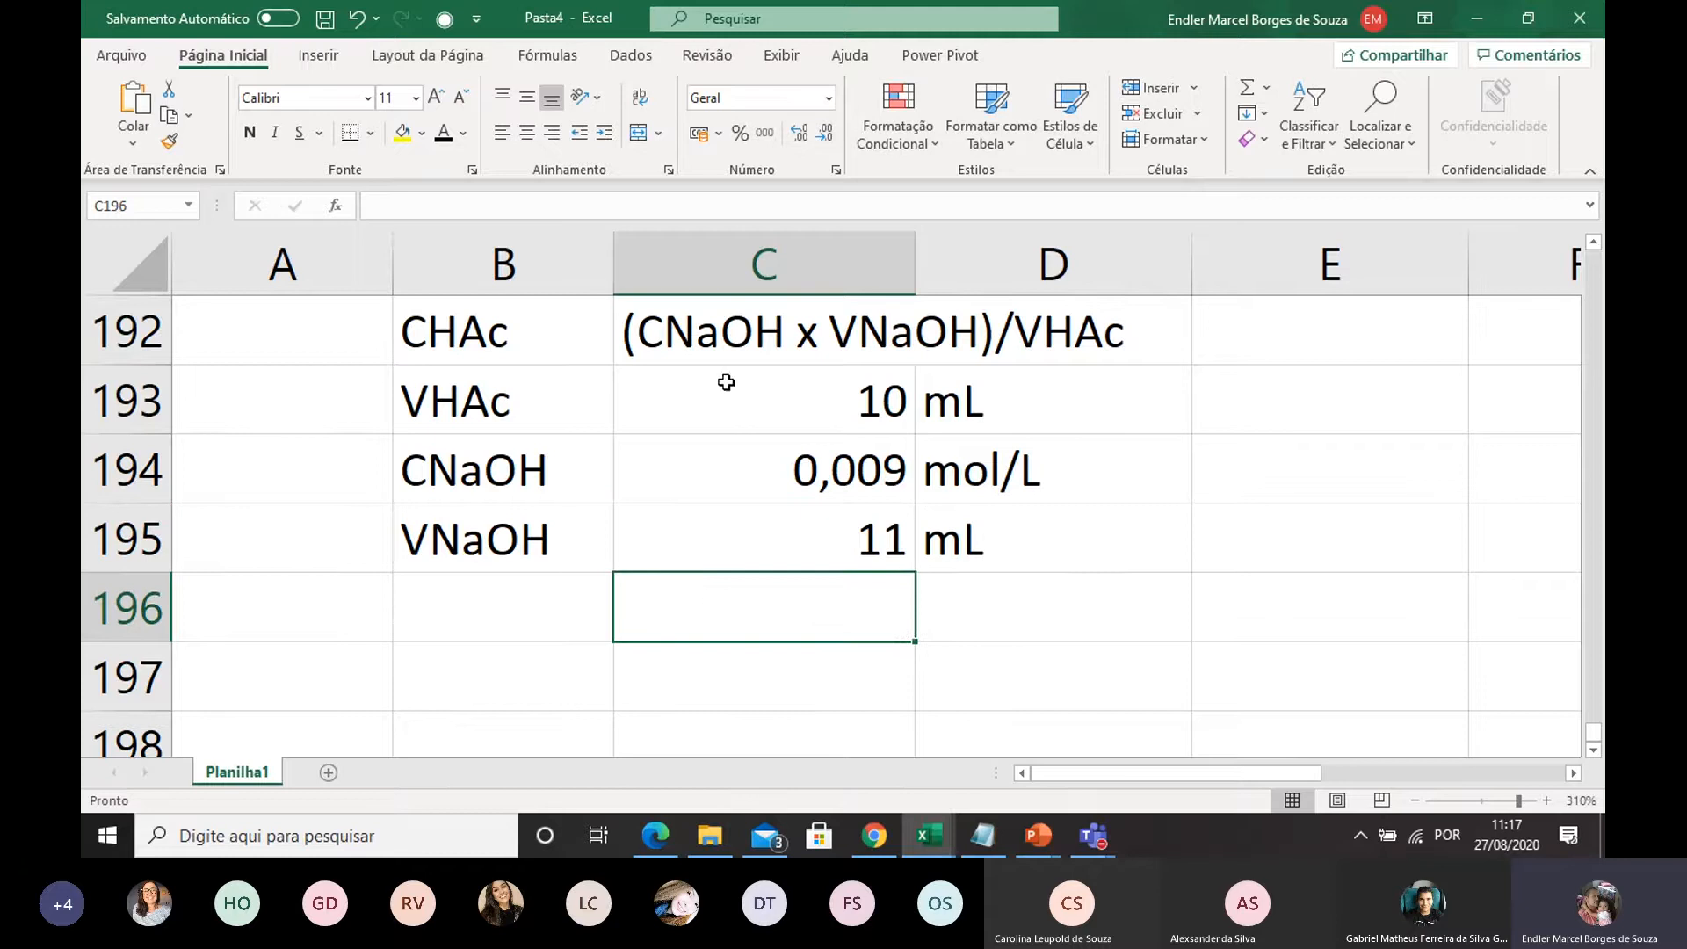
Review the VHAc, CNaOH and VNaOH data against the CHAc equation in row 192, comparing the units of the two volumes
left_click(518, 413)
left_click_drag(518, 413, 1182, 562)
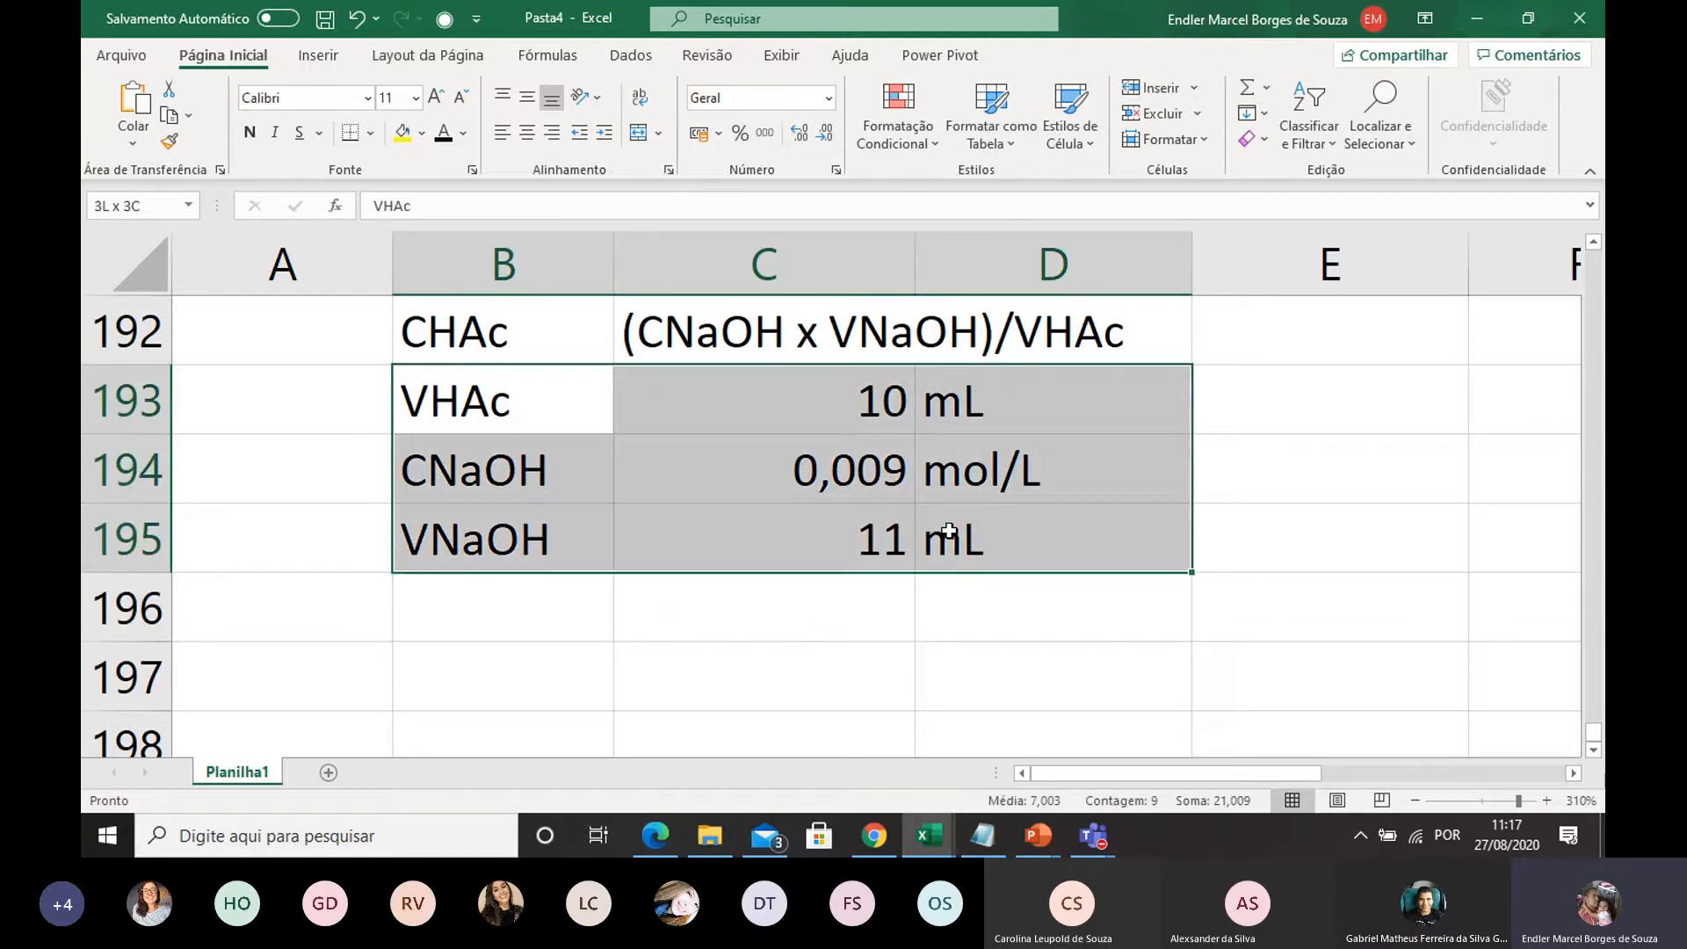
left_click(987, 397)
left_click(952, 542)
left_click(958, 399)
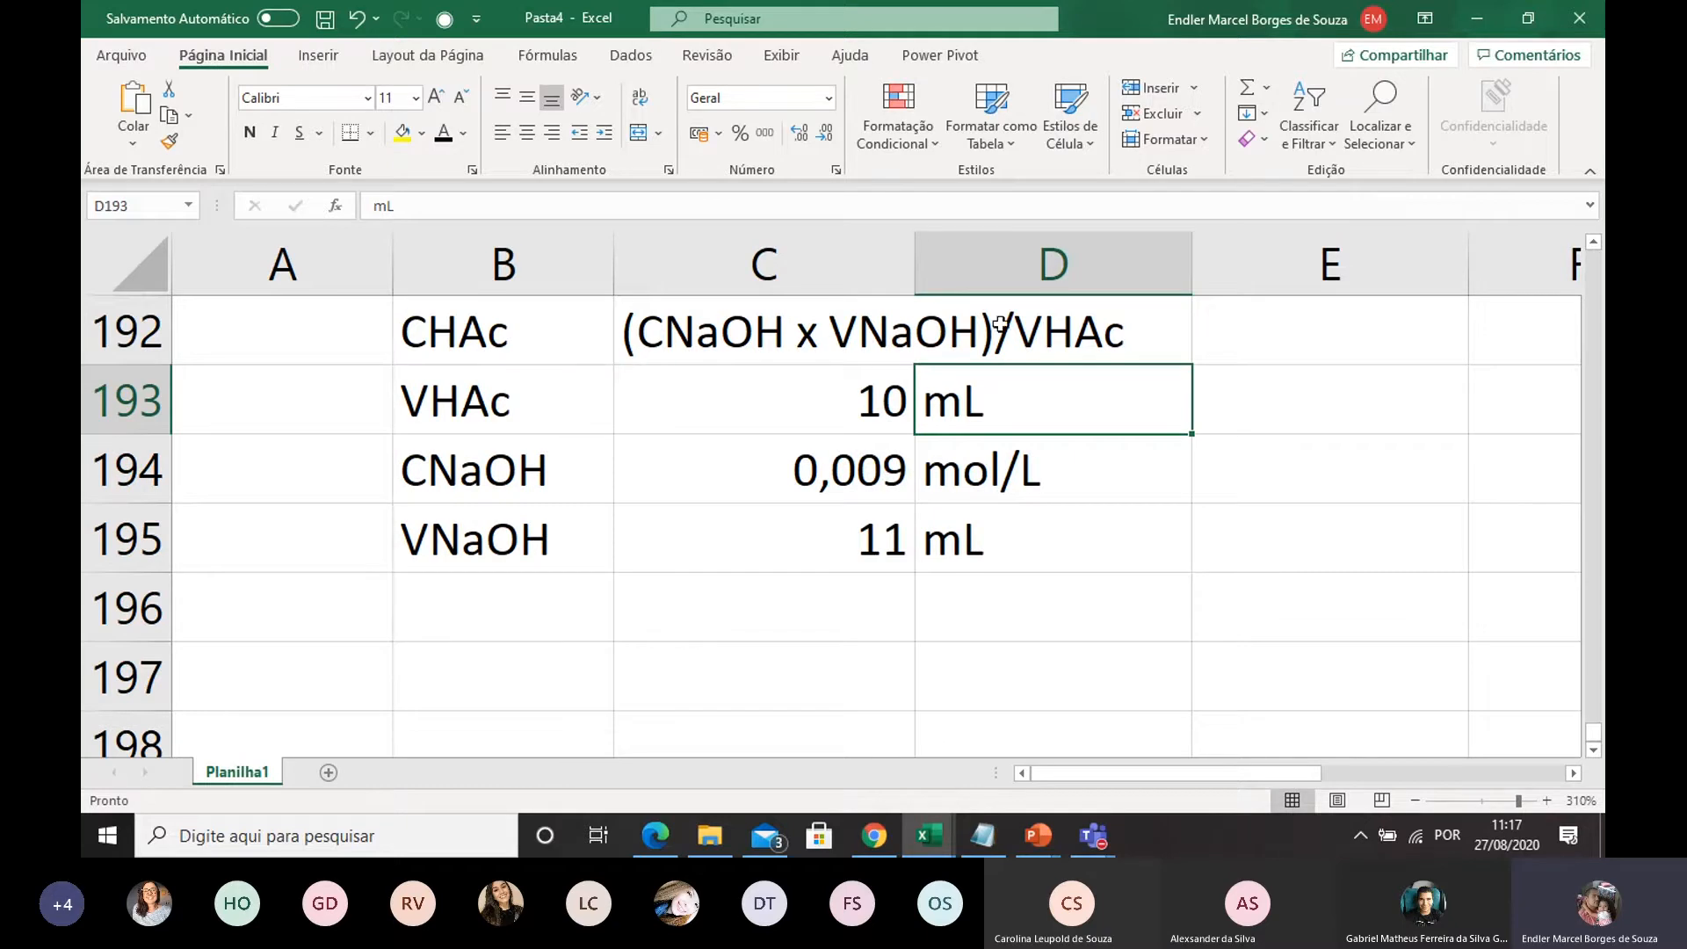
left_click(1061, 349)
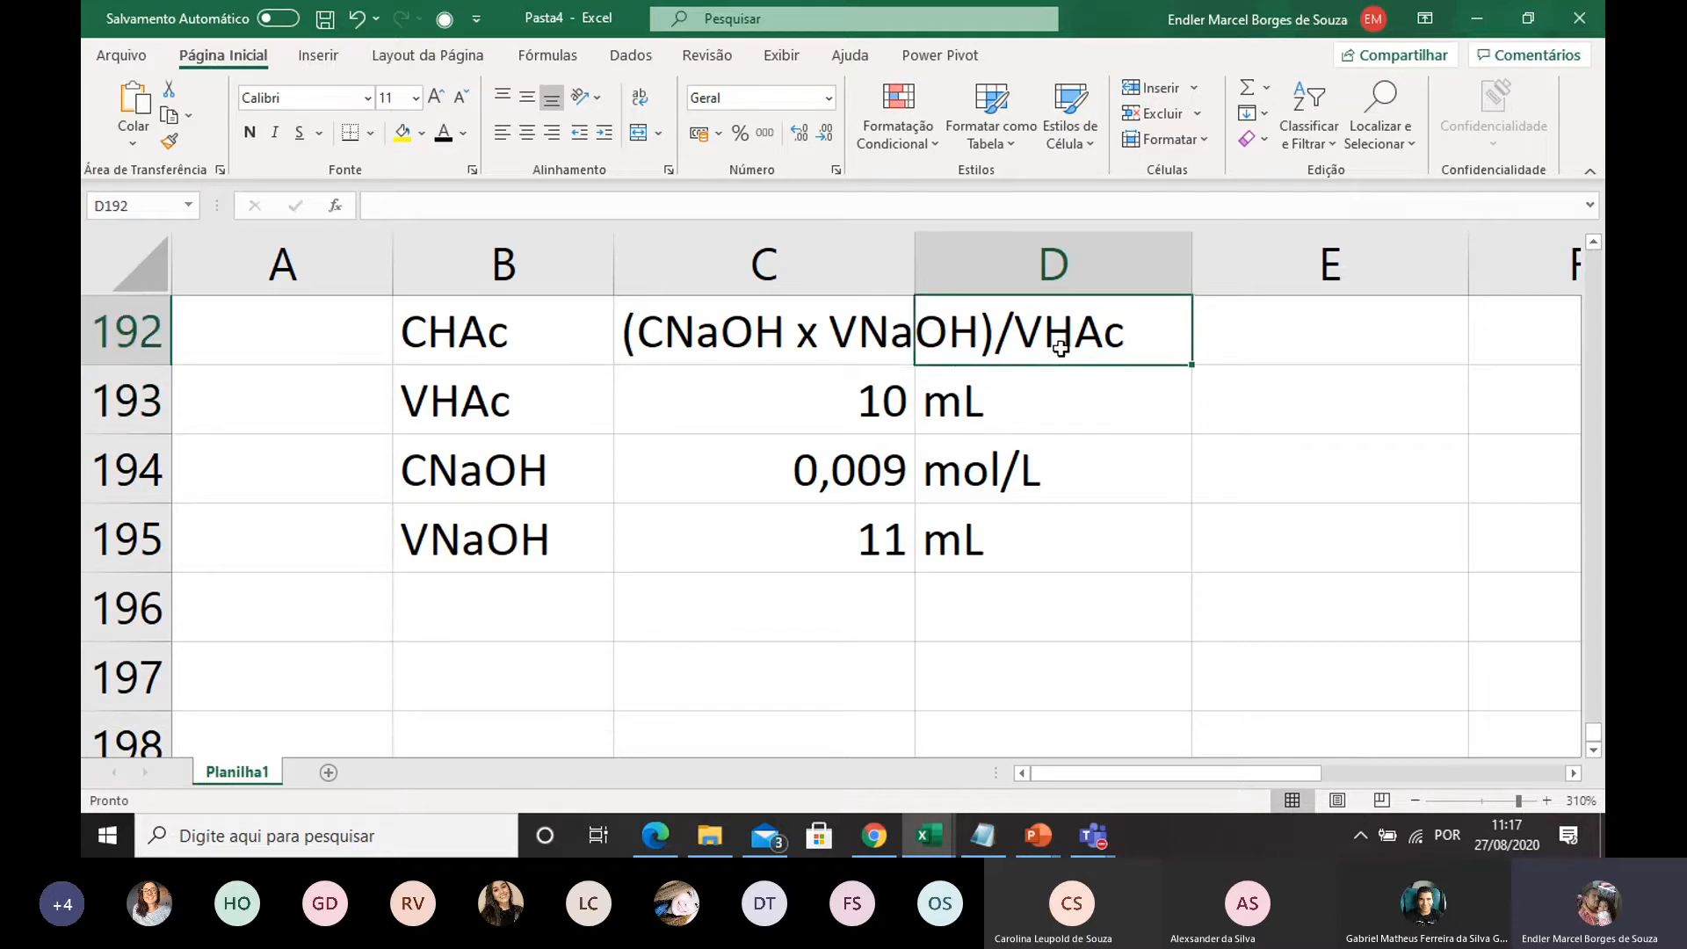
left_click(824, 331)
left_click(1039, 325)
left_click(796, 344)
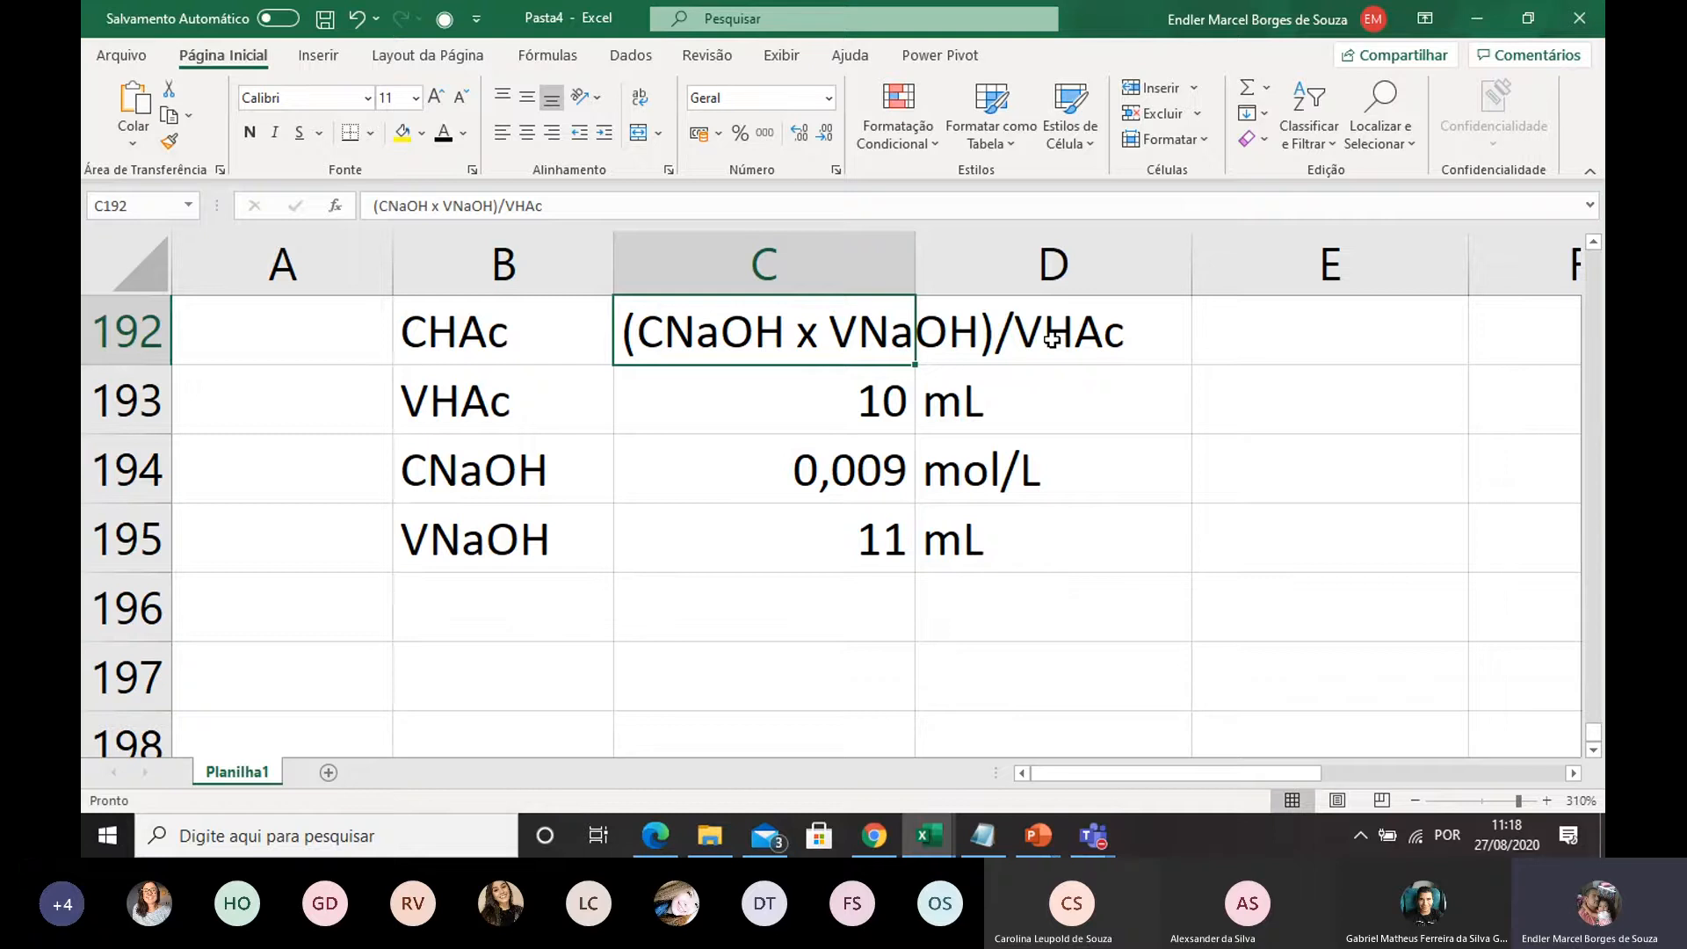
left_click(790, 418)
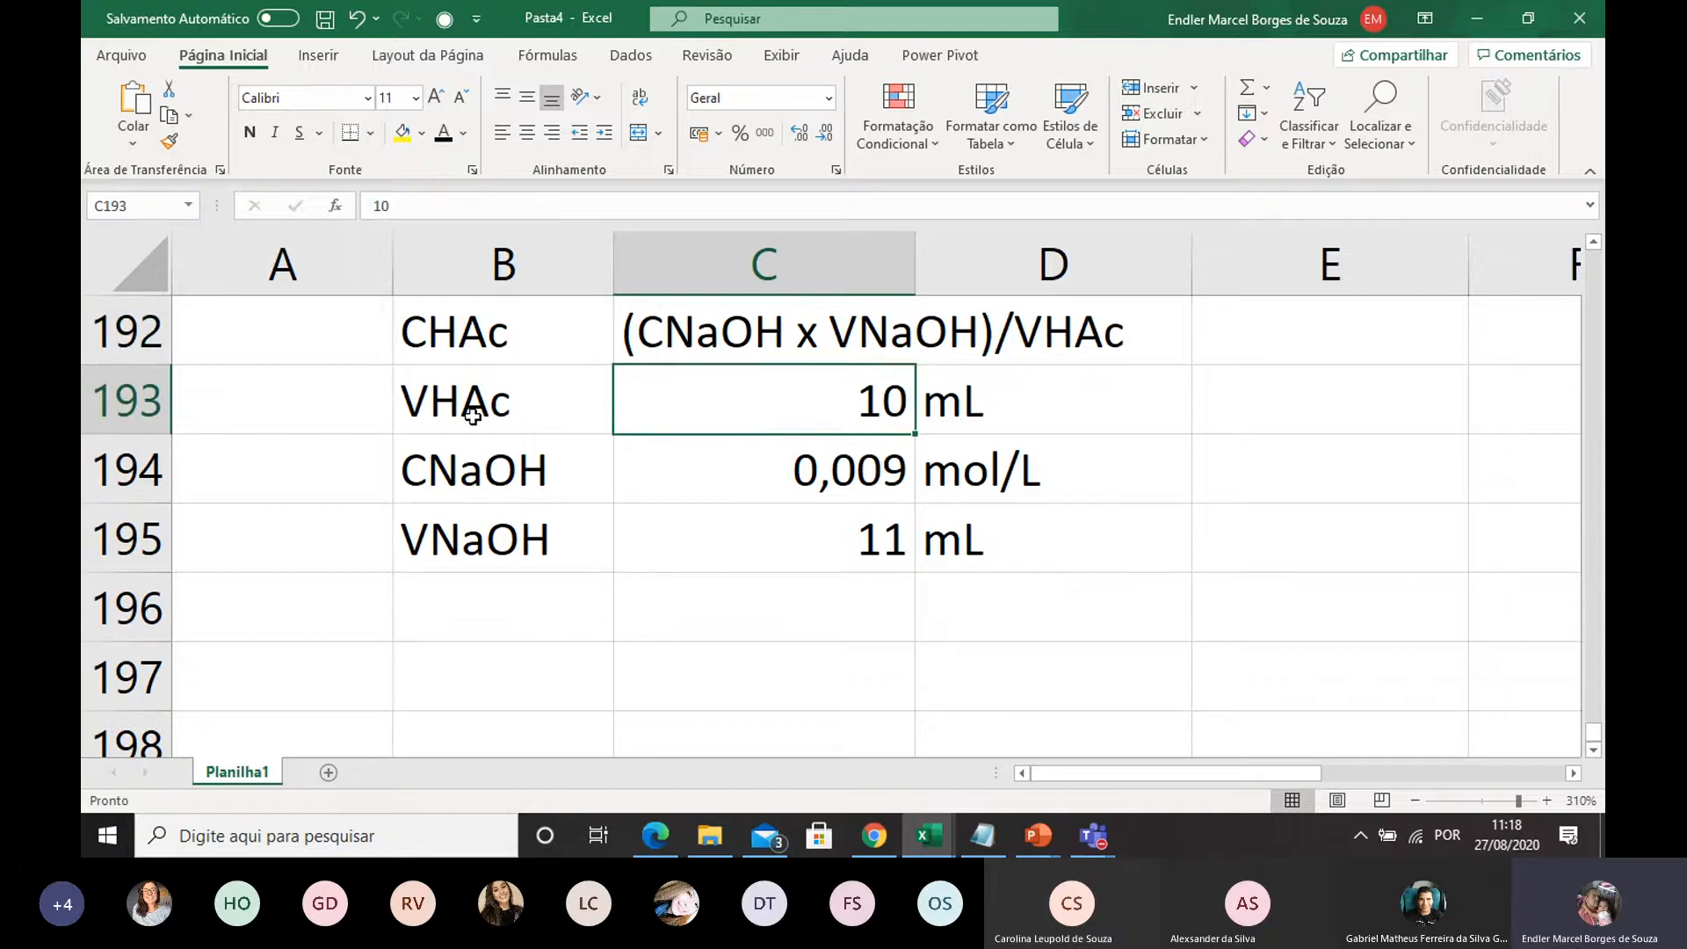
left_click(793, 553)
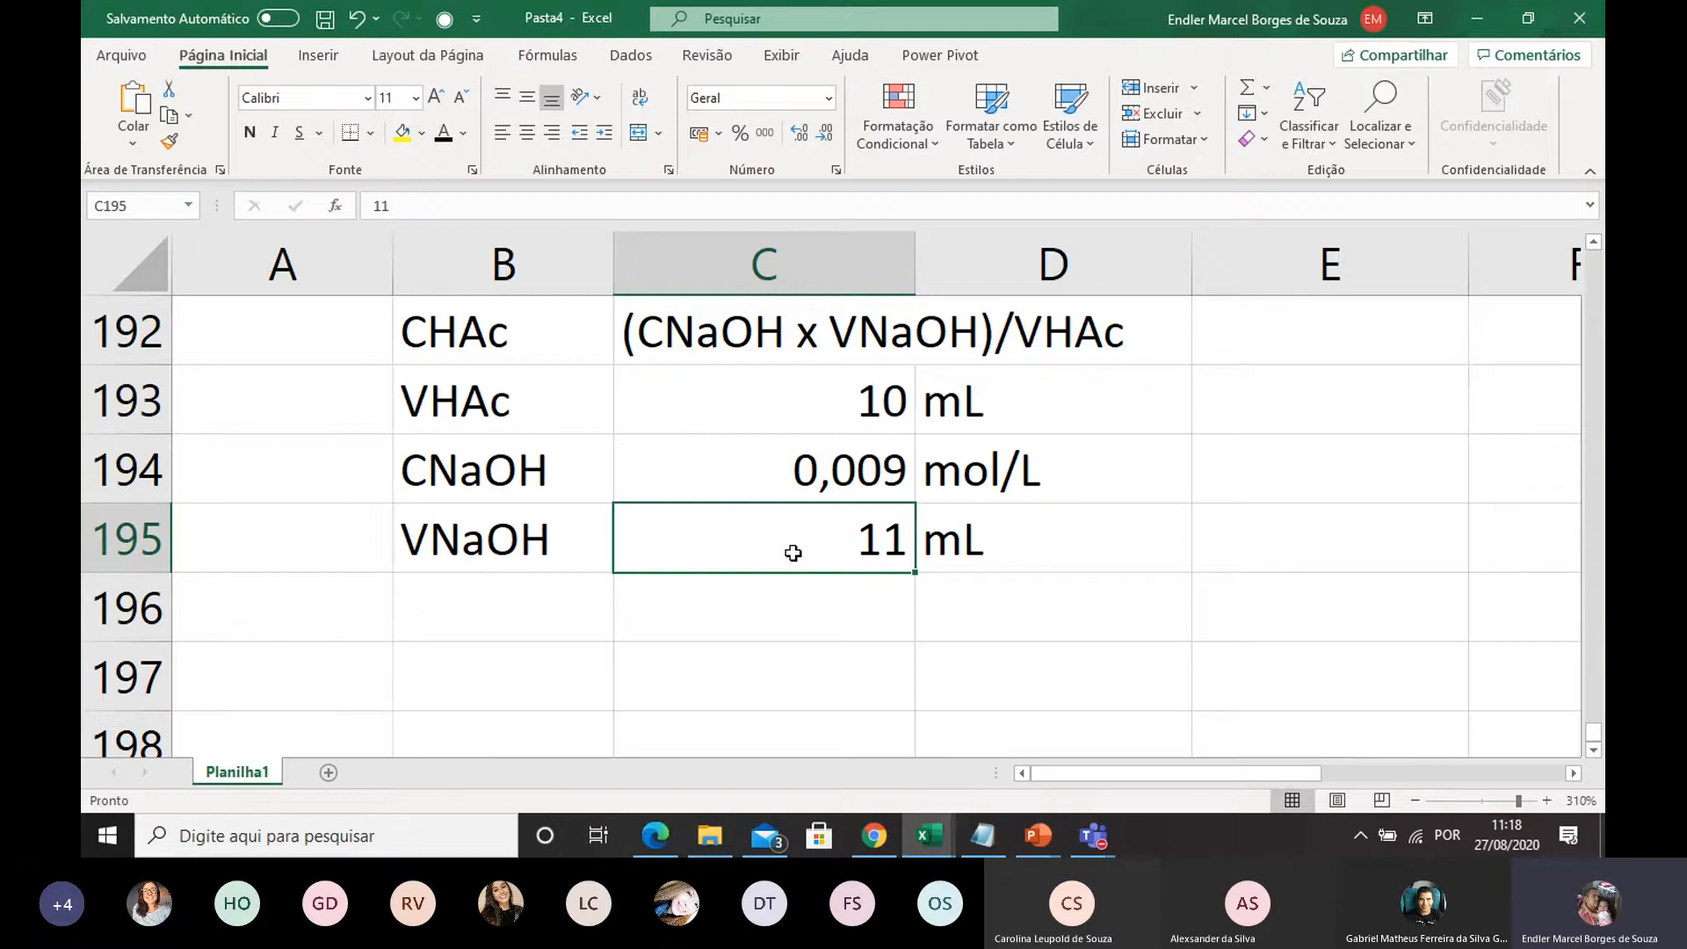
left_click(920, 399)
left_click(923, 562)
left_click(947, 414)
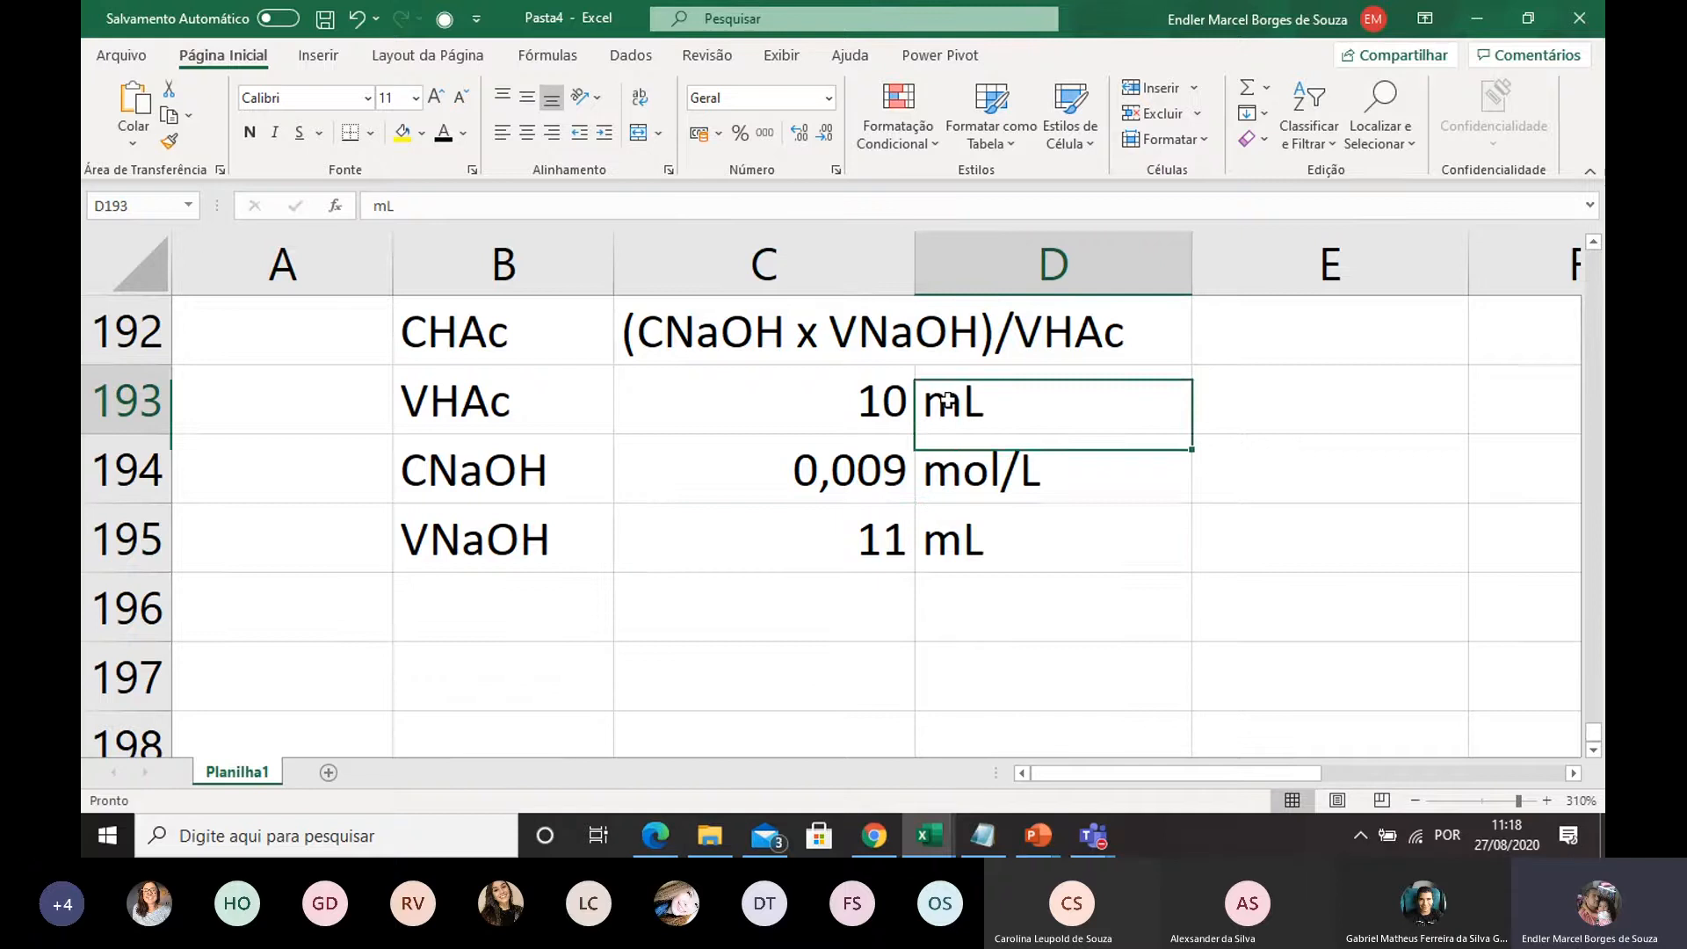
left_click(947, 533)
left_click(967, 397)
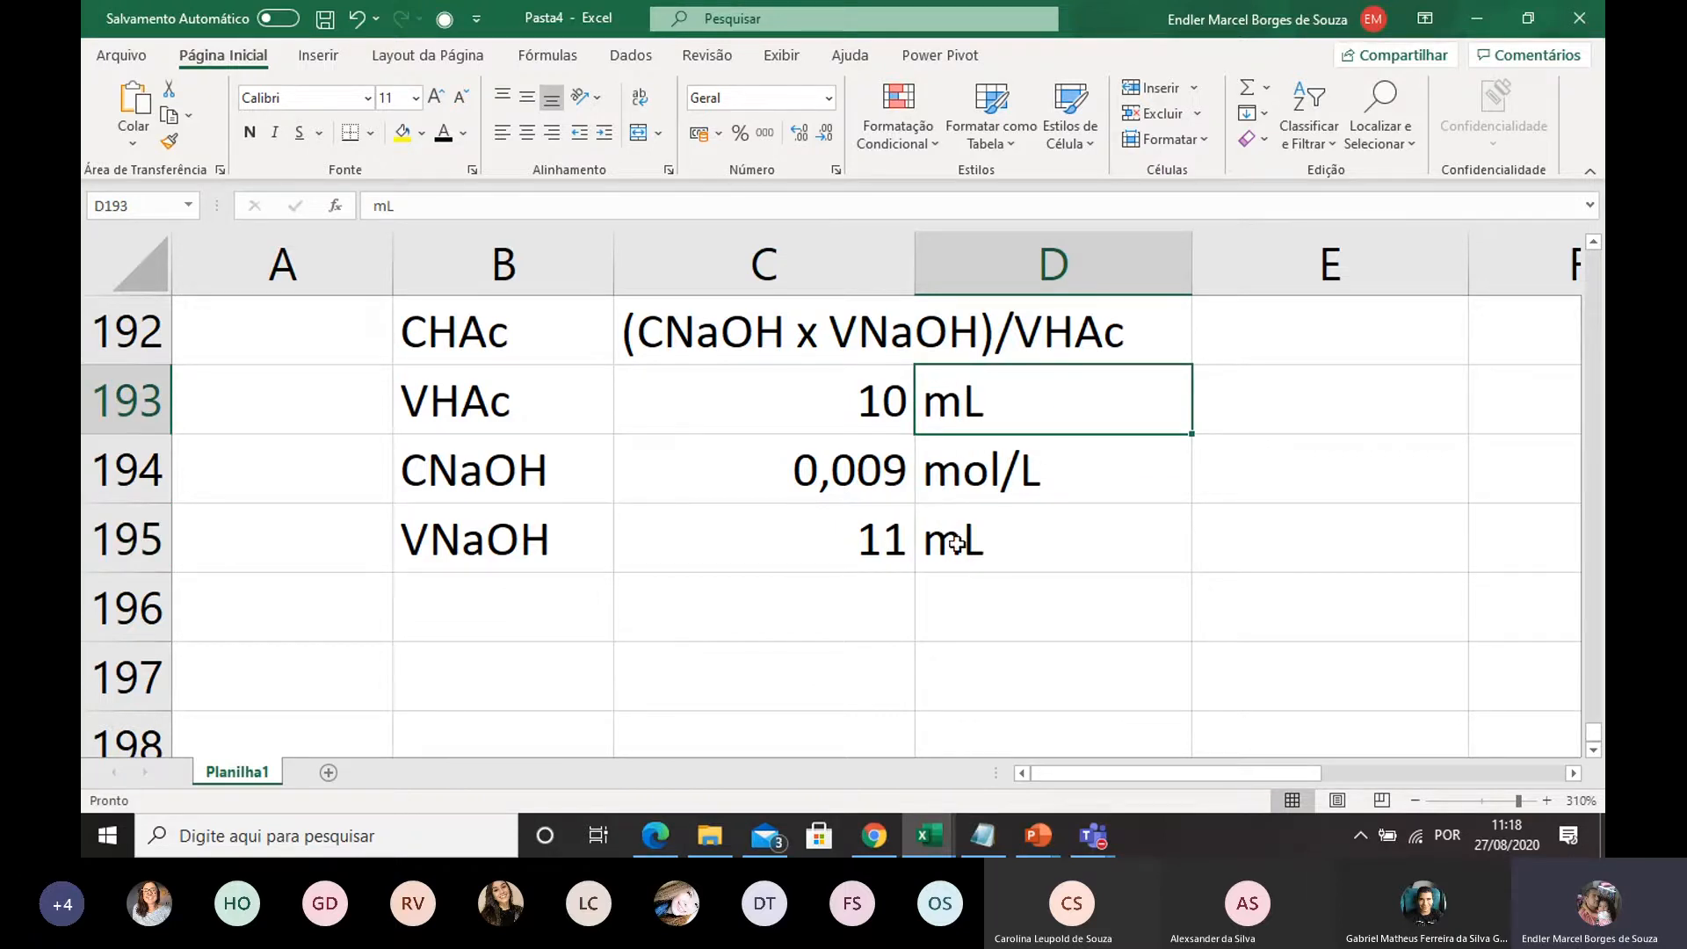
left_click(870, 400)
left_click(836, 564)
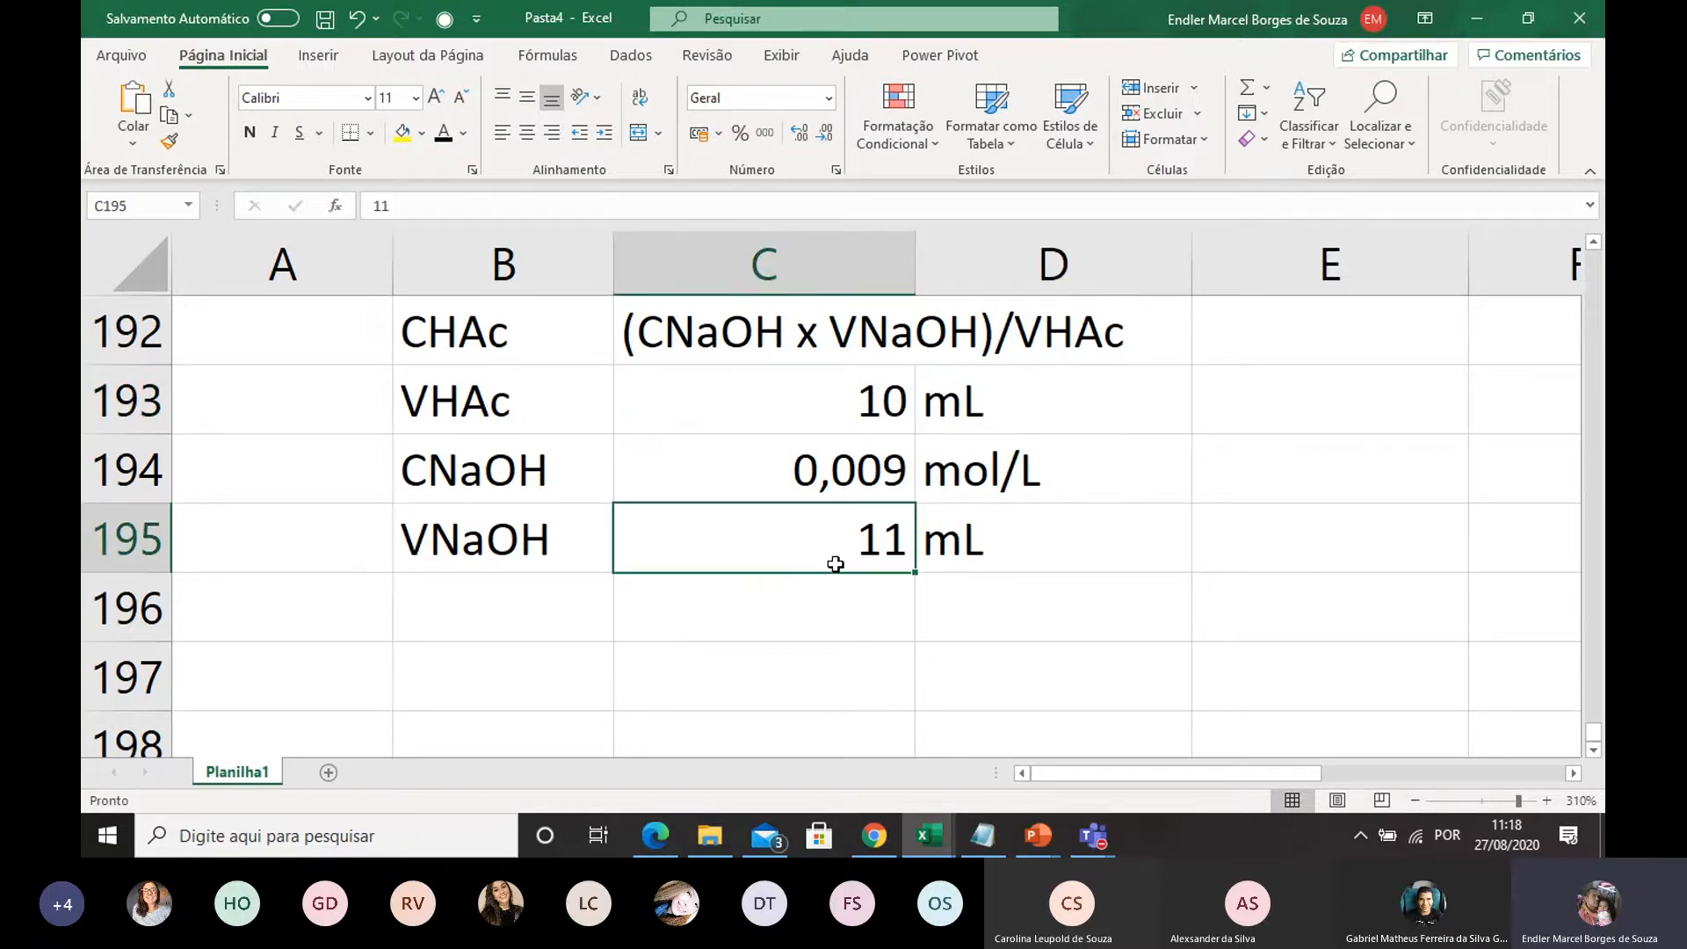
Enter the label CHAc in B196 and calculate it in C196 with the formula =(C194*C195)/C193
left_click(555, 622)
type("CHAc")
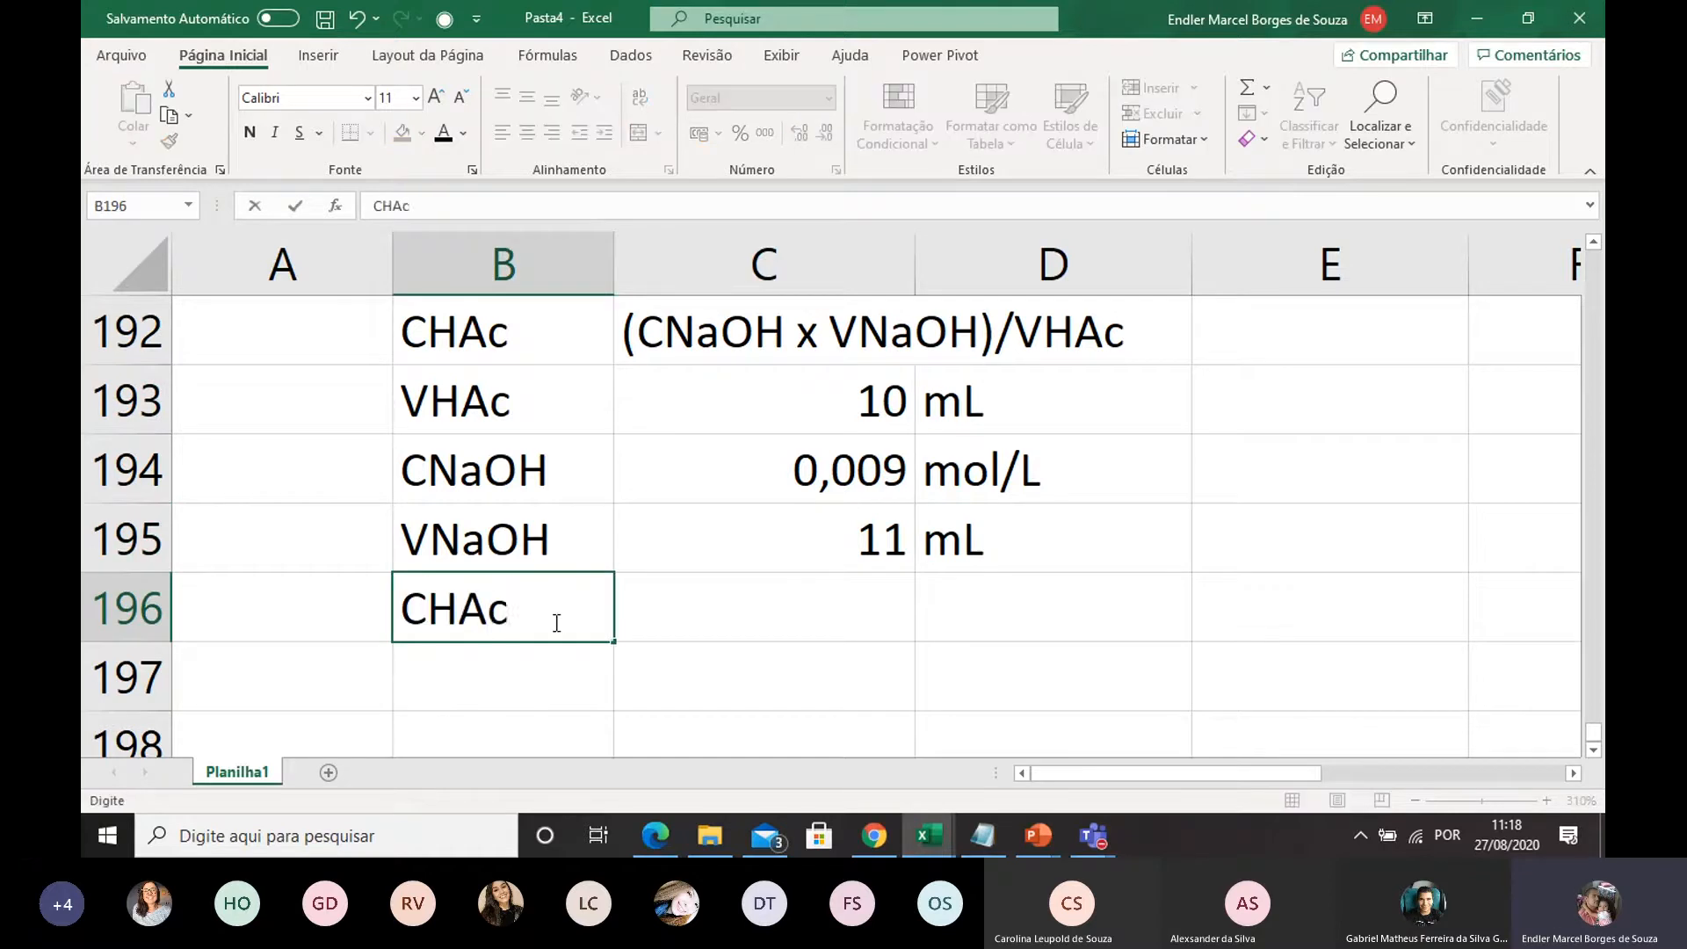
left_click(775, 610)
type("=")
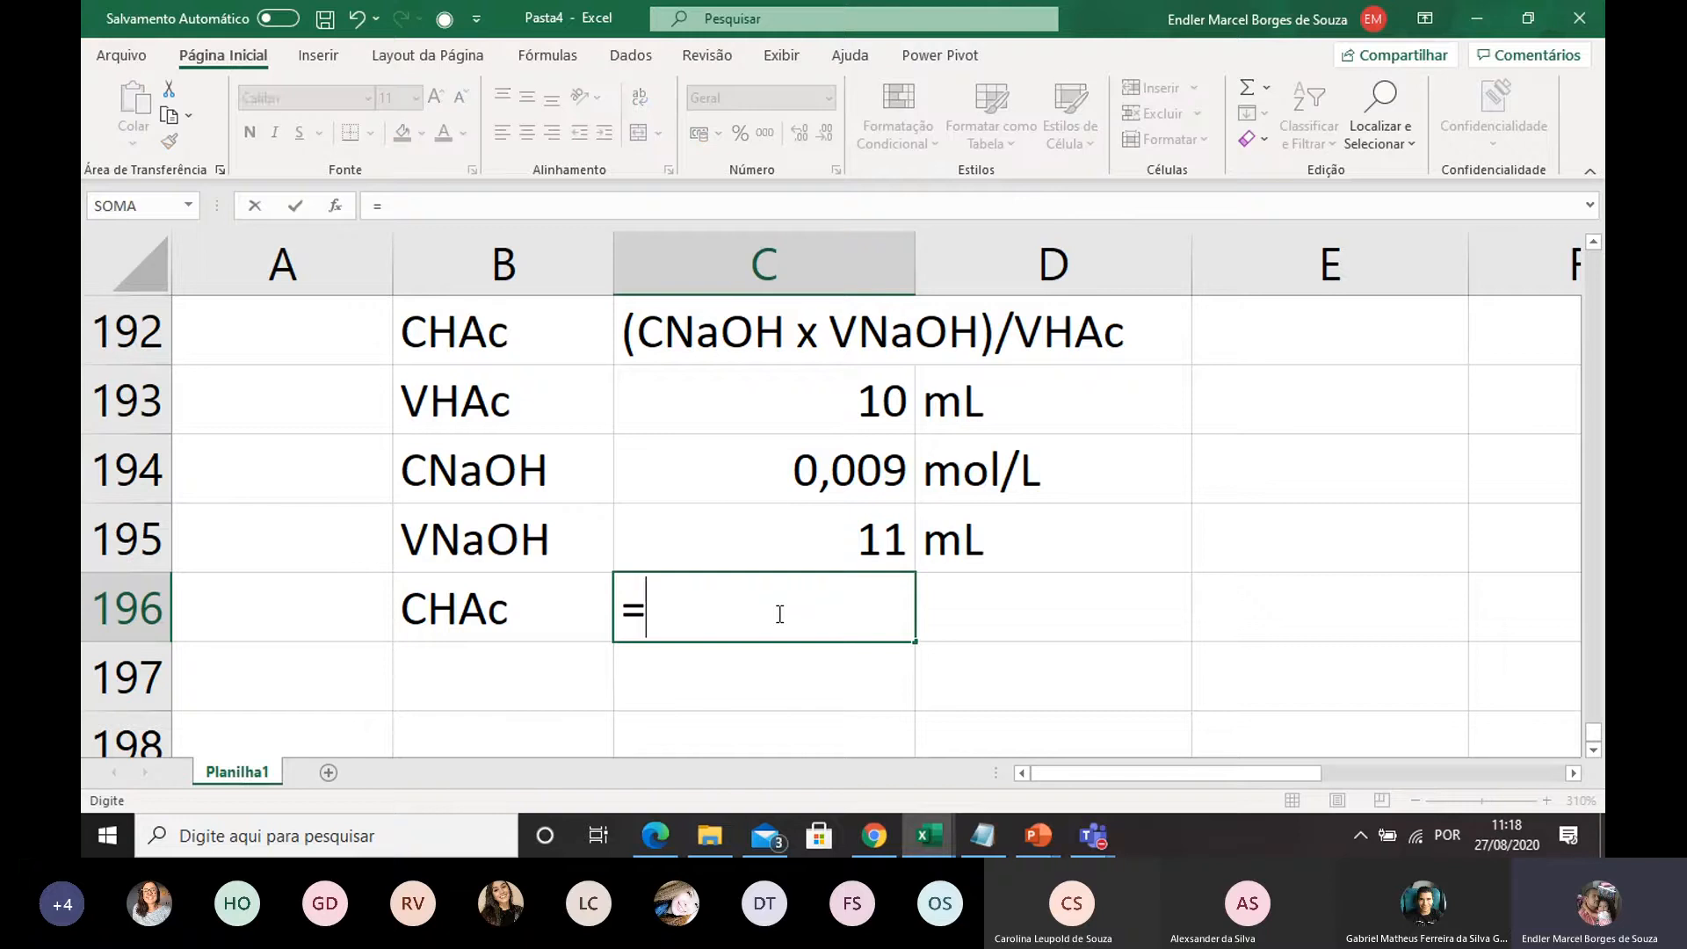
type("(")
left_click(806, 468)
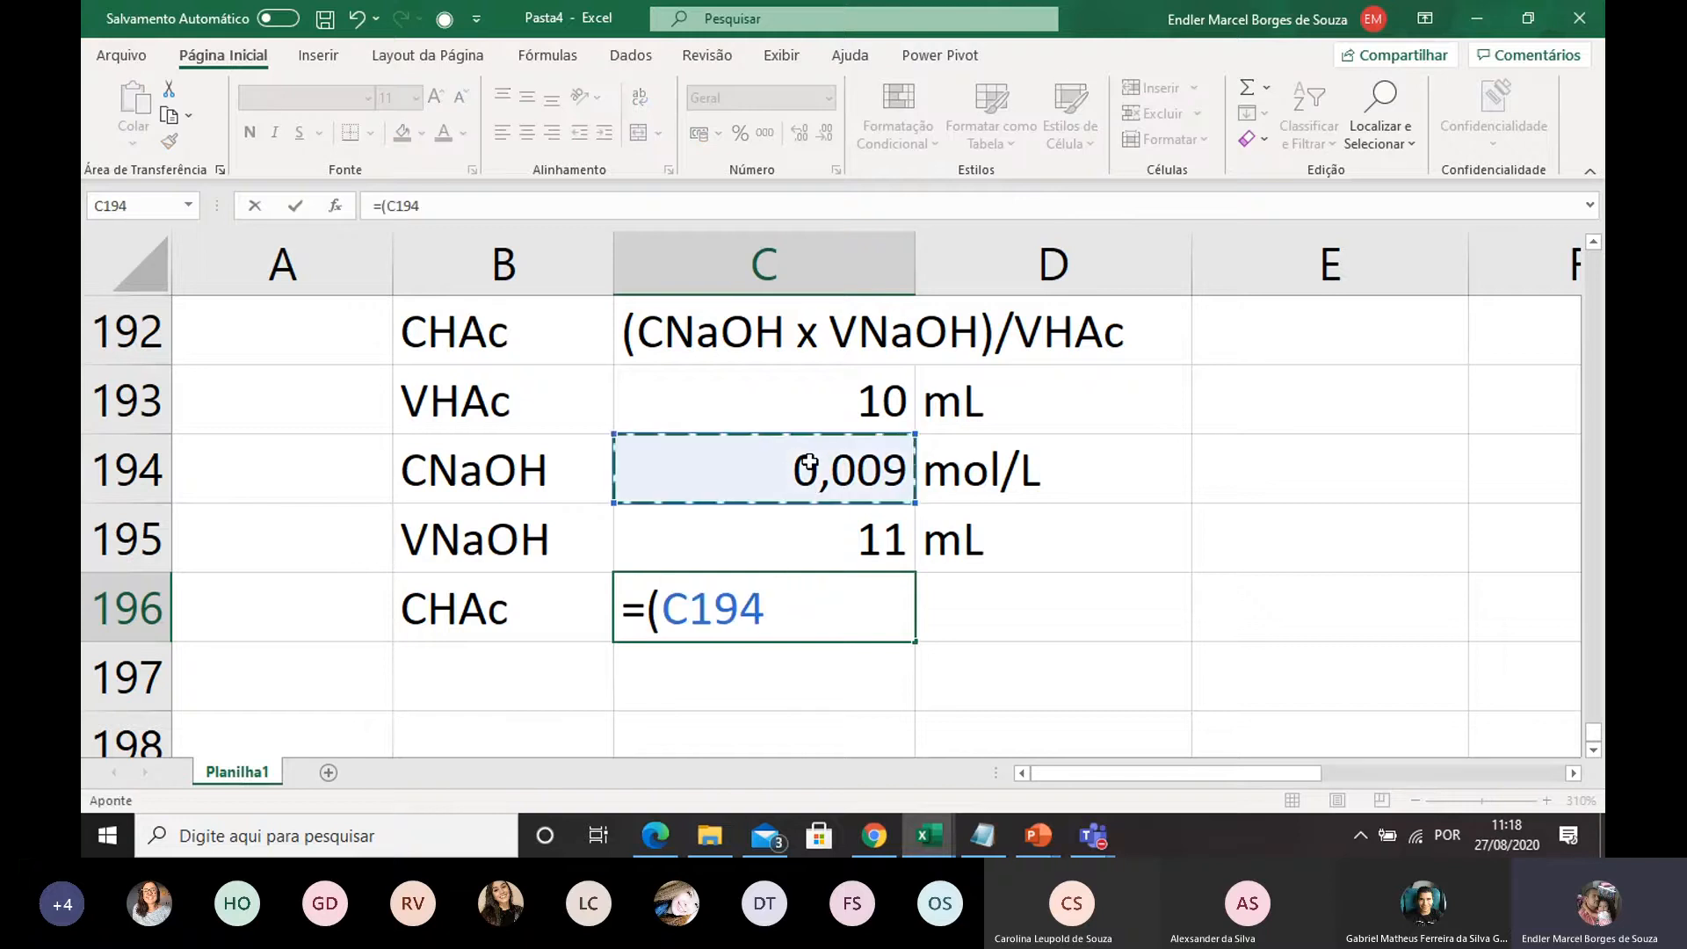
type("*")
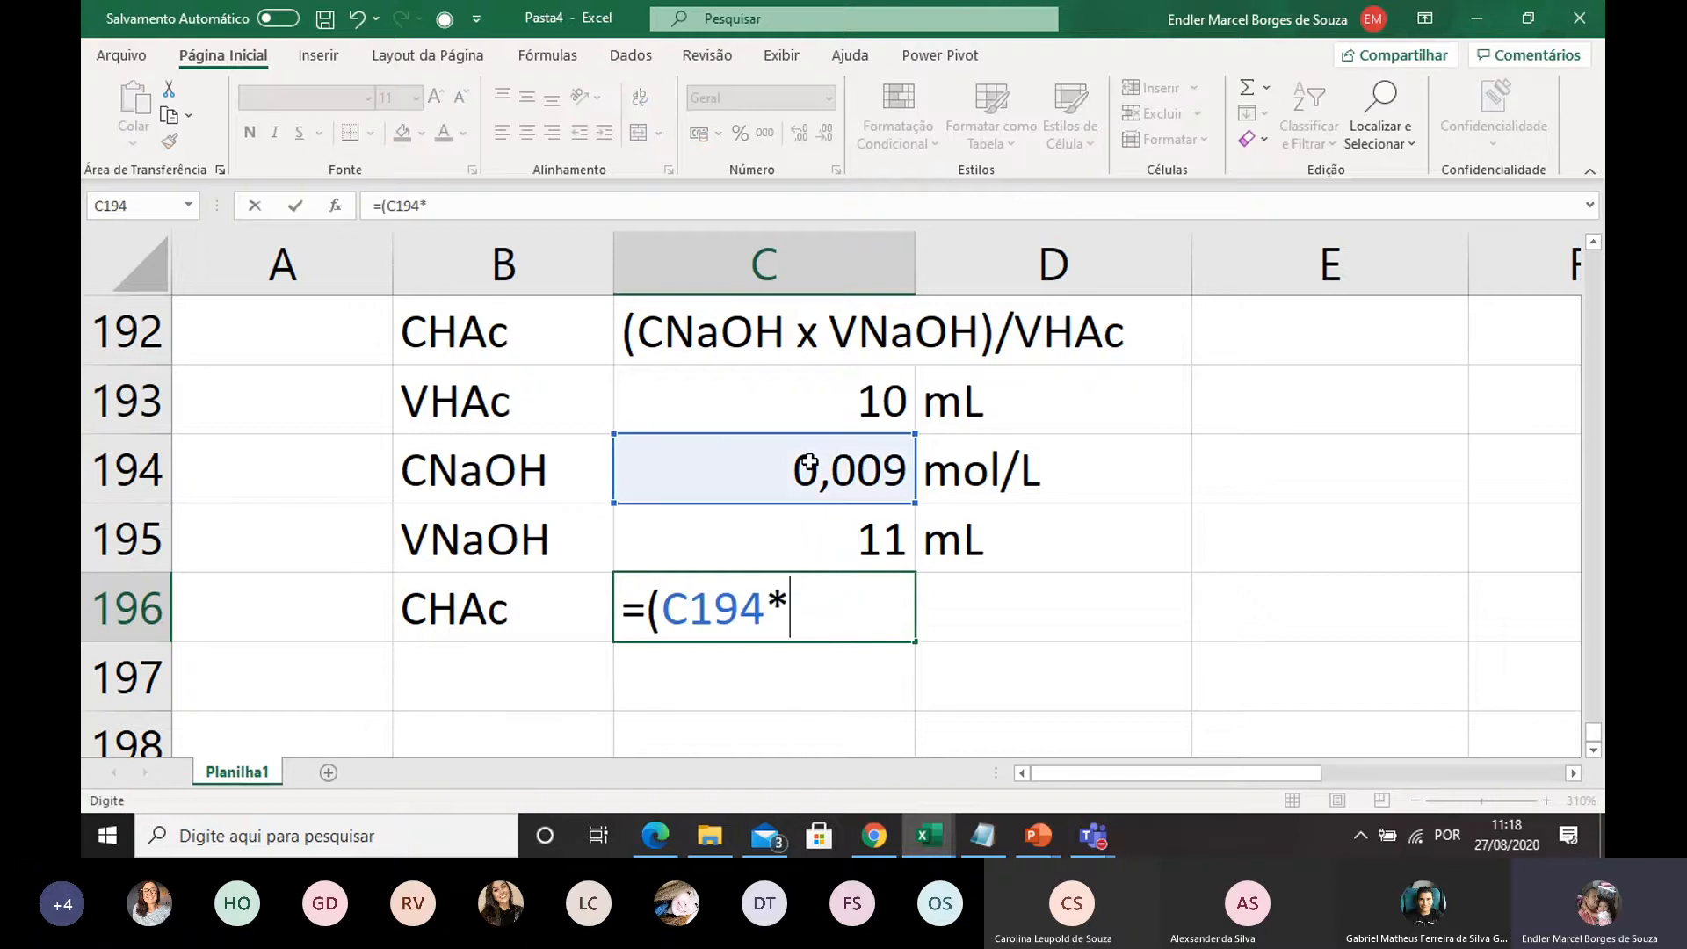
left_click(826, 543)
type(")/")
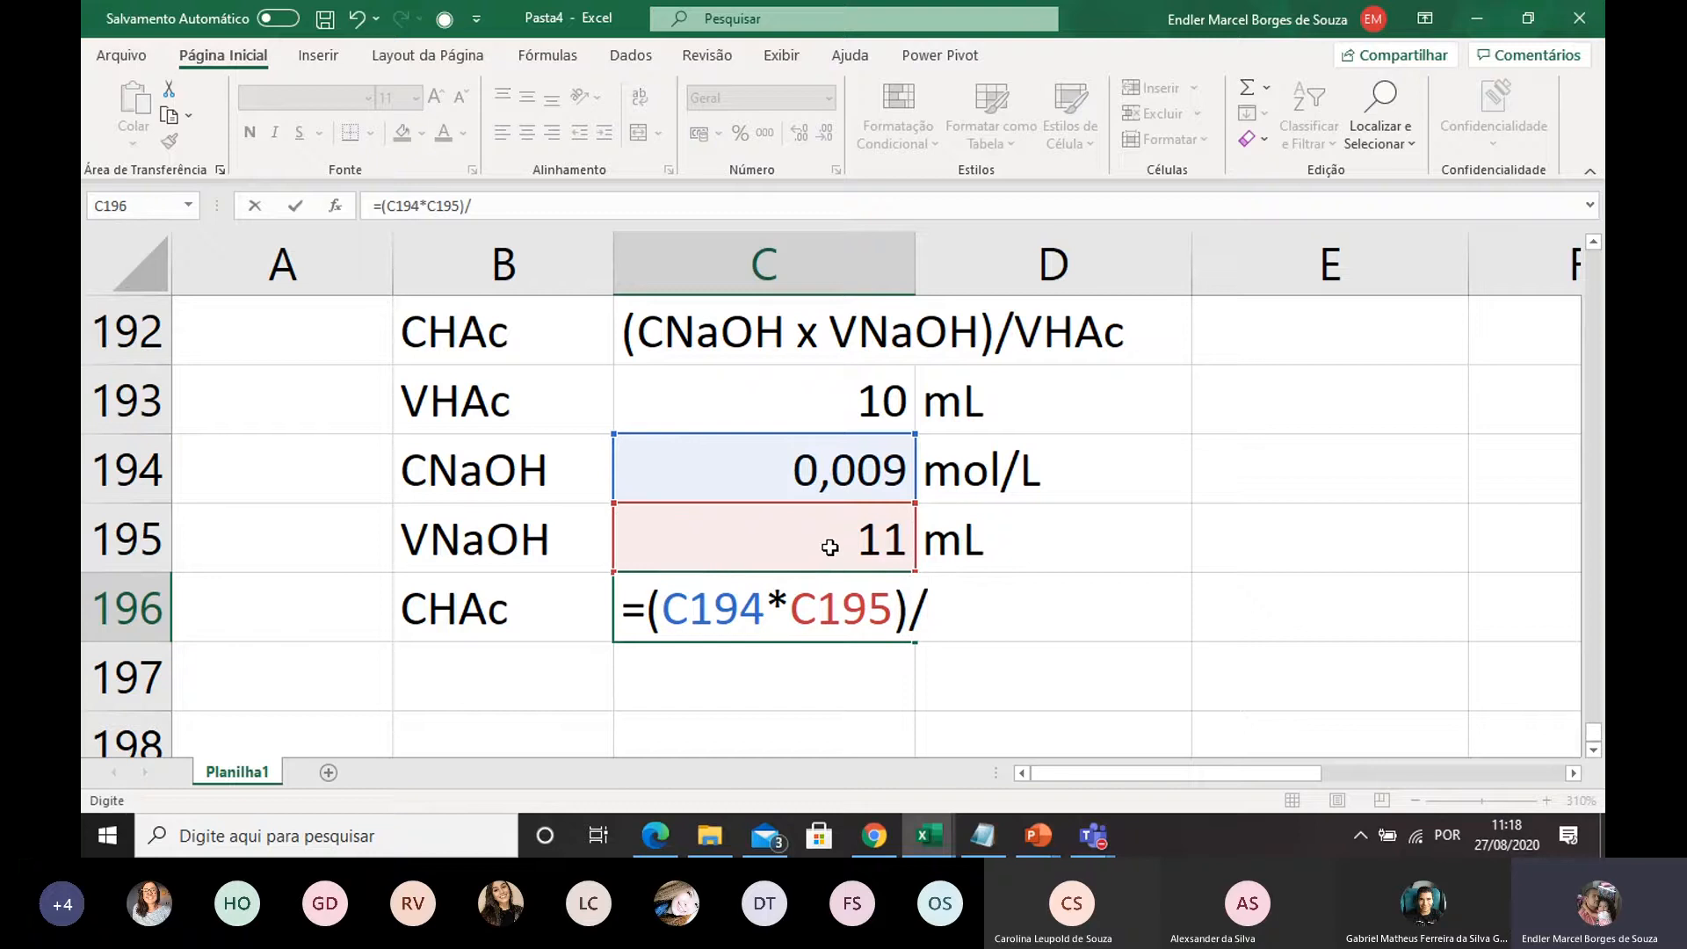
left_click(823, 387)
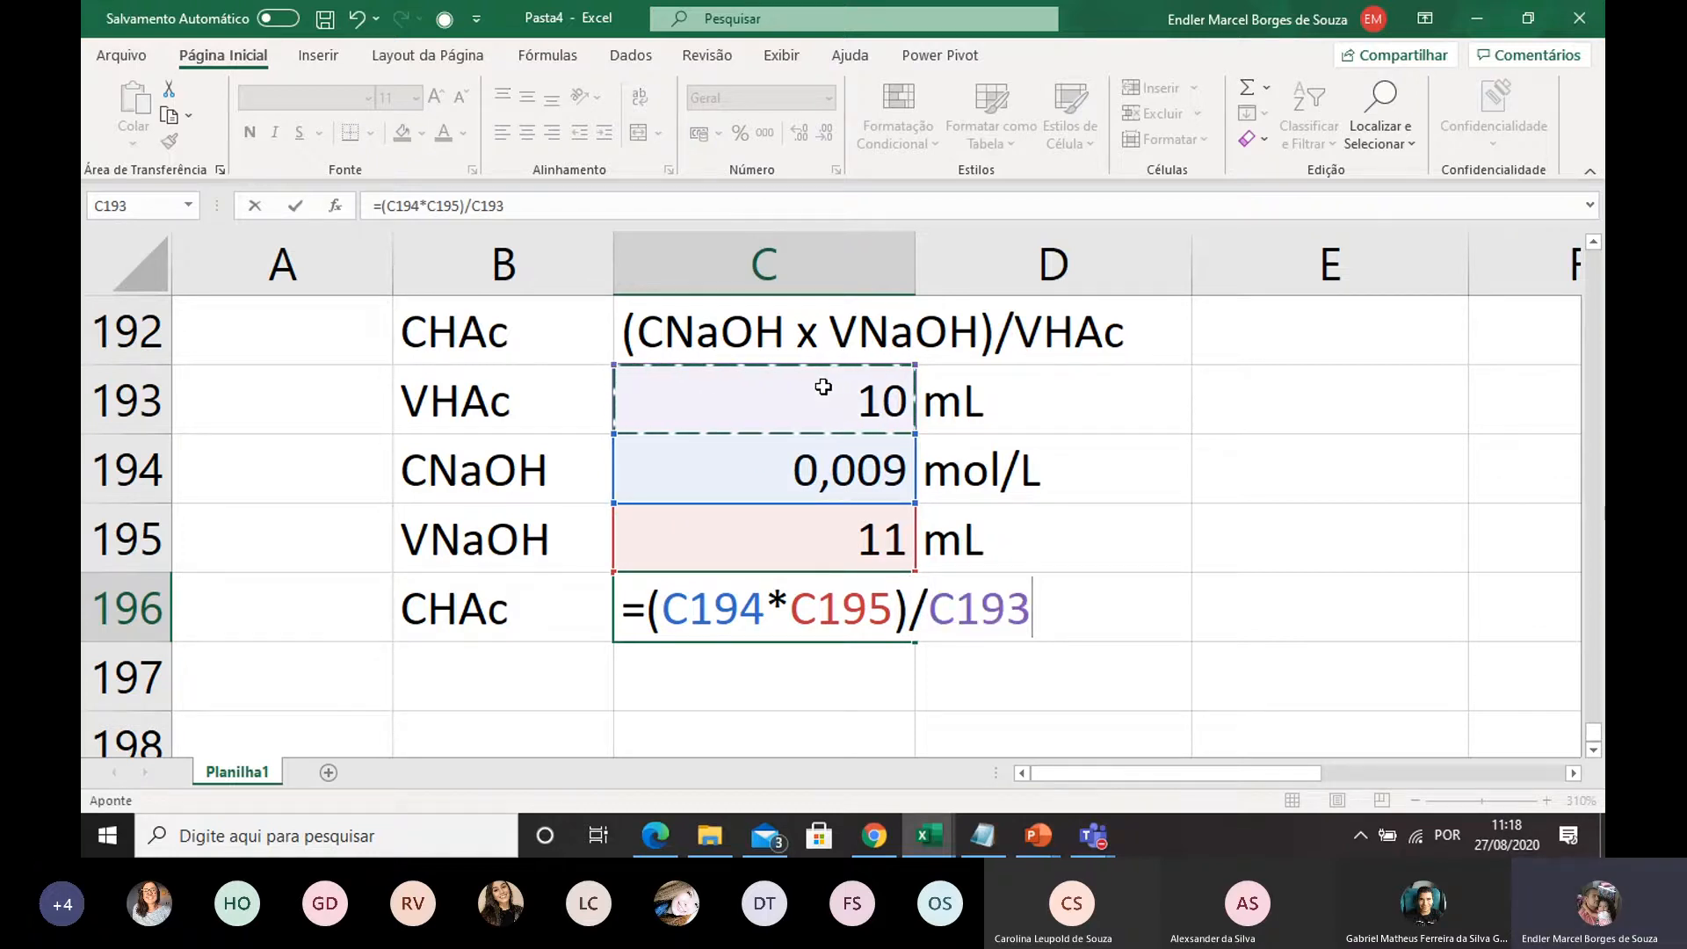
key("Return")
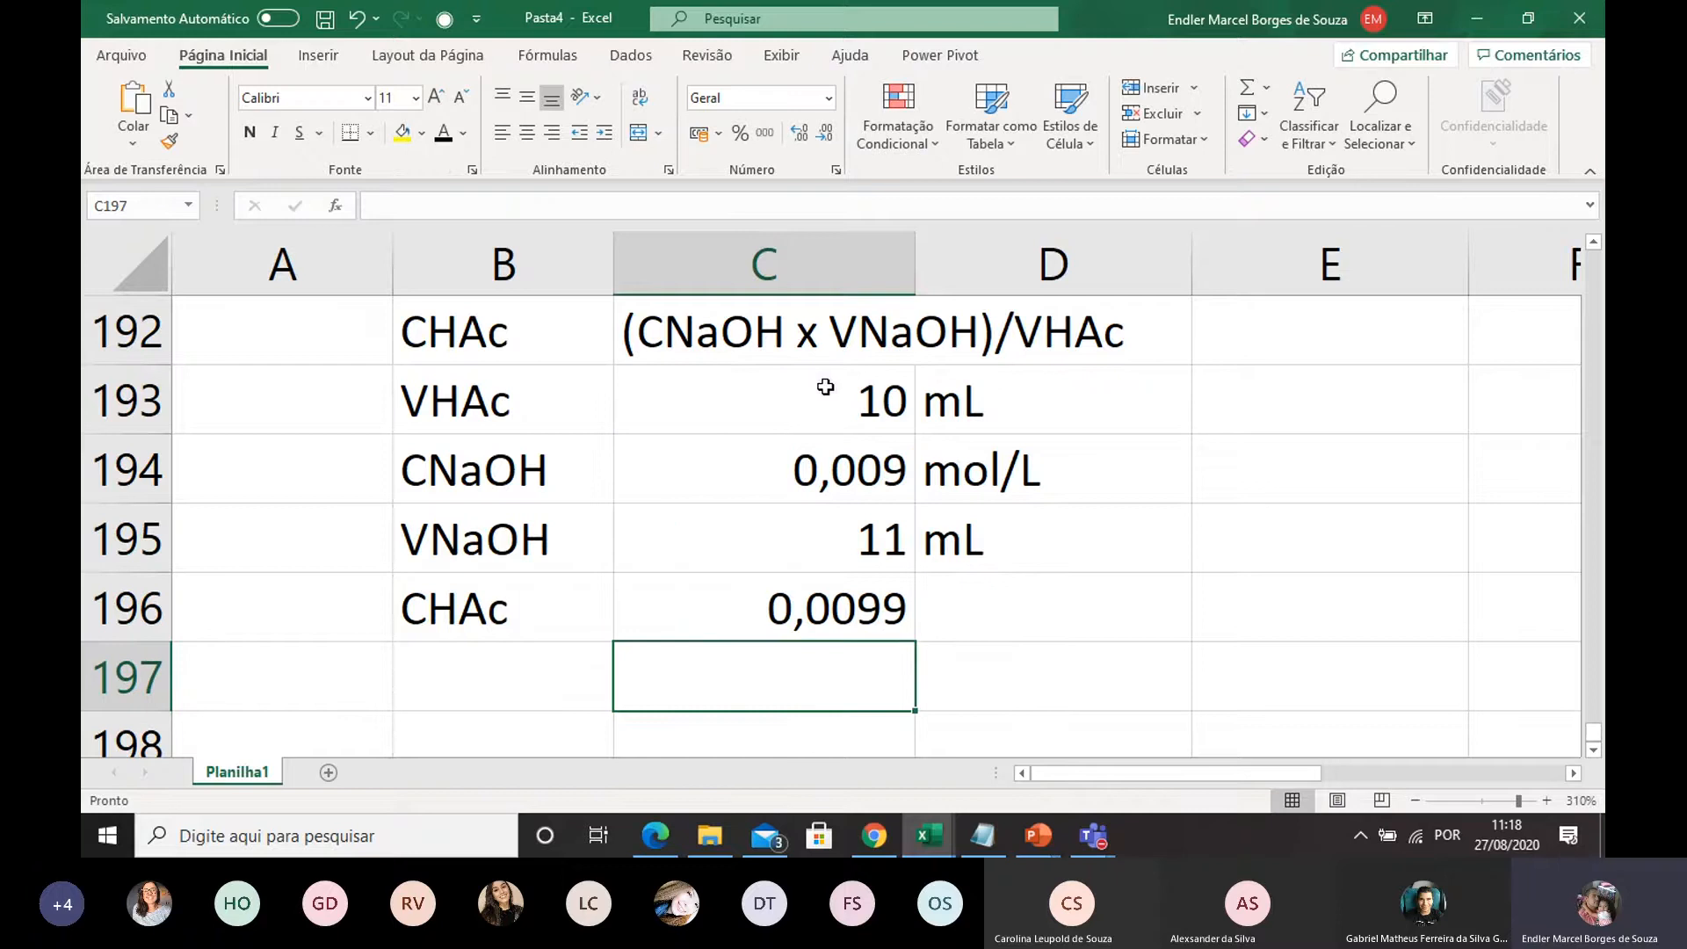
Enter the unit mol/L in D196 for the calculated CHAc concentration
left_click(879, 620)
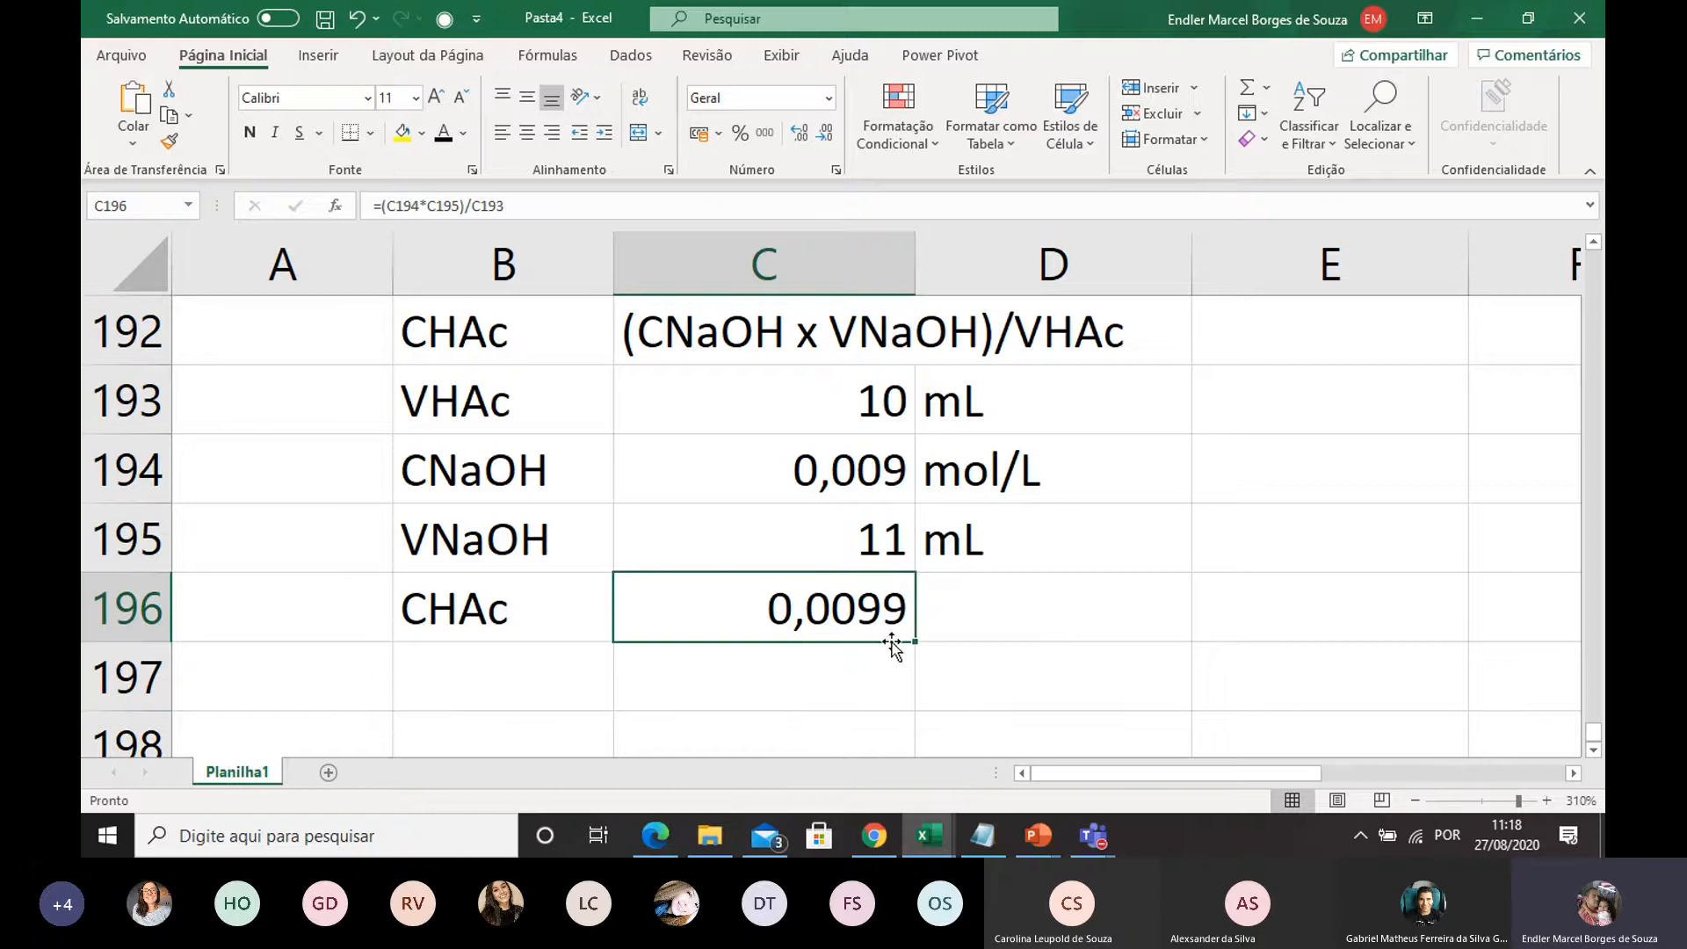
left_click(941, 620)
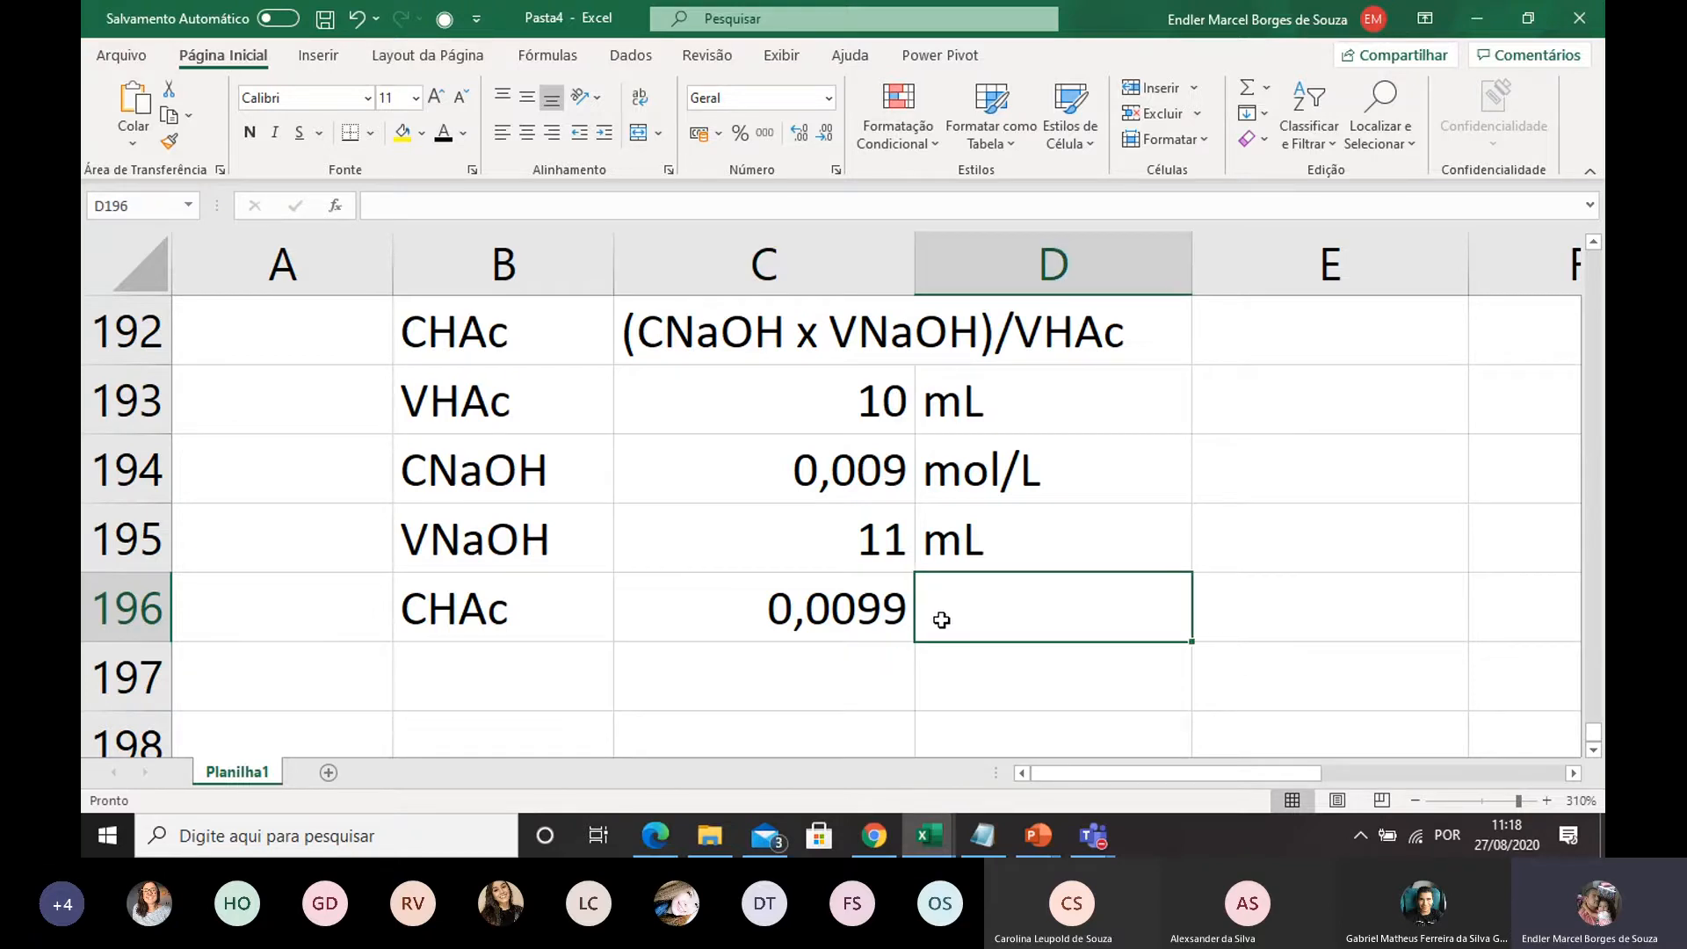
type("mol")
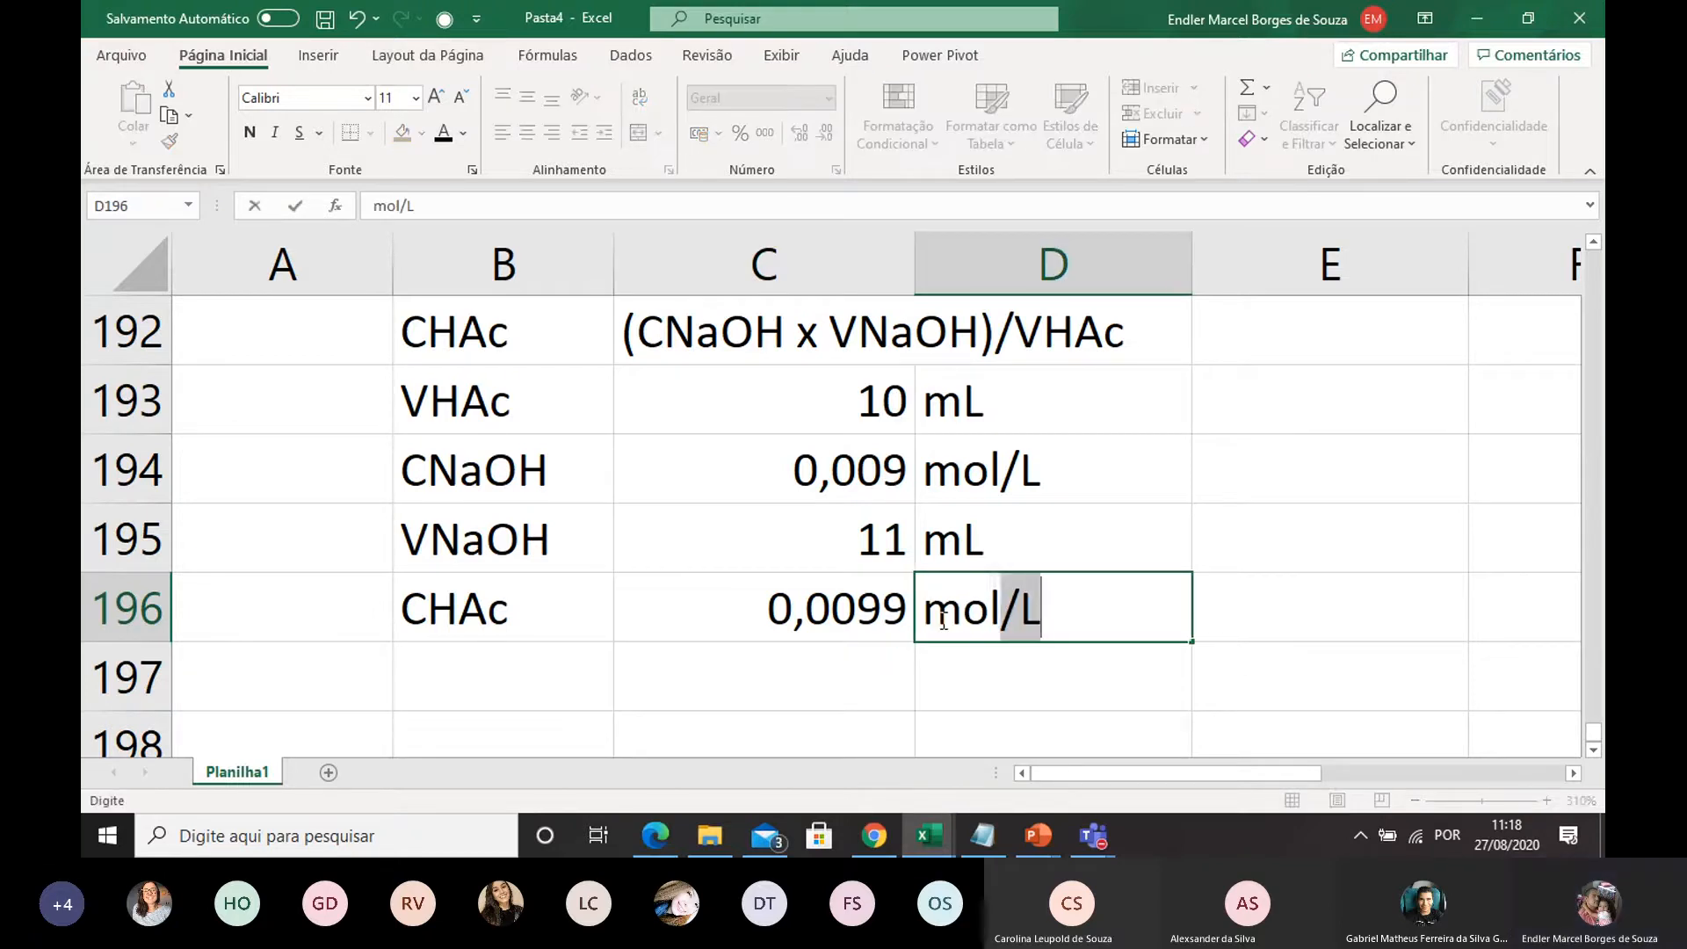
type("/L")
left_click(923, 688)
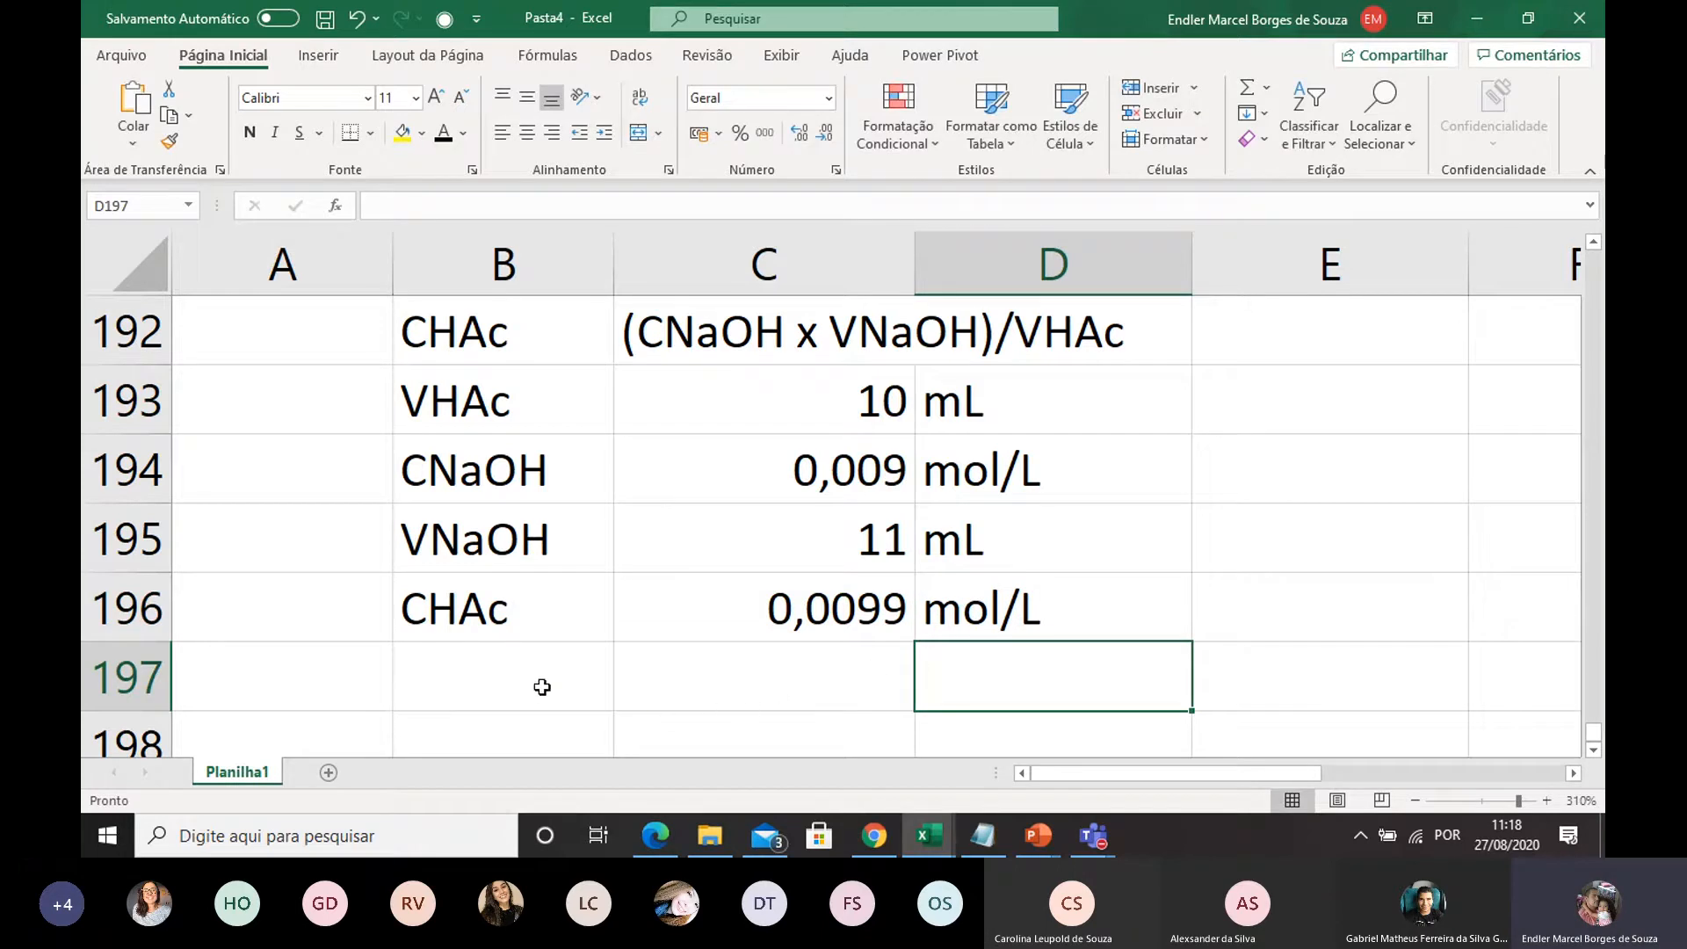
Merge and center cells B197 and C197 and enter the dilution equation C = Cd x F in the merged cell
left_click_drag(534, 669, 709, 679)
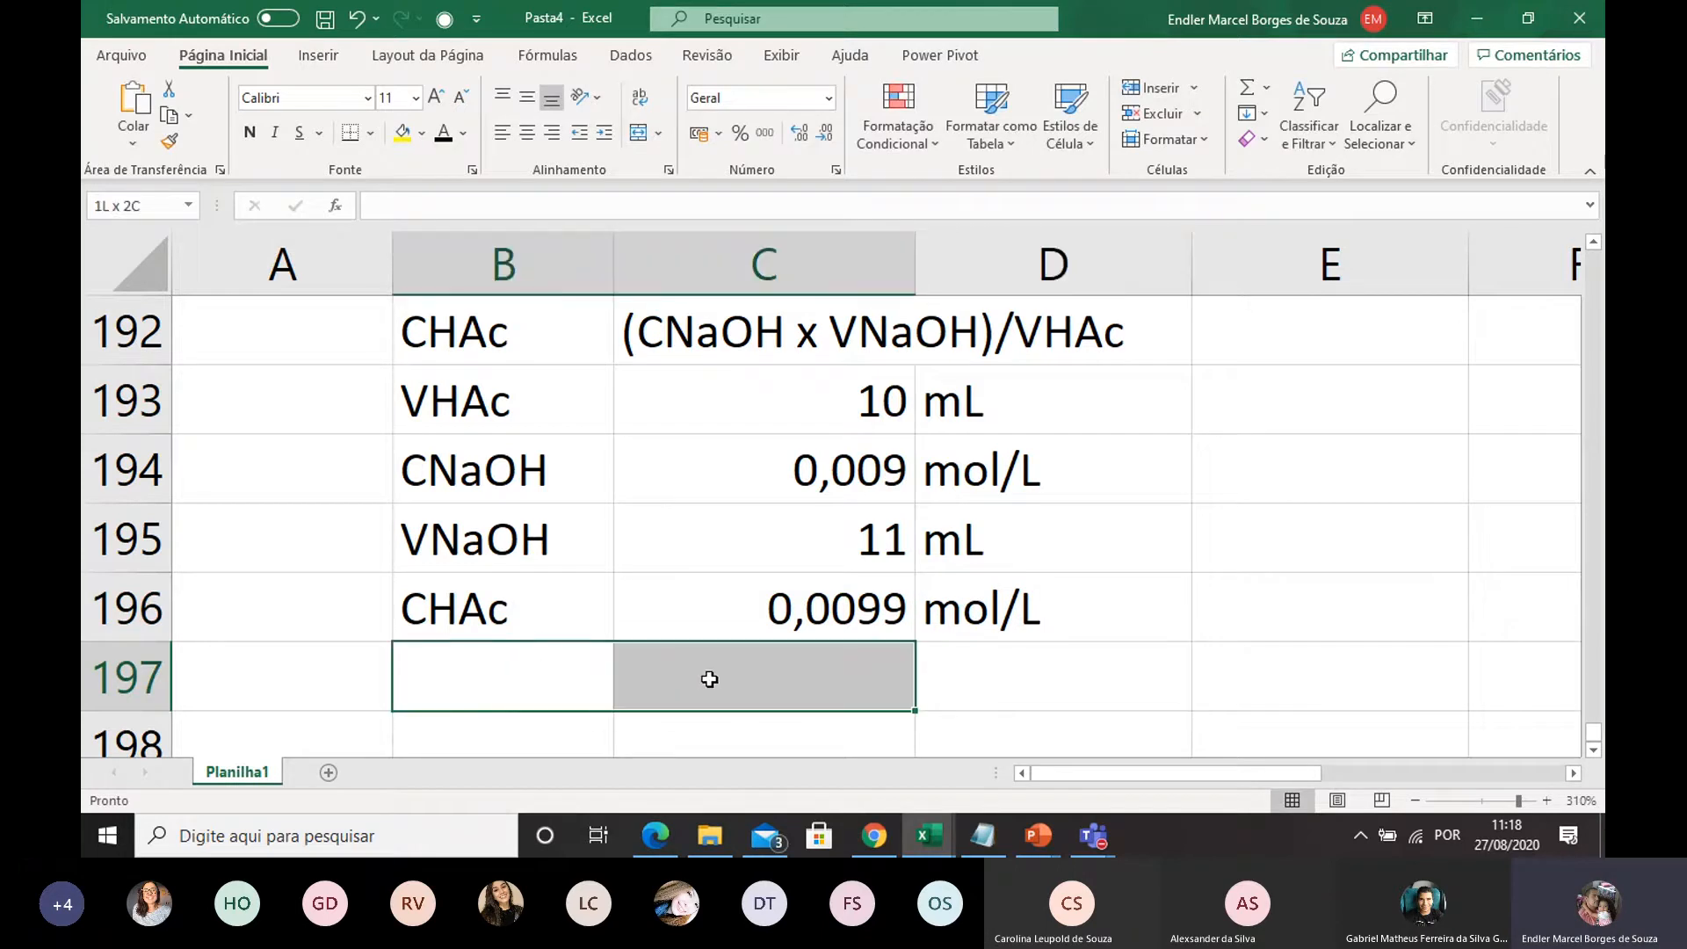
left_click(638, 132)
double_click(638, 675)
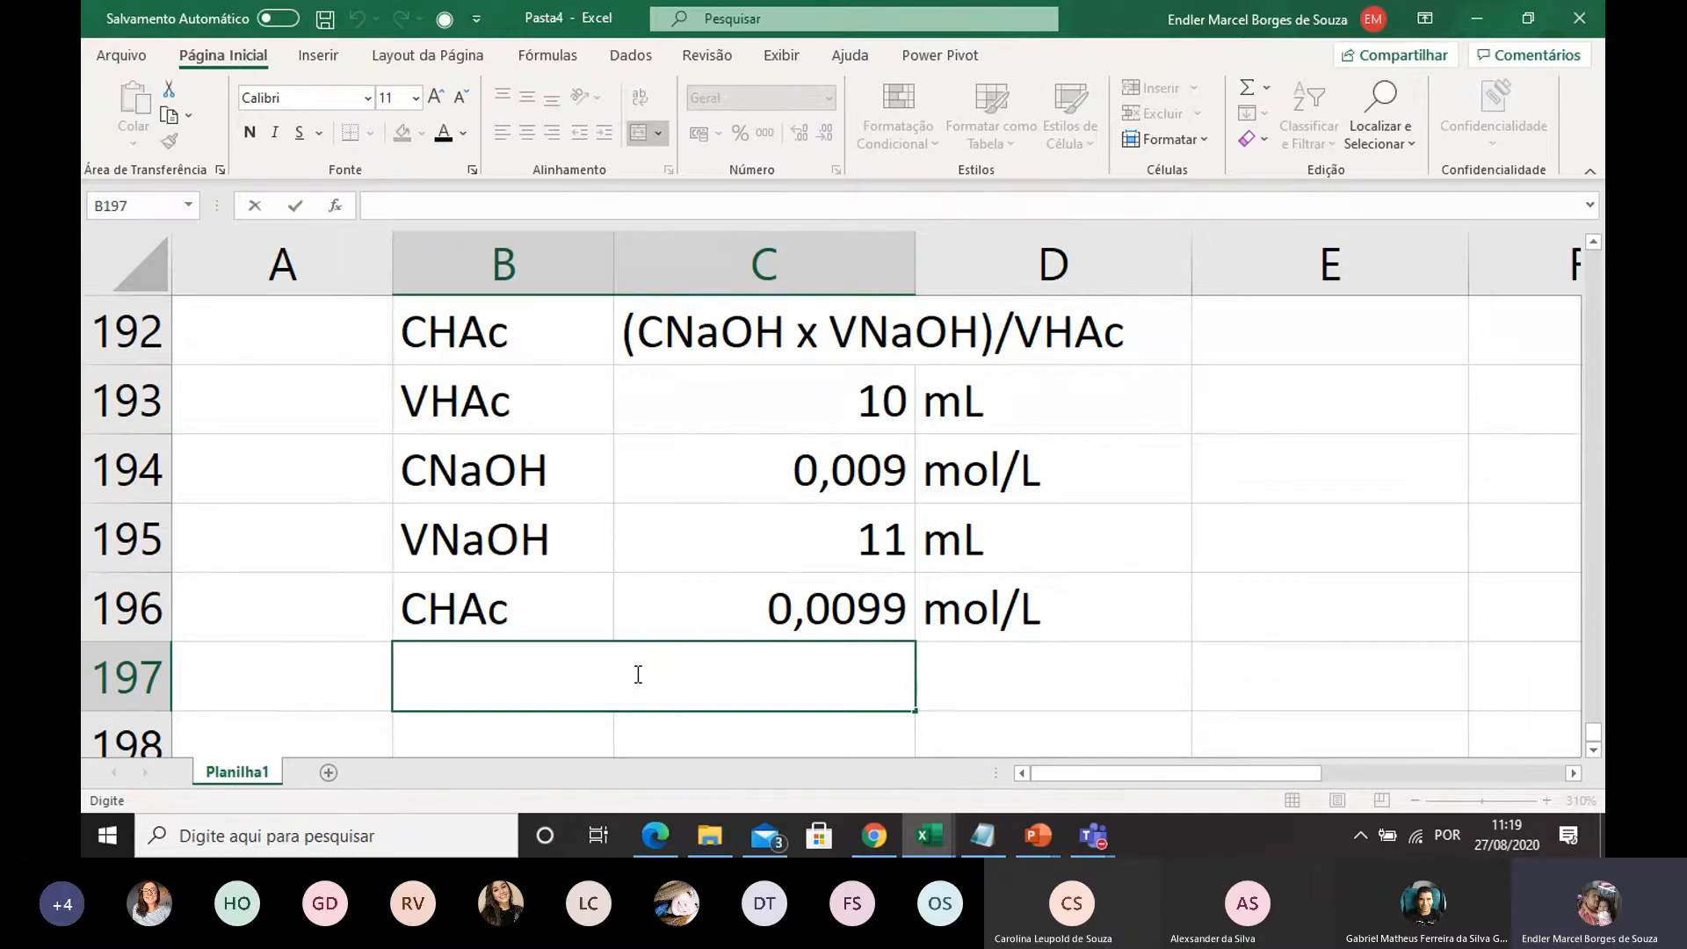
type("C = CD")
key("BackSpace")
type("d")
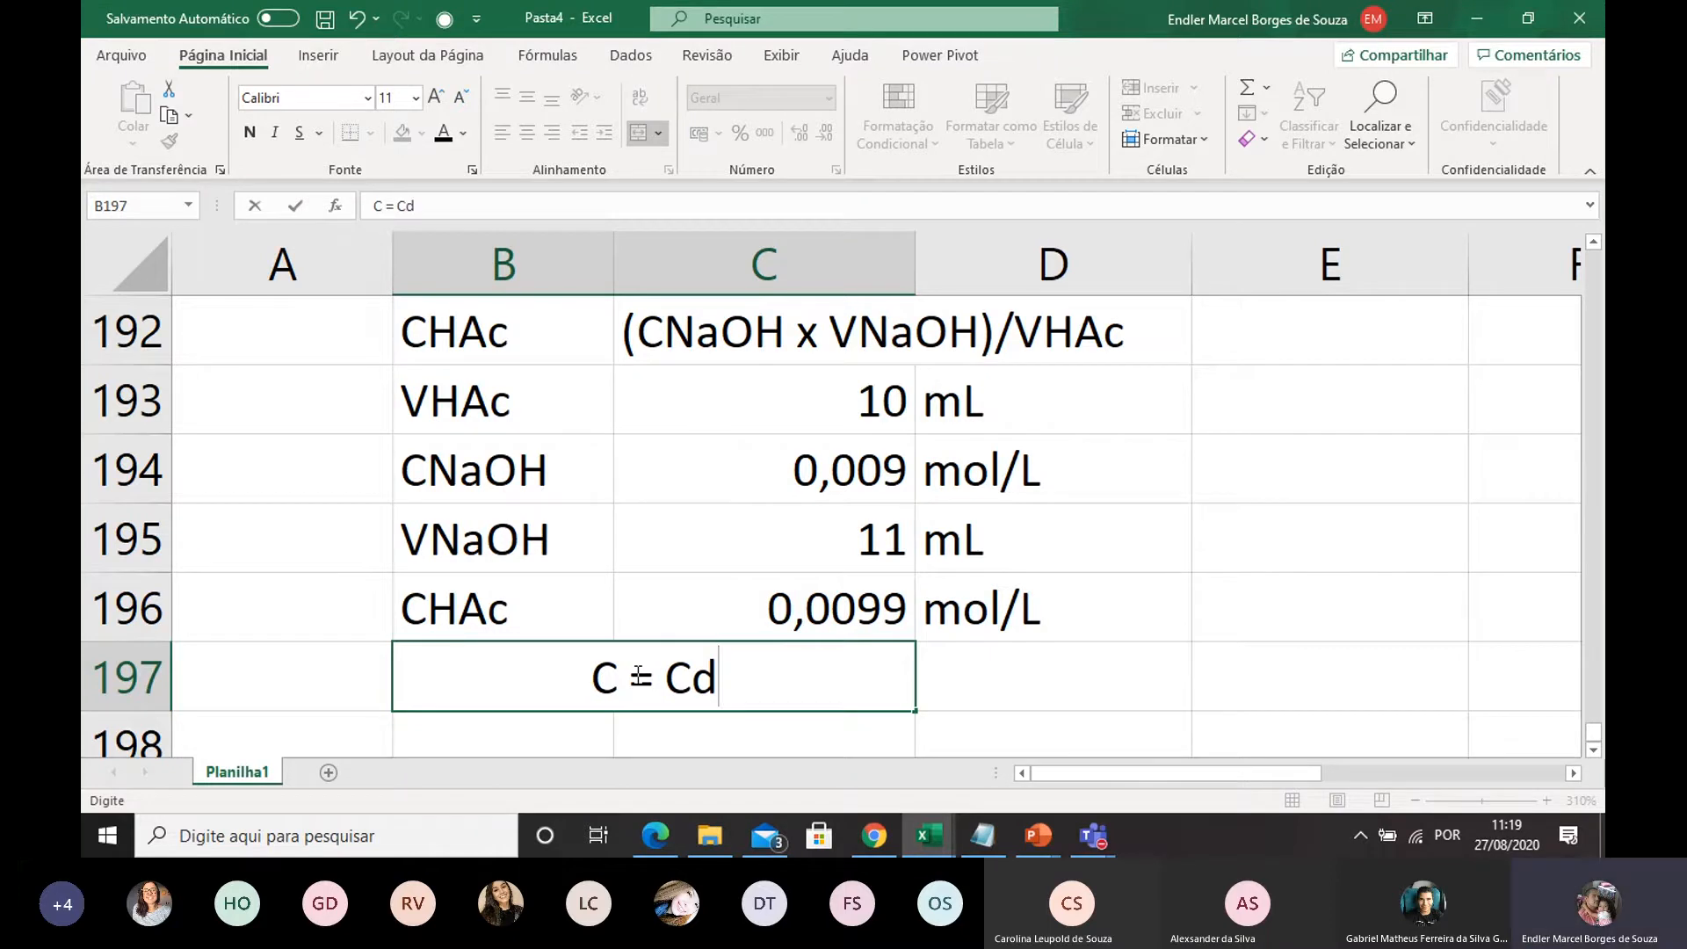
type(" x")
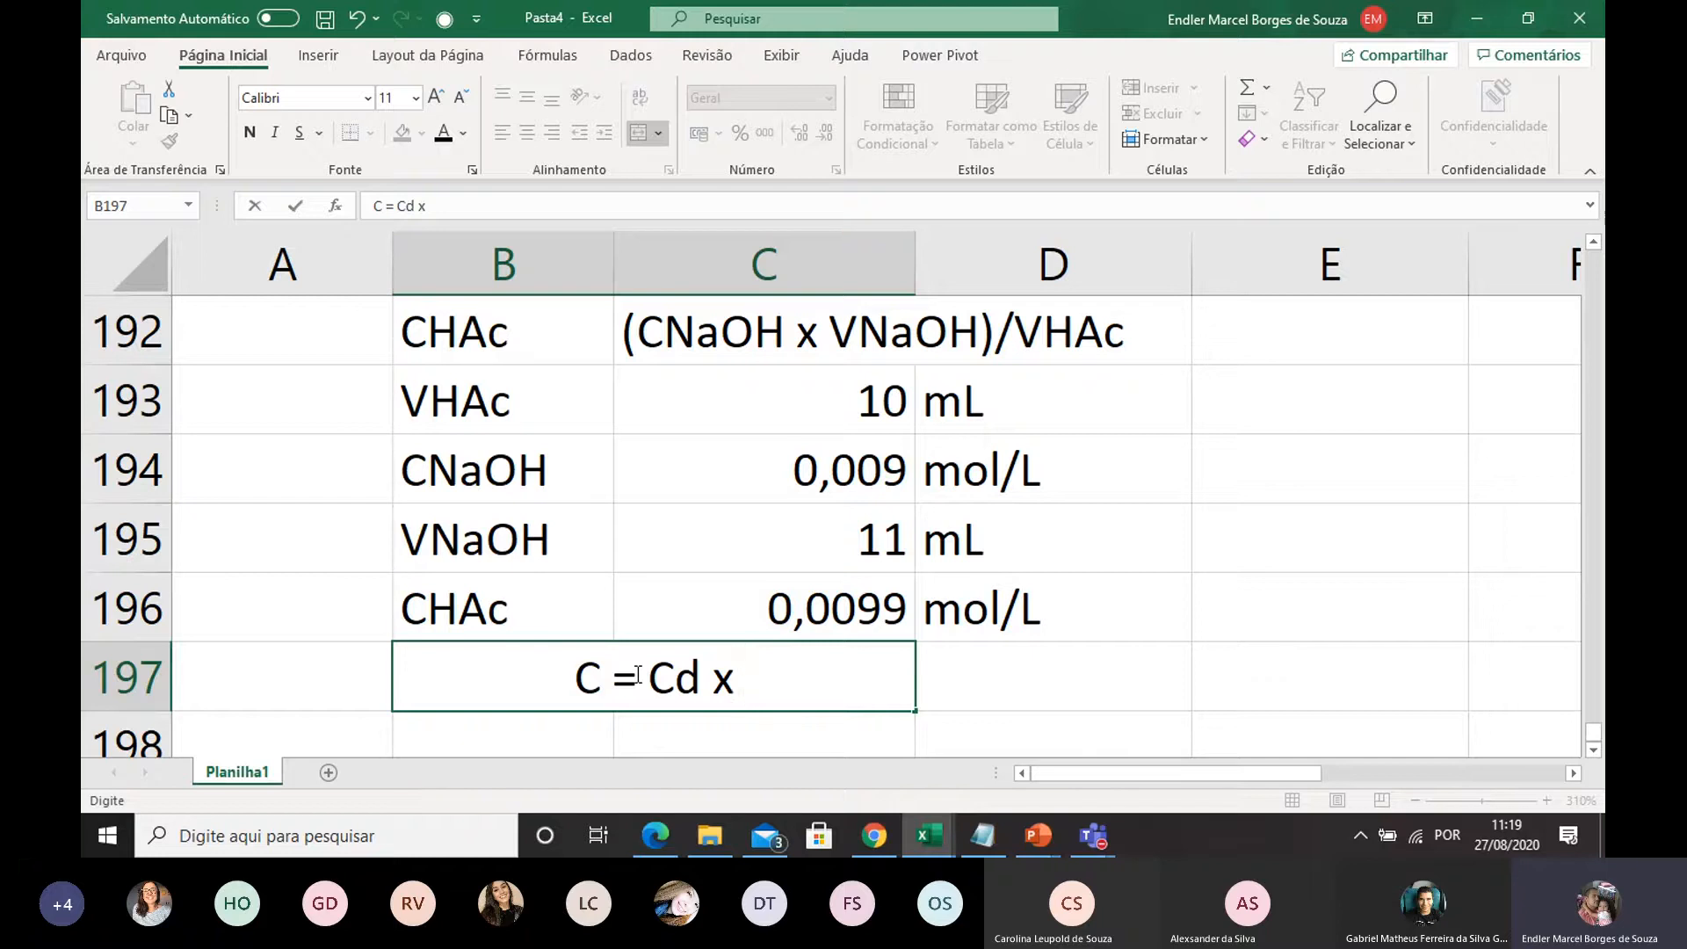
type("F")
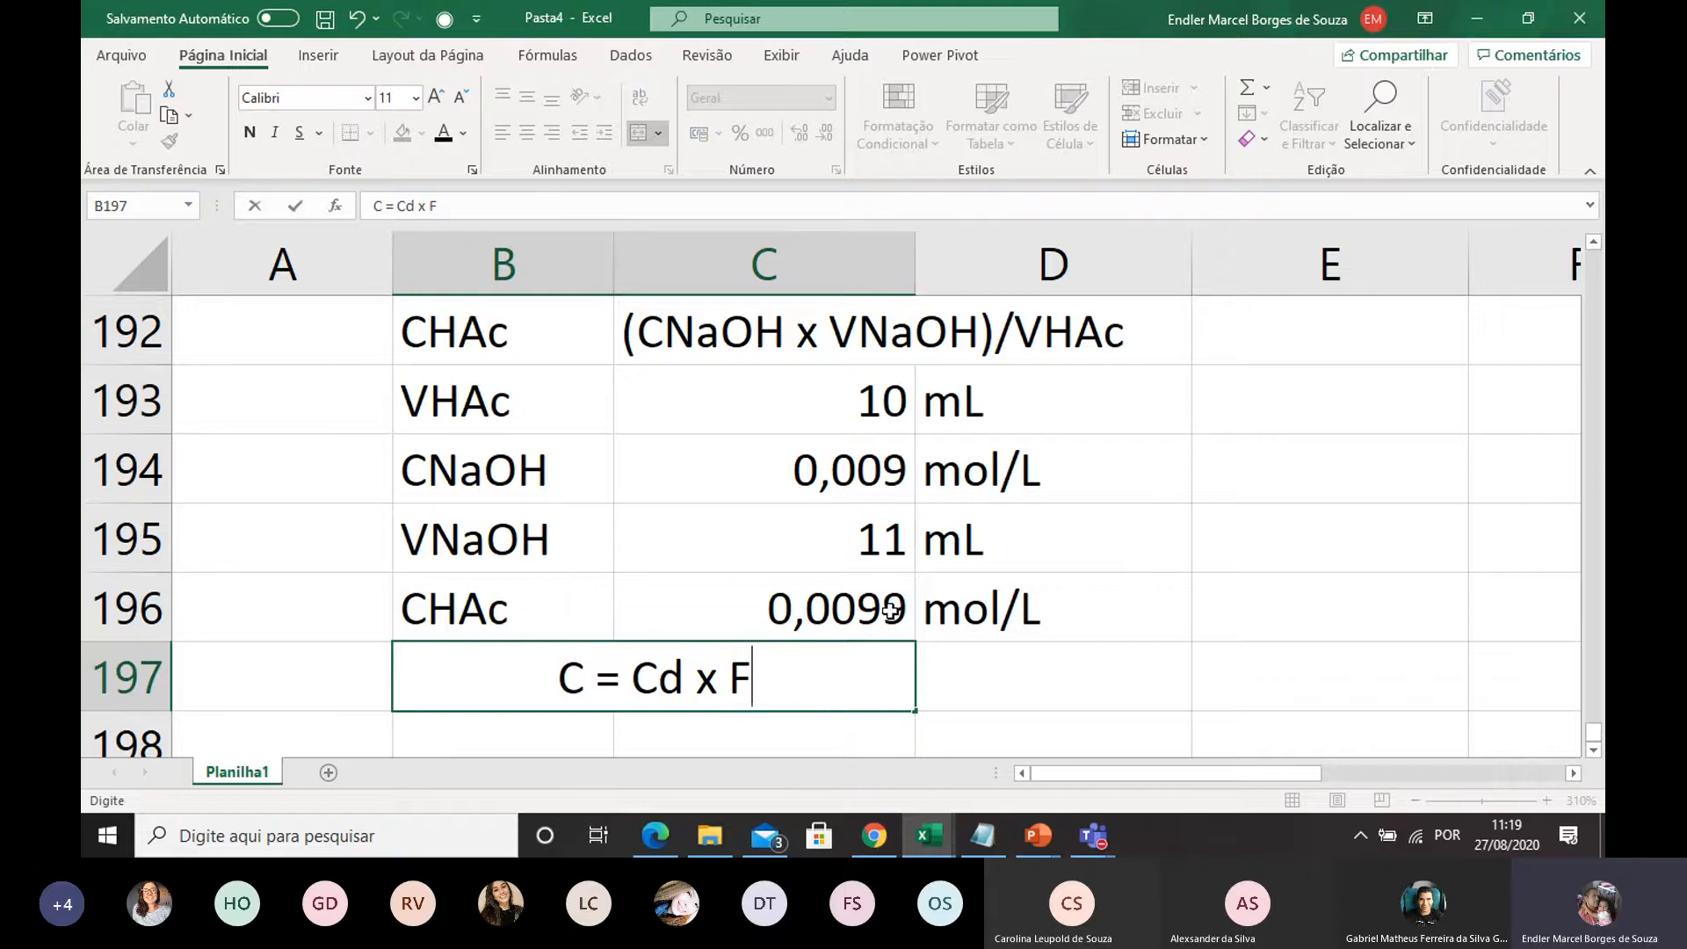
left_click(914, 500)
Enter the label F in B198 and the dilution factor formula =100/10 in C198
scroll(684, 615, "down", 1)
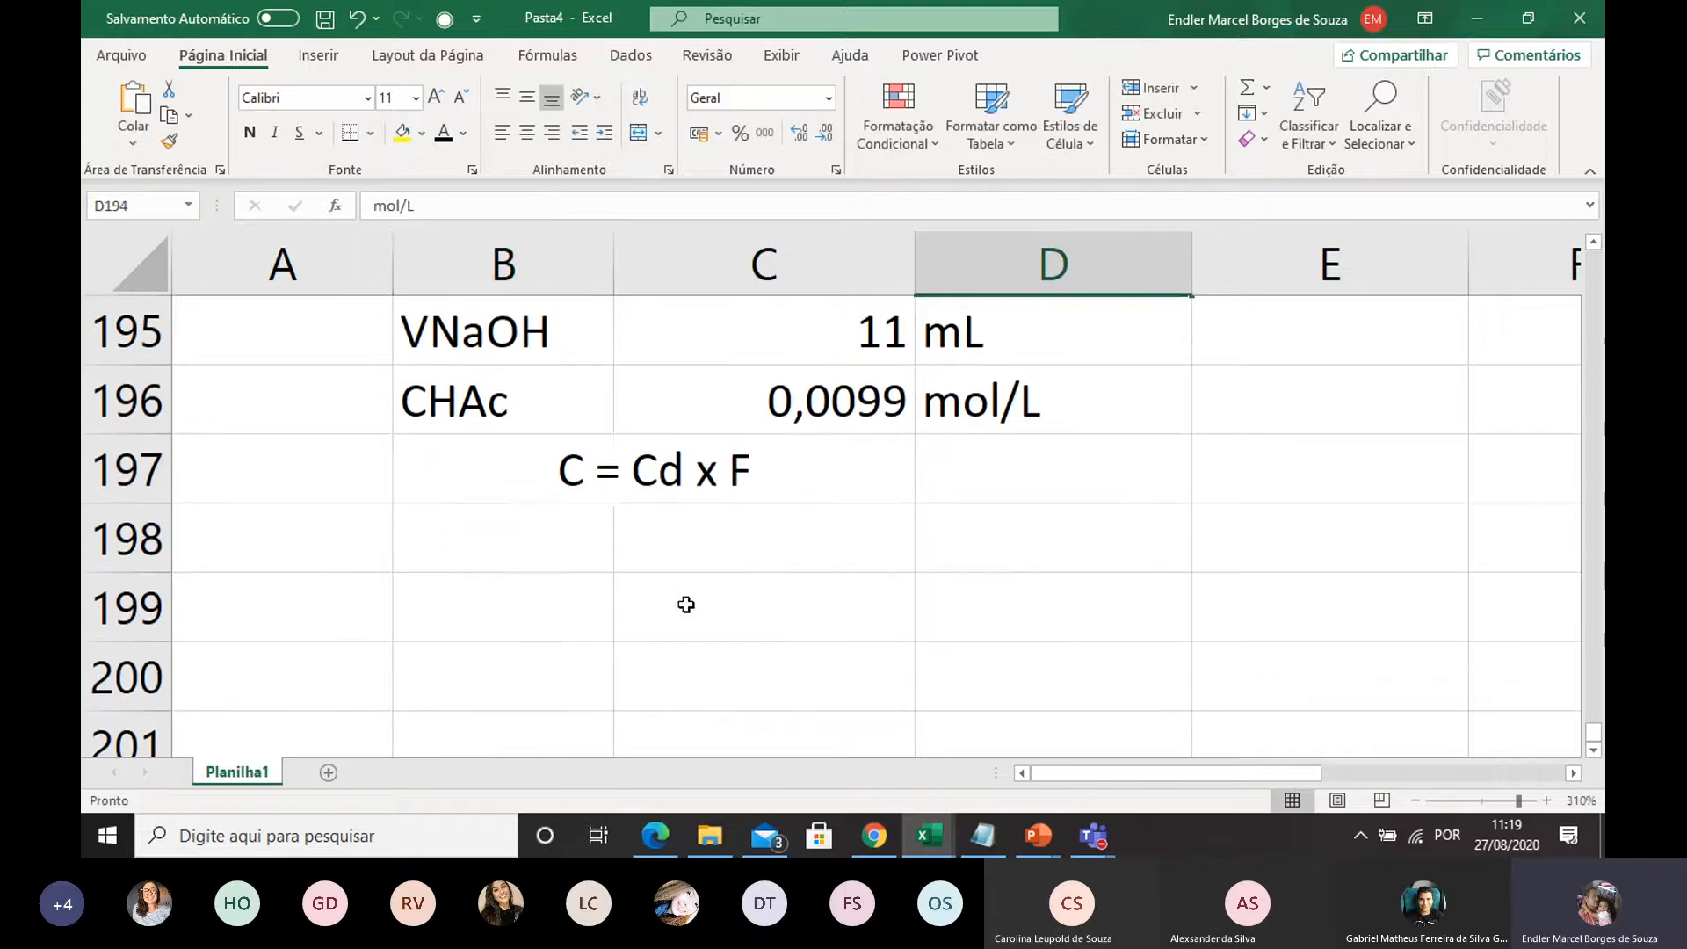
left_click(571, 517)
type("F")
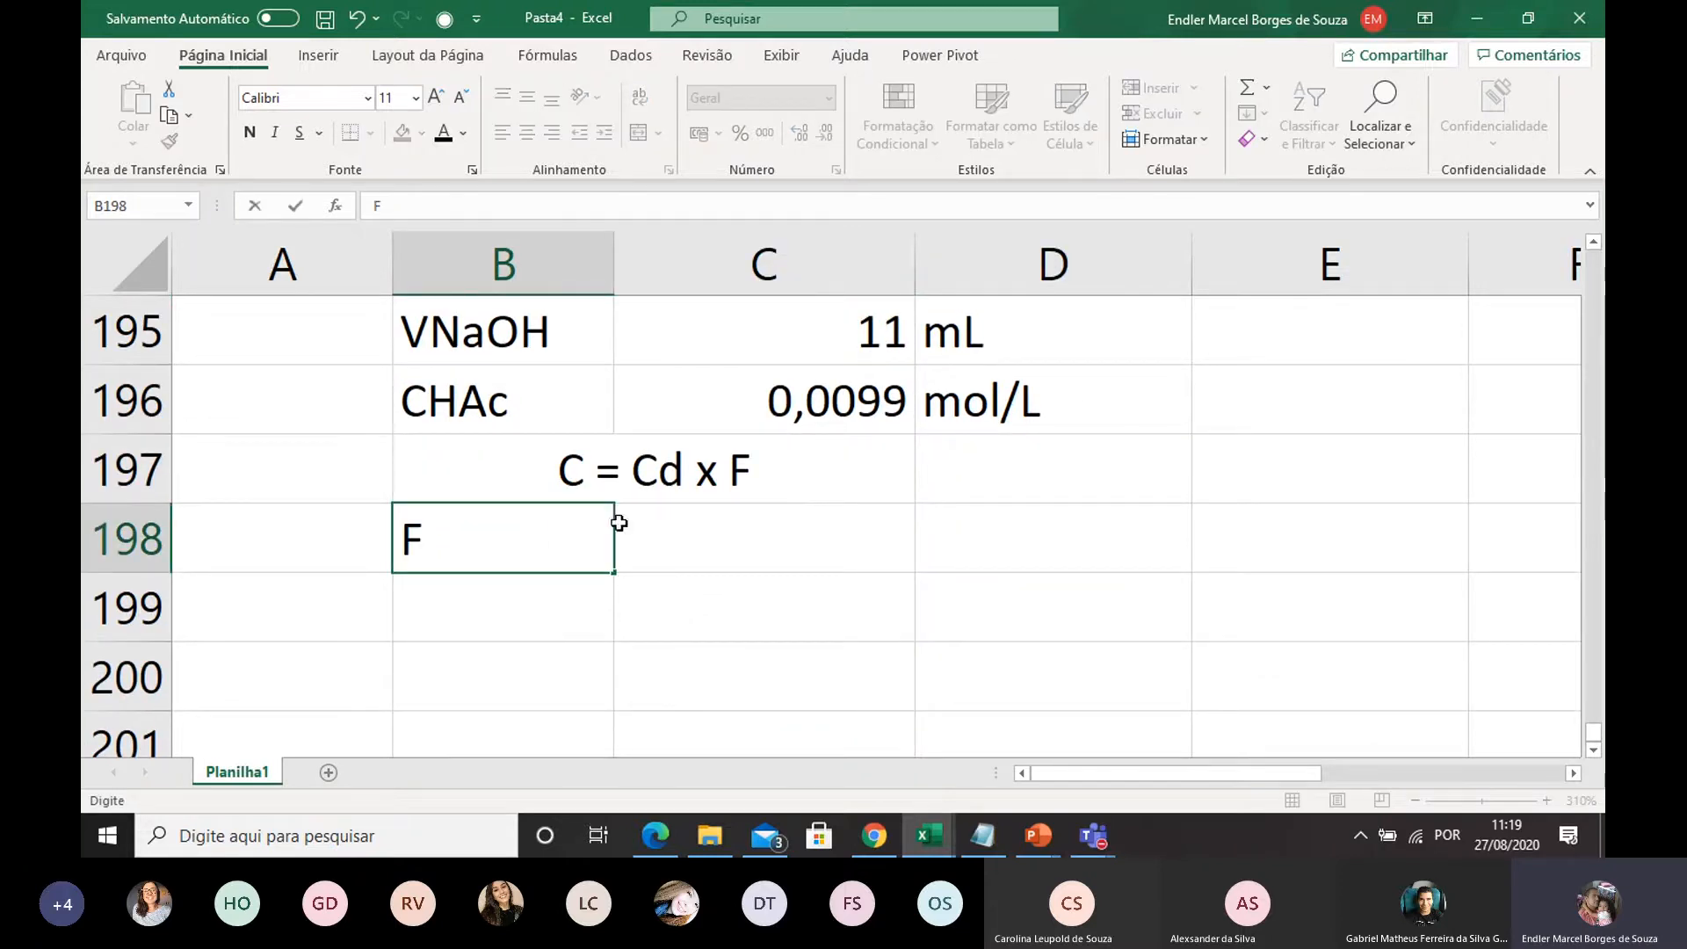
left_click(715, 560)
type("100")
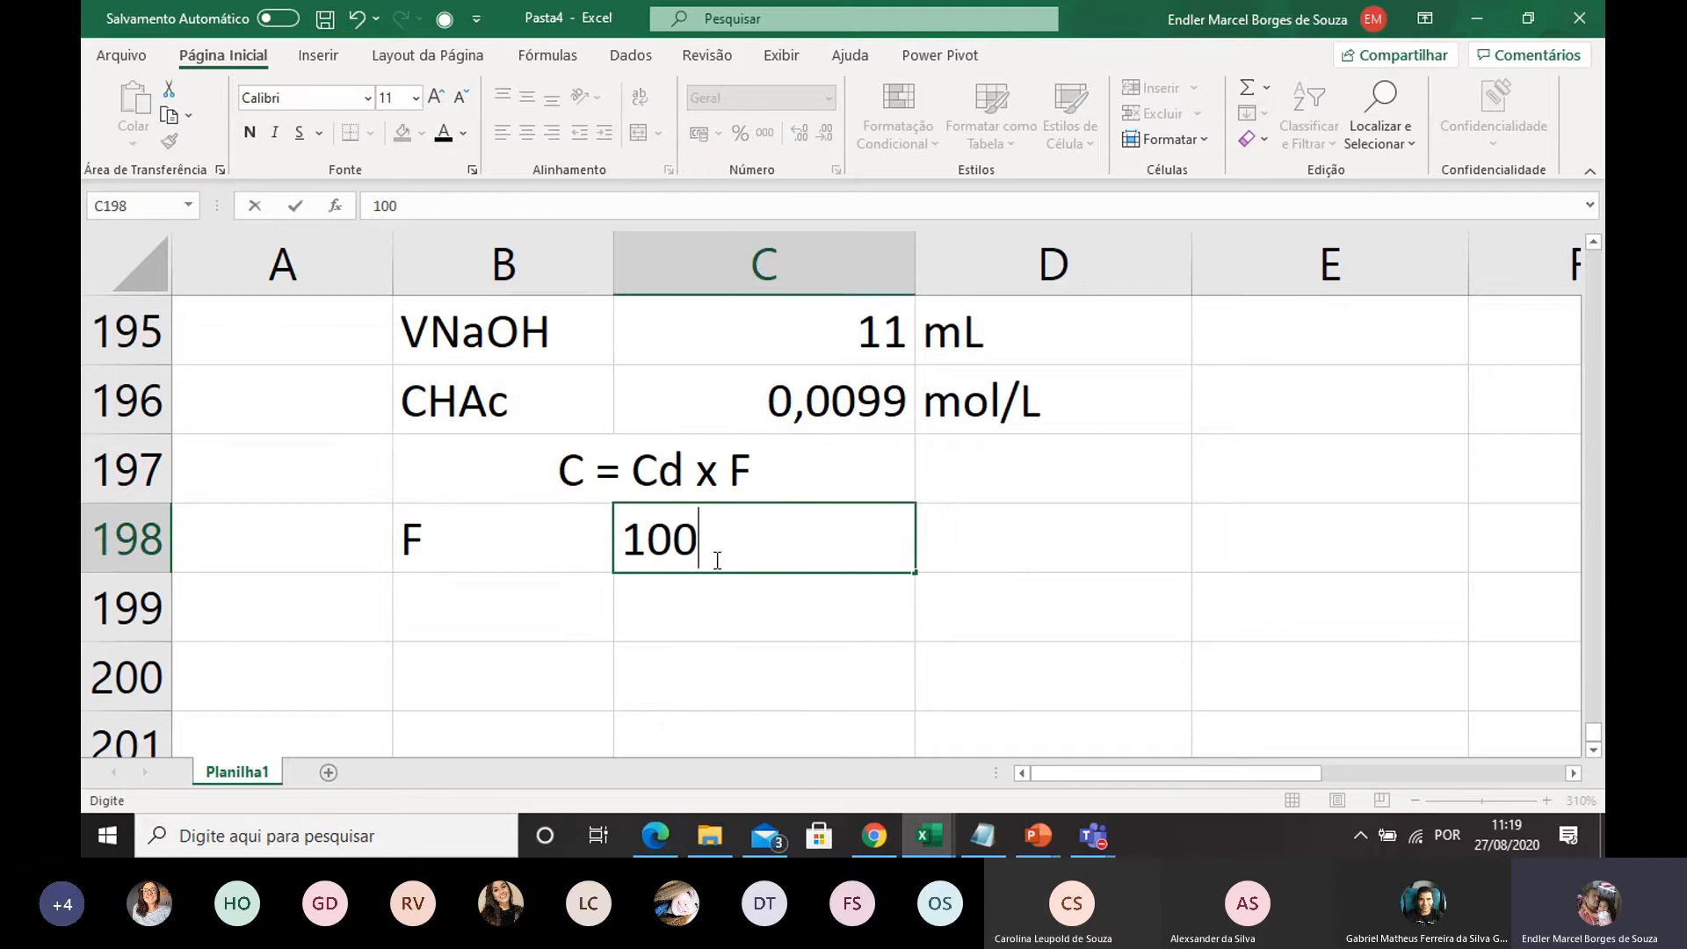
type("/10")
left_click(631, 530)
type("=")
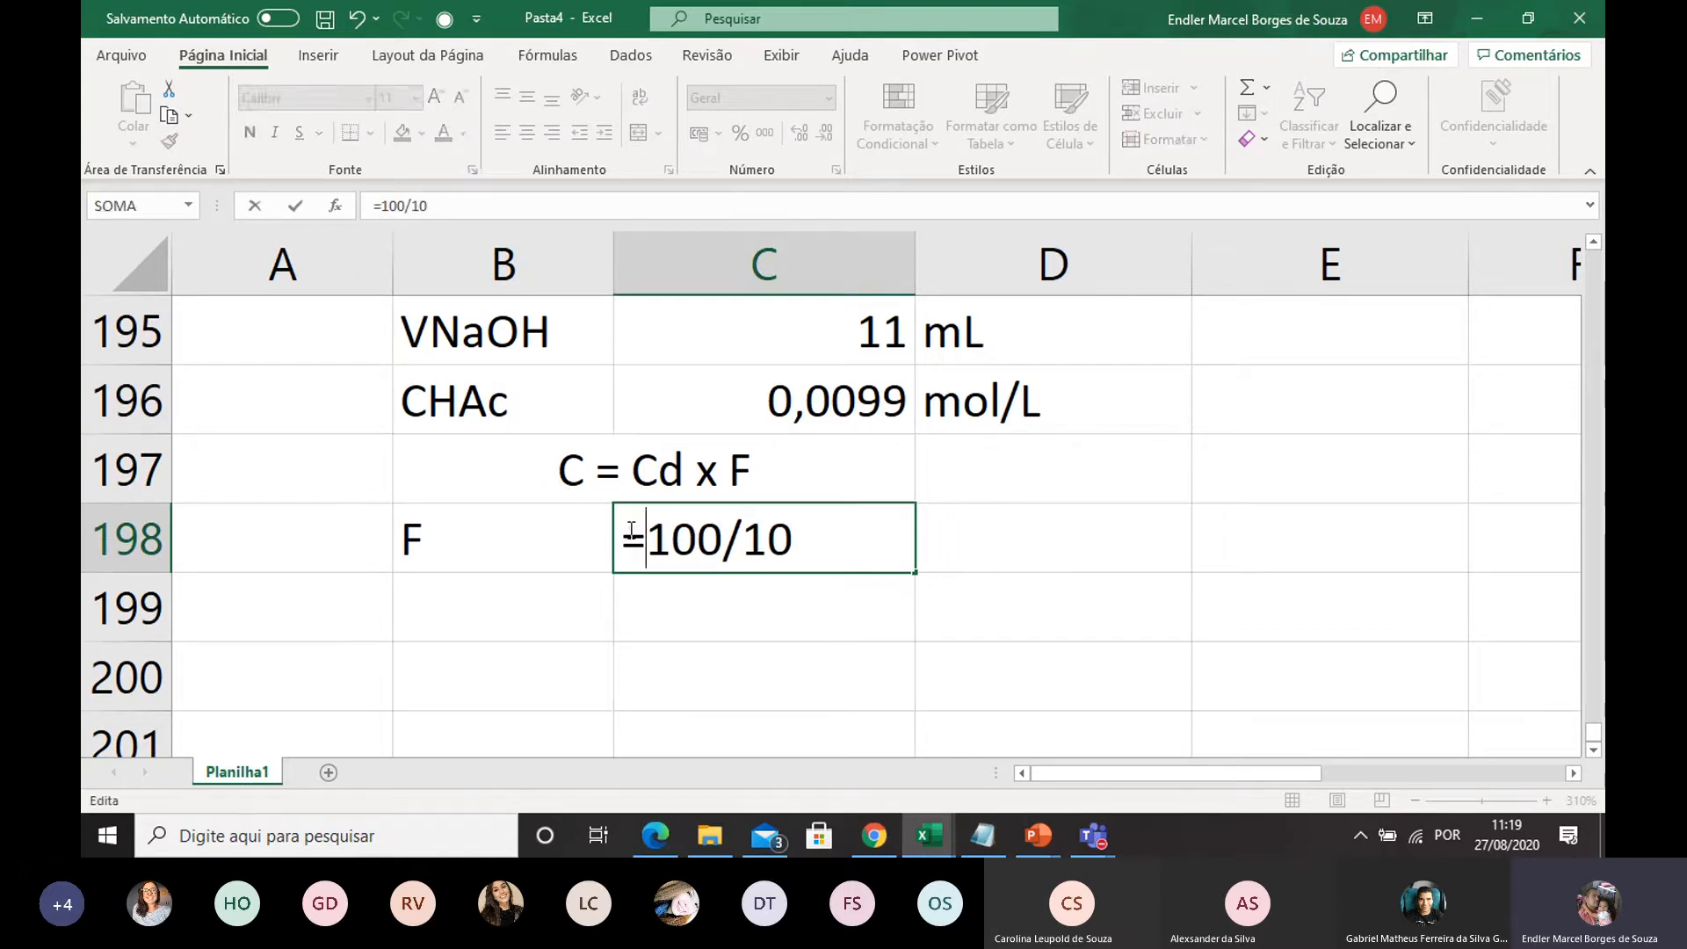
key("Return")
left_click(673, 544)
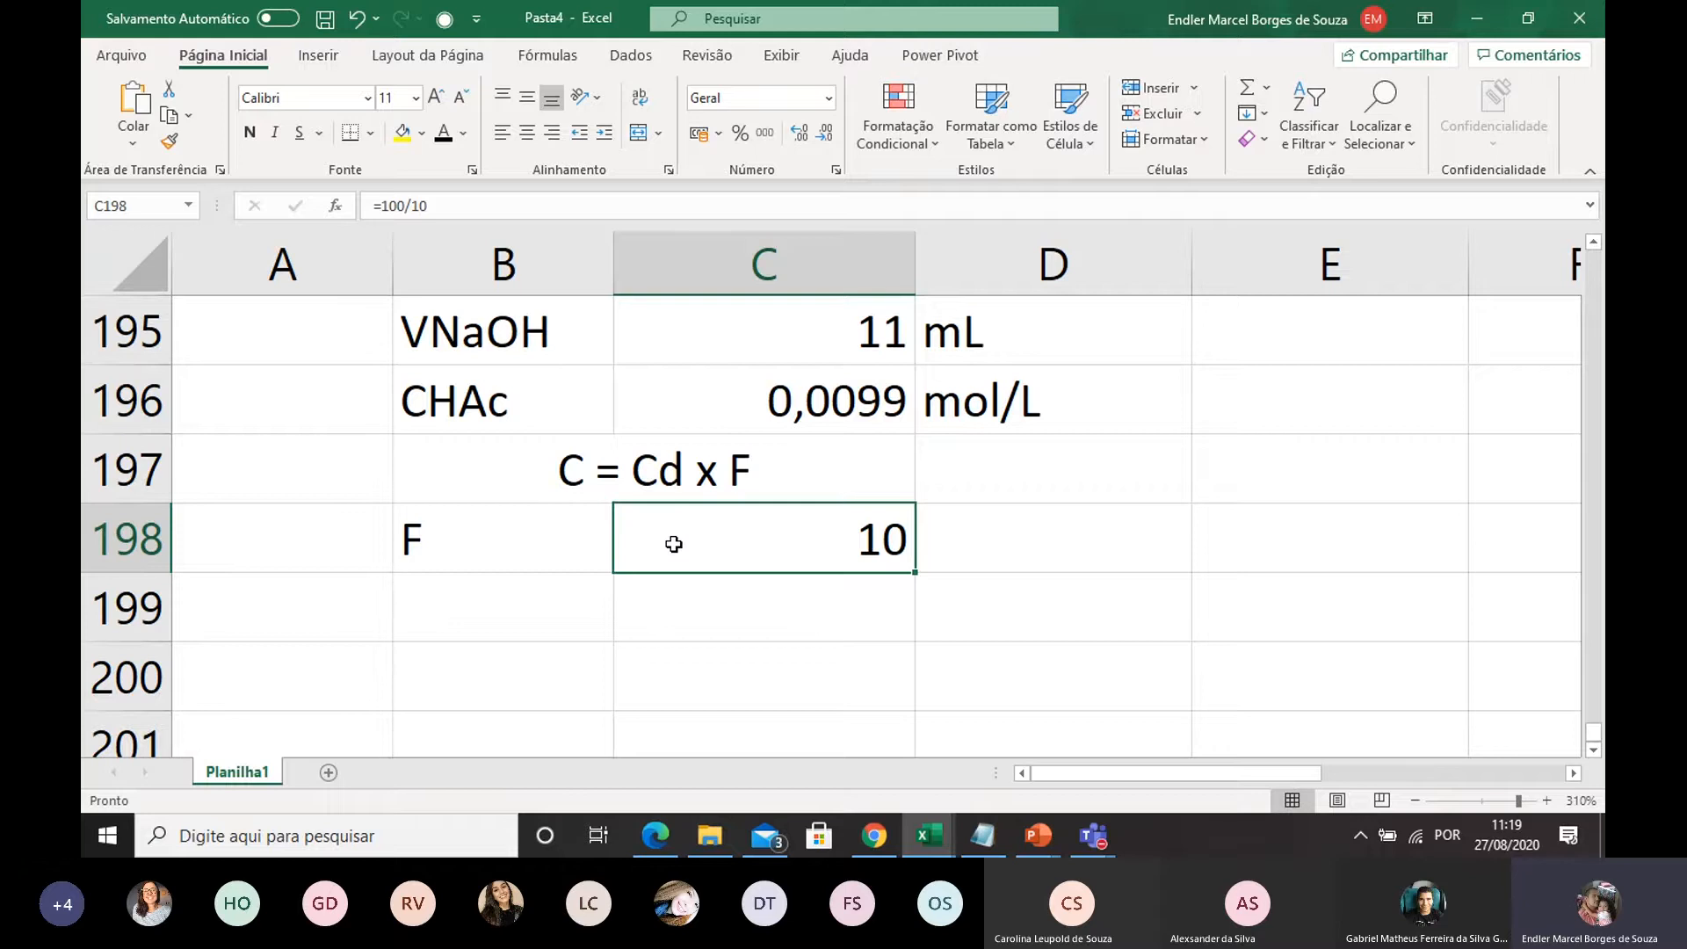
Enter the label C in B199 and calculate it in C199 with the formula =C196*10
double_click(688, 550)
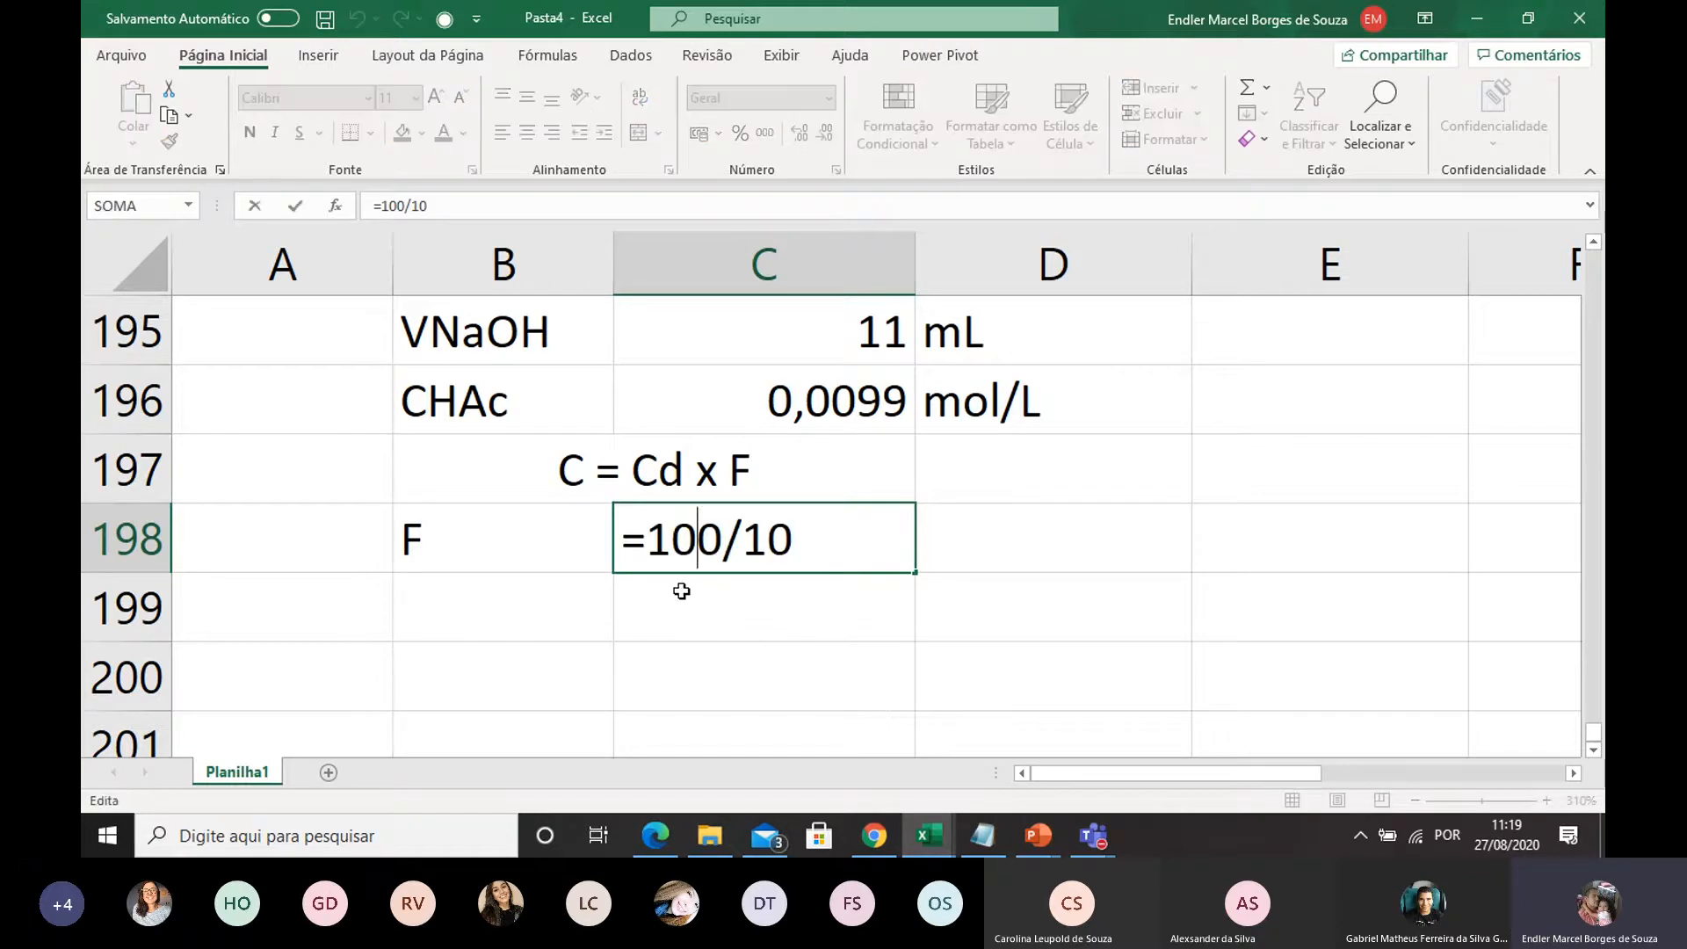
left_click(761, 621)
left_click(519, 605)
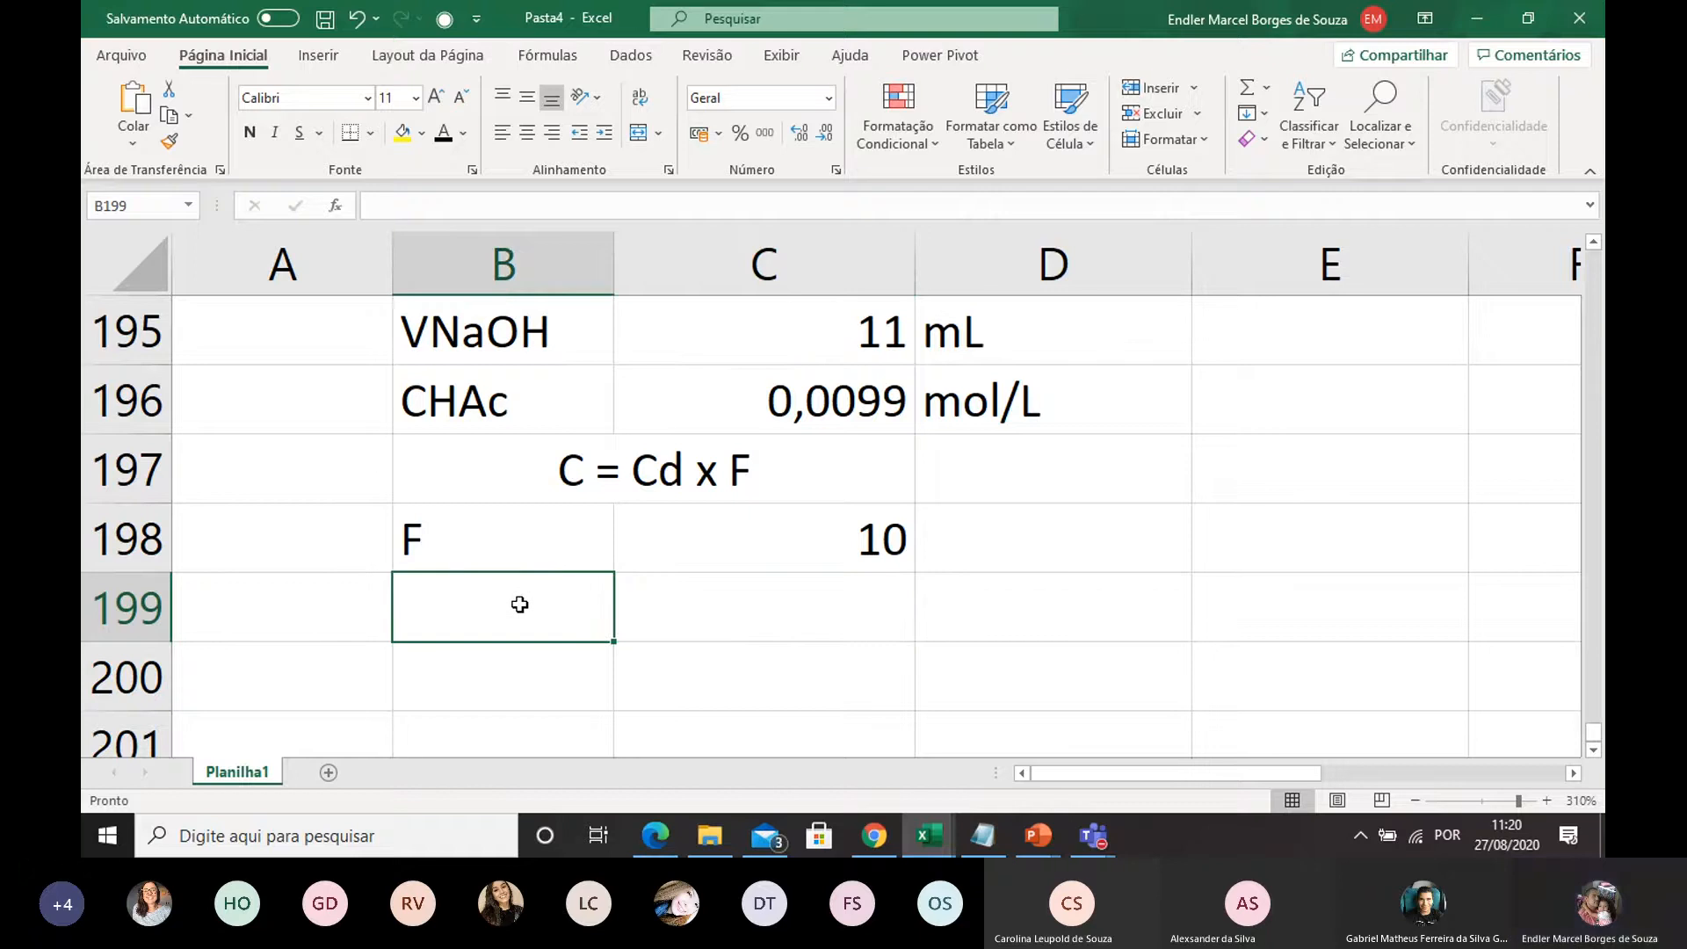
type("C")
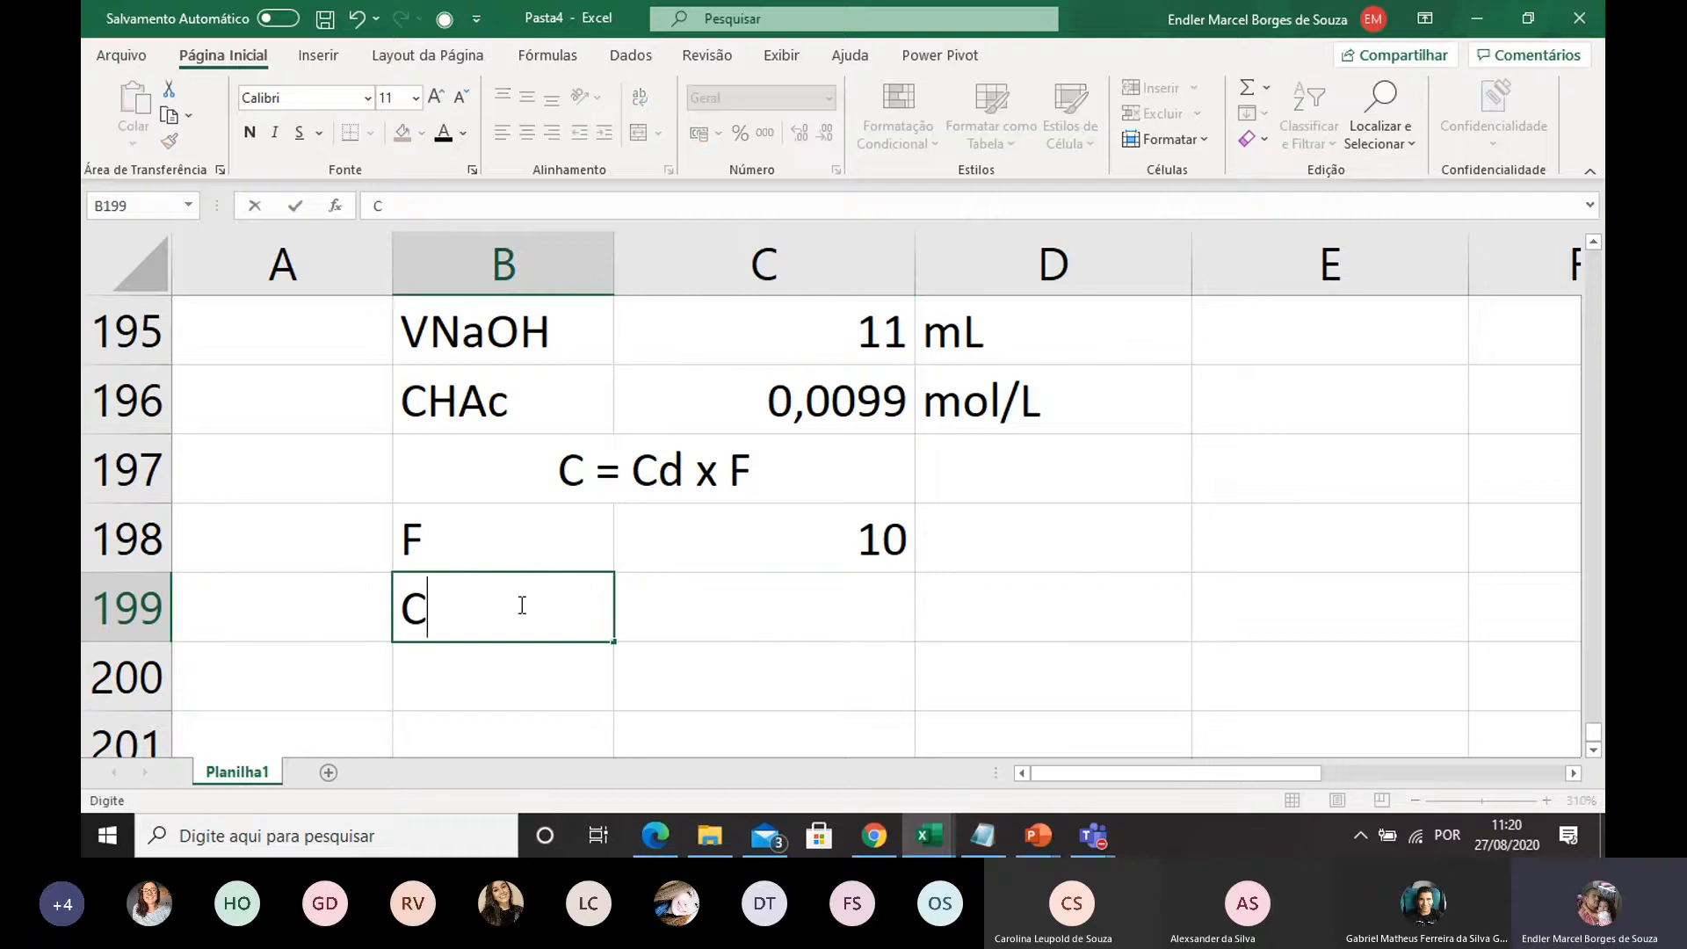
left_click(699, 606)
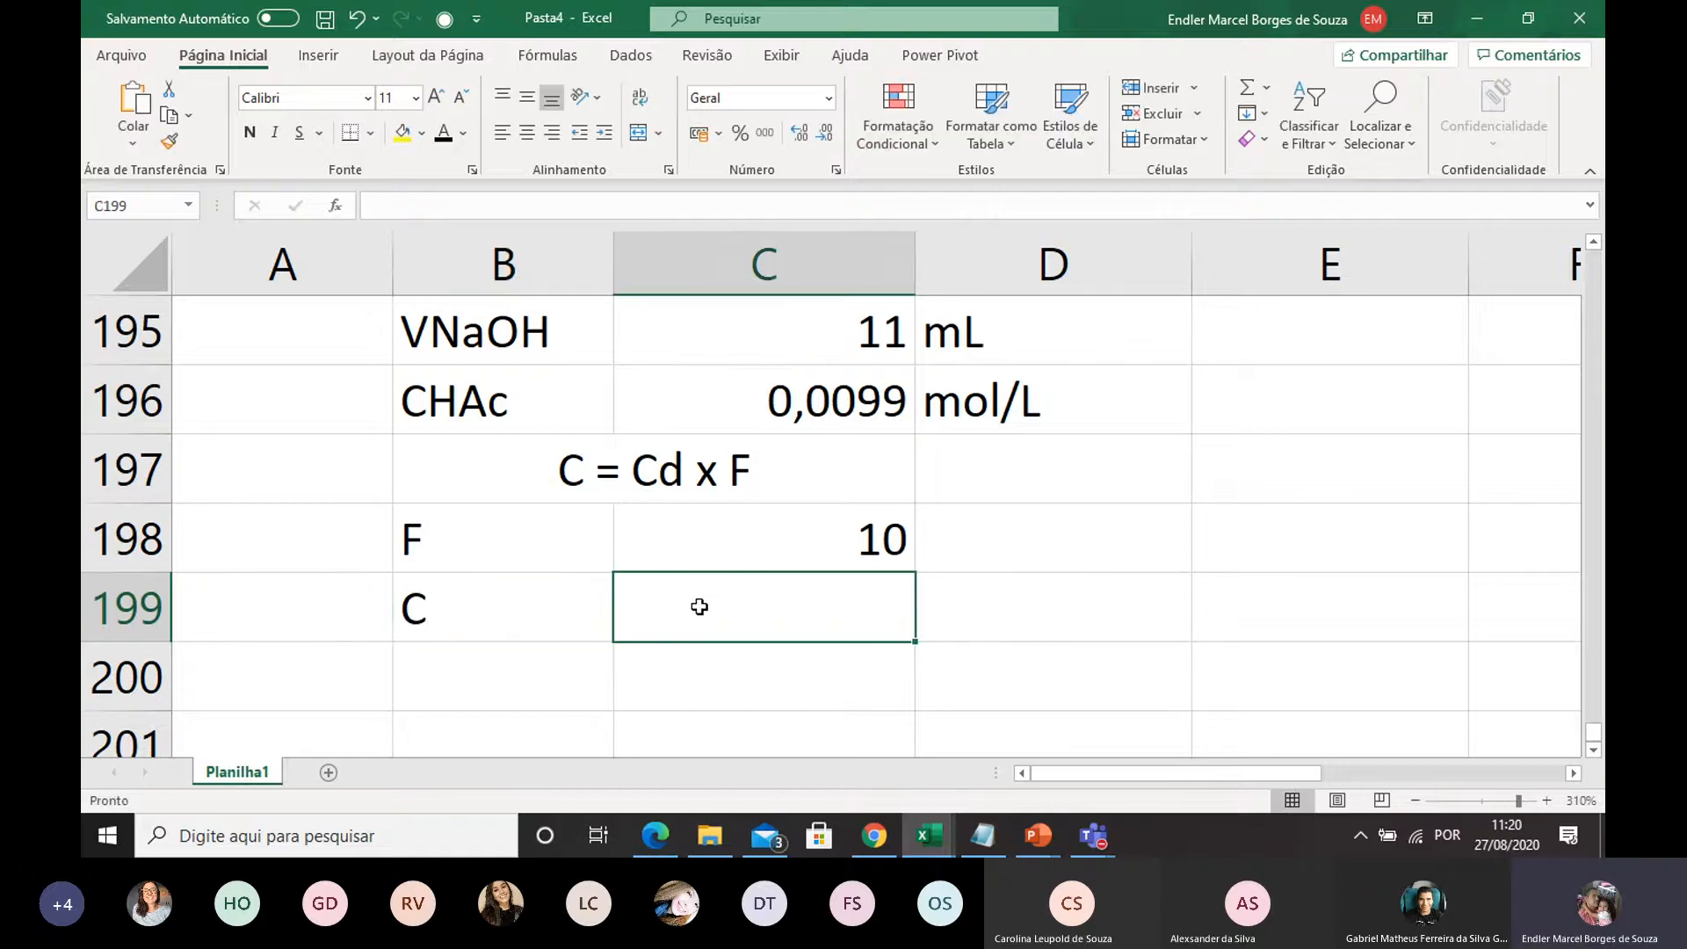
type("=")
left_click(817, 410)
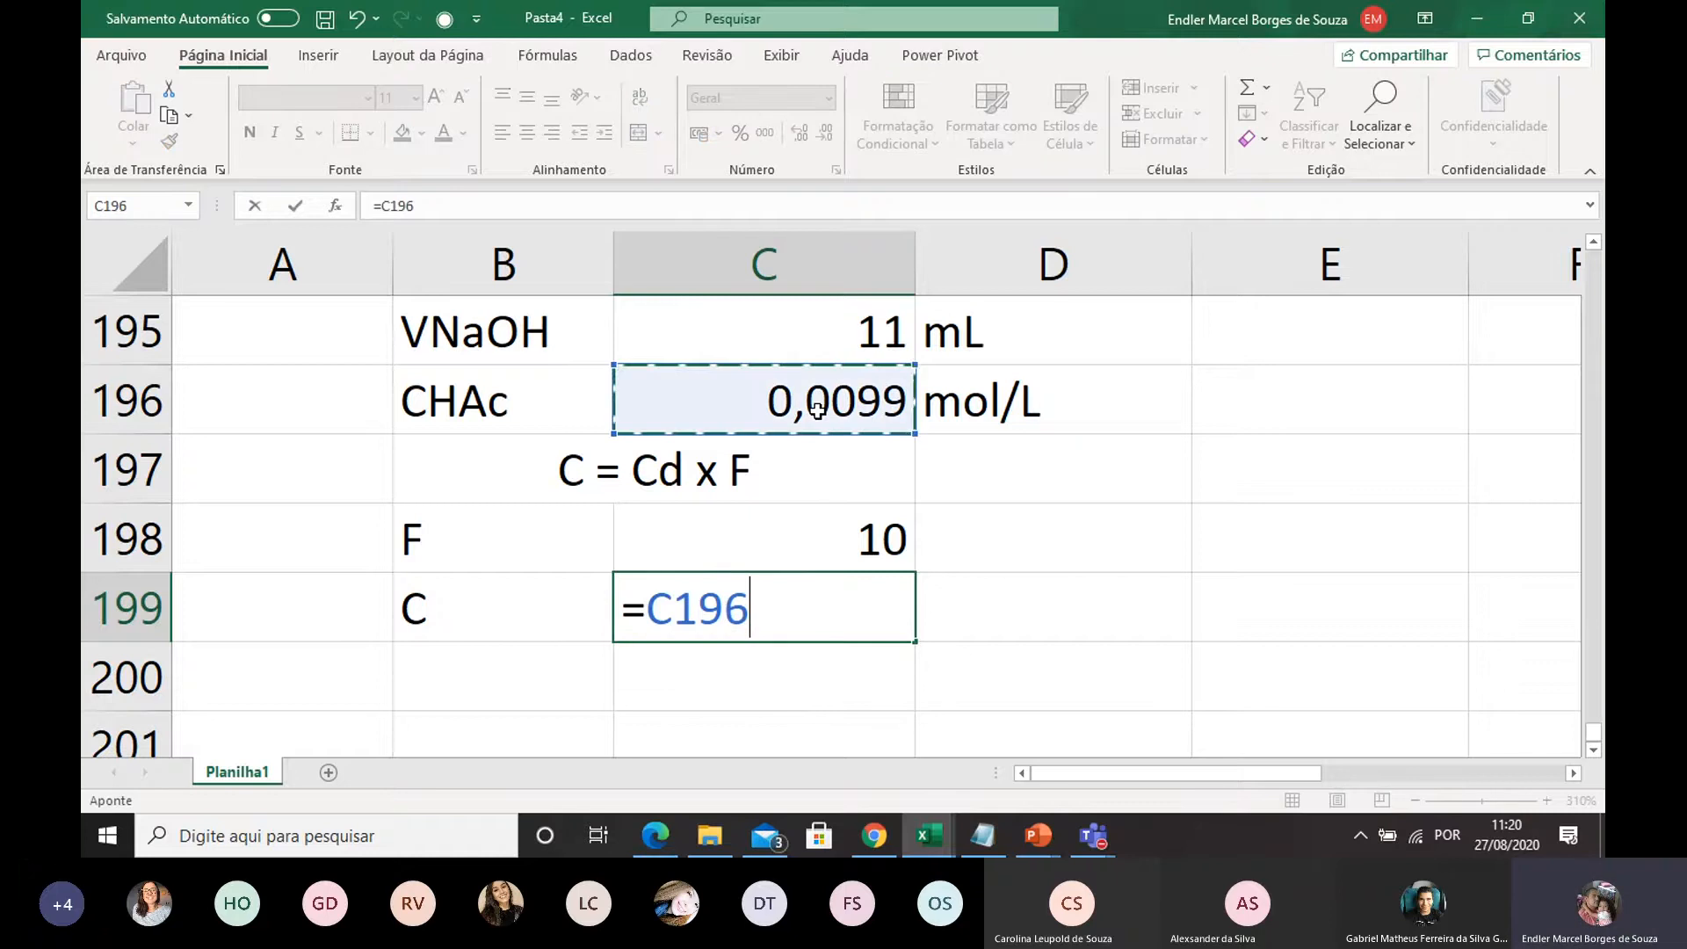
type("*")
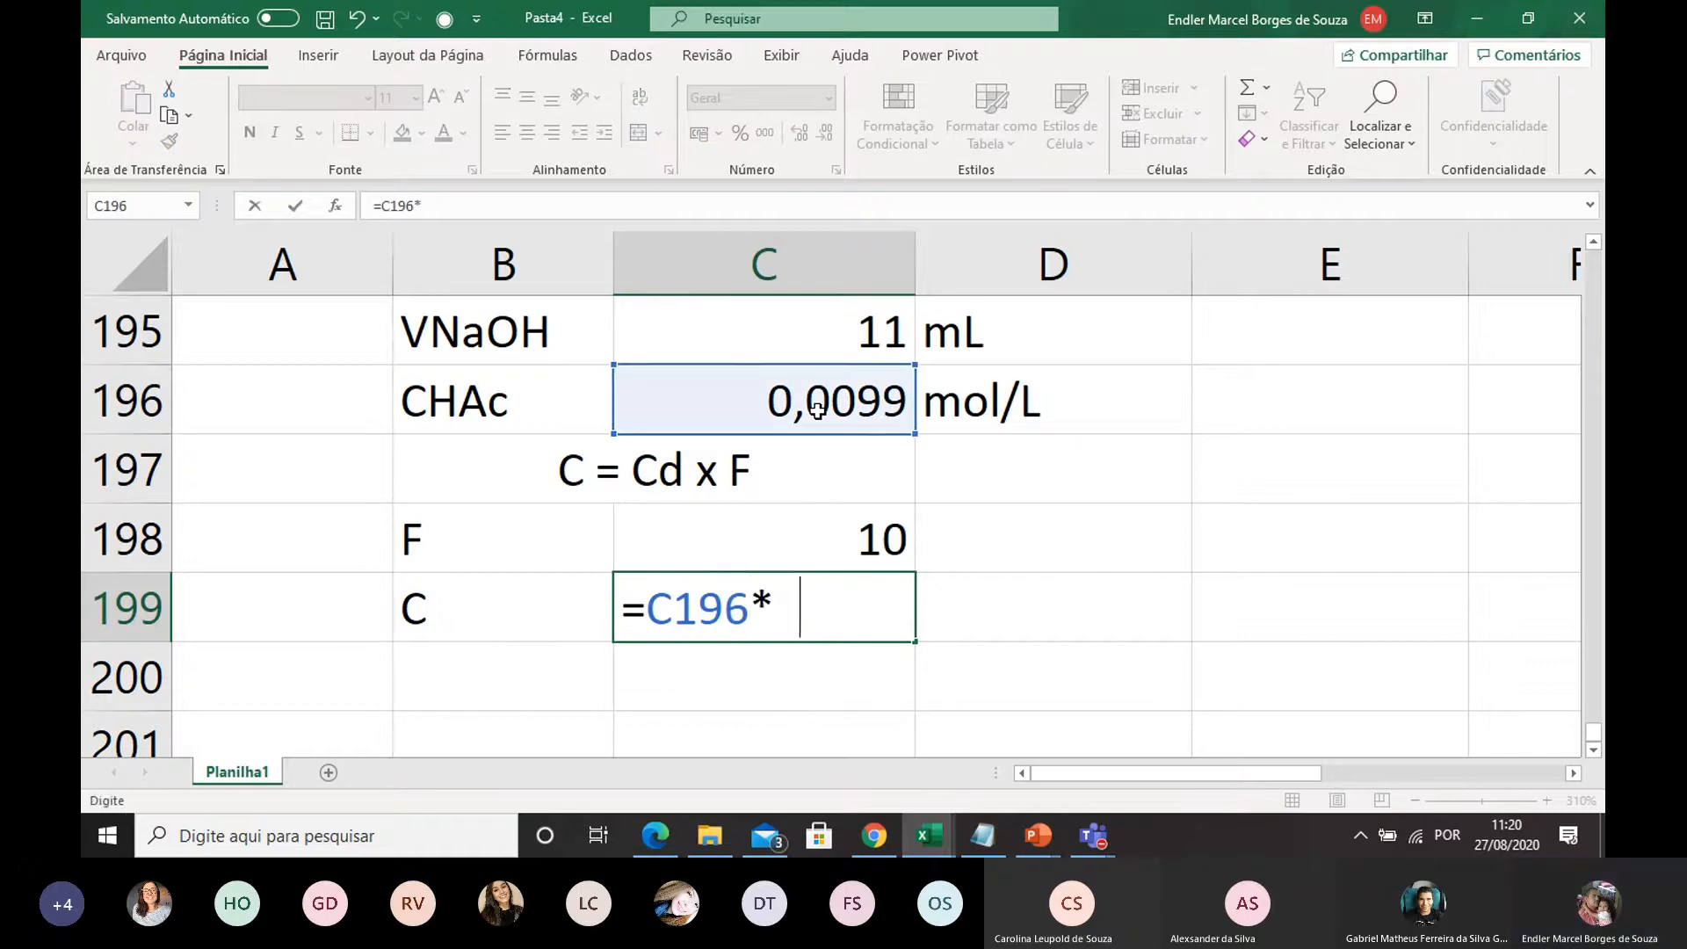
type("10")
key("Return")
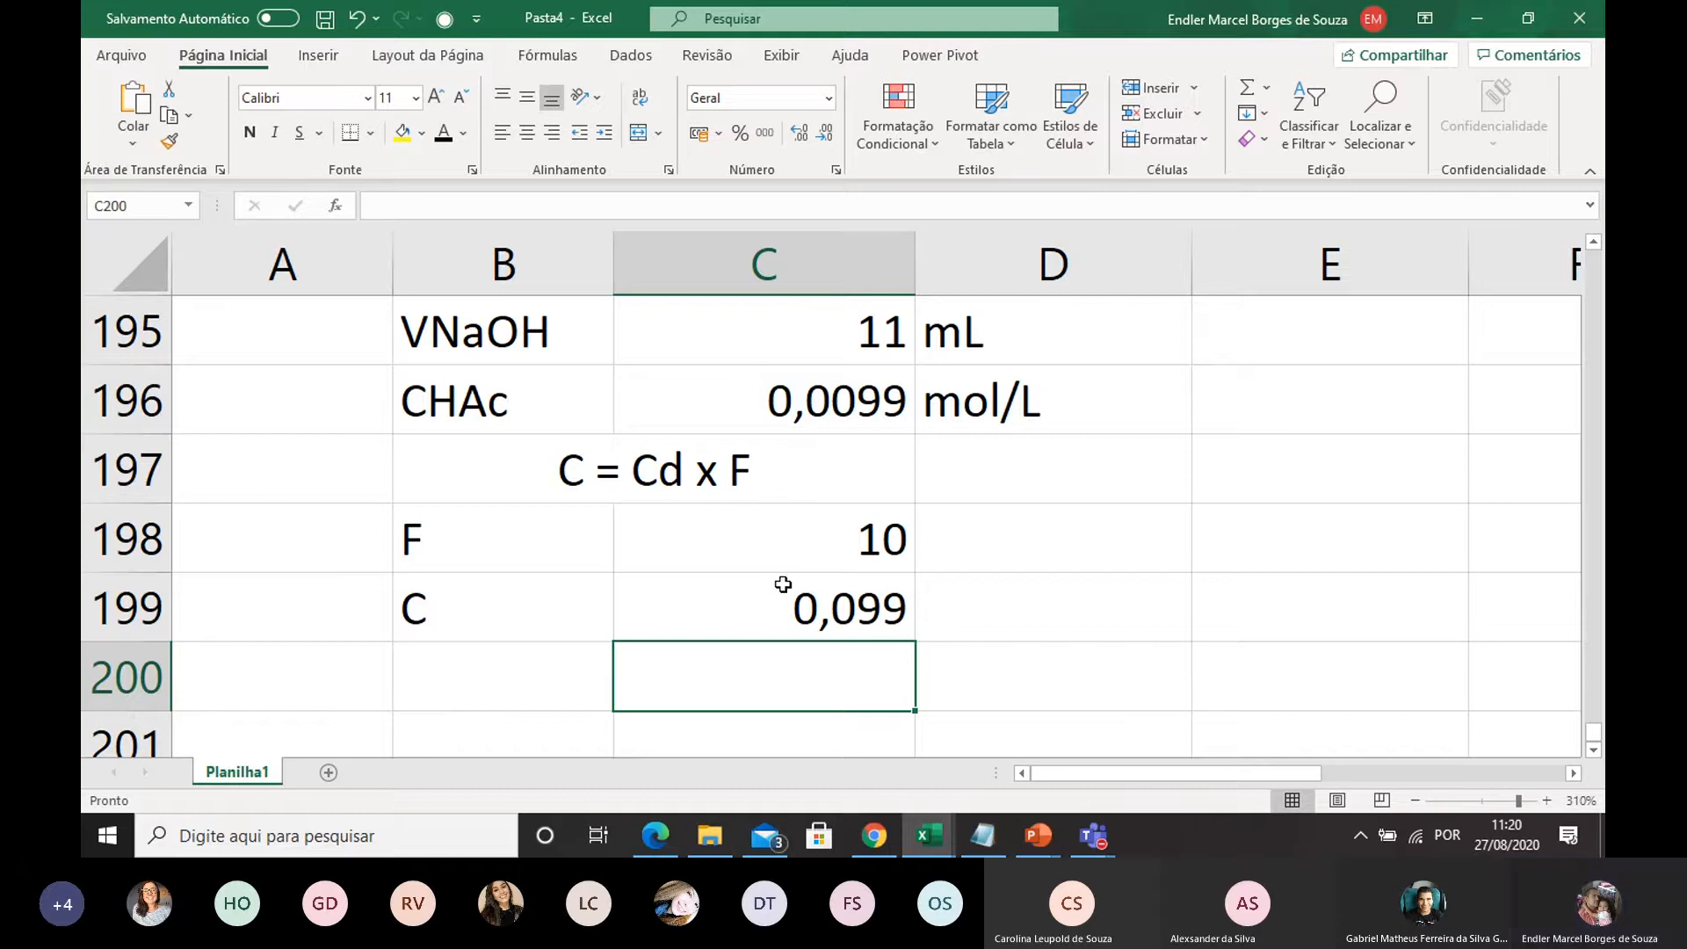
Correct the CNaOH concentration in C194 to 0,09
scroll(810, 481, "up", 5)
scroll(822, 498, "down", 4)
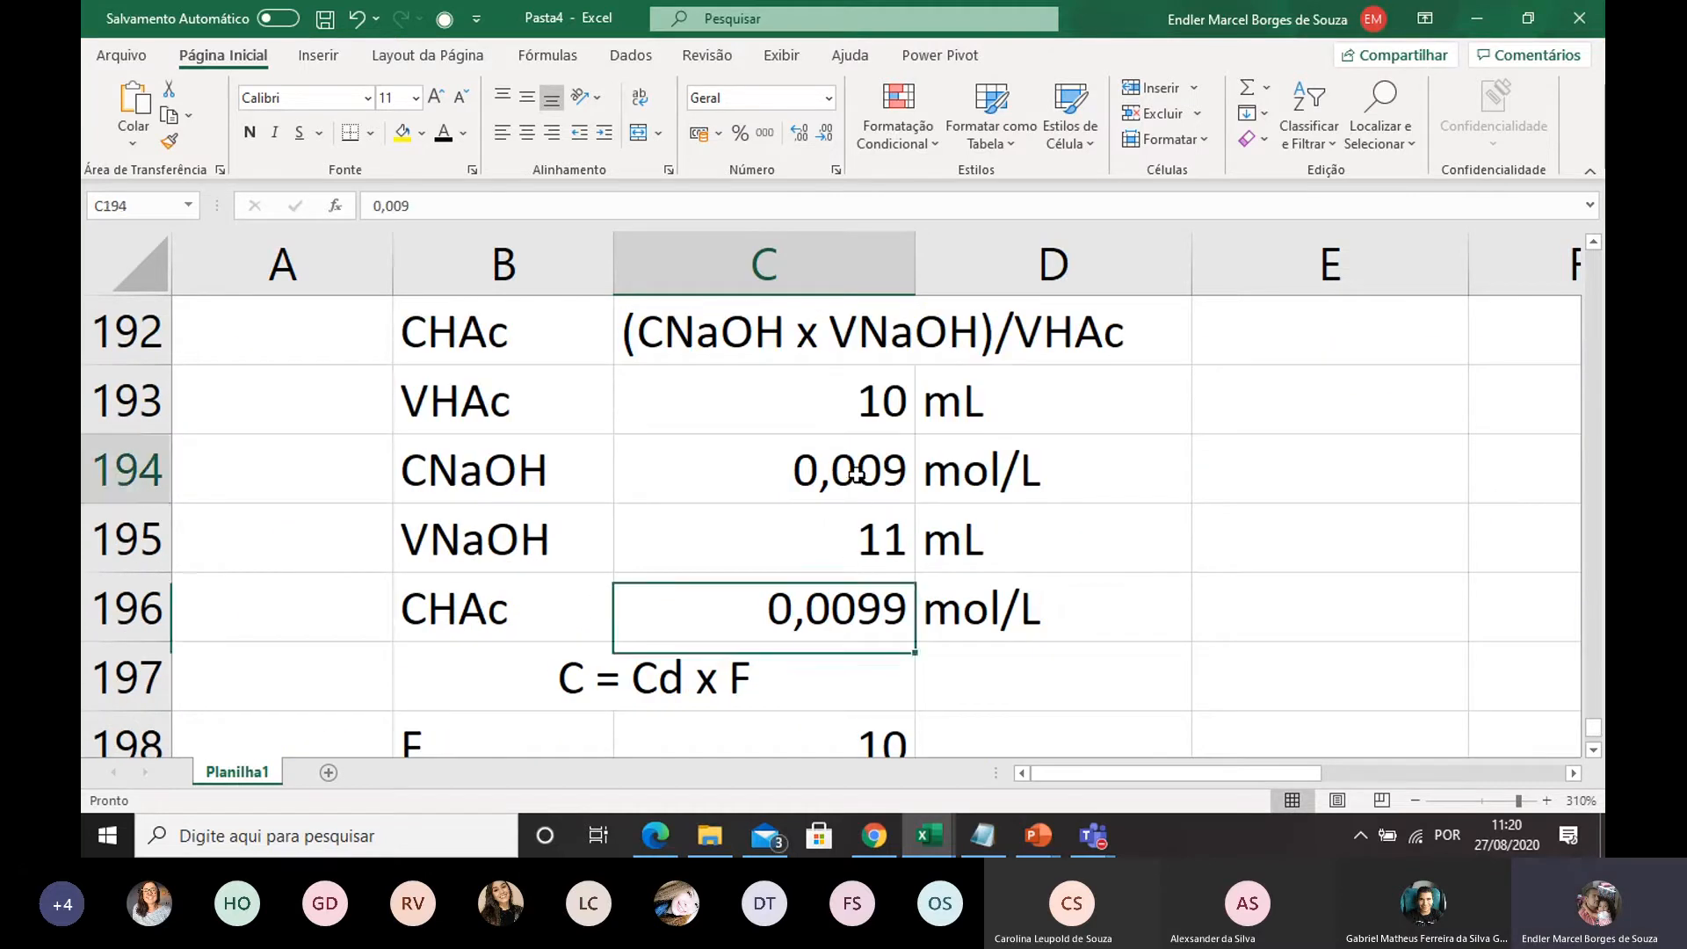
double_click(857, 470)
key("BackSpace")
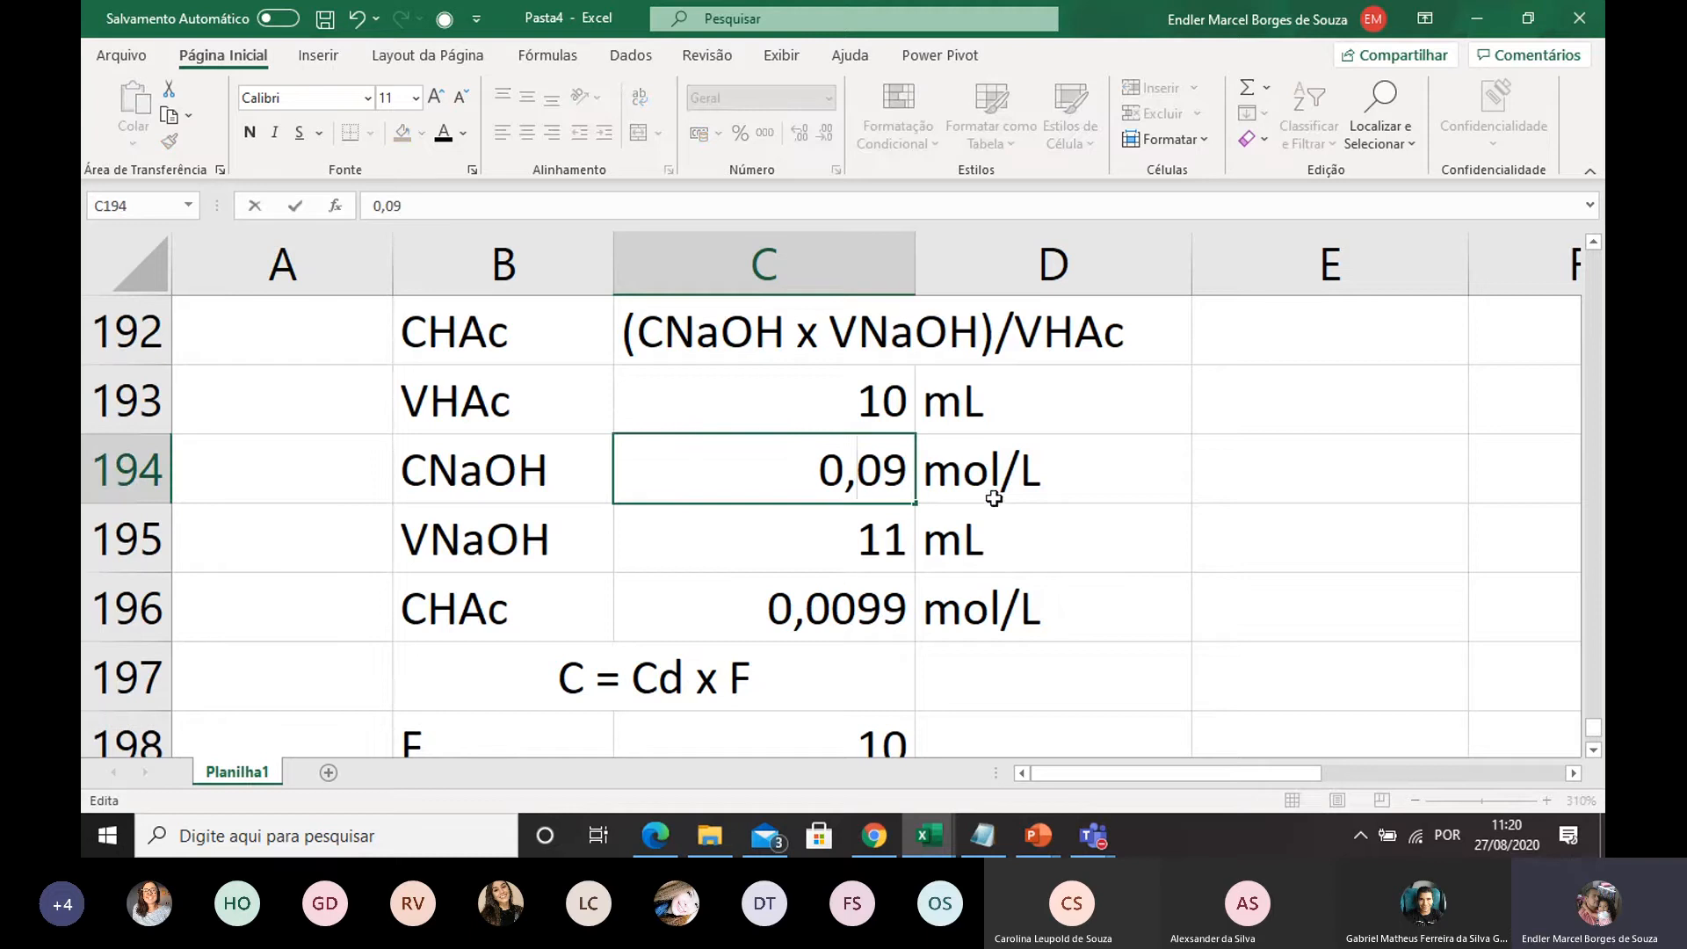
left_click(1087, 530)
scroll(926, 454, "down", 1)
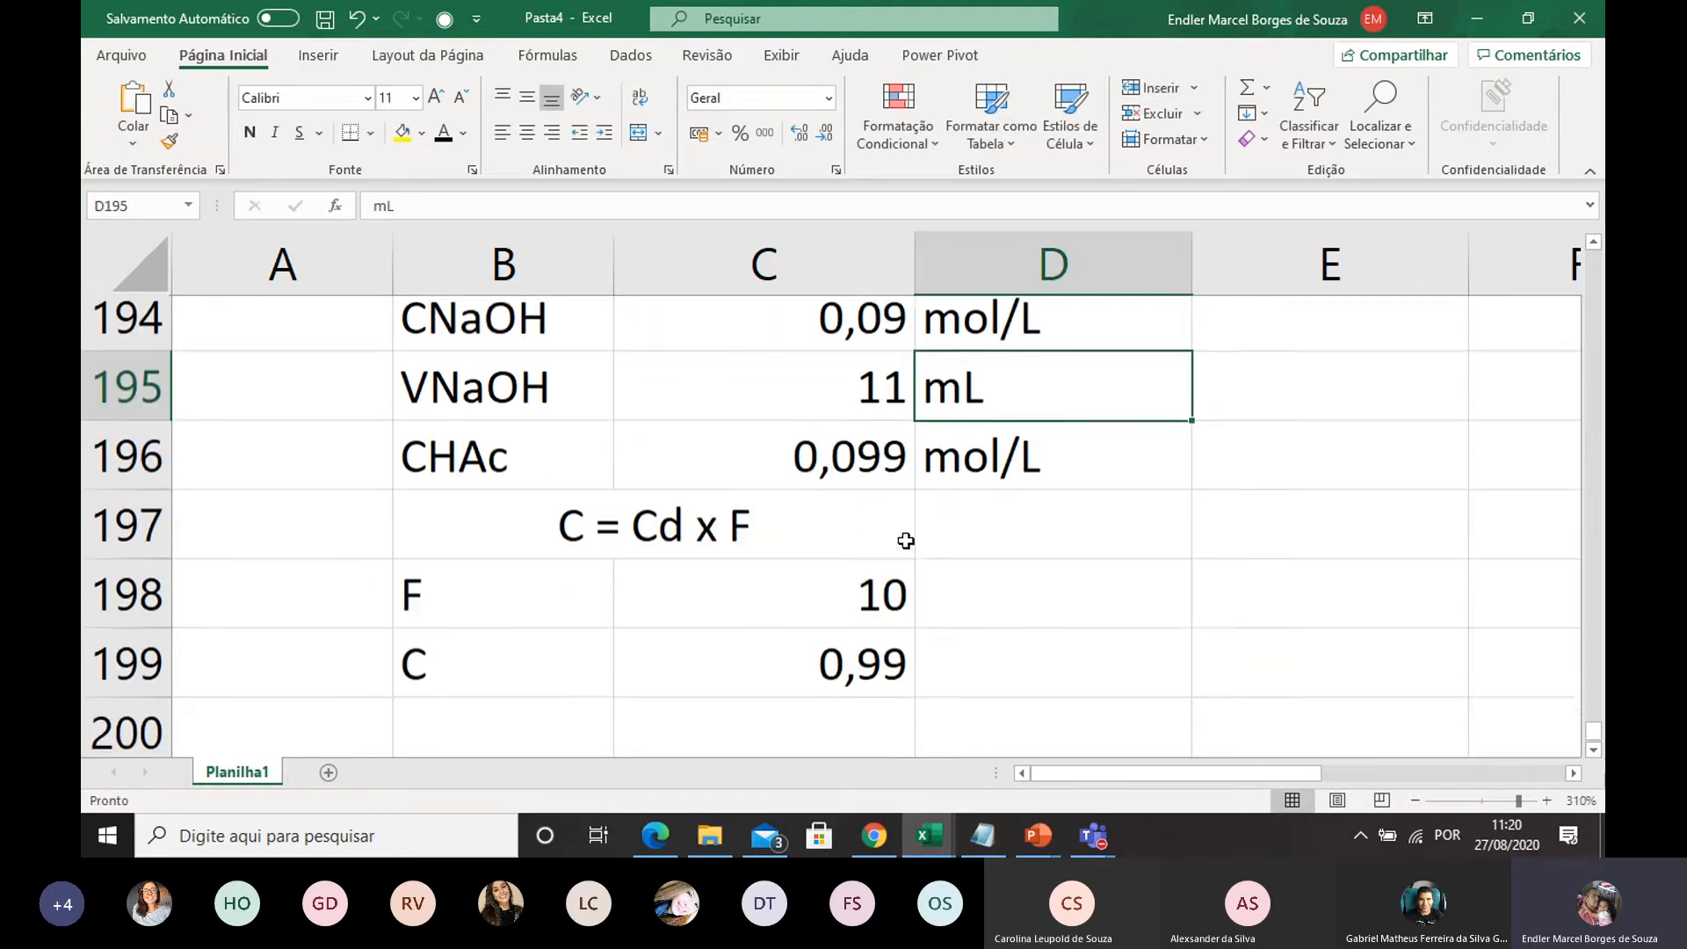
Enter the unit mol/L in D199 for the corrected concentration C
left_click(937, 557)
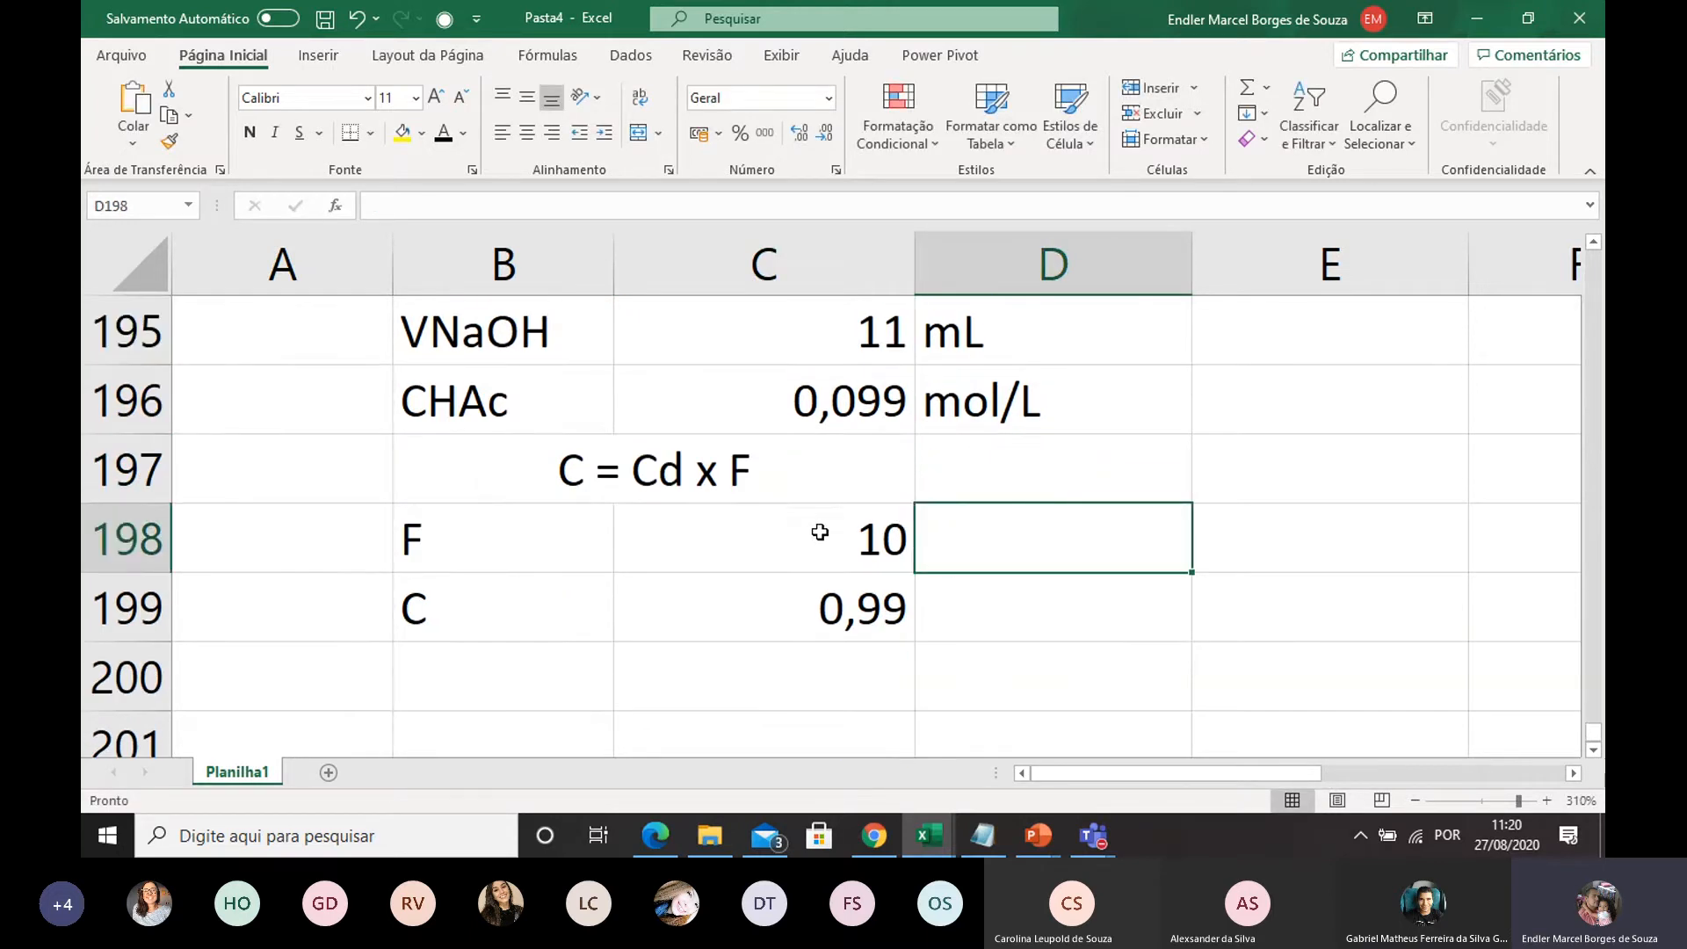
left_click(809, 617)
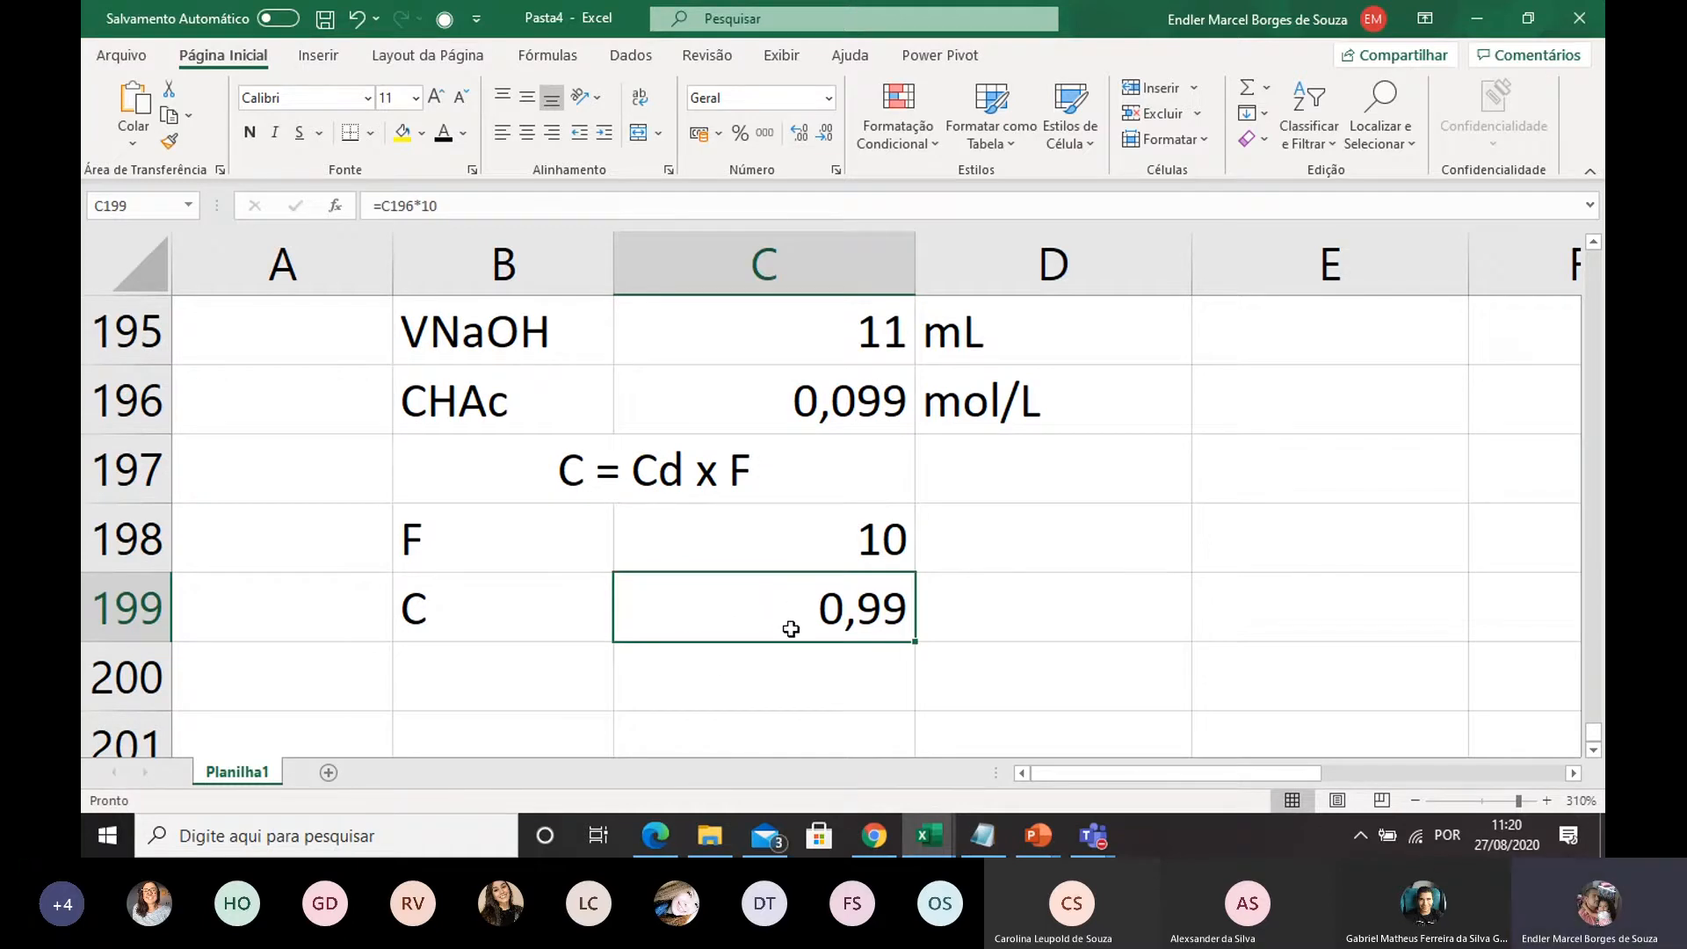
double_click(971, 617)
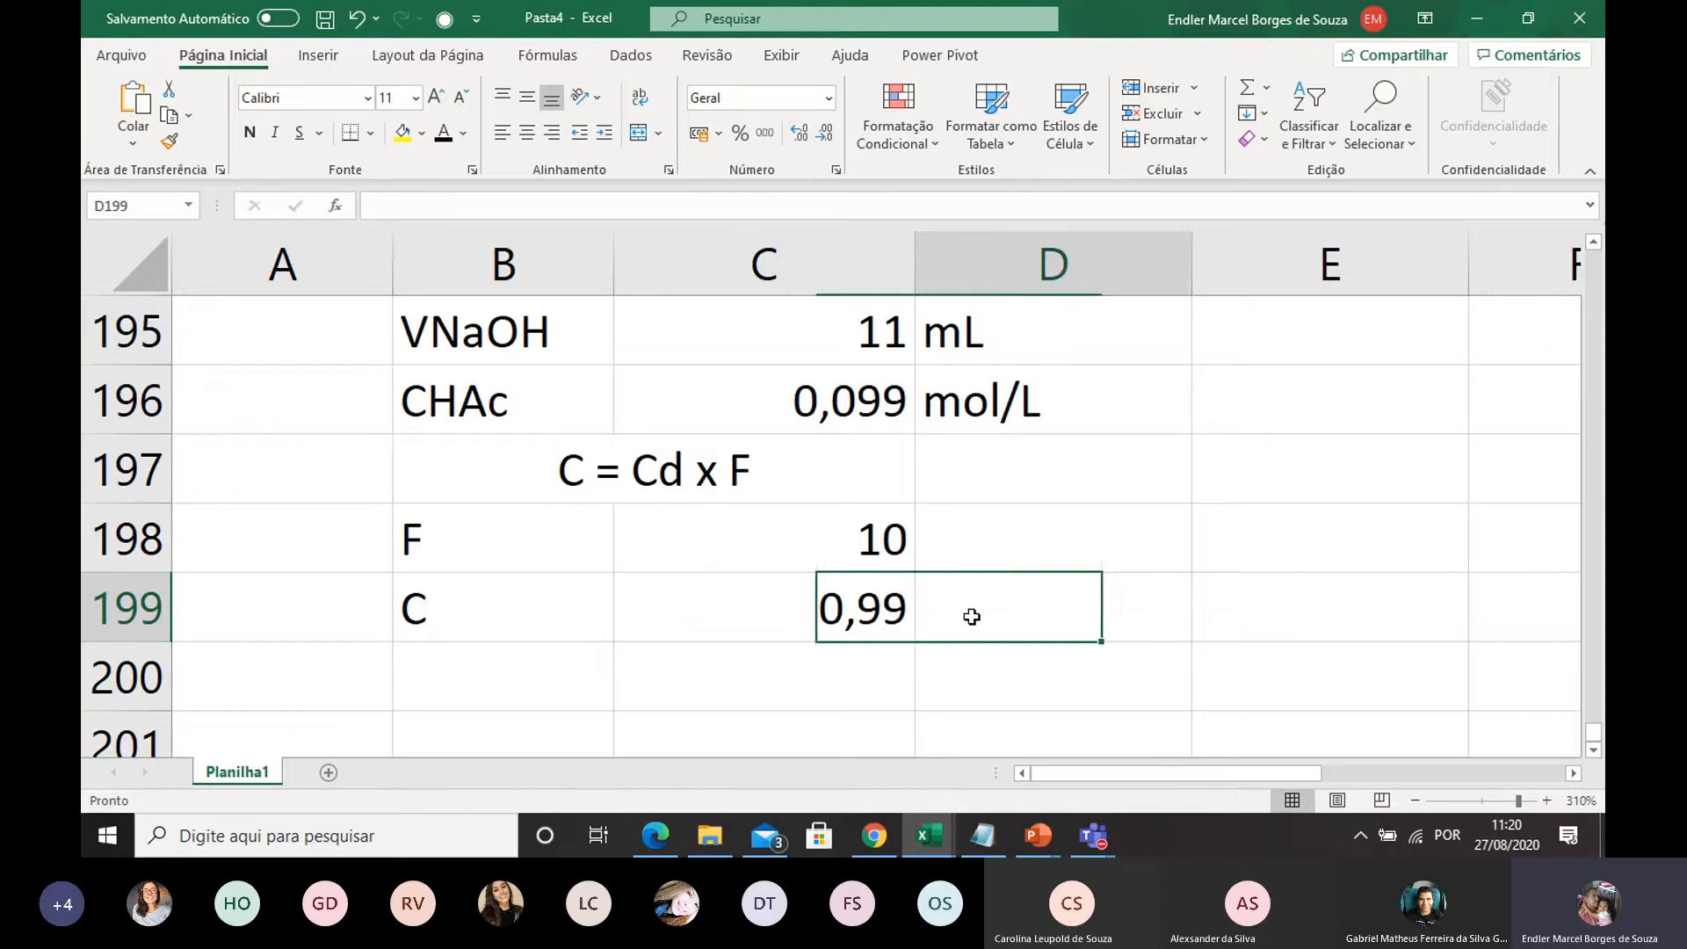
type("mol/L")
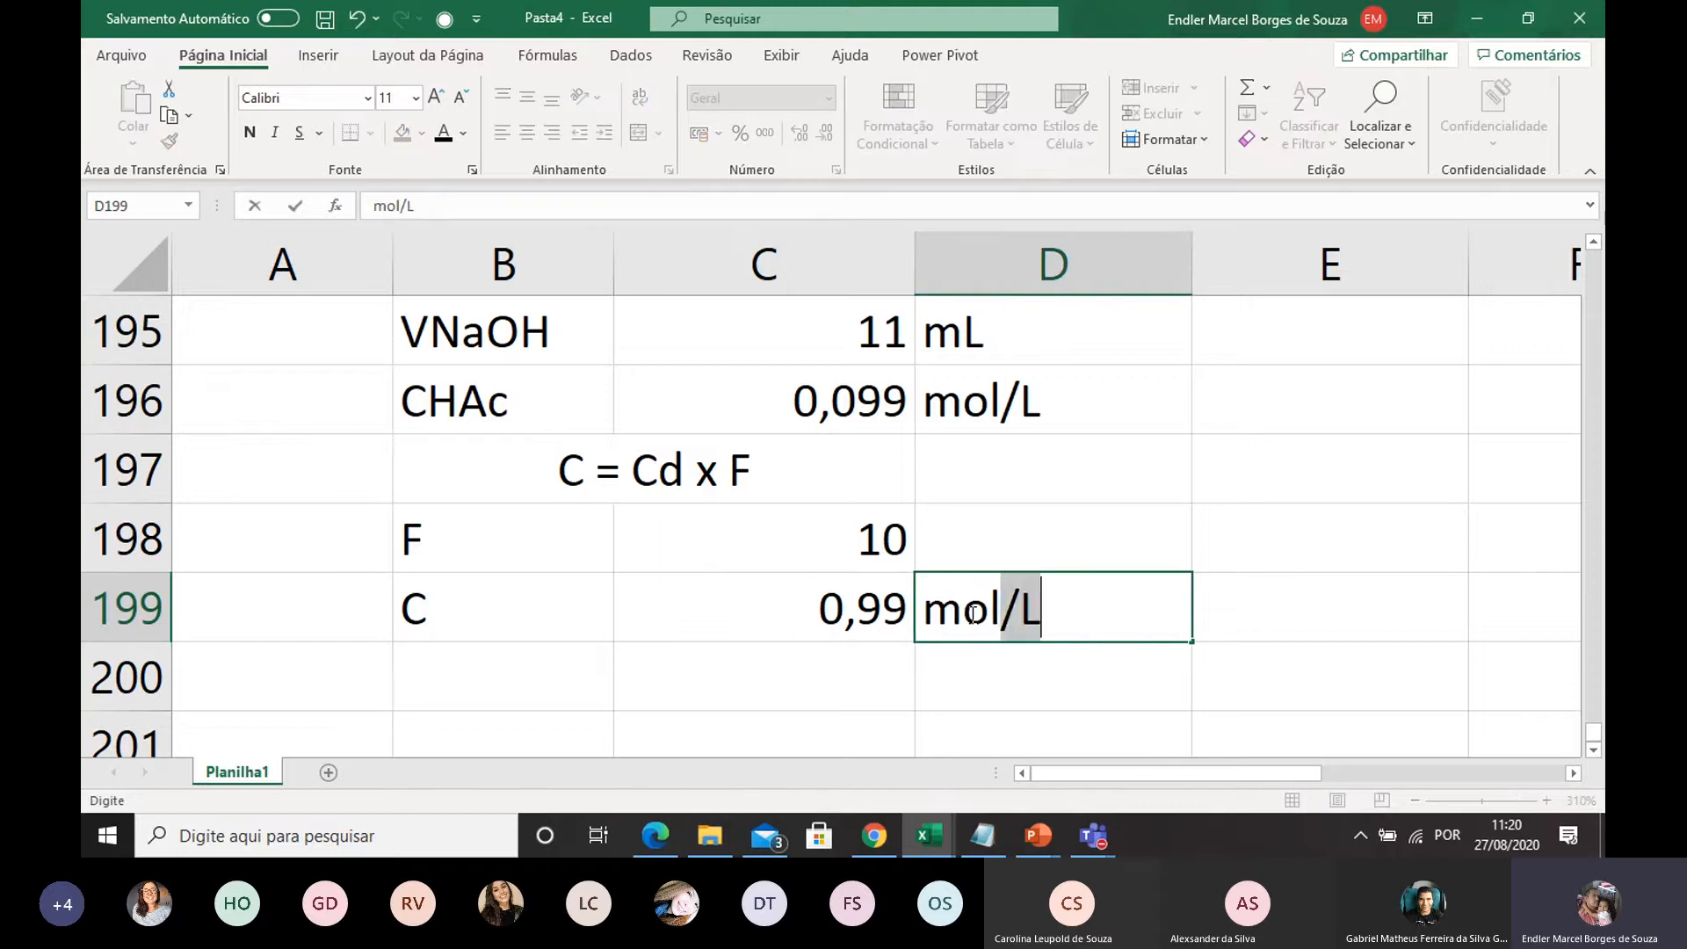
left_click(949, 663)
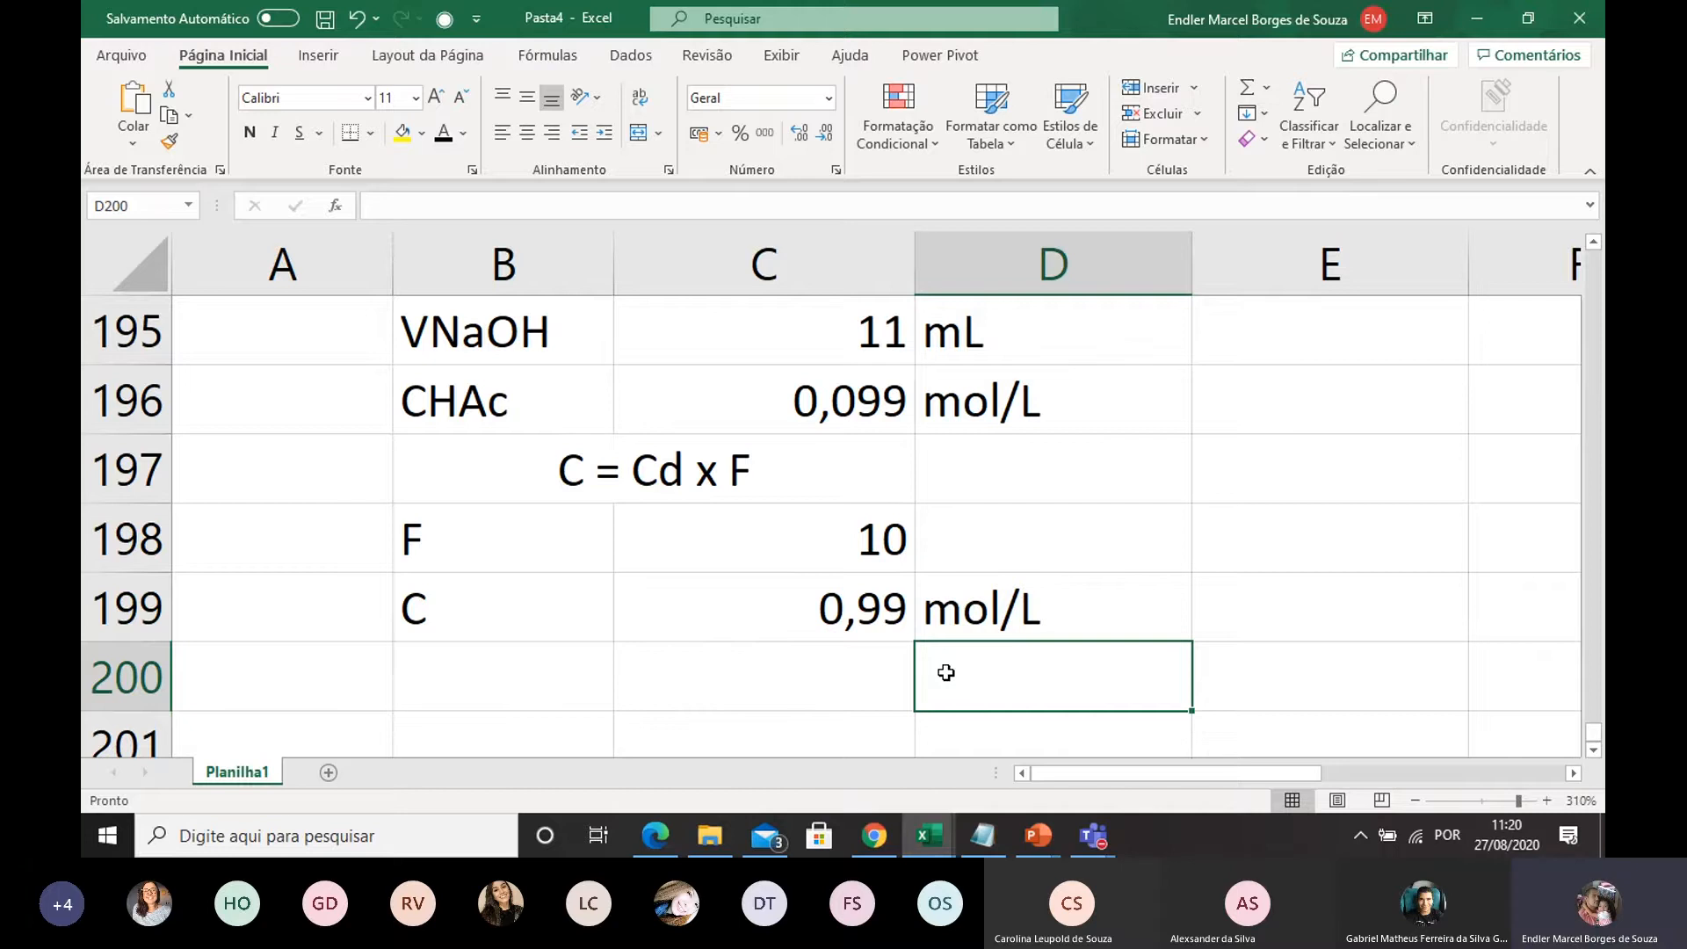
Enter the label C in B200 for the mass concentration equation
left_click(469, 666)
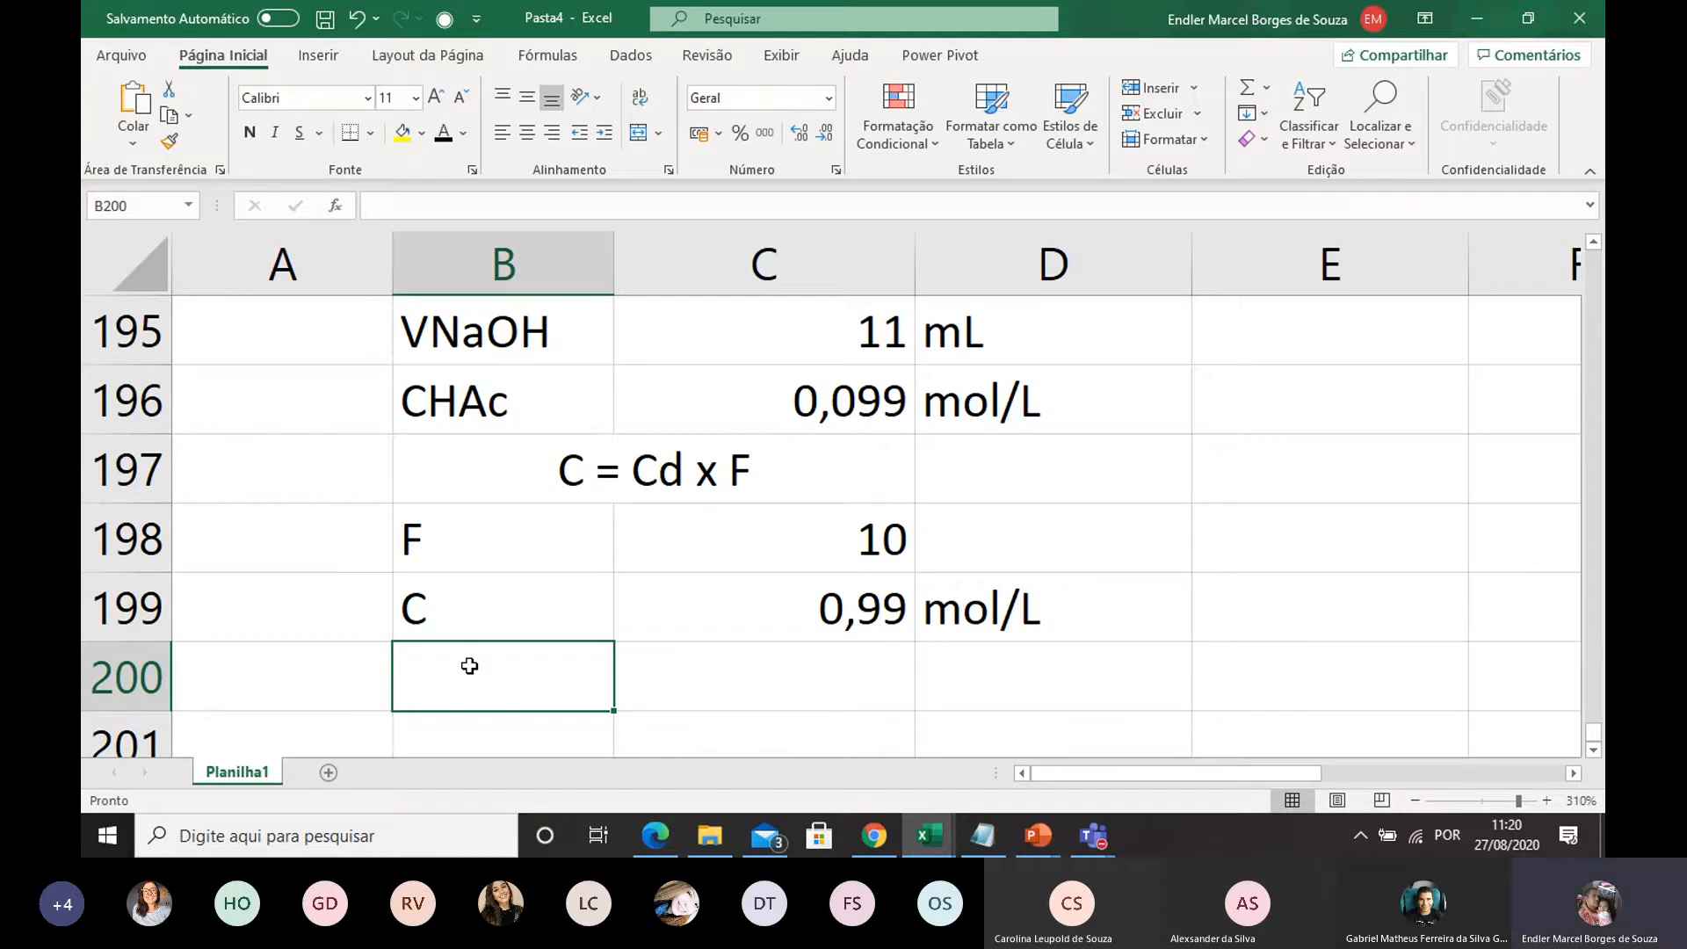
type("C")
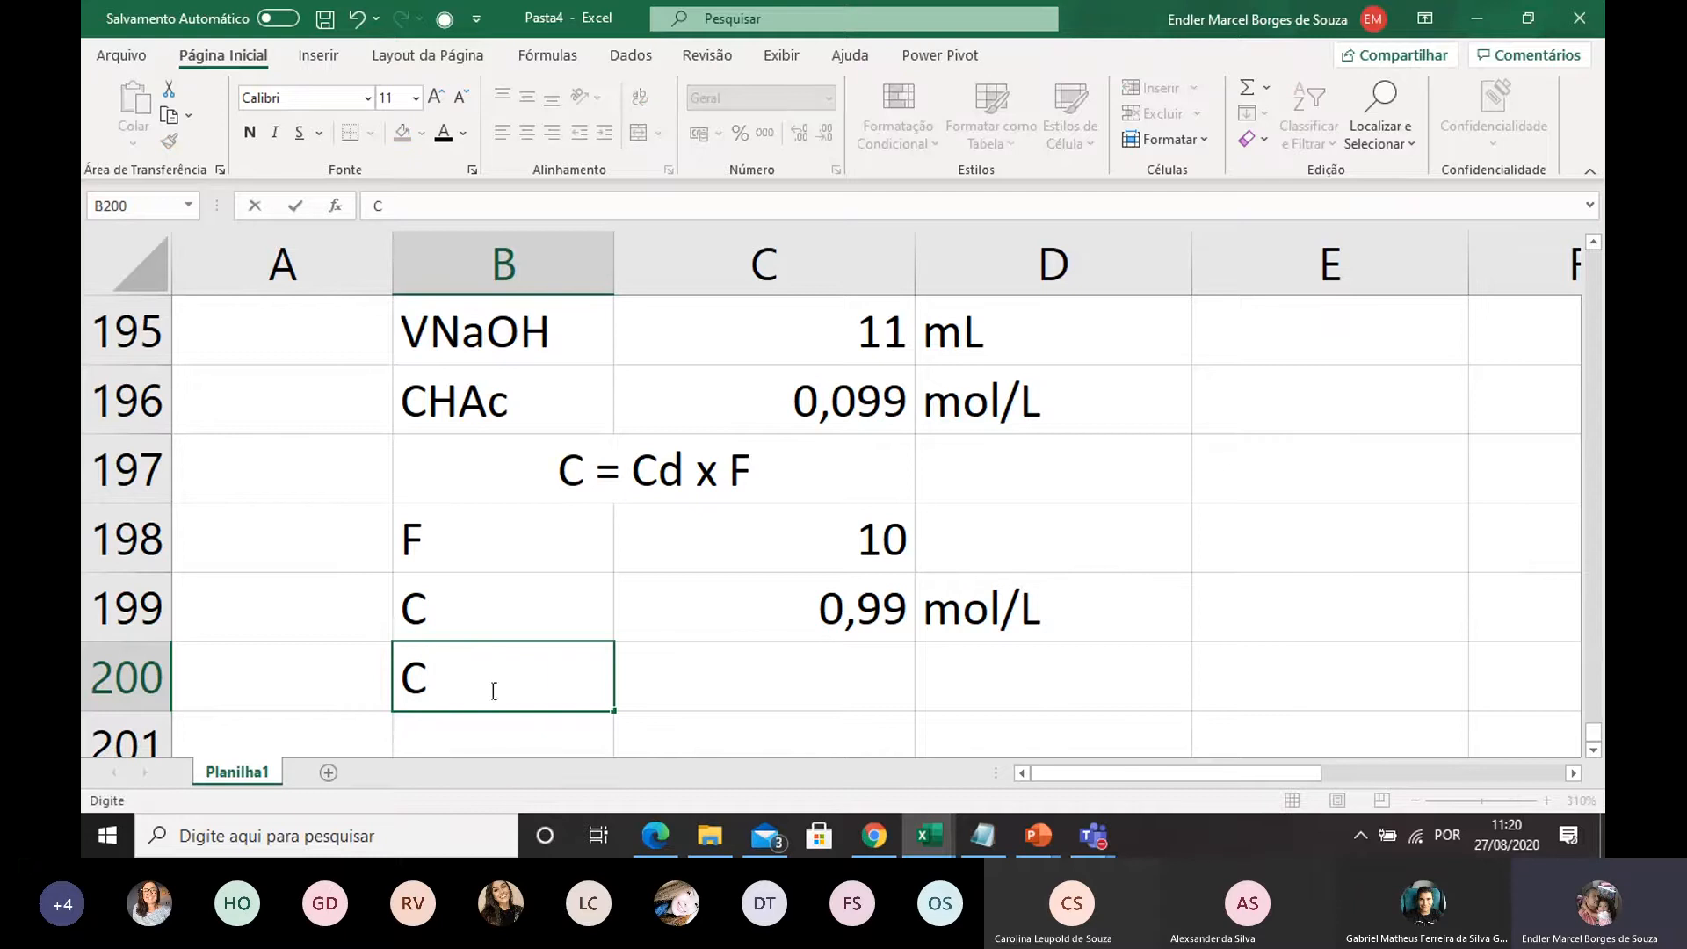
left_click(939, 677)
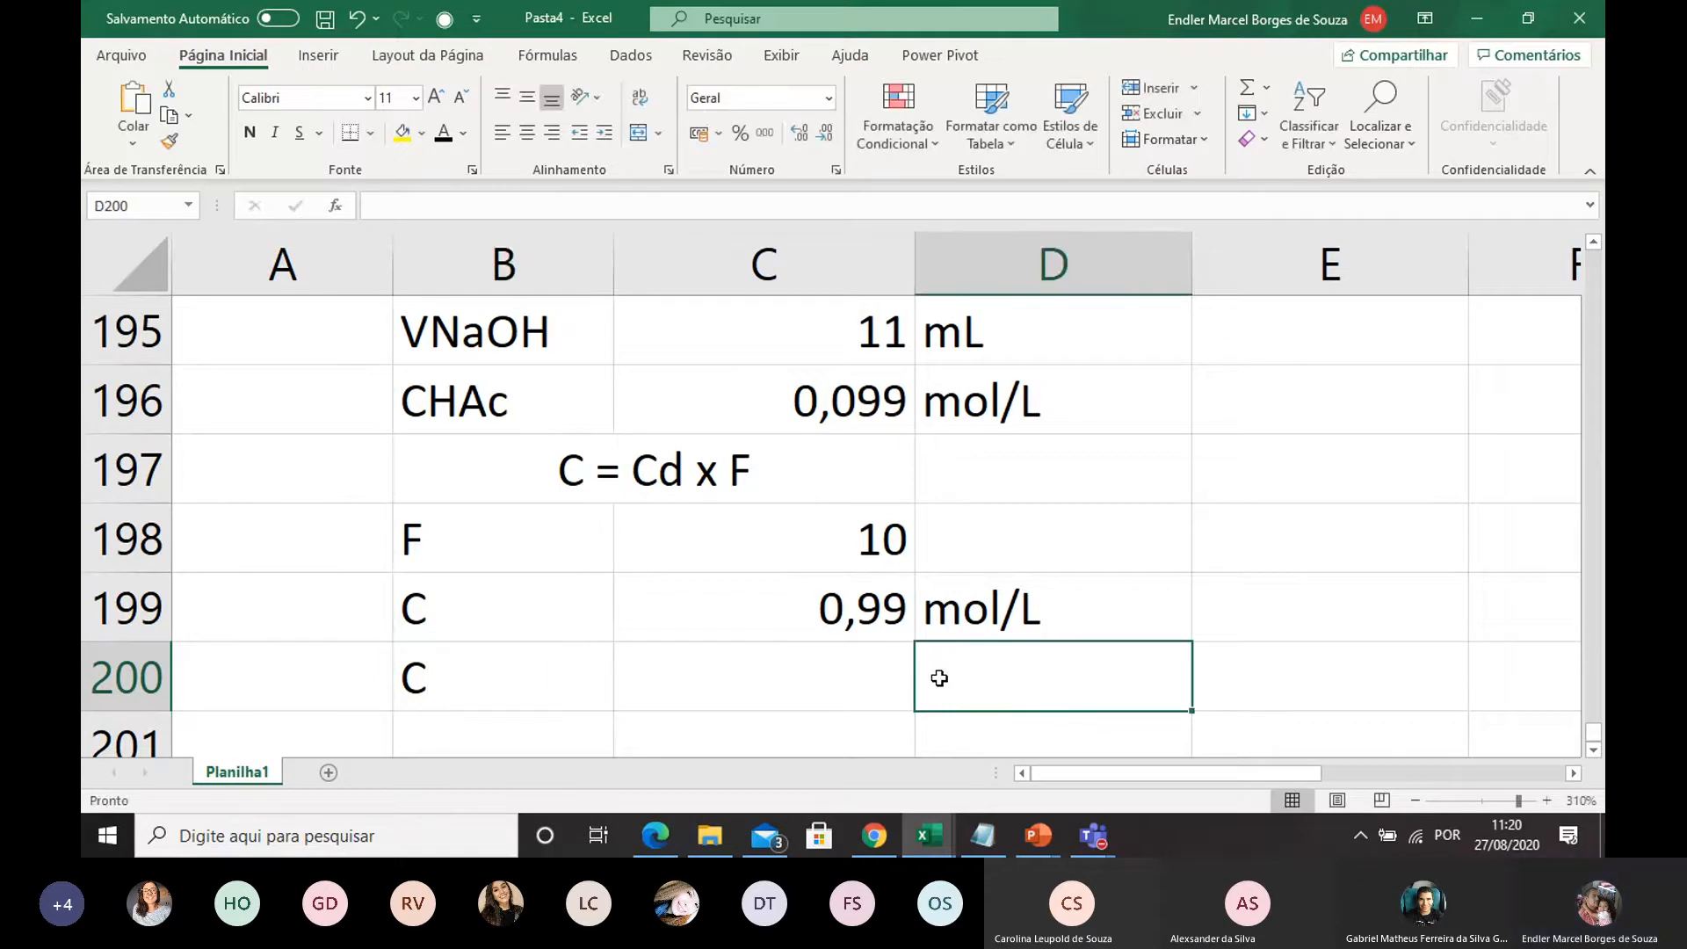
Write the conversion expression C (mol/L) x MM (g/mol) as text in C200
left_click_drag(453, 690, 666, 688)
left_click(703, 690)
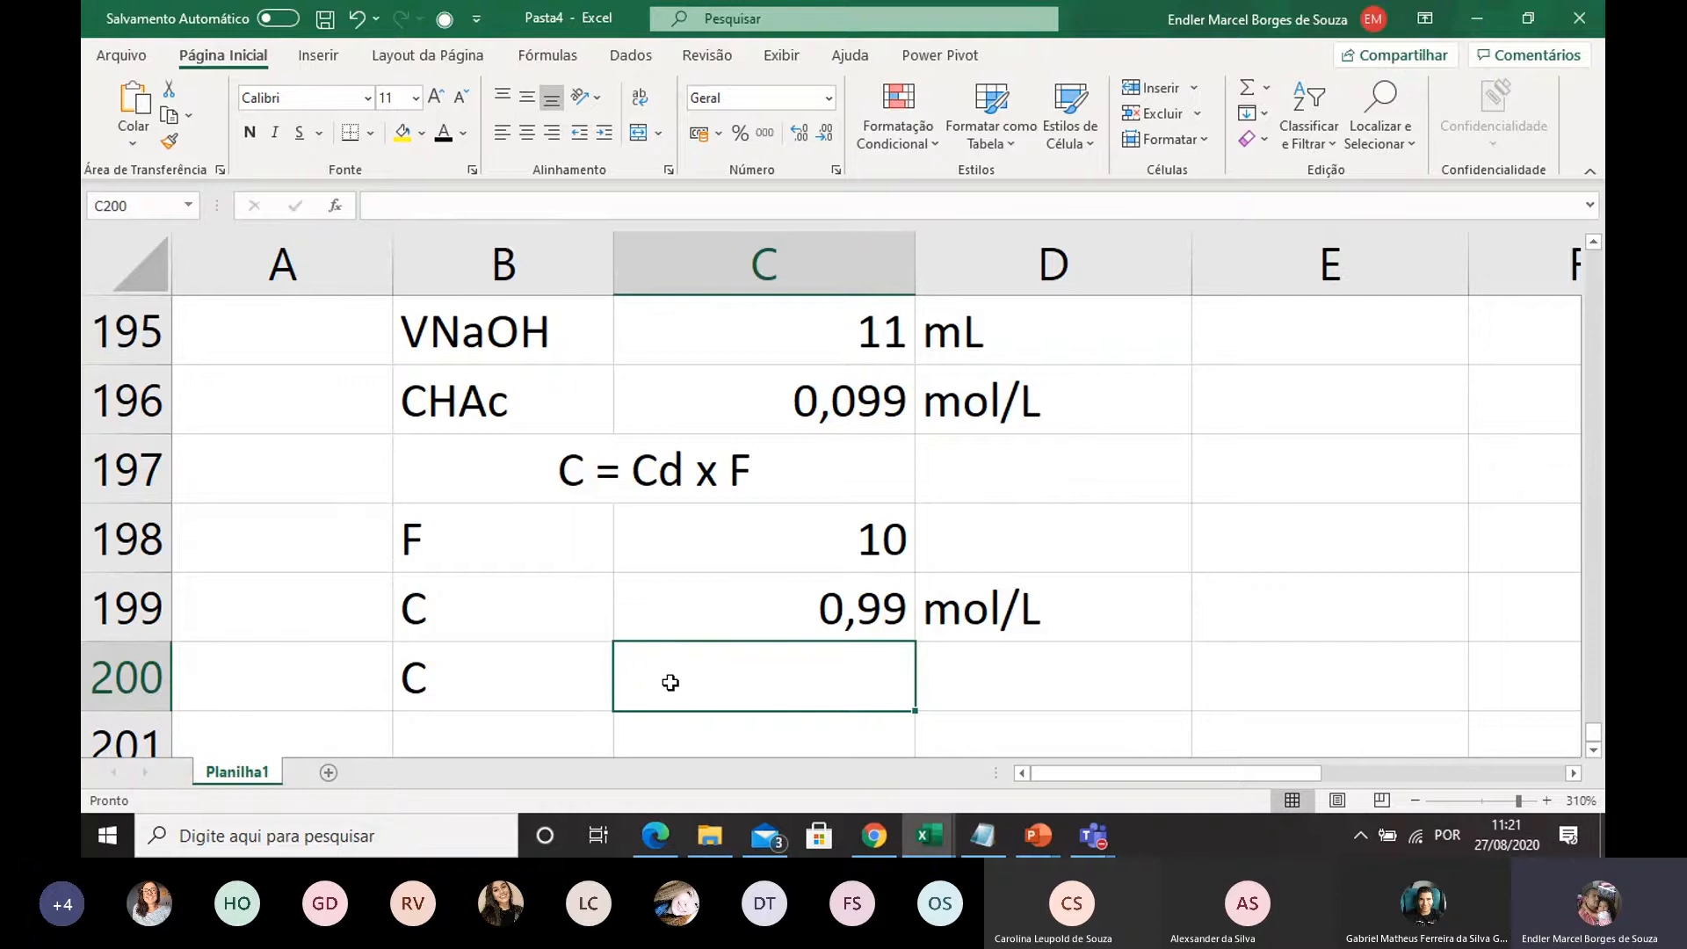
type("C ")
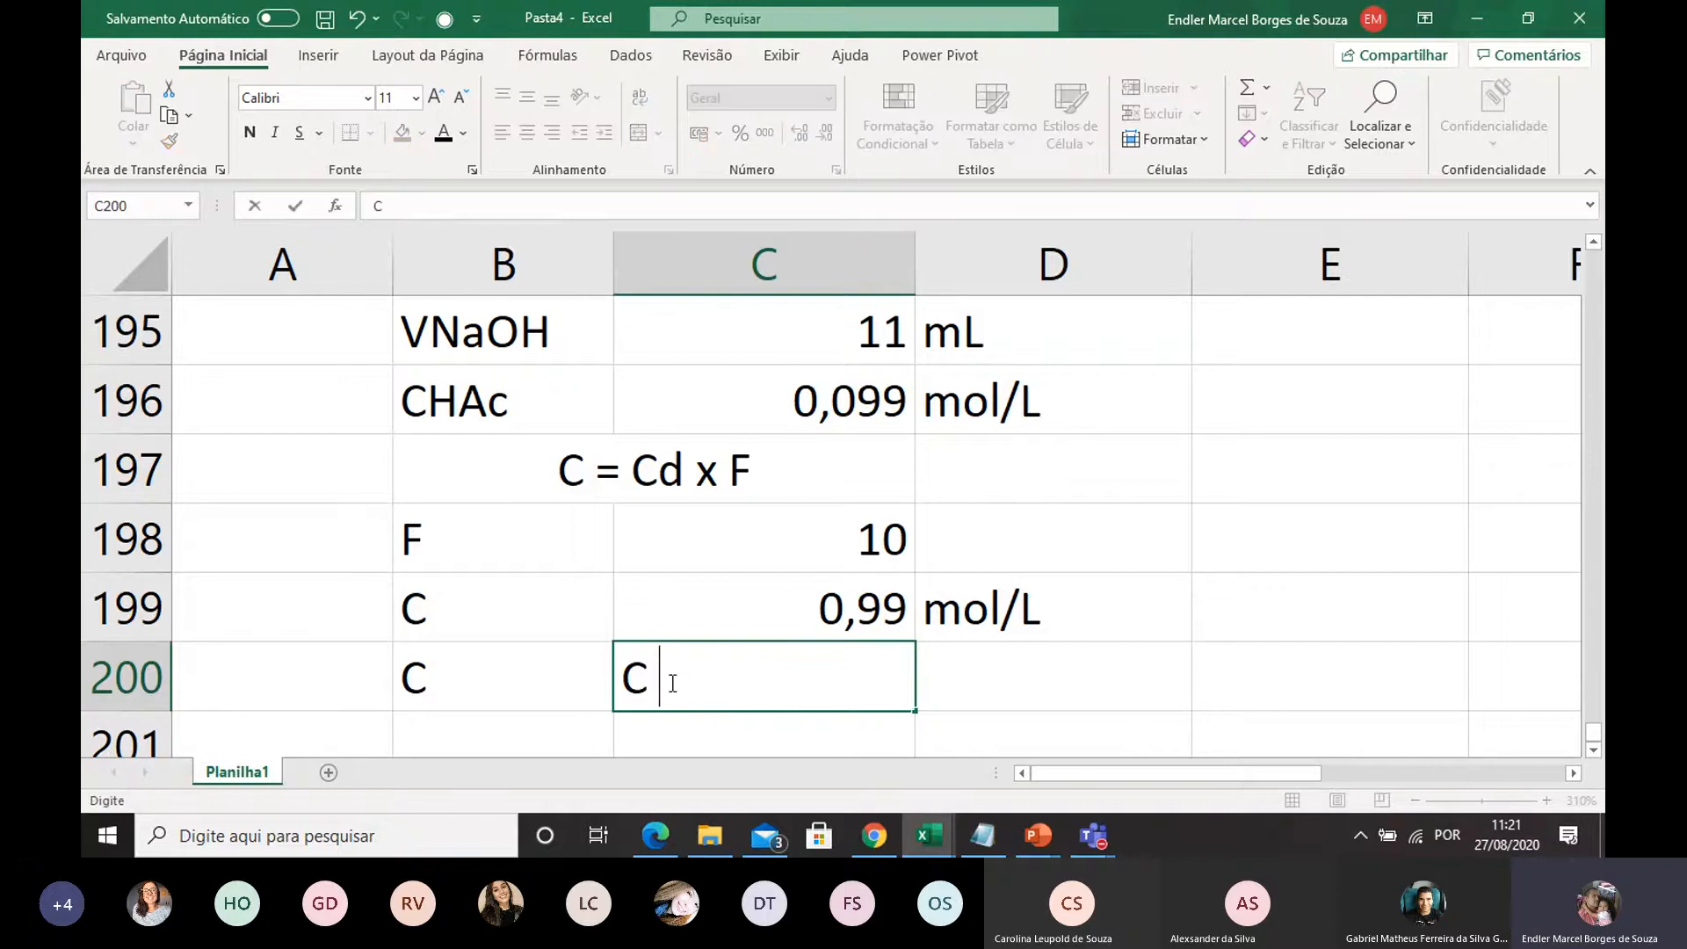
type("(mol/")
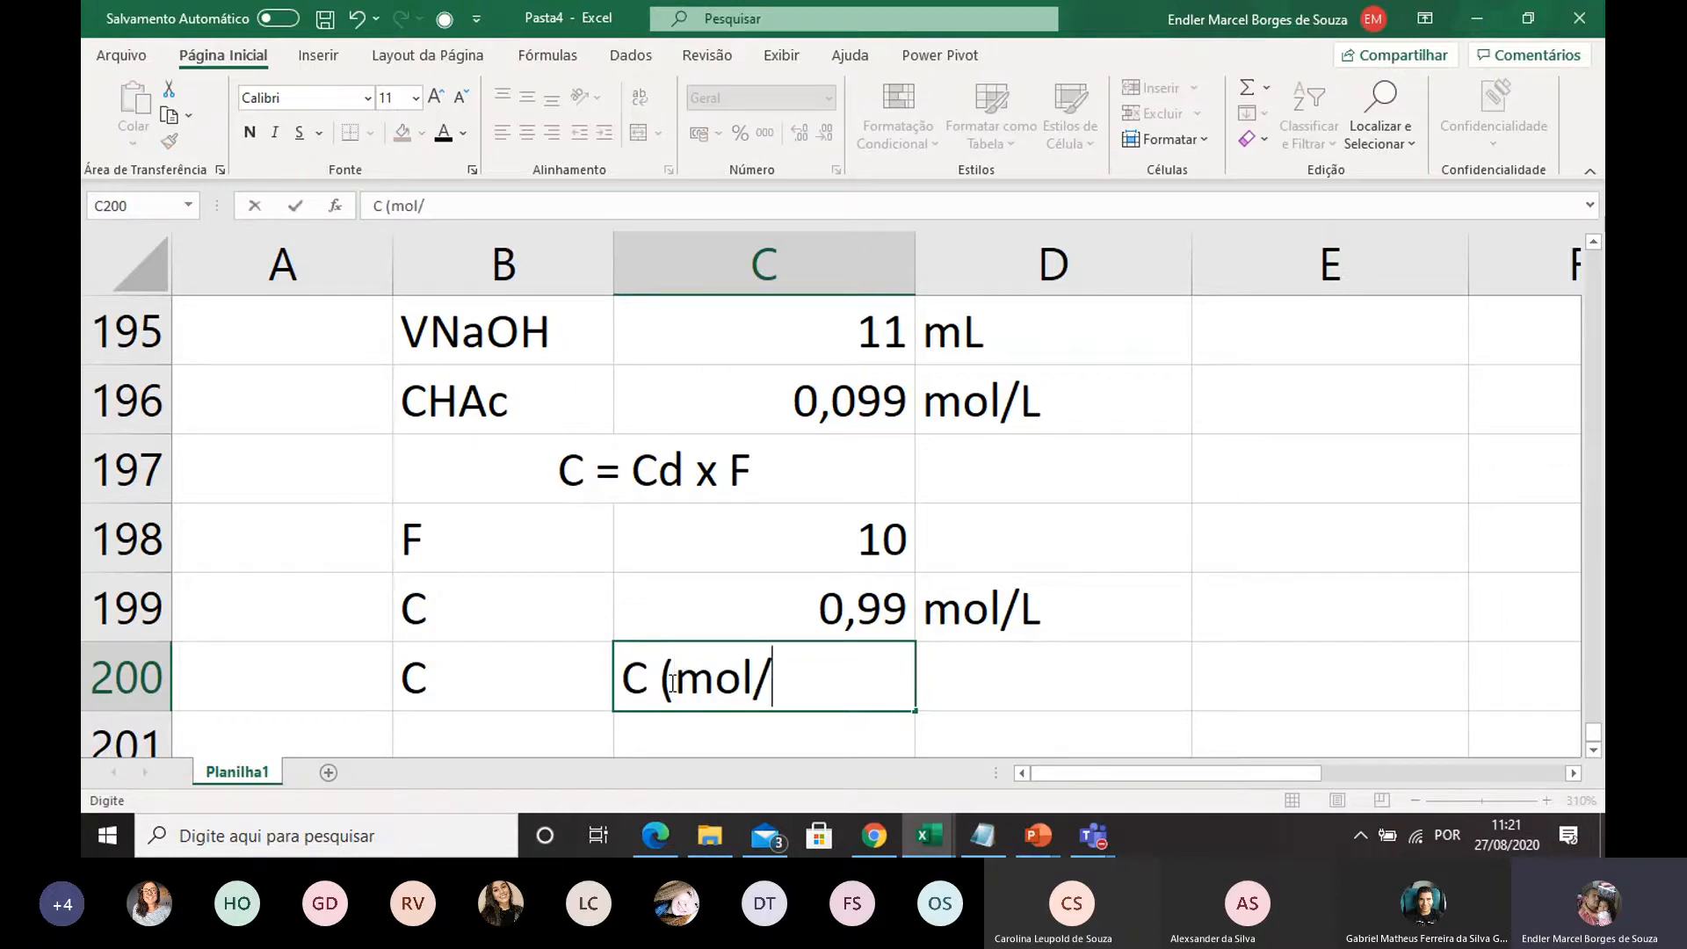
type("L) x ")
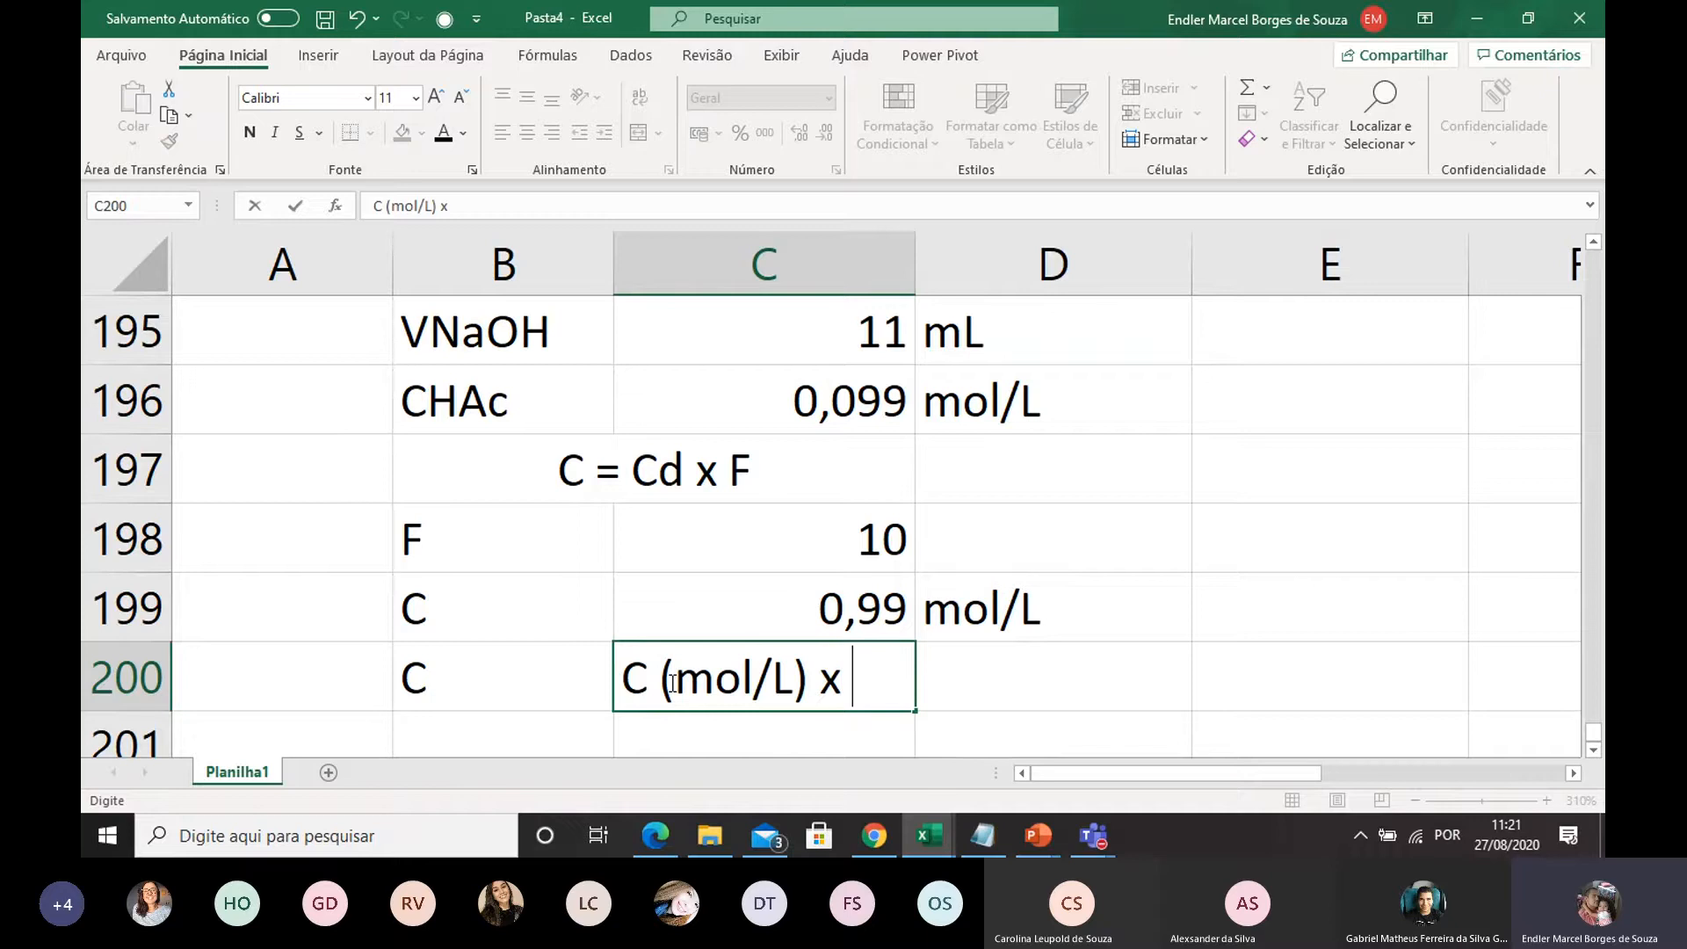
type("MM (")
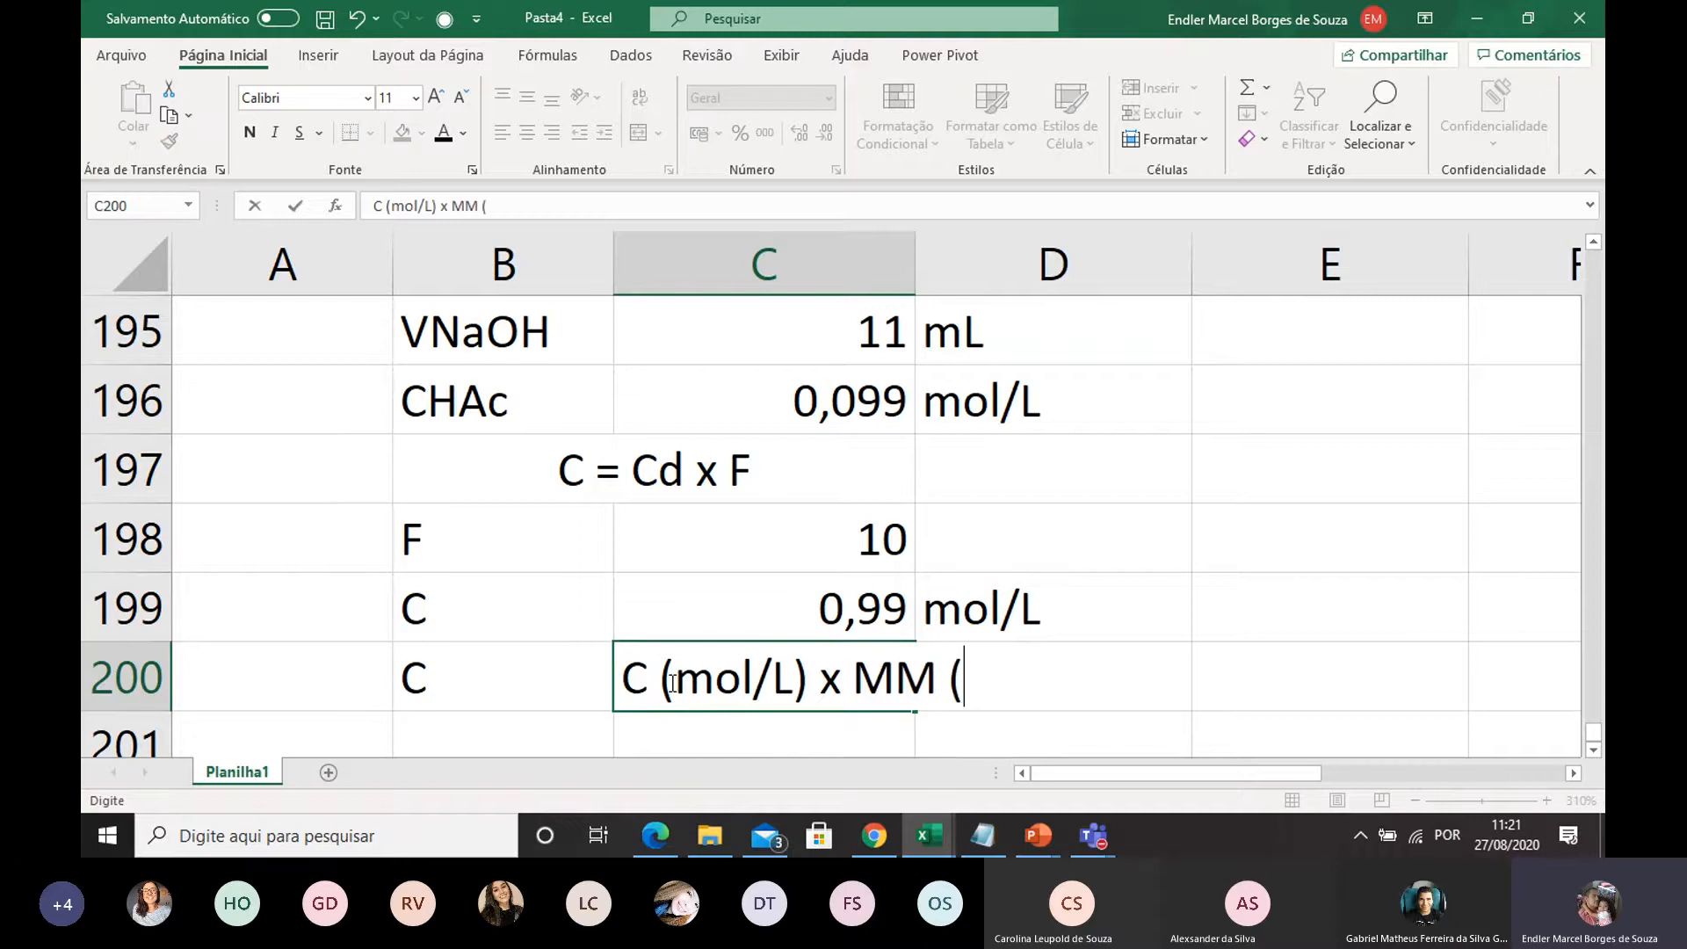
type("g")
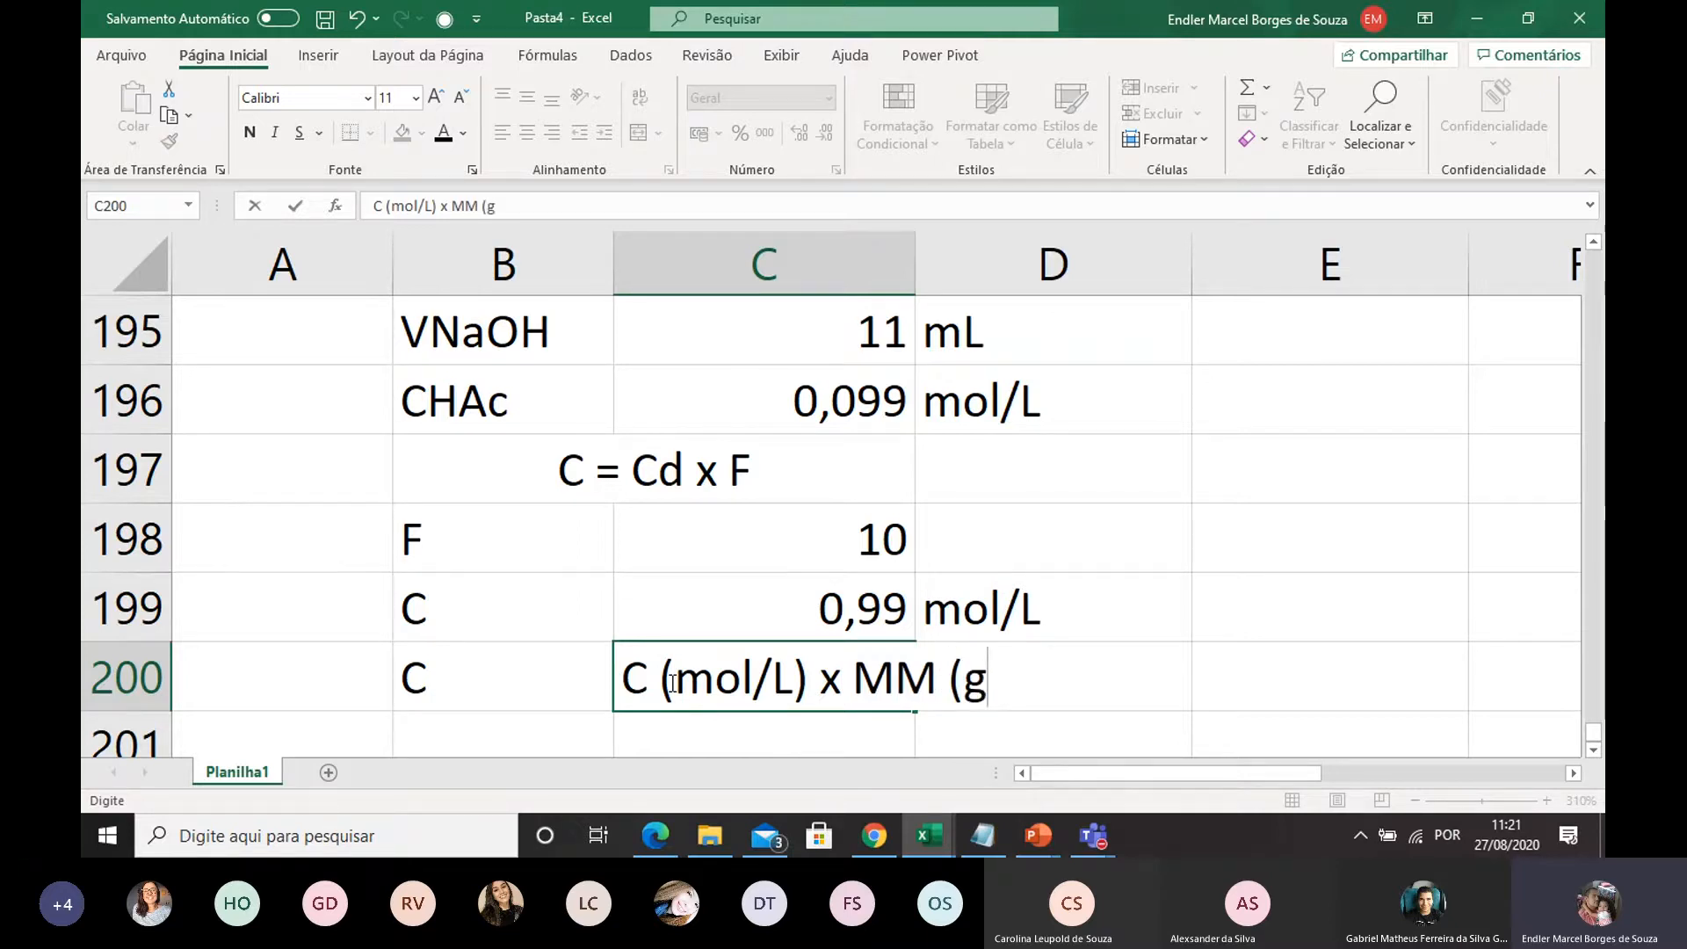
key("BackSpace")
type("/mol")
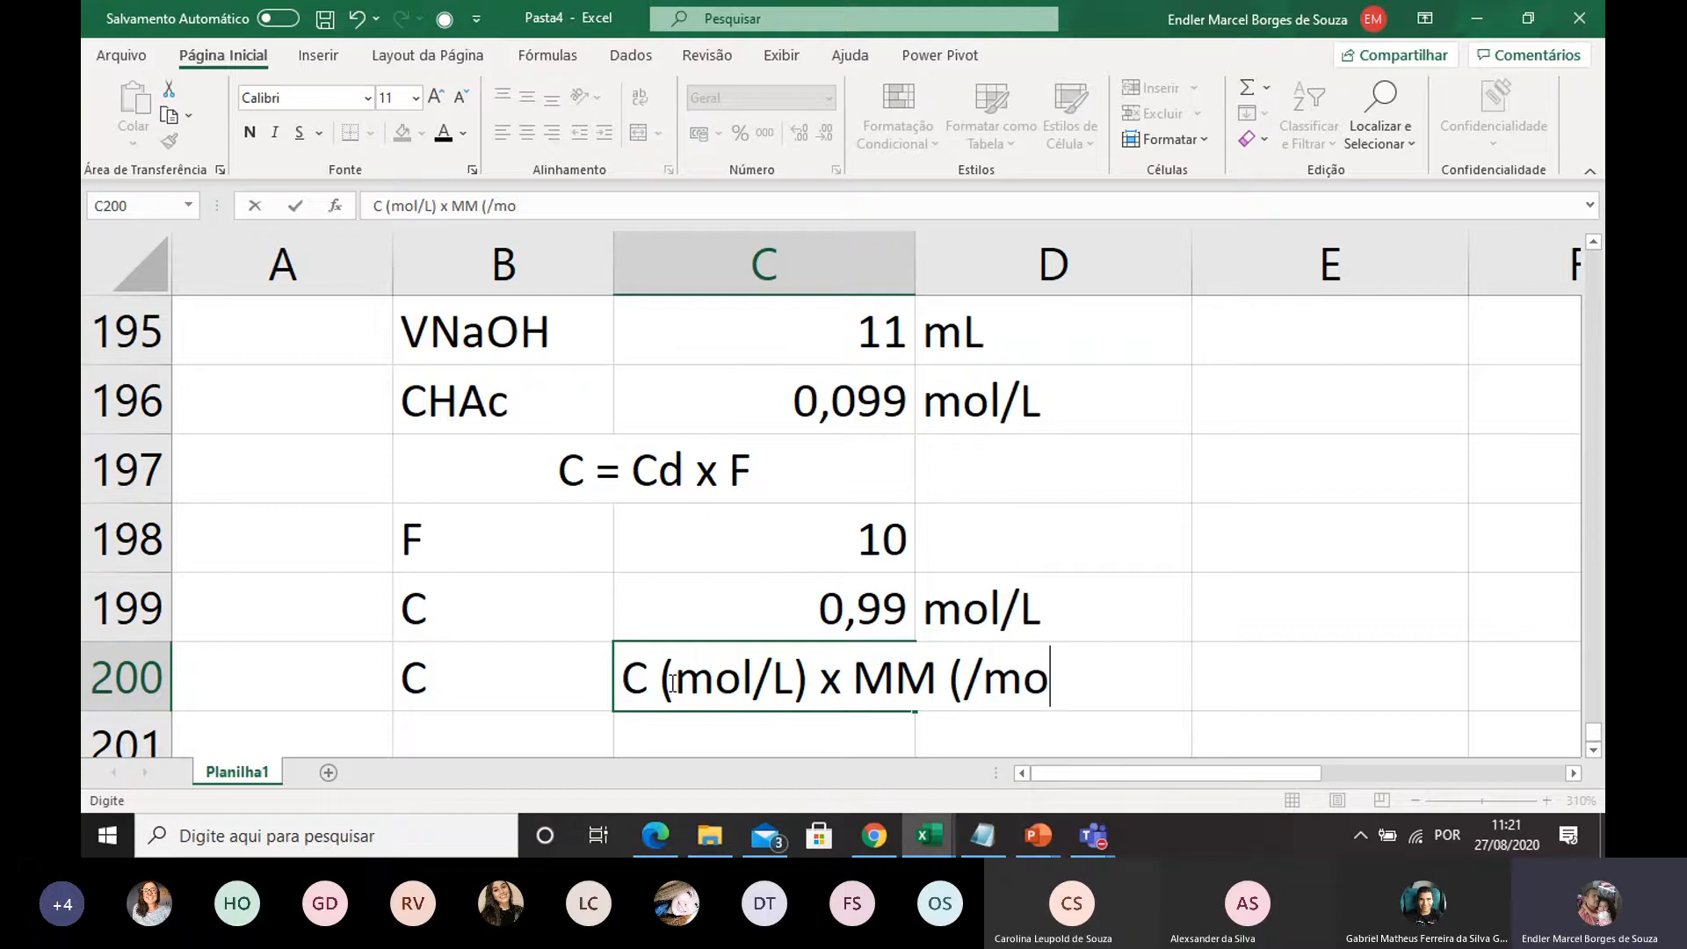
key("BackSpace")
key("BackSpace")
key("BackSpace")
key("BackSpace")
key("BackSpace")
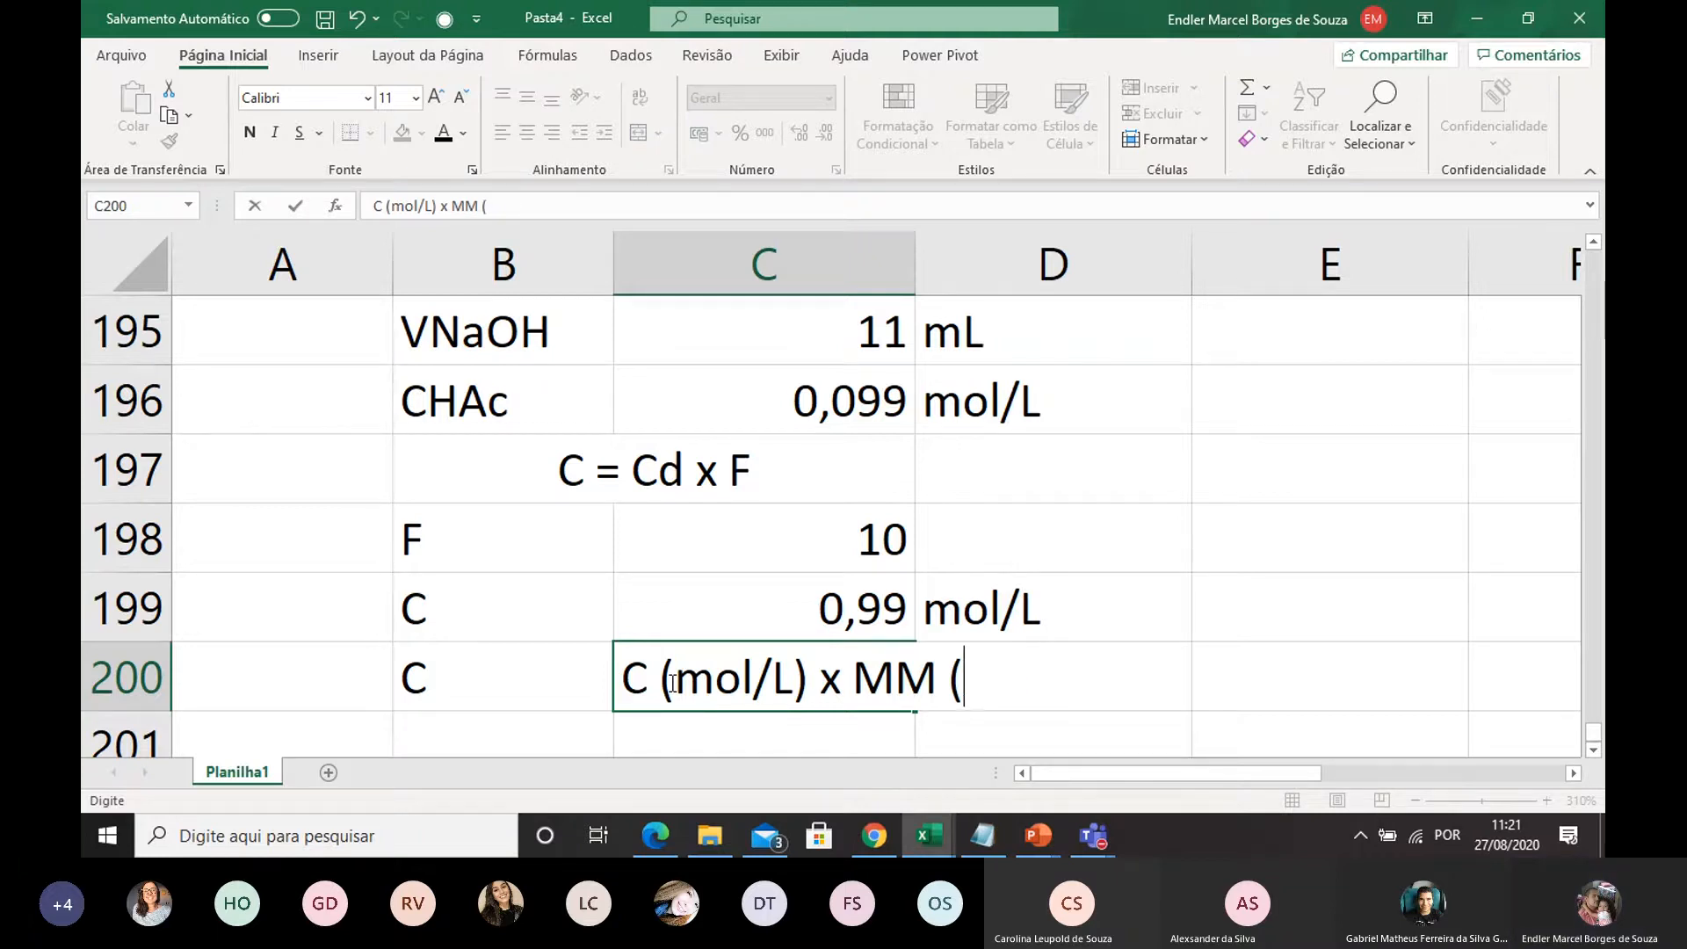
type("(")
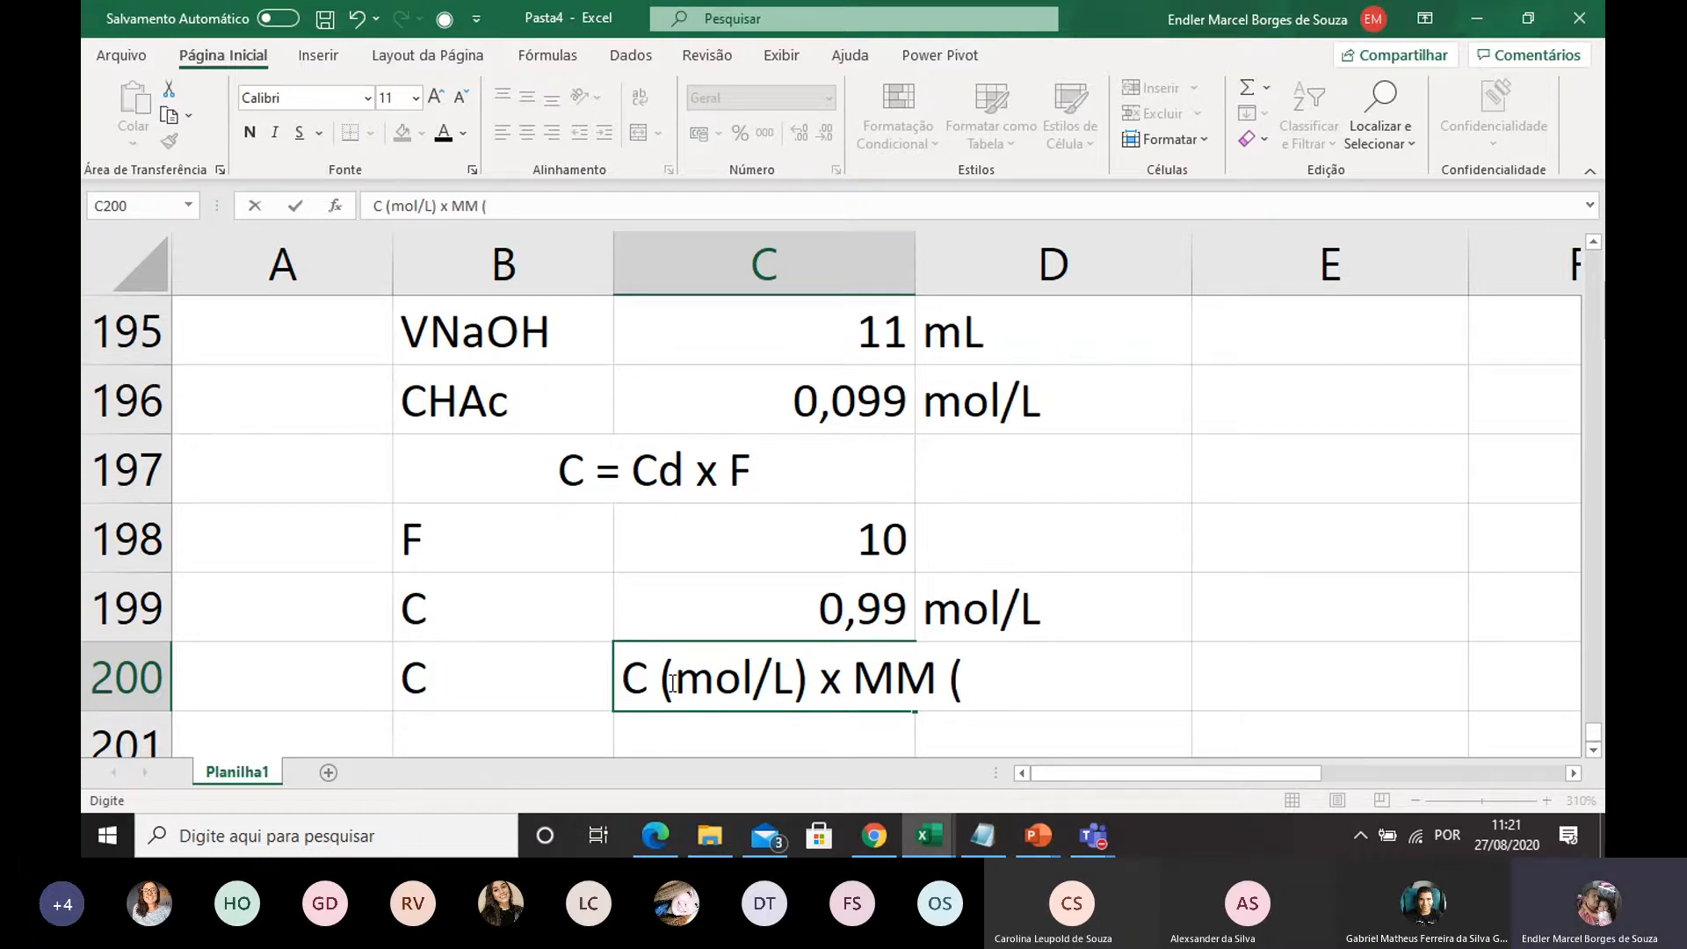
type("g/mol)")
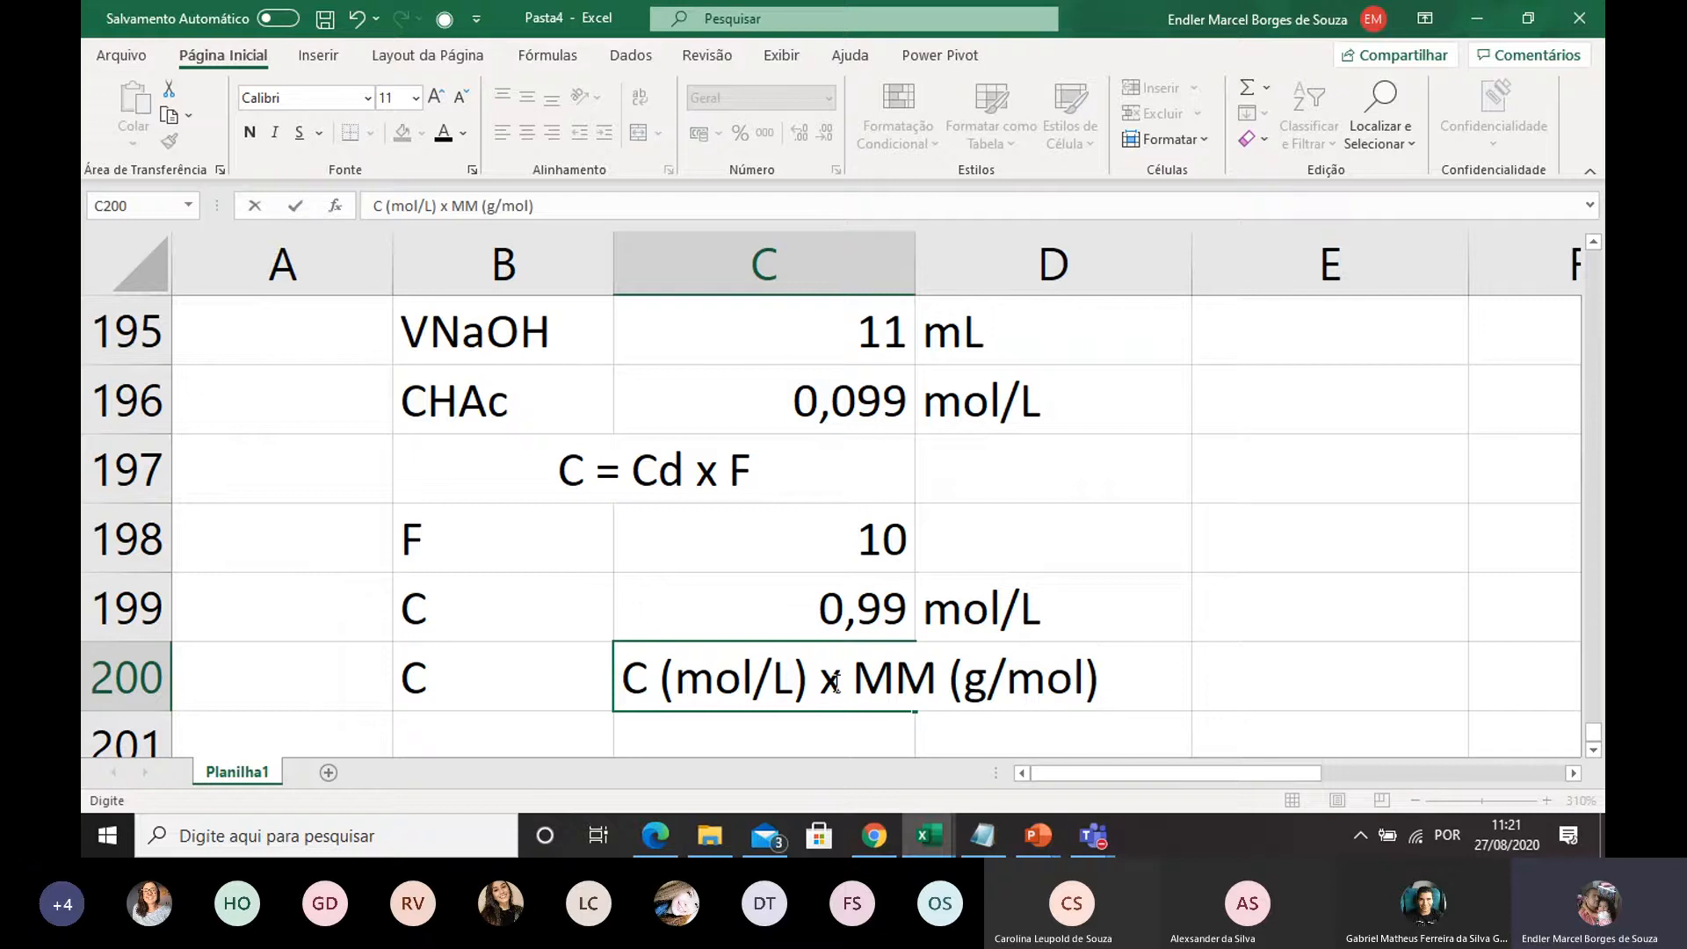
scroll(813, 619, "down", 1)
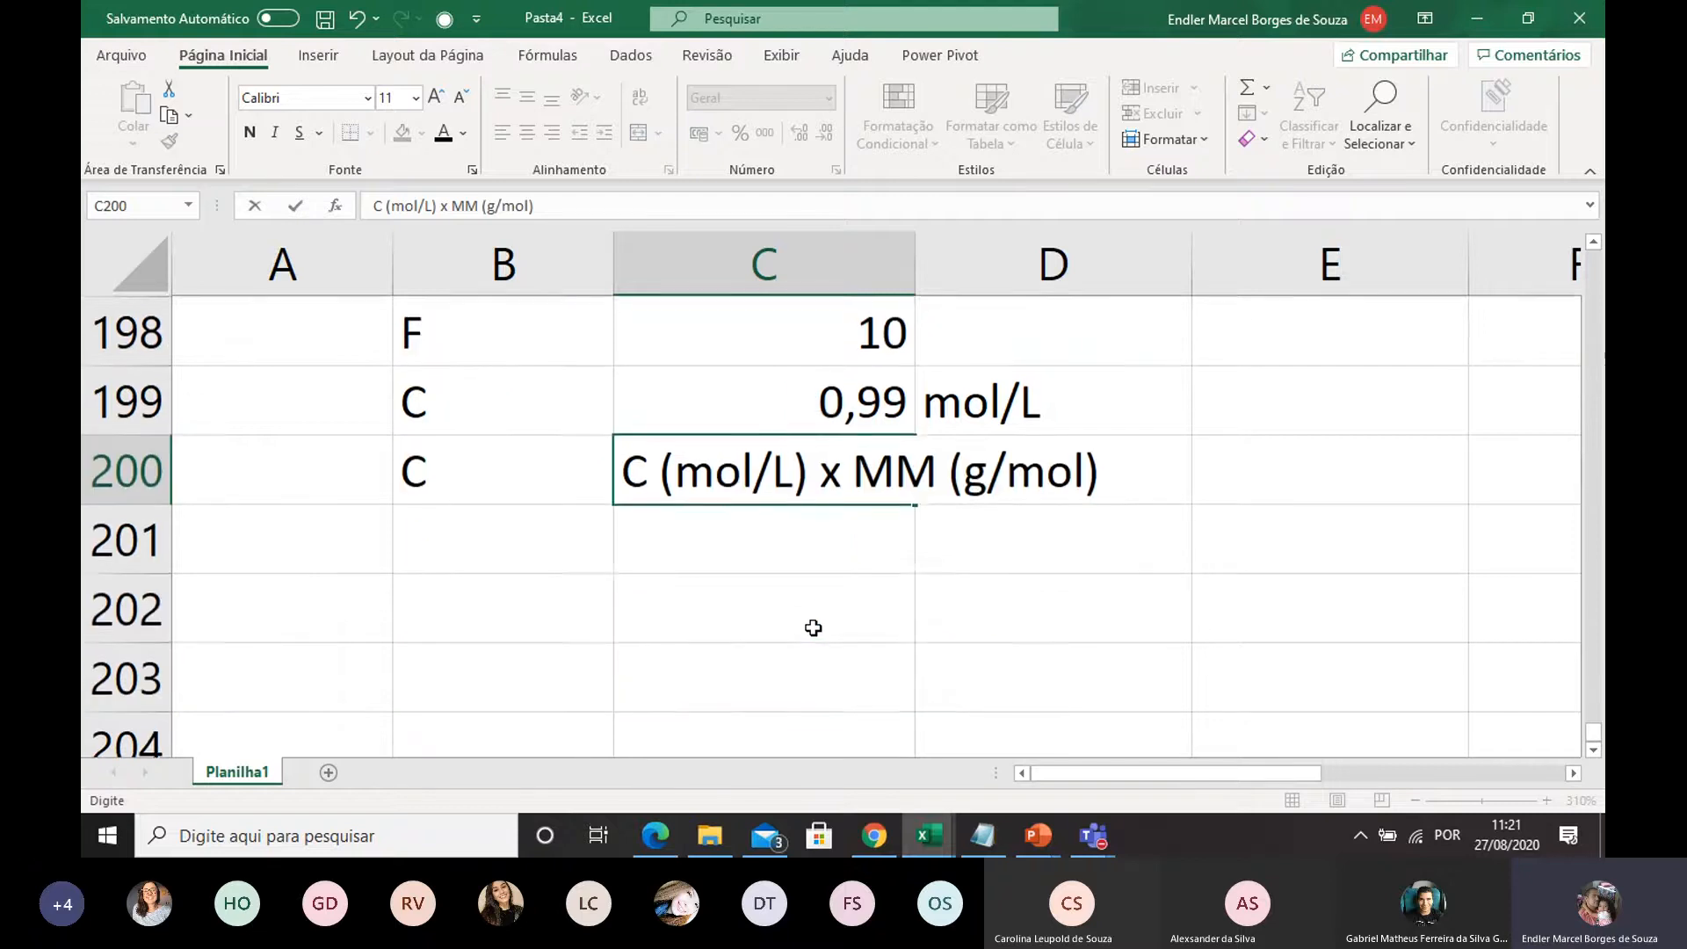
left_click(810, 617)
Enter the labels C in B201 and MM in B202 below the conversion expression
left_click(524, 543)
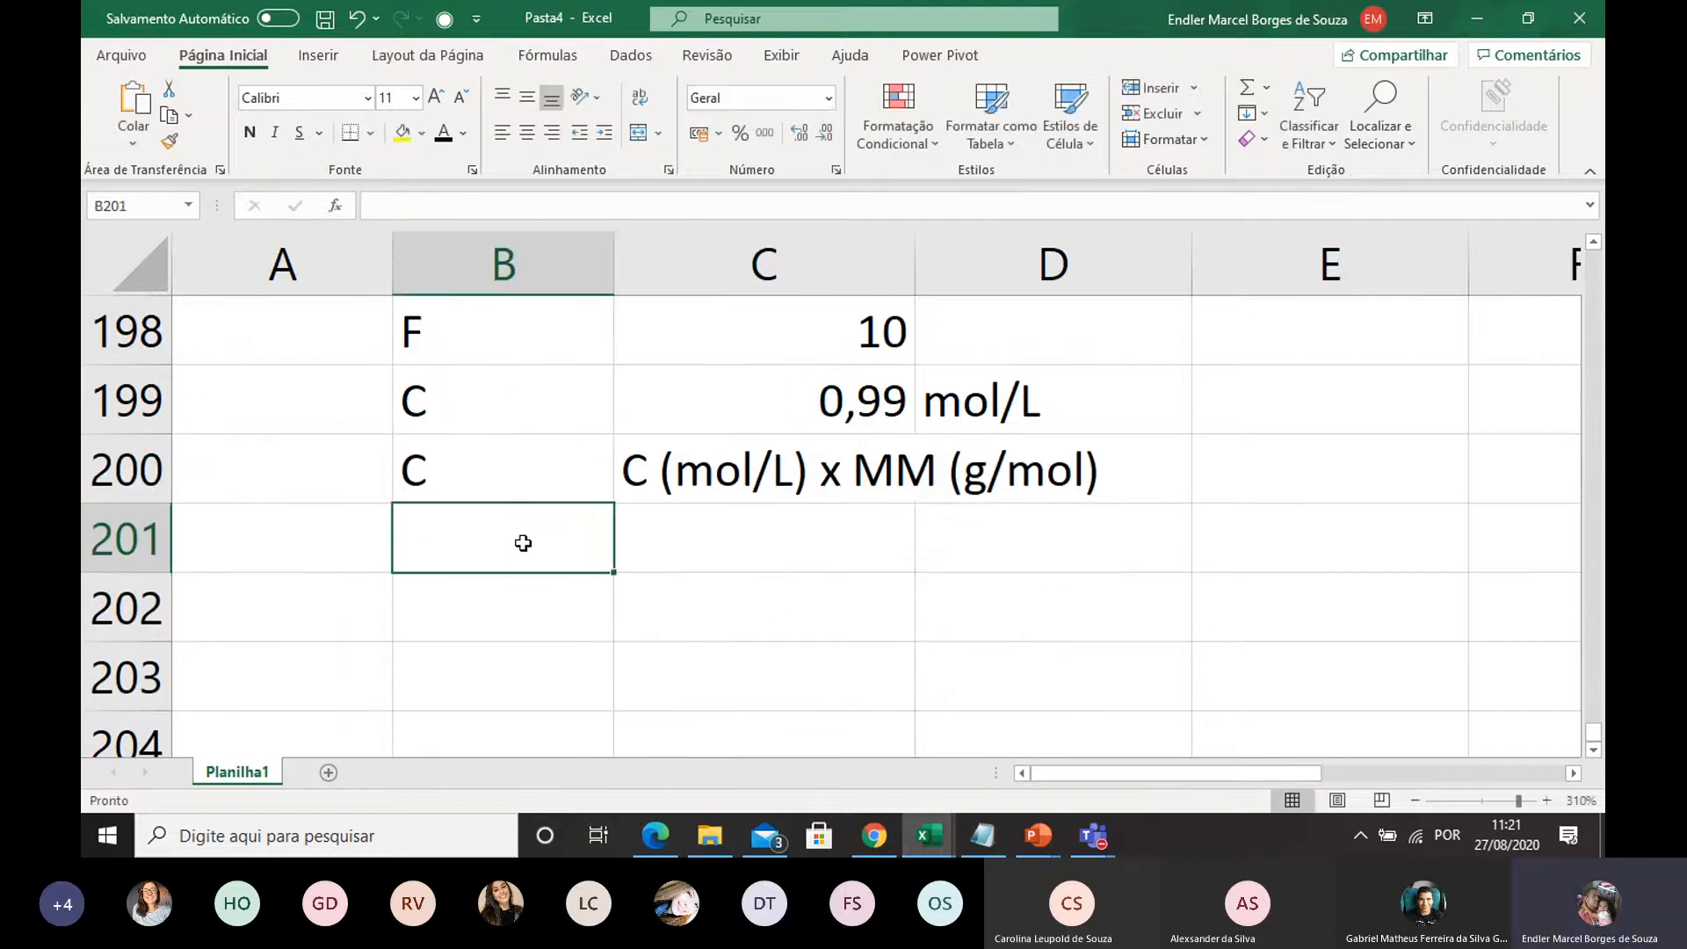
type("C")
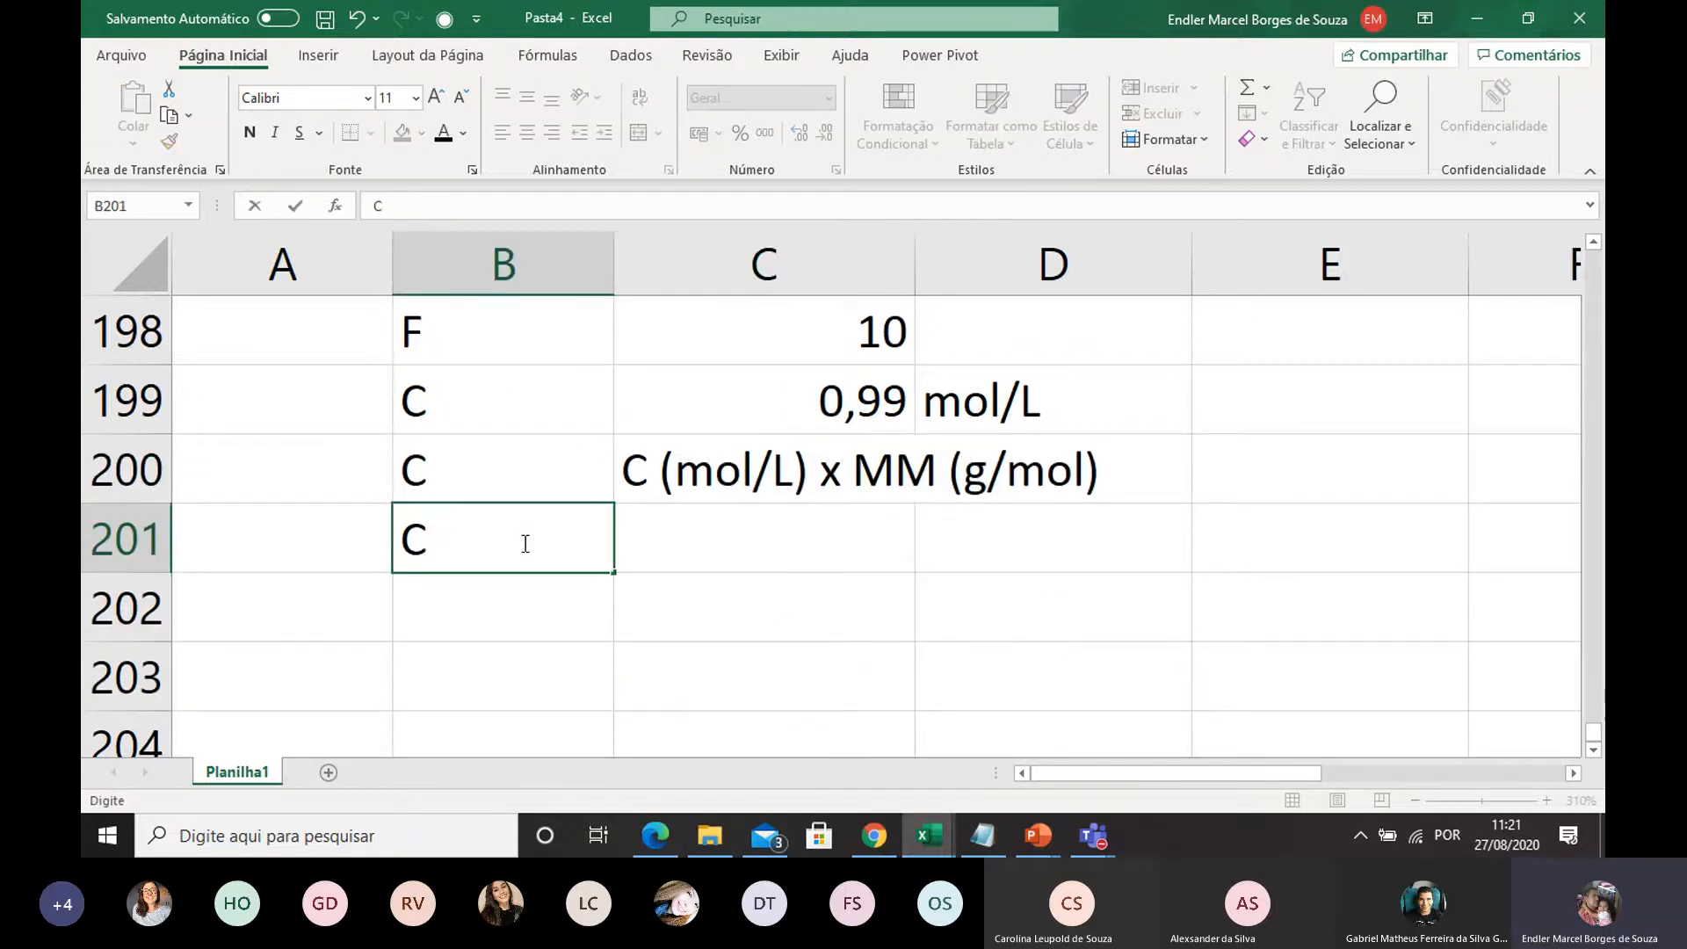
left_click(734, 547)
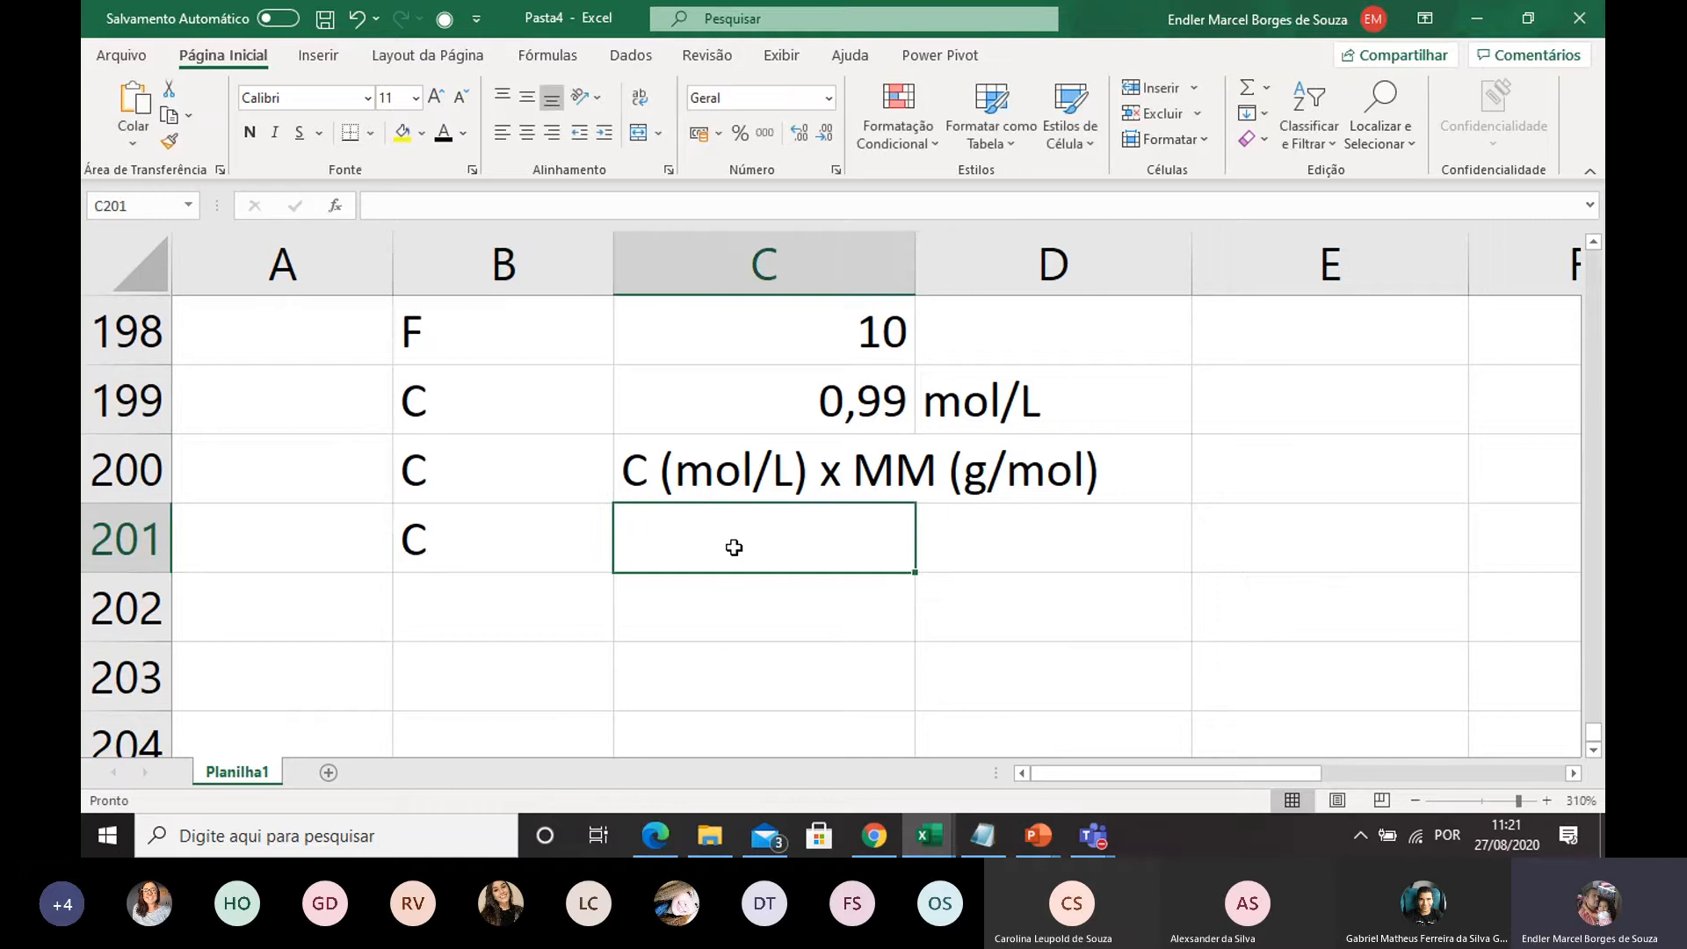
double_click(513, 635)
type("MM")
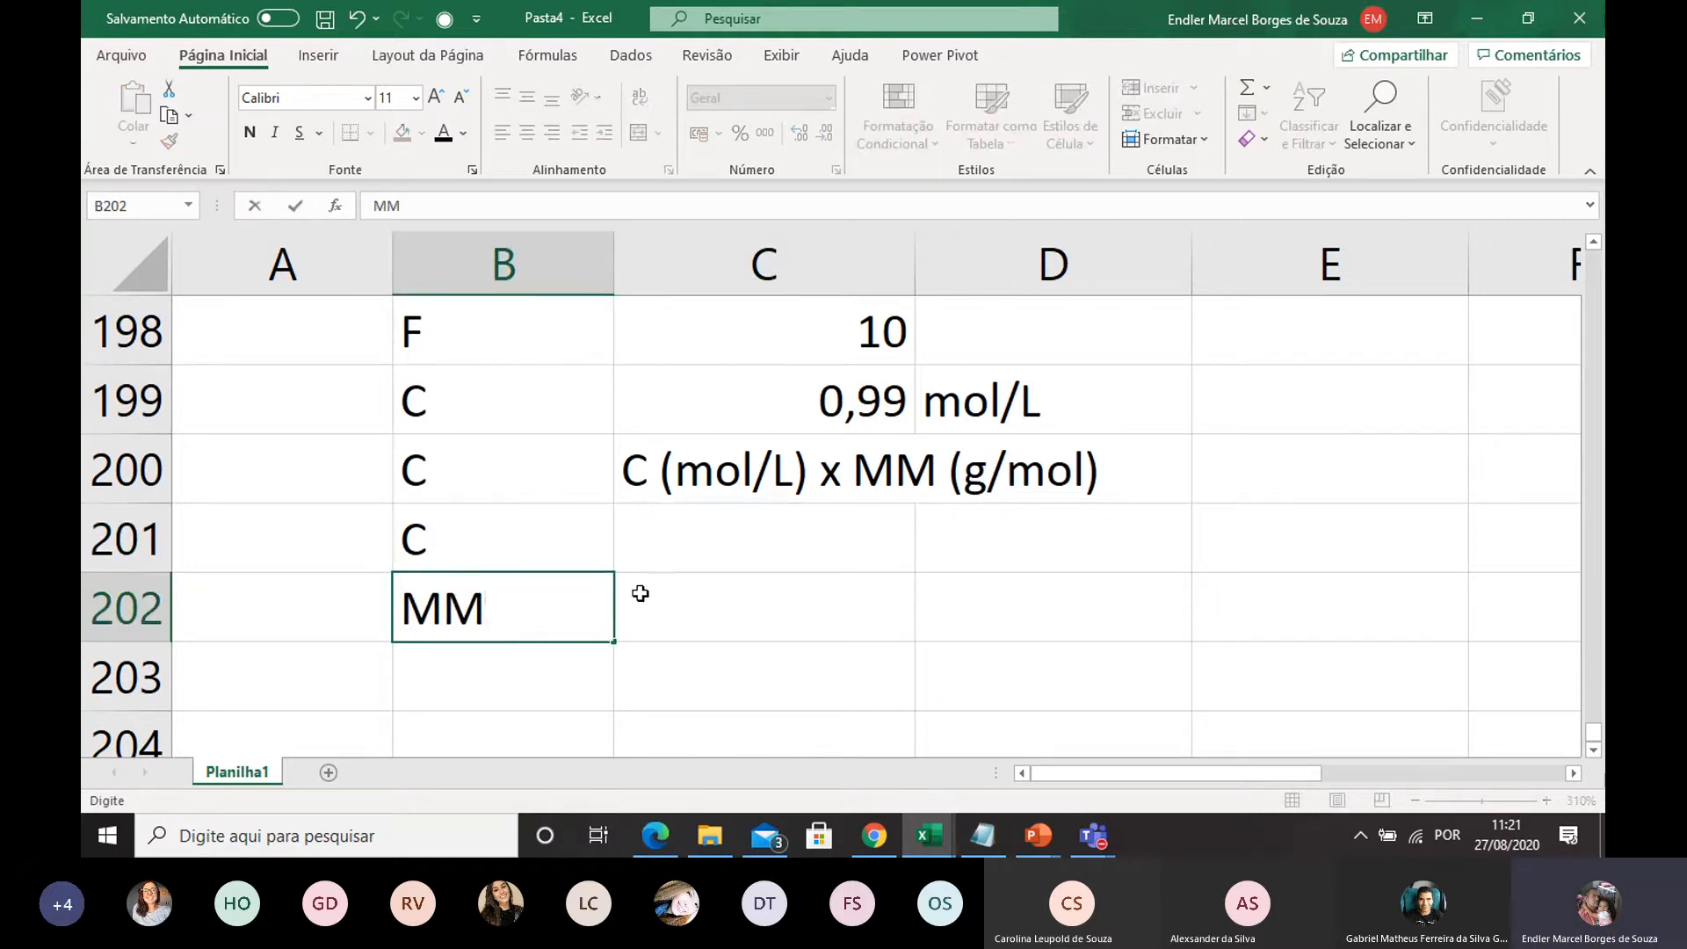
Enter the acetic acid formula CH3CO2H in C202, beside the MM label
left_click(680, 588)
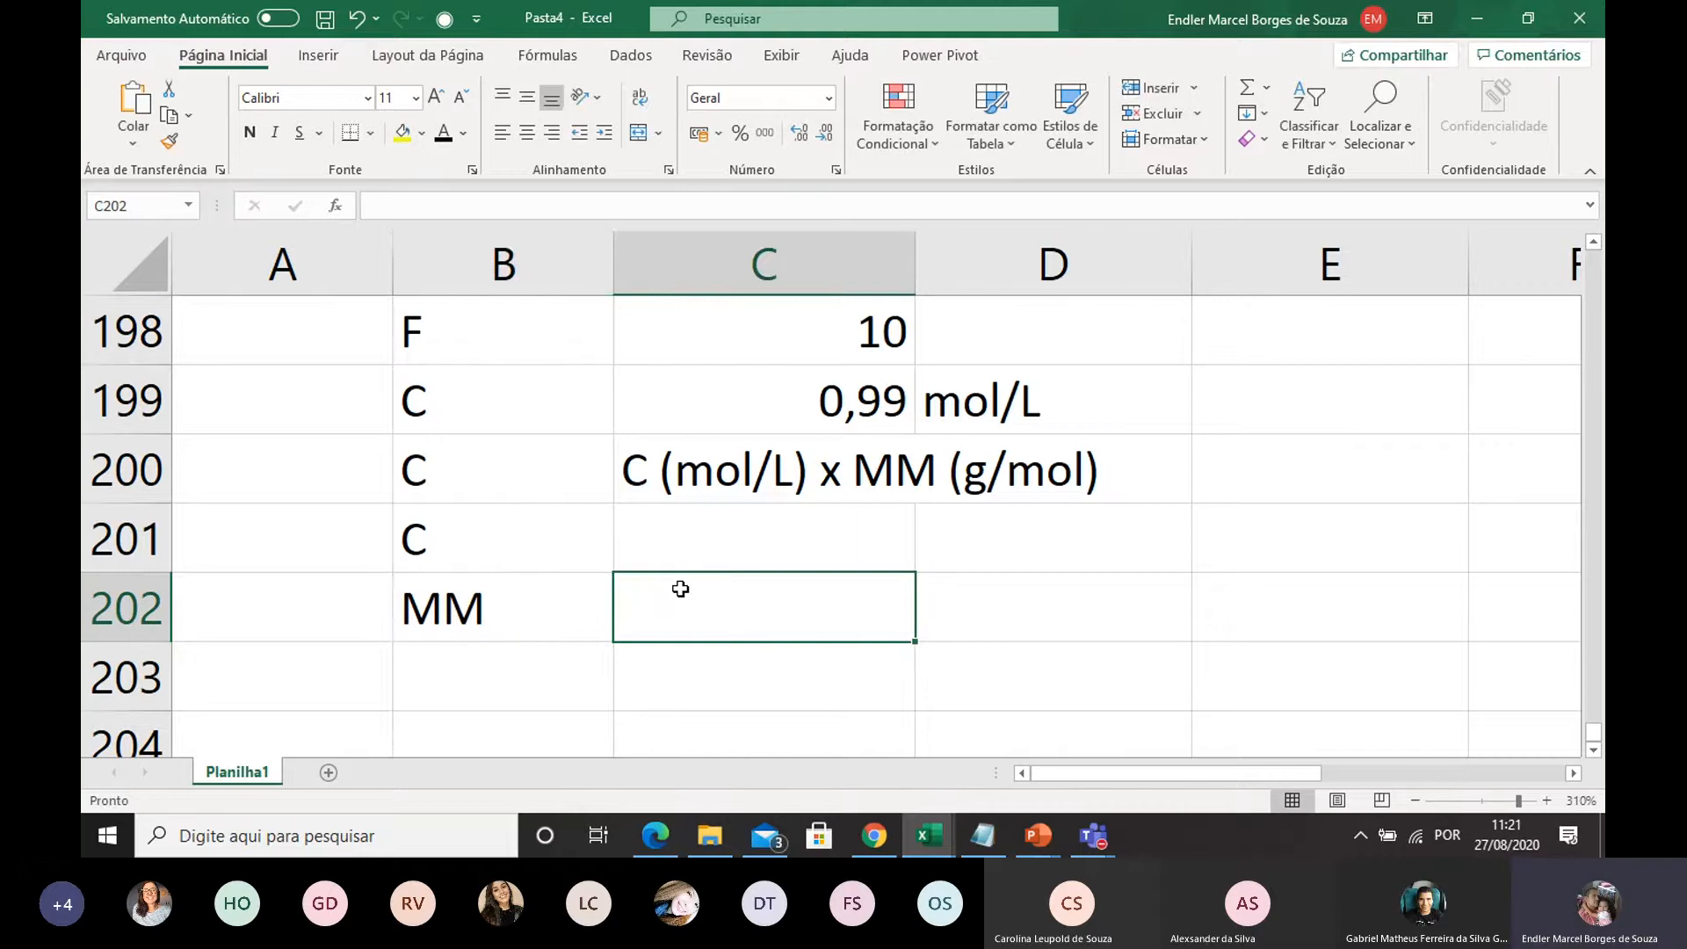
type("C")
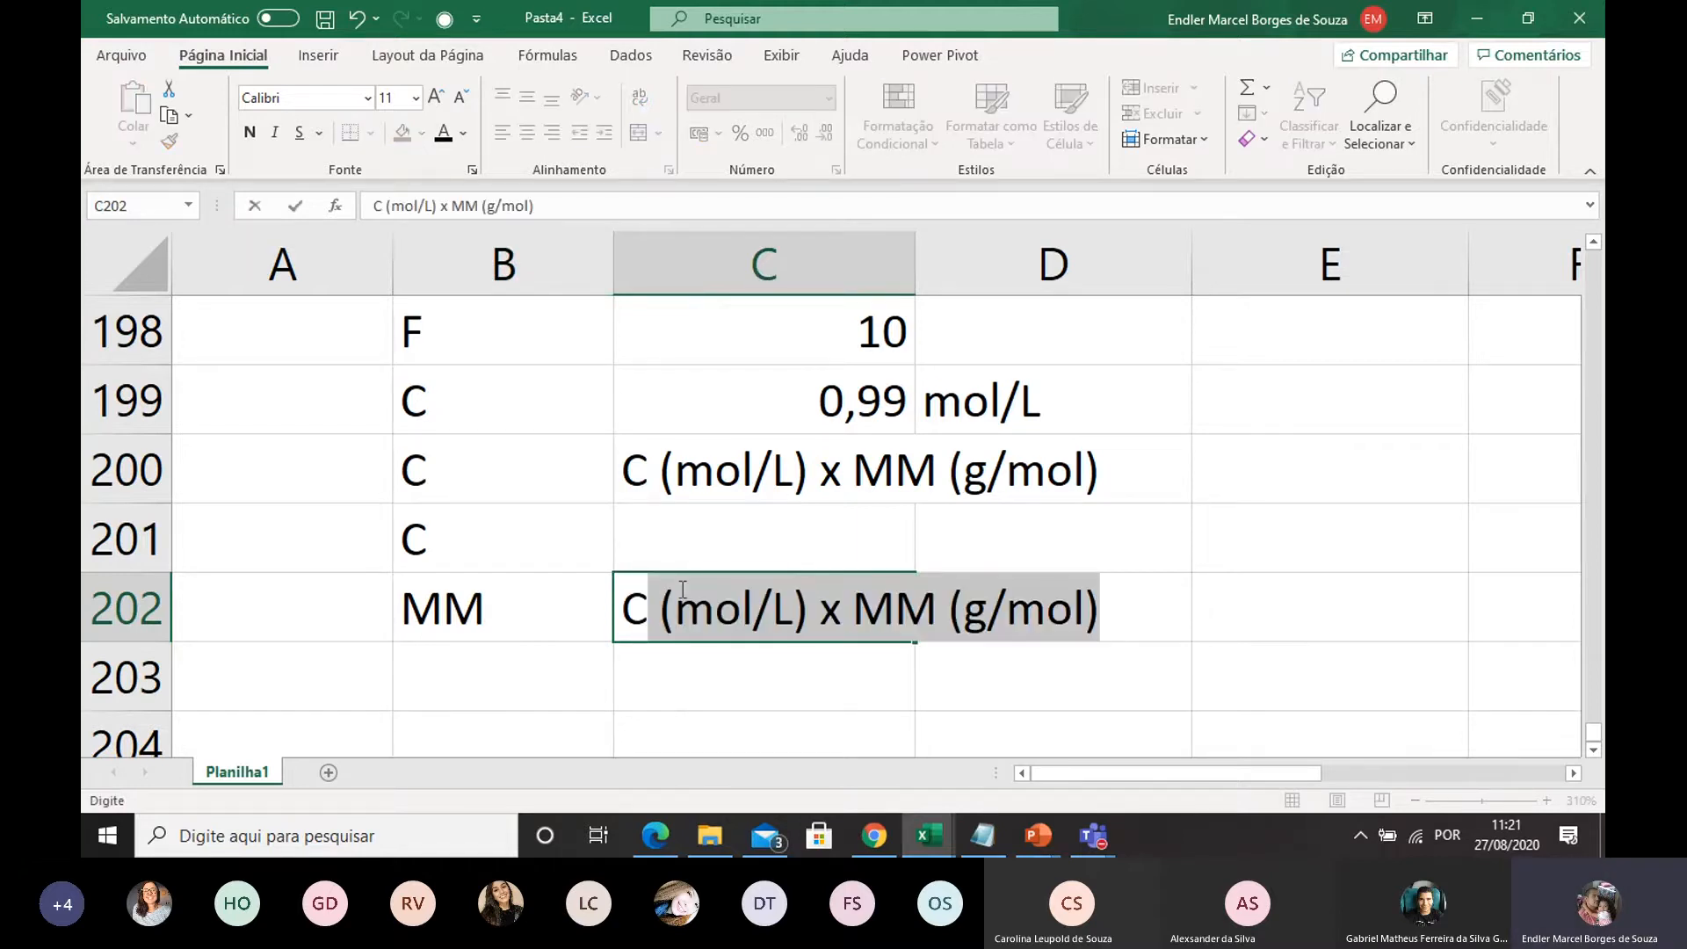
key("BackSpace")
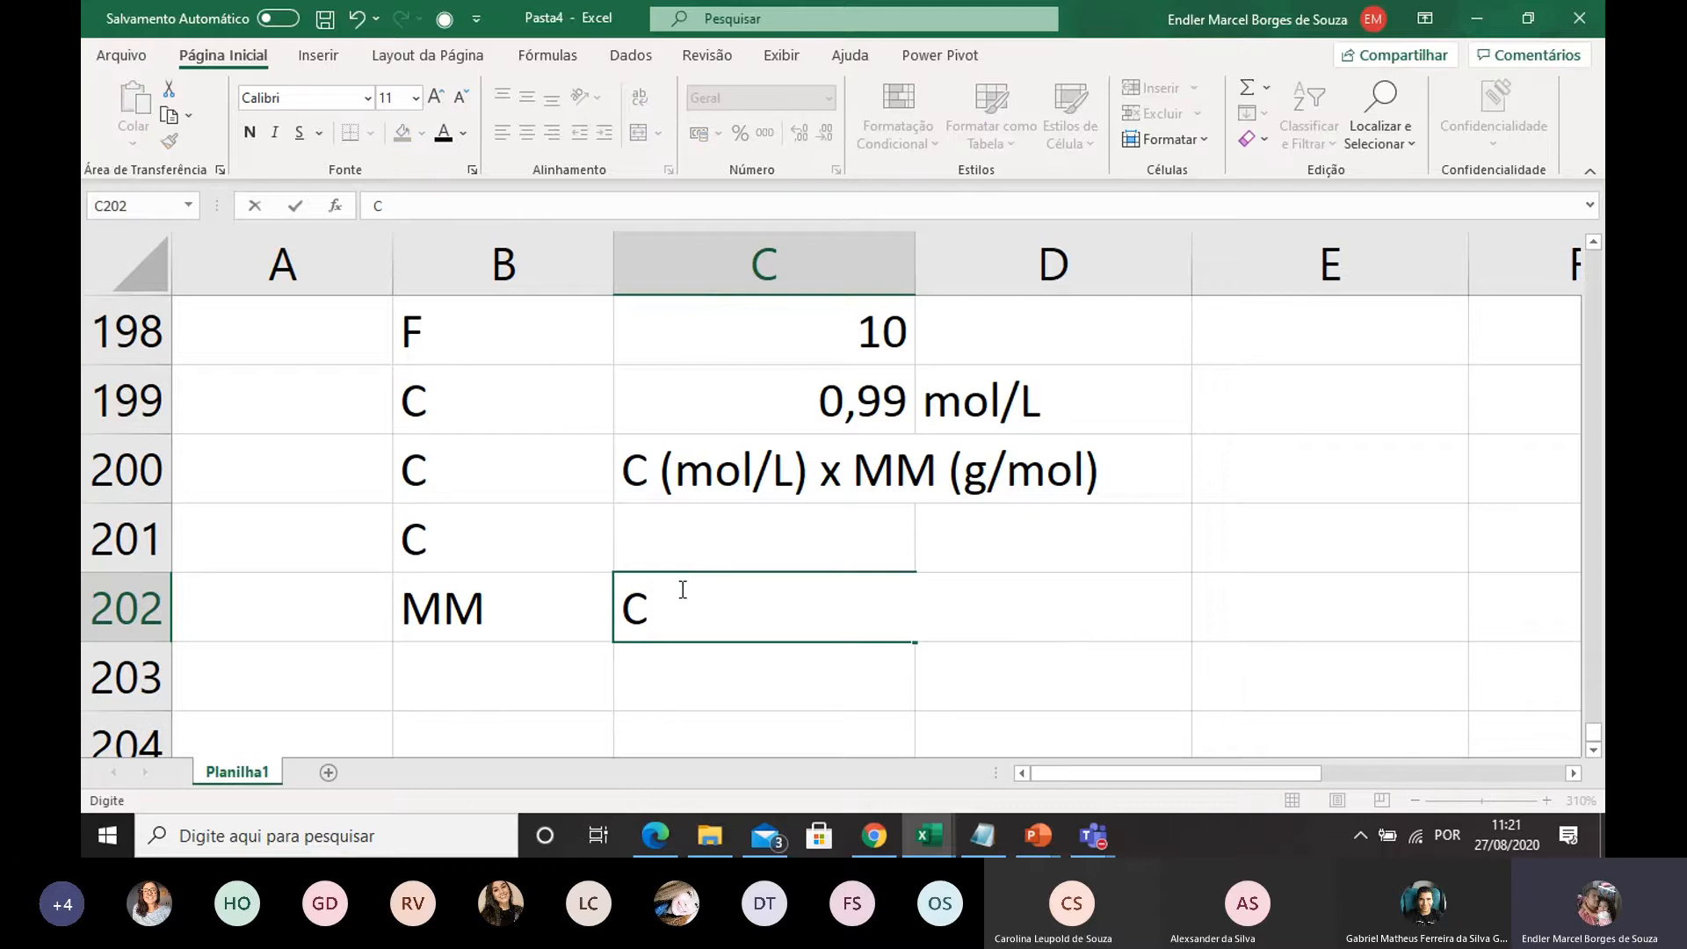
type("H33")
key("BackSpace")
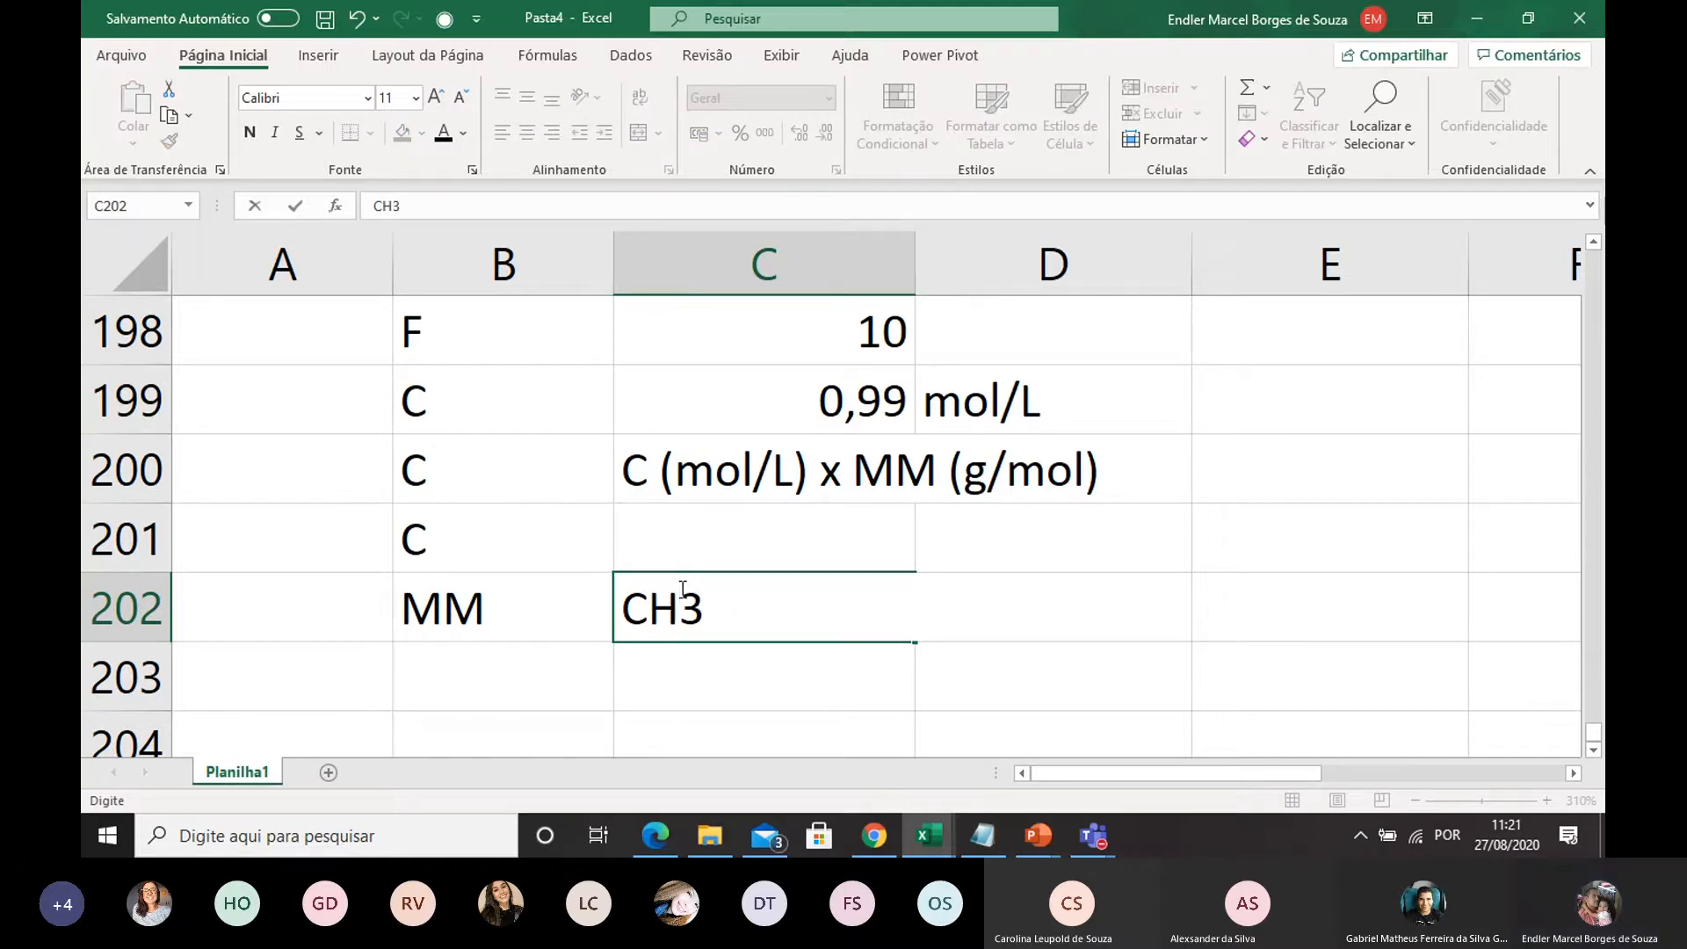
type("CO2H")
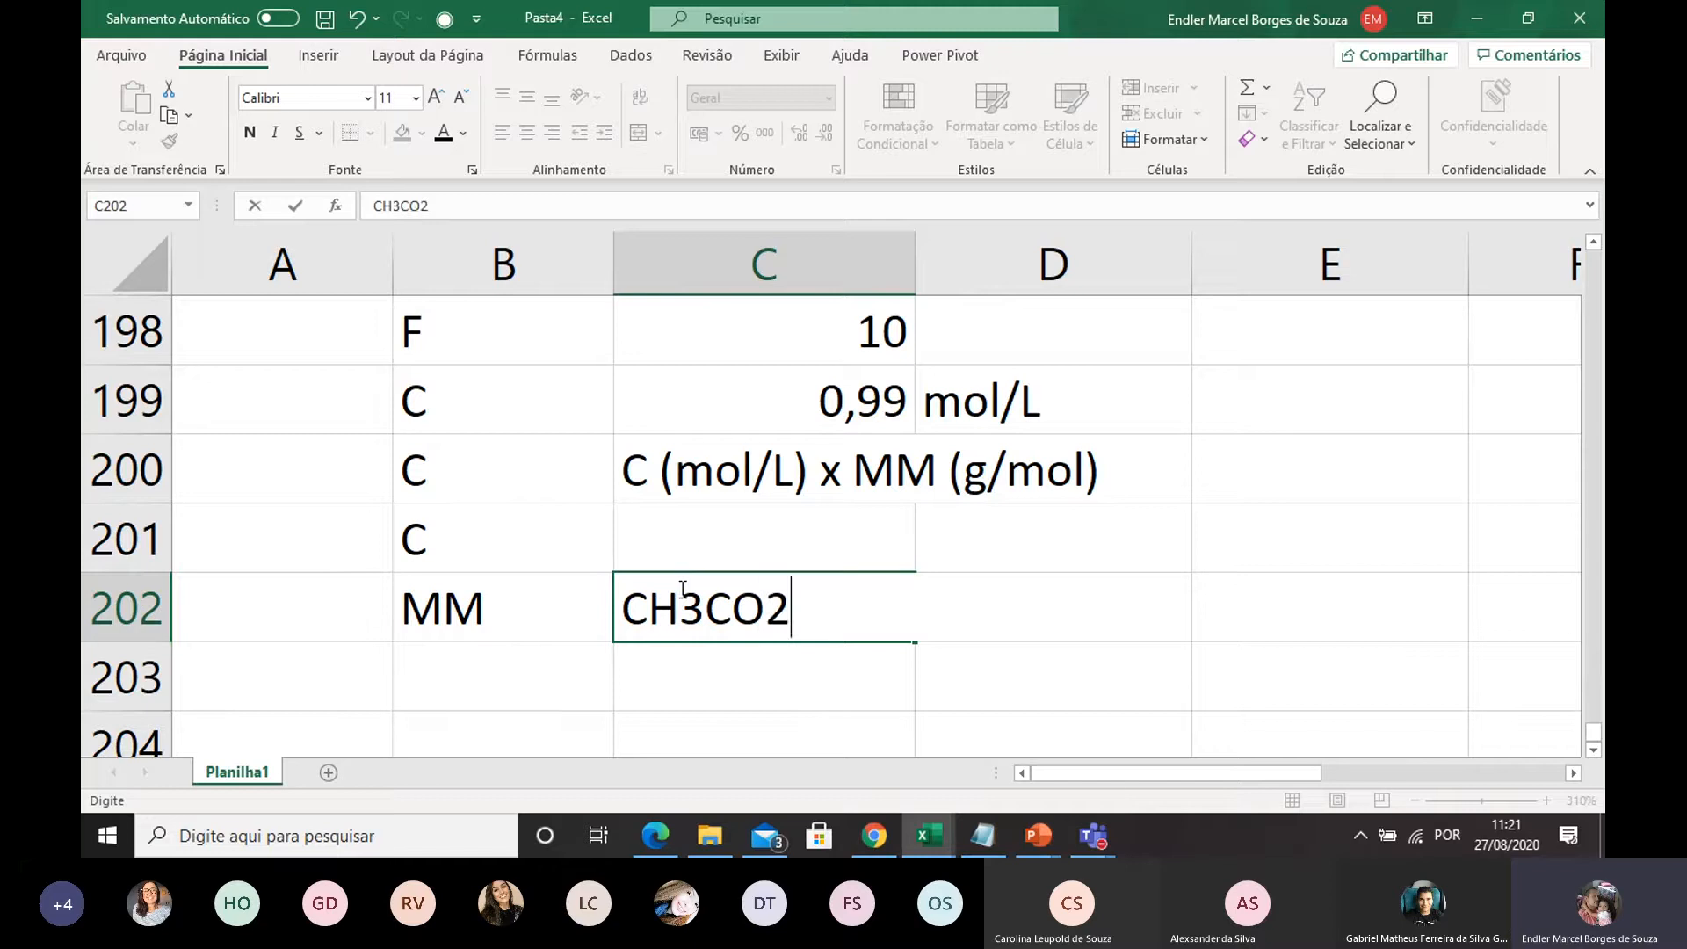
left_click(774, 664)
Calculate the molar mass of acetic acid in D202 with the formula =(2*12)+ (2*16)+6
double_click(967, 618)
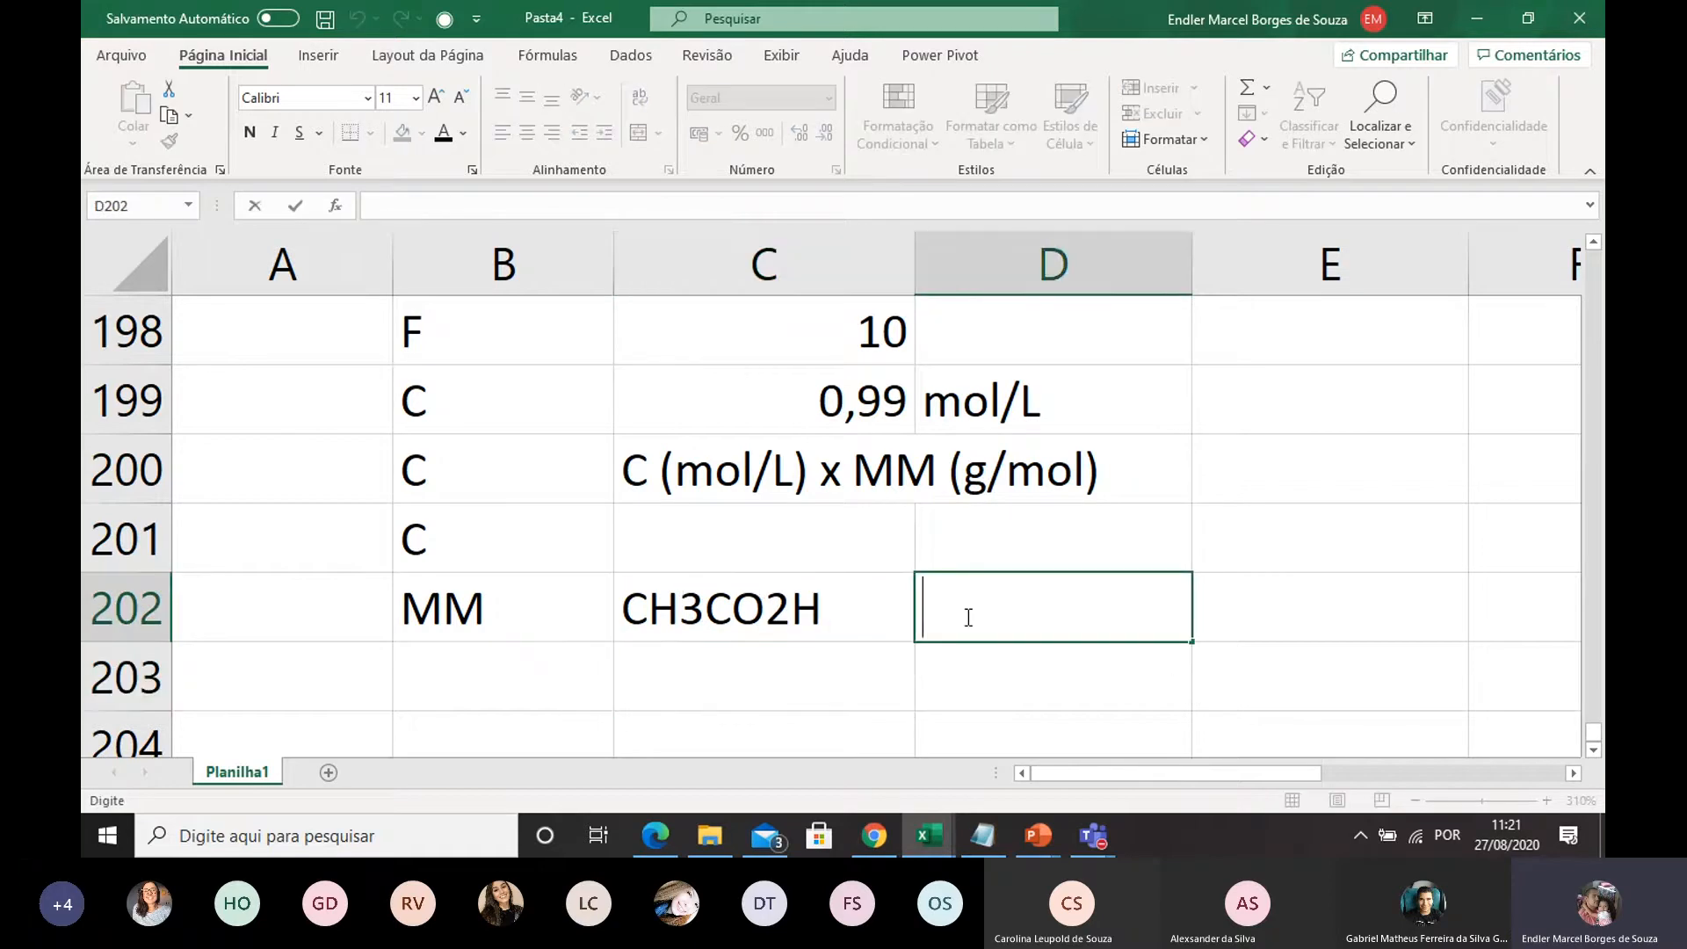
type("(")
key("BackSpace")
type("=(2*12)")
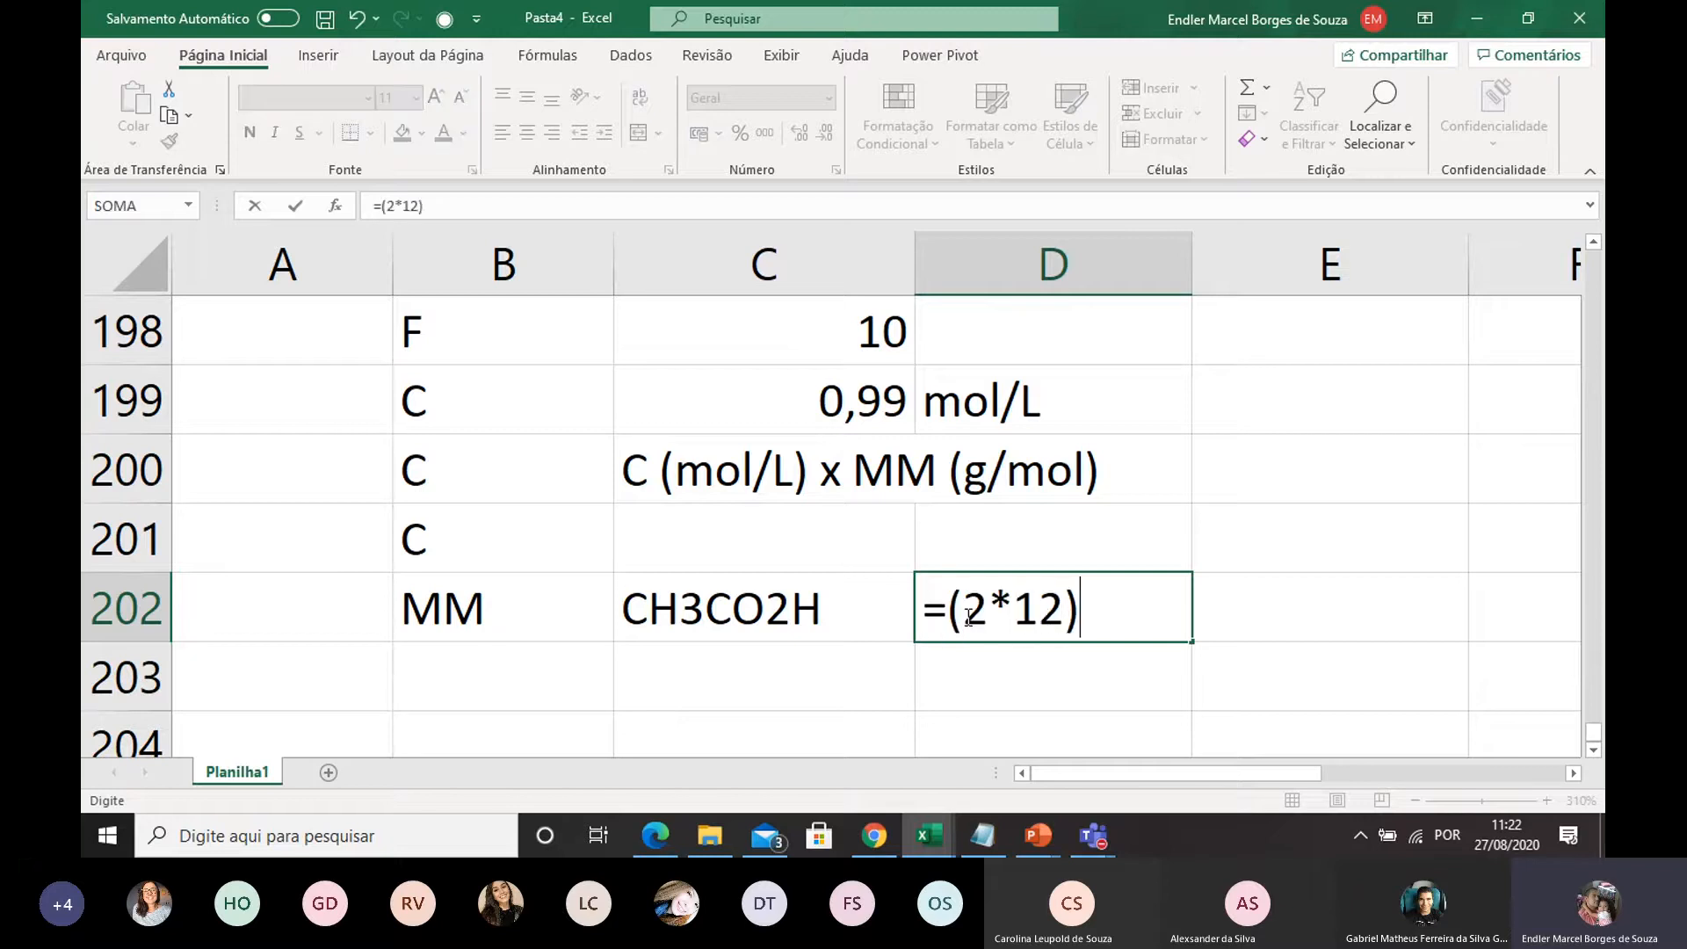
type("+ (2*")
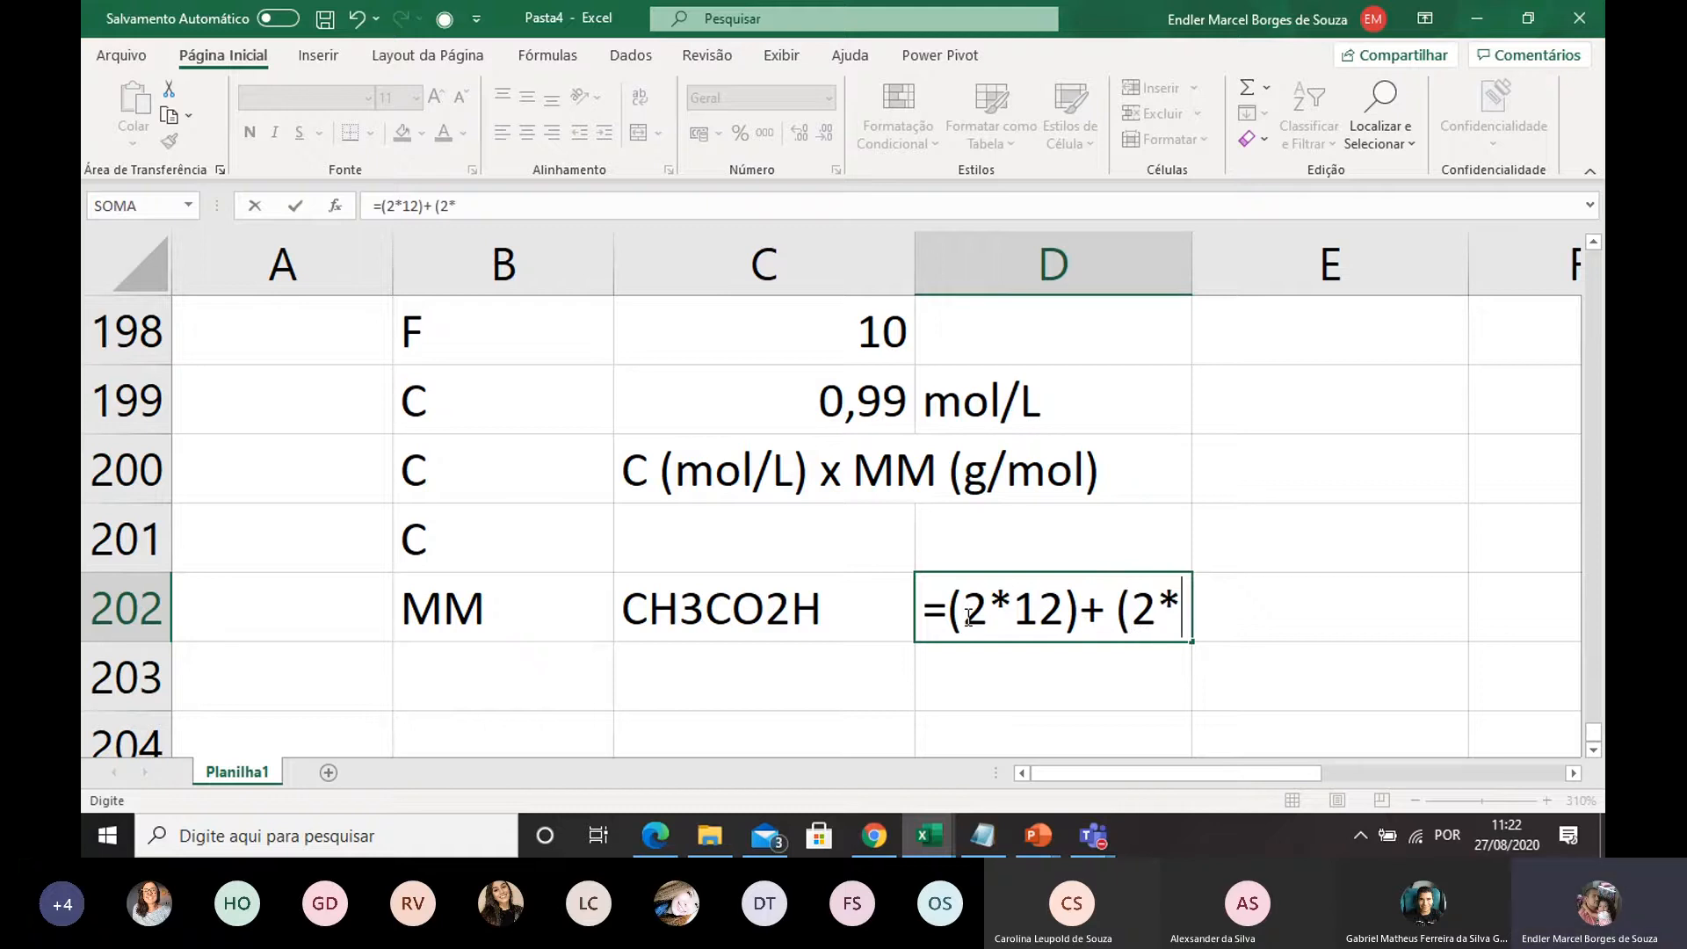
type("16)+6")
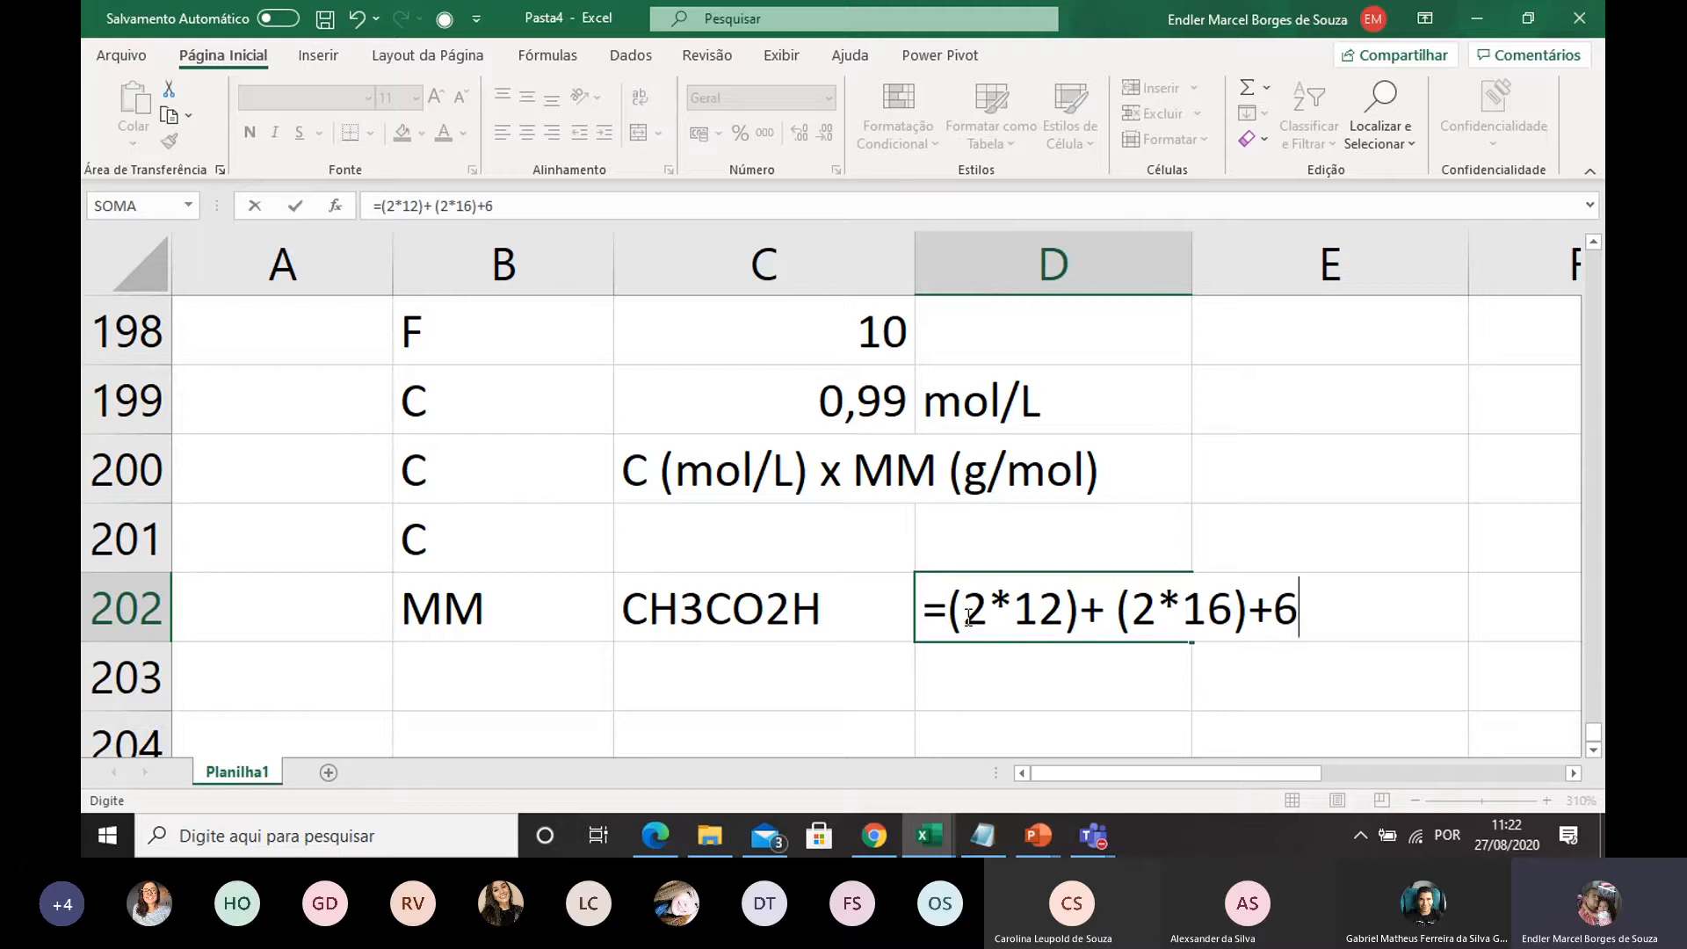
key("Return")
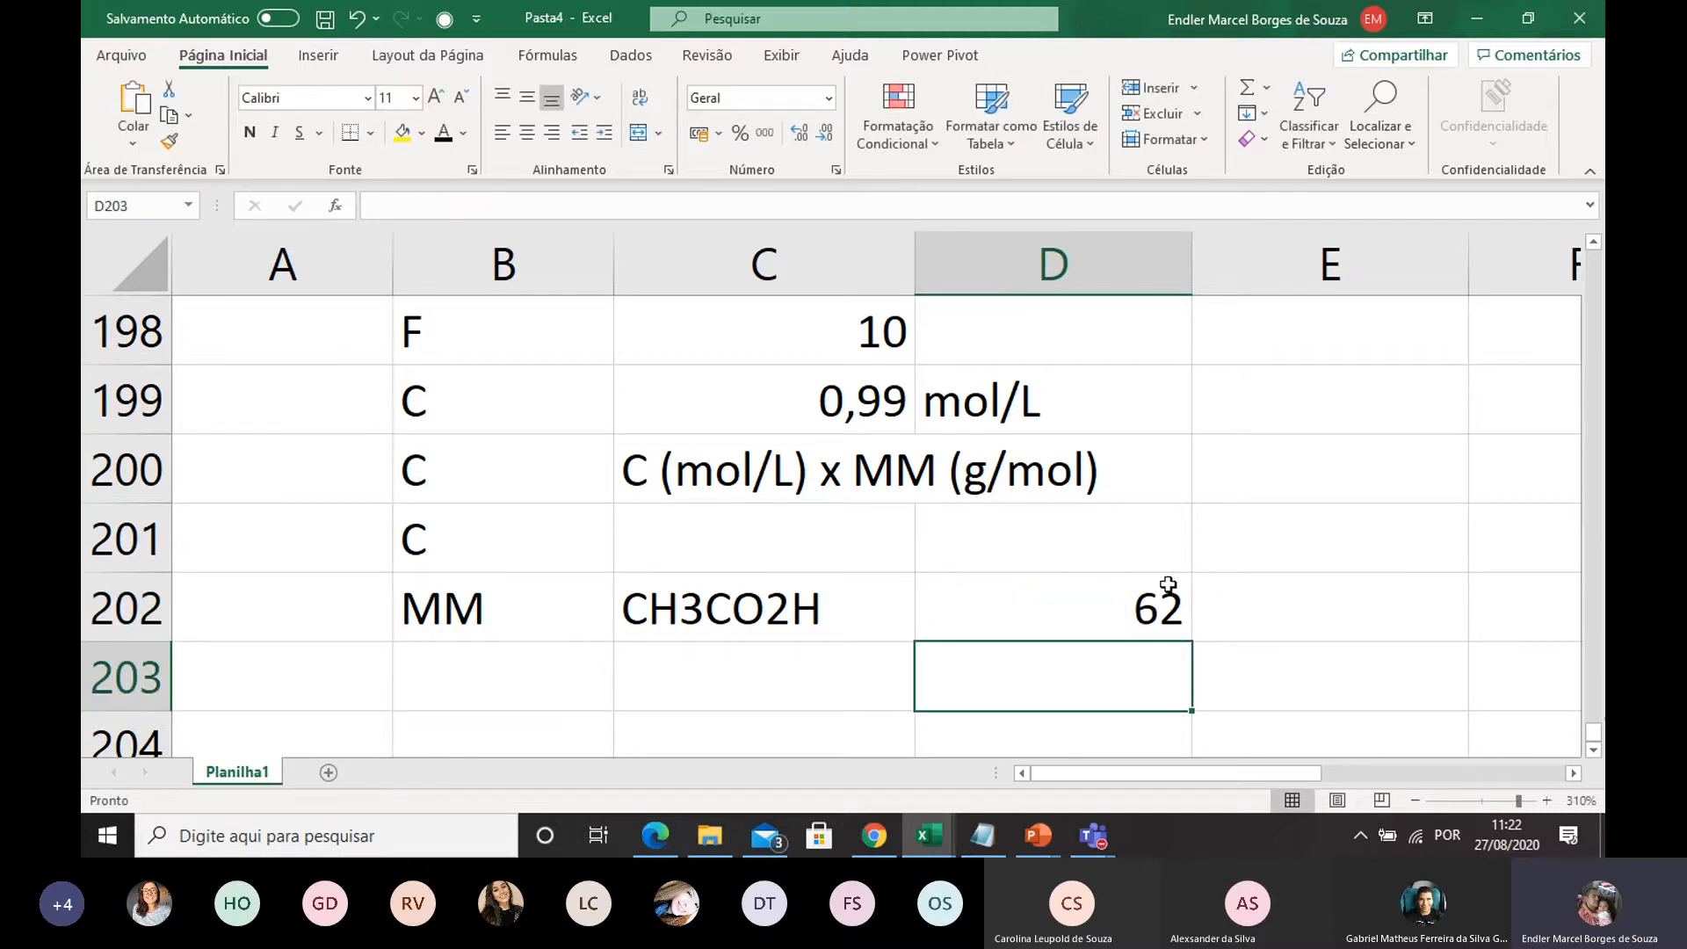
Correct the hydrogen term of the molar mass formula in D202 to 4
double_click(1158, 615)
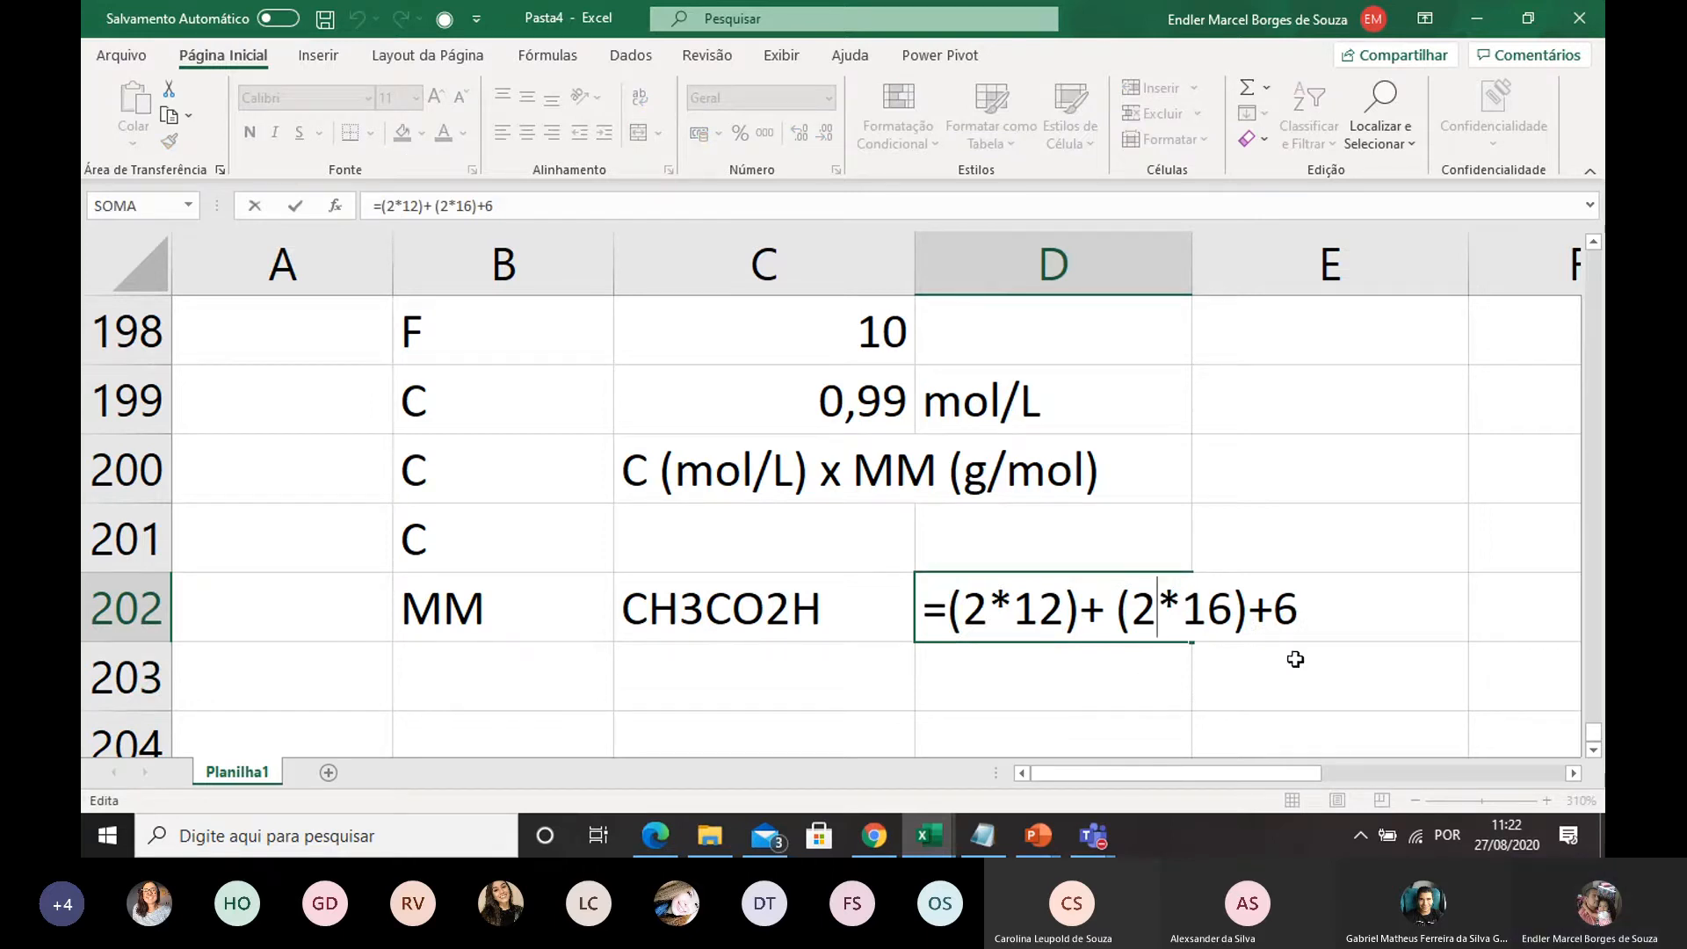
left_click_drag(1295, 613, 1284, 615)
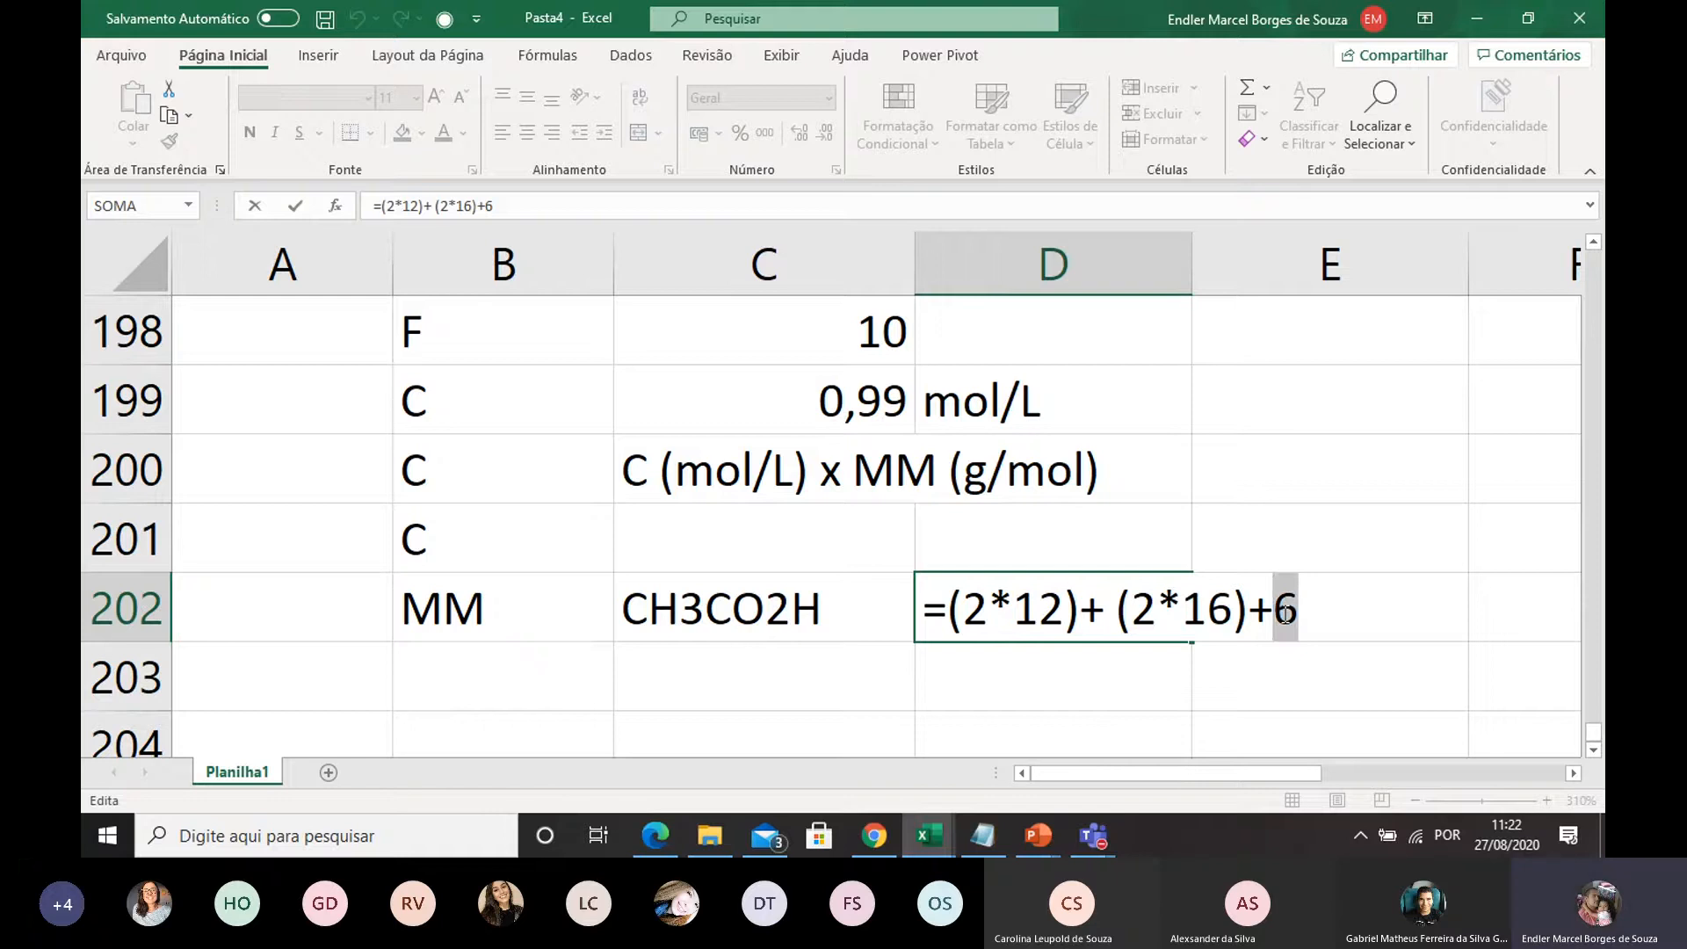
type("4")
key("Return")
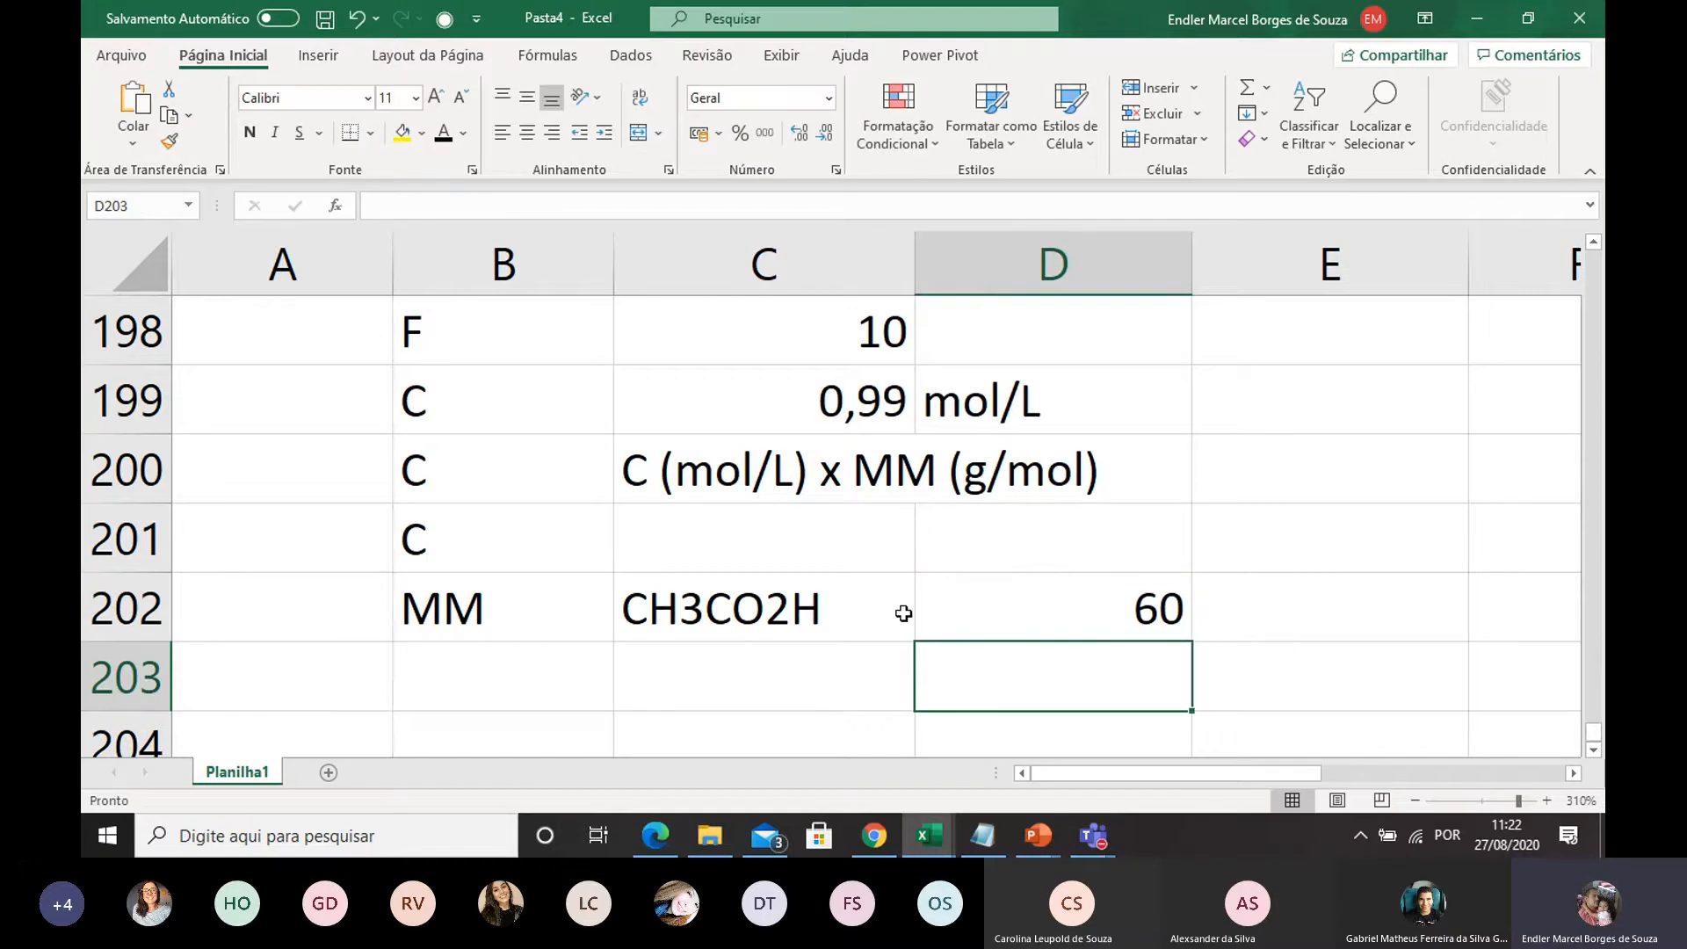
Enter the unit g/mol in E202 for the molar mass
double_click(1254, 626)
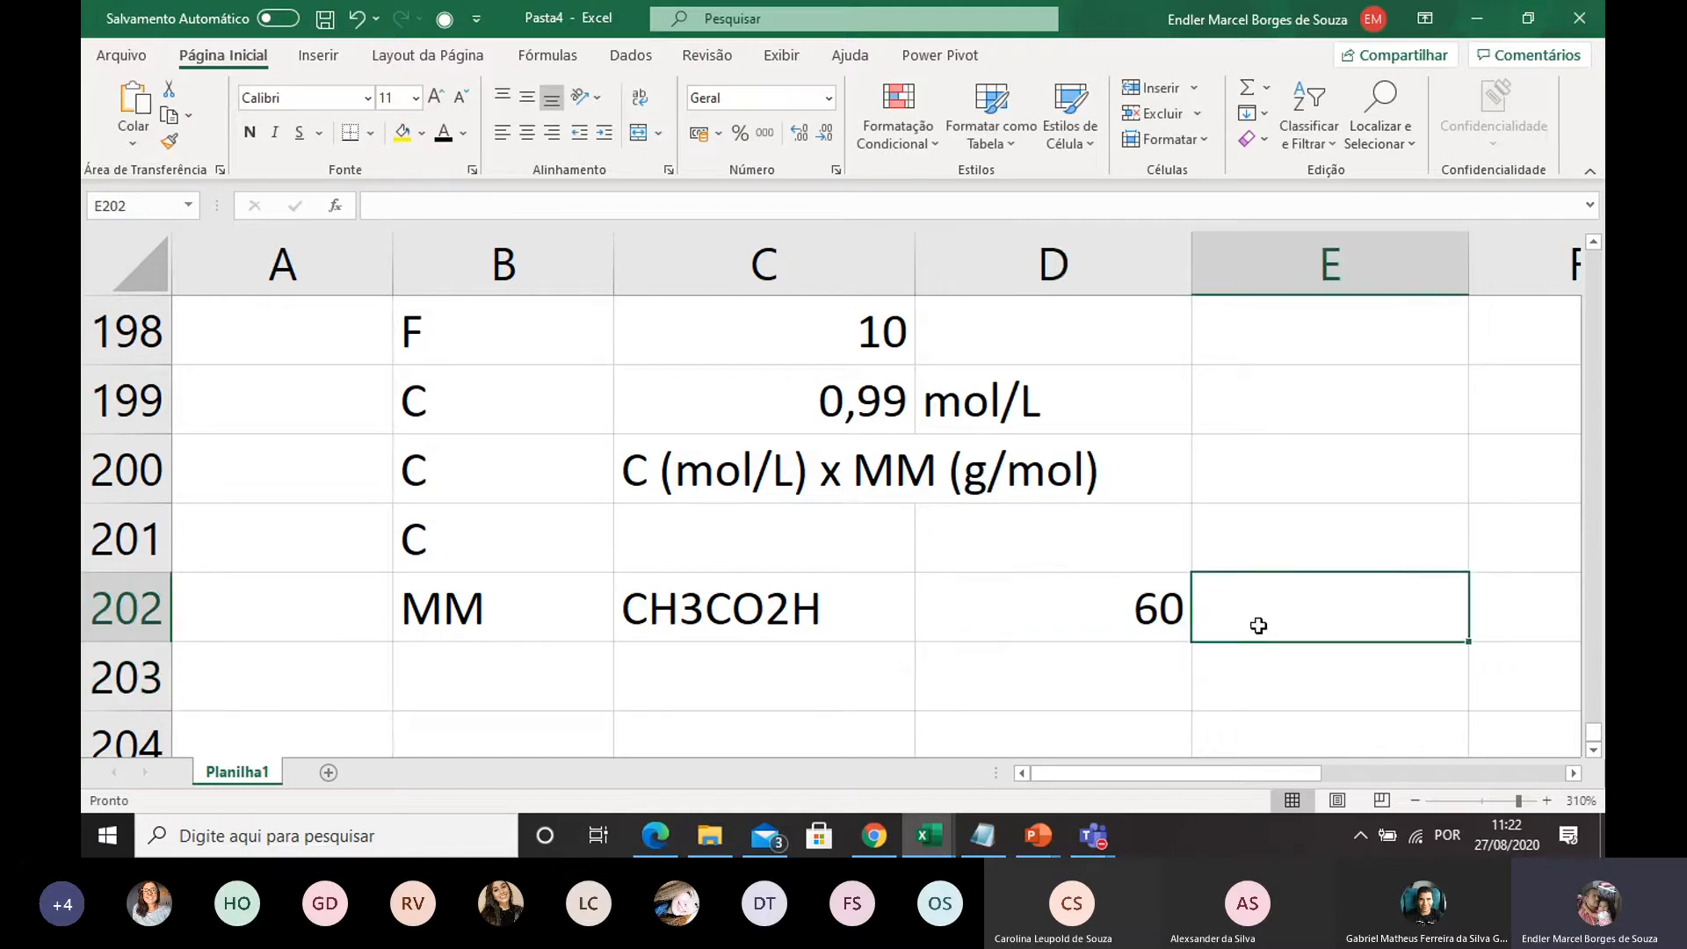
type("g/mol")
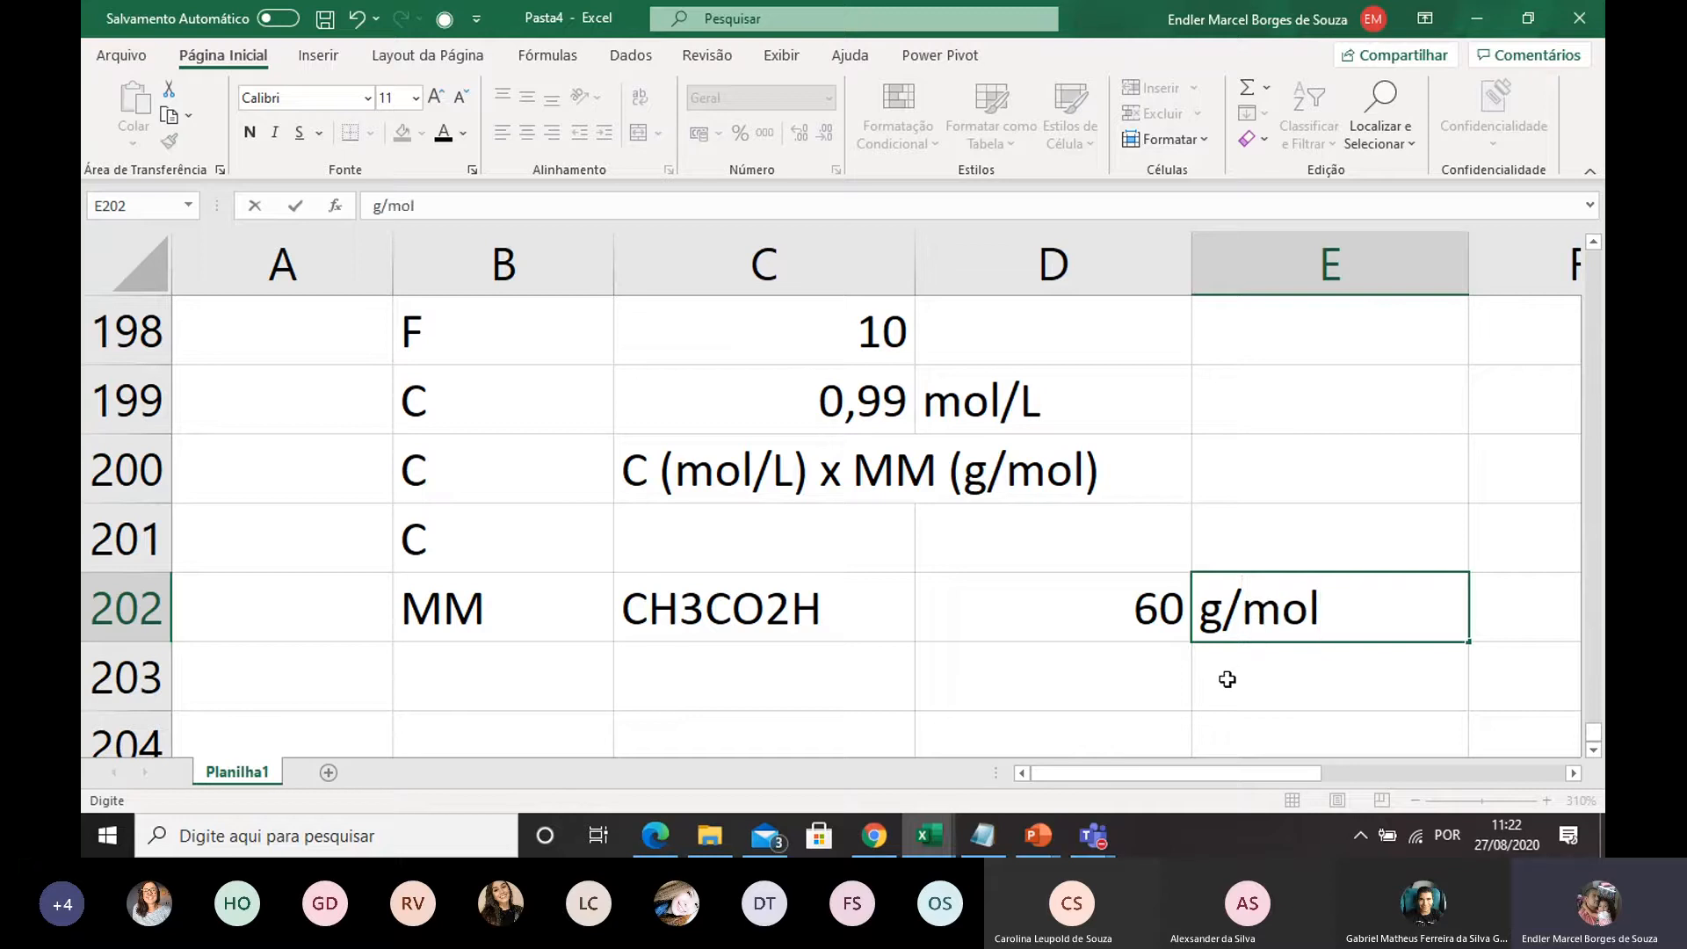
key("Return")
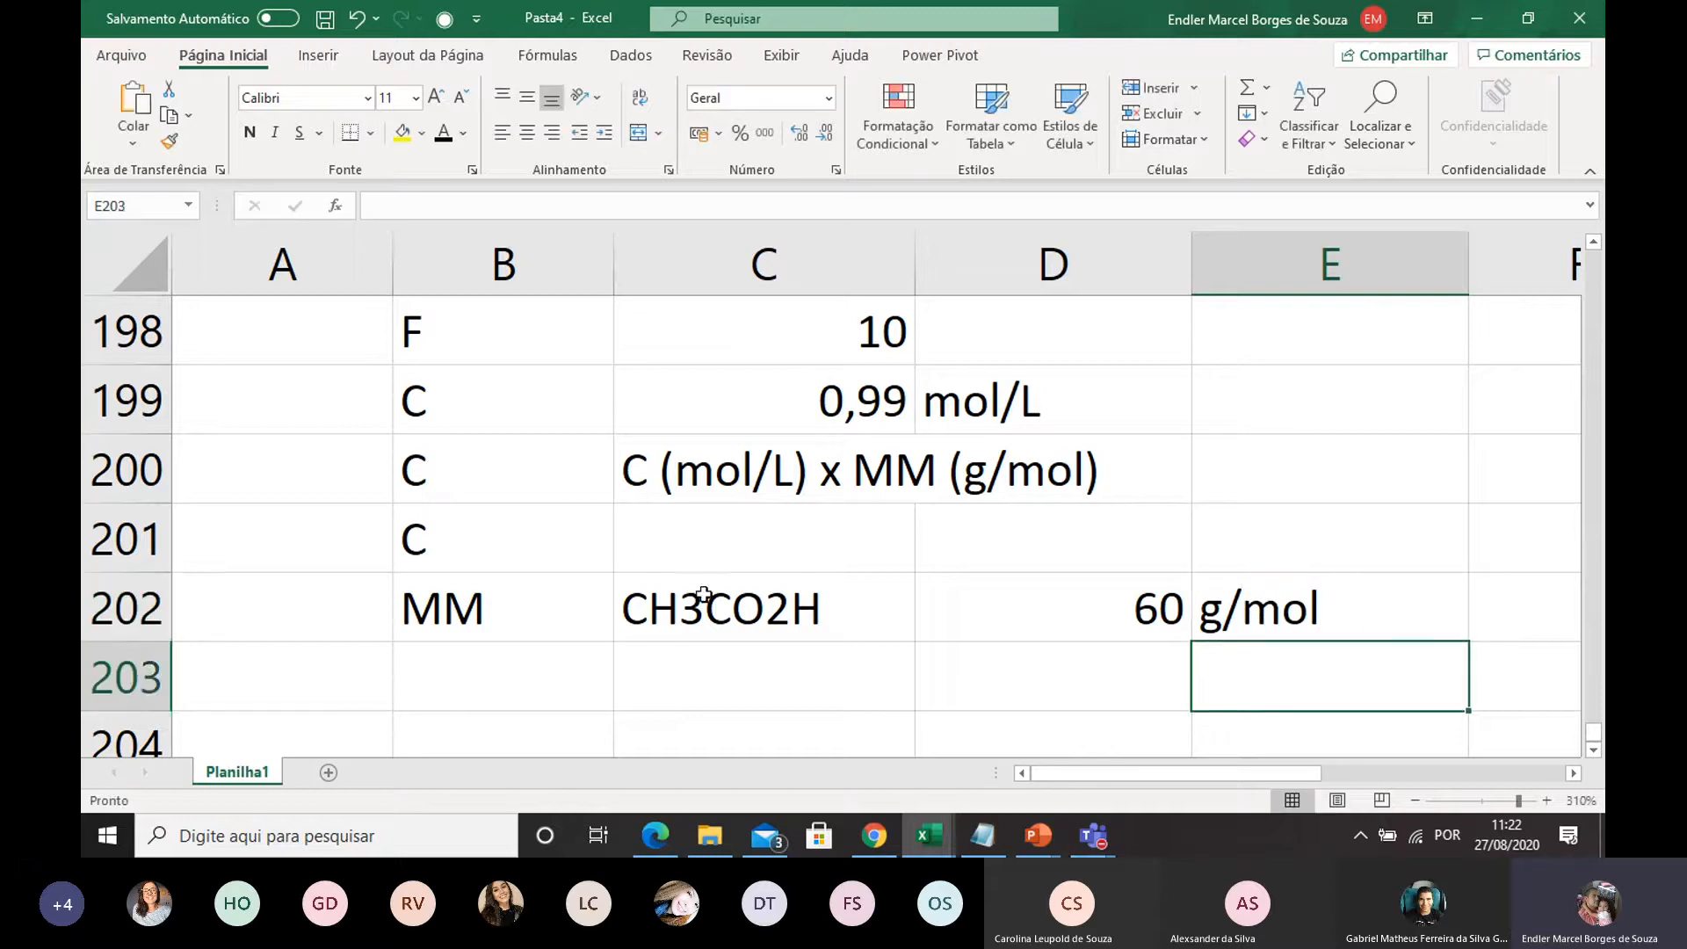
Calculate the mass concentration in C201 by multiplying the molar concentration by the molar mass, =C199*D202
double_click(688, 538)
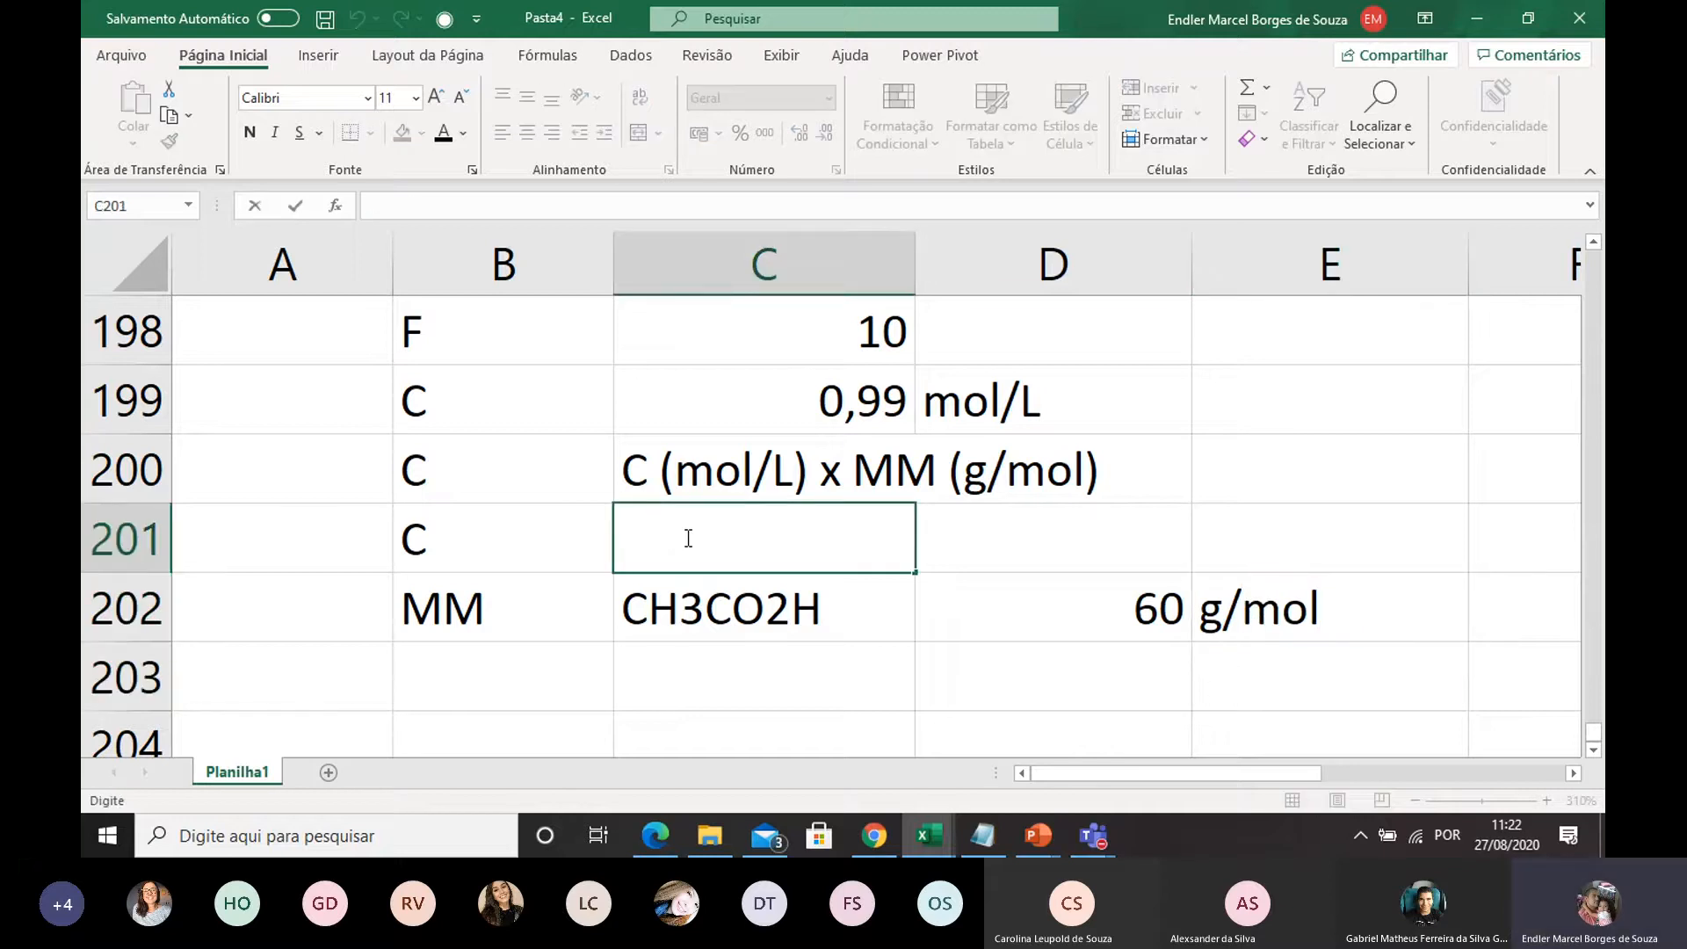
type("=")
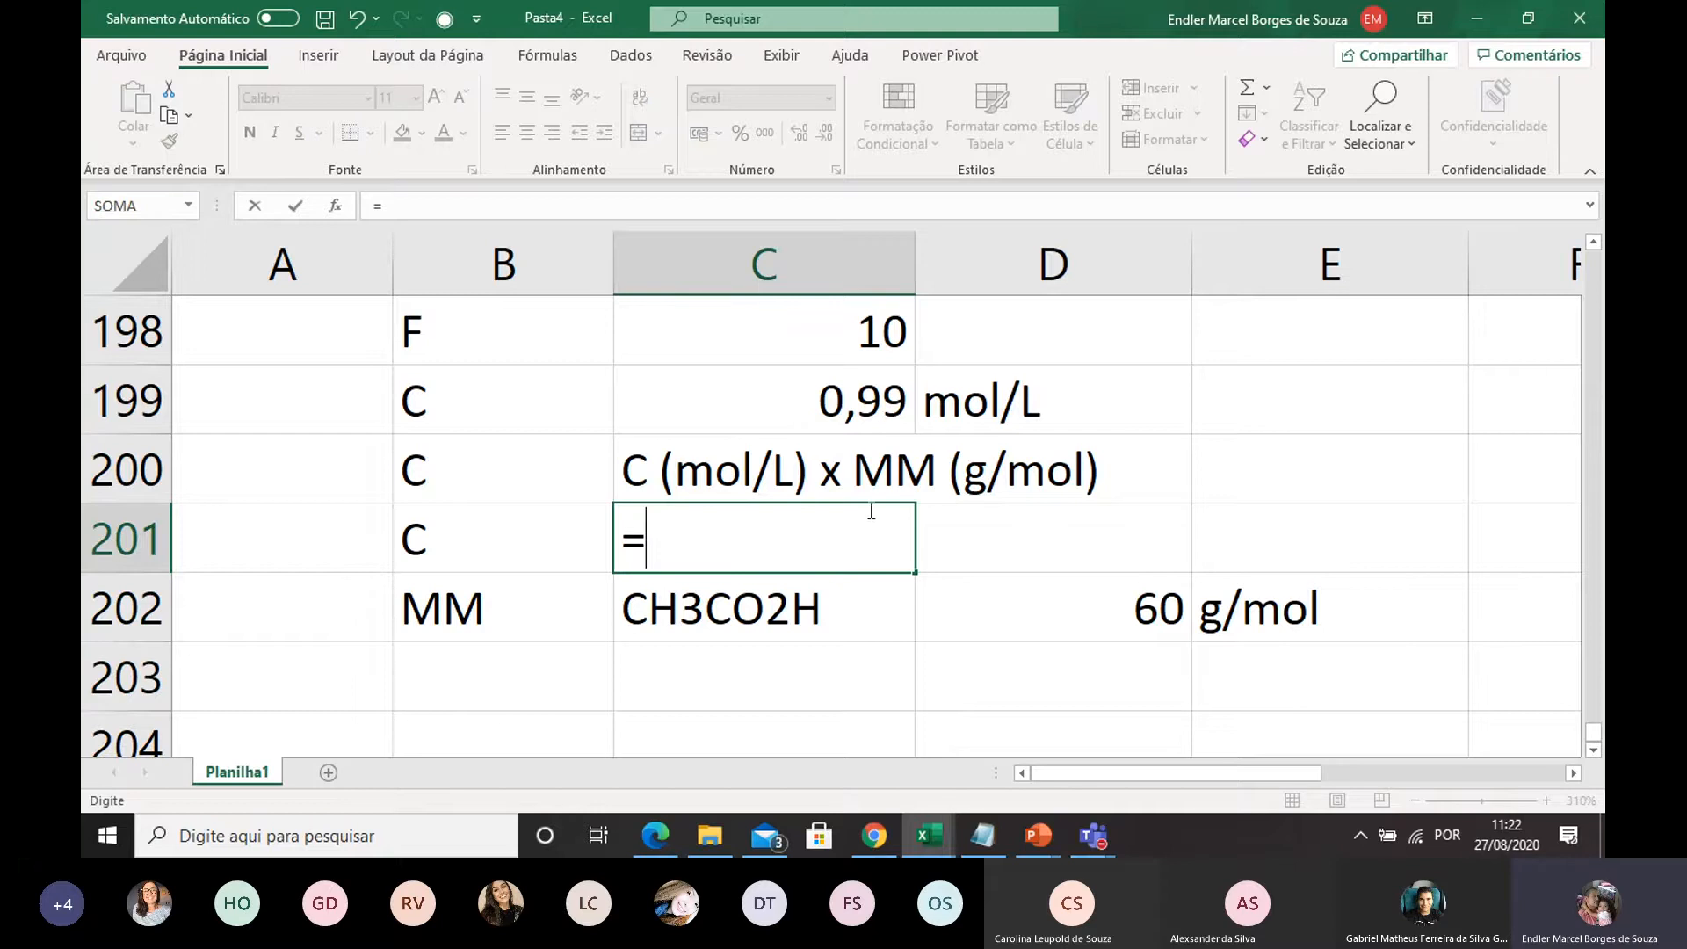
left_click(855, 403)
type("*")
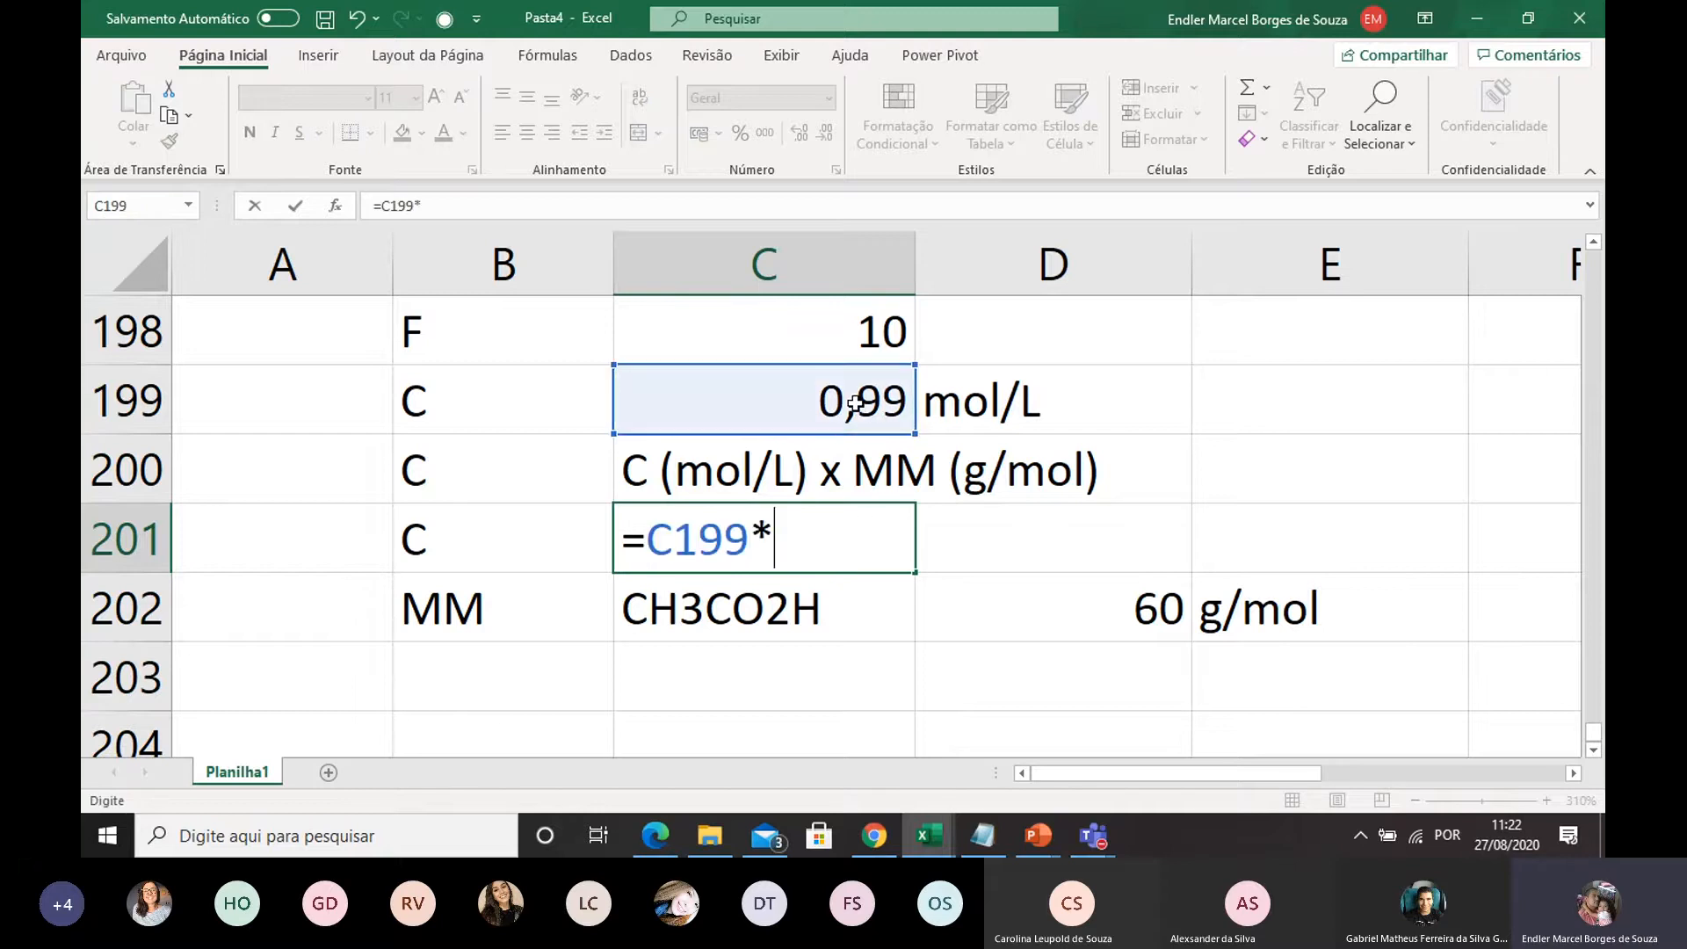
left_click(1143, 622)
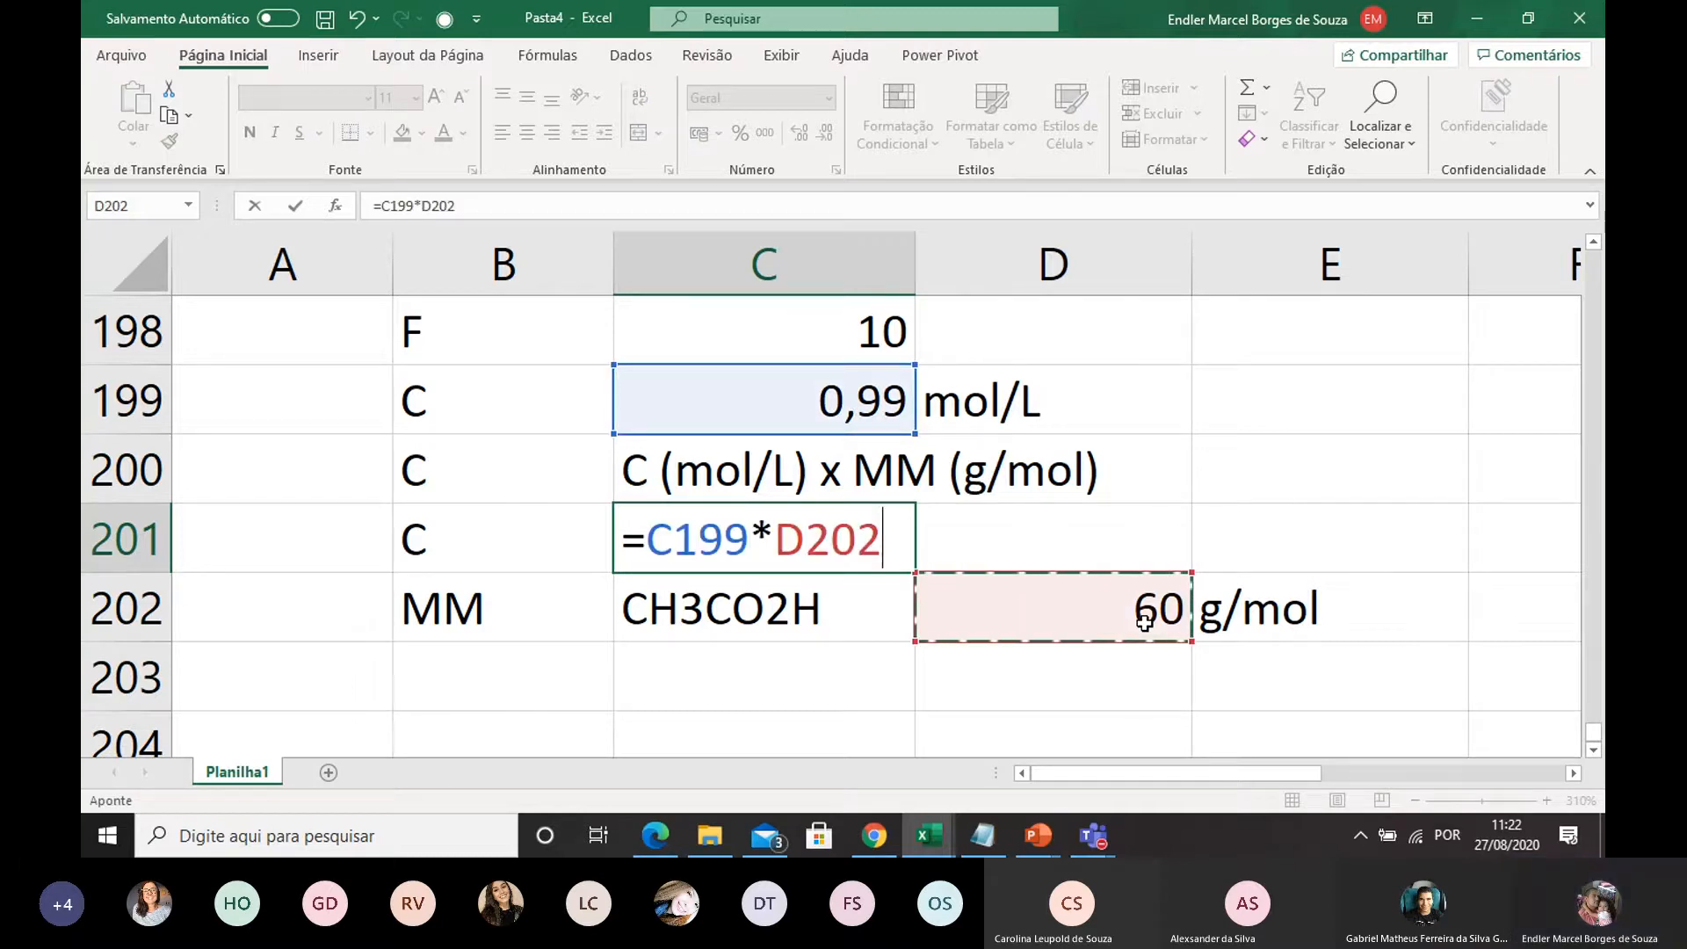
key("Return")
left_click_drag(521, 552, 734, 552)
left_click(927, 669)
left_click(866, 552)
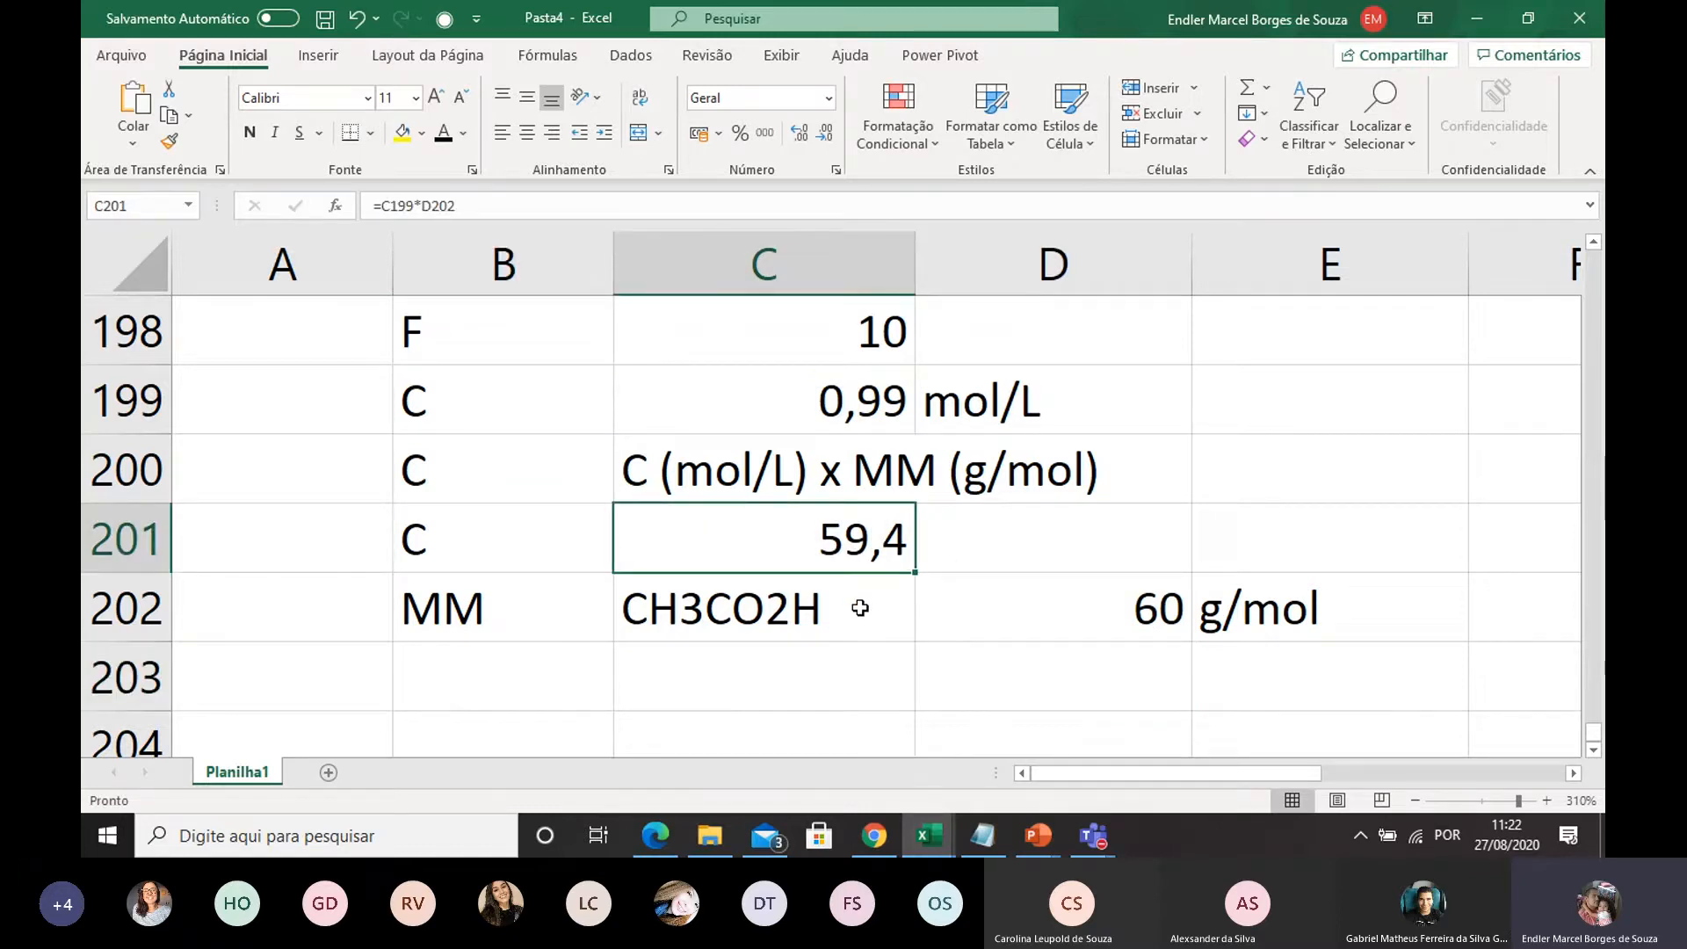
Enter the unit g/L in D201 for the mass concentration
left_click(945, 536)
type("g")
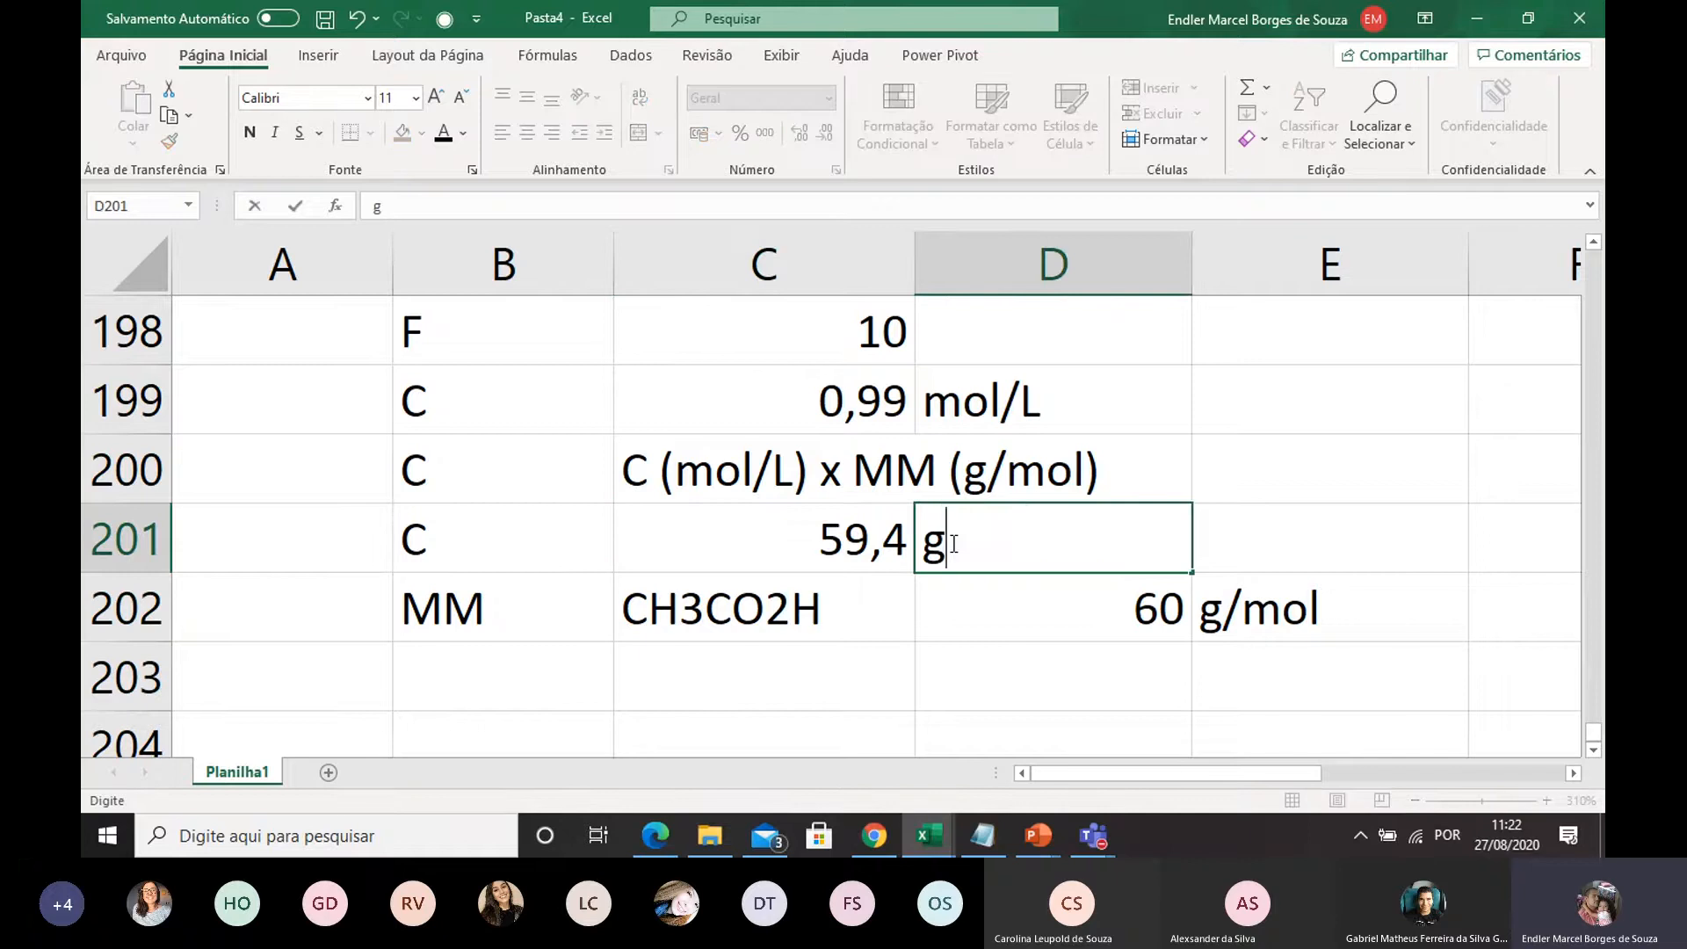
type("/L")
left_click(1001, 688)
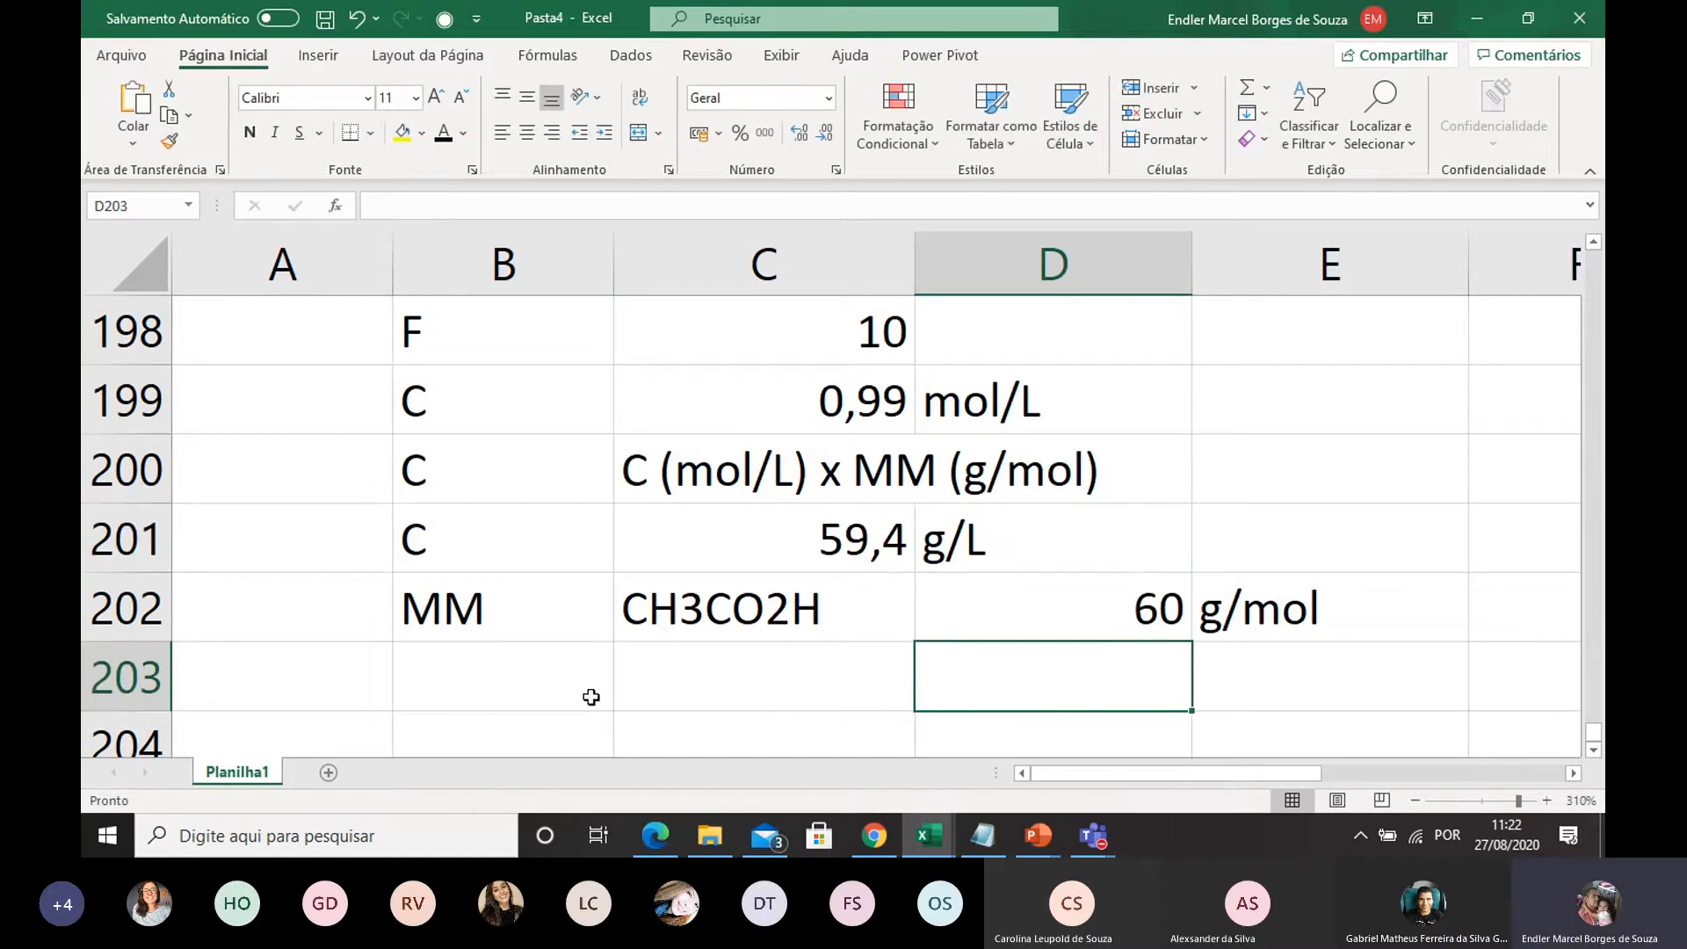
Add a percentage row with the label % in B203 and the unit g/100mL in D203
left_click(550, 689)
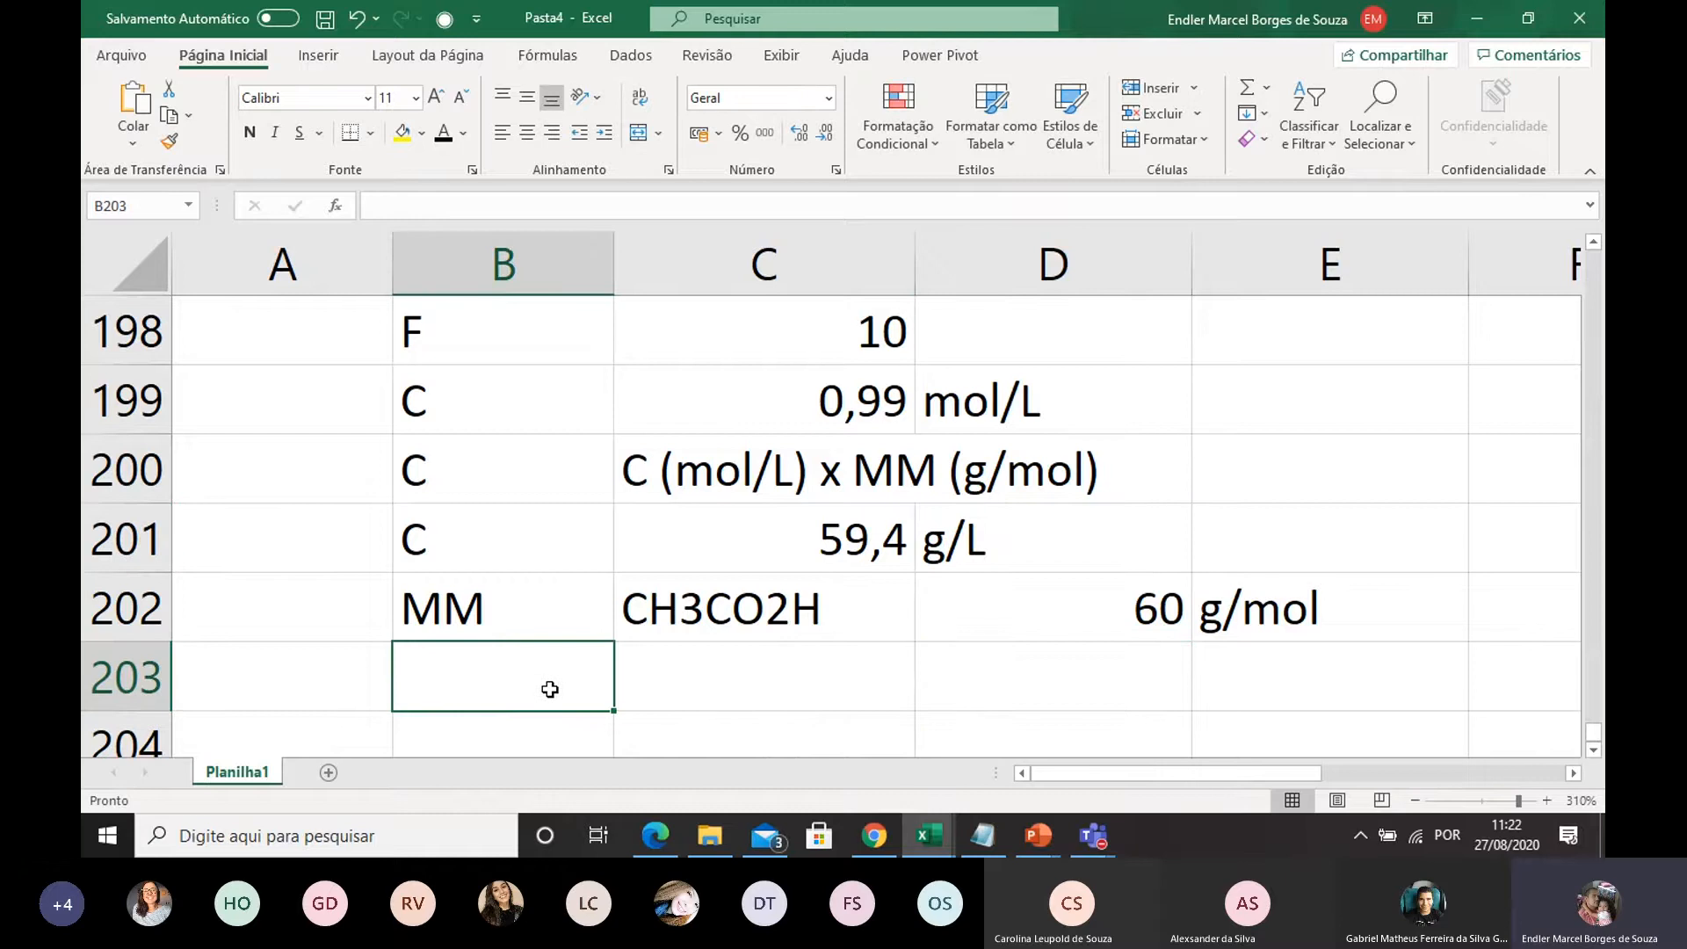
type("%")
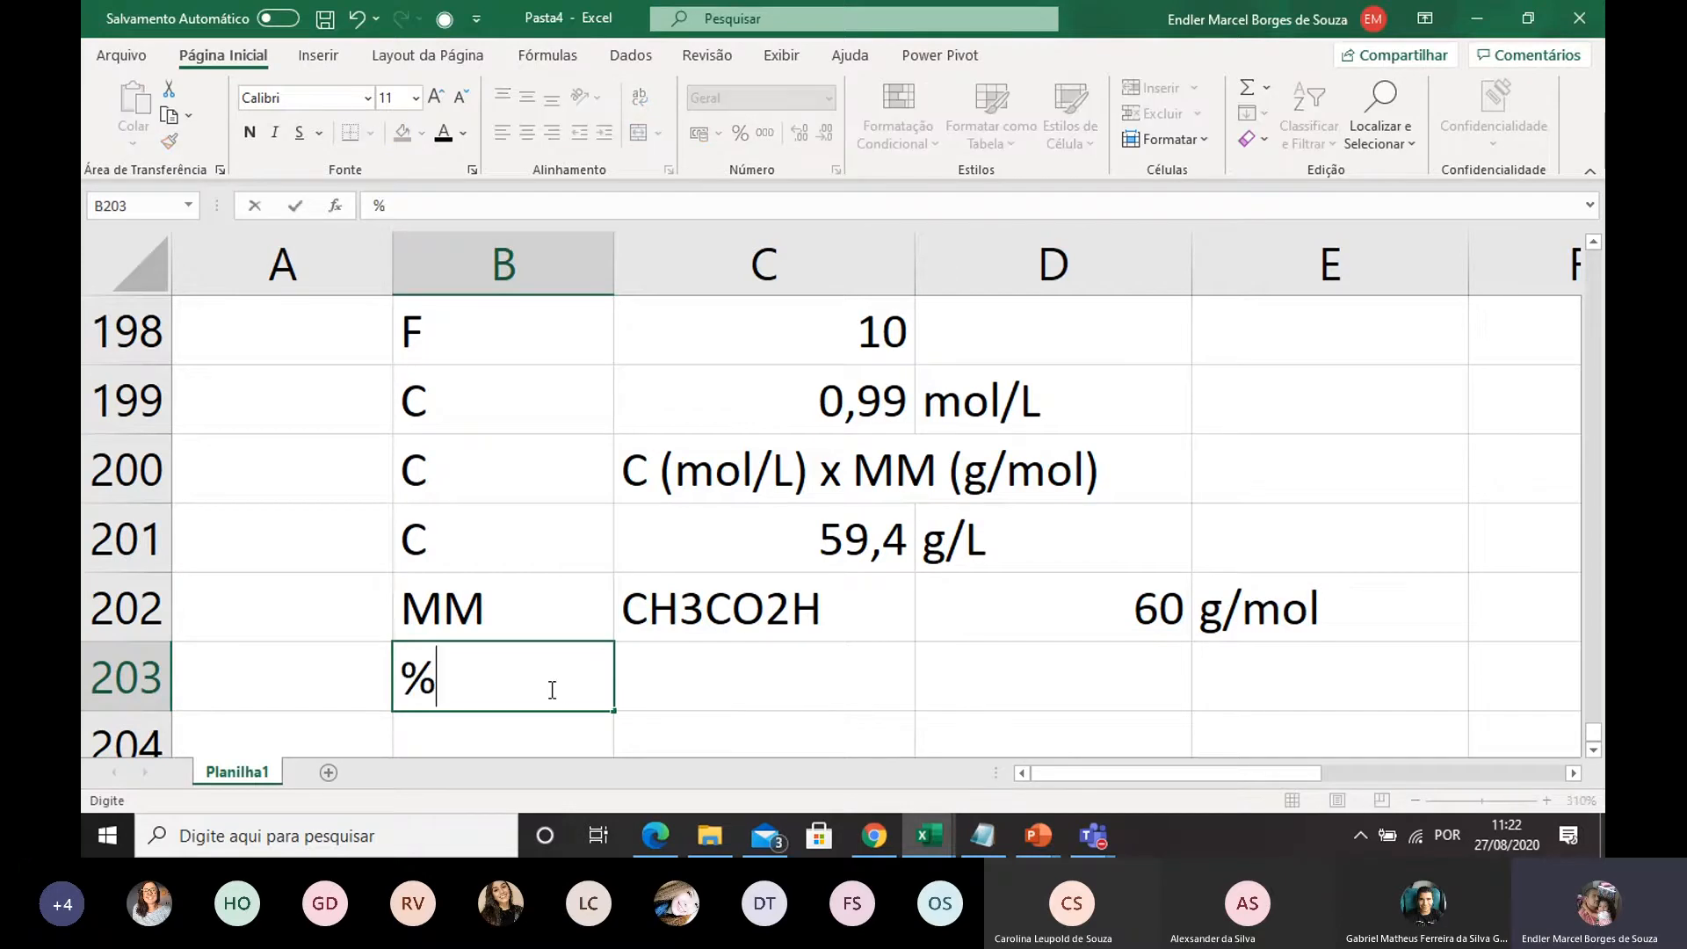
double_click(947, 681)
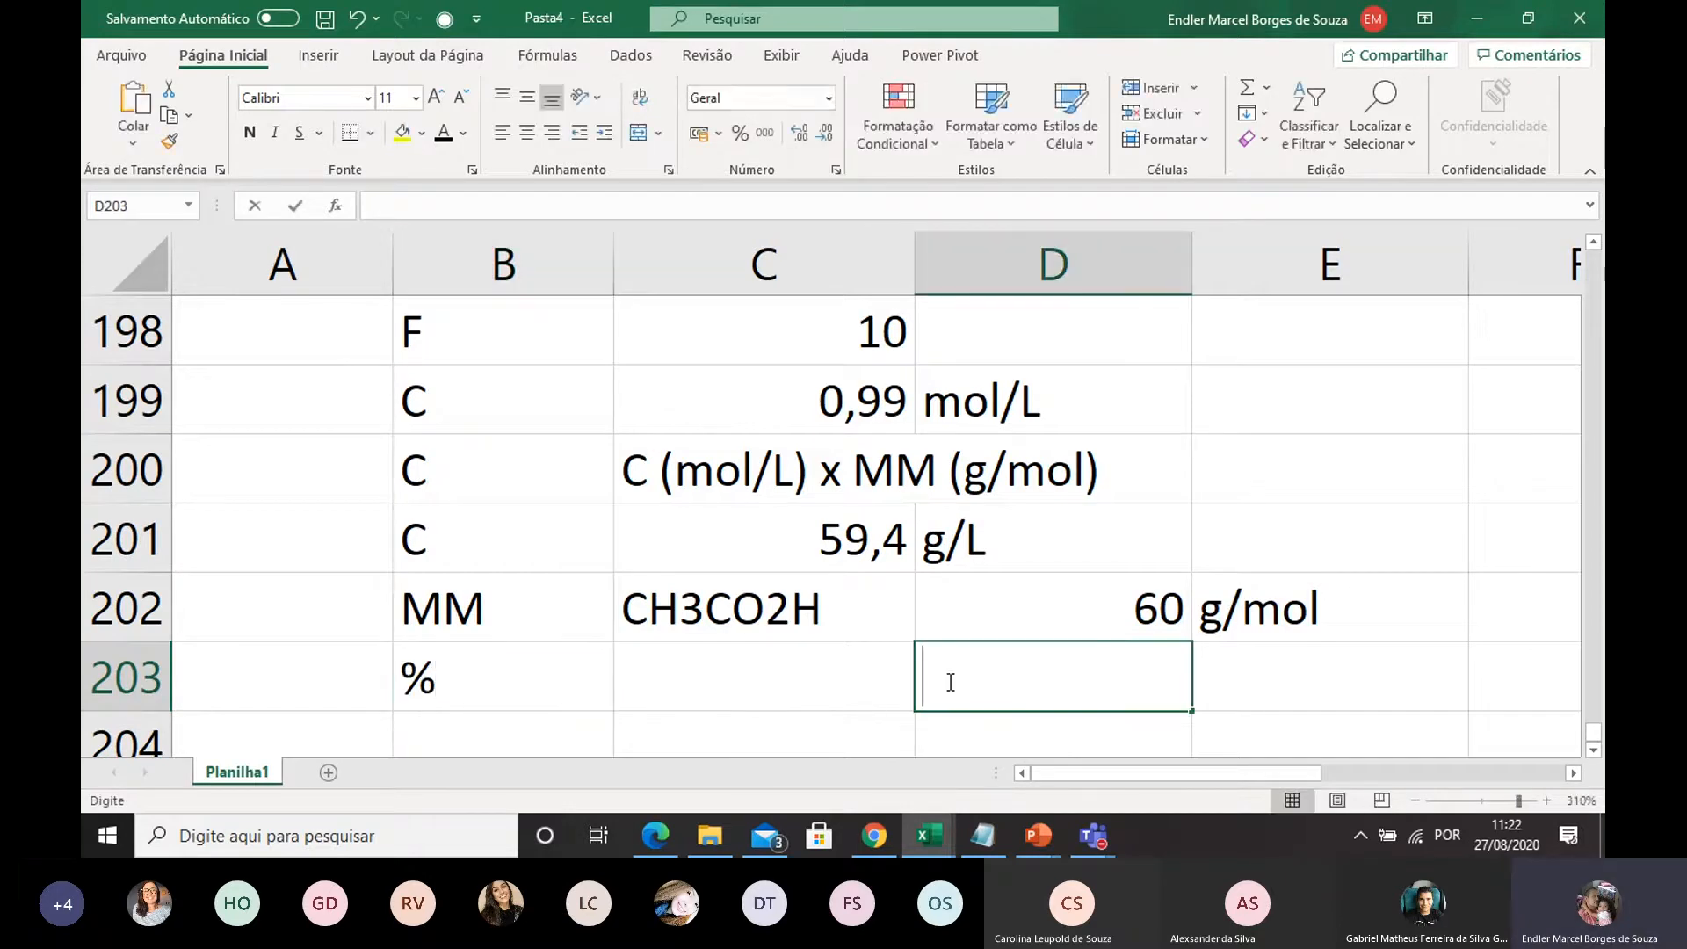
type("g/100mL")
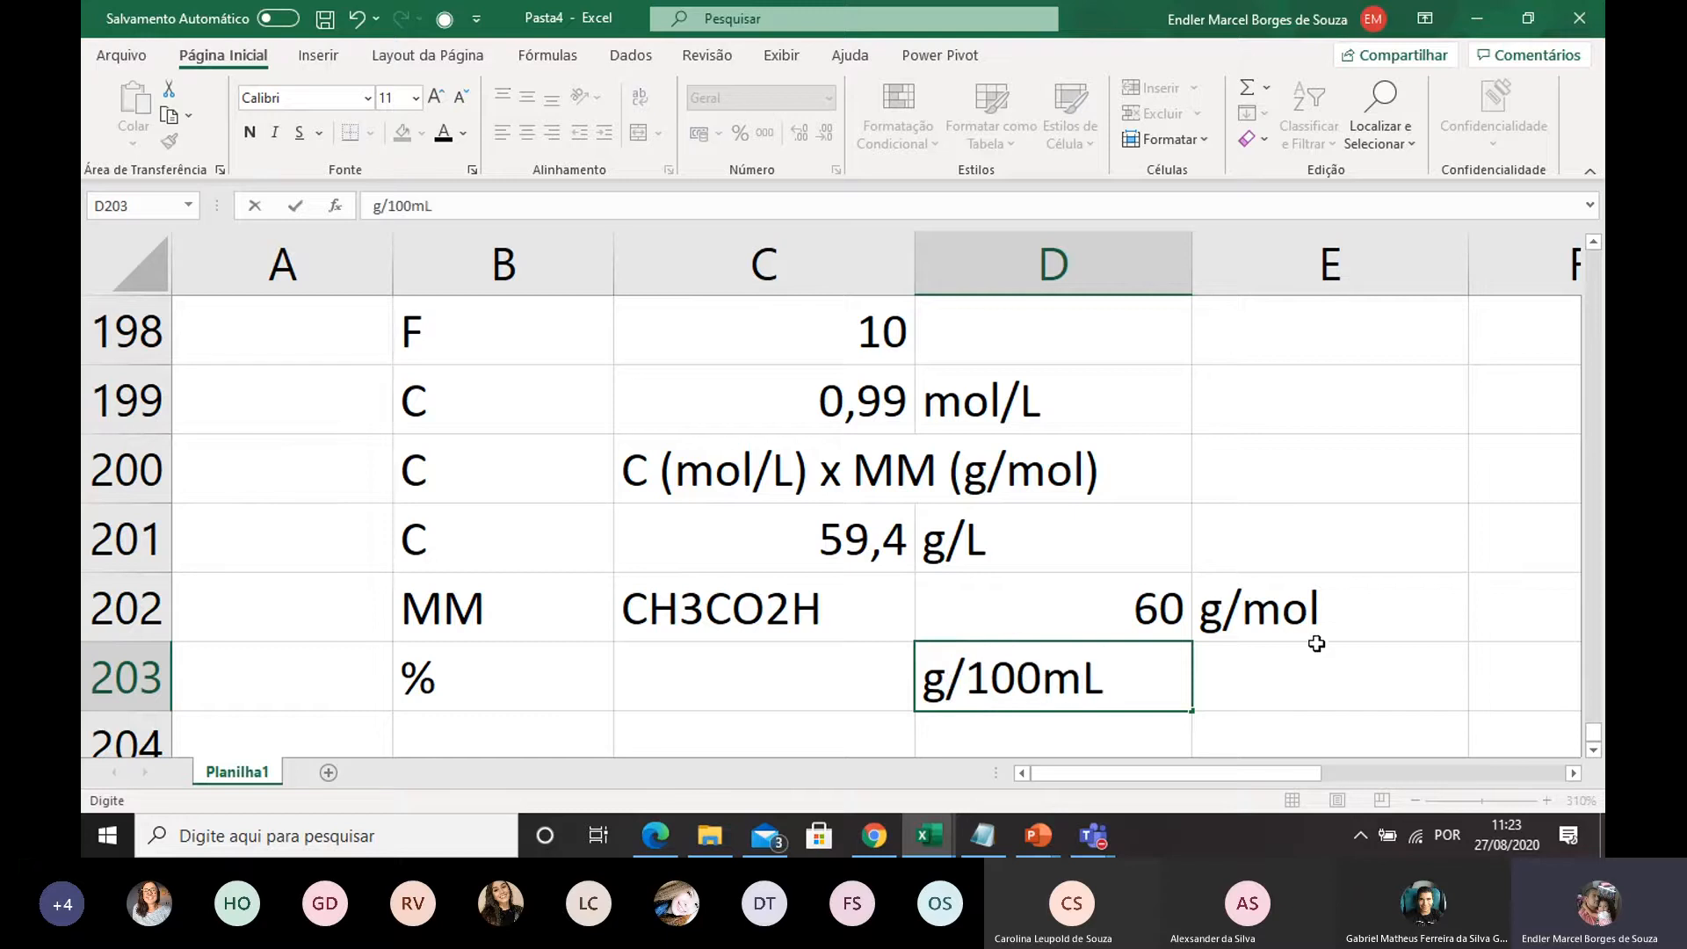
left_click(1333, 671)
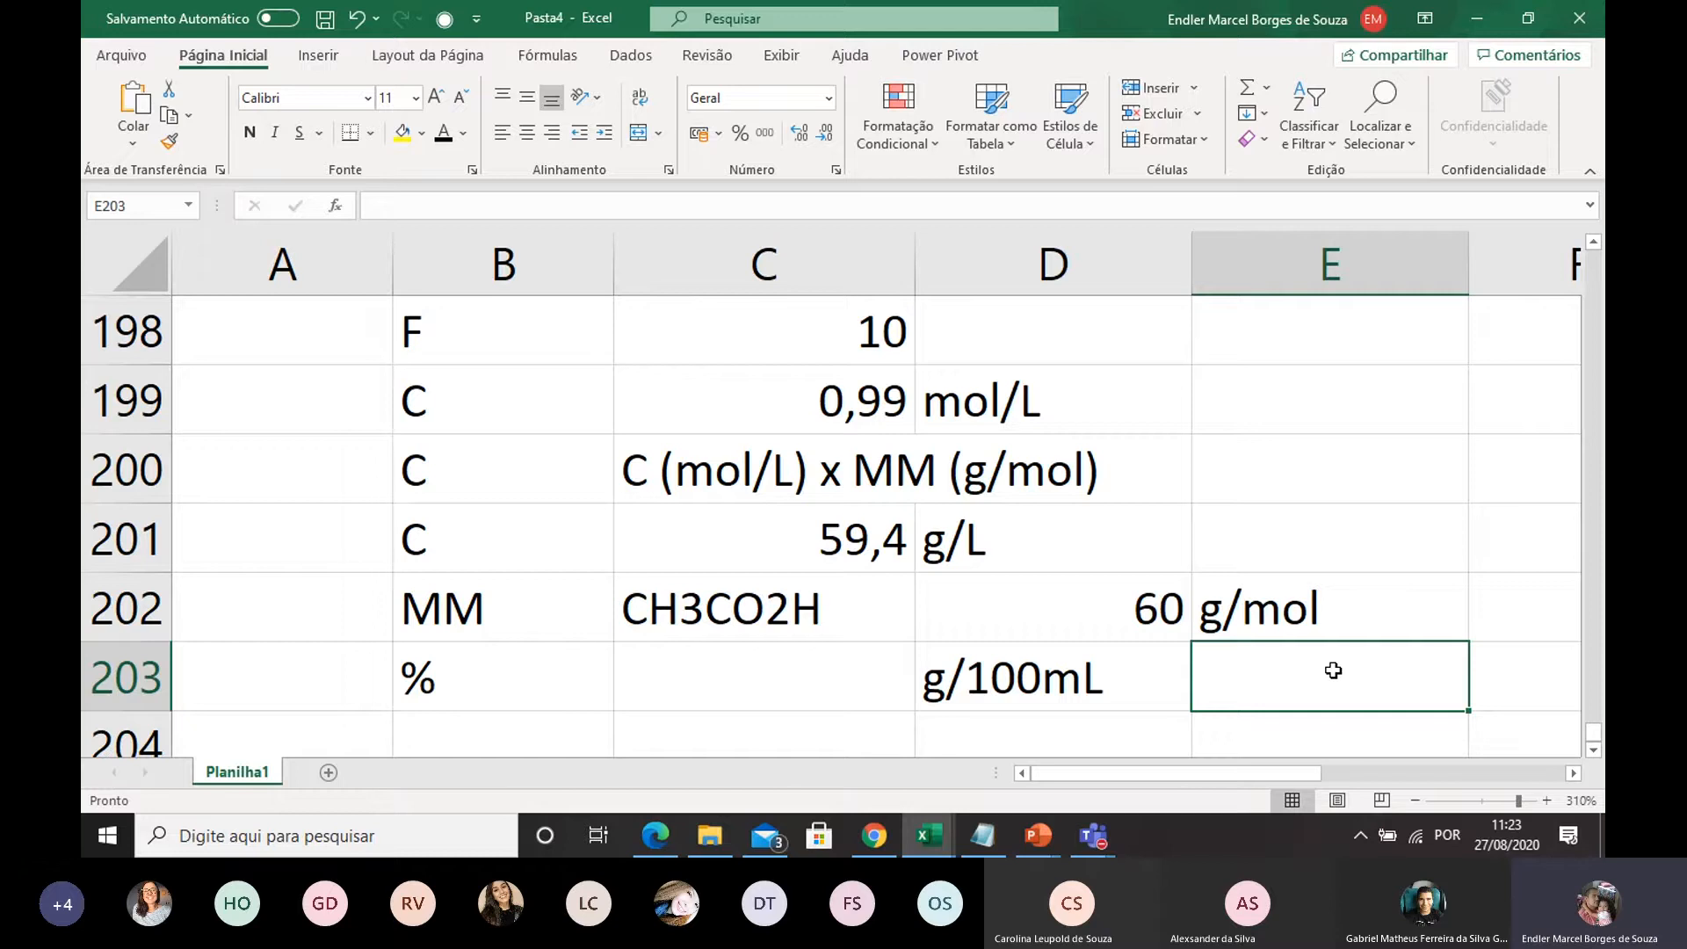
left_click(1064, 531)
left_click(991, 697)
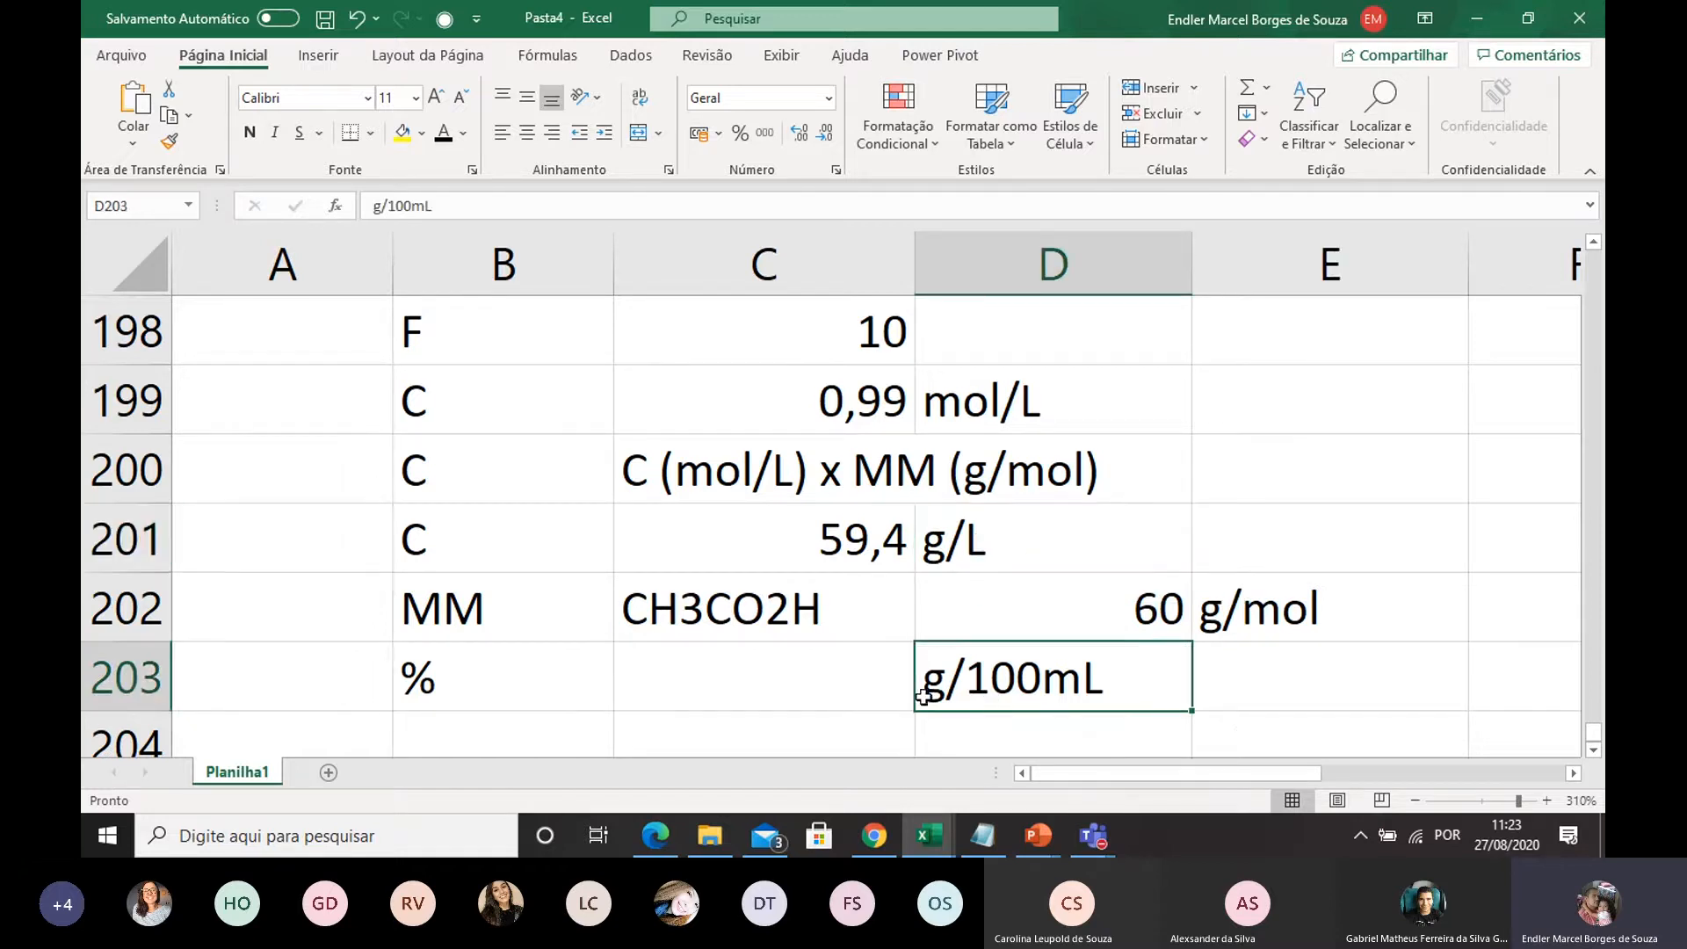
Calculate the percentage concentration in C203 by dividing the mass concentration by ten, =C201/10
double_click(843, 700)
type("=")
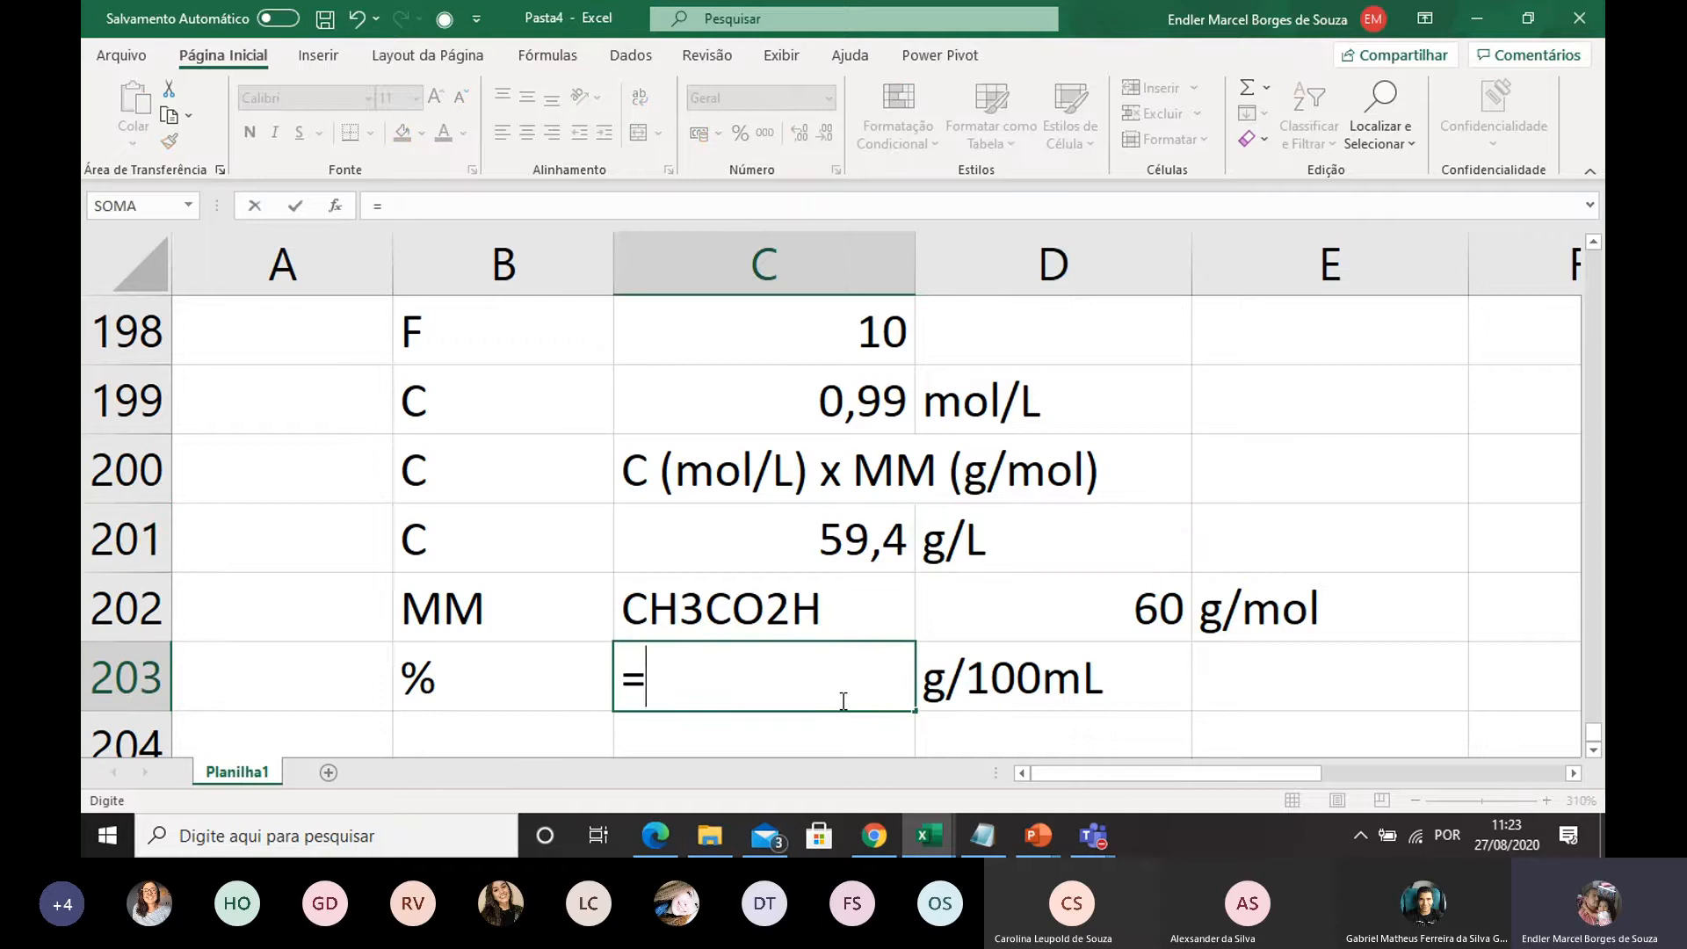
left_click(891, 542)
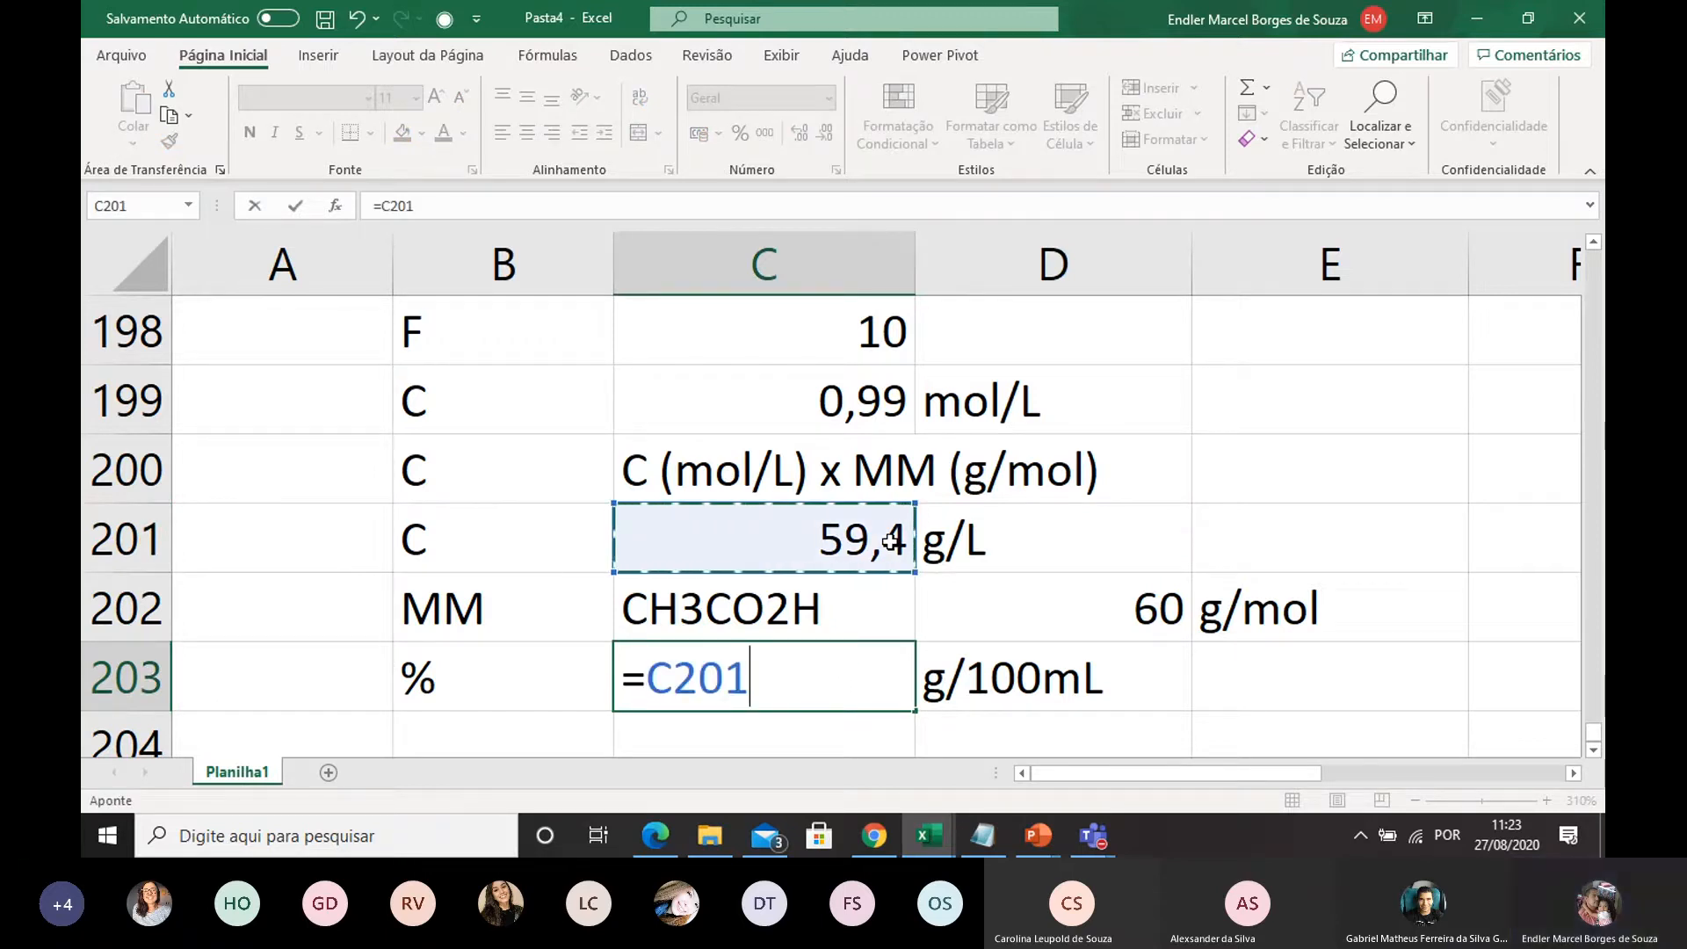
type("/10")
key("Return")
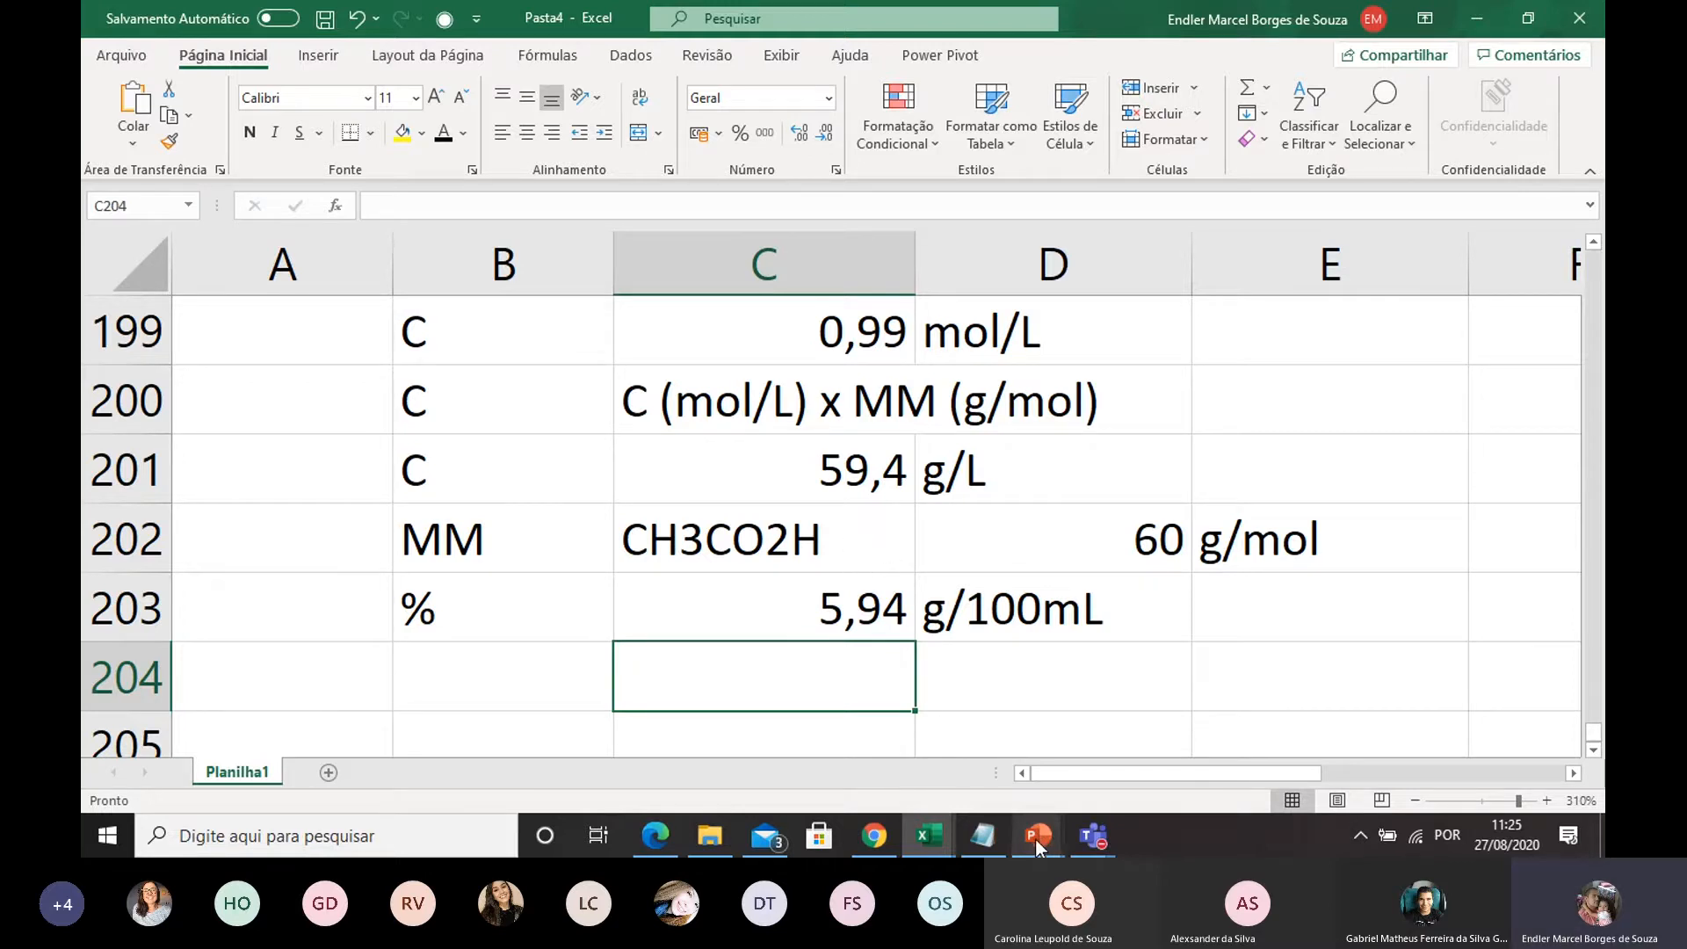
Switch to the PowerPoint presentation 20 08 2020 and open slide 131 with the tartaric acid in wine problem
mouse_move(1035, 837)
left_click(1156, 747)
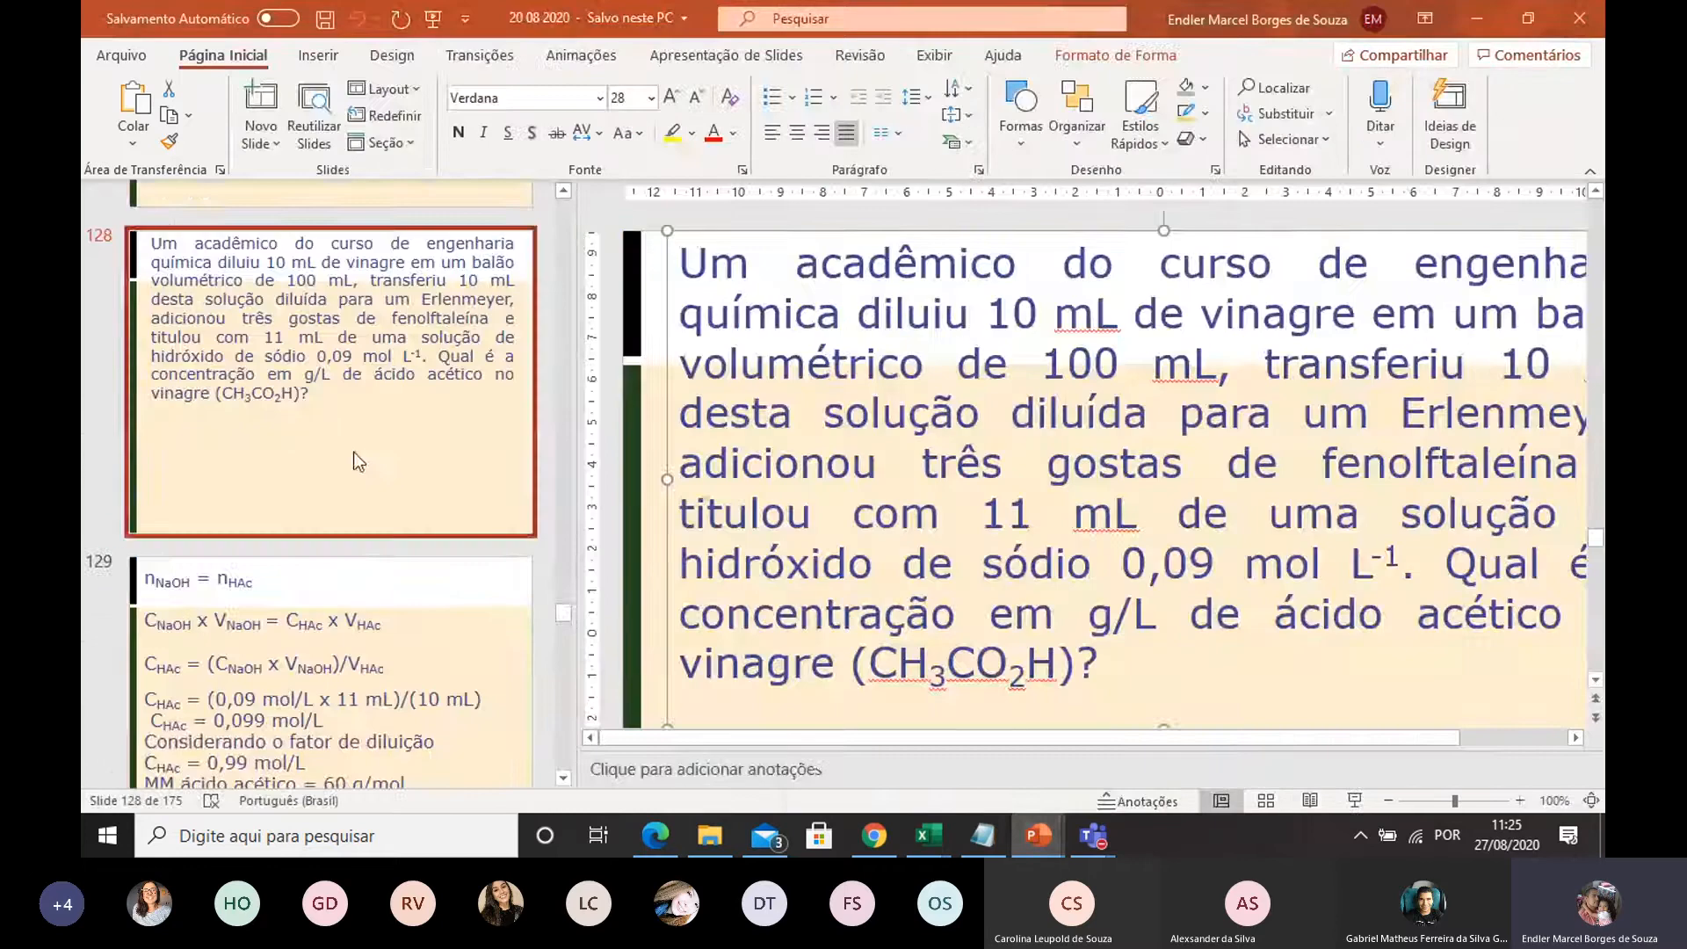
scroll(353, 452, "down", 3)
scroll(346, 449, "down", 5)
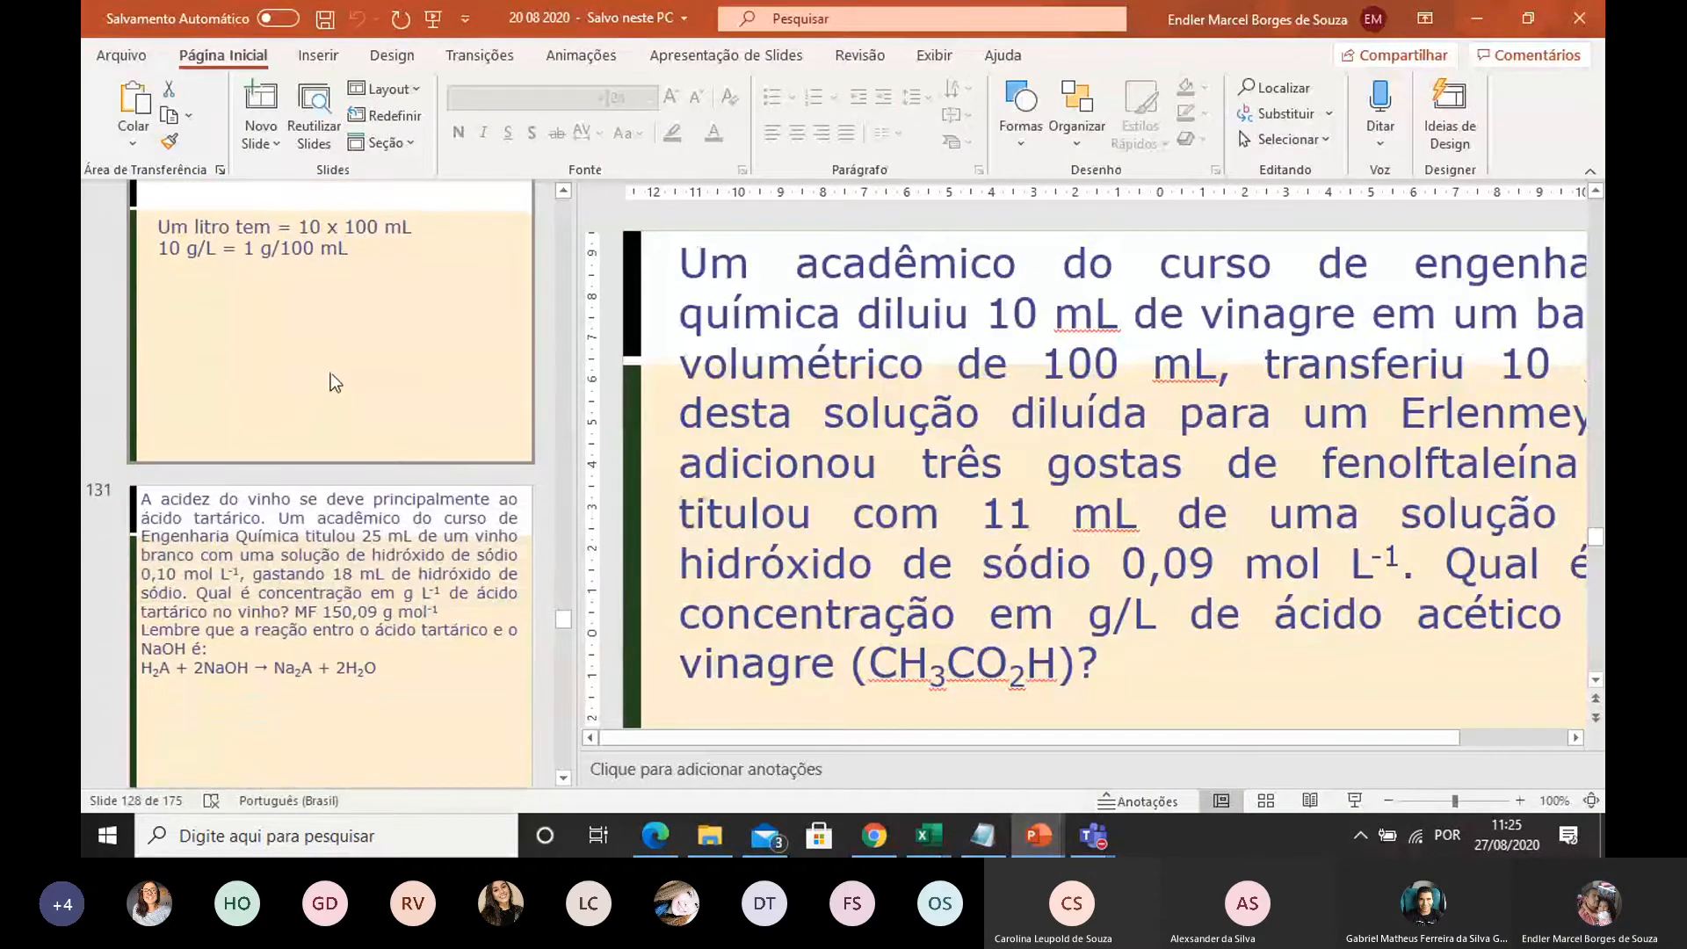
left_click(319, 487)
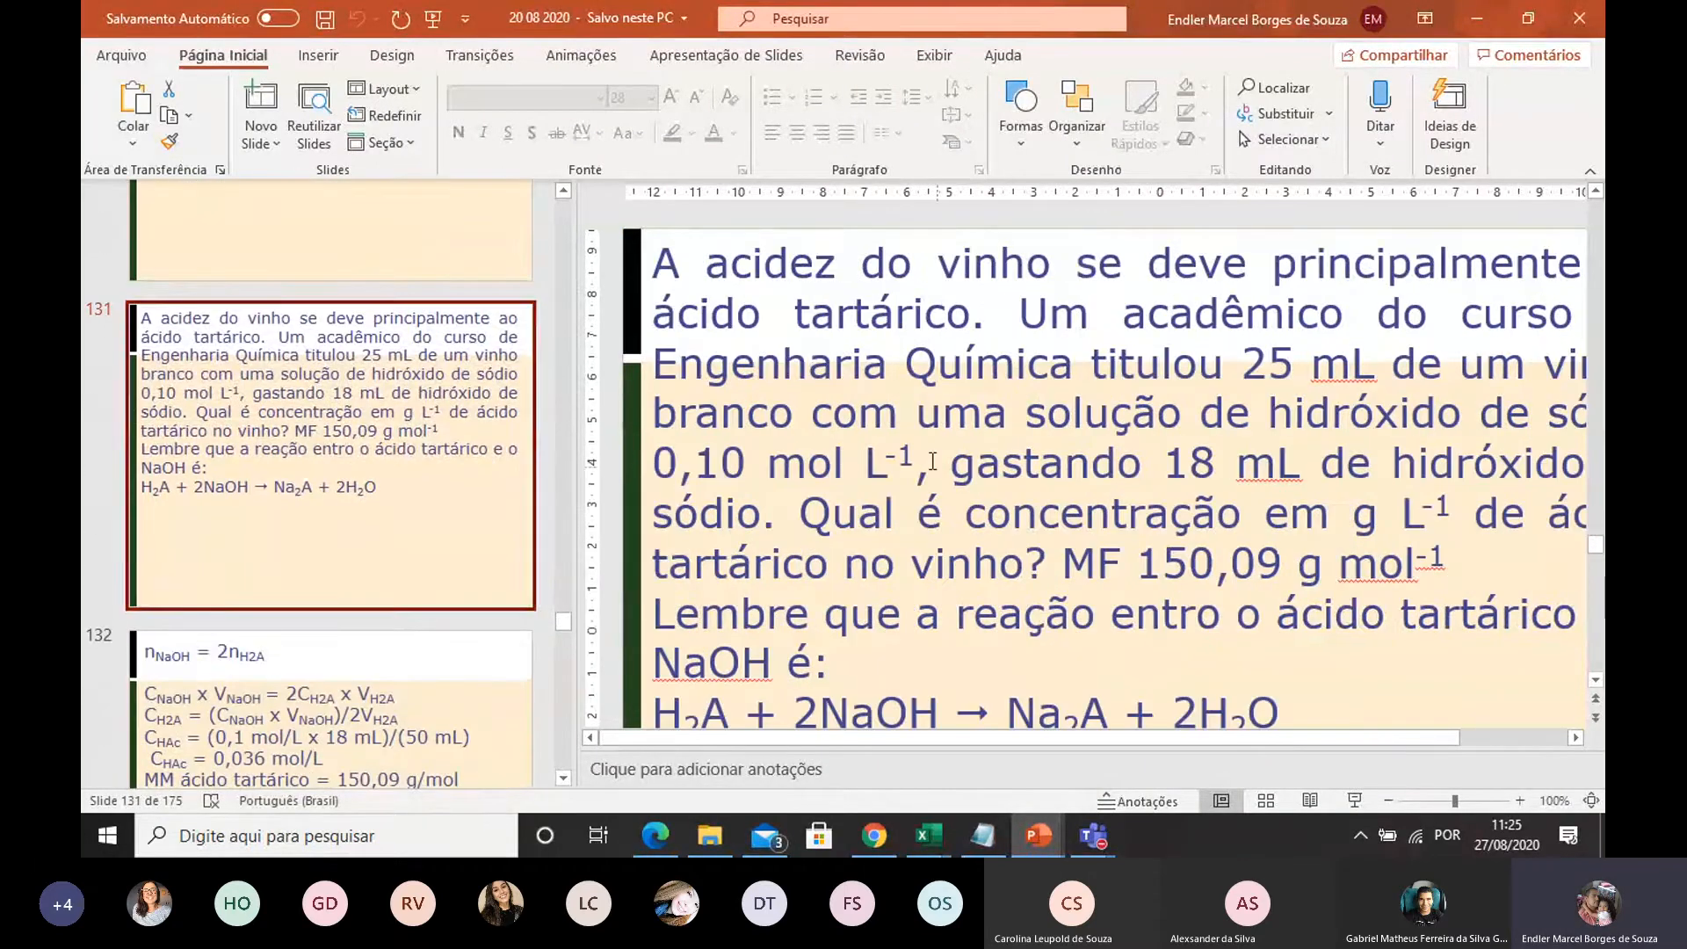
Start the slide show from slide 131 so the tartaric acid problem fills the screen
left_click(913, 395)
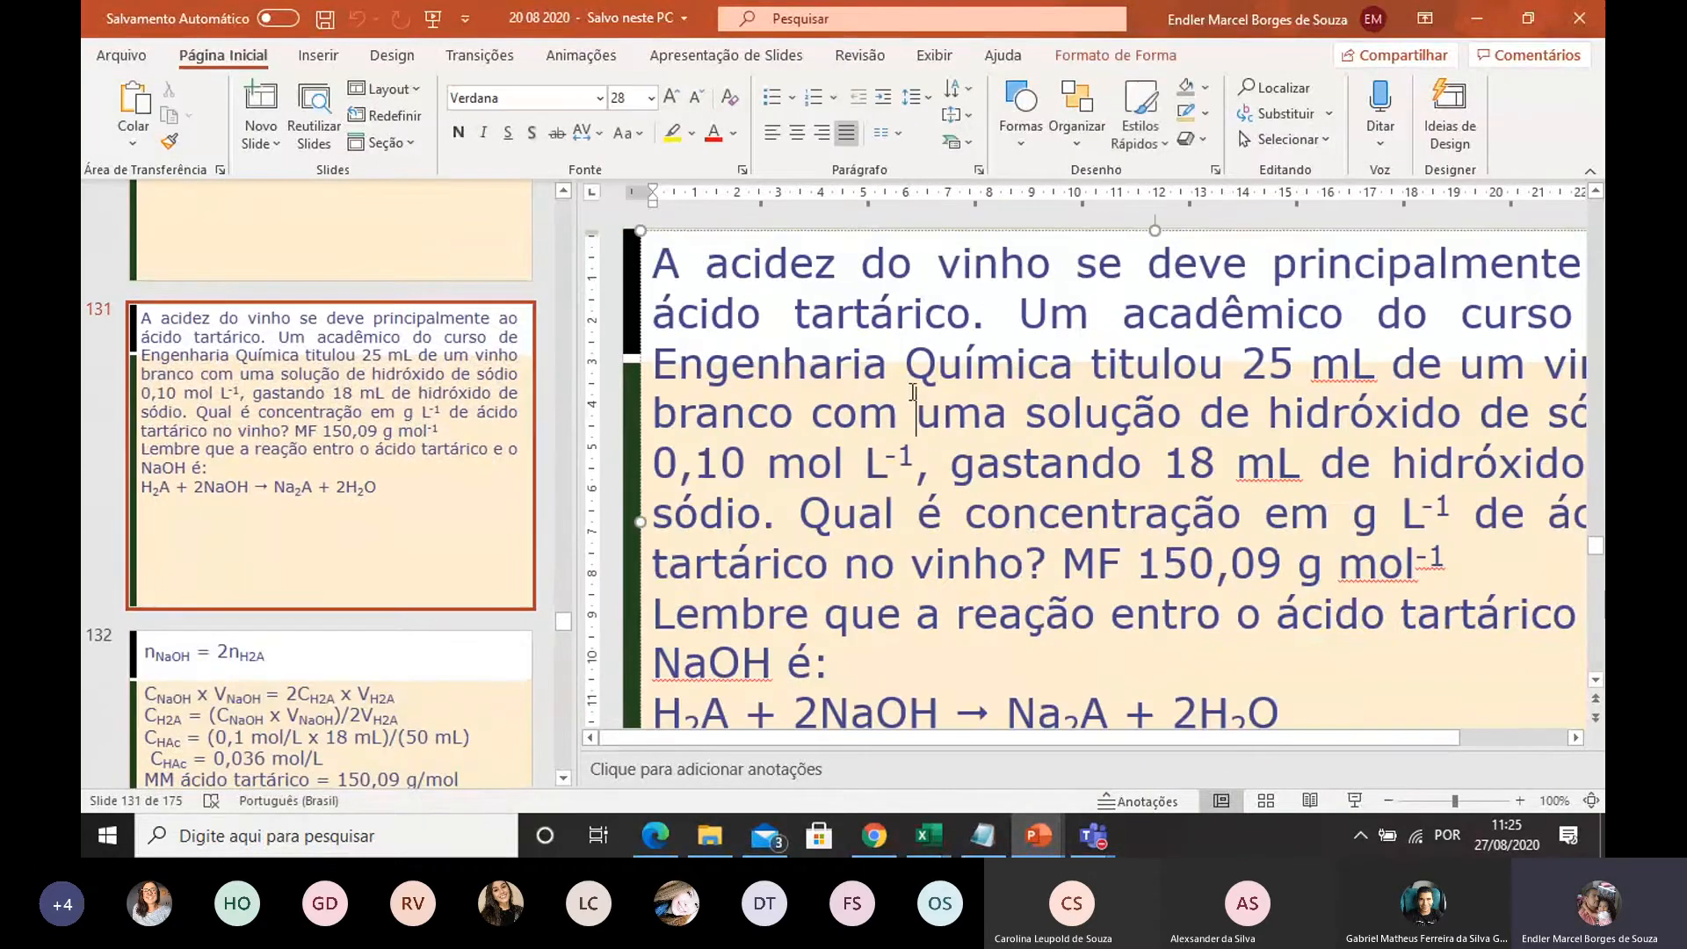
left_click(1574, 738)
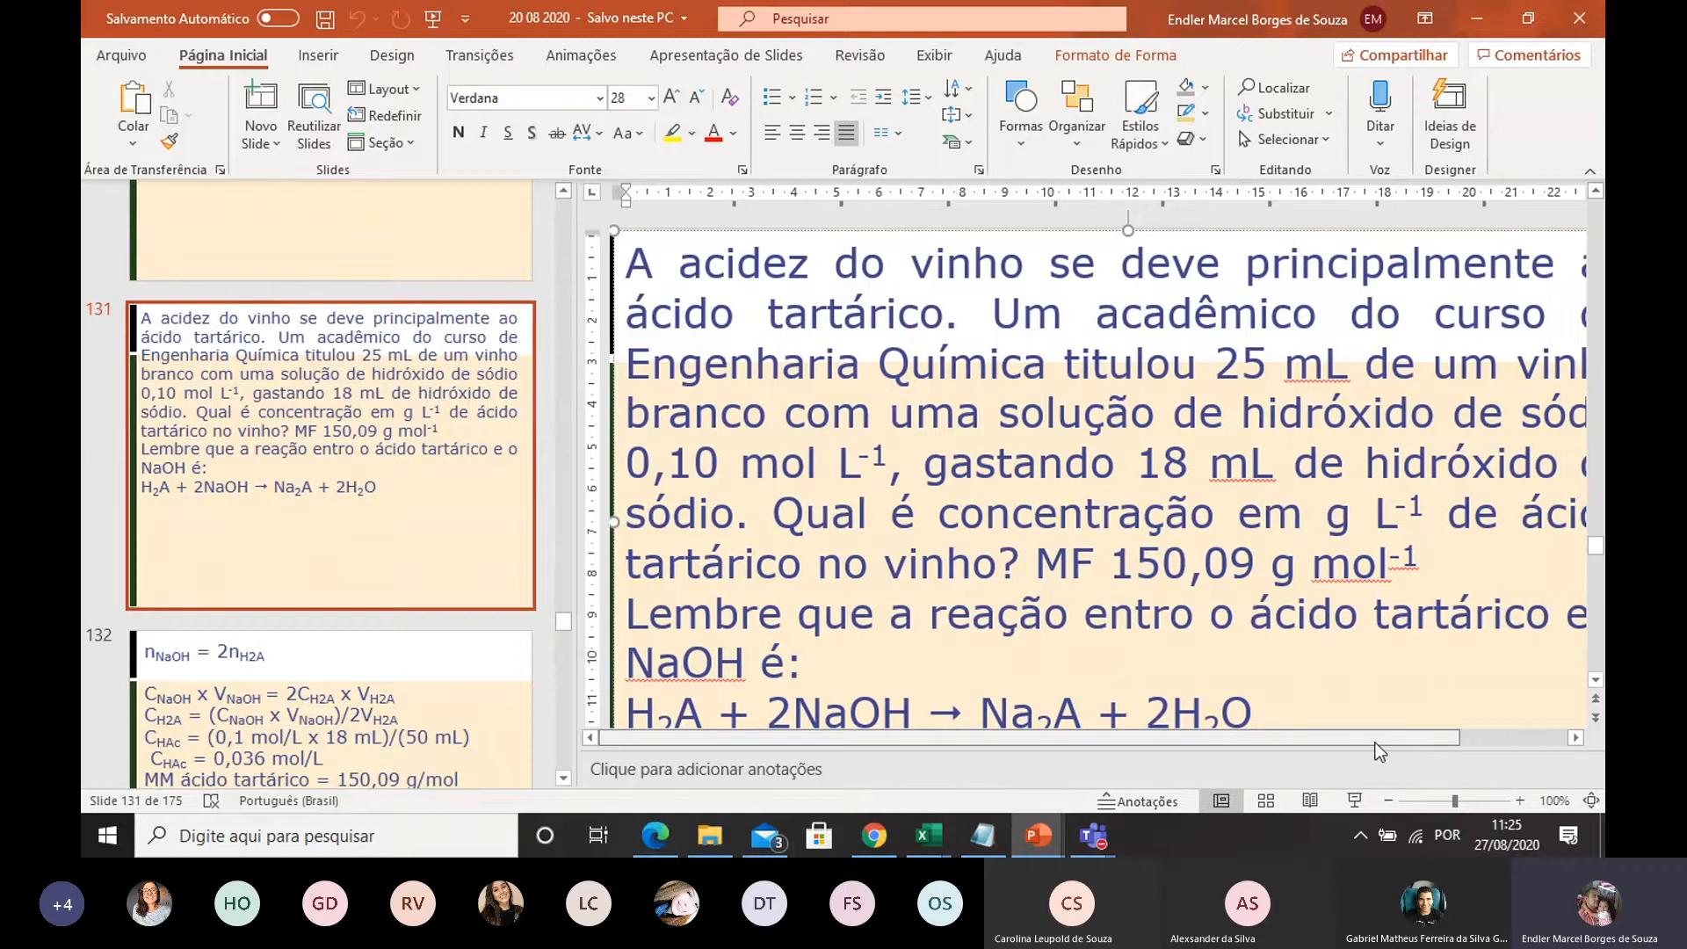
left_click_drag(1374, 741, 1353, 745)
left_click(1353, 801)
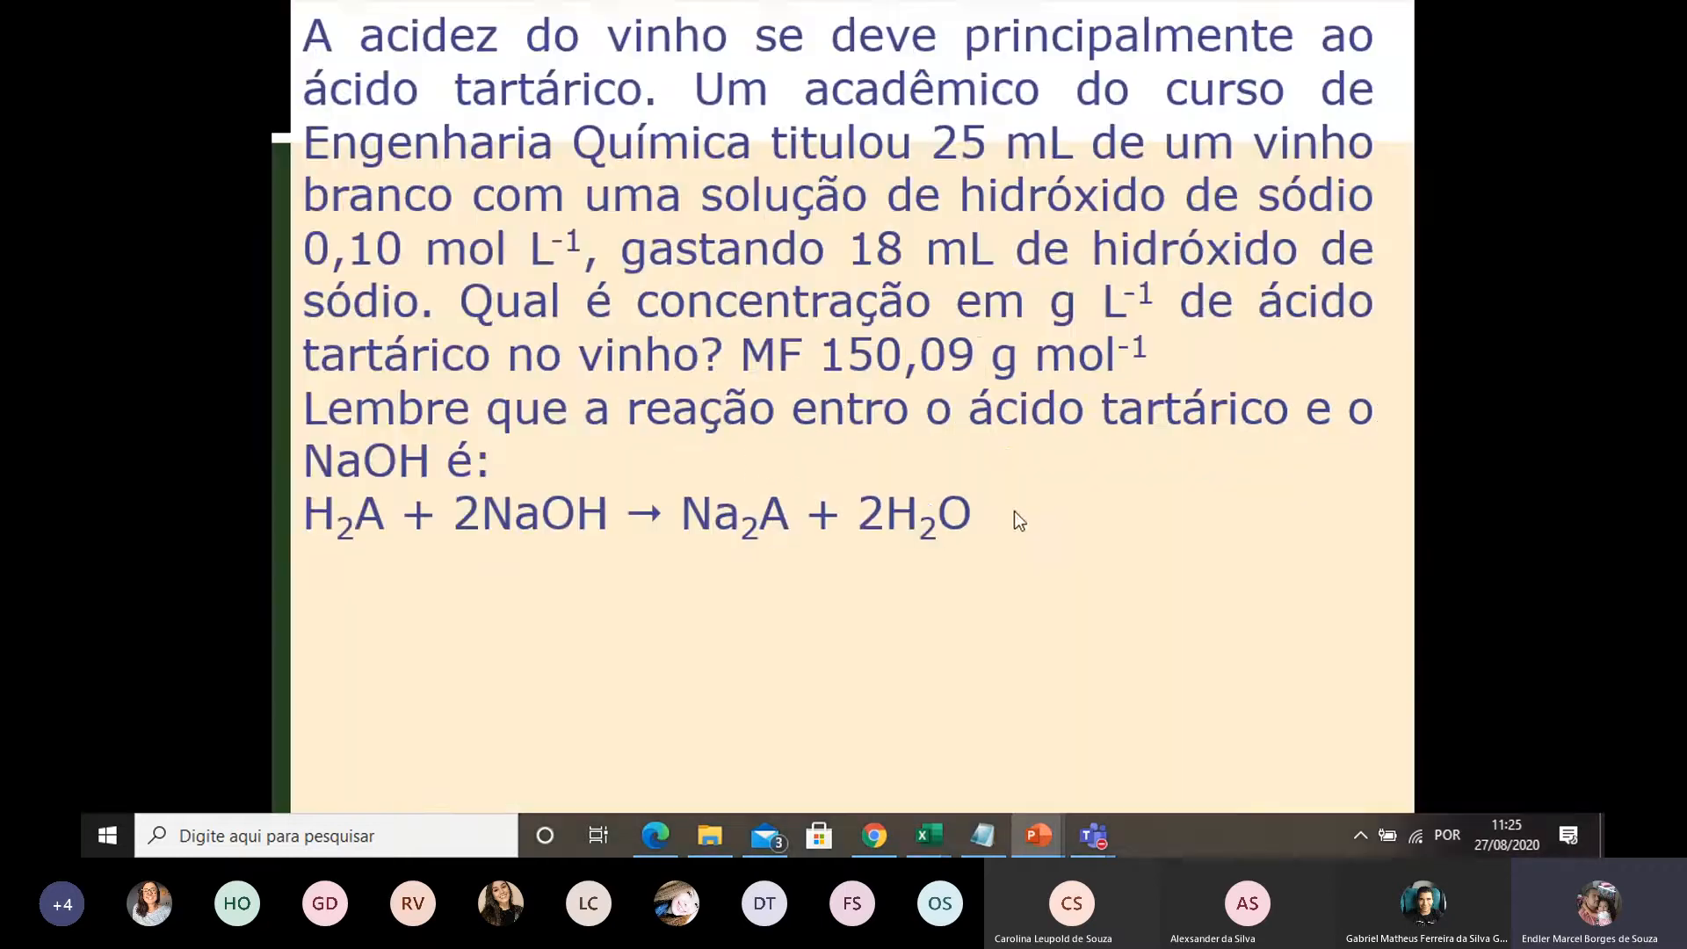
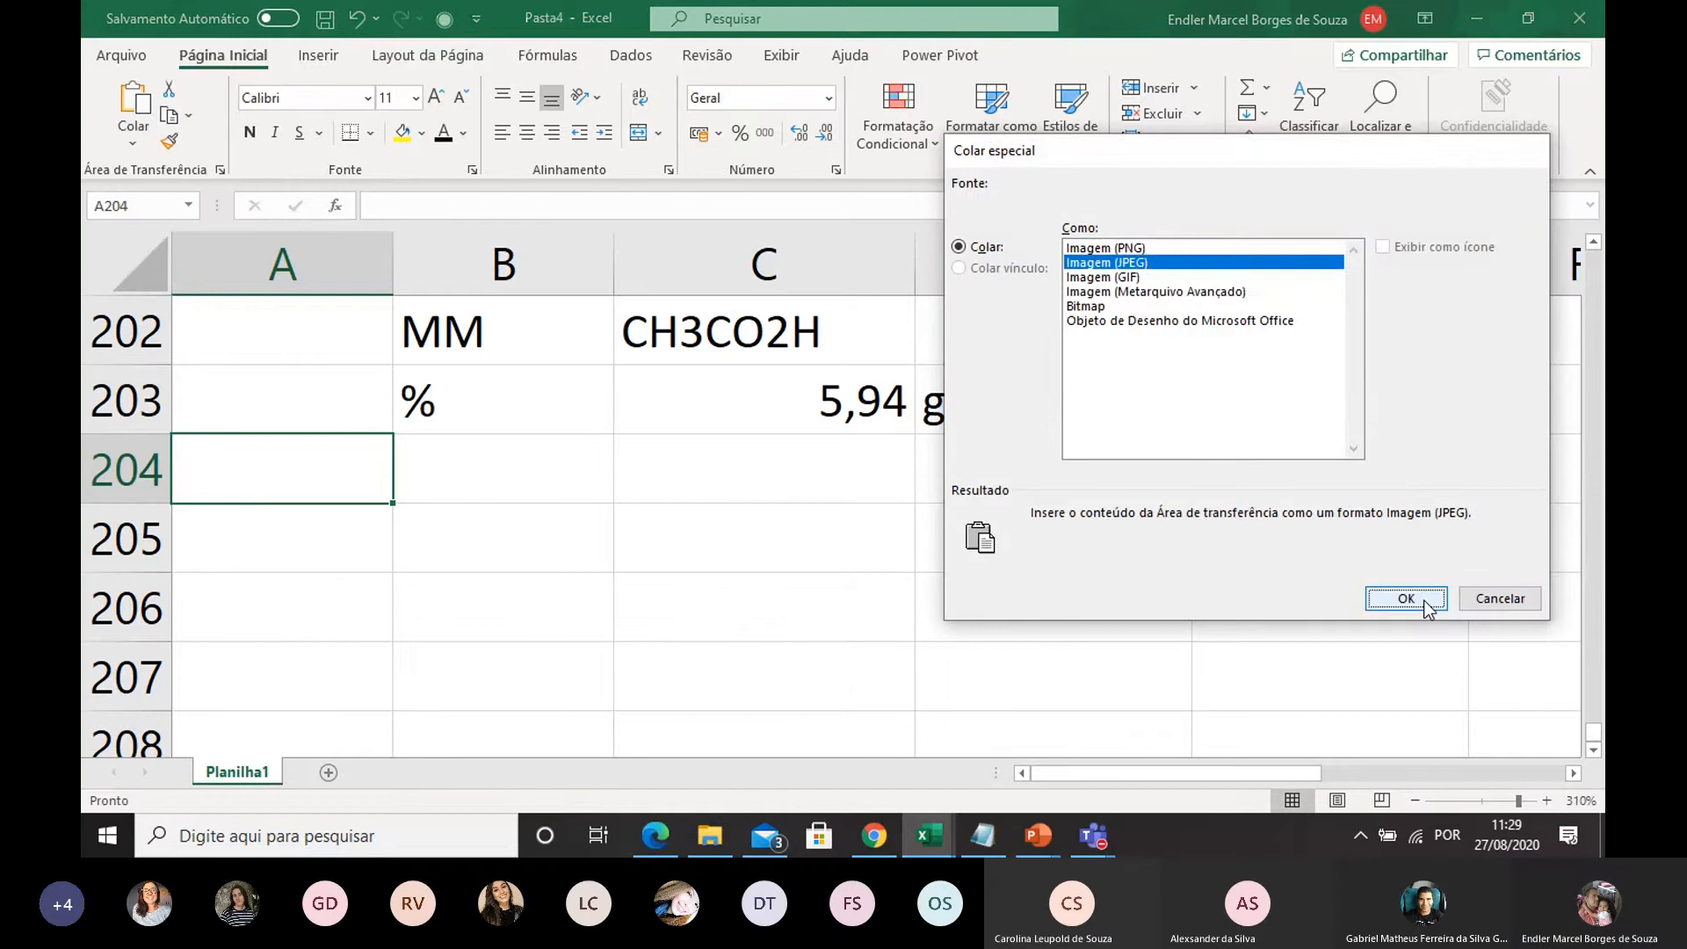
Paste the tartaric acid problem into the sheet as a JPEG image, then shrink it and position it just below row 203
left_click(1406, 598)
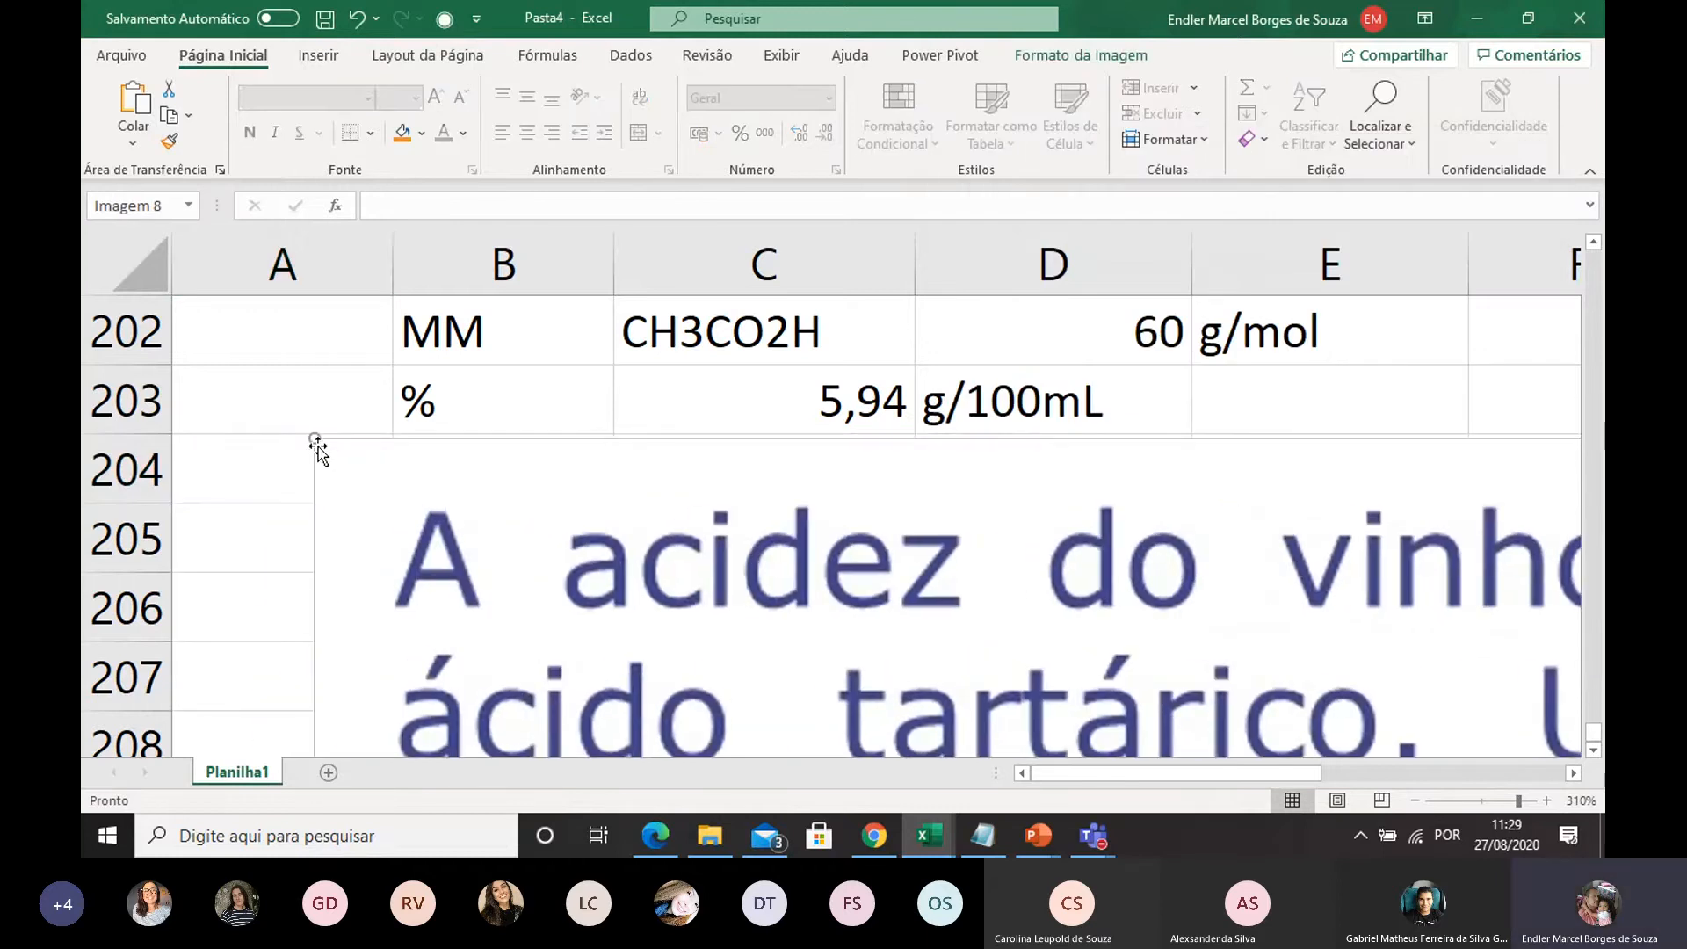
left_click_drag(316, 439, 659, 629)
left_click_drag(901, 666, 456, 528)
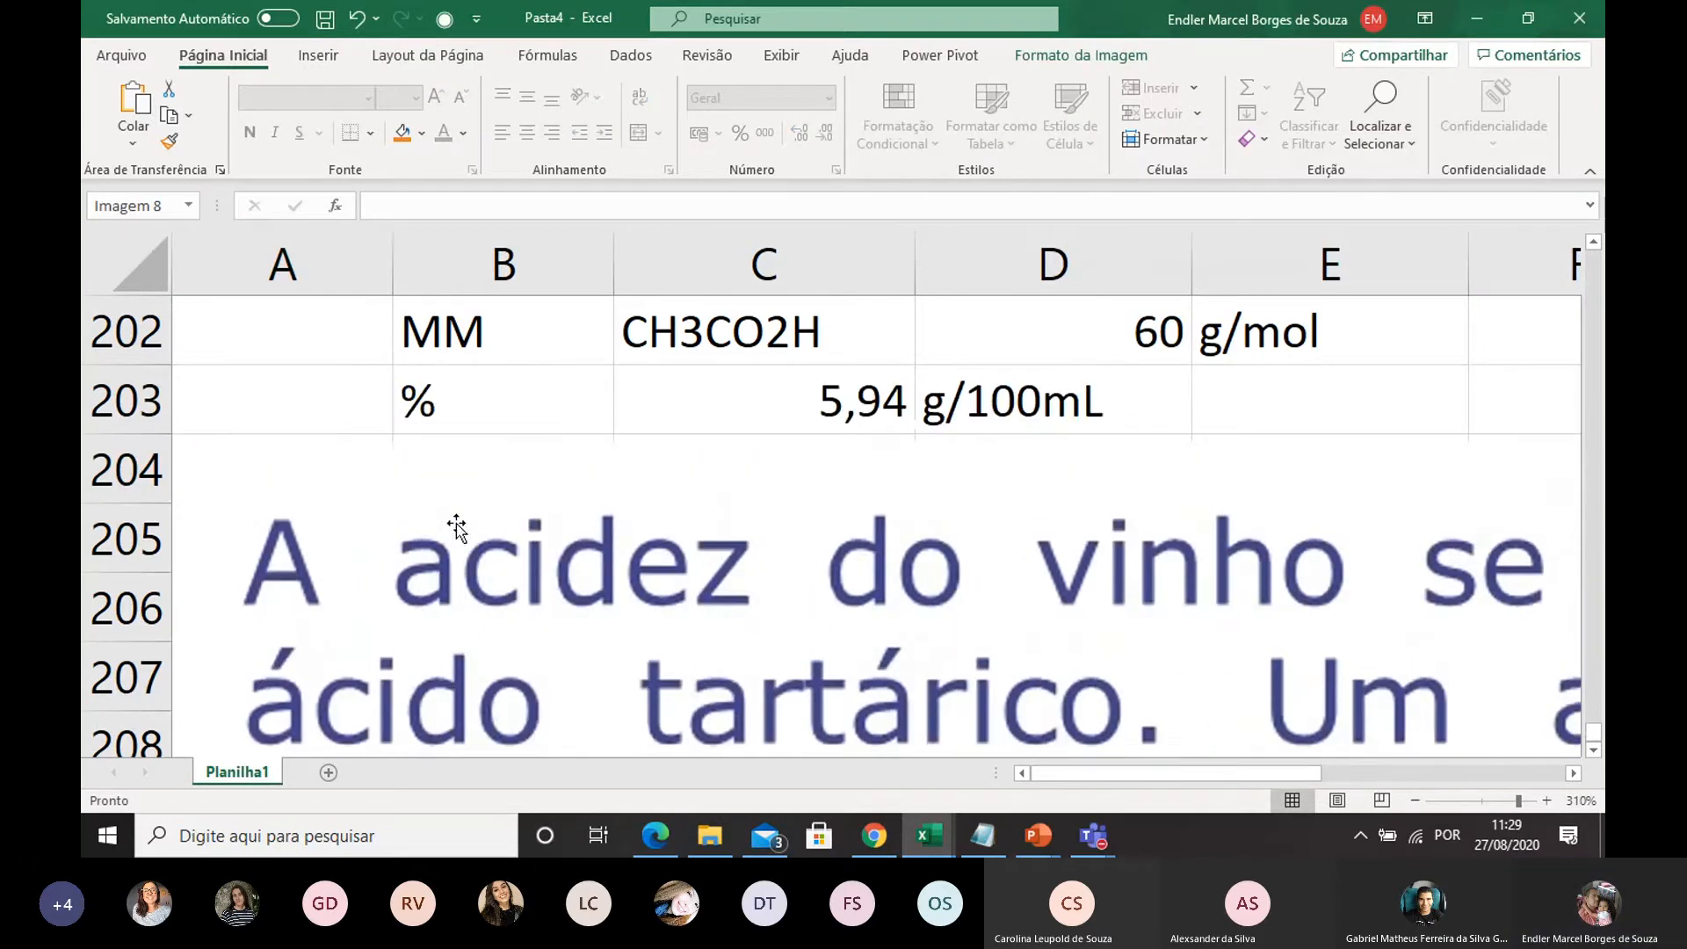
left_click_drag(207, 473, 241, 458)
Merge and center cells B221 and C221 below the pasted problem image
scroll(559, 535, "down", 1)
scroll(559, 535, "down", 5)
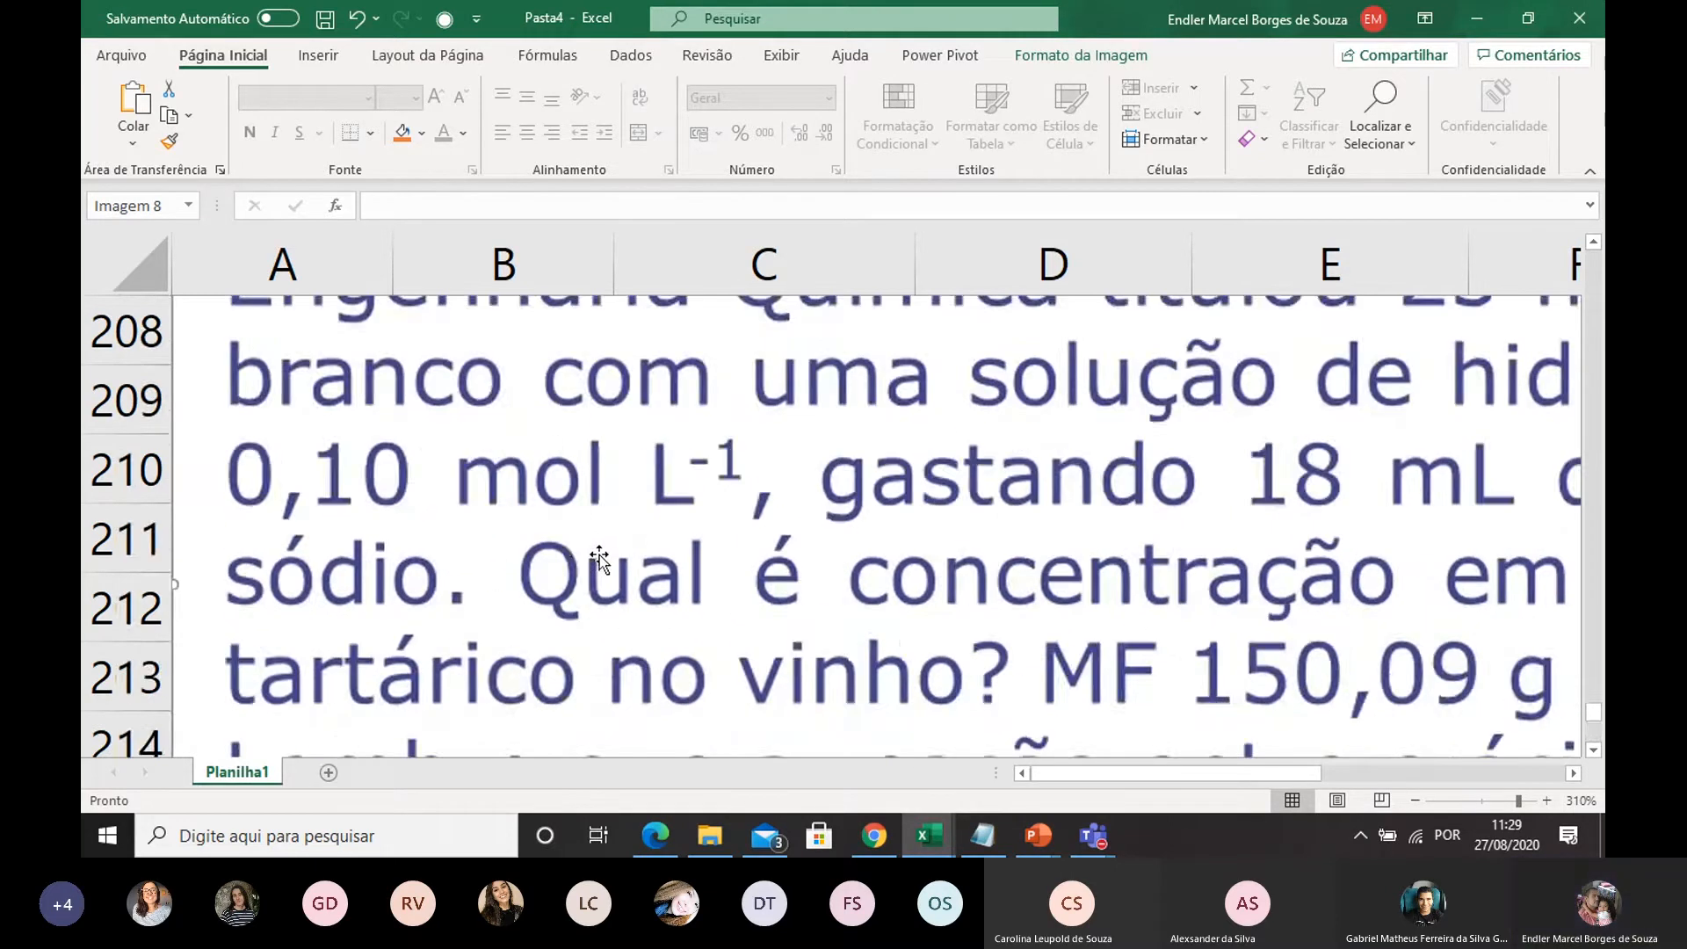
scroll(510, 576, "up", 1)
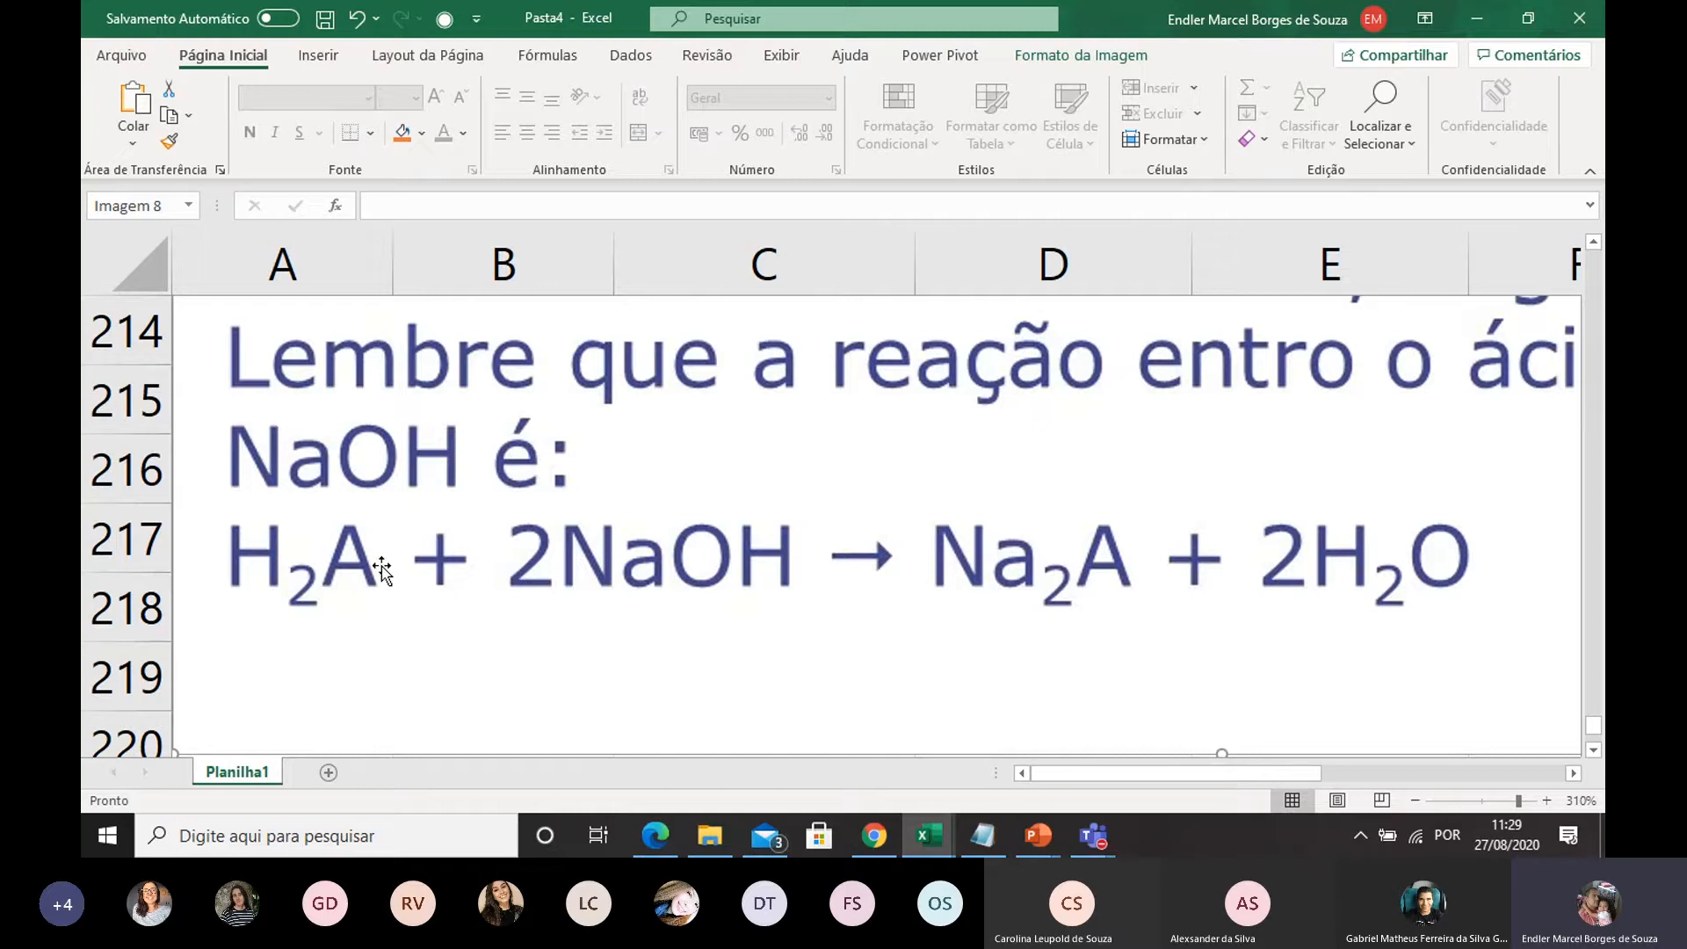
scroll(620, 553, "down", 1)
left_click_drag(507, 586, 674, 598)
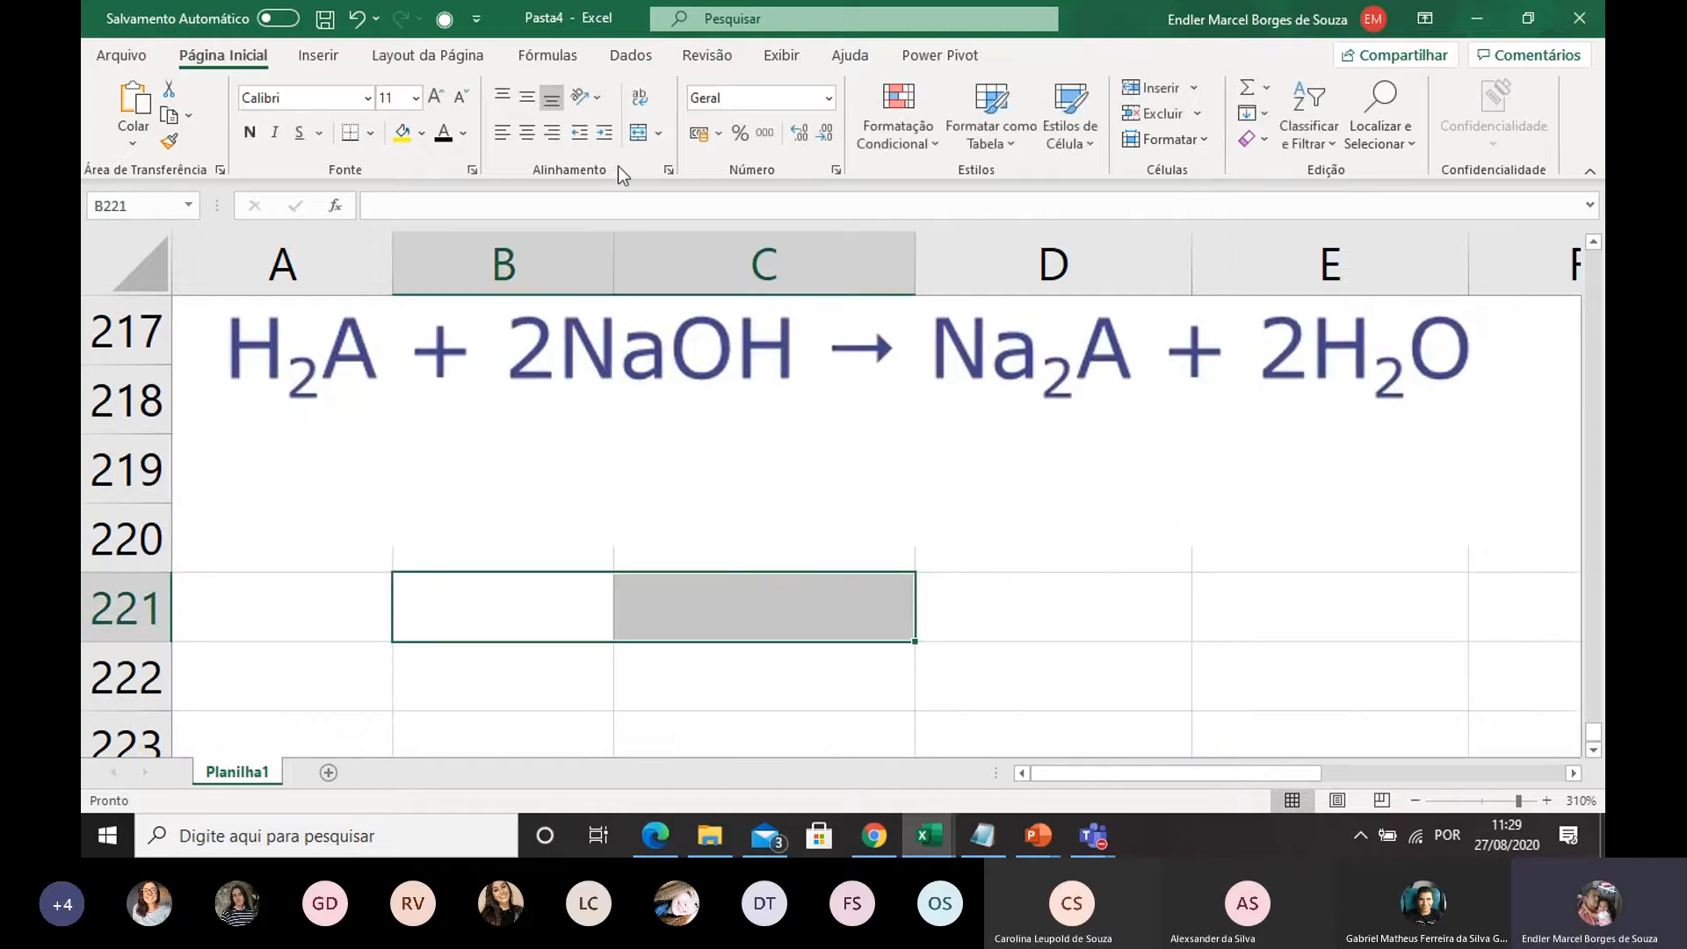
left_click(638, 131)
Enter the stoichiometric relation 2nH2A = nNaOH in the merged cell B221
double_click(622, 596)
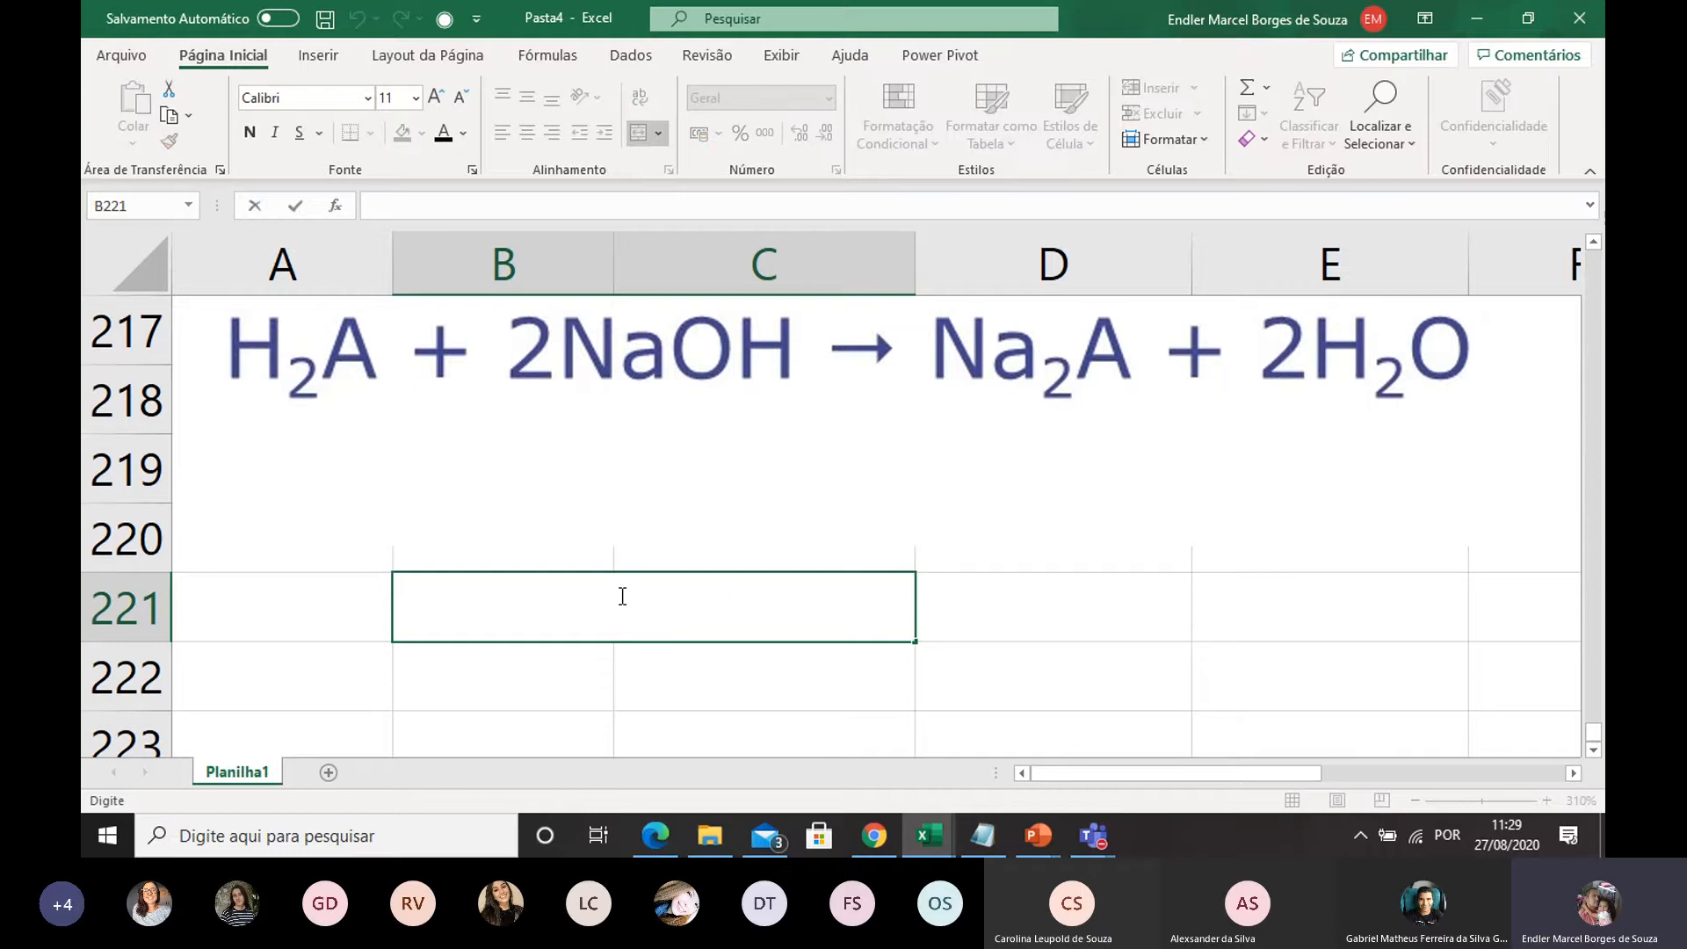
type("nH2A =")
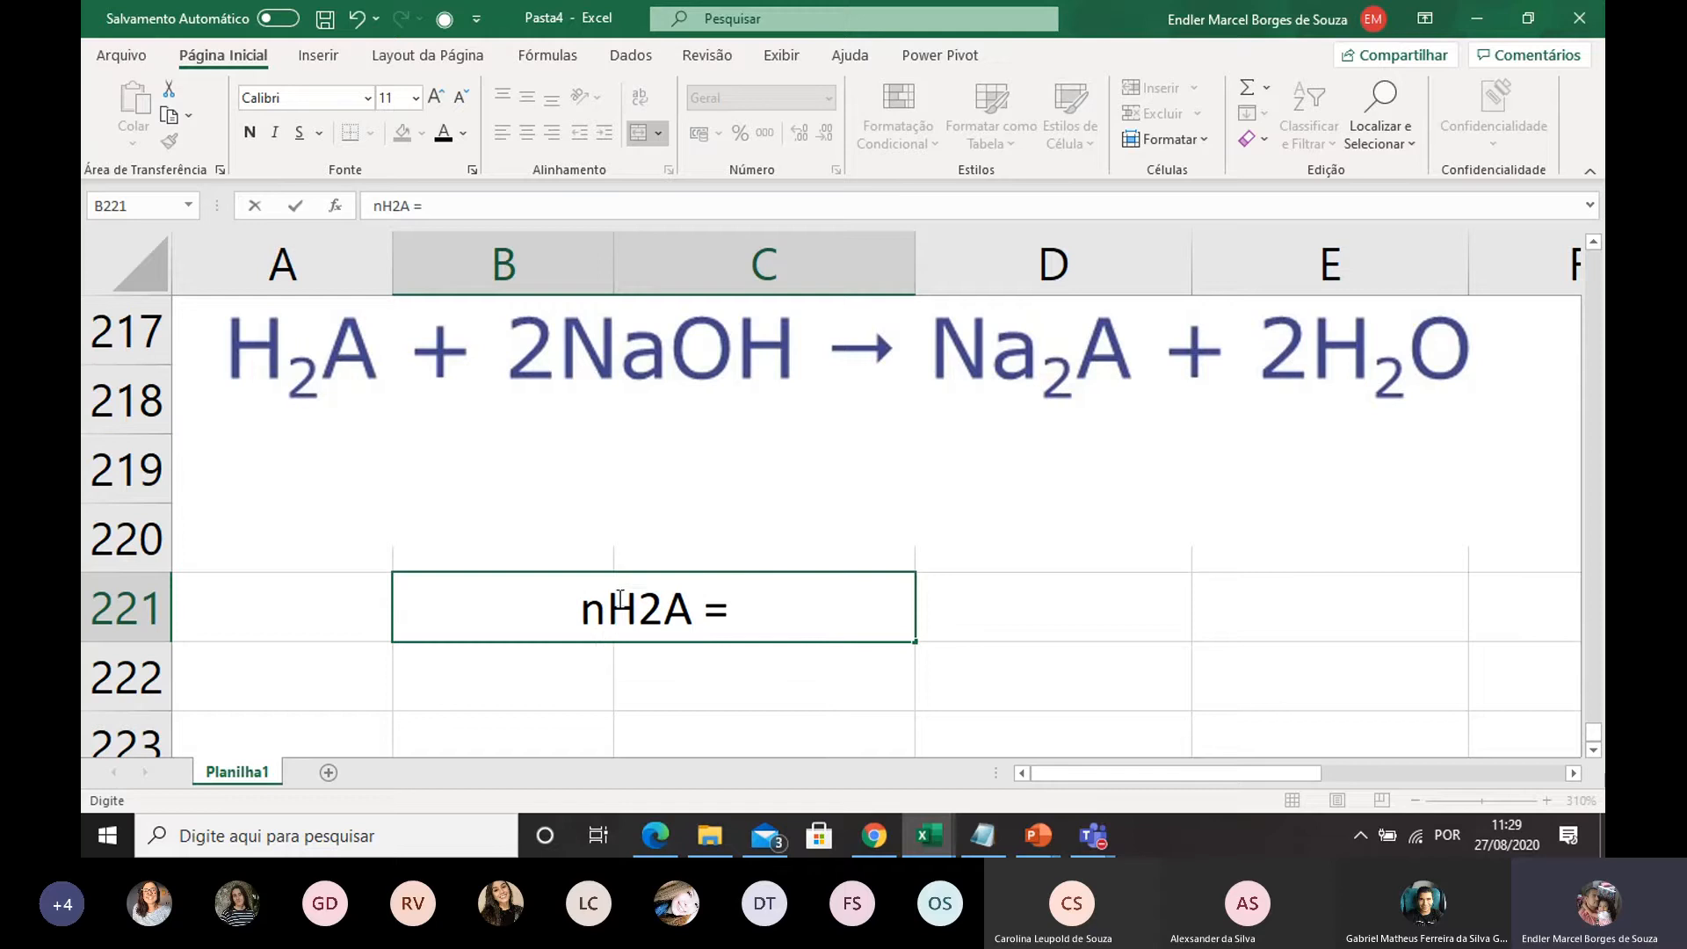
left_click_drag(663, 611, 618, 611)
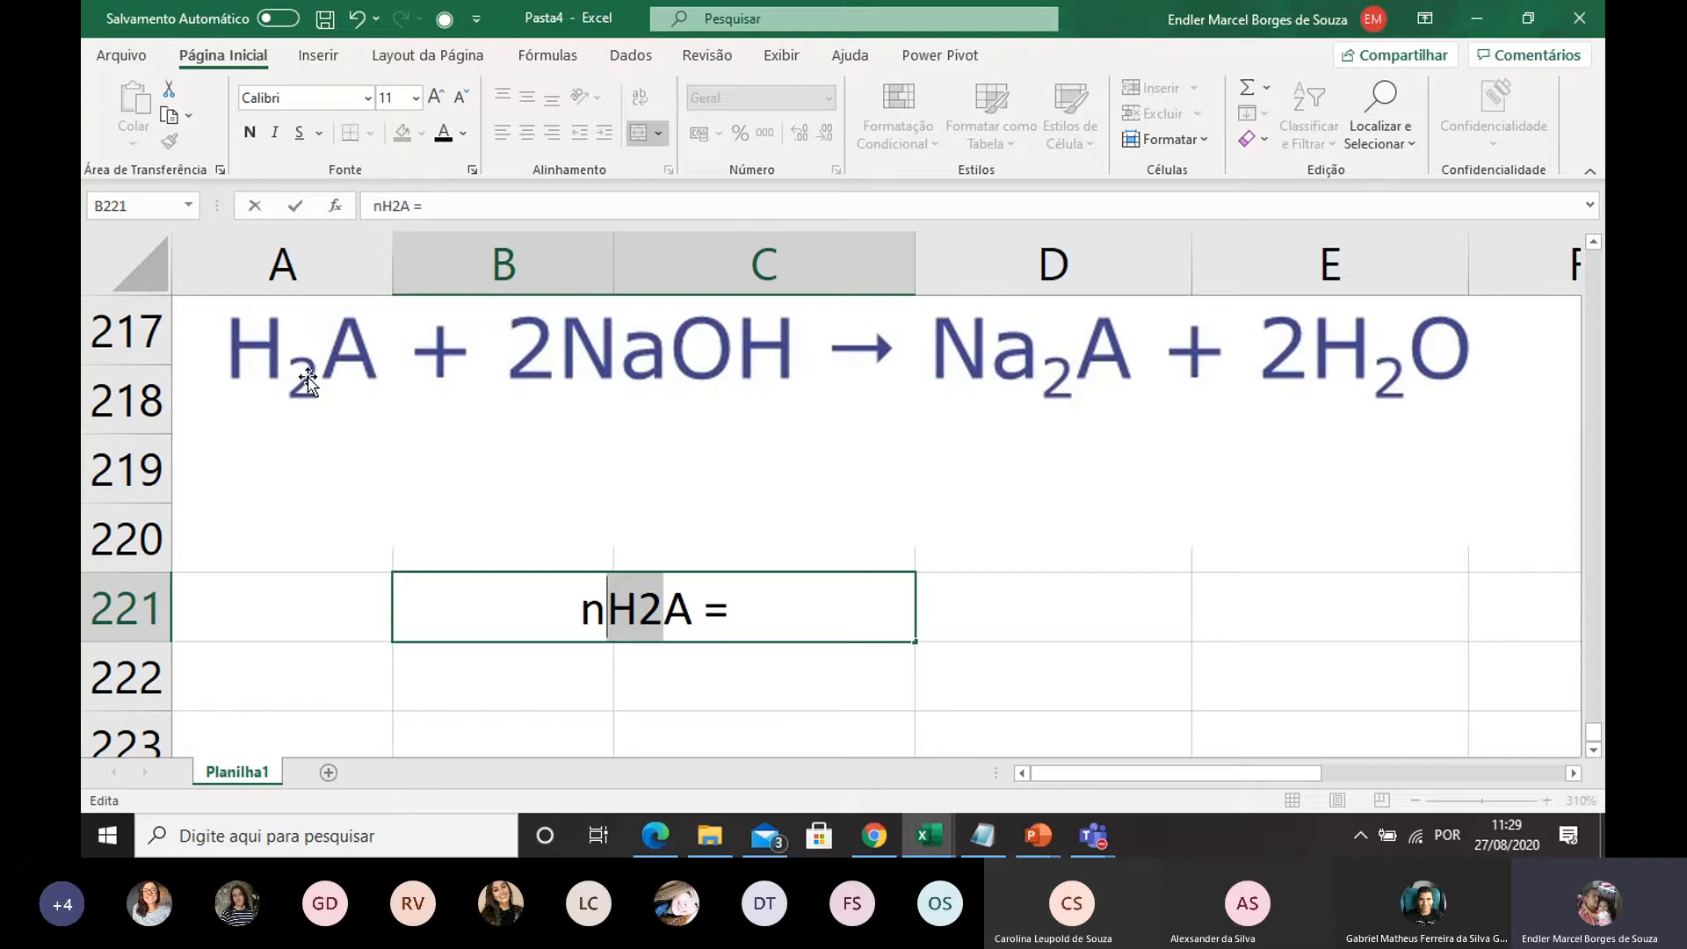
left_click(749, 608)
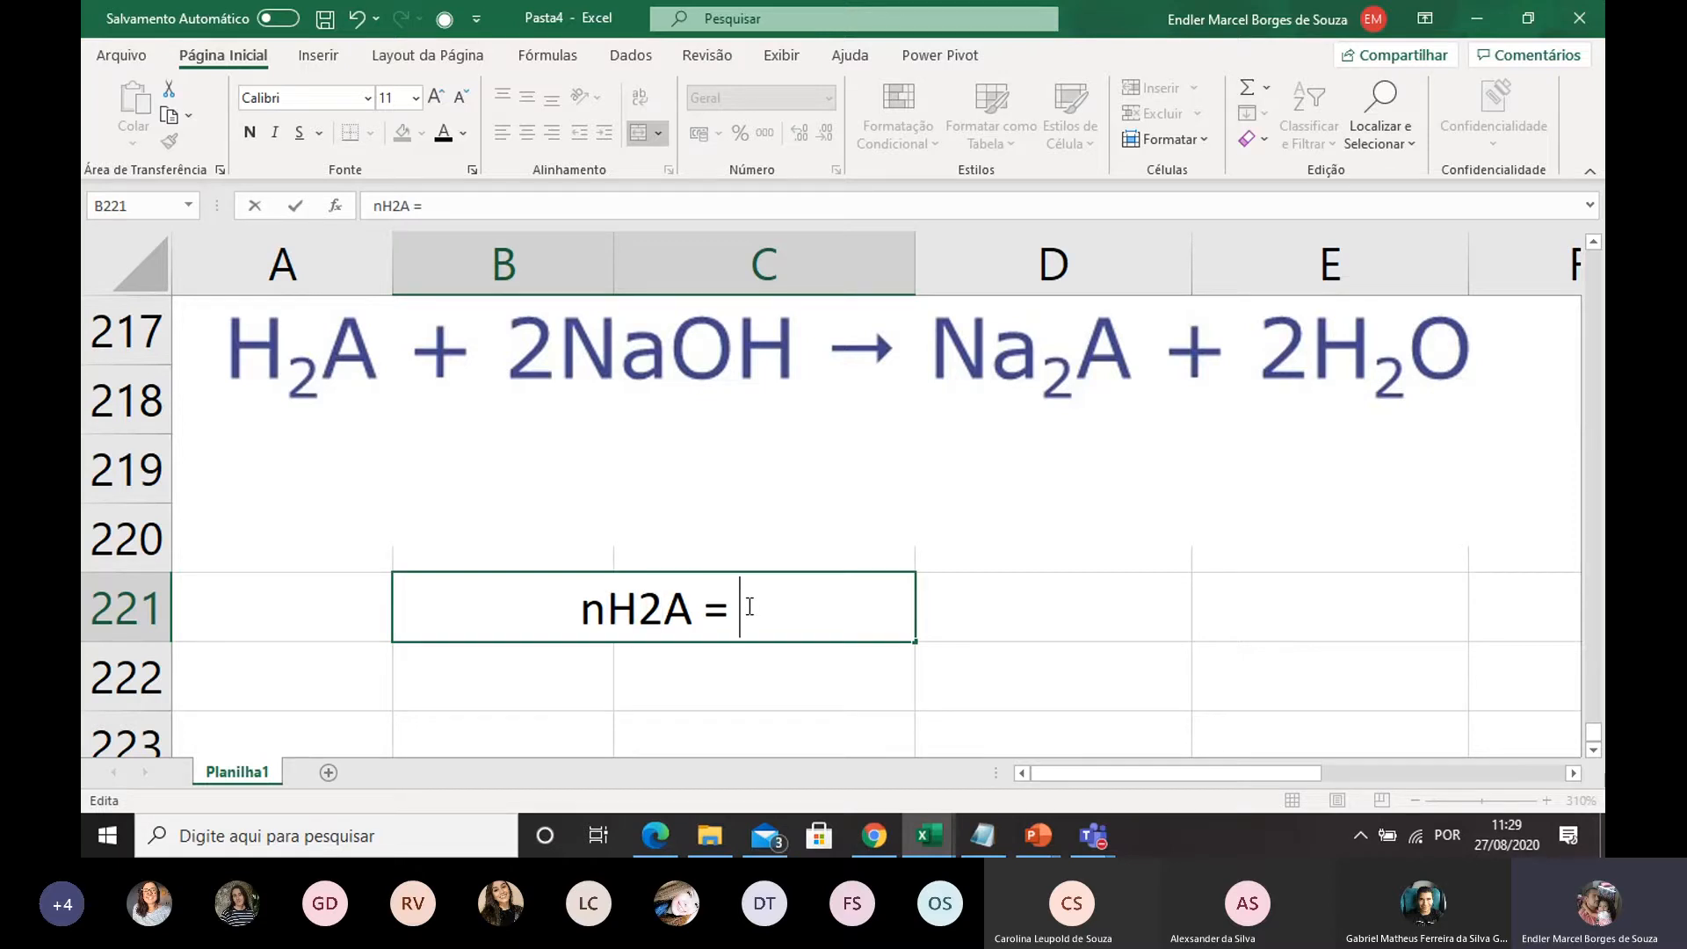
type("nNao")
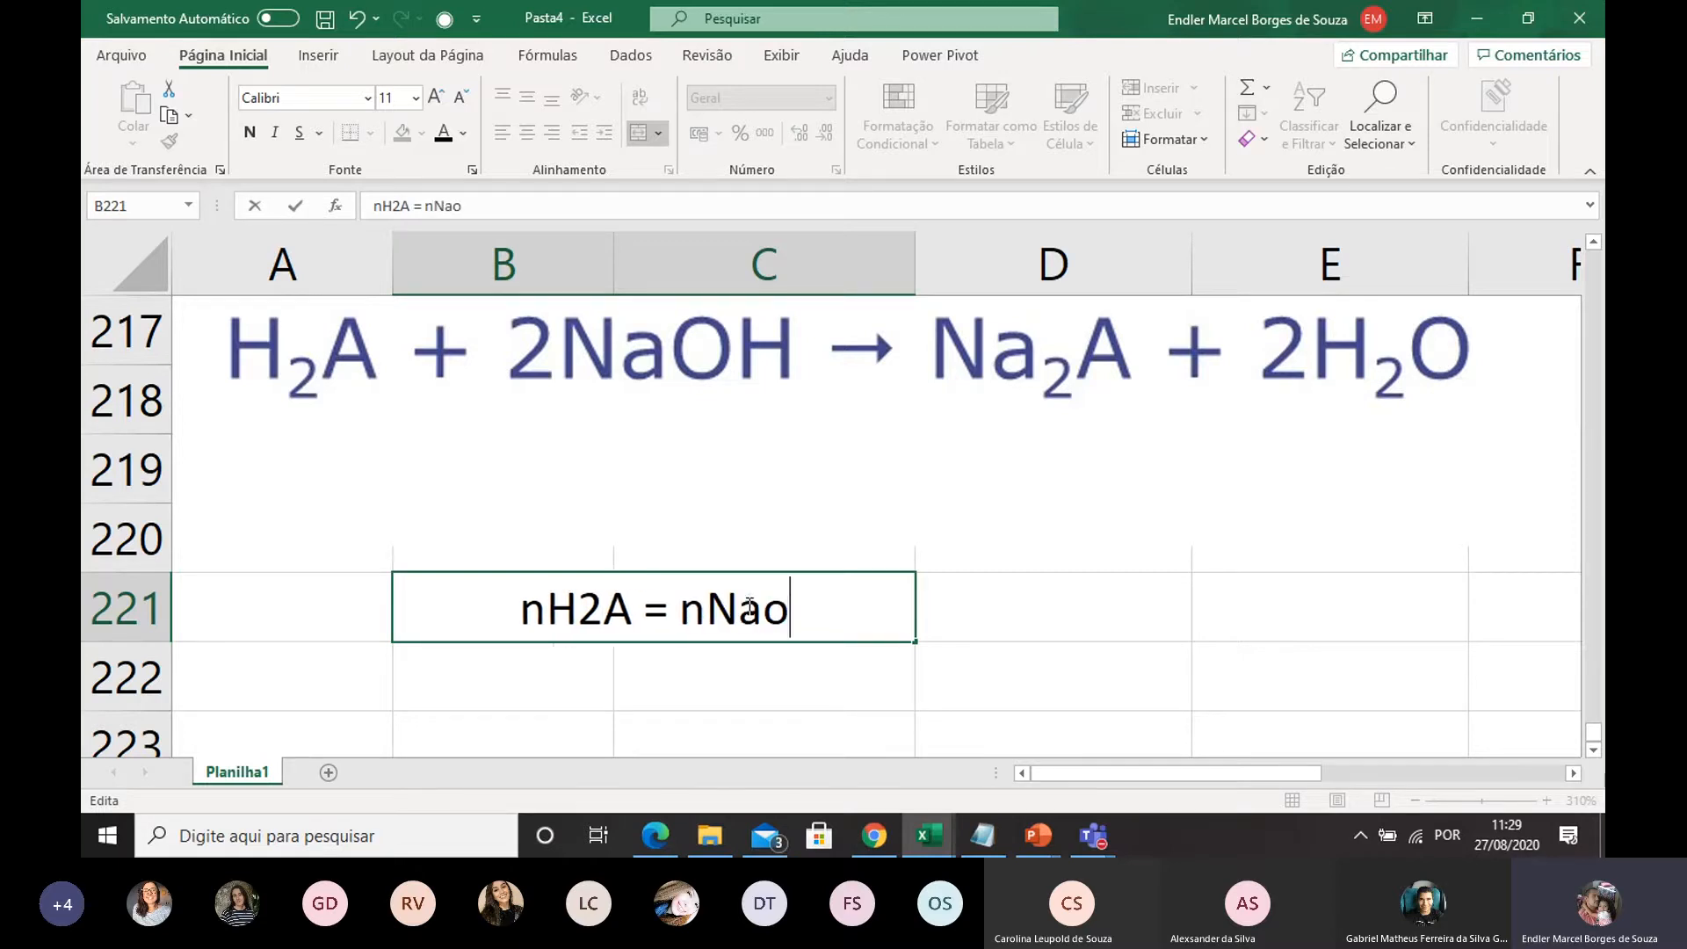
key("BackSpace")
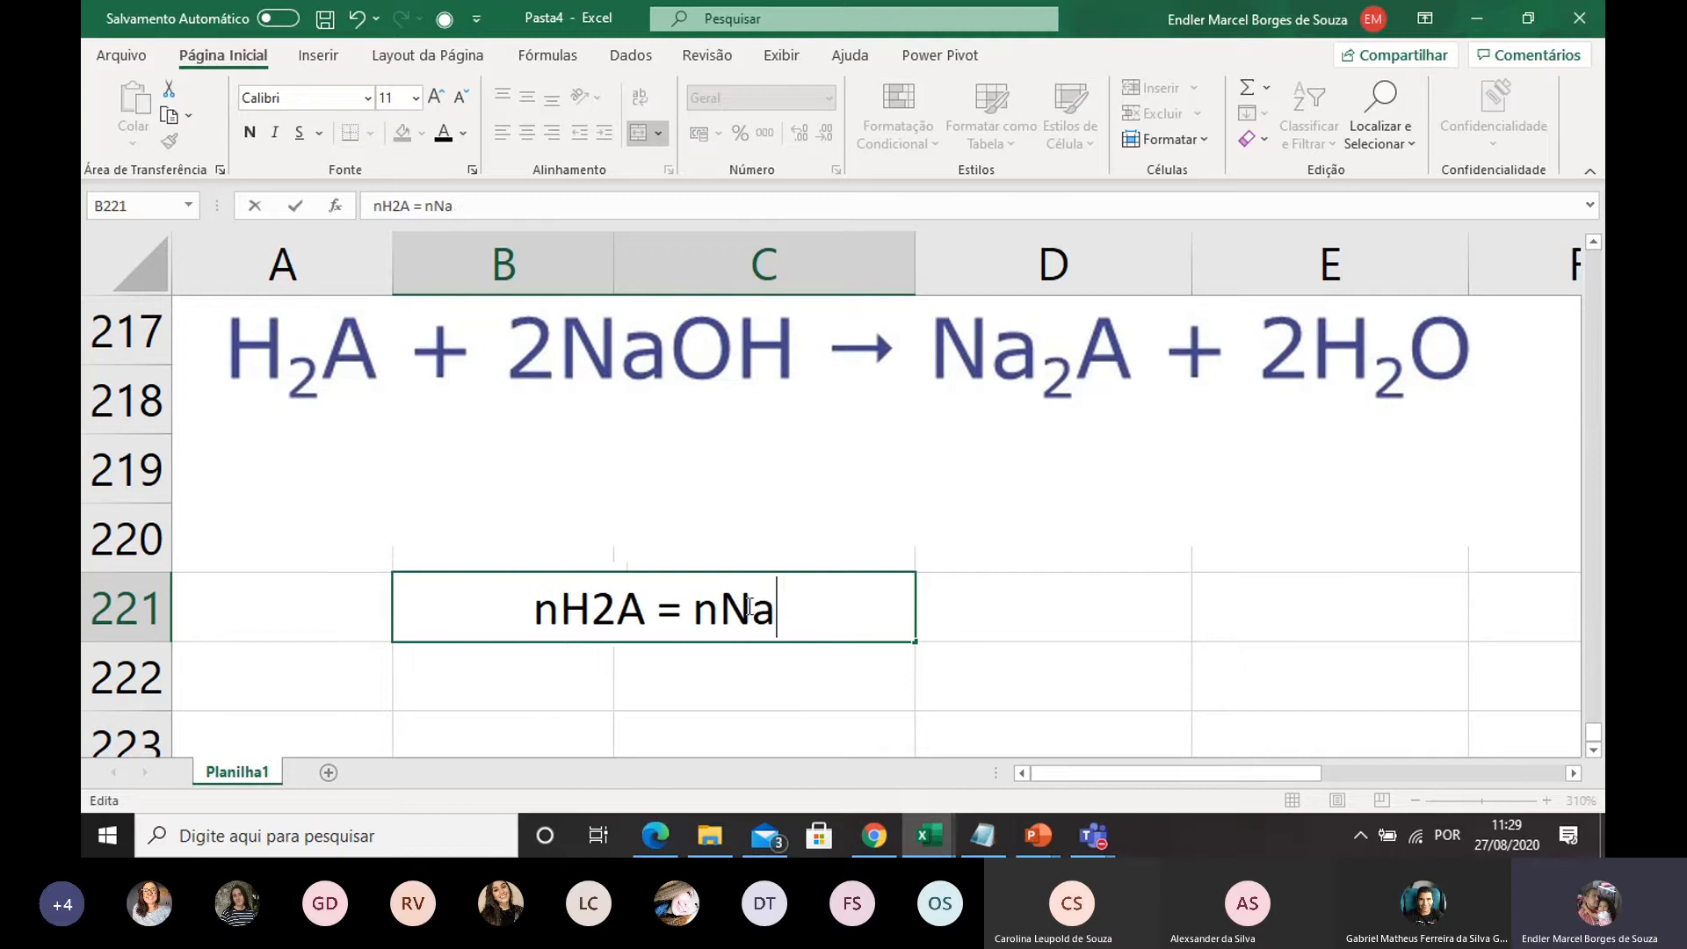
type("OH")
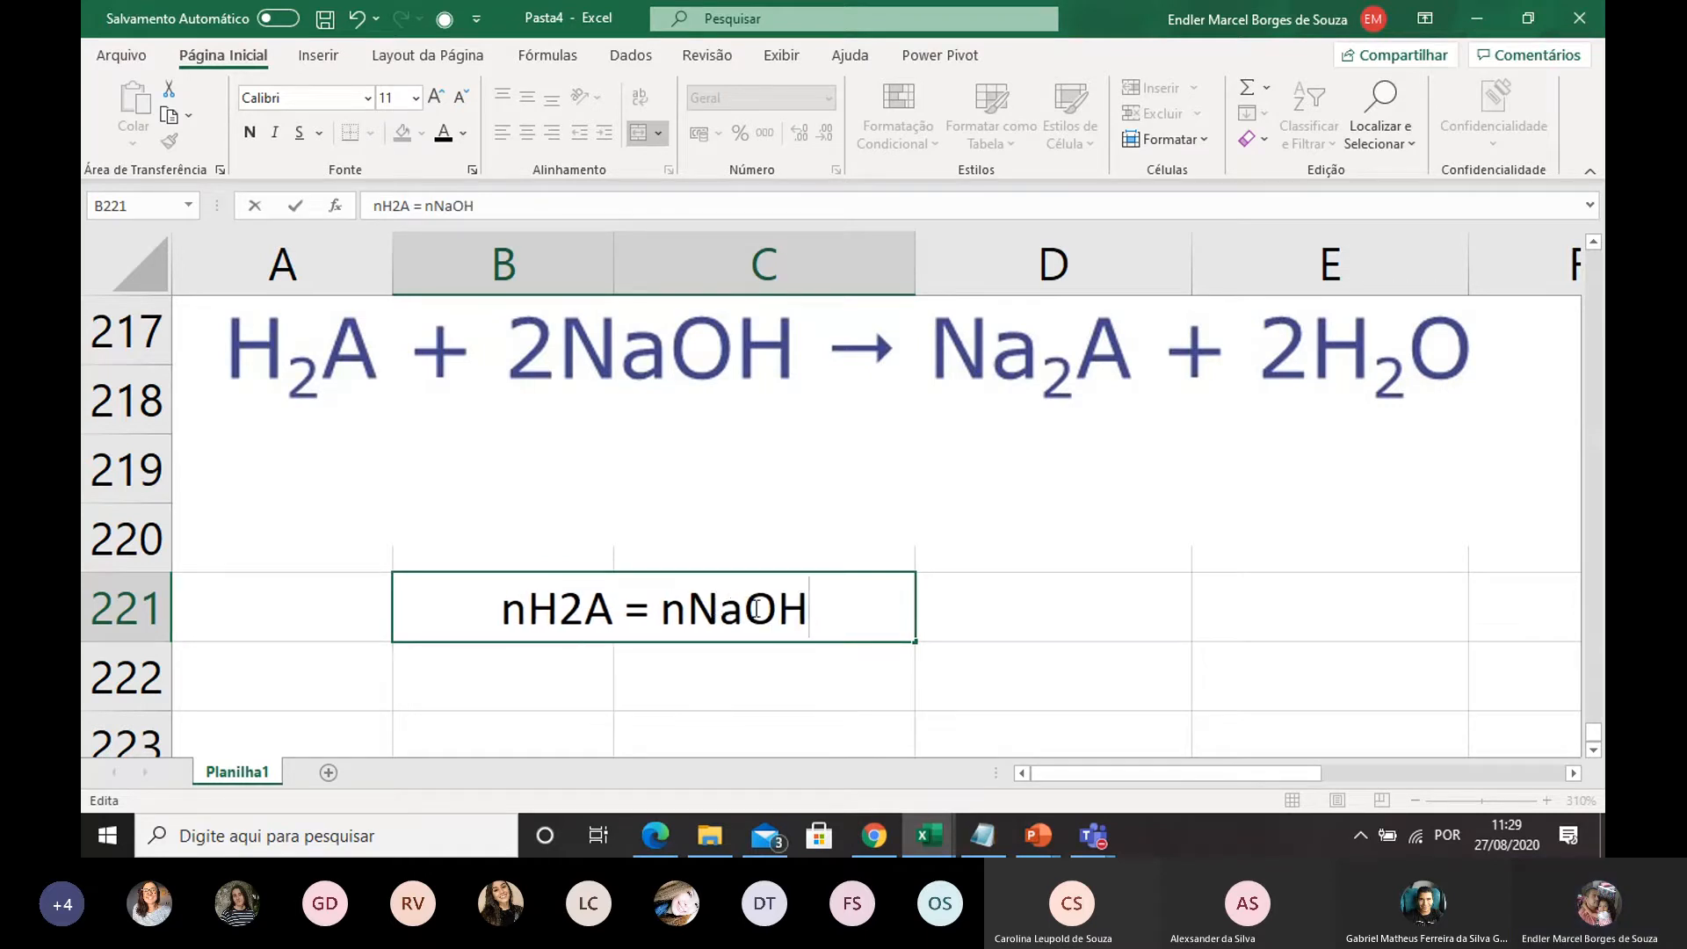
left_click(494, 631)
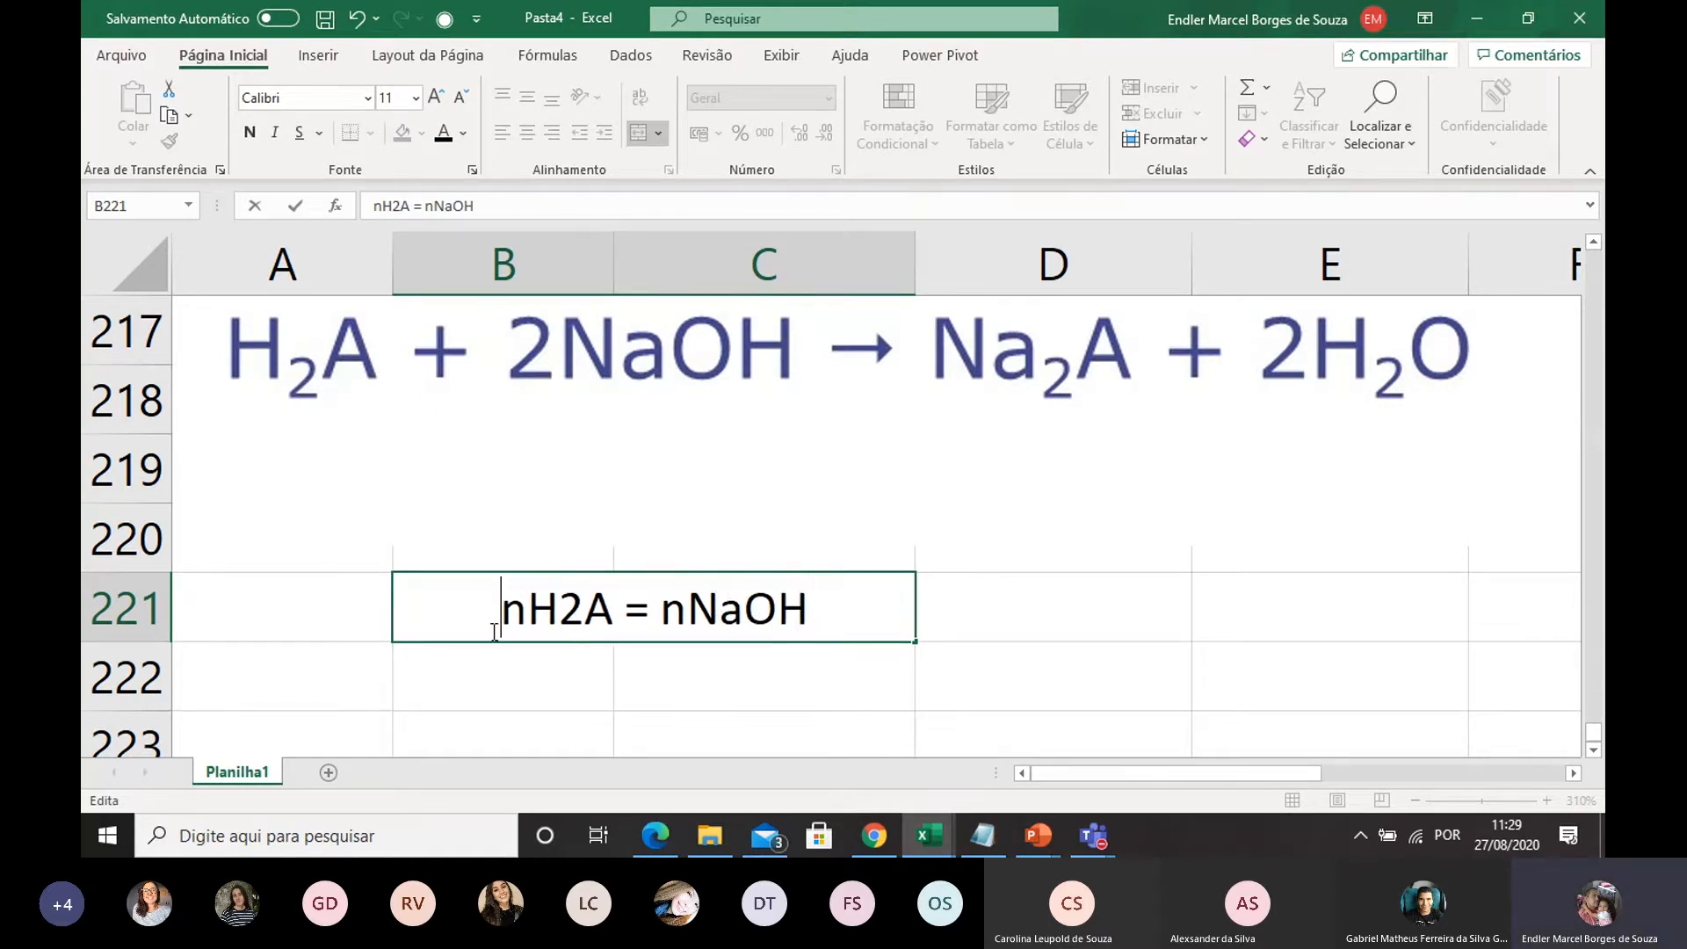
type("2")
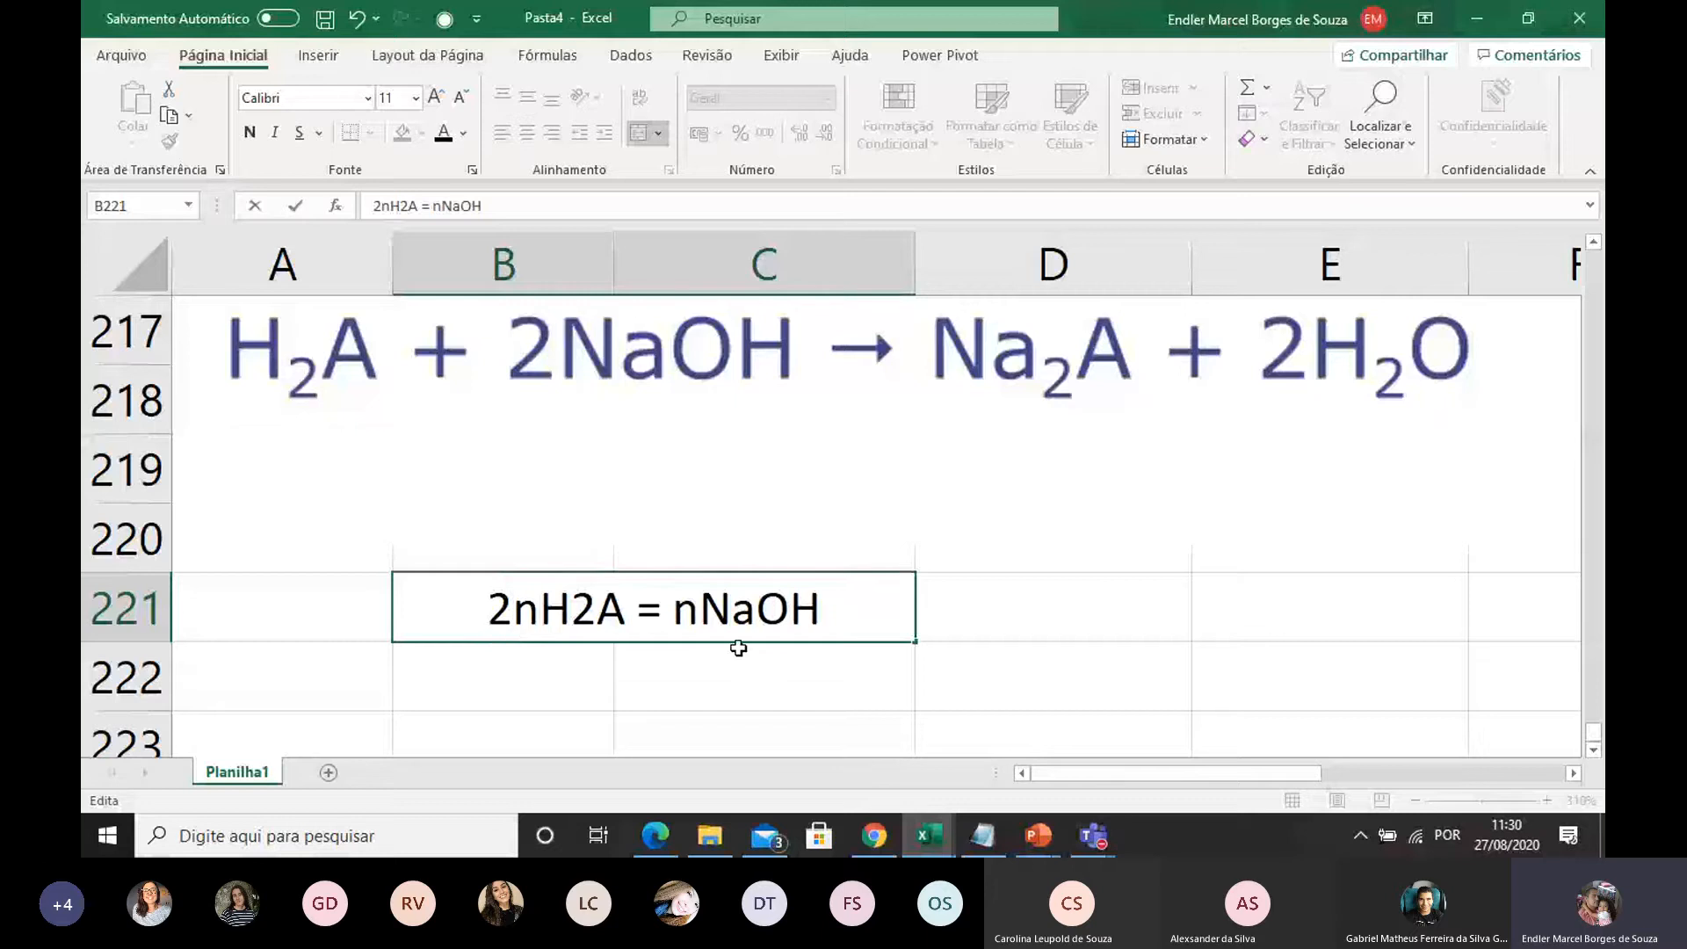
left_click(700, 676)
left_click(564, 604)
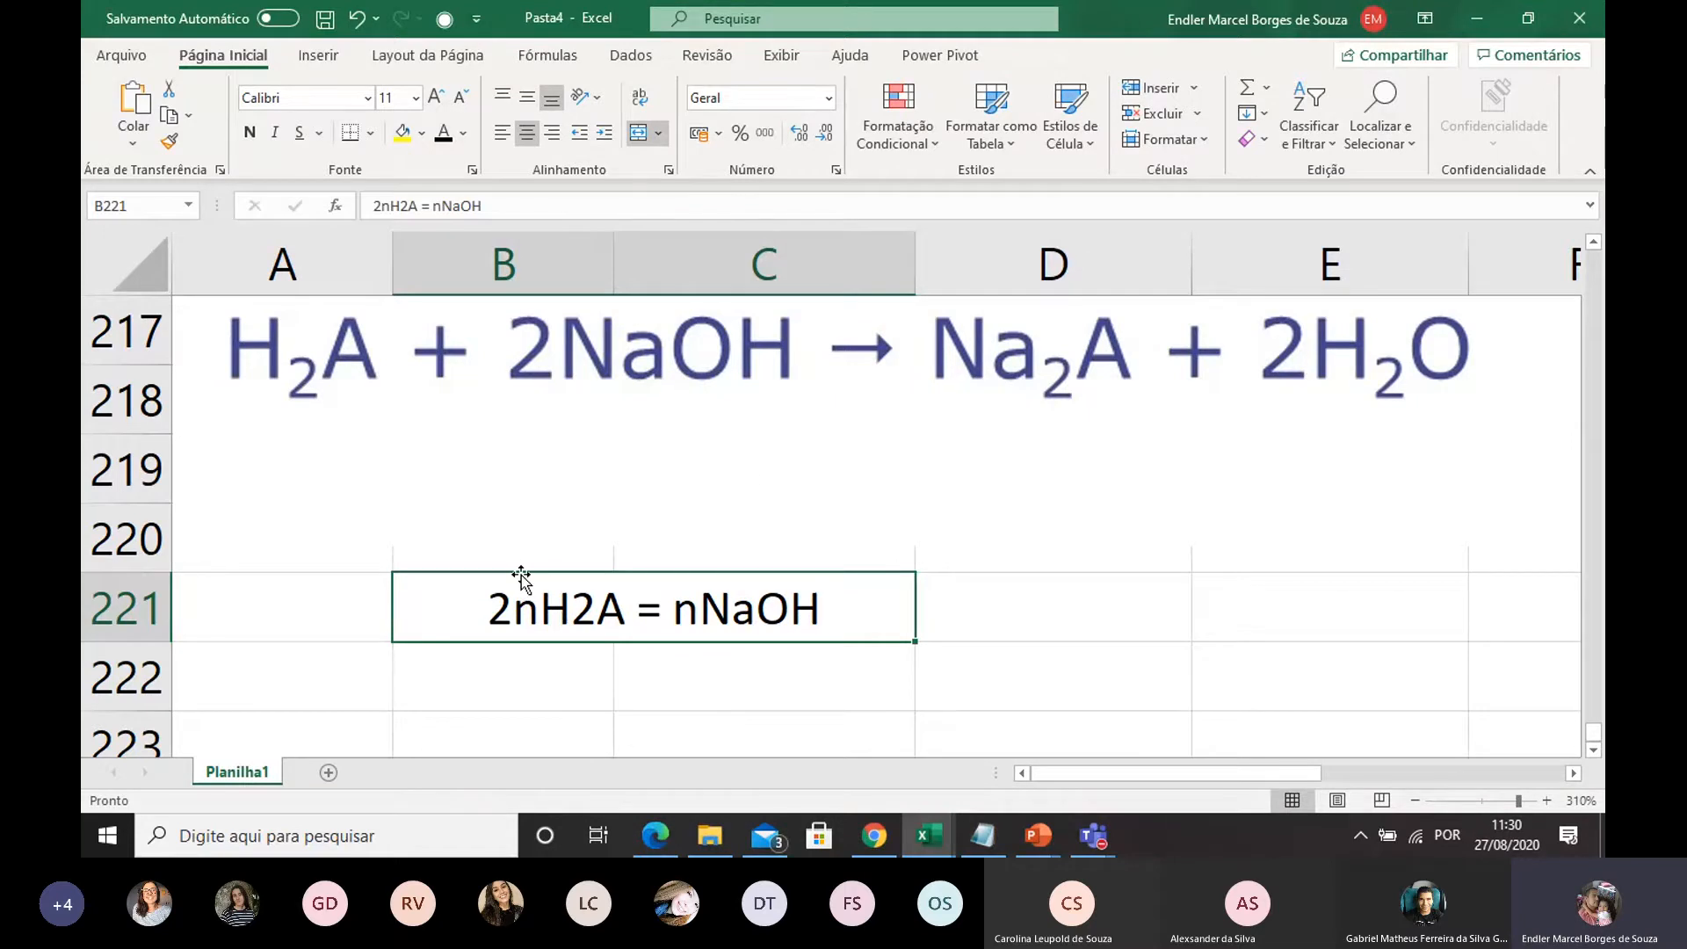
left_click(526, 673)
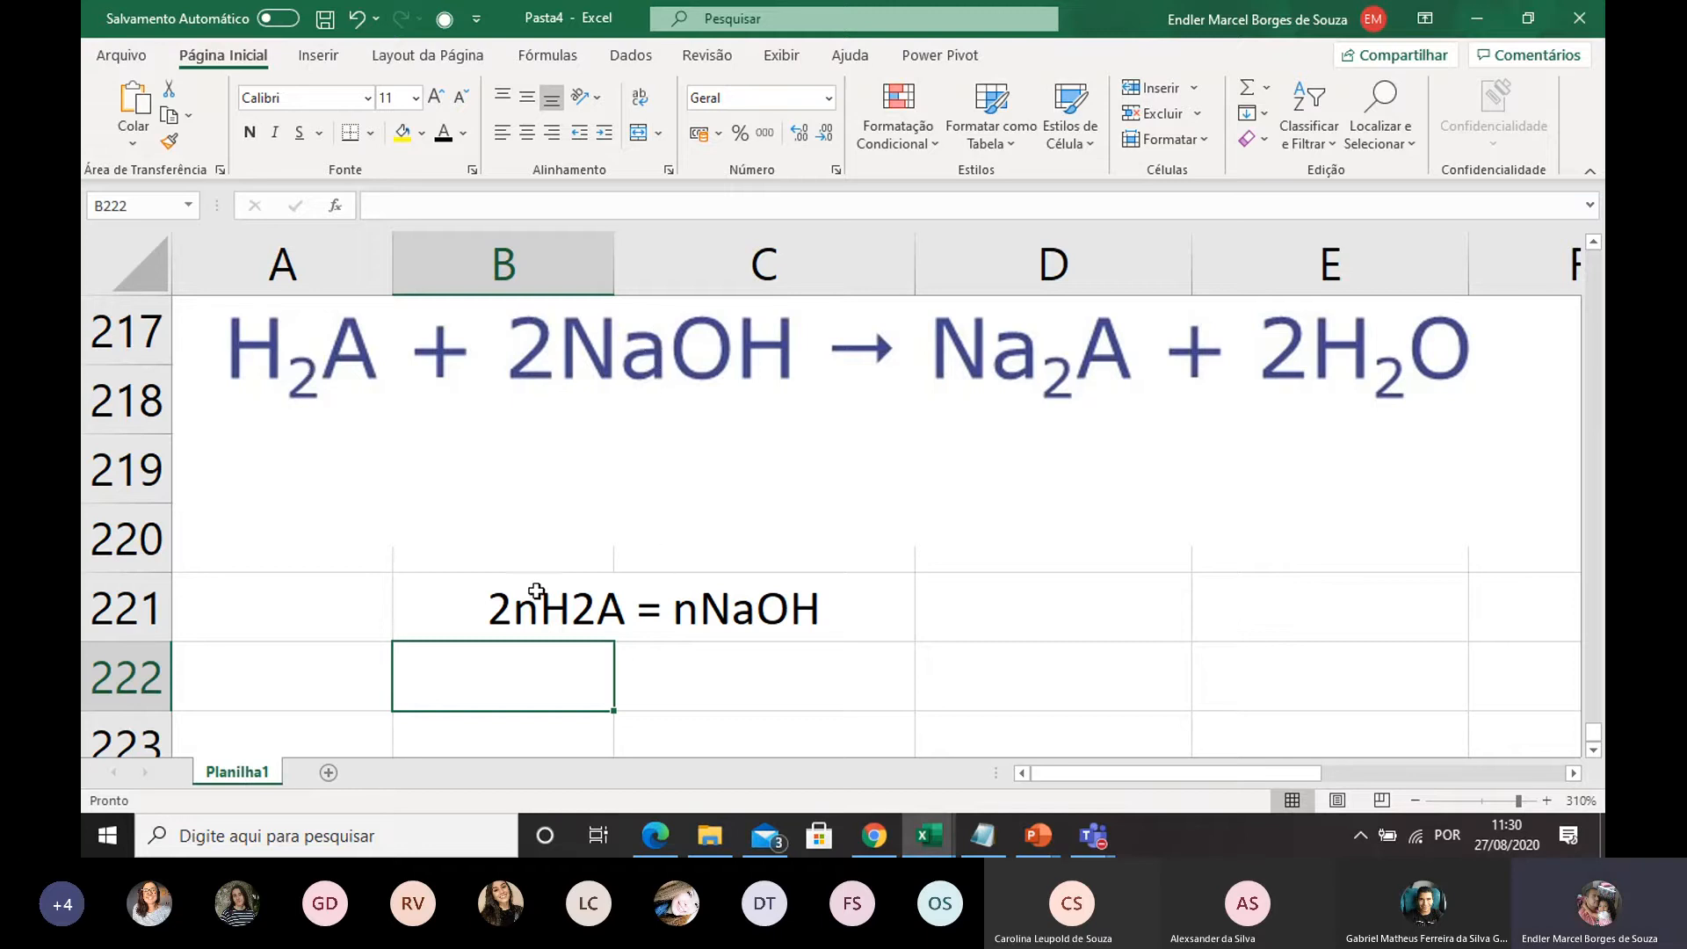
left_click(583, 600)
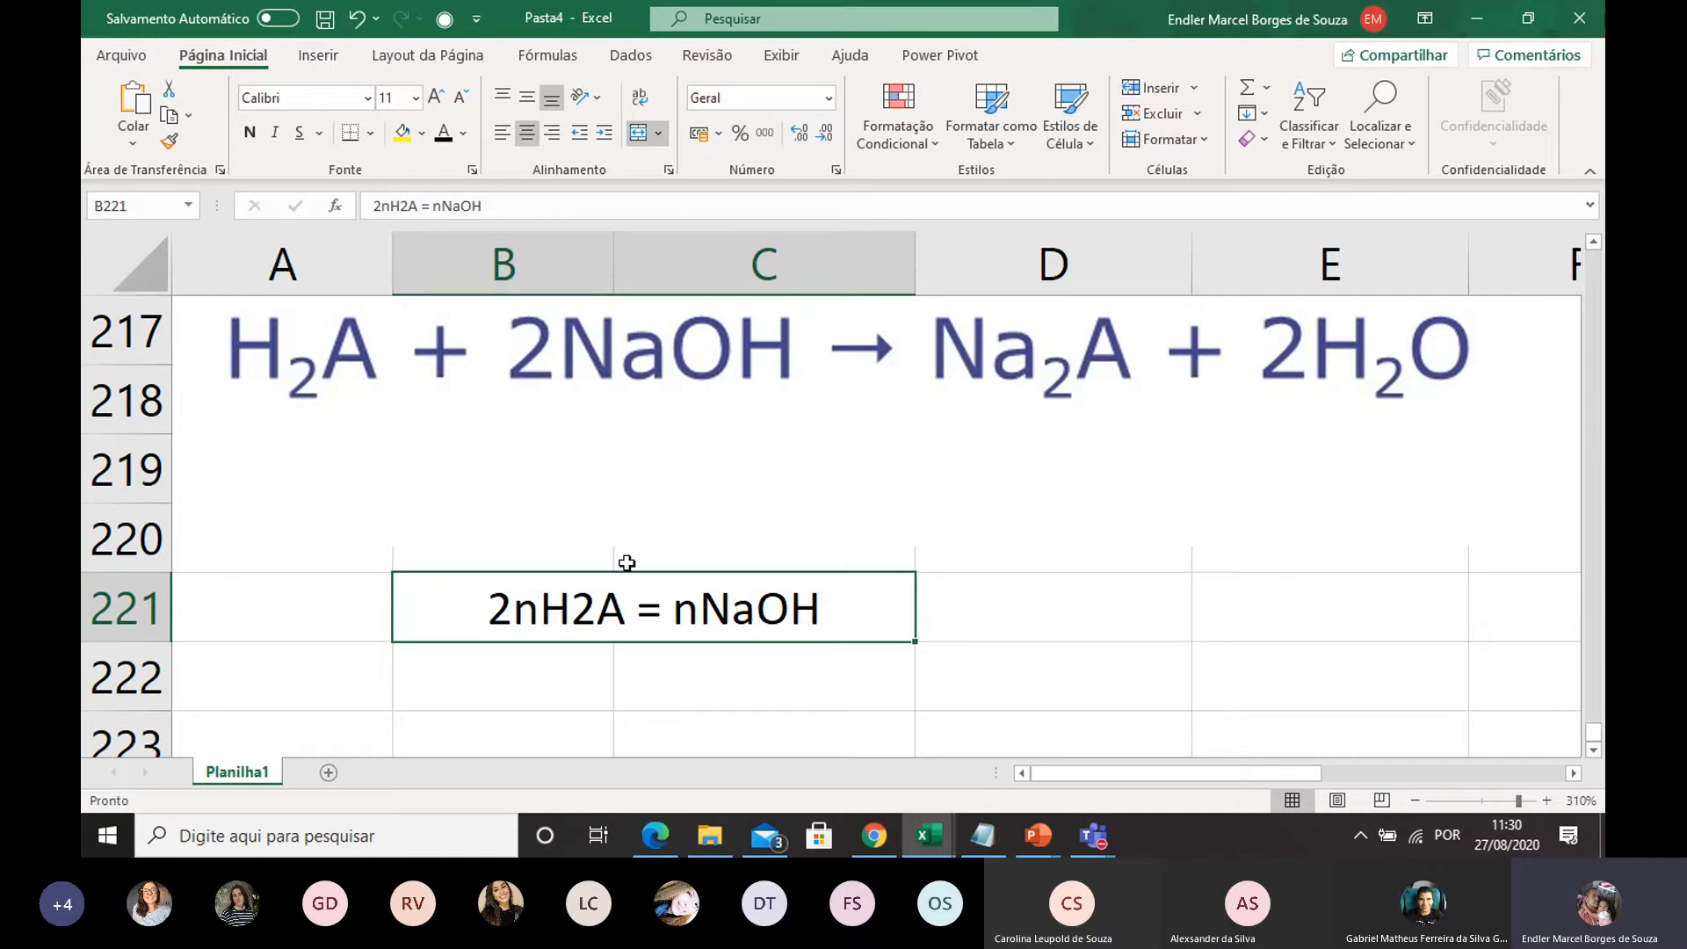
Write the mole formula n = C x V in D221, beside the stoichiometric relation
left_click(970, 595)
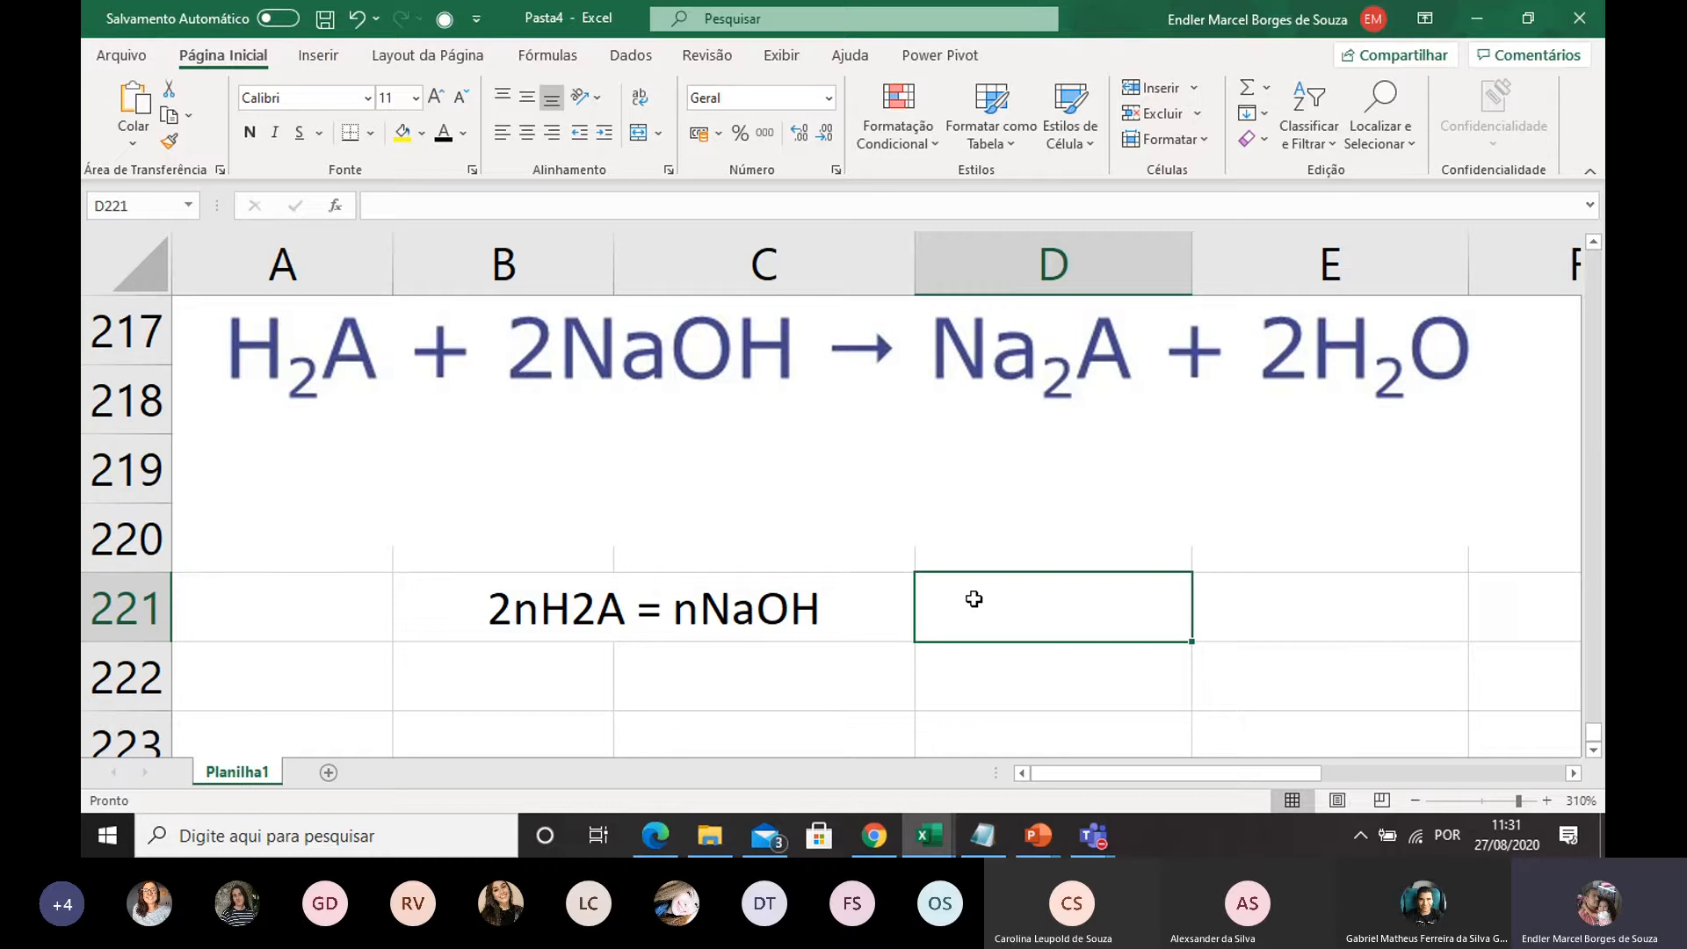
double_click(974, 599)
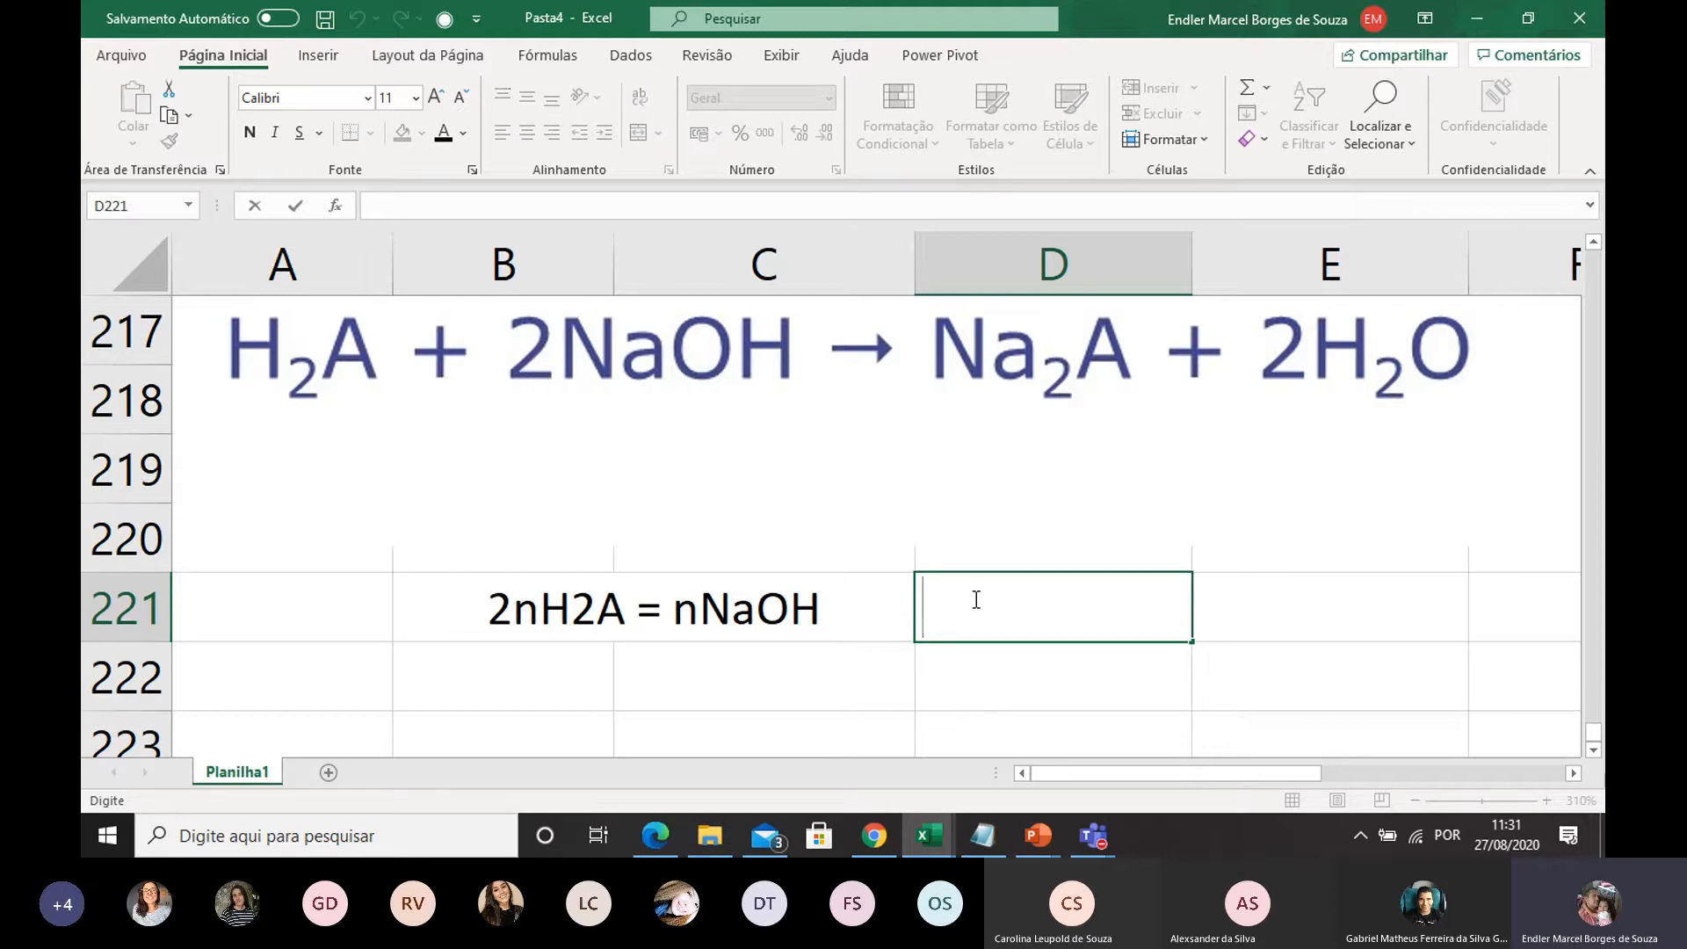
type("n = C x V")
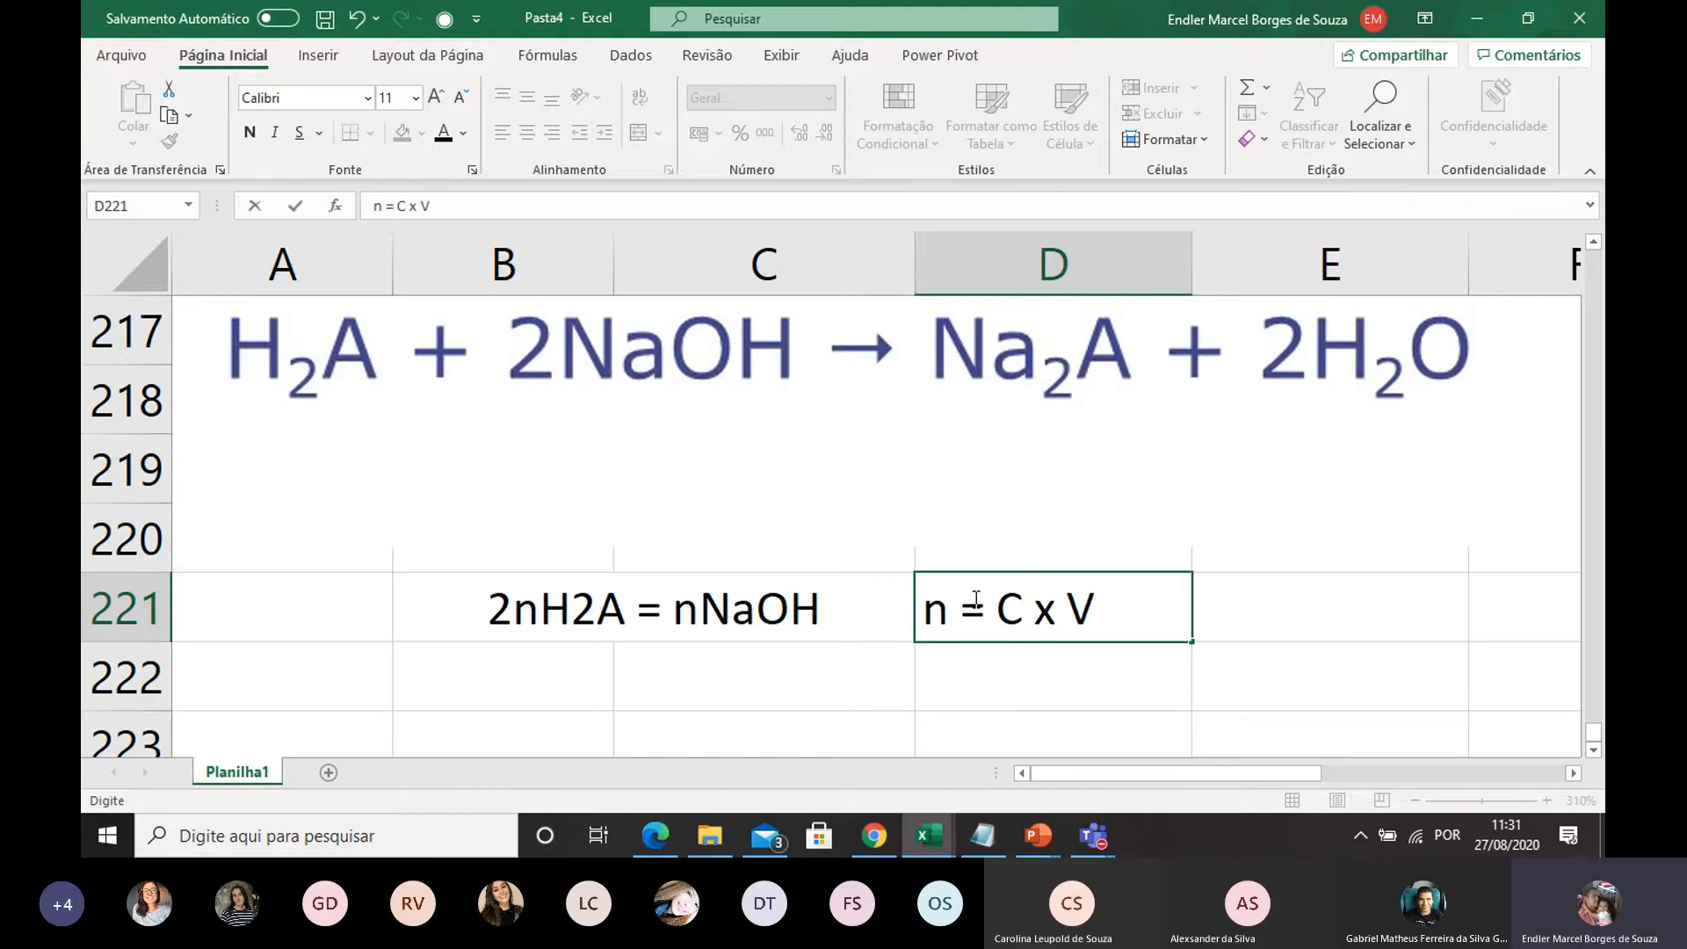
Try merging and centering cells B222 and C222 under the stoichiometric relation
scroll(1047, 538, "down", 1)
left_click_drag(572, 480, 670, 471)
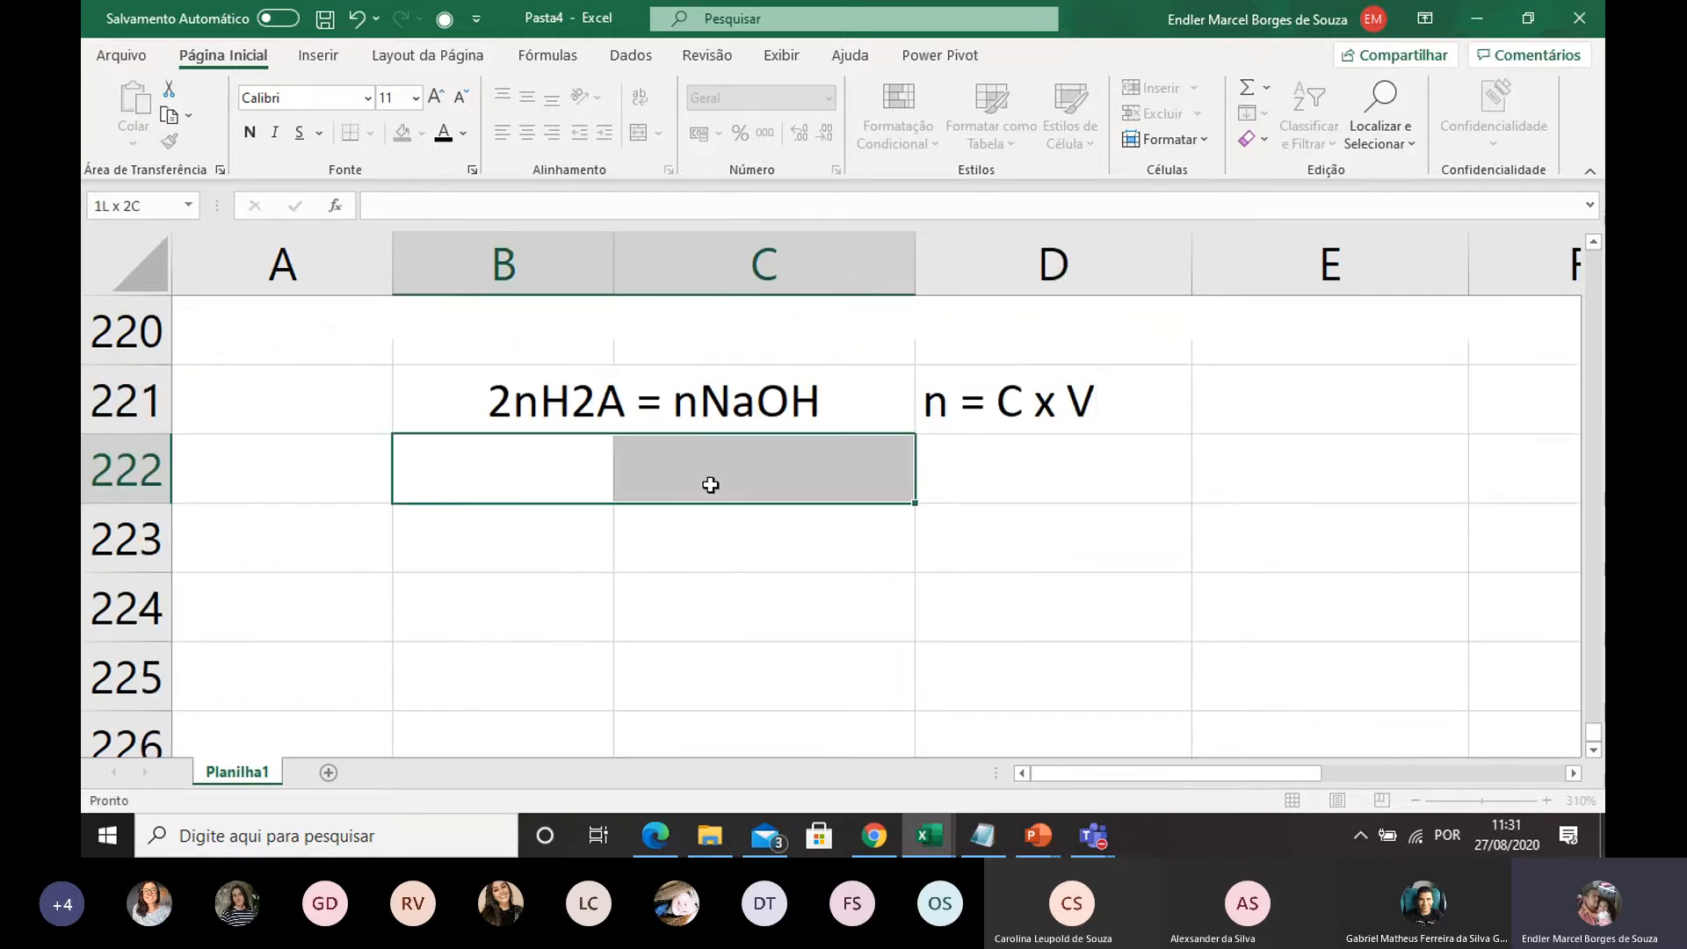
left_click(639, 132)
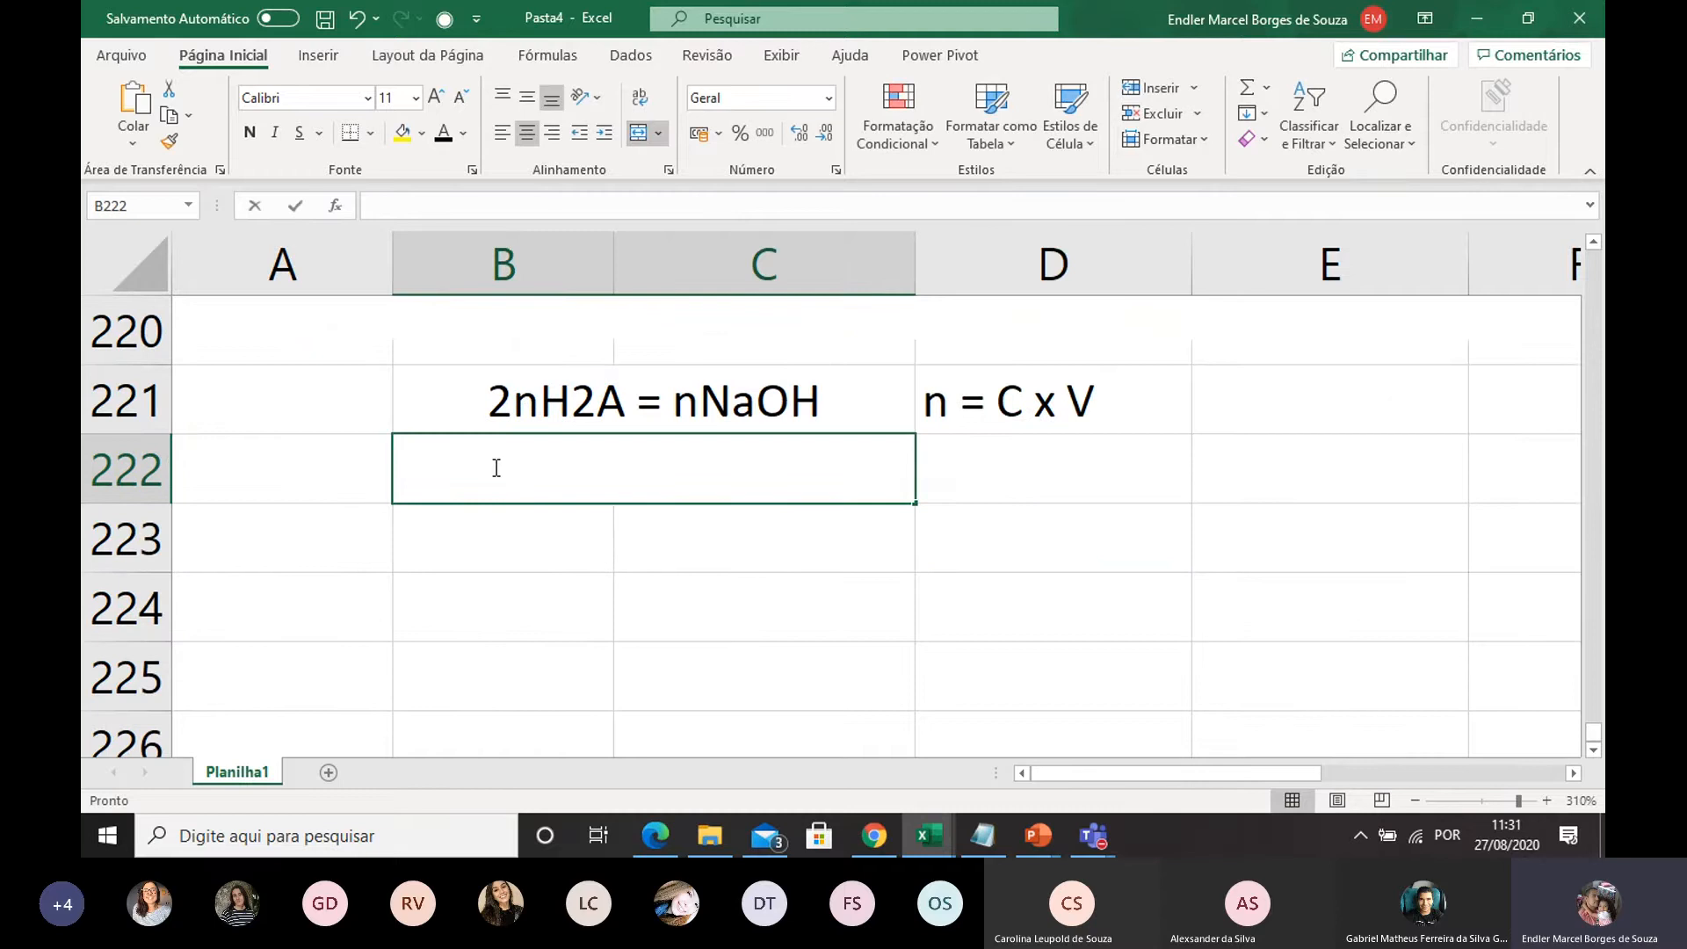
Enter 2 CH2A x VH2A = CNaOH x VNaOH in B222 and unmerge the cell so the whole equation can spill across row 222
type("2 C")
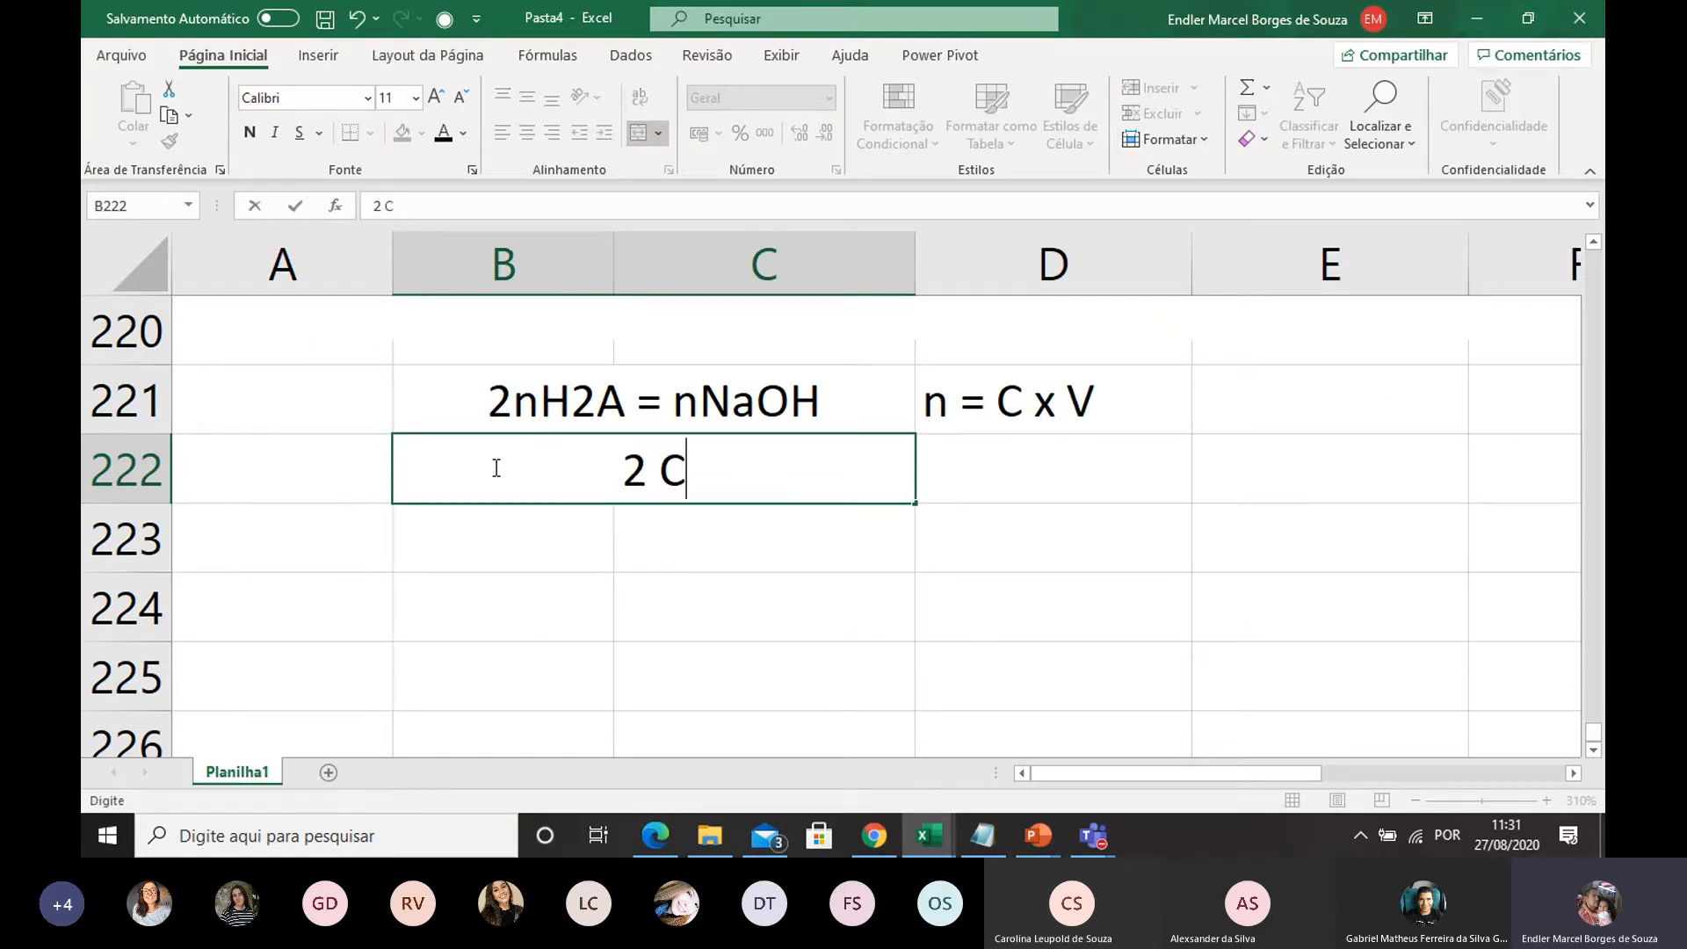
type("H2A x ")
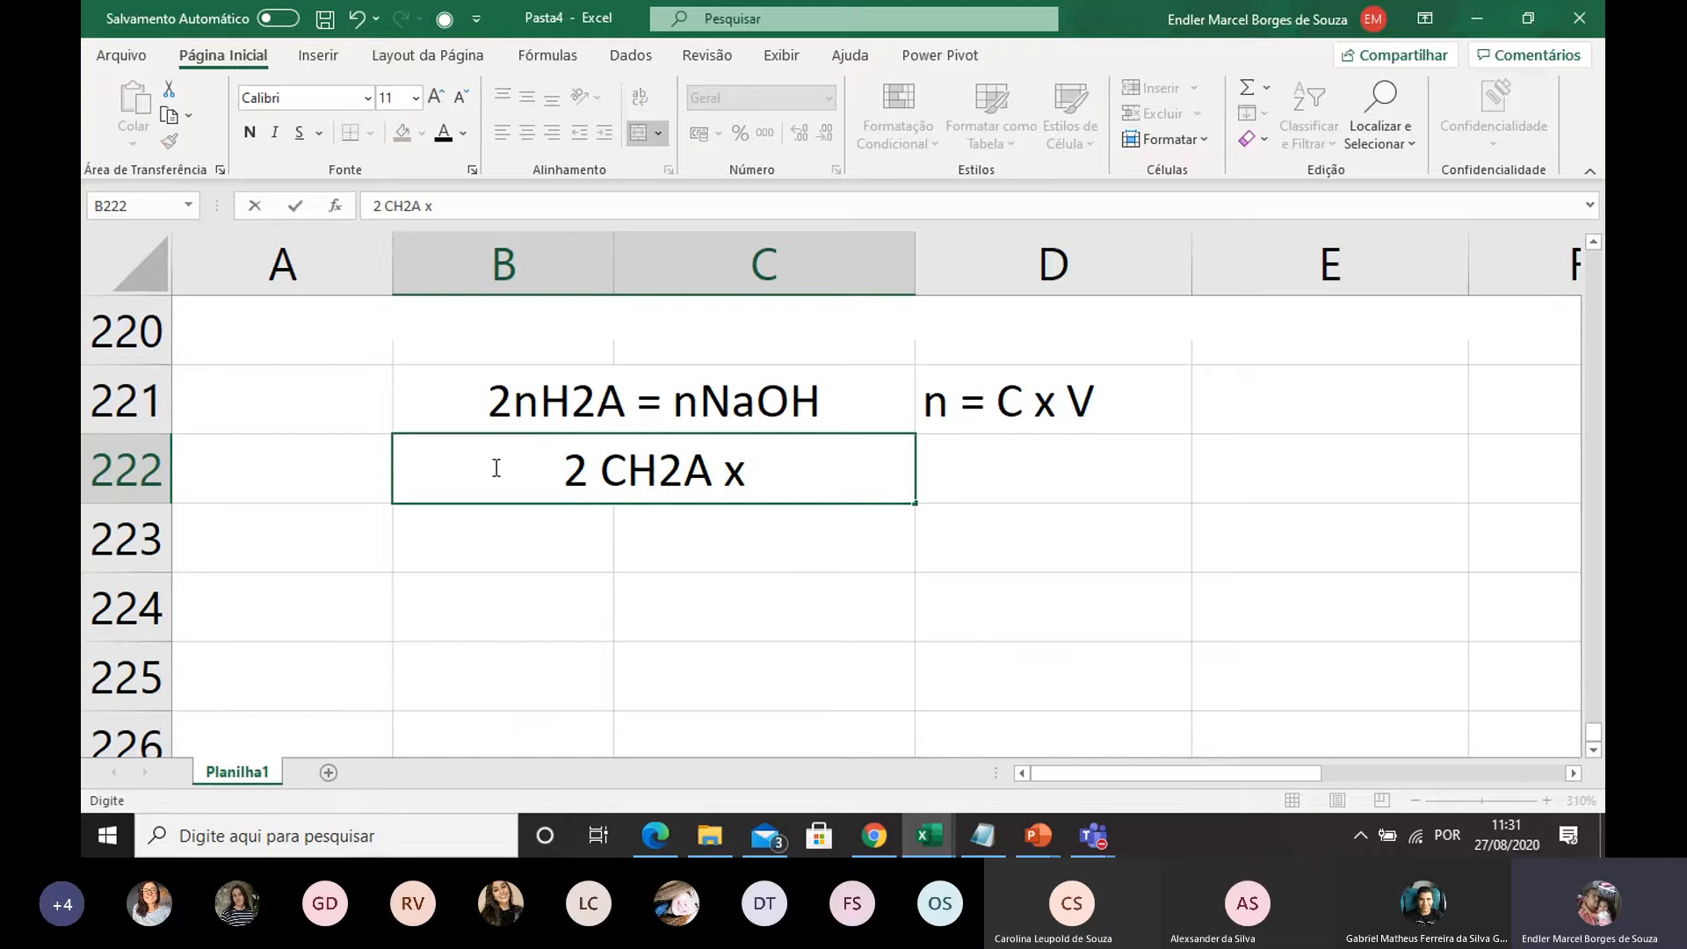
type("VH2")
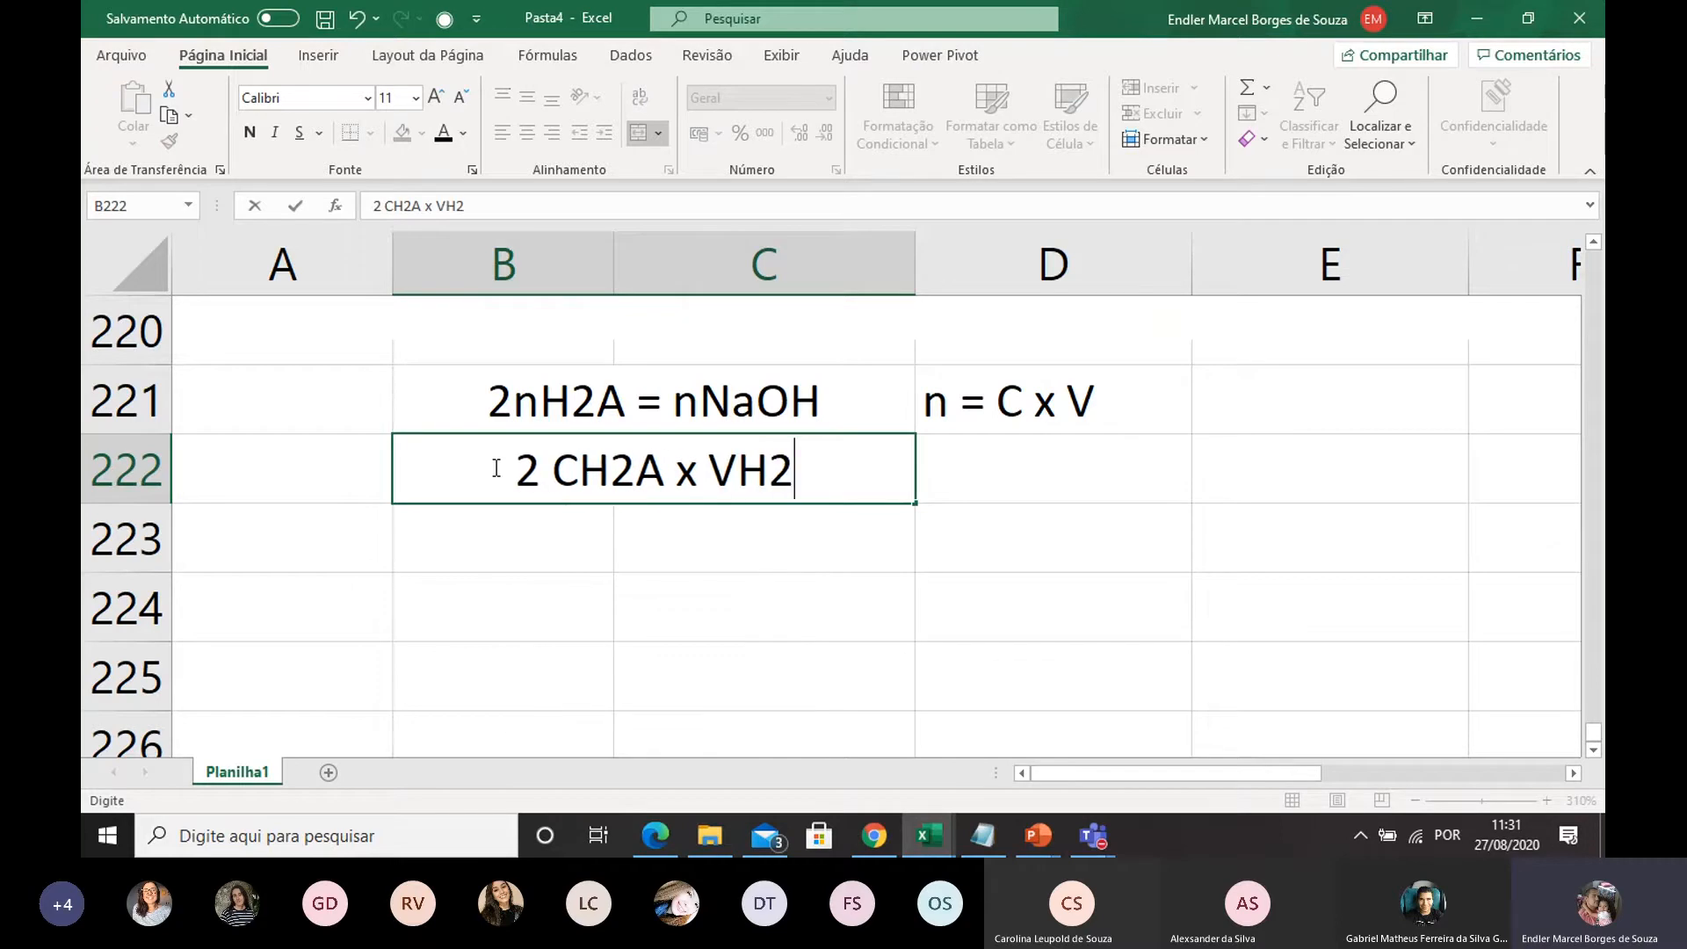
type("A = ")
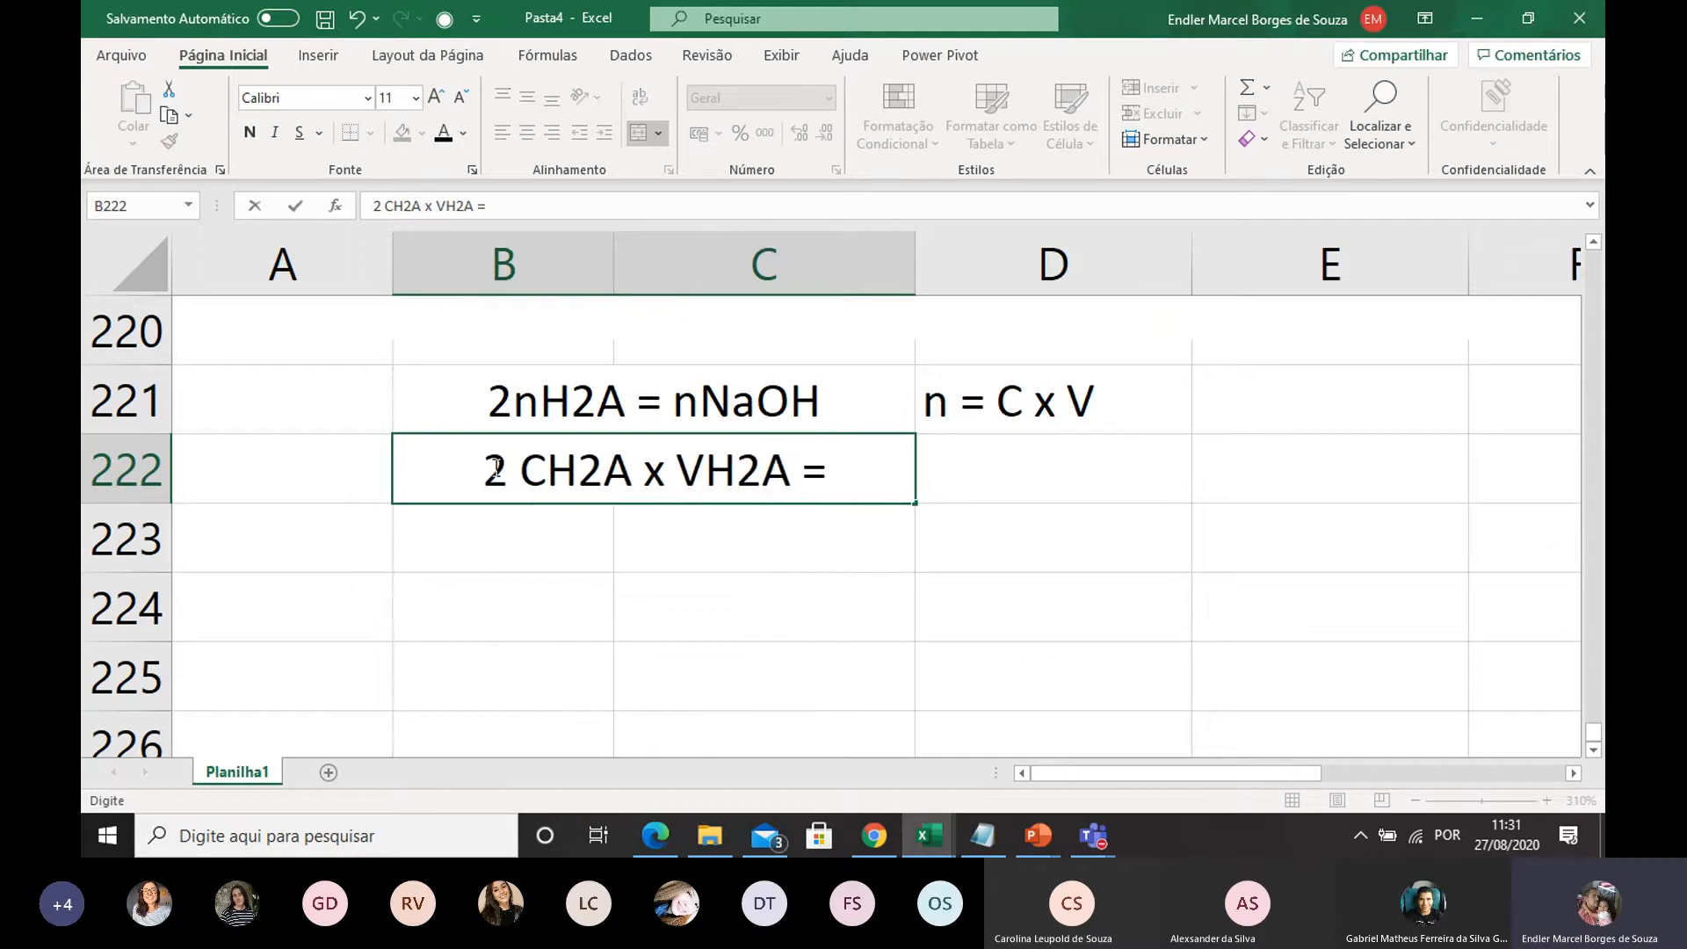
type("CNa")
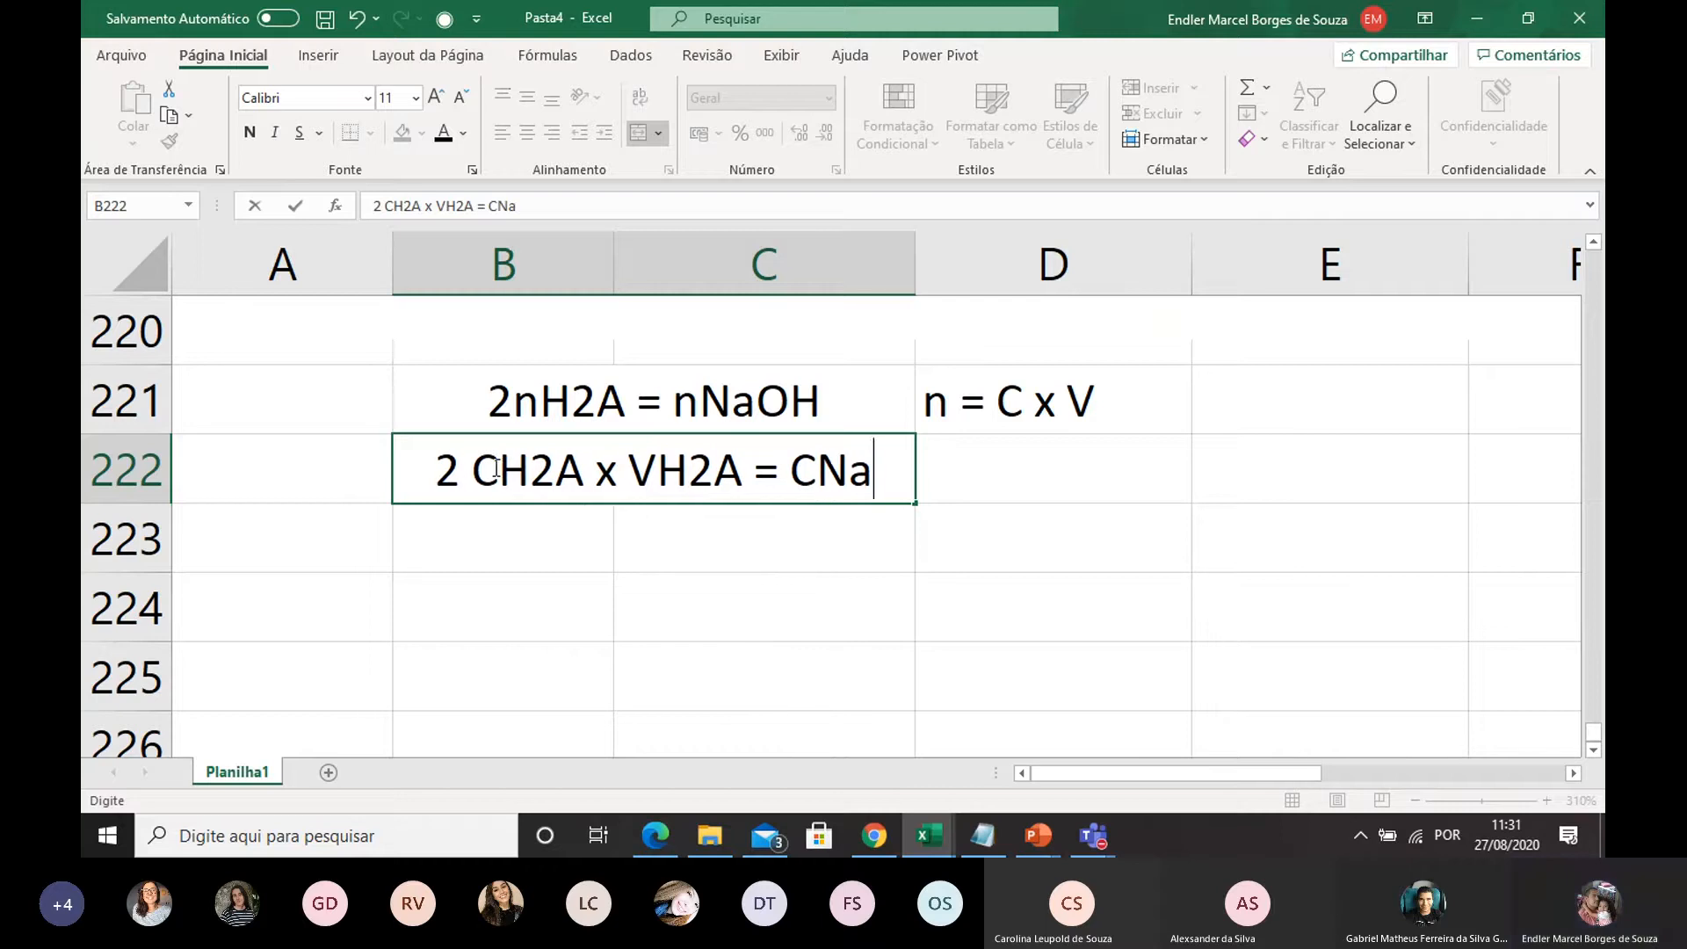
type("OH x ")
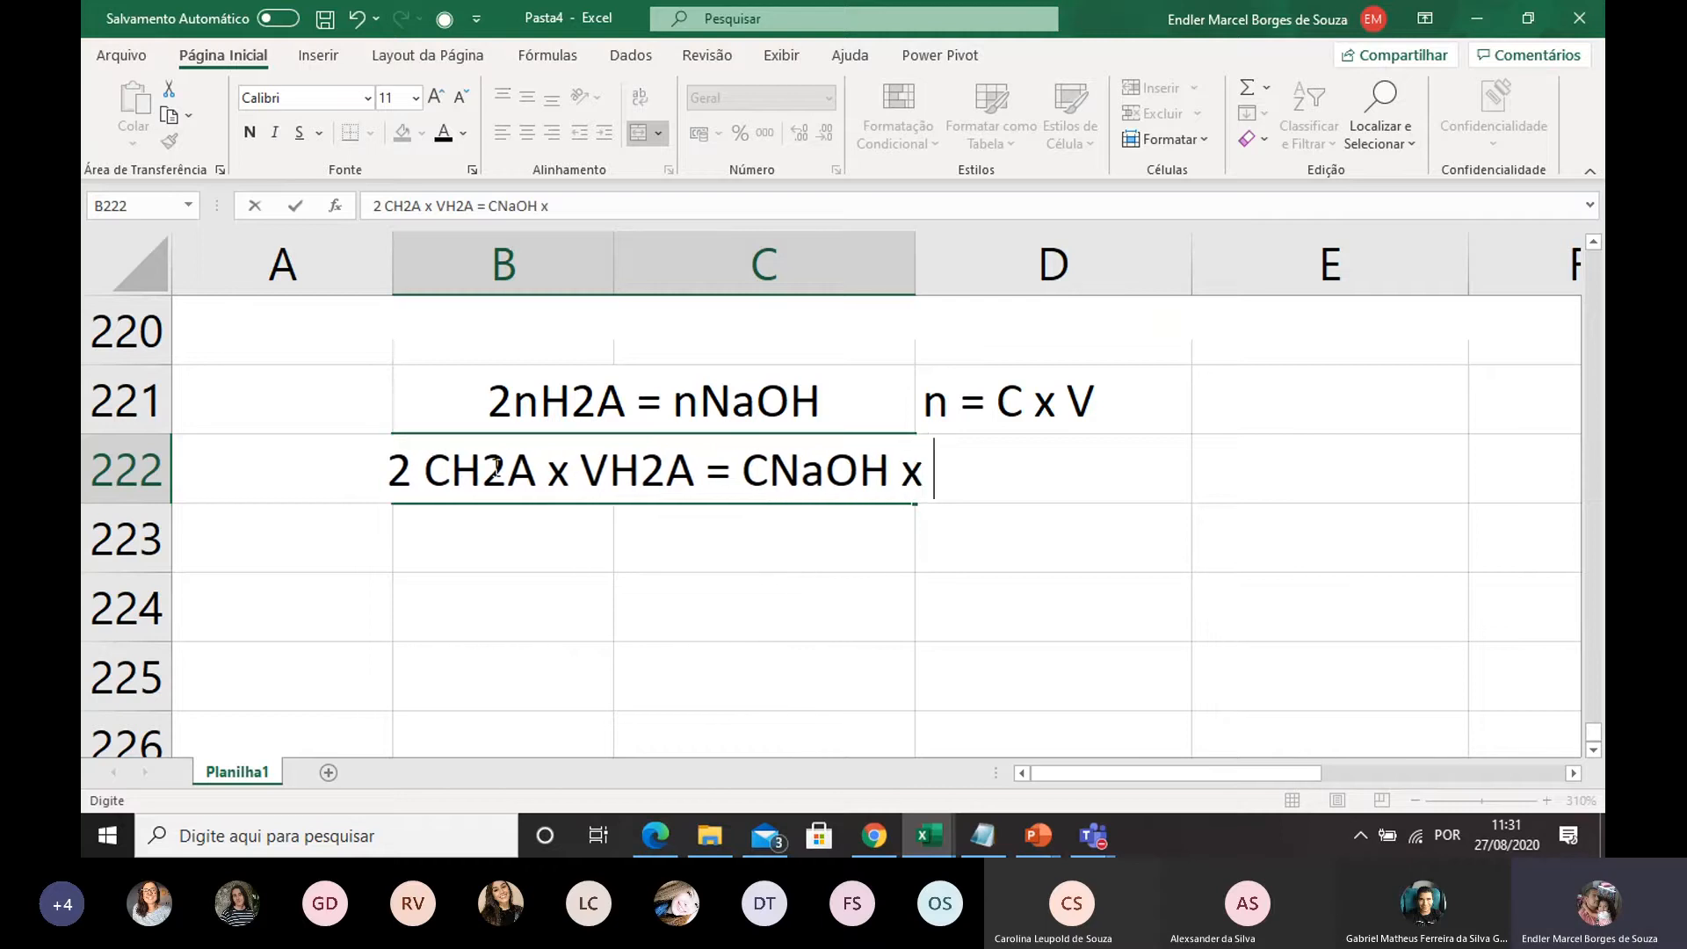
type("VNaOH")
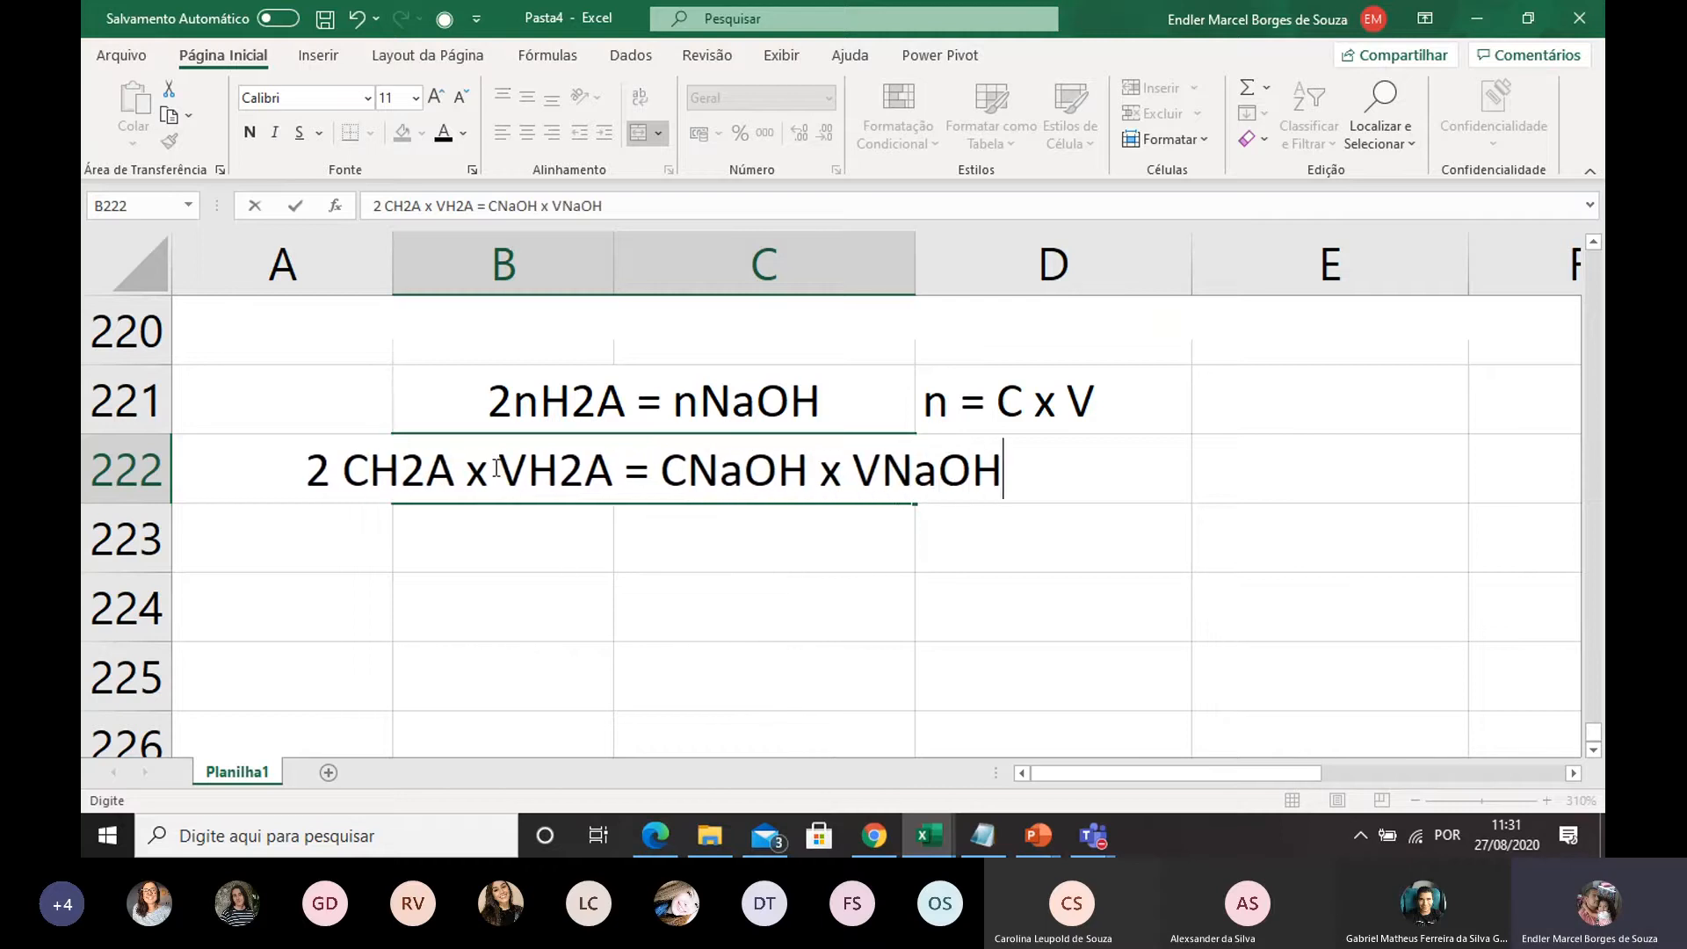
key("Return")
key("Return")
left_click_drag(338, 472, 1095, 493)
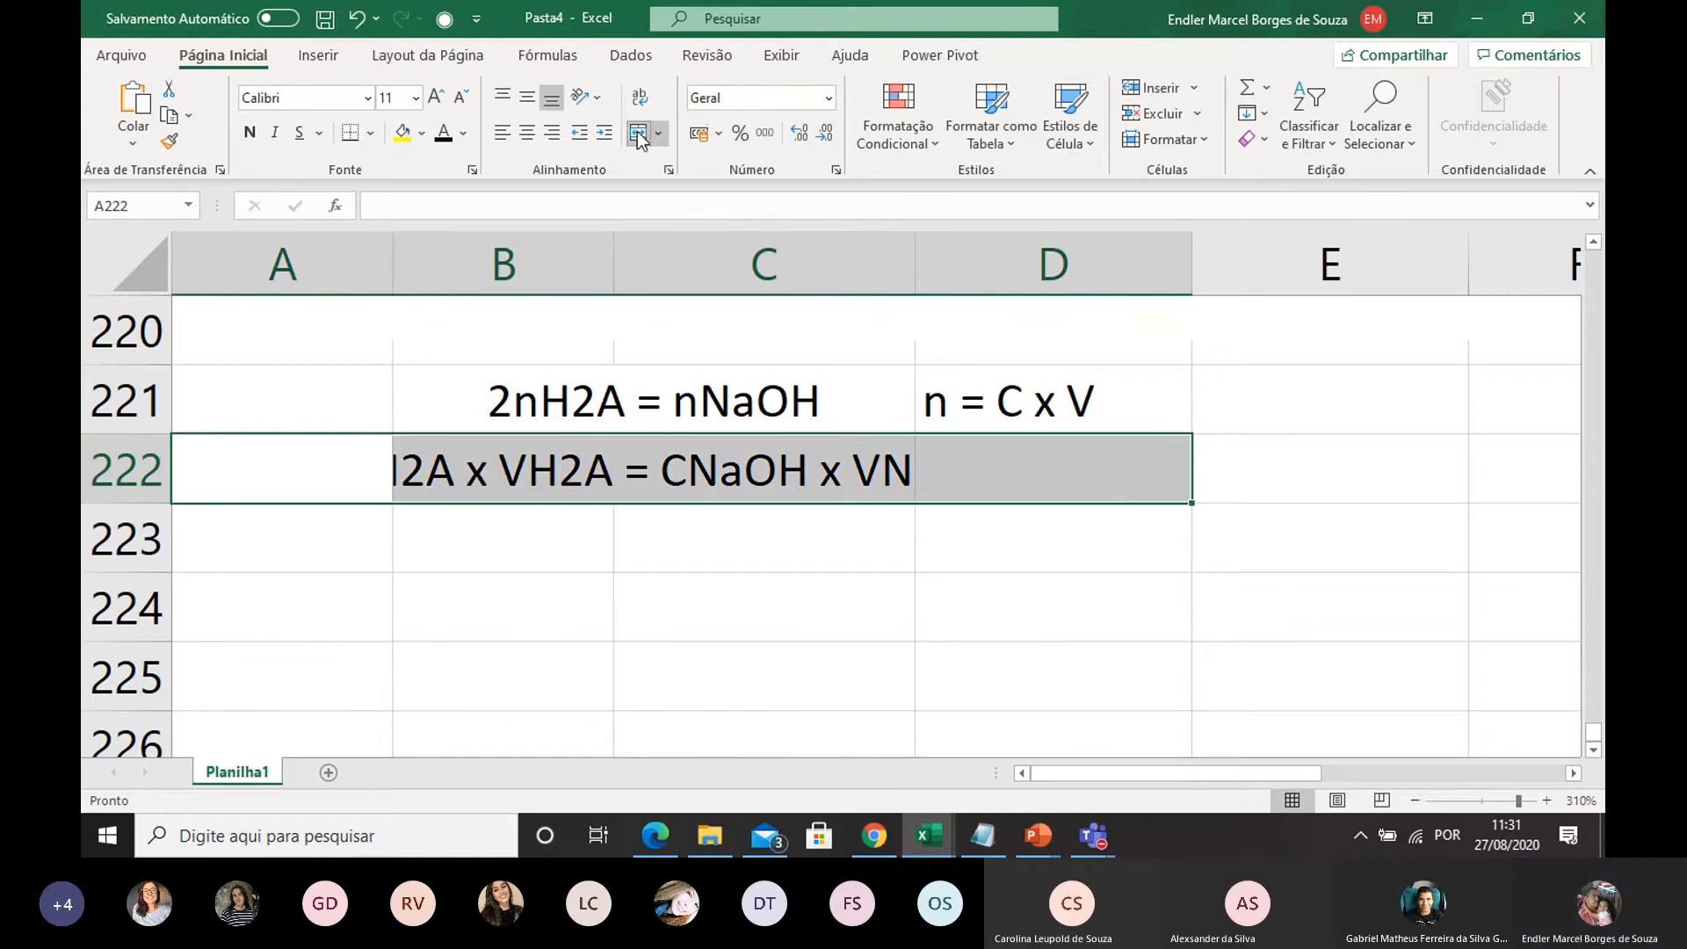
left_click(693, 556)
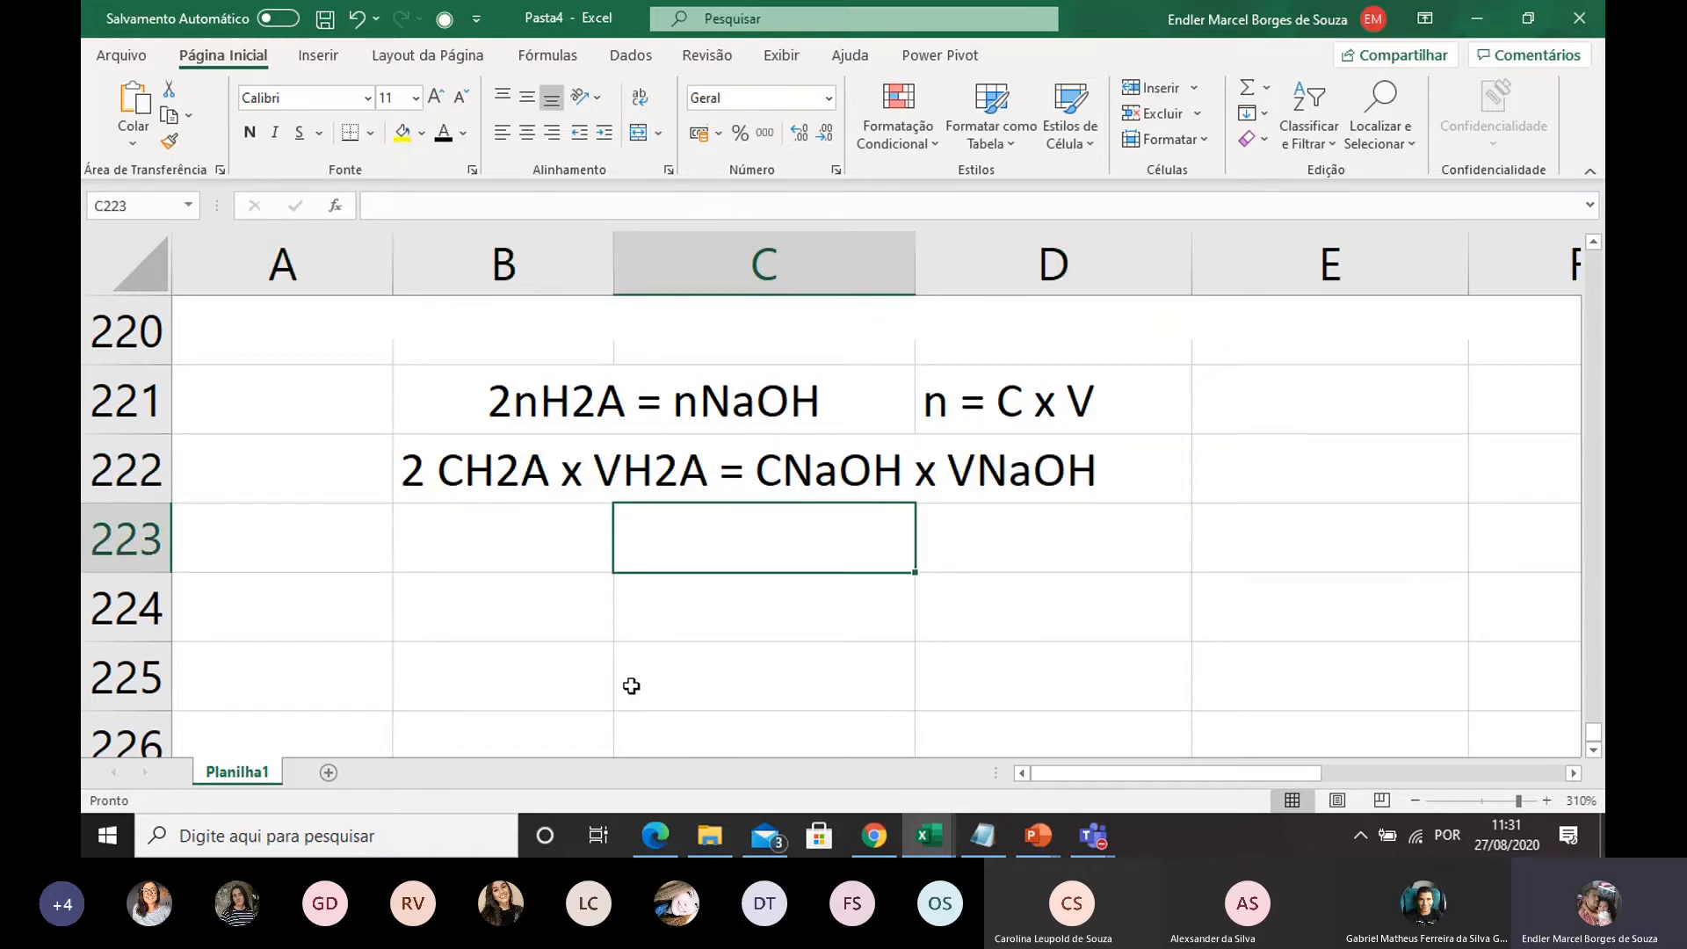
Enter the label CH2A in B223, below the expanded equation
left_click(535, 544)
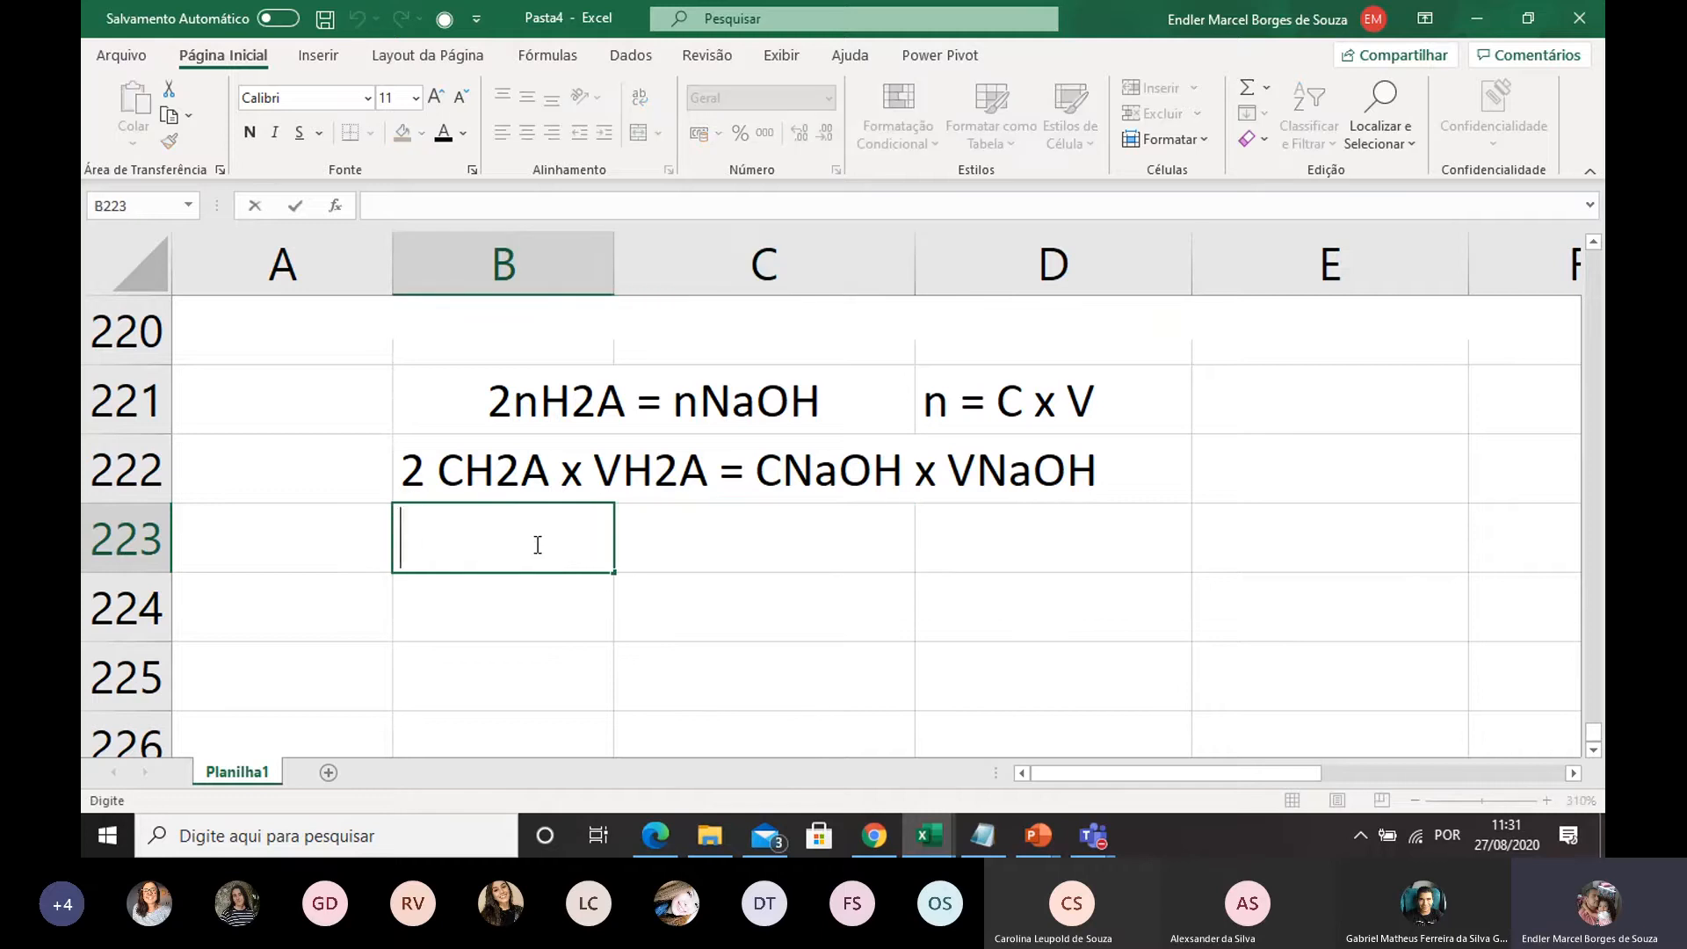
type("V")
key("BackSpace")
type("CH2A")
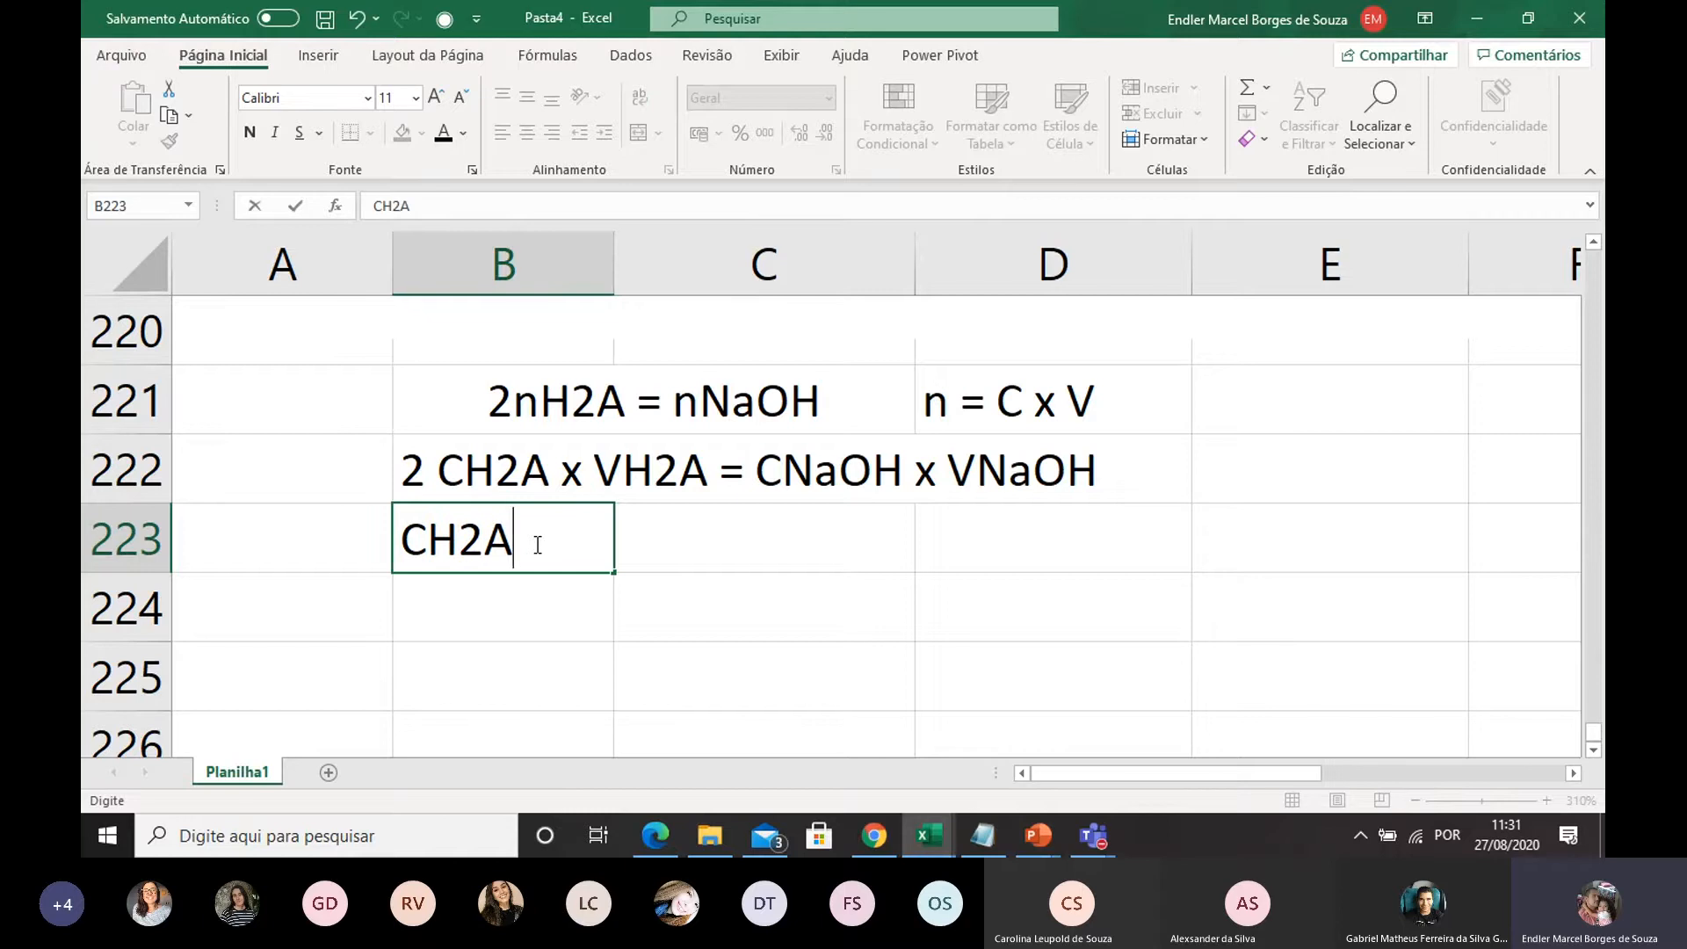
left_click(736, 633)
Enter the numerator (CNaOH x VNaOH), enclosed in parentheses, in C223 beside the CH2A label
left_click(733, 546)
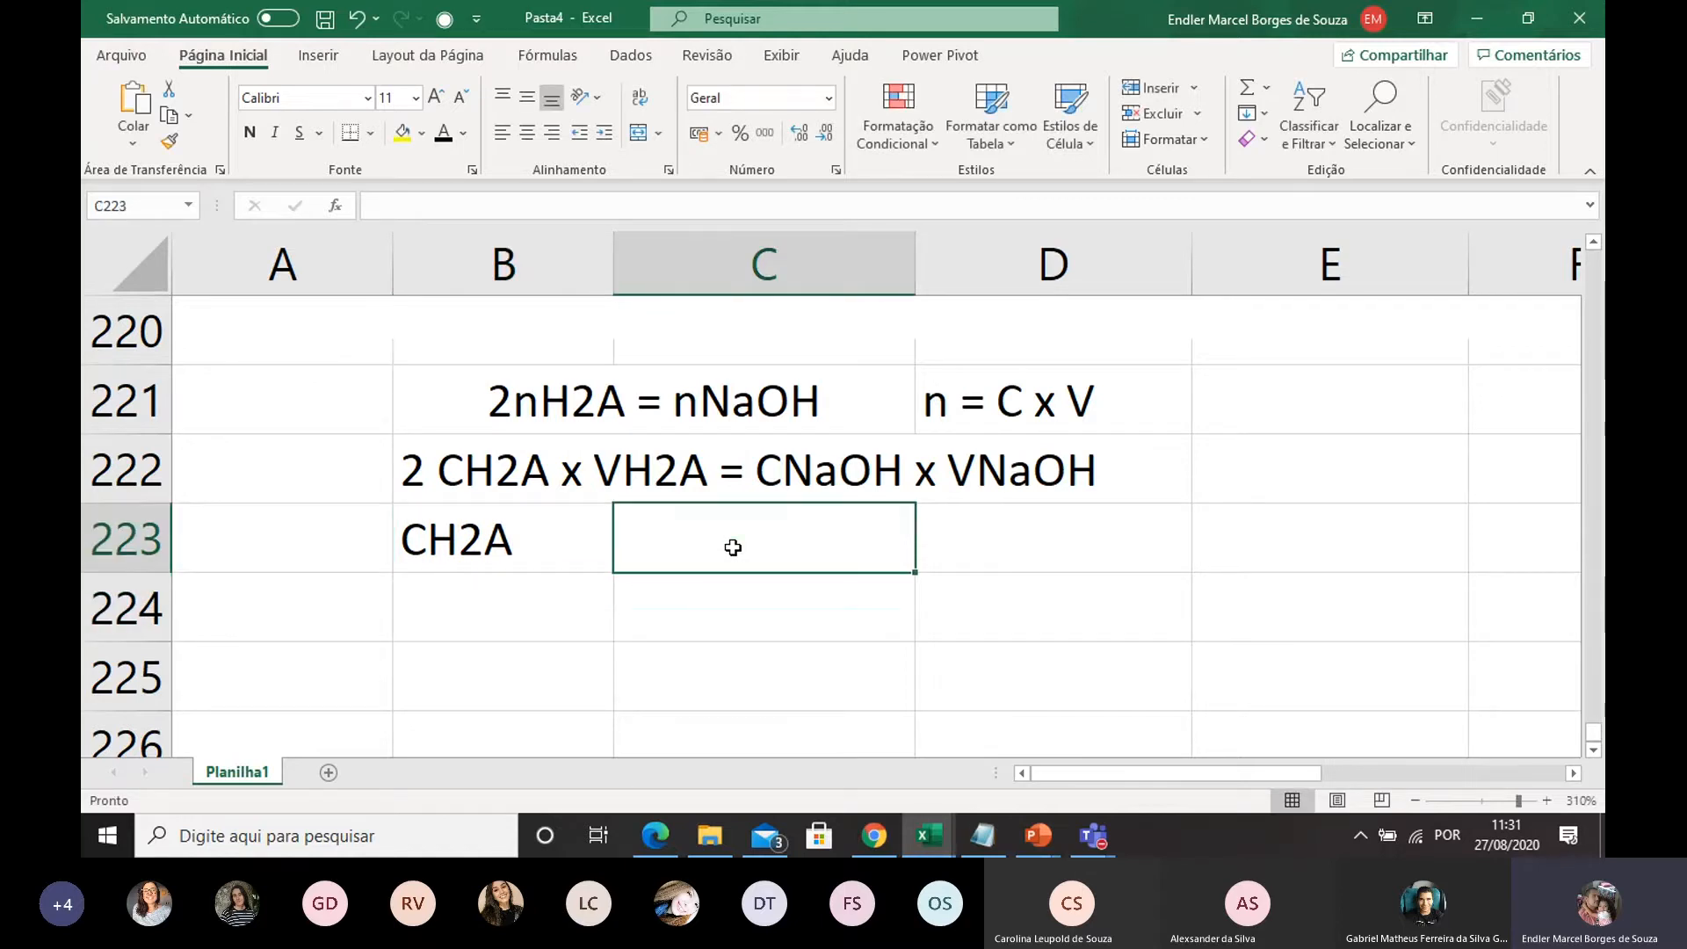
type("CNa")
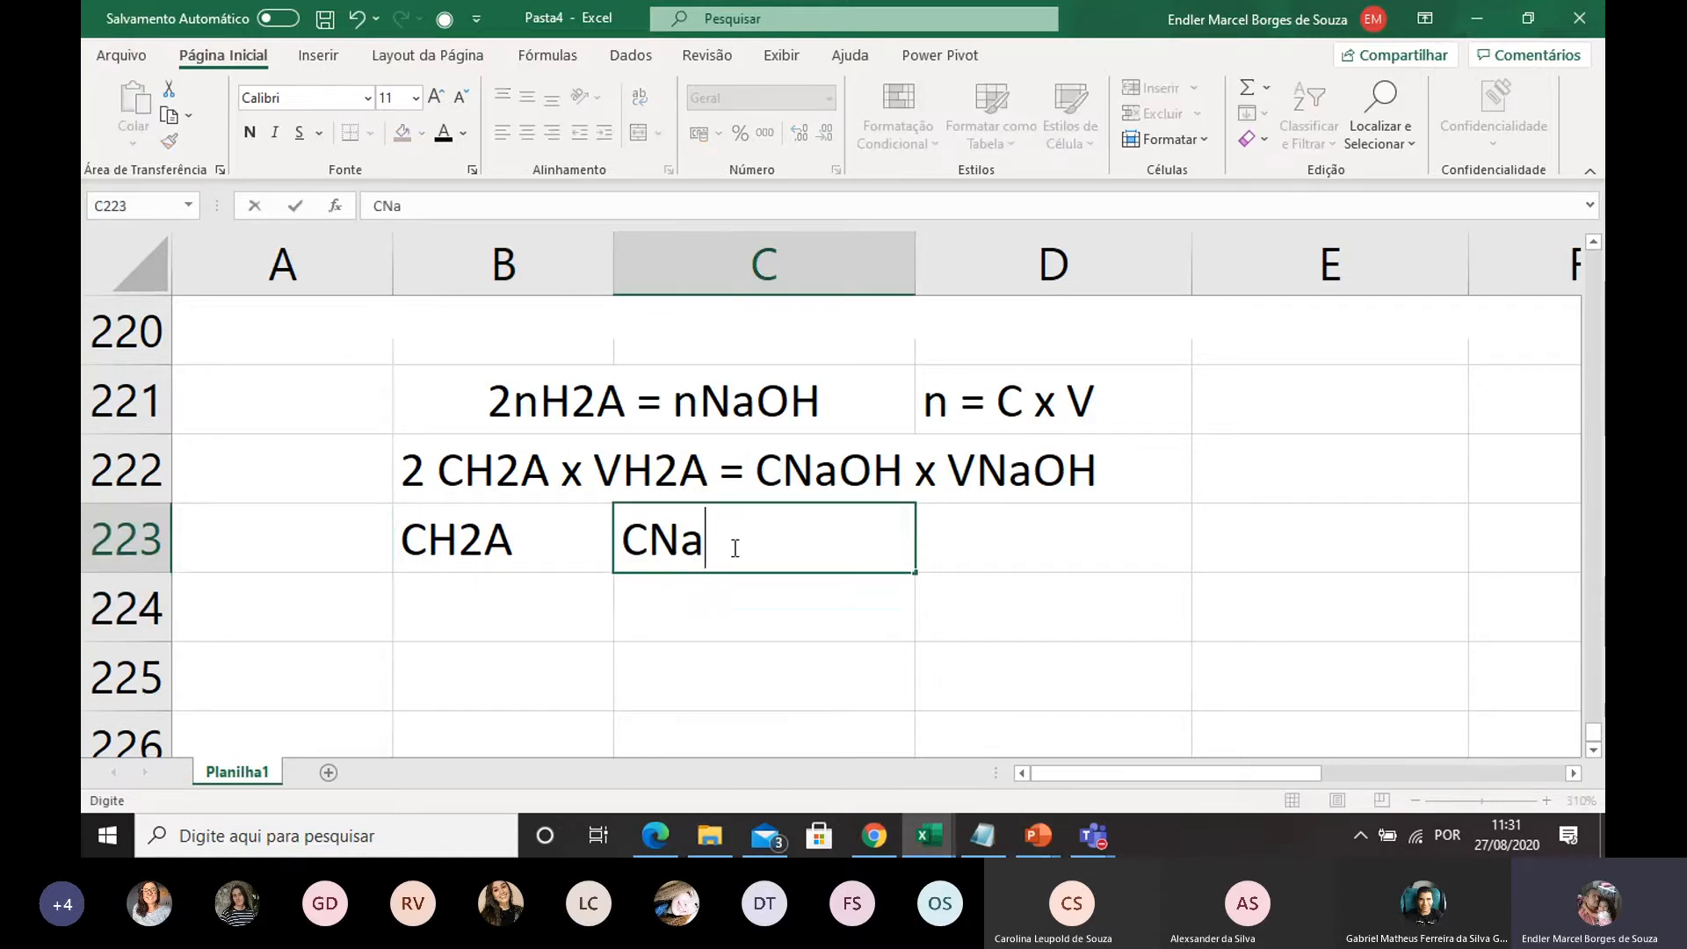
type("OH")
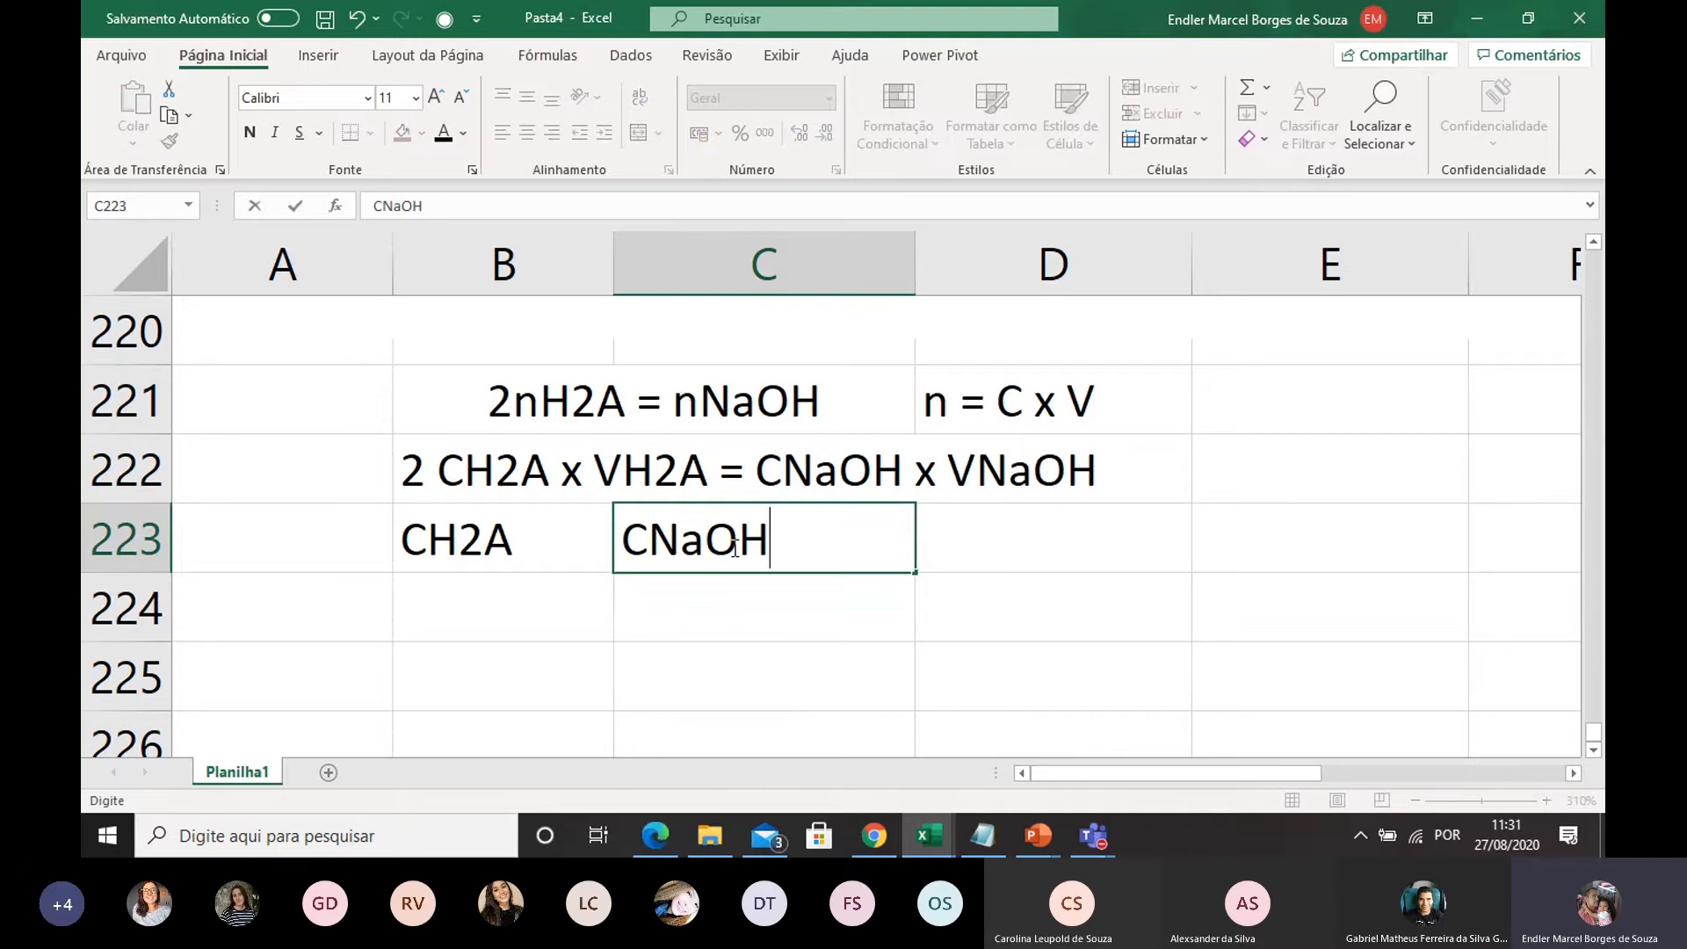
type(" x VB")
key("BackSpace")
type("NaO")
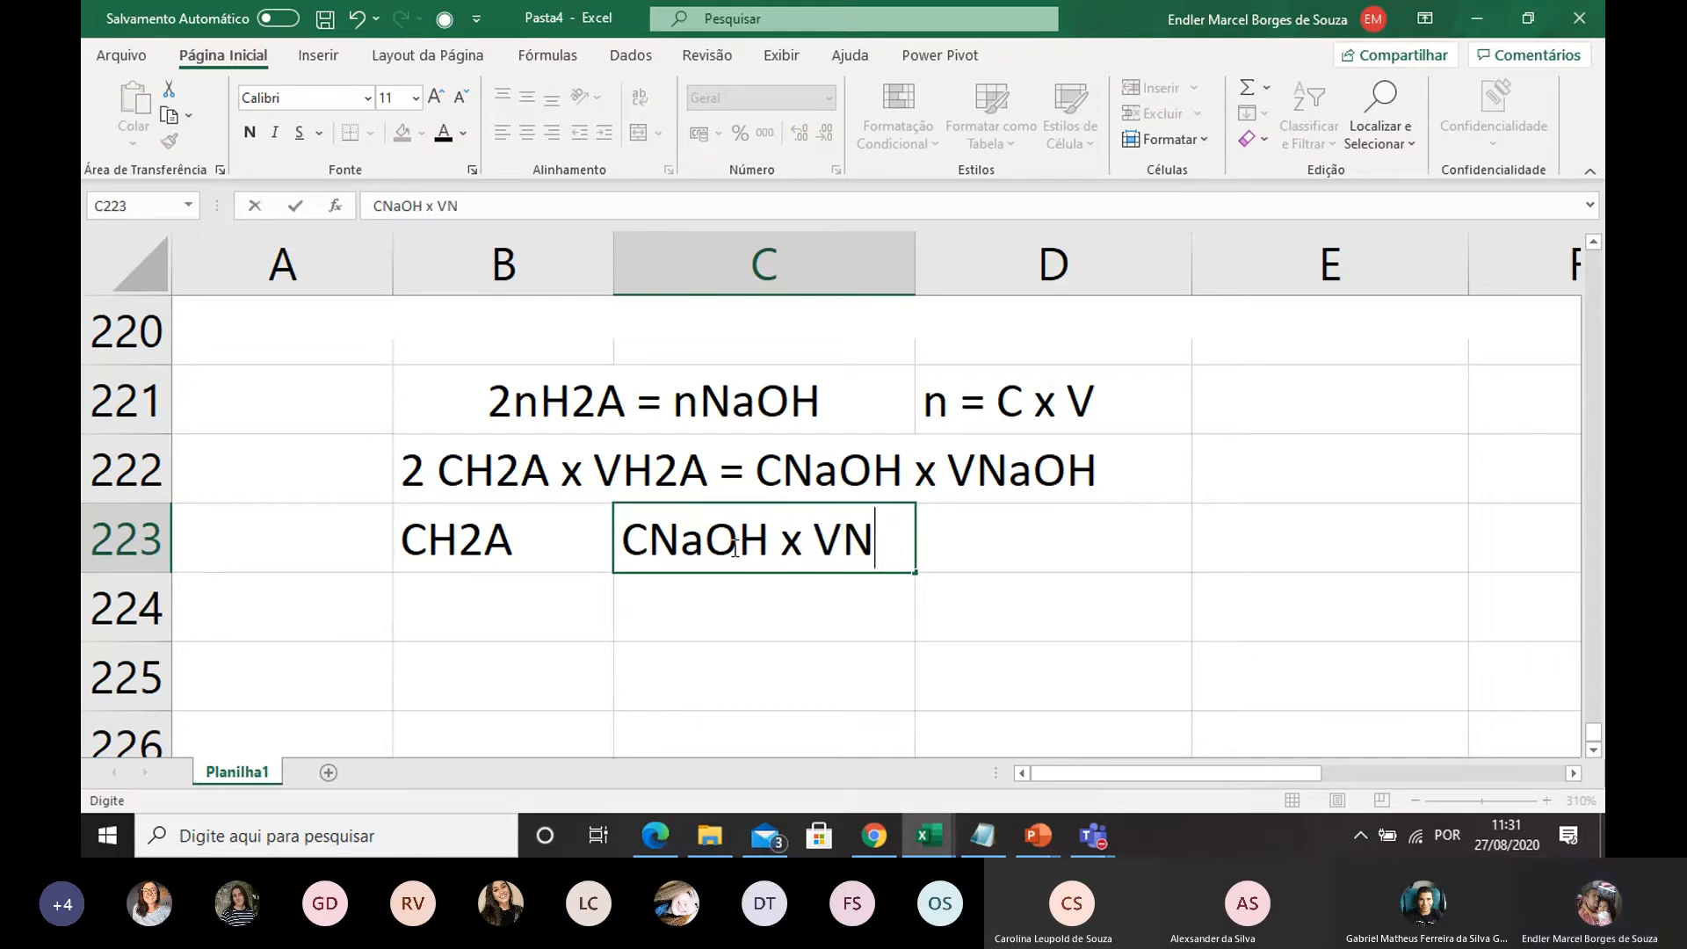
type("H")
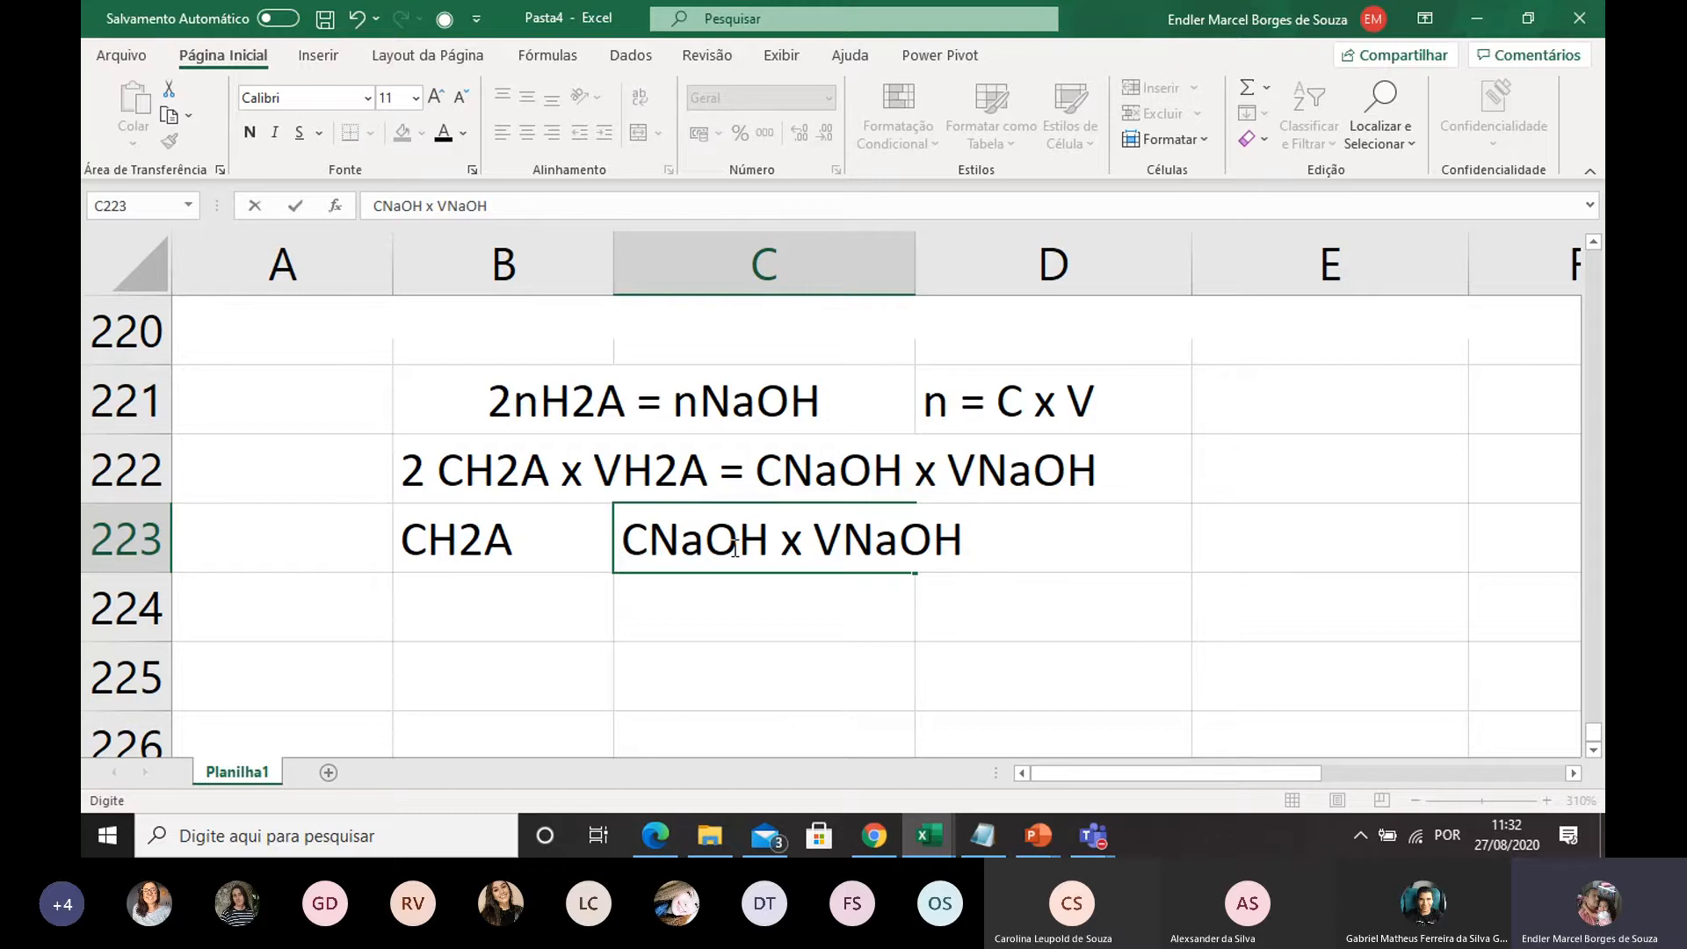
type(")")
left_click(623, 528)
type("(")
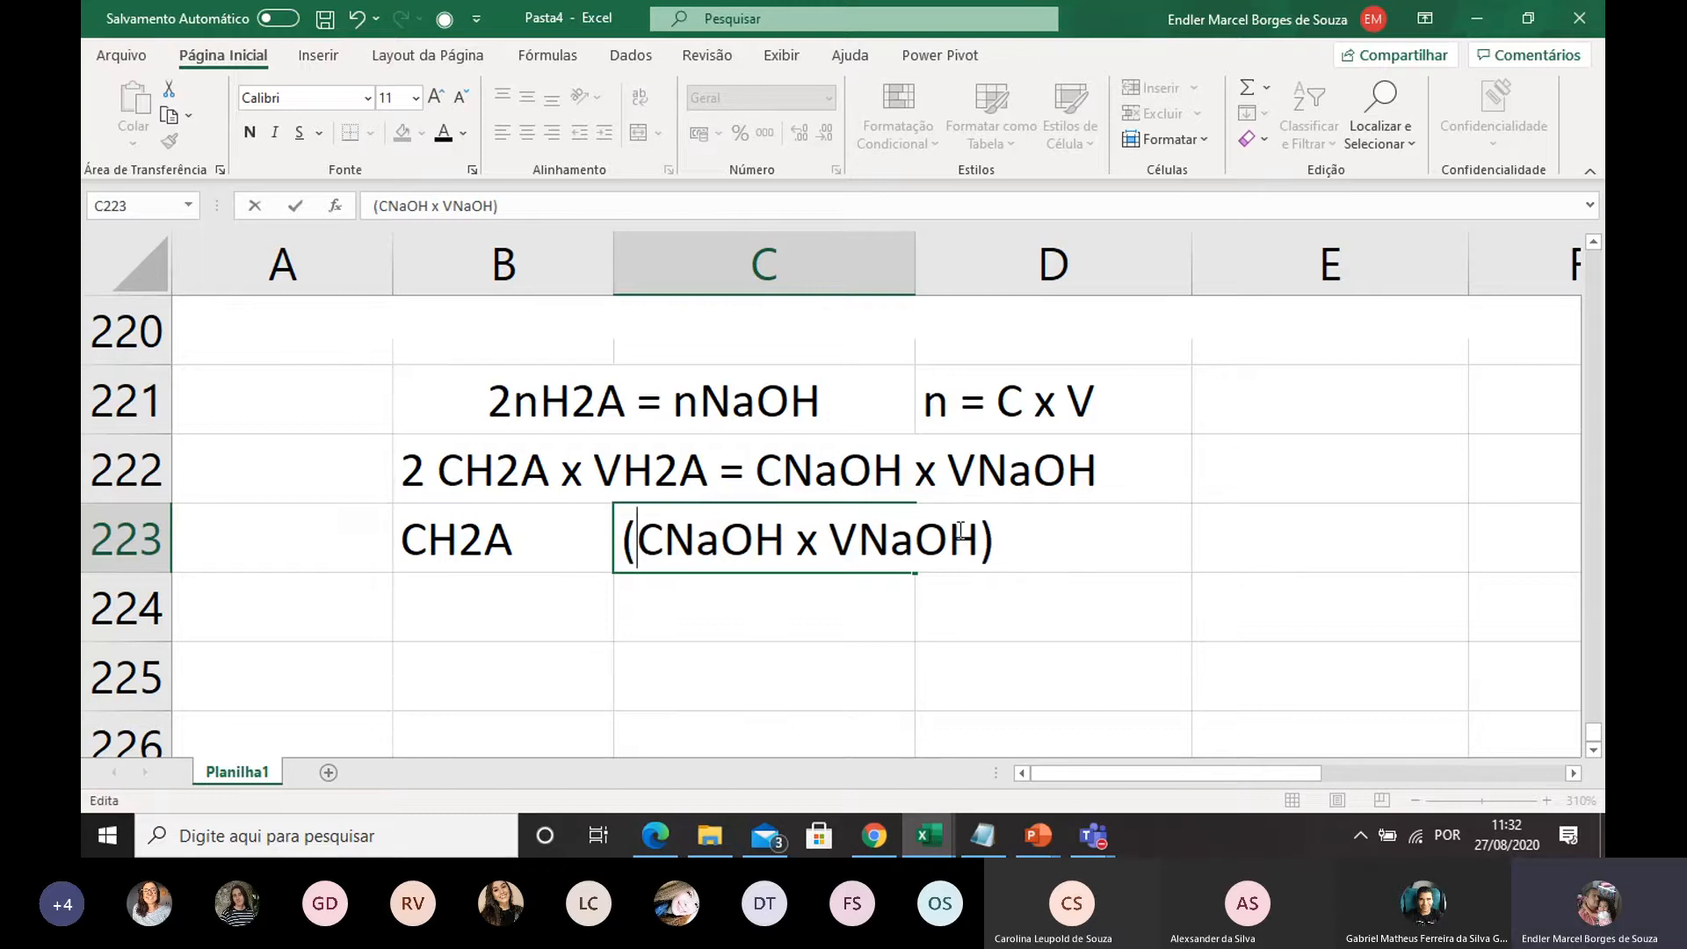
Append the denominator /(2x VH2A) to the expression in C223 to complete the acid concentration formula
left_click(1001, 542)
type("/(")
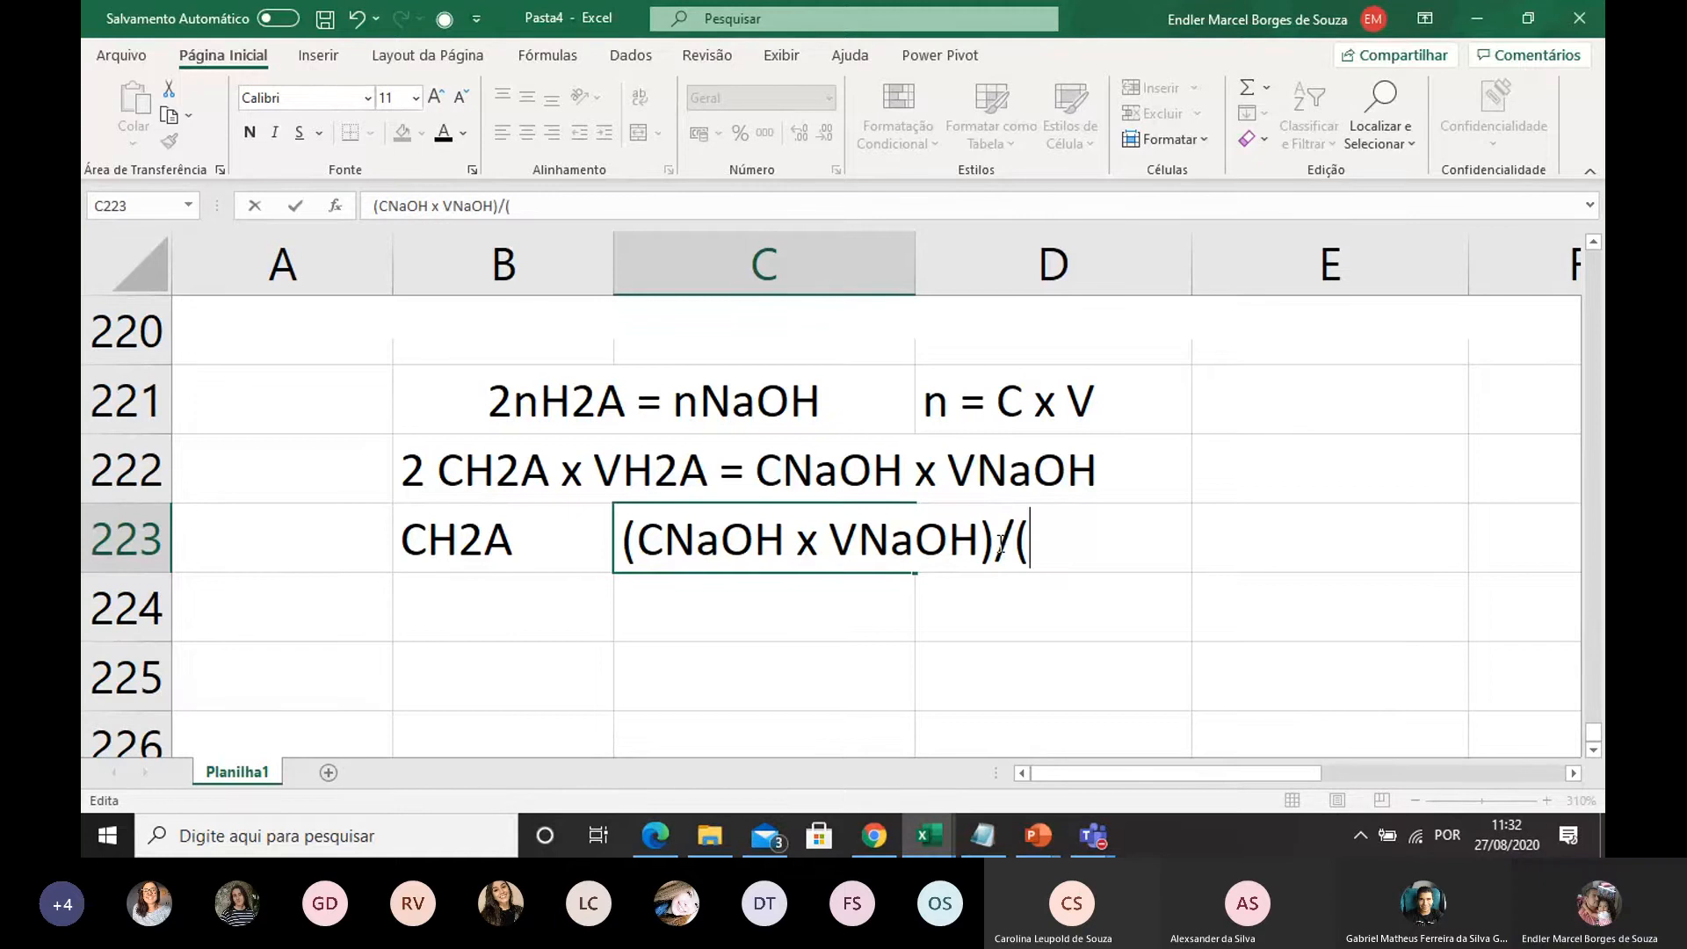
type("2x H")
key("BackSpace")
type("V")
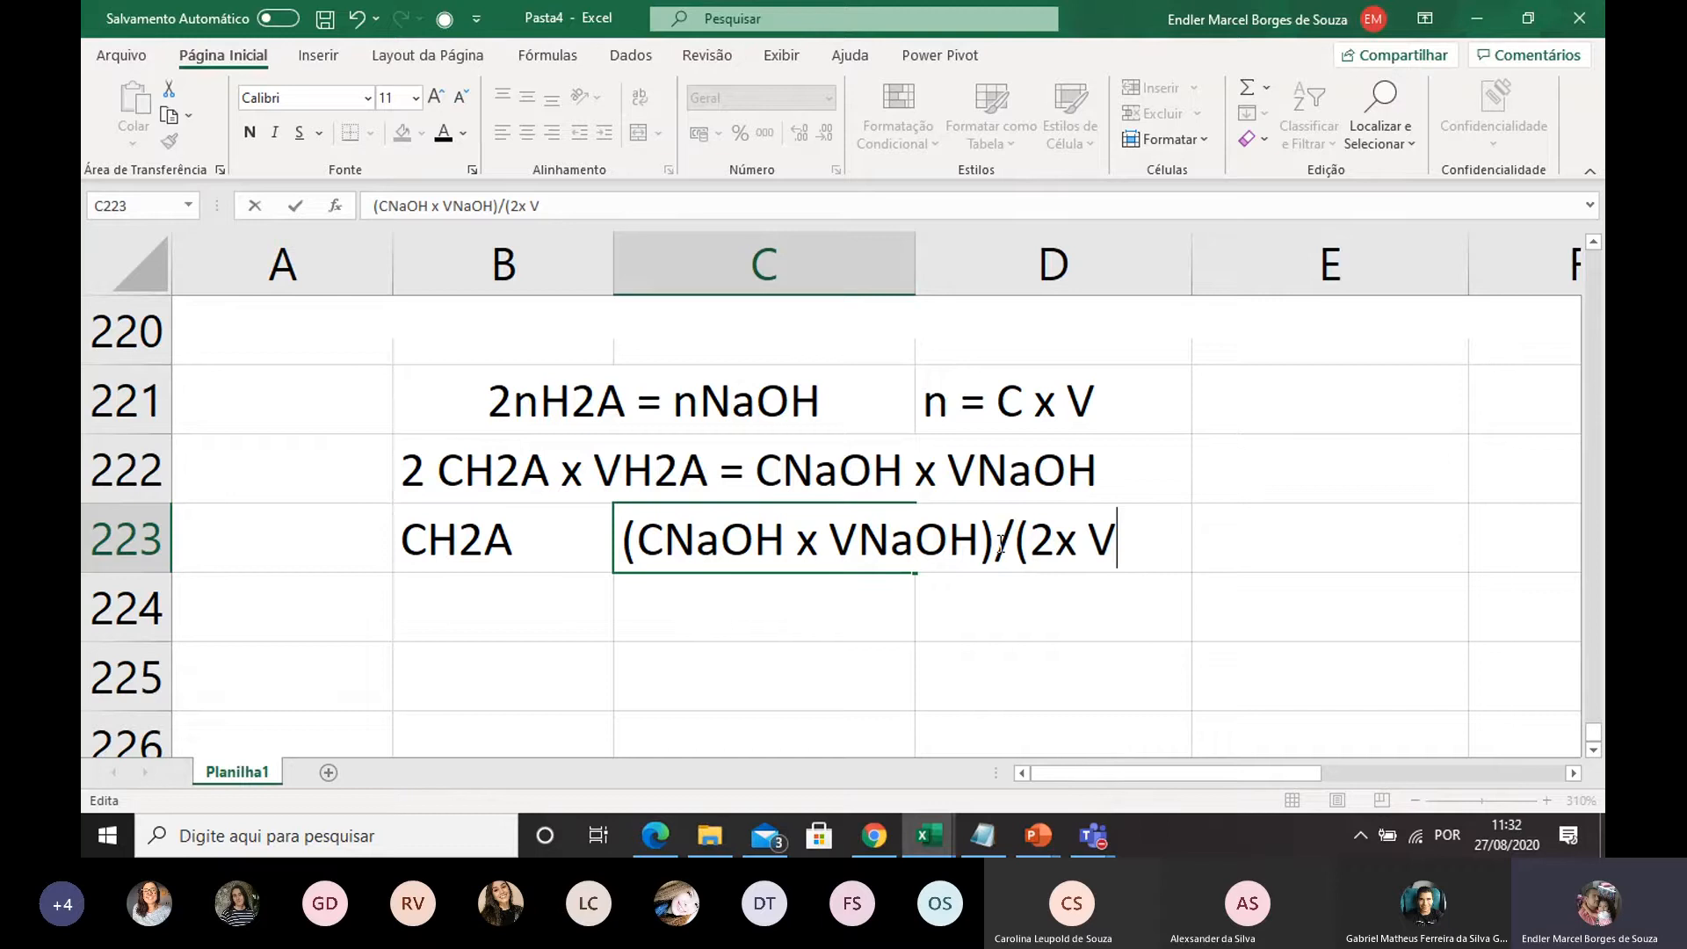
type("H2A)")
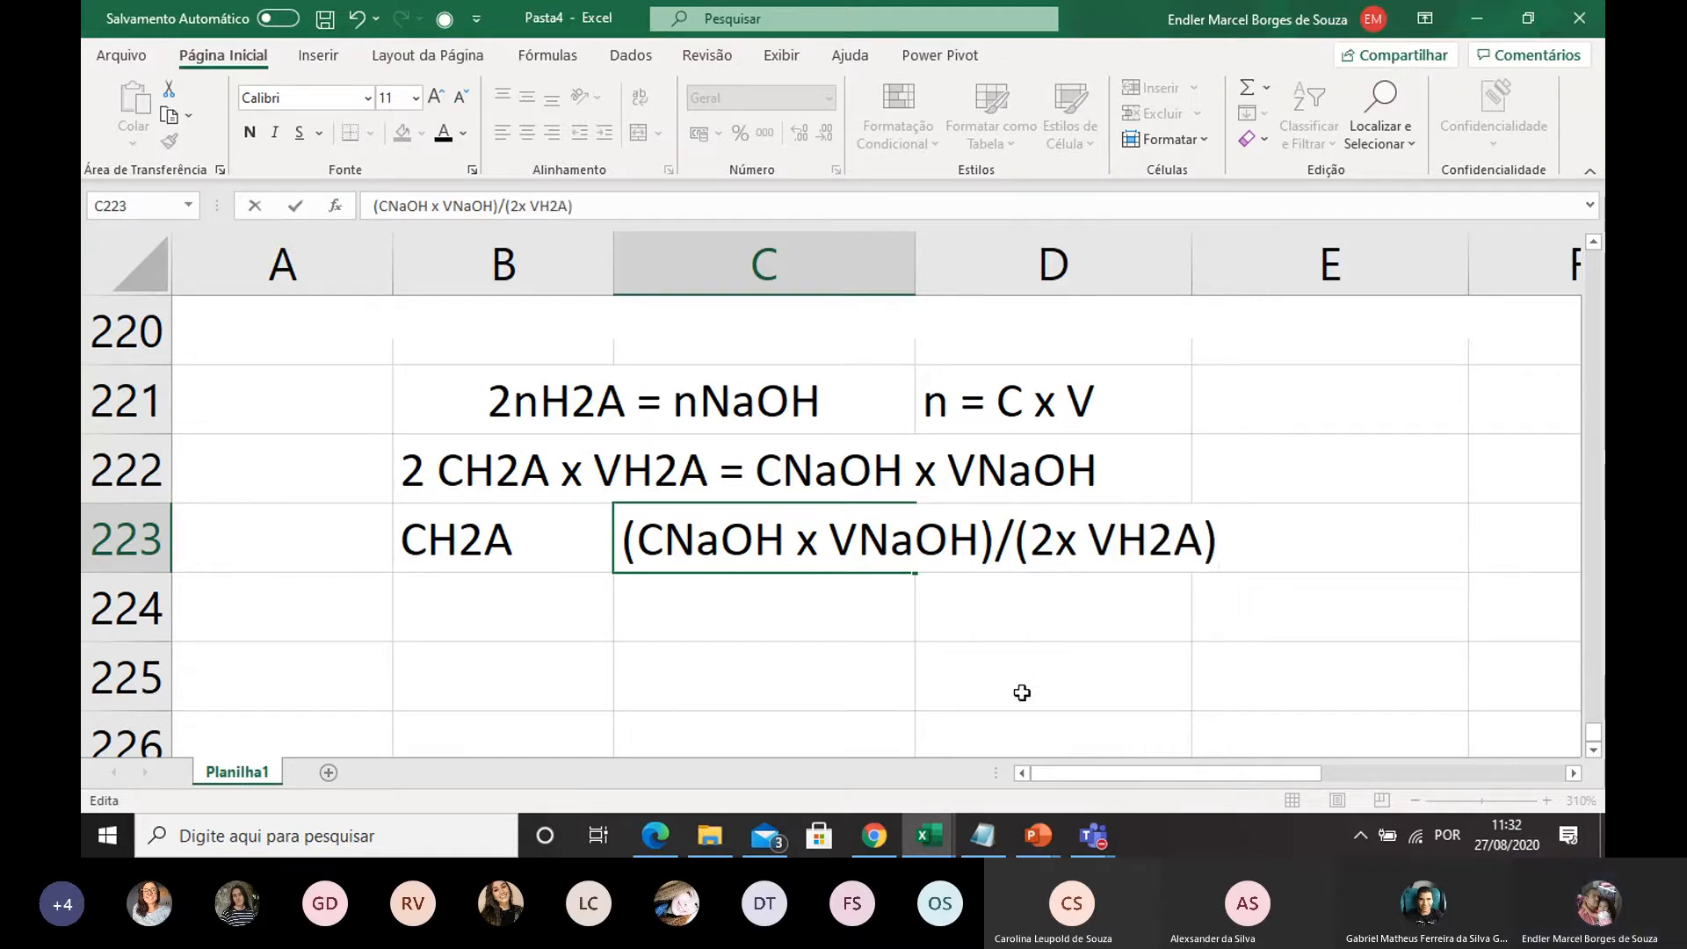
left_click(969, 639)
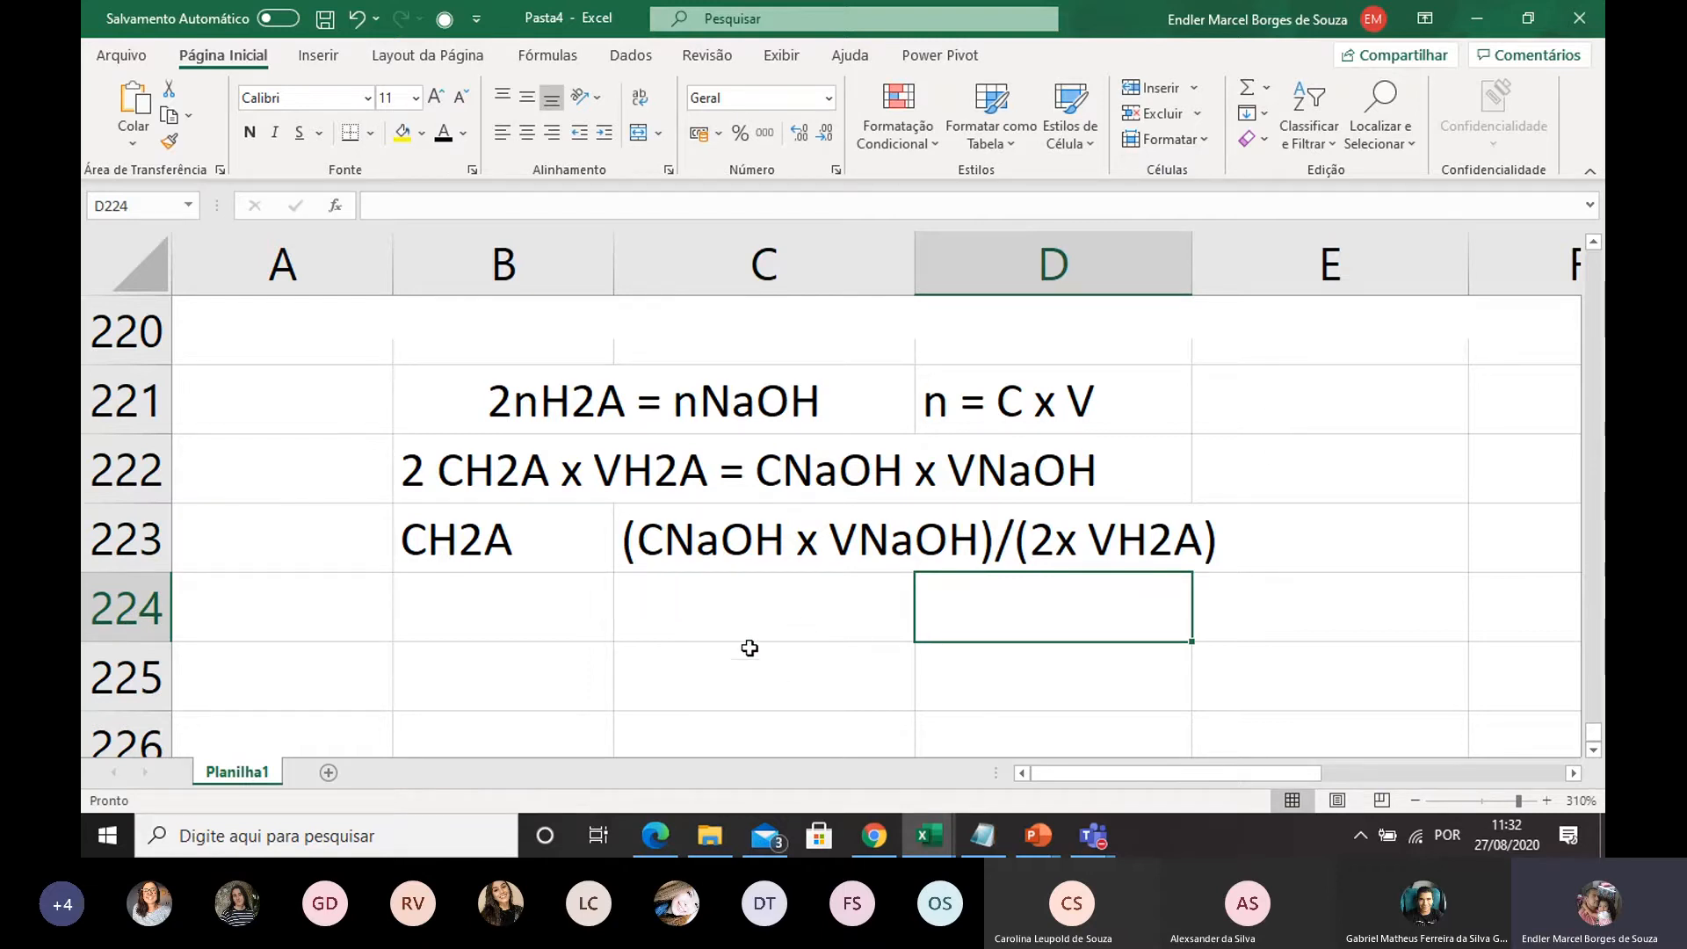
Enter the label VH2A in B224 and its value 25 in C224
left_click(493, 614)
type("V")
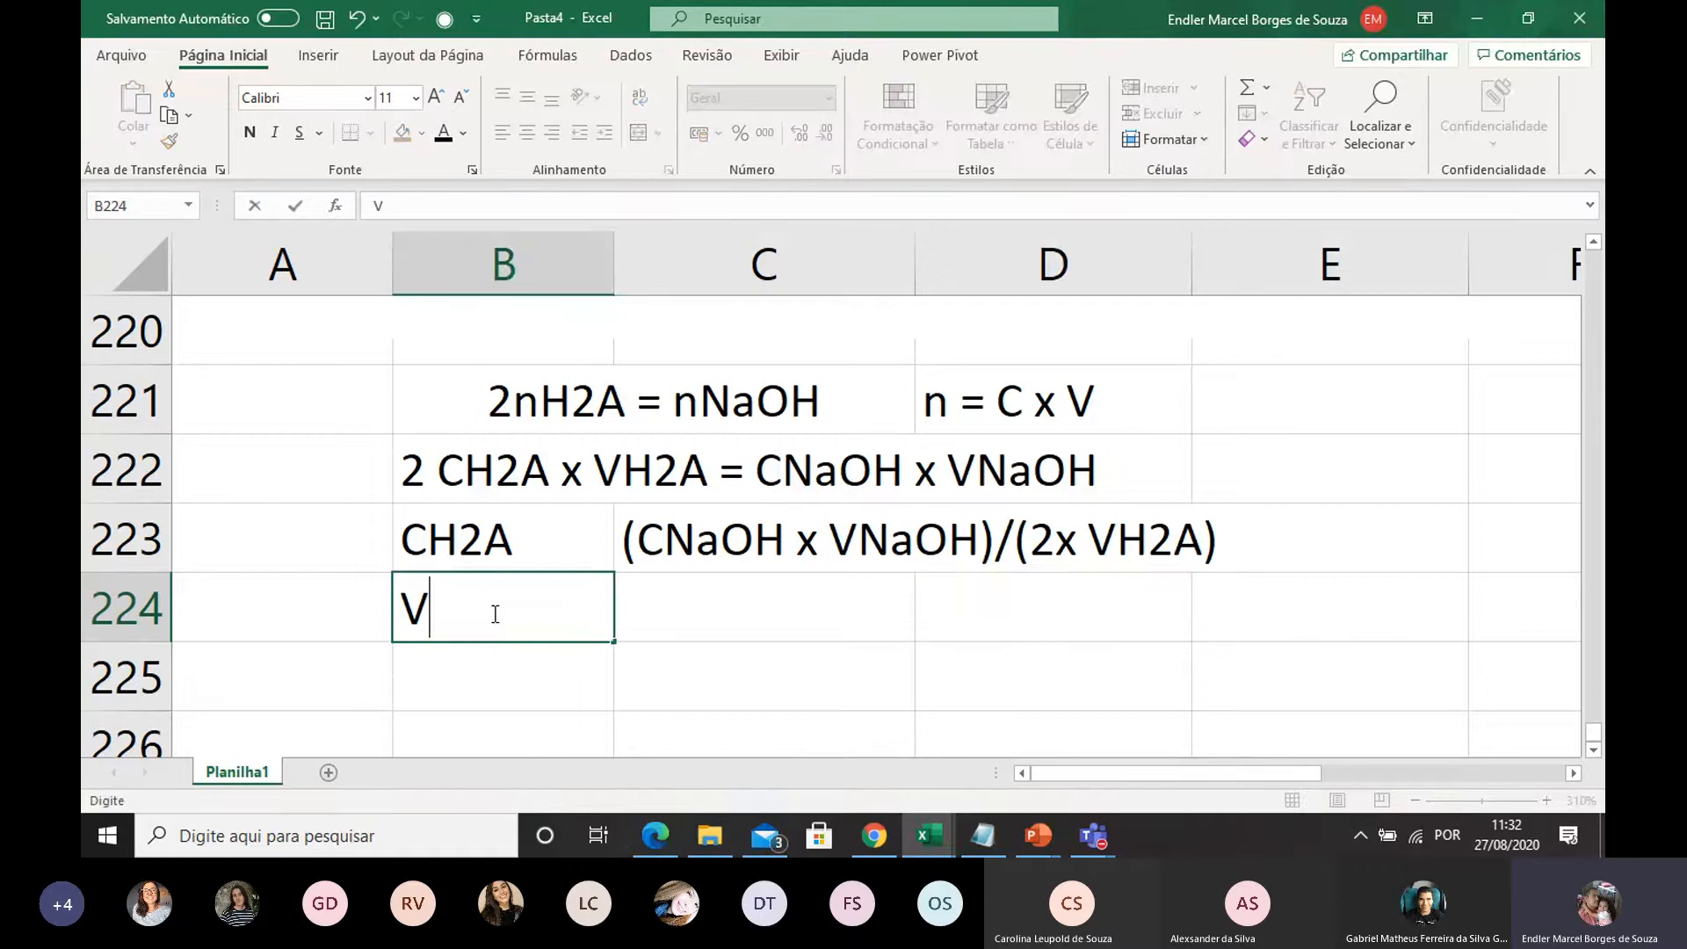
type("H2")
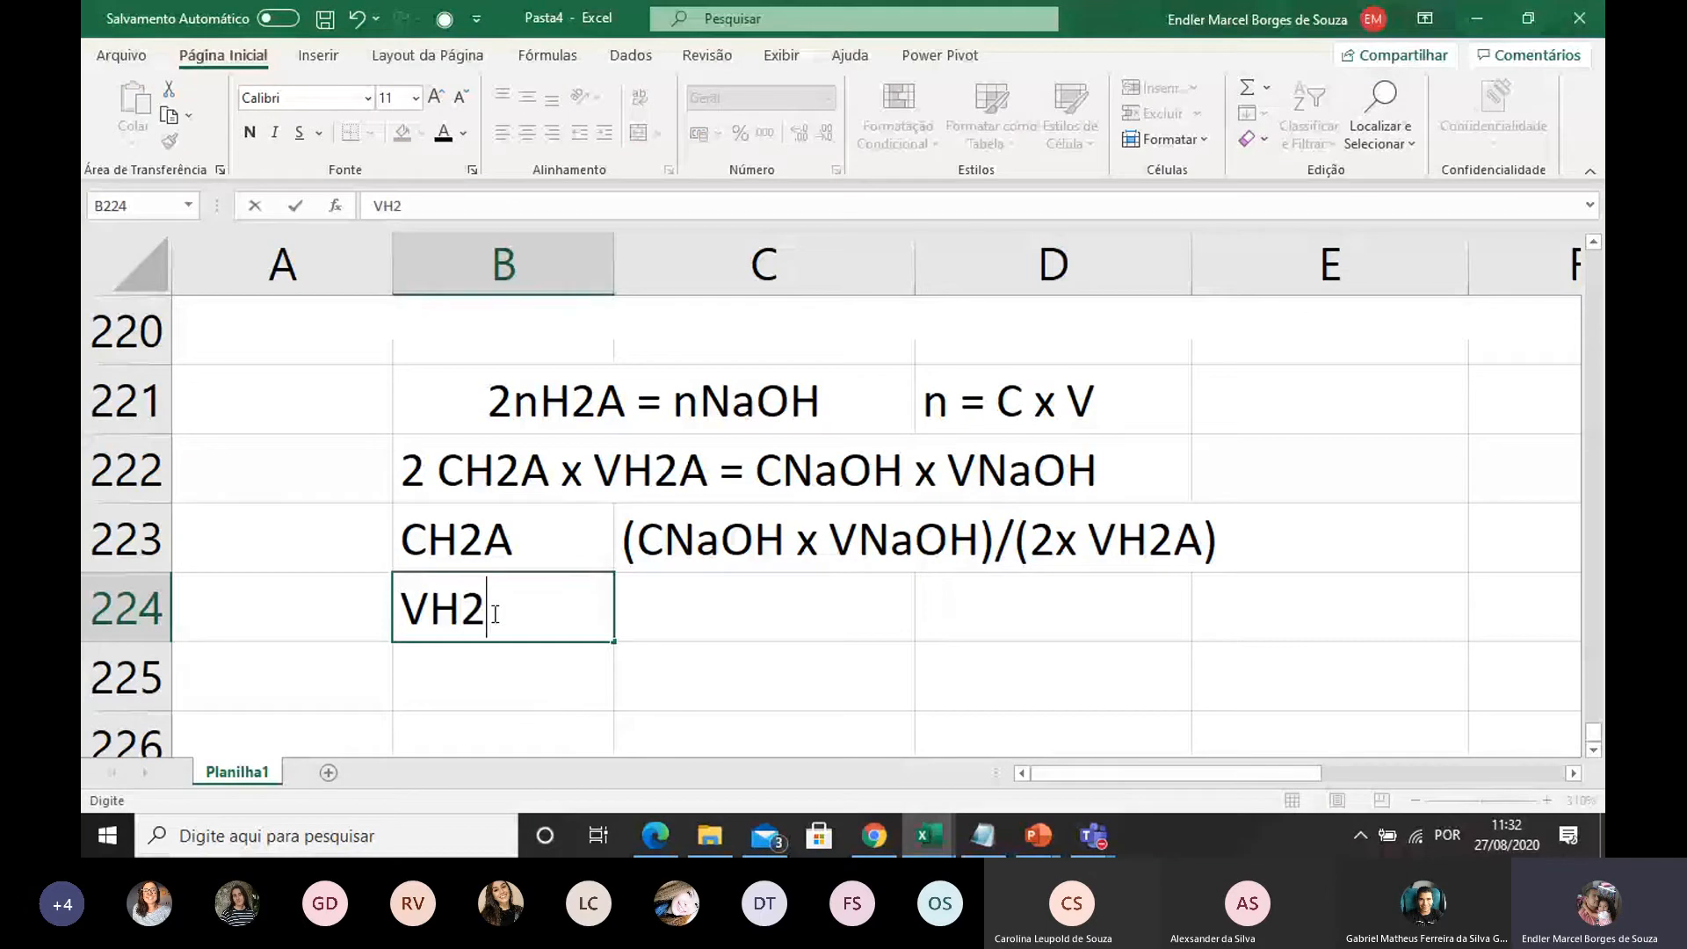
type("A")
left_click(741, 678)
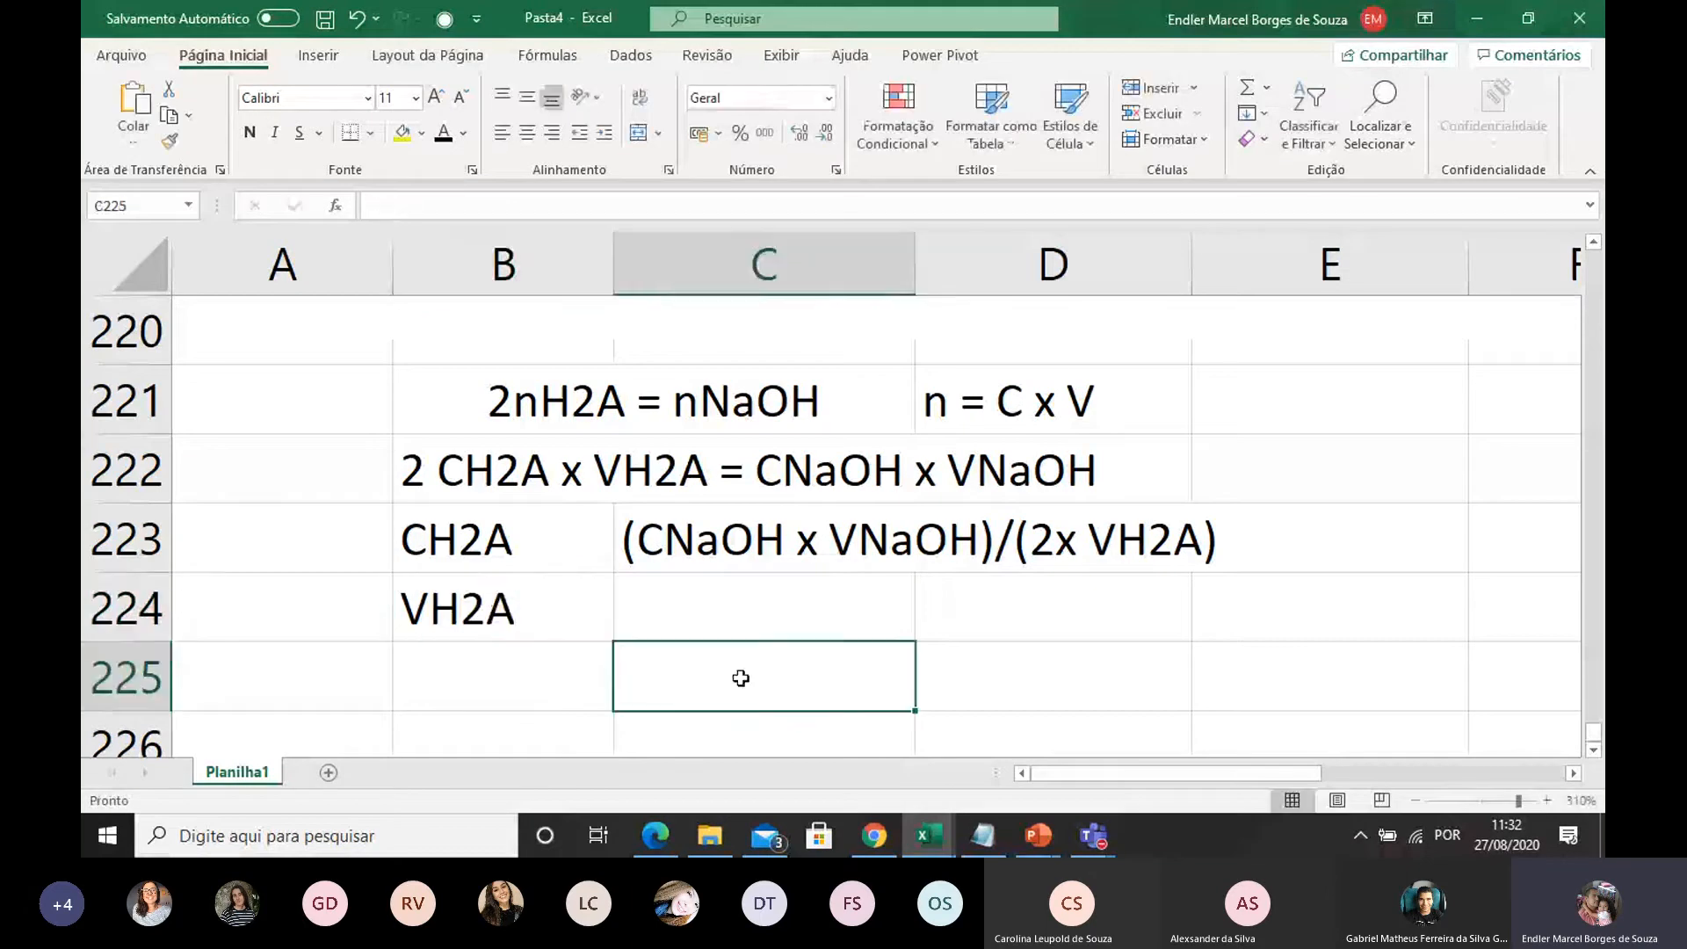
left_click(734, 625)
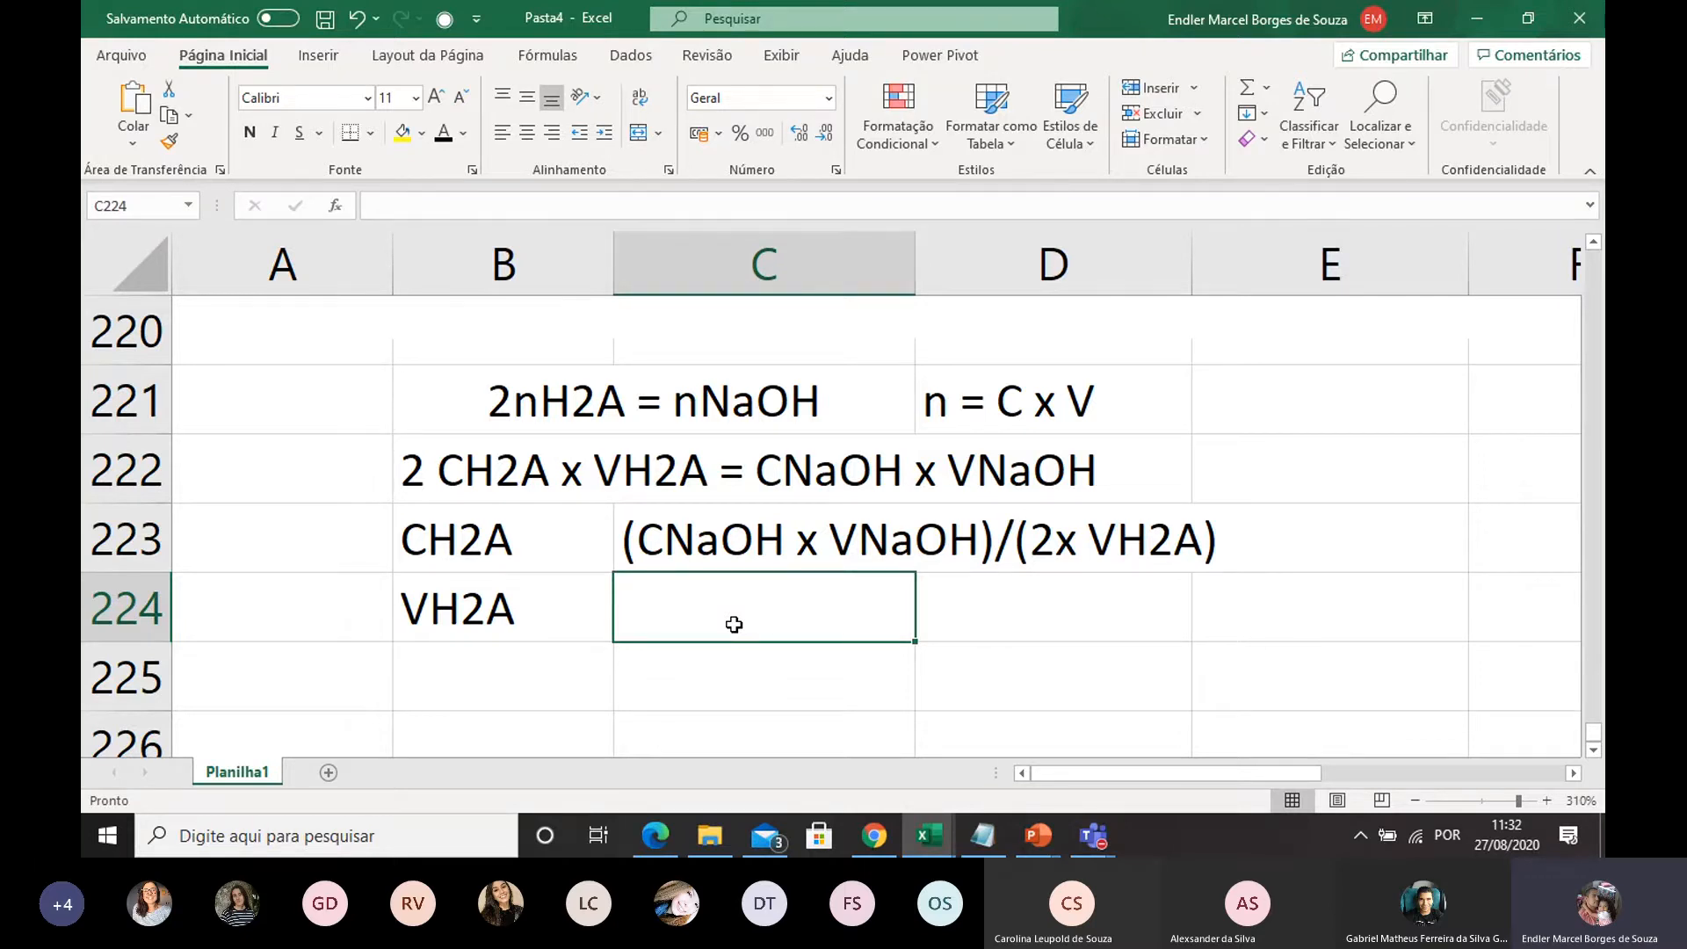
left_click(723, 651)
left_click(716, 614)
type("25")
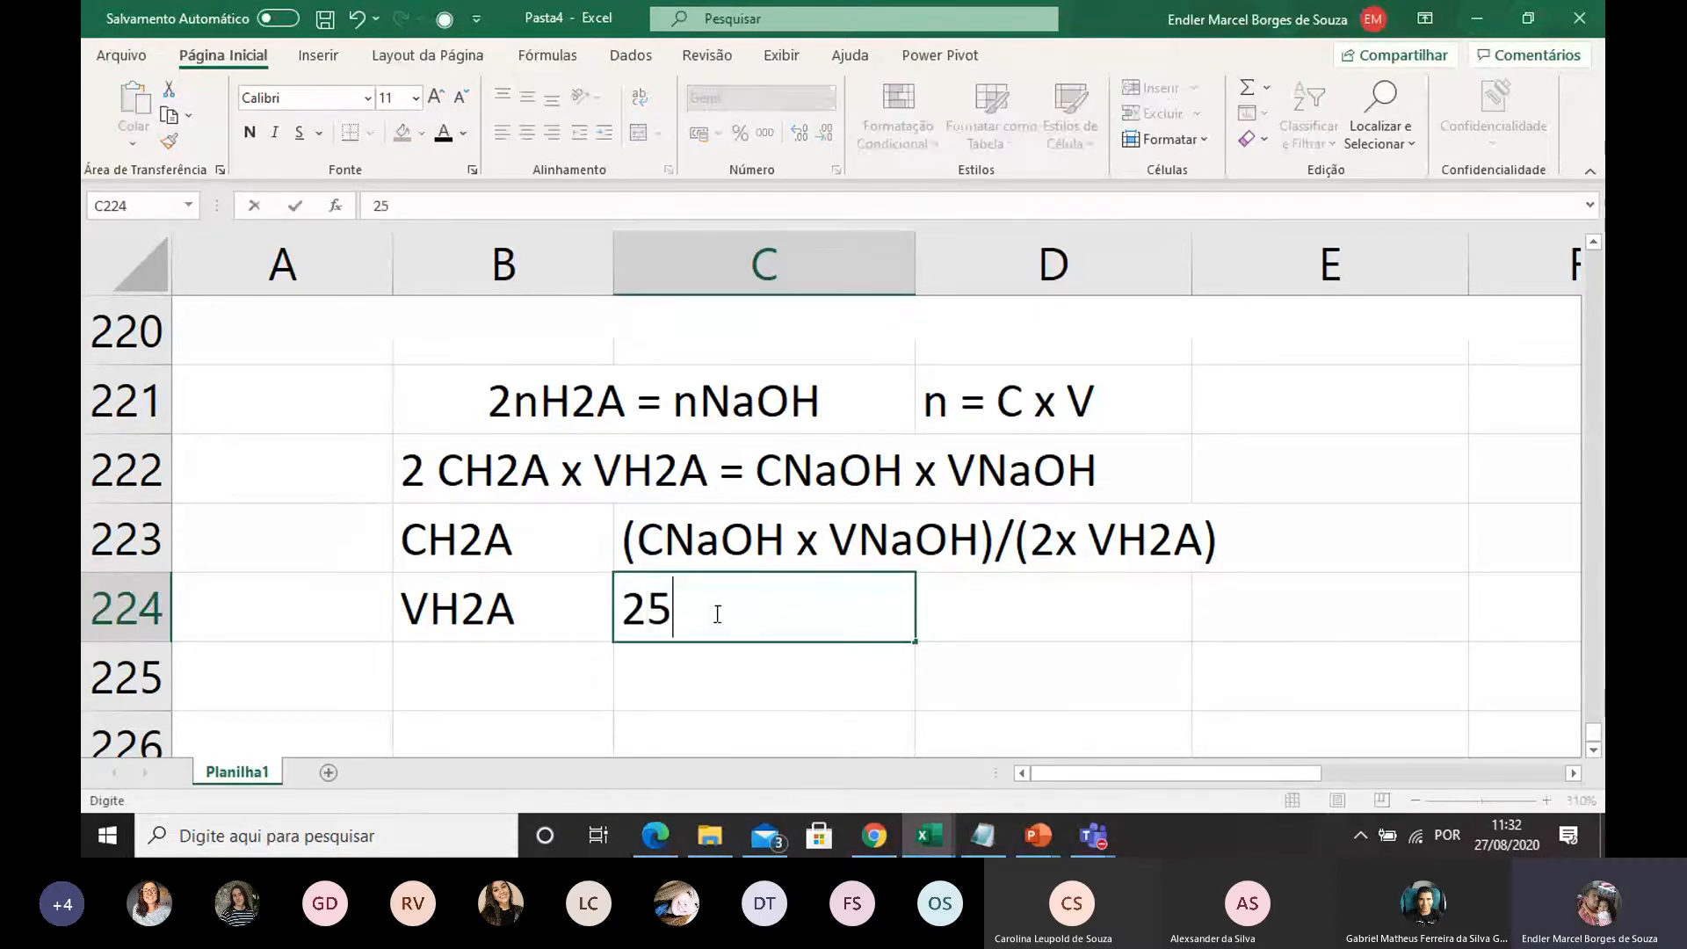
left_click(648, 682)
Enter the label VNaOH in B225 and the unit mL in D224 beside the acid volume
left_click(533, 675)
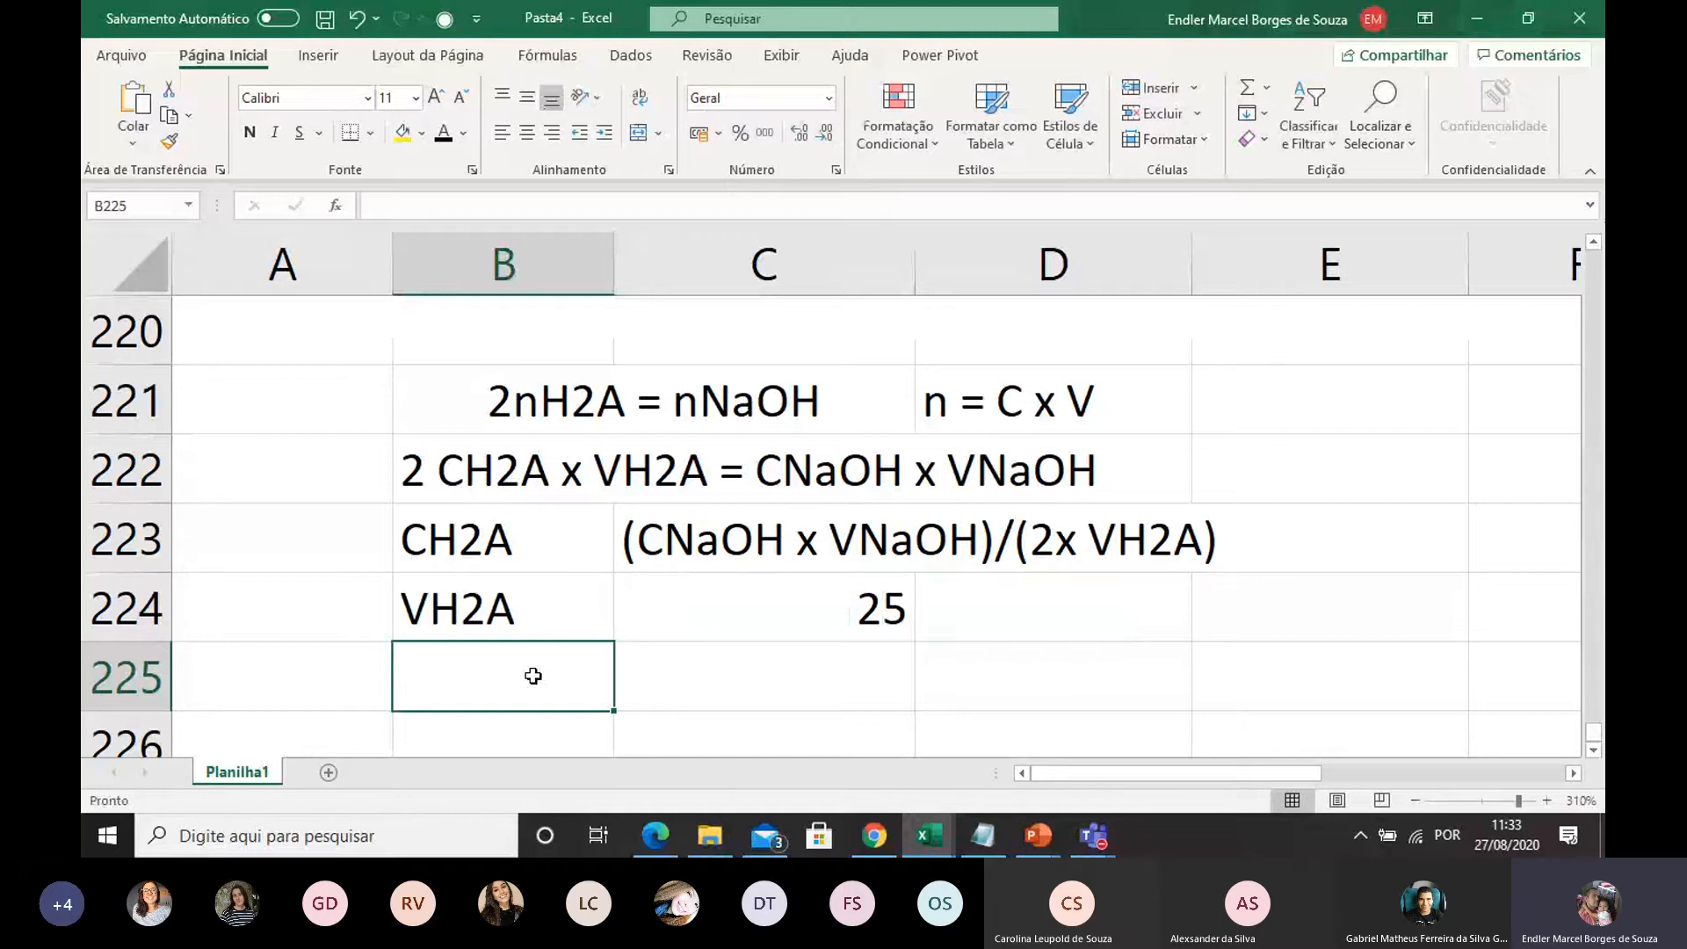
type("VNaOH")
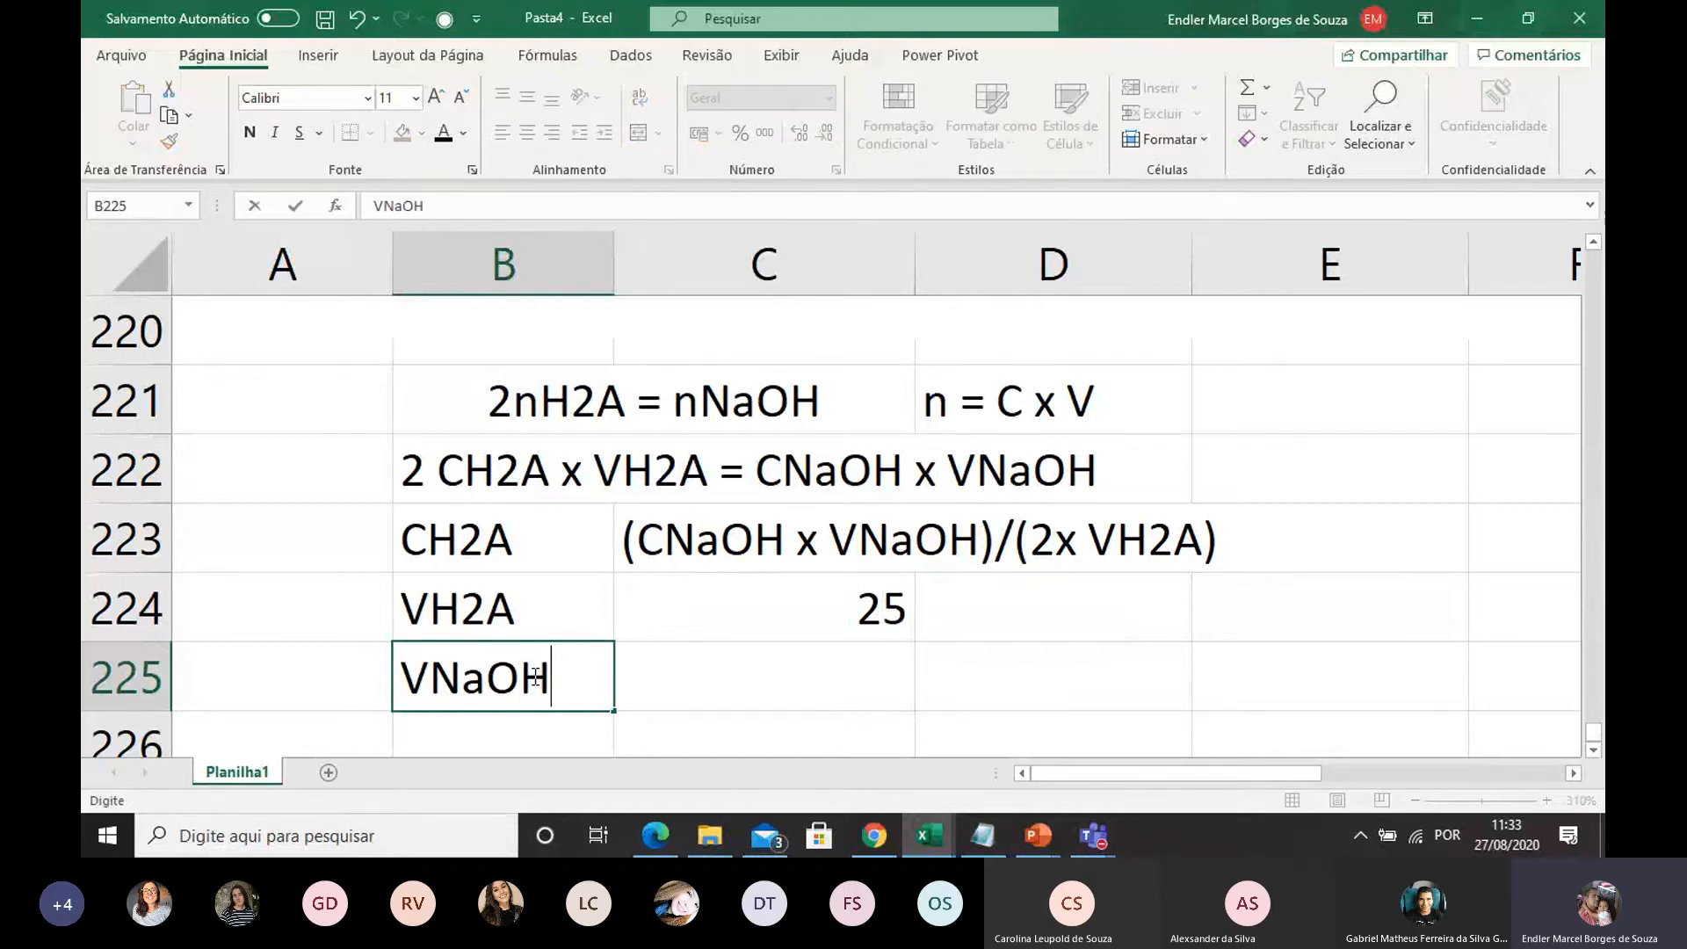
left_click(998, 602)
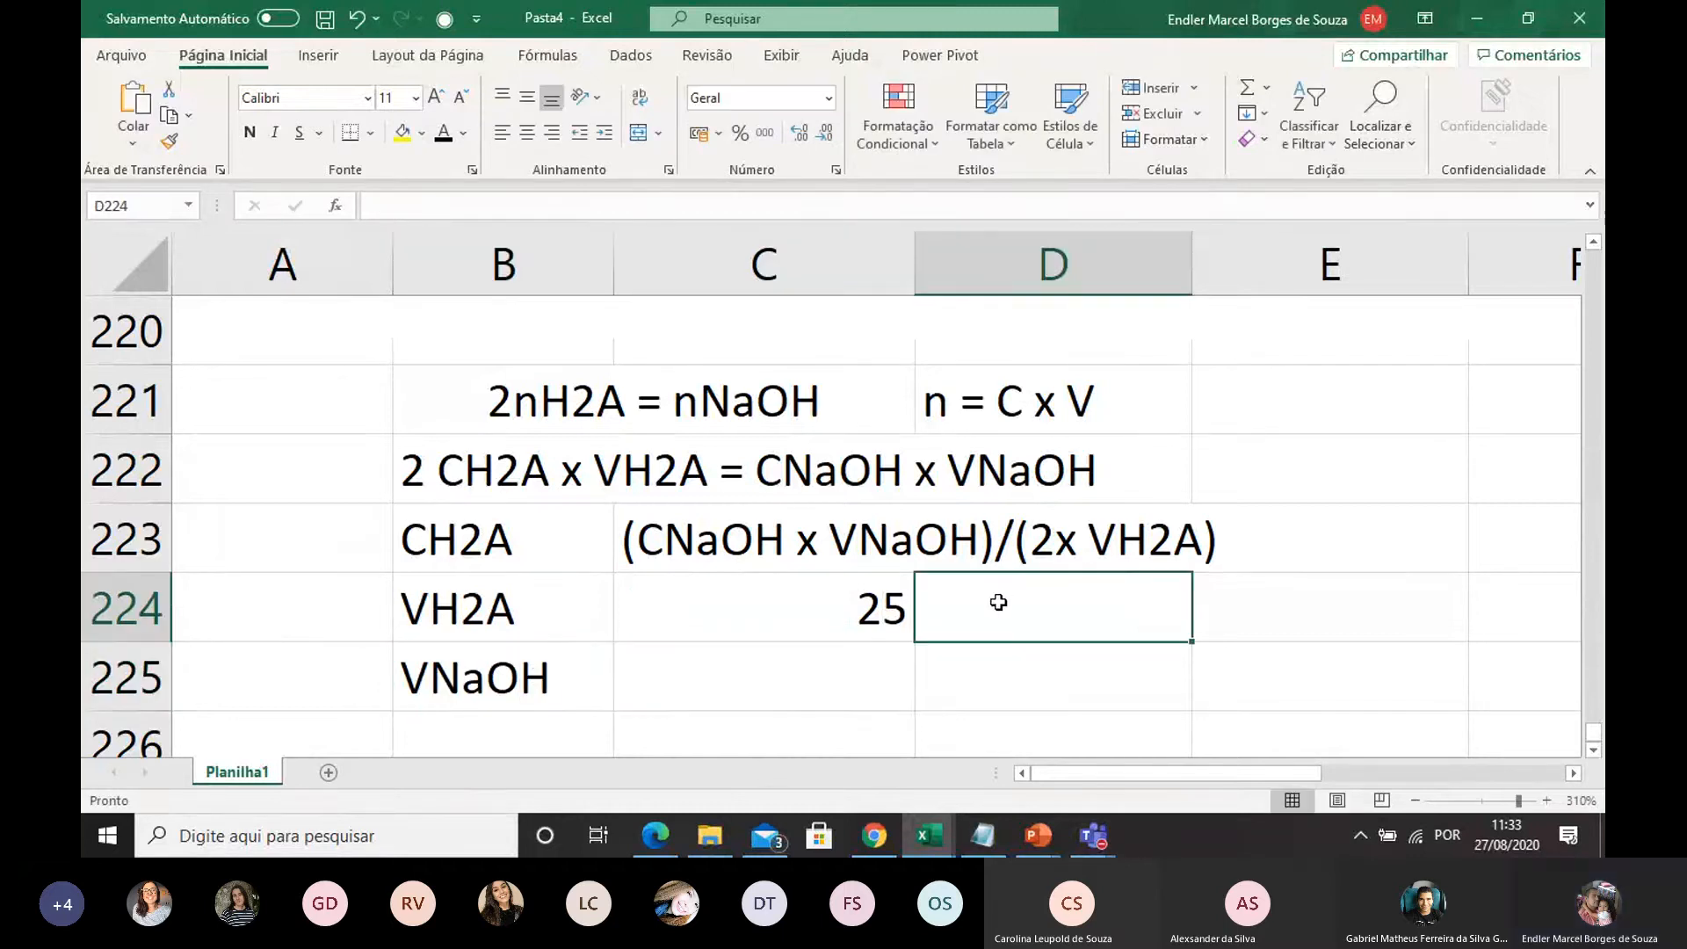
type("mL")
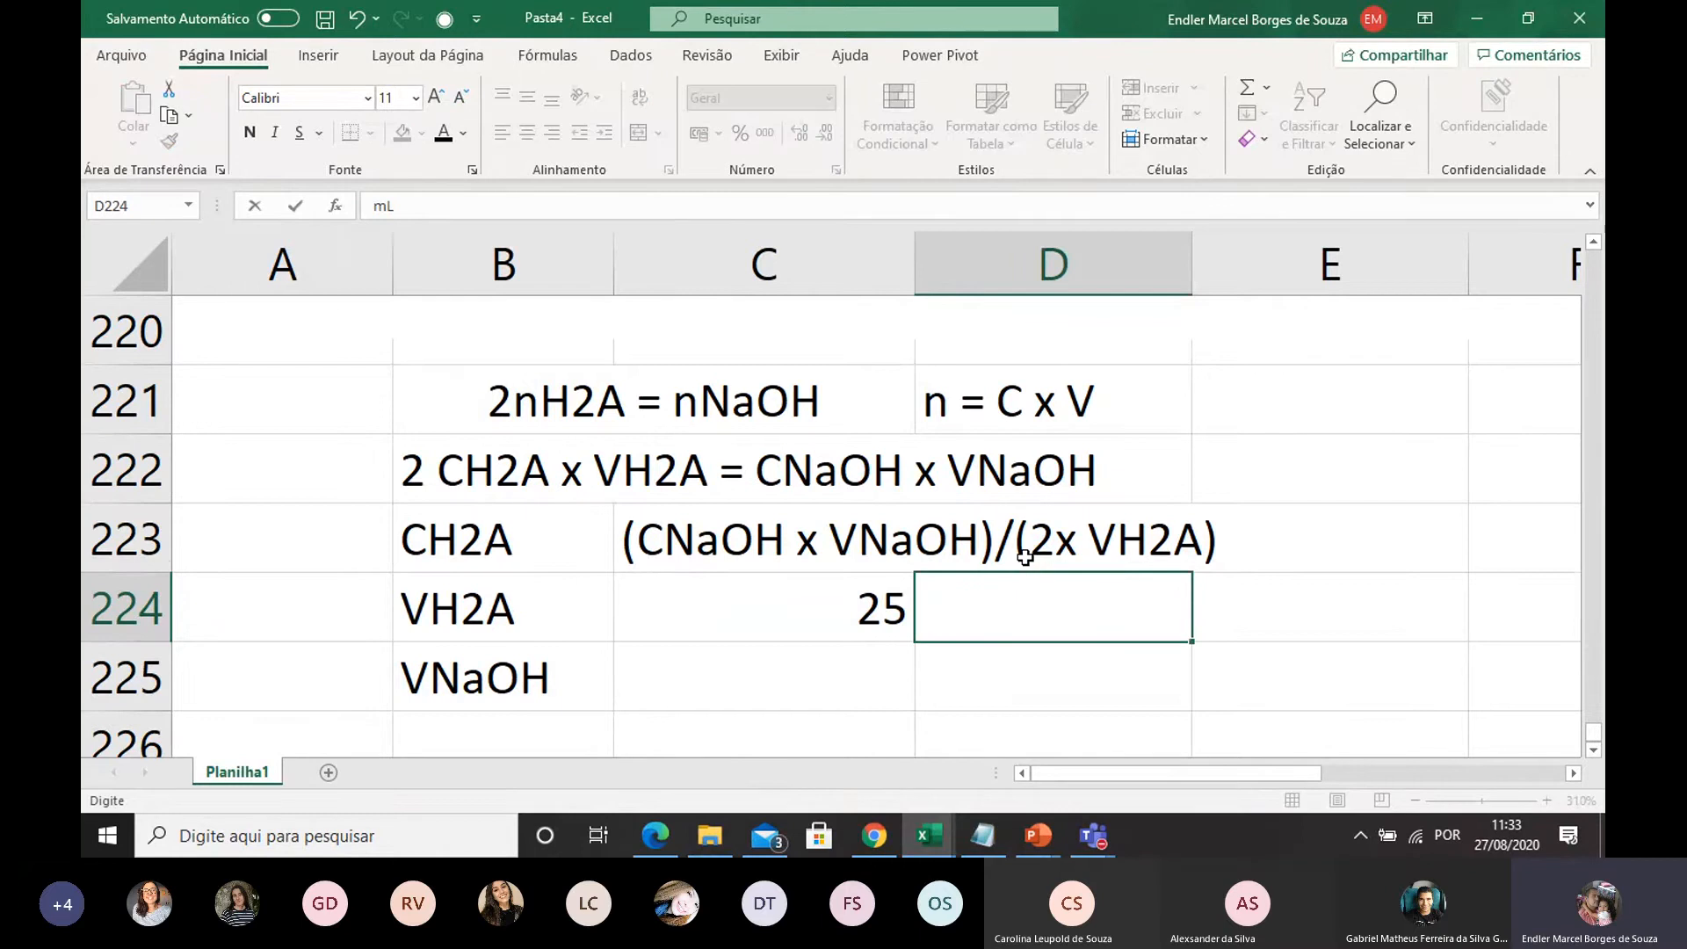
Enter the NaOH volume from the problem statement as 18 in C225, with the unit mL in D225
scroll(1025, 556, "up", 5)
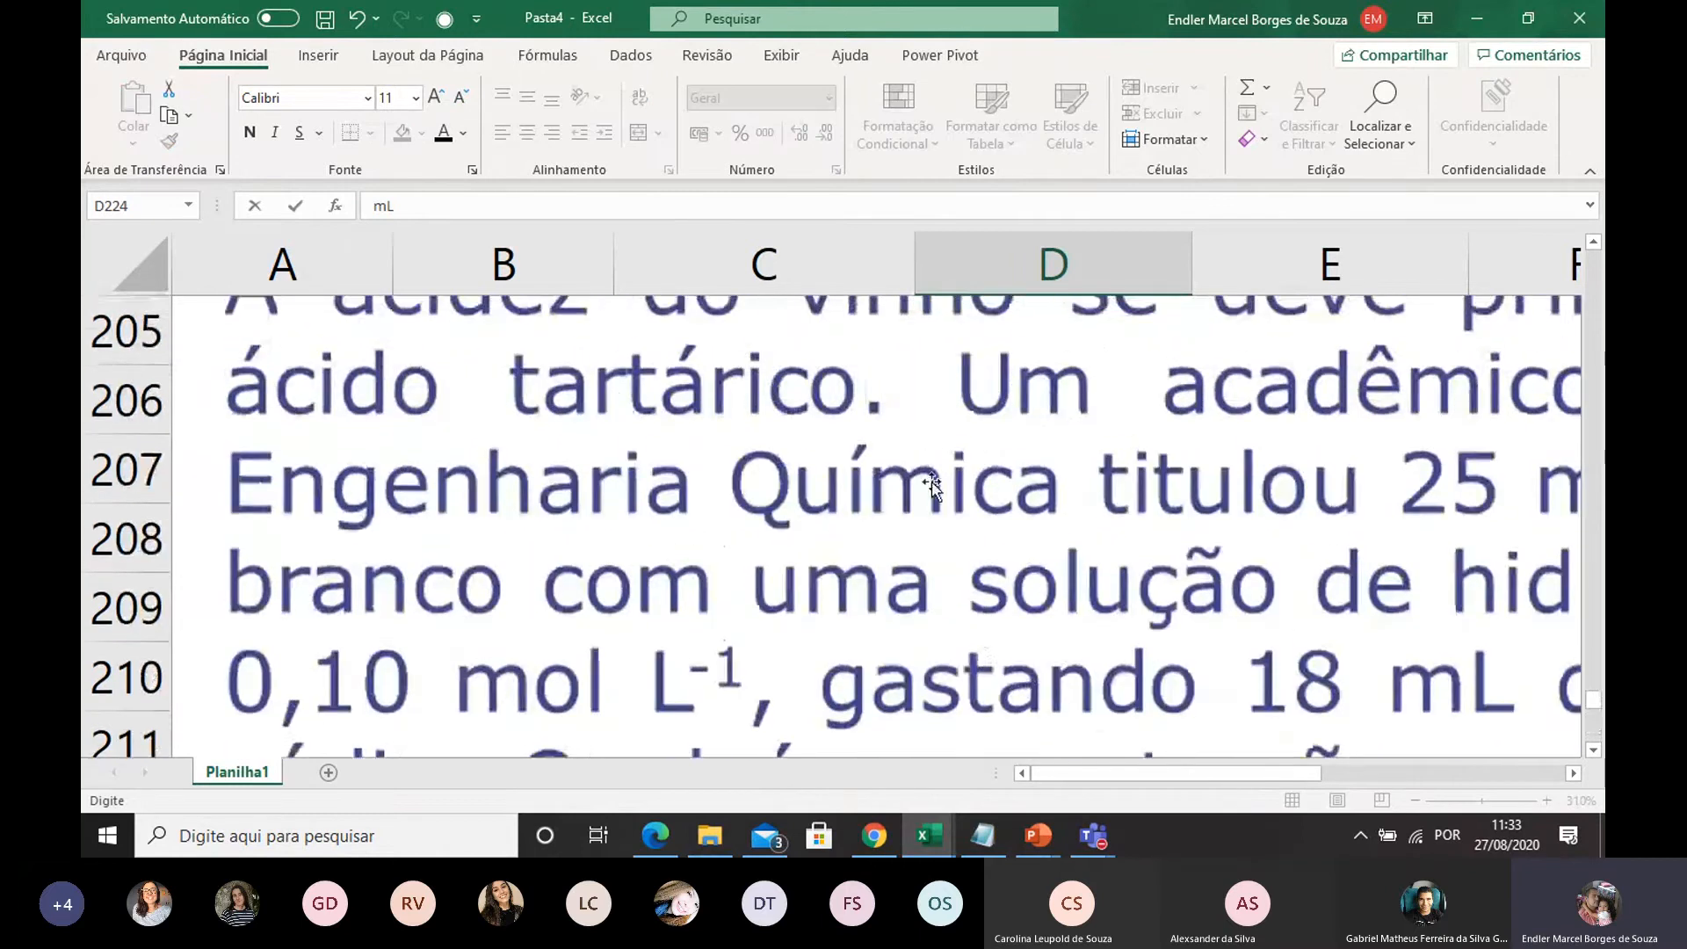
scroll(817, 461, "down", 6)
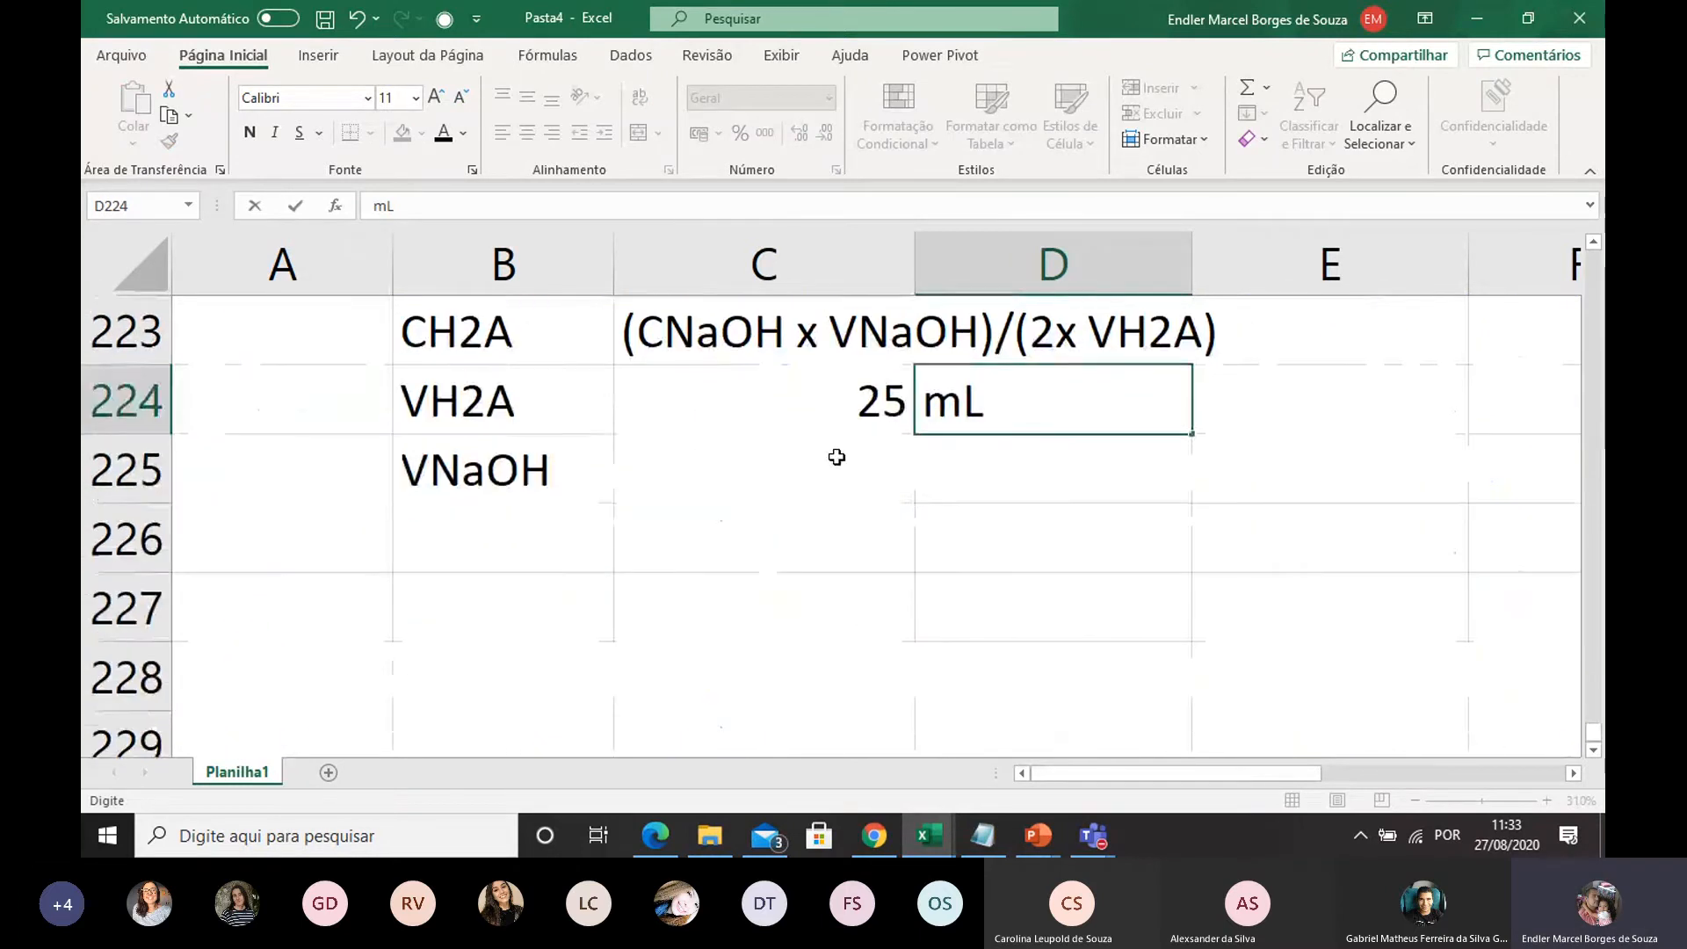
left_click(836, 457)
type("18 m")
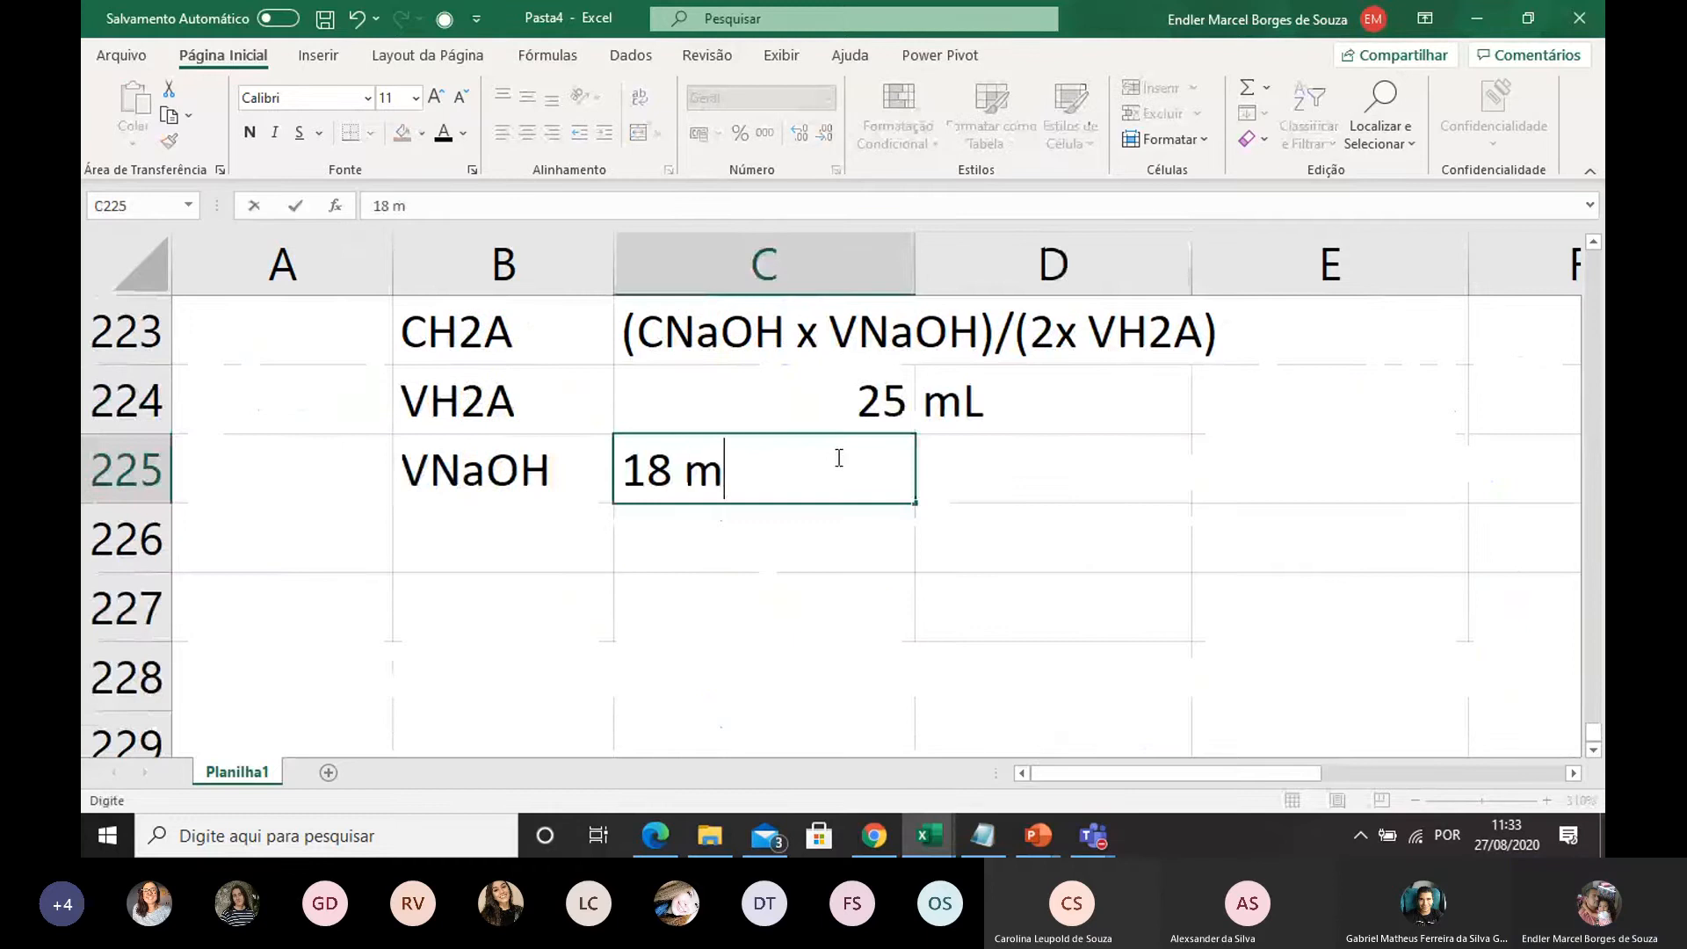
type("L")
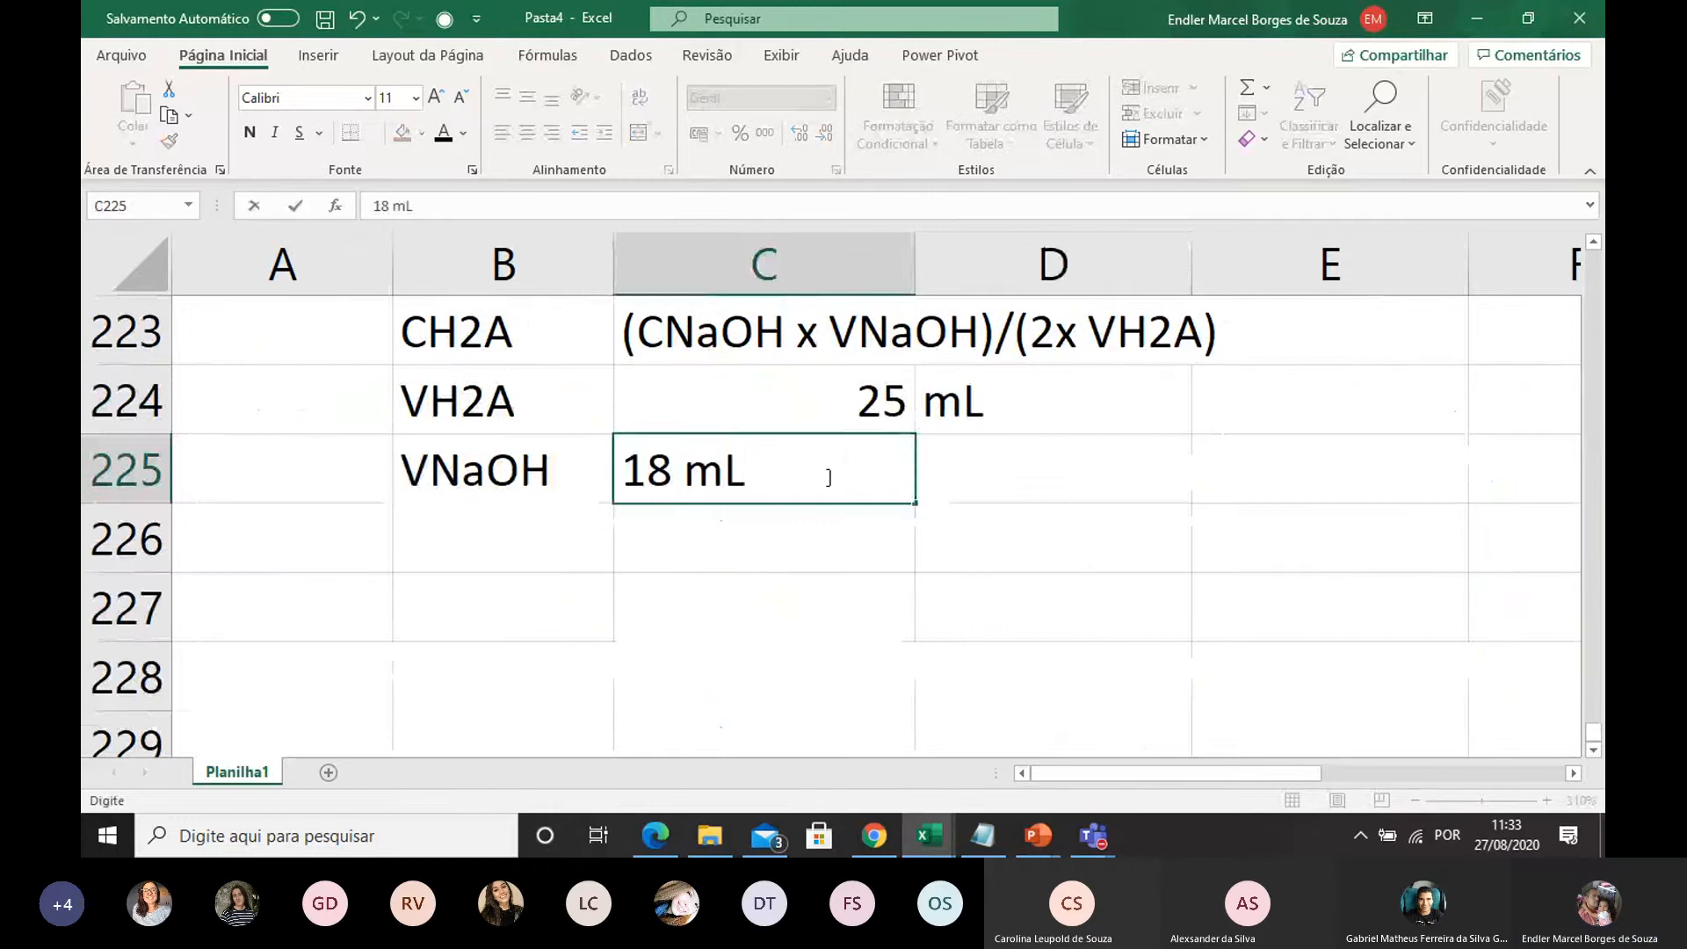
key("shift+Left")
key("shift+Left")
key("BackSpace")
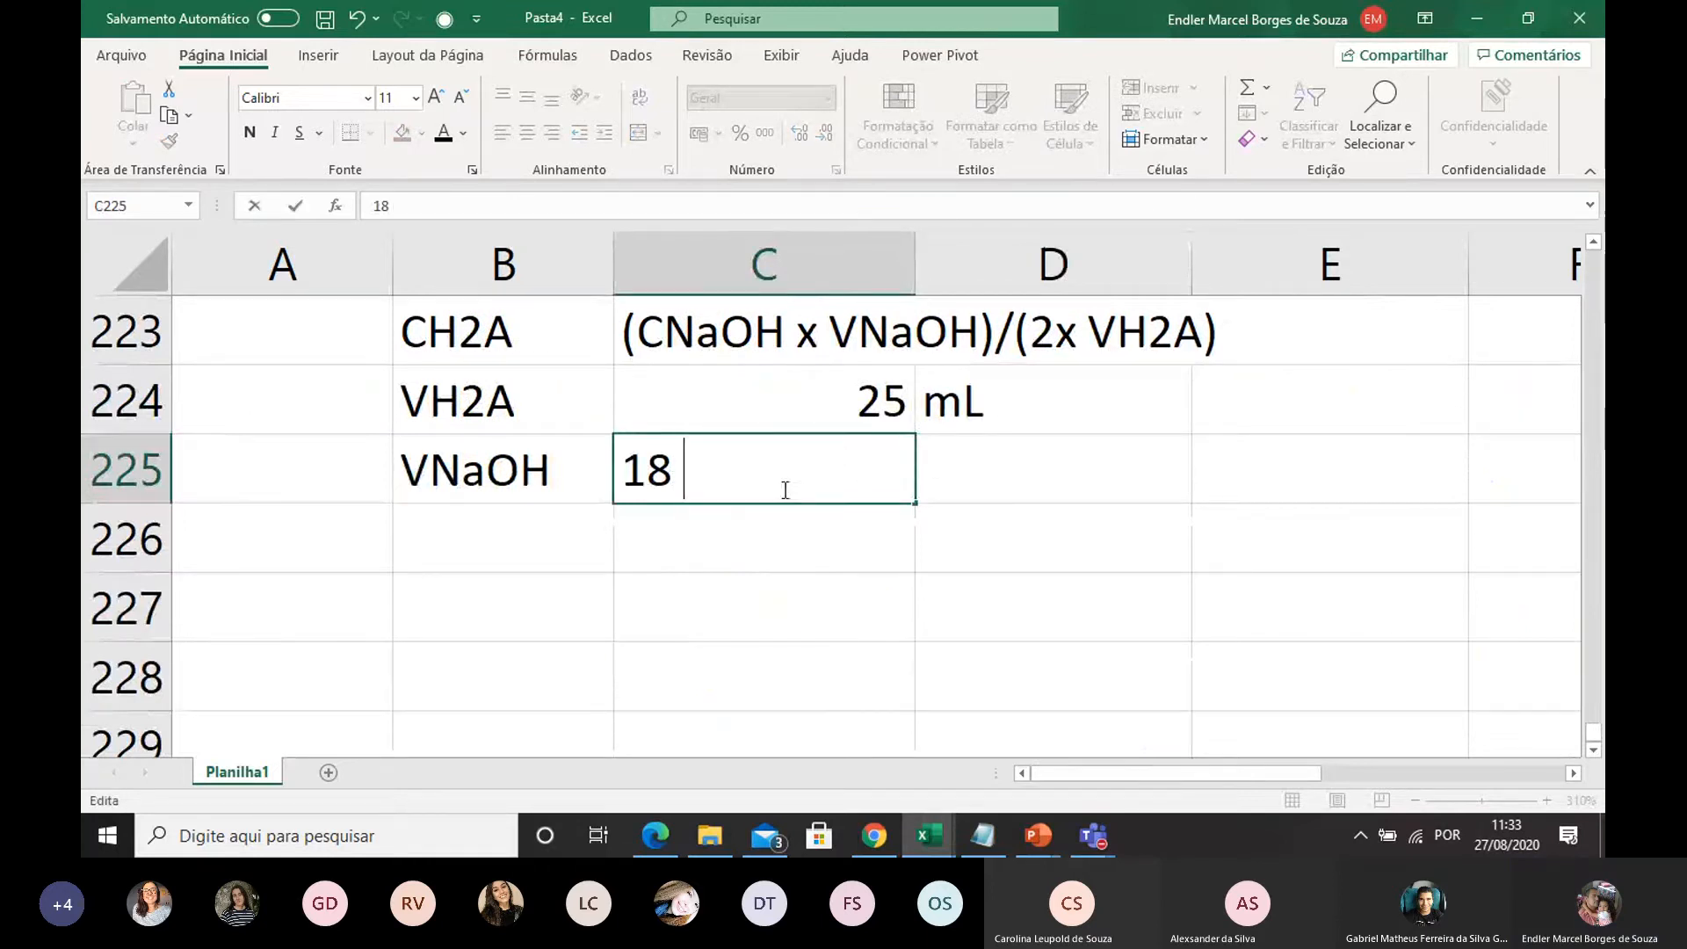
left_click(965, 478)
type("mL")
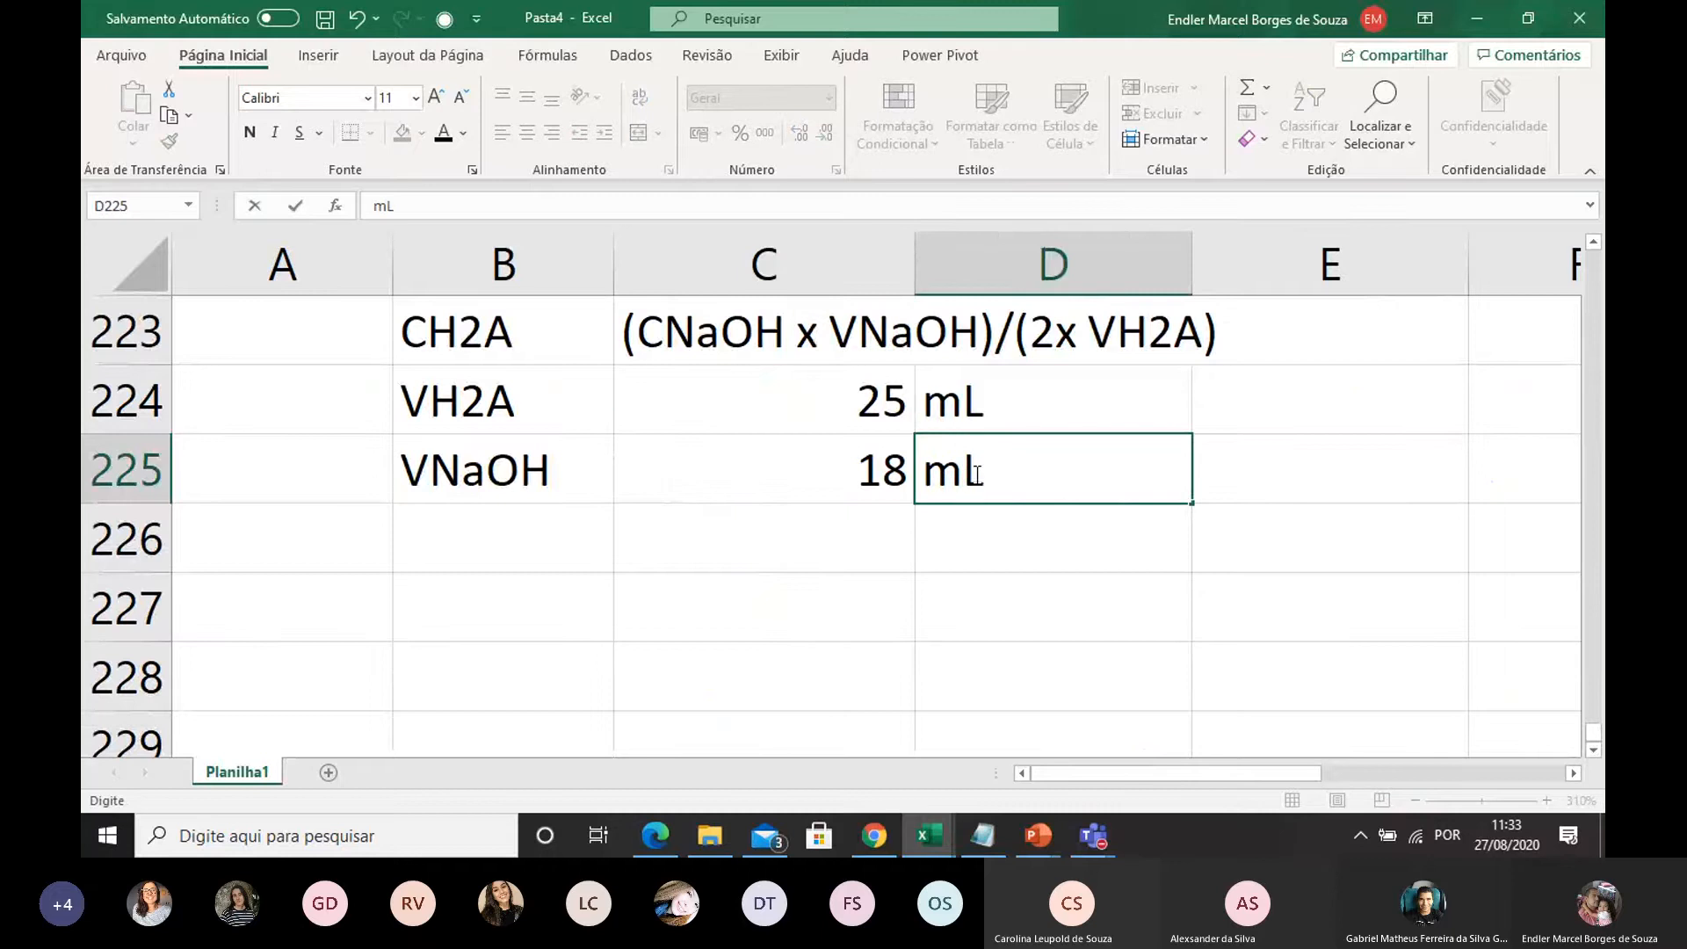
Fill row 226 with the label CNaOH, the value 0,1 and the unit mol/L in columns B to D
left_click(444, 524)
type("C")
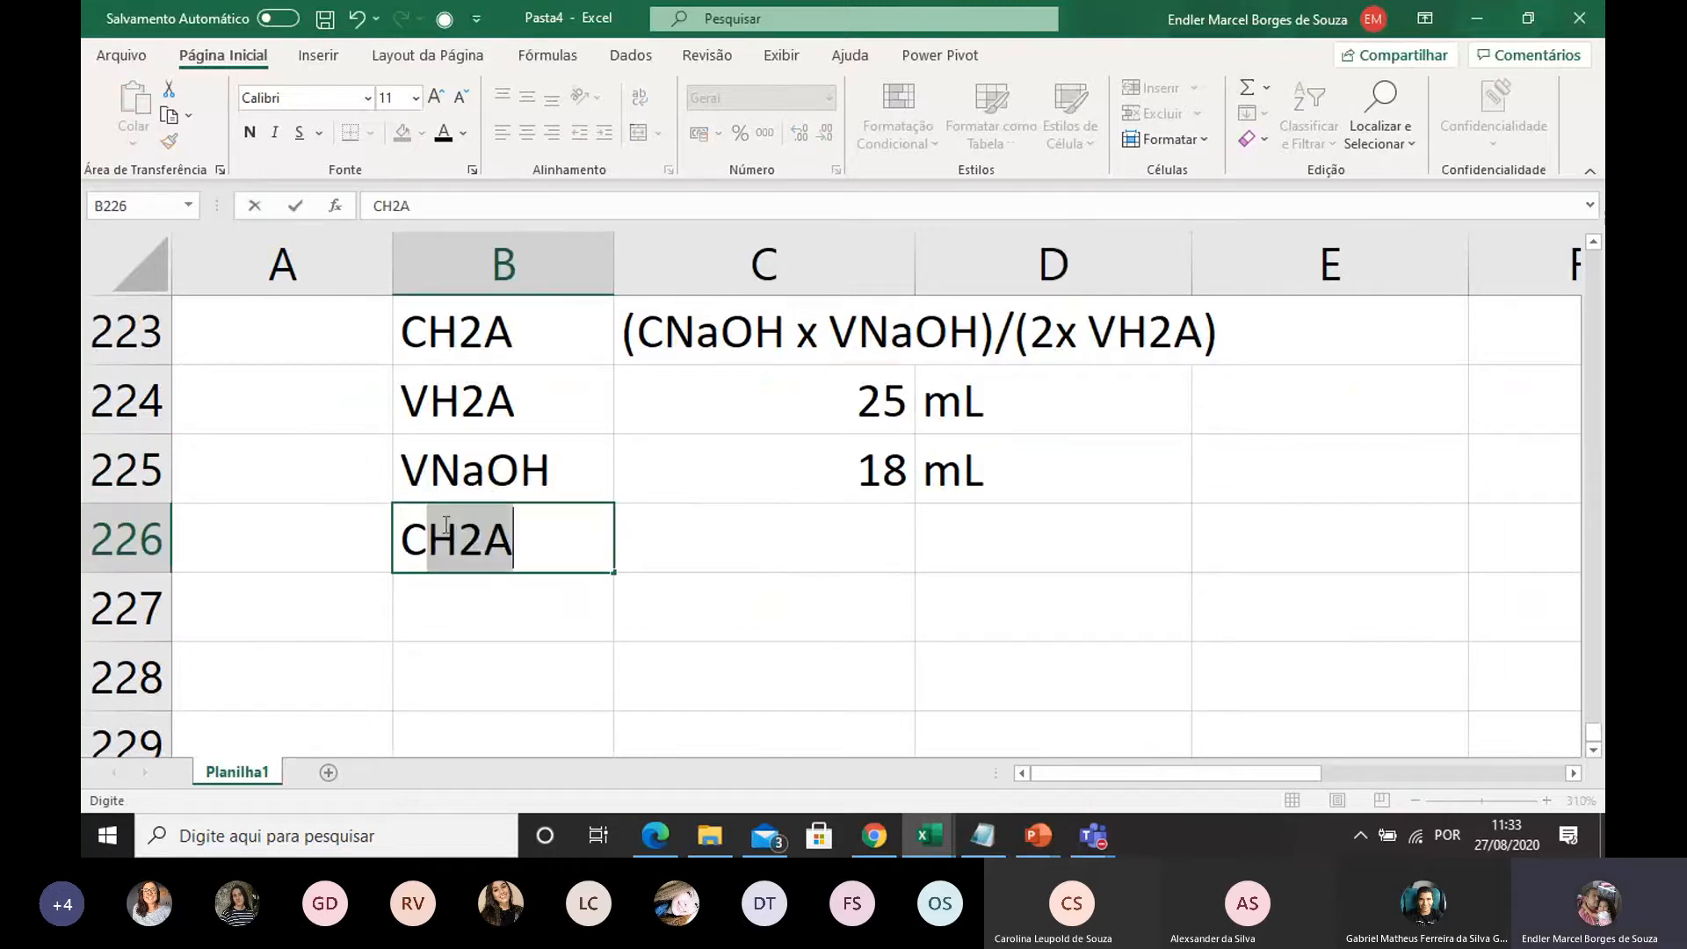
type("NaOH")
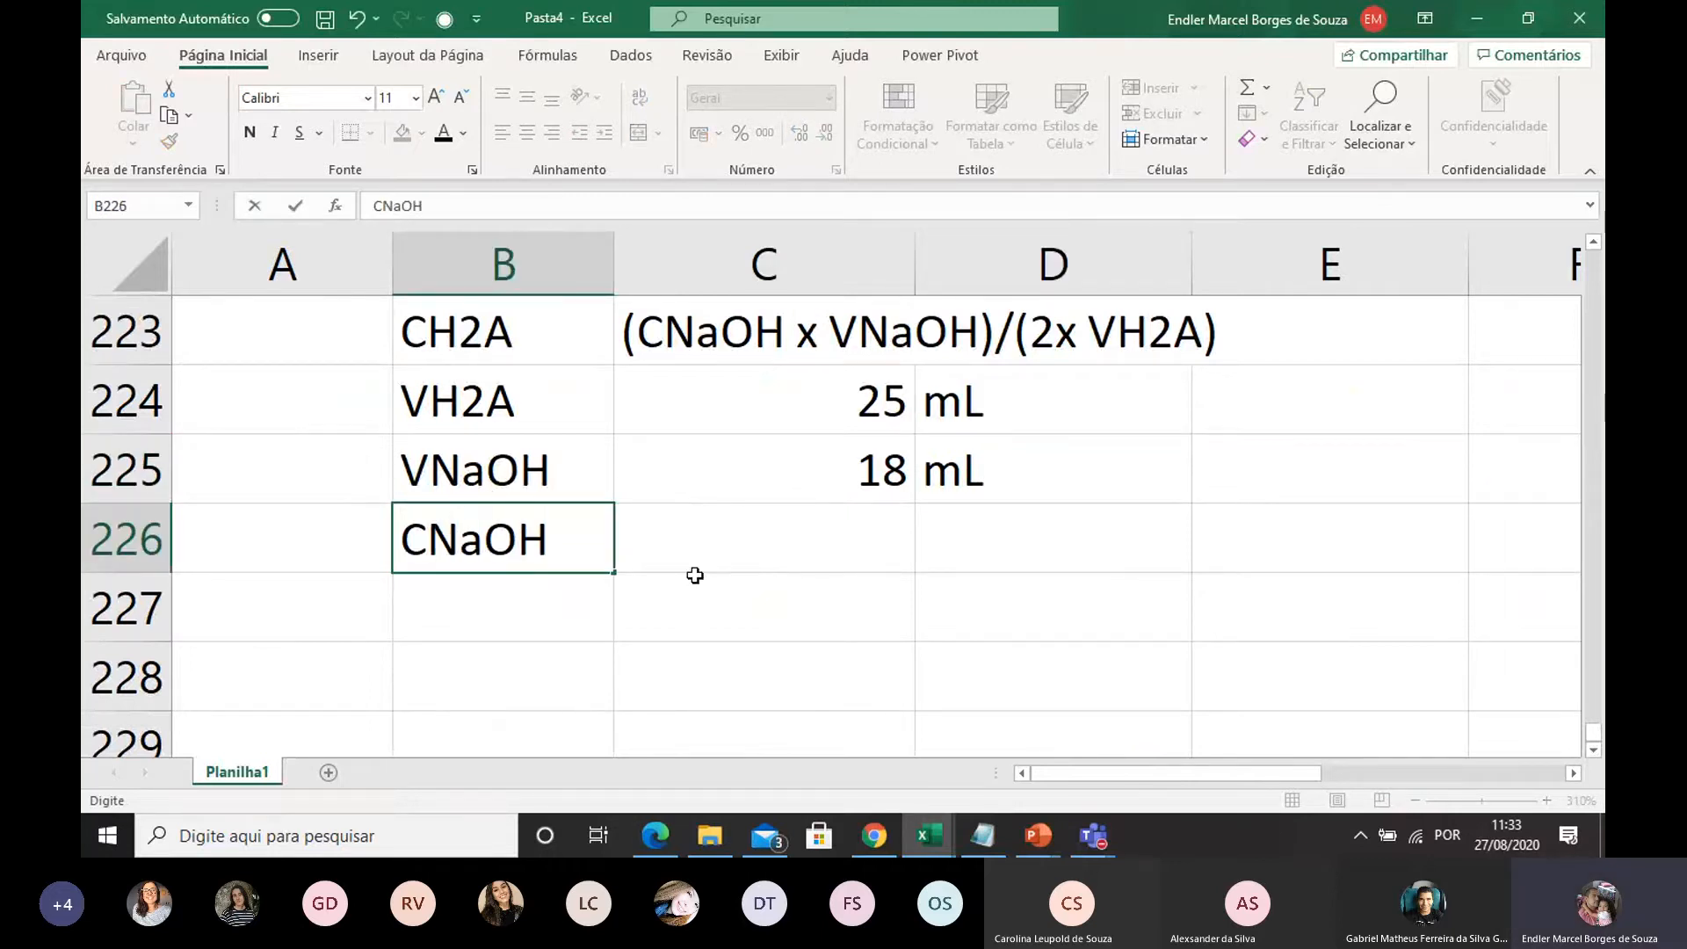
left_click(770, 544)
type("0,1")
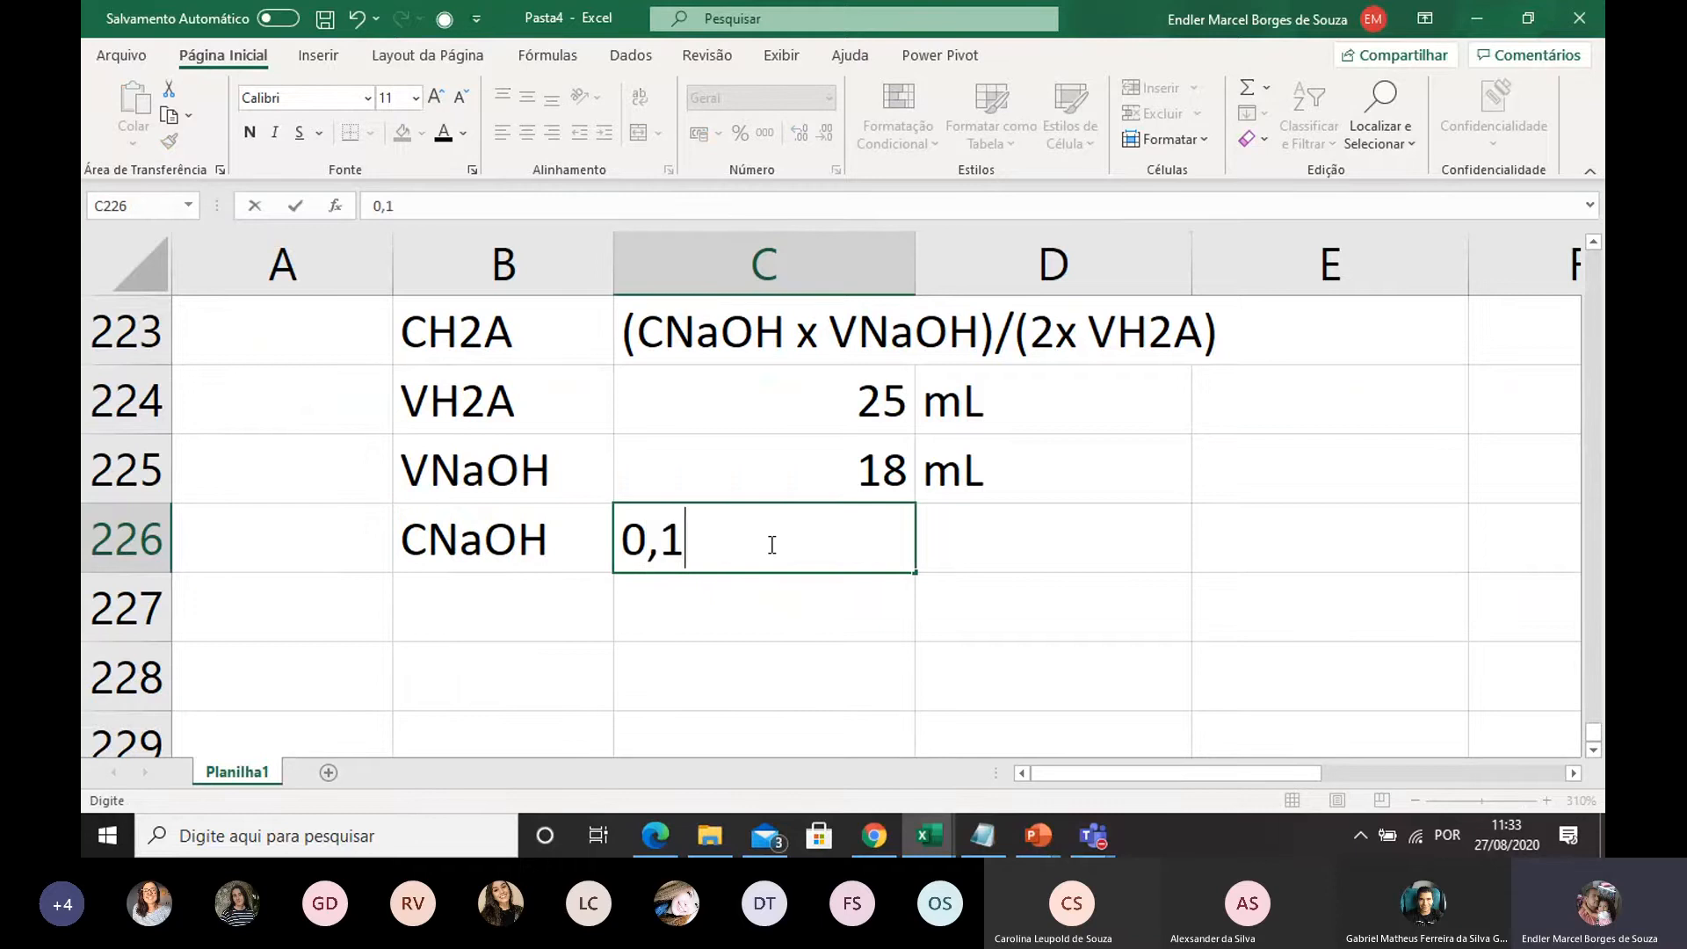
left_click(1012, 548)
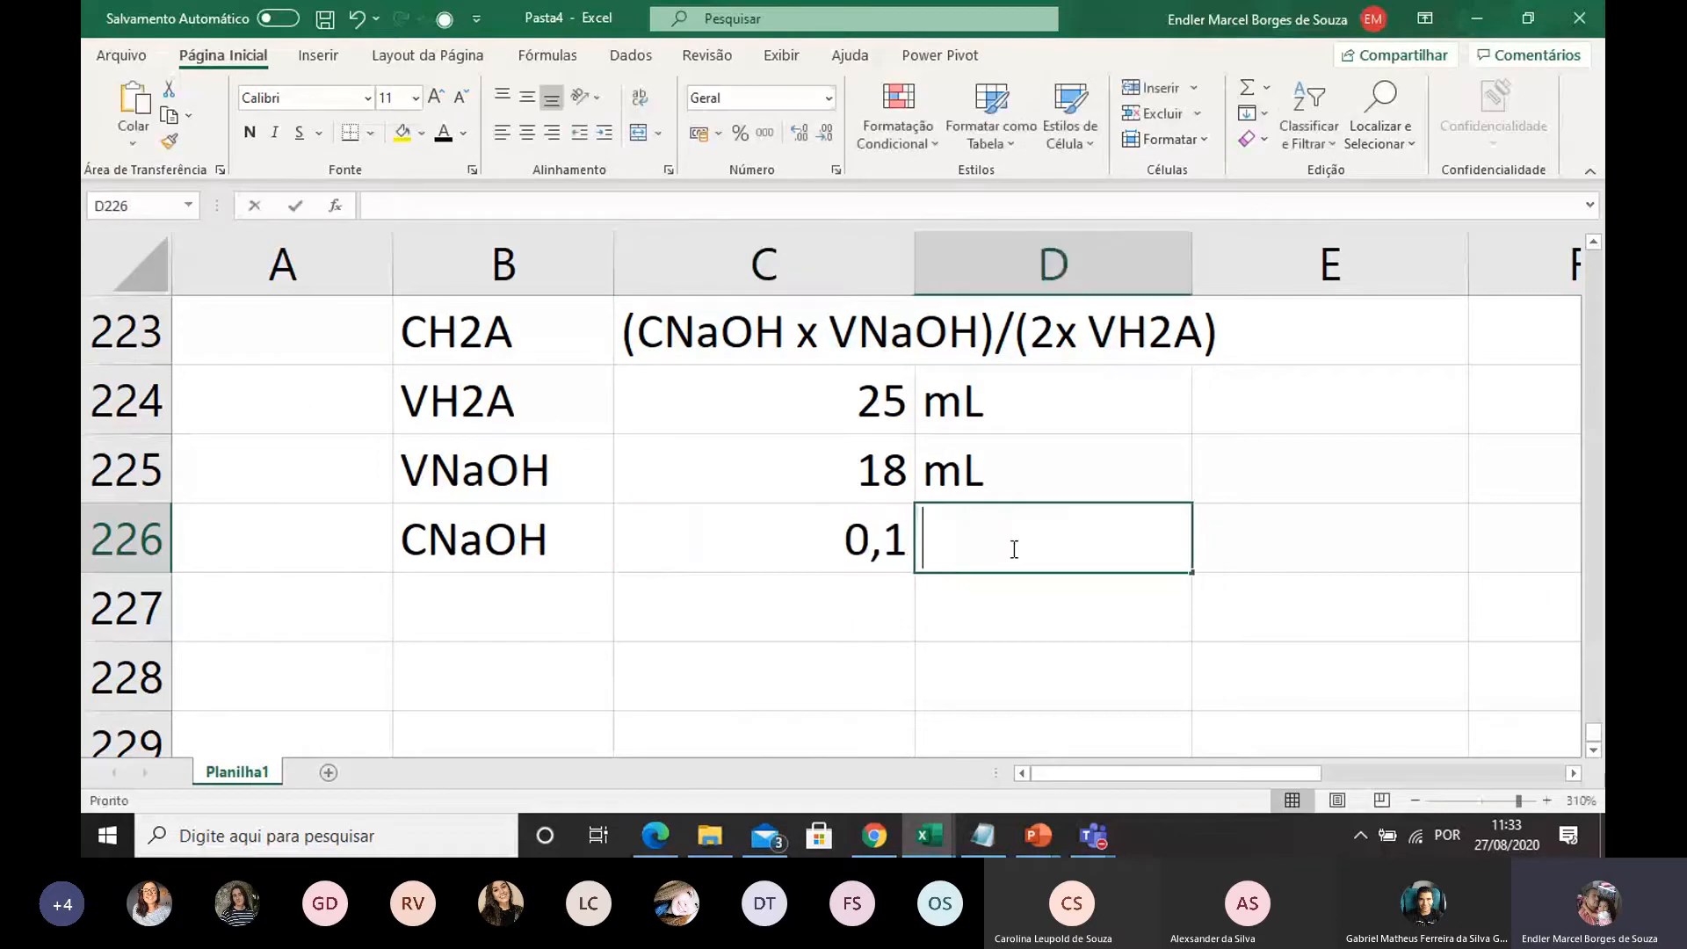
type("mol/L")
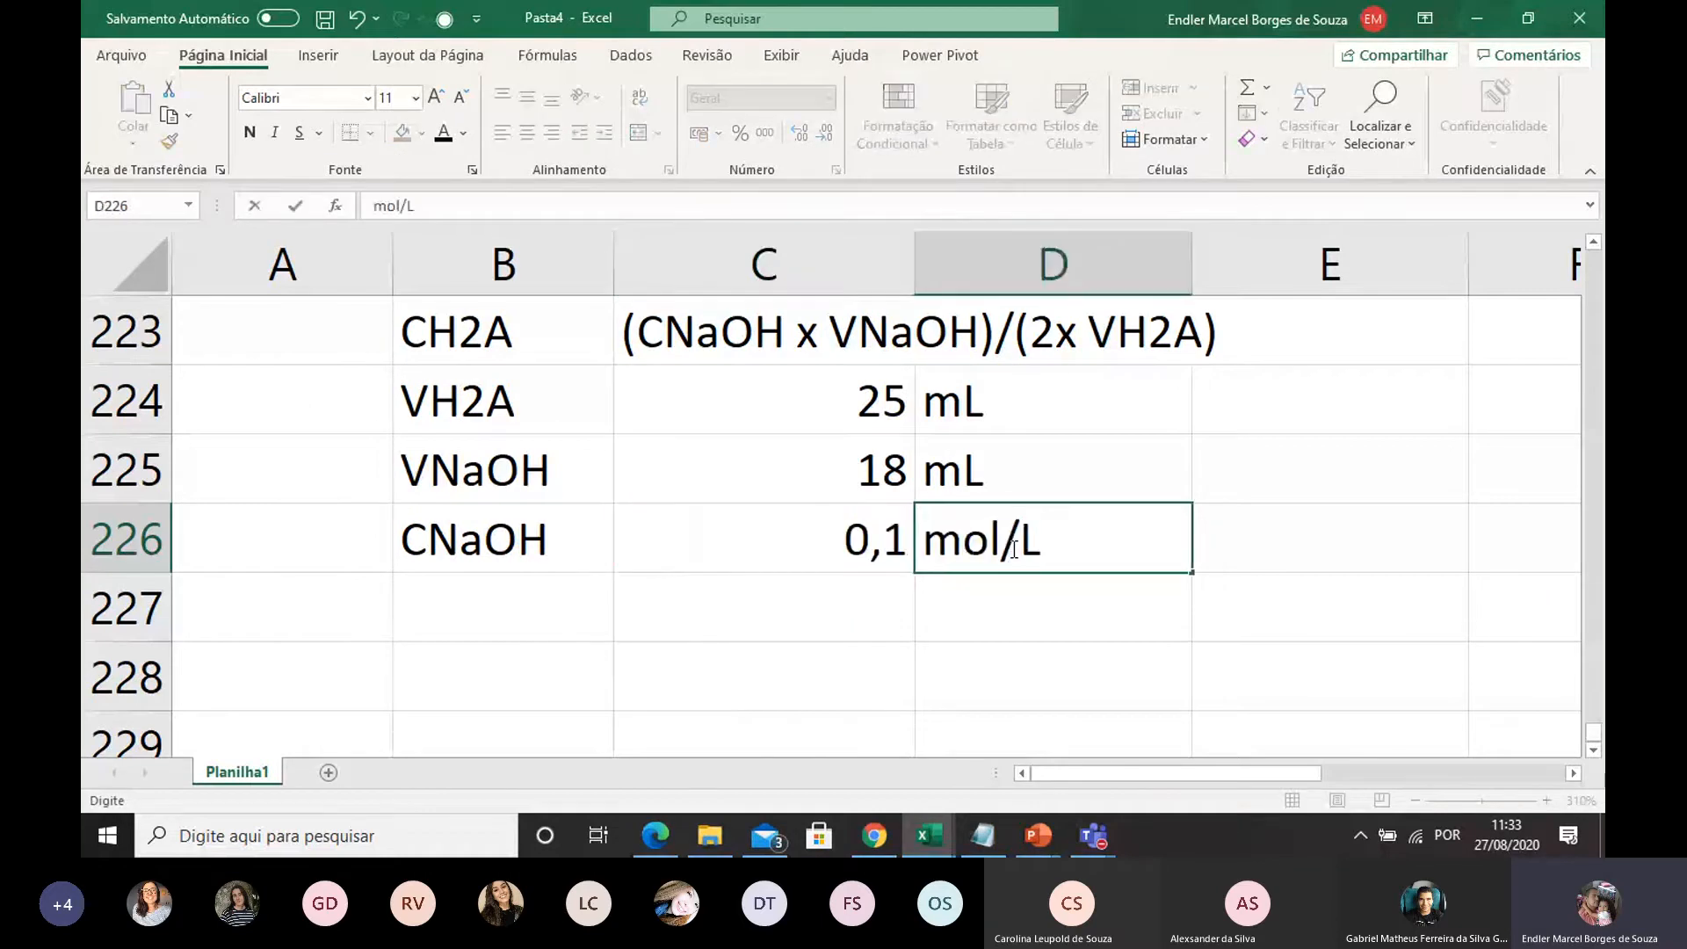
left_click(990, 615)
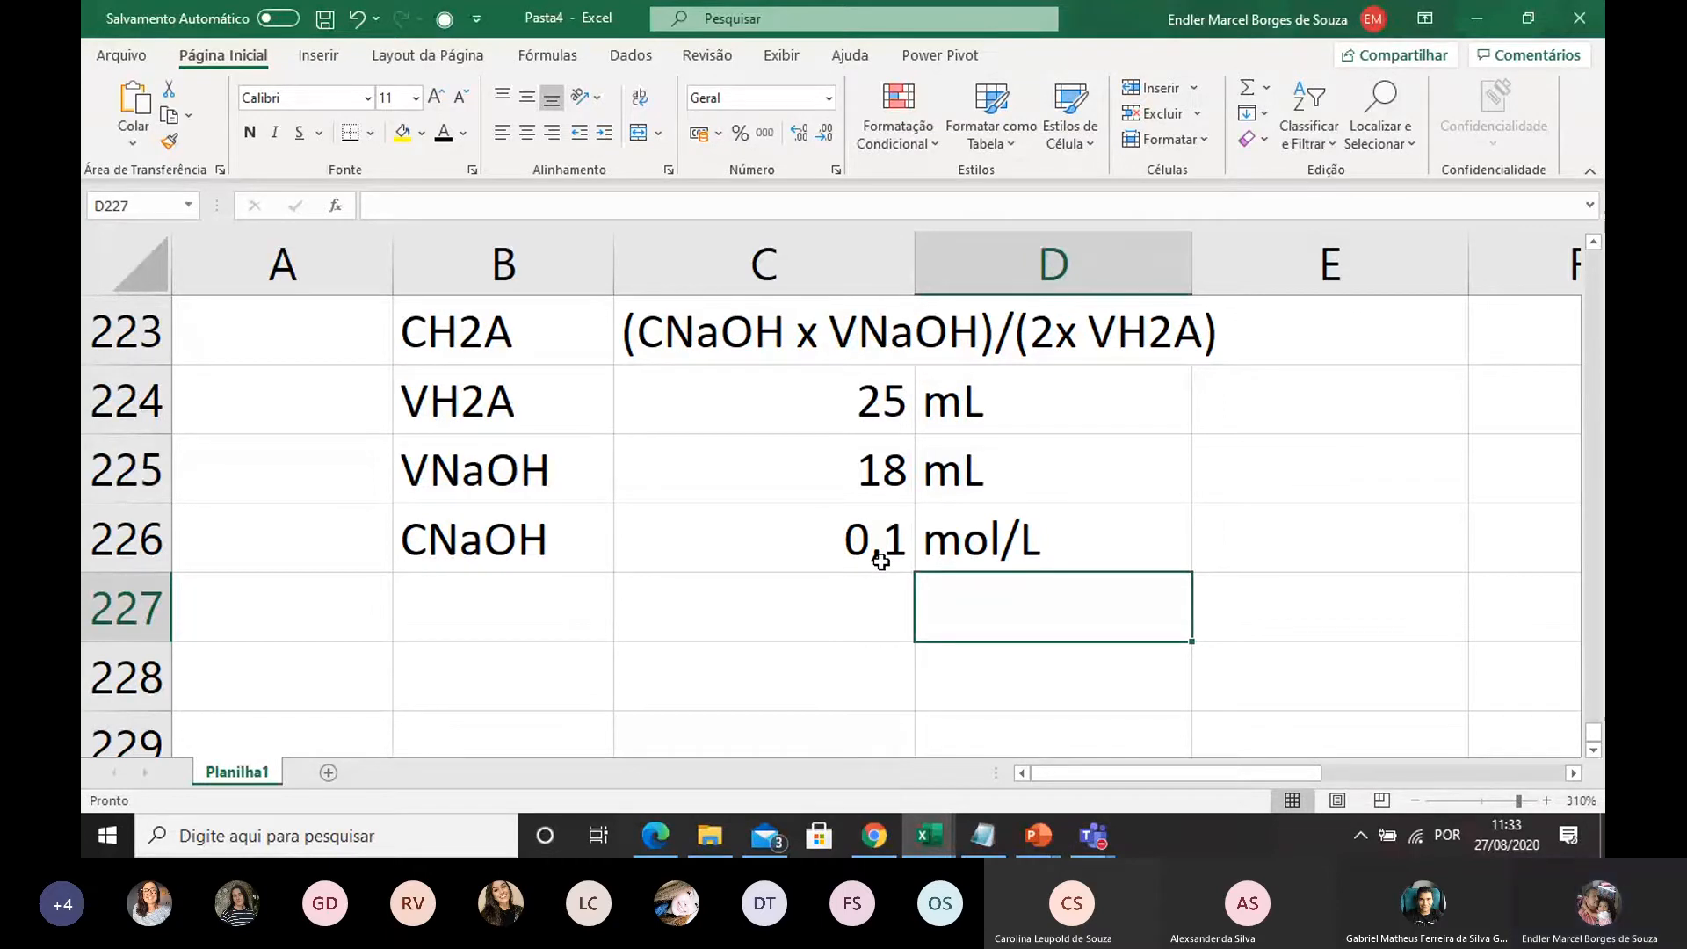
Enter the label CH2A in B227, below the CNaOH row
left_click(526, 627)
type("C")
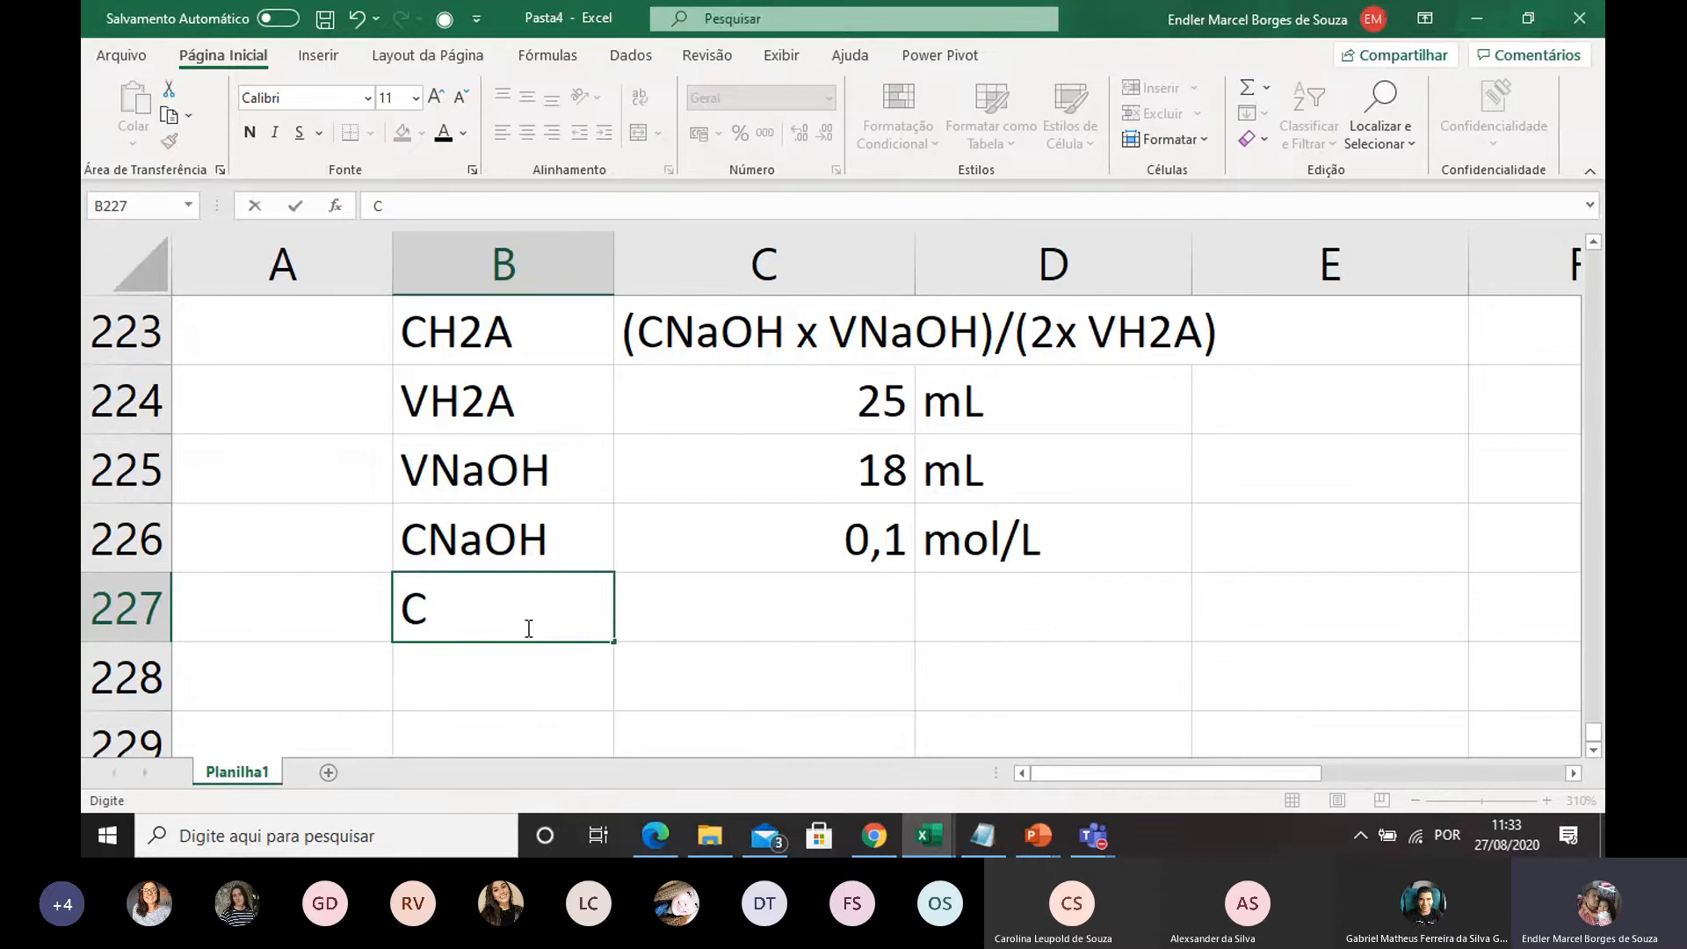
type("H2A")
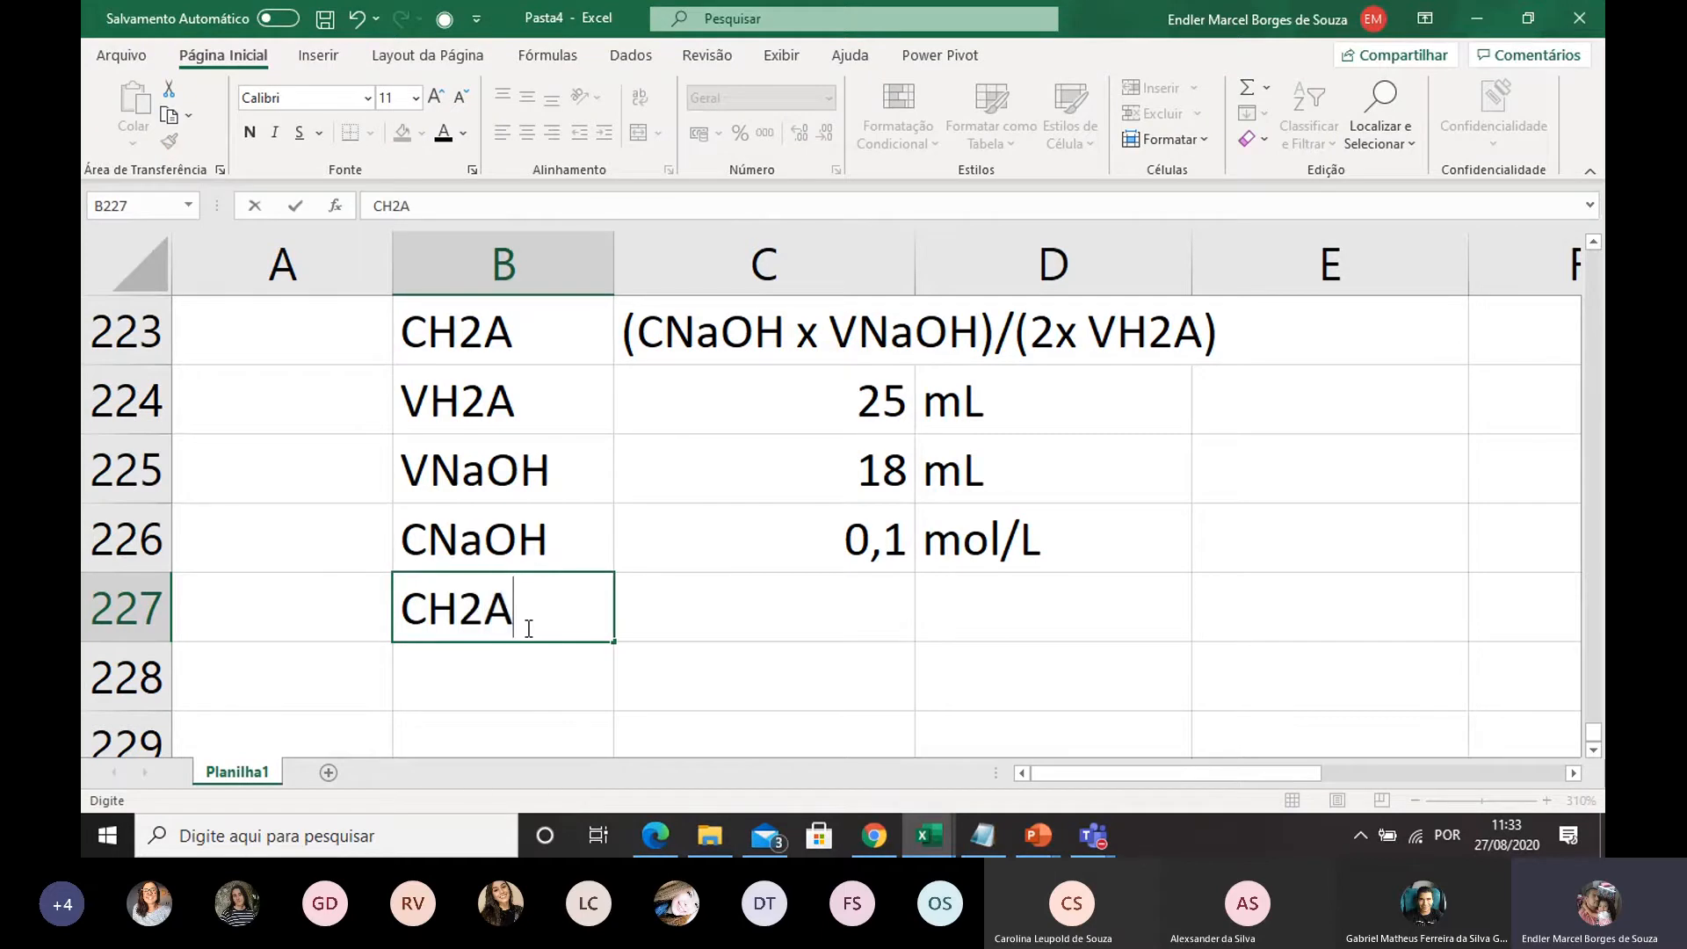
Calculate the H2A concentration in C227 with the formula =(C226*C225)/(2*C224)
double_click(726, 601)
type("=")
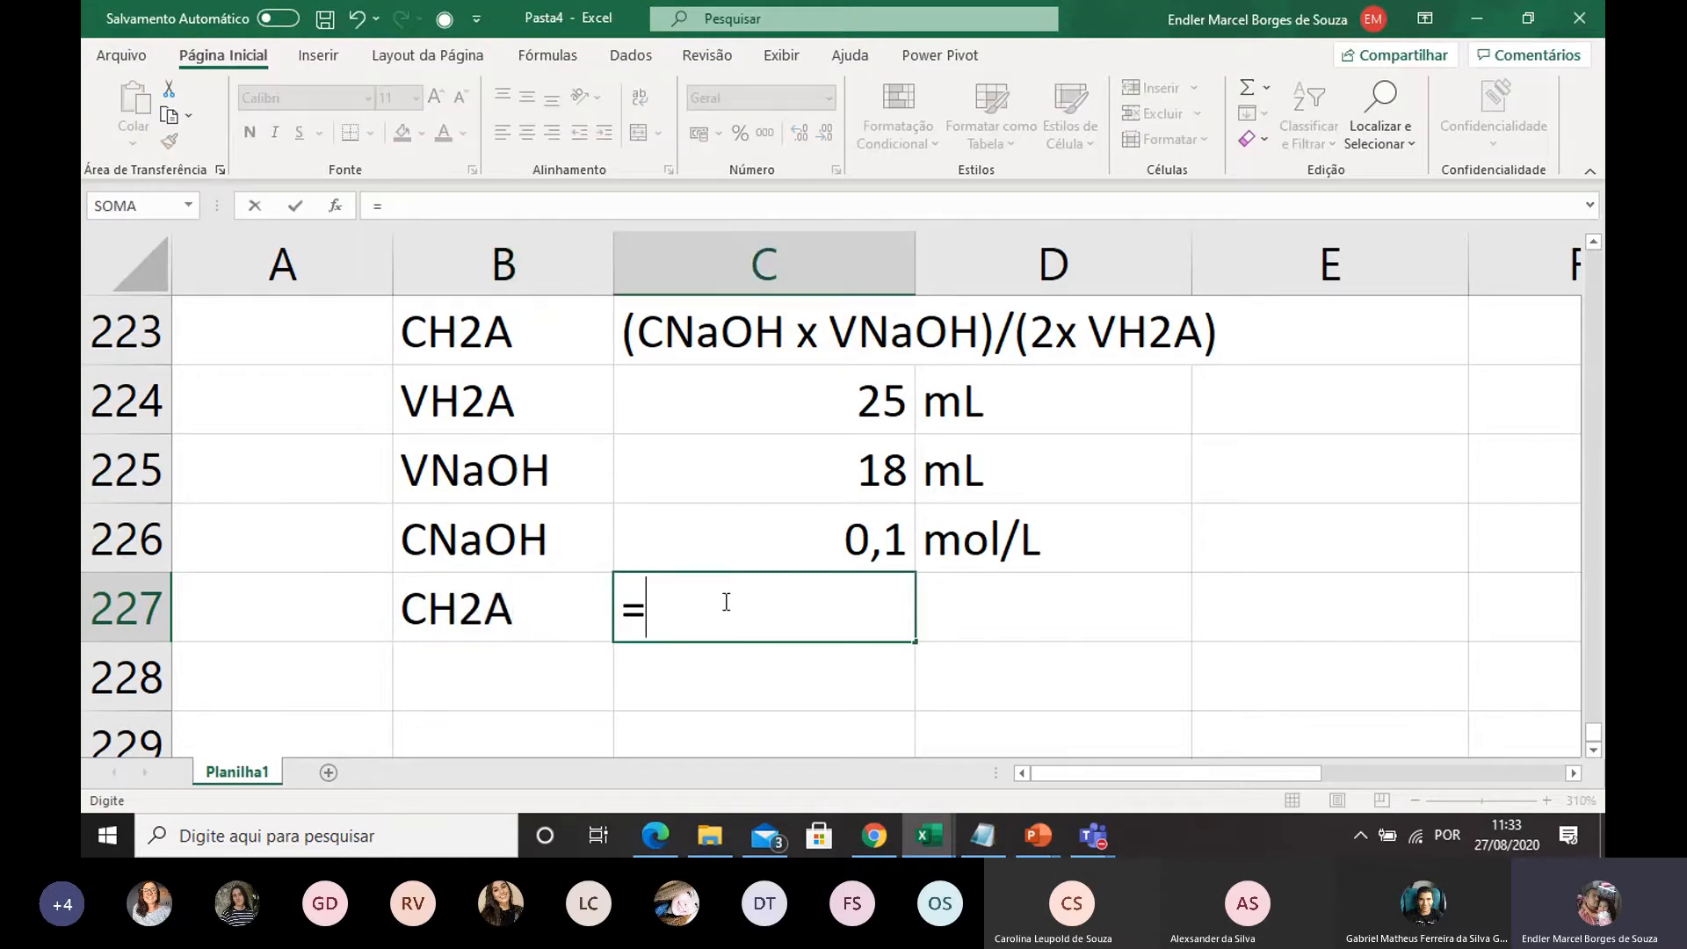
type("(")
left_click(778, 546)
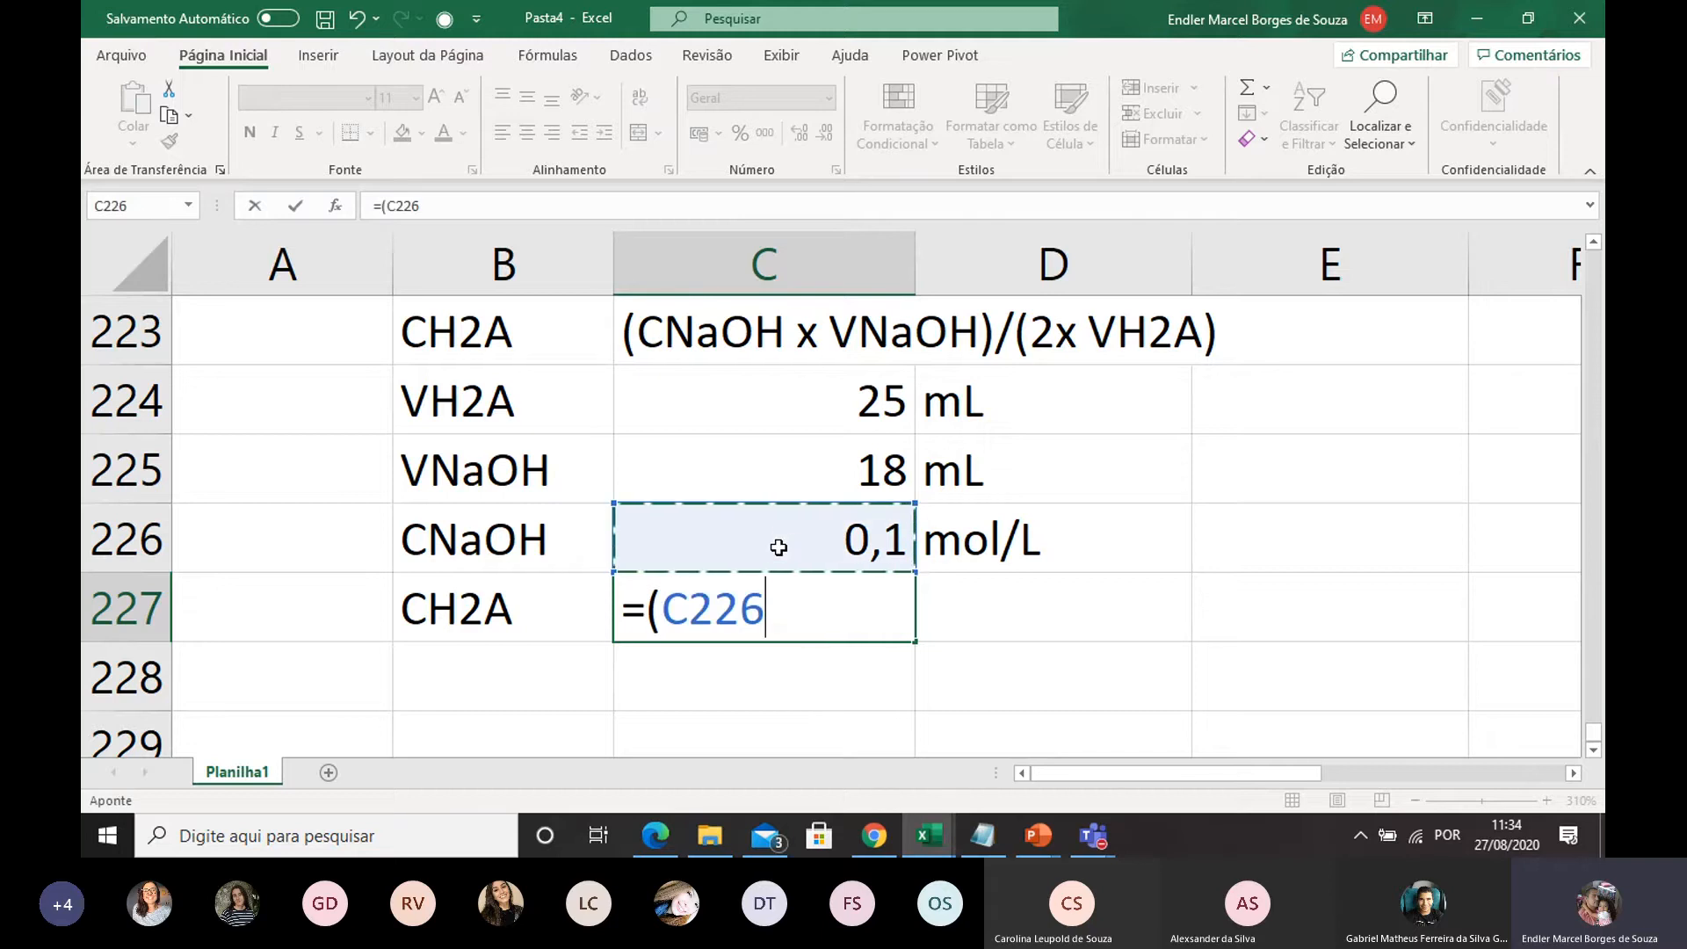
type("*")
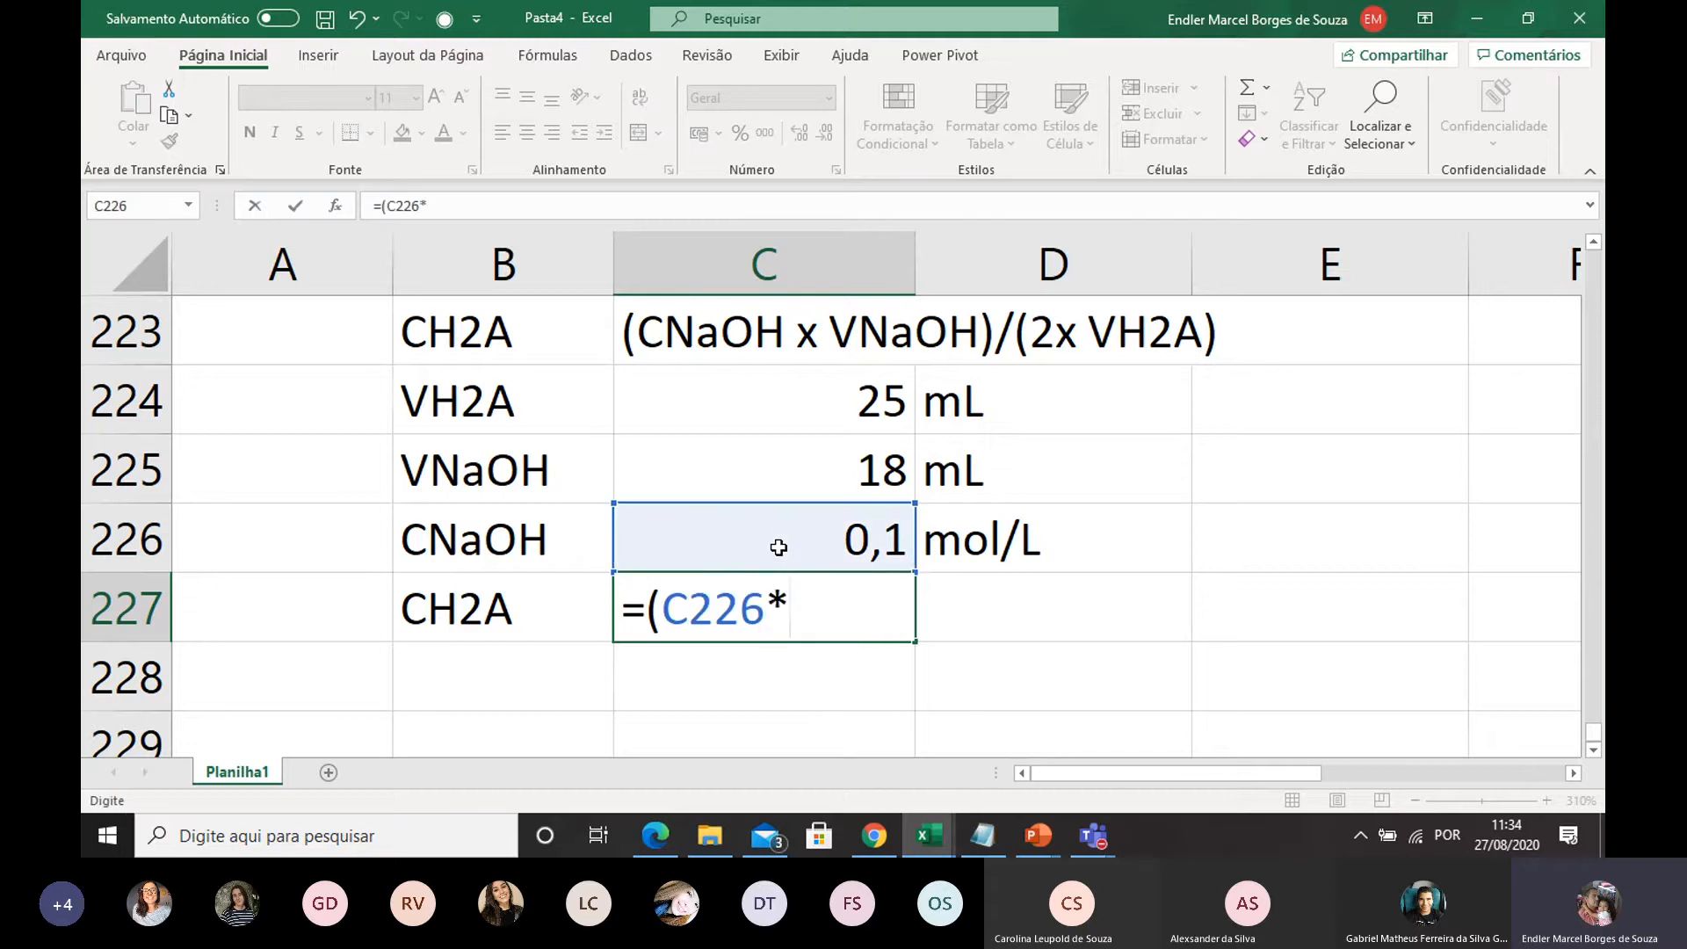
left_click(798, 476)
type(")/(")
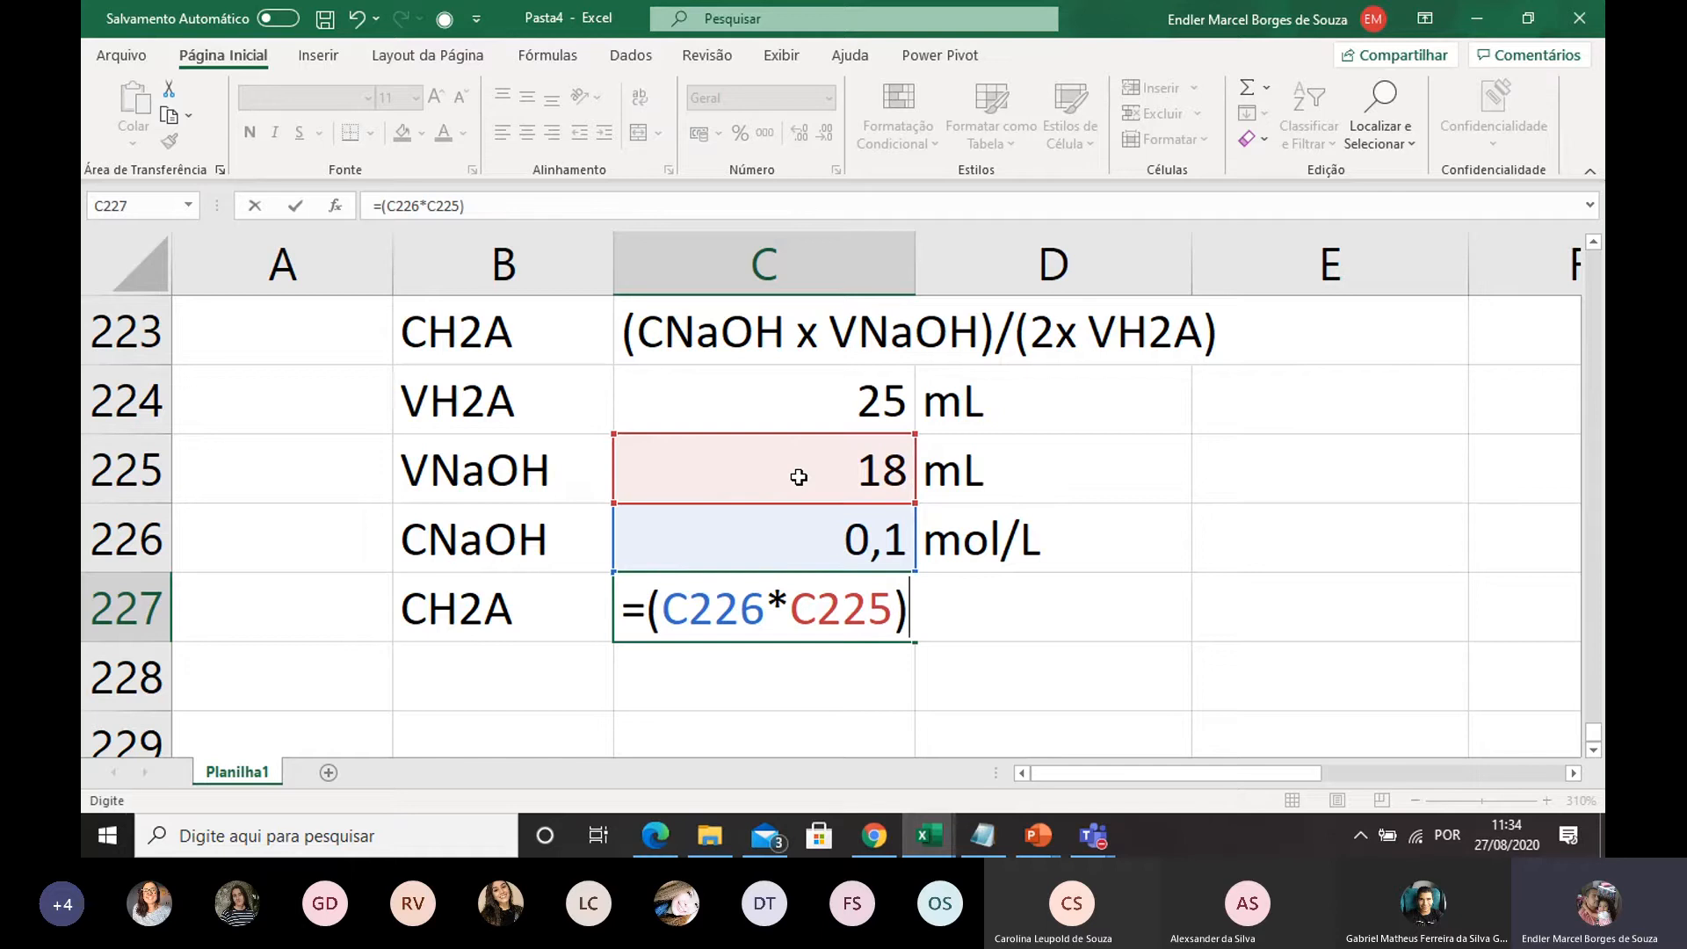
type("2*")
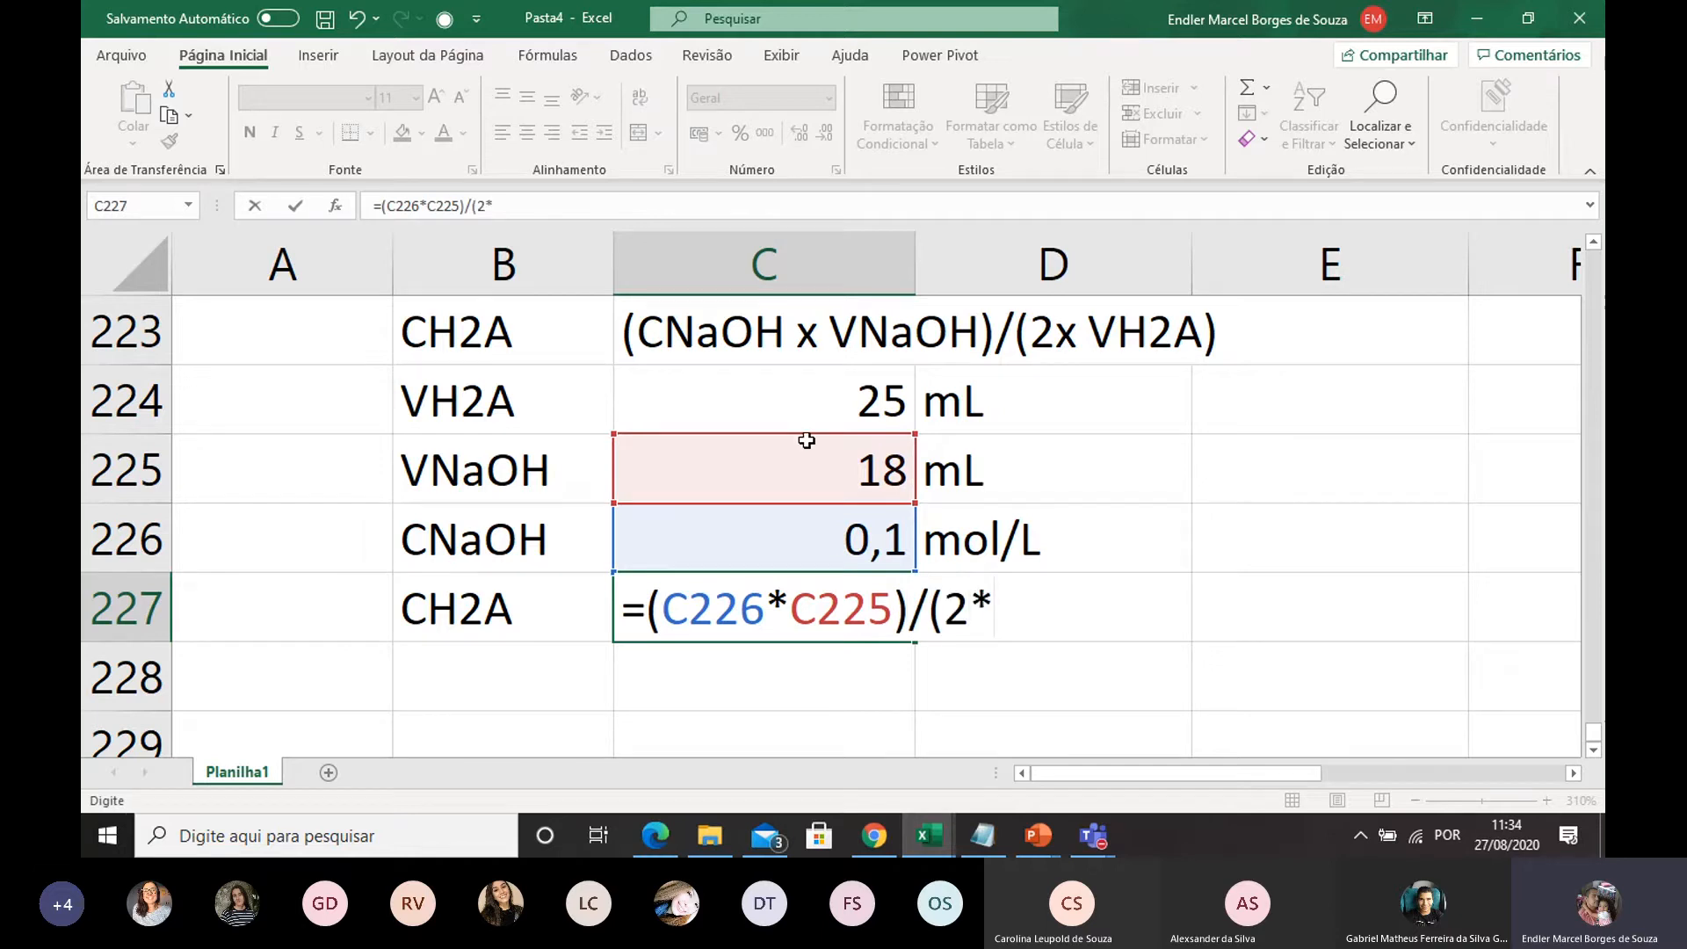
left_click(810, 387)
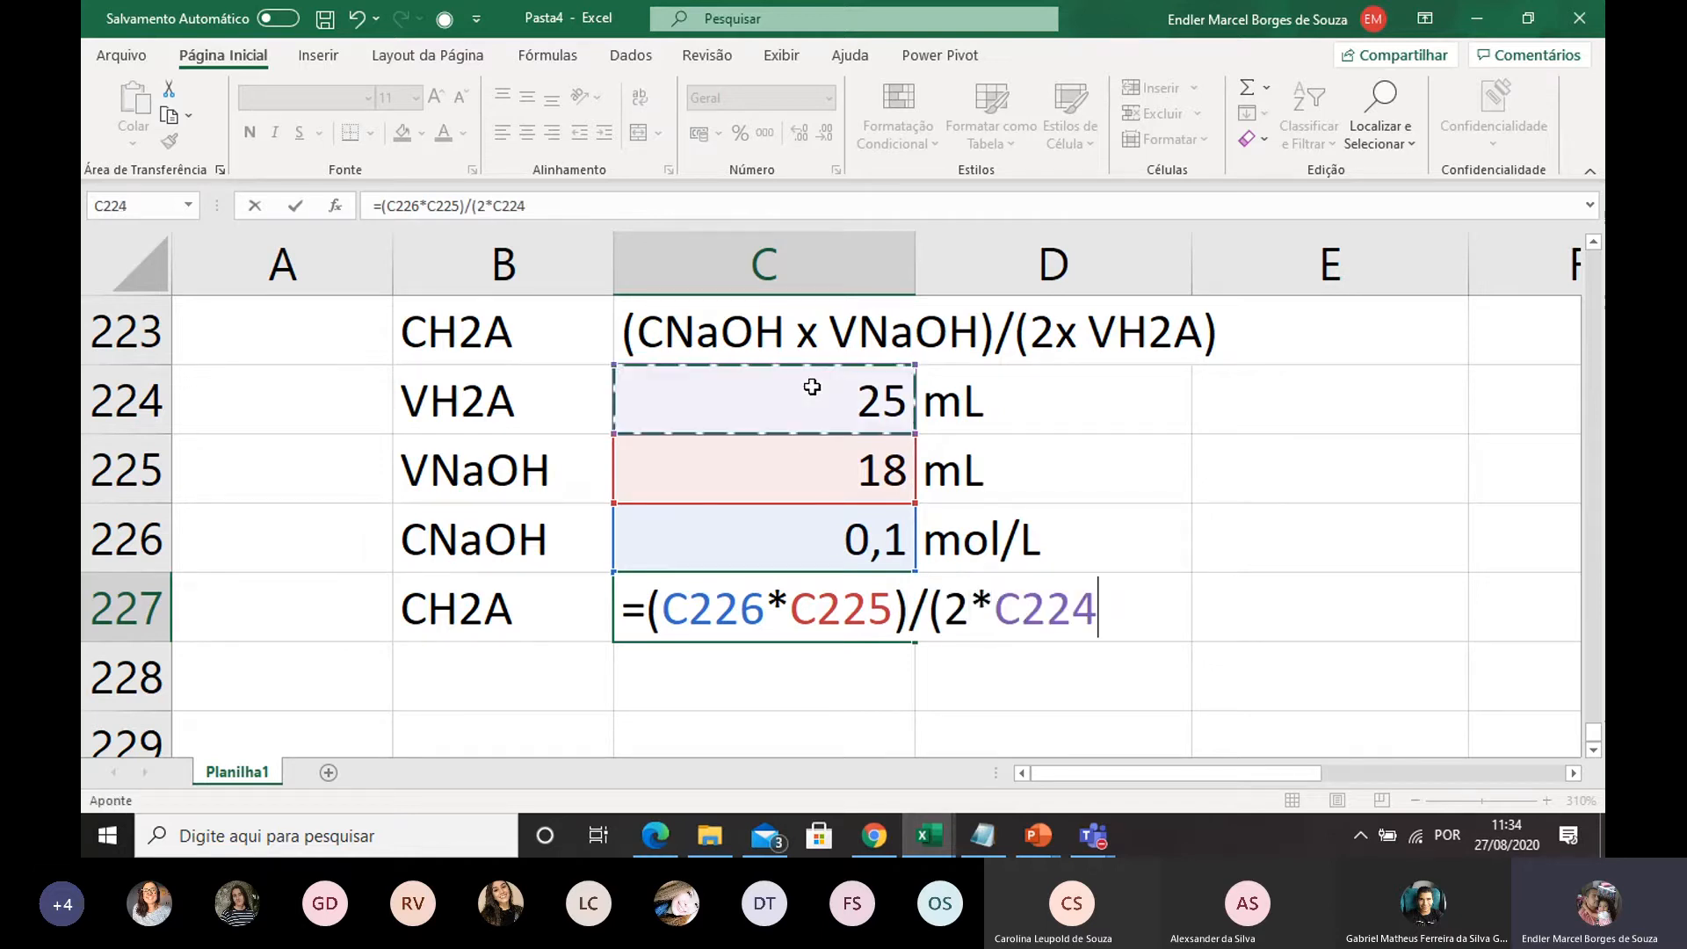
type(")")
key("Return")
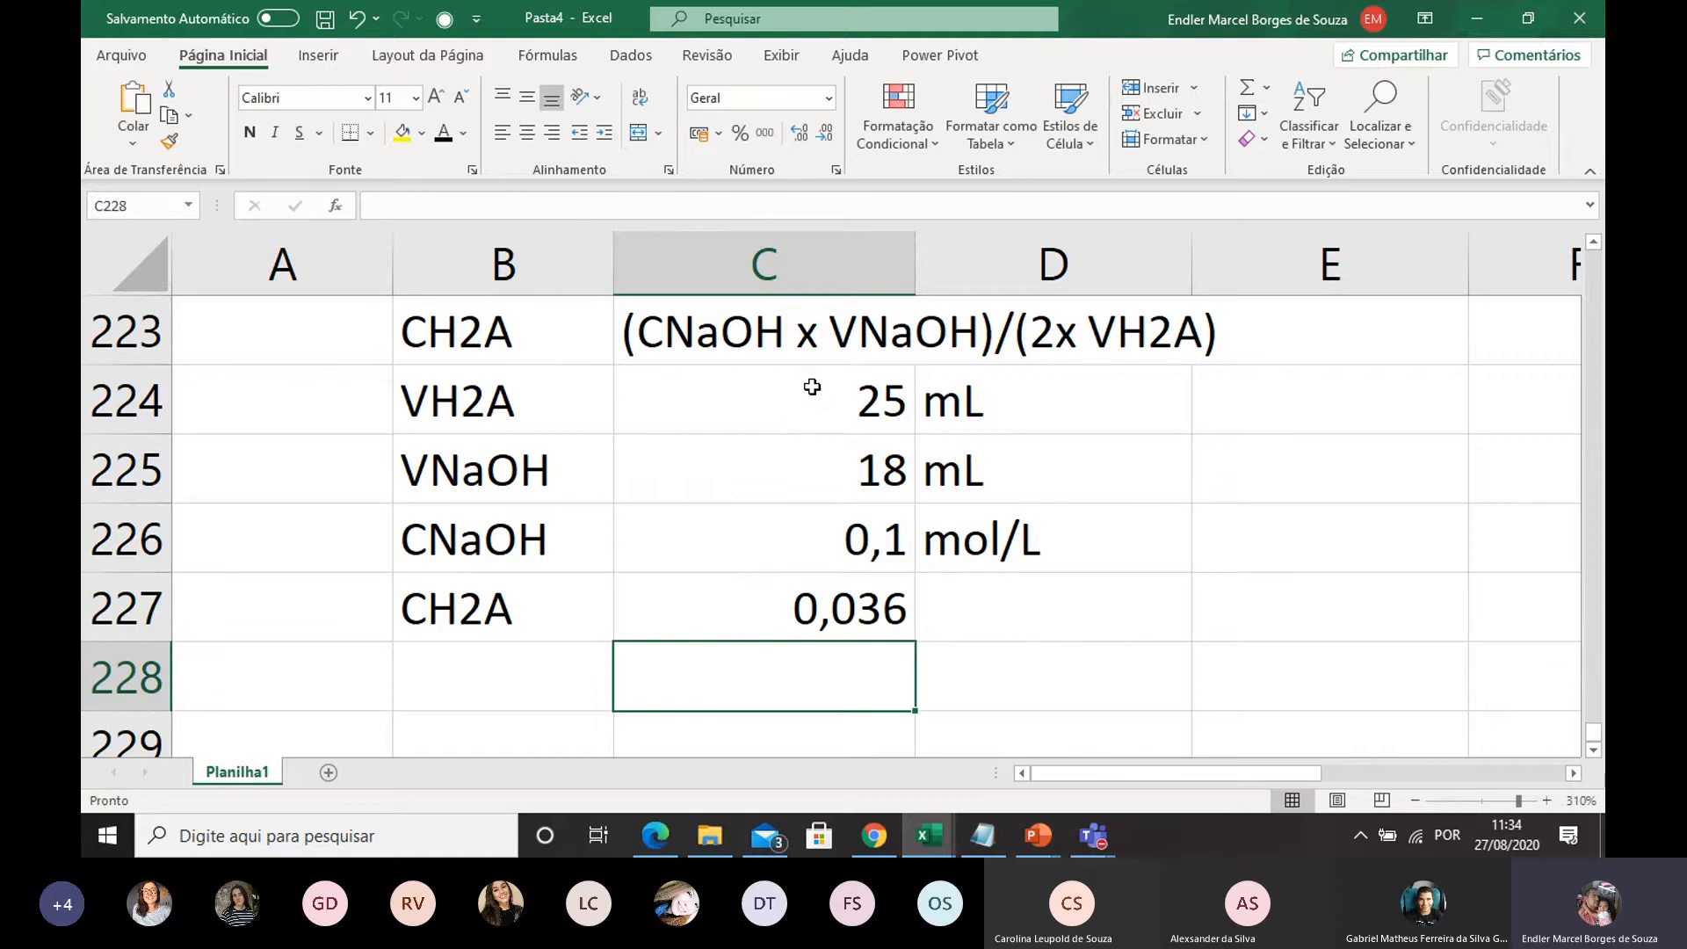
Enter the unit mol/L in D227 beside the CH2A result, with a capital L
left_click(947, 615)
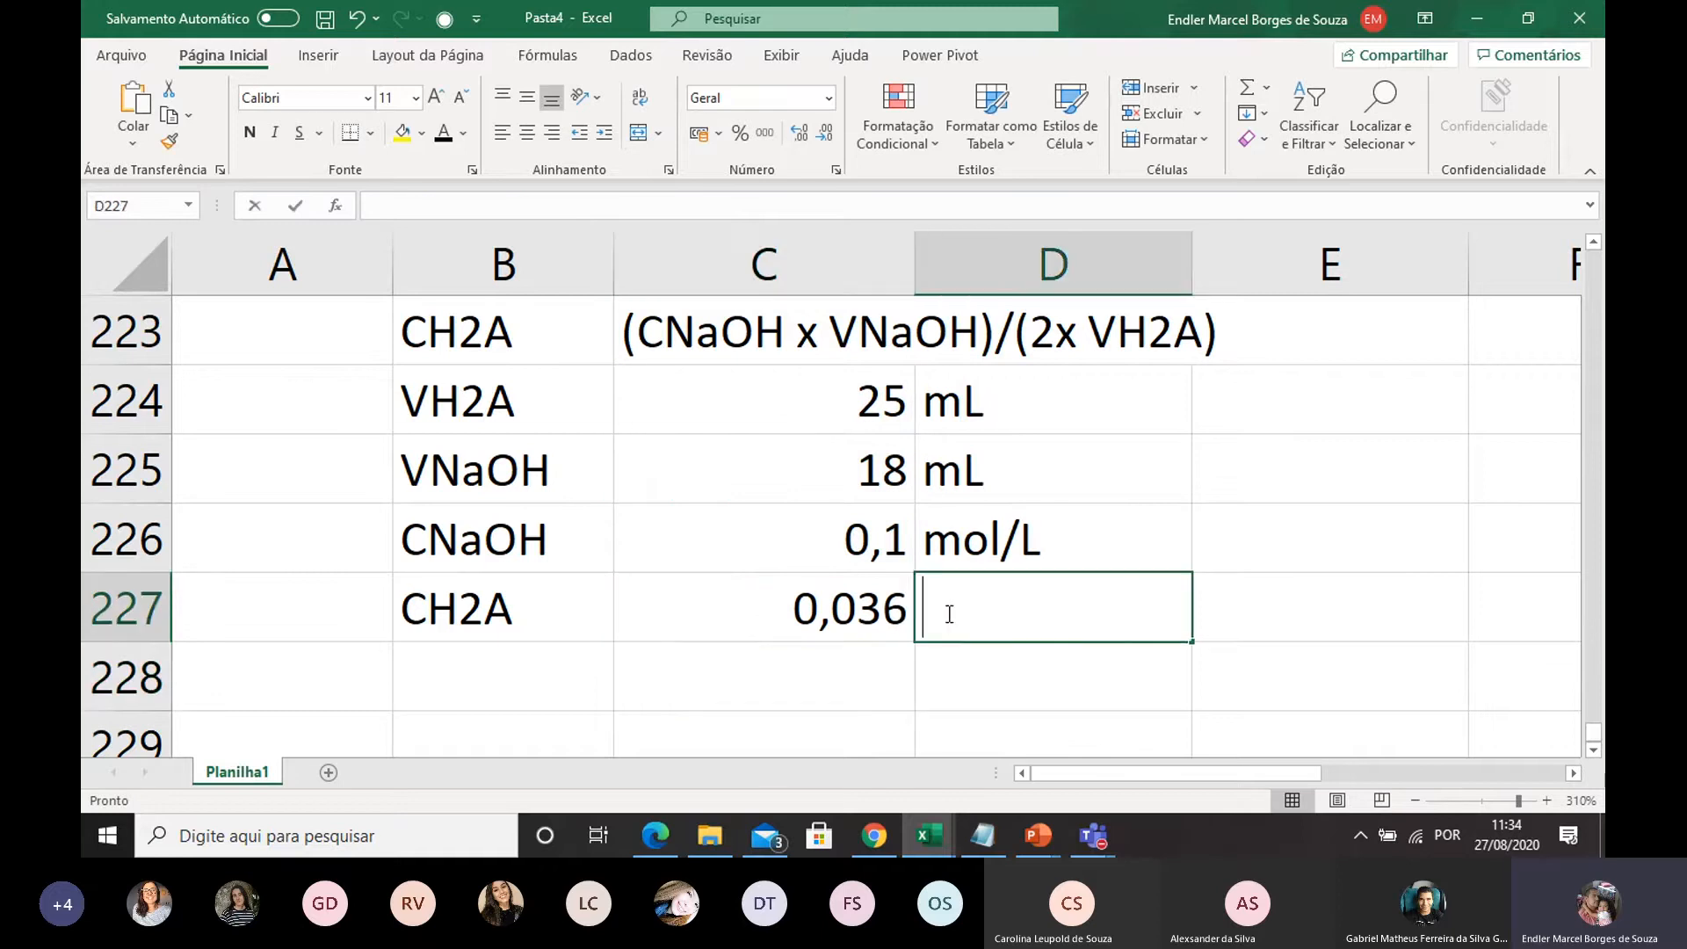
type("mol/l")
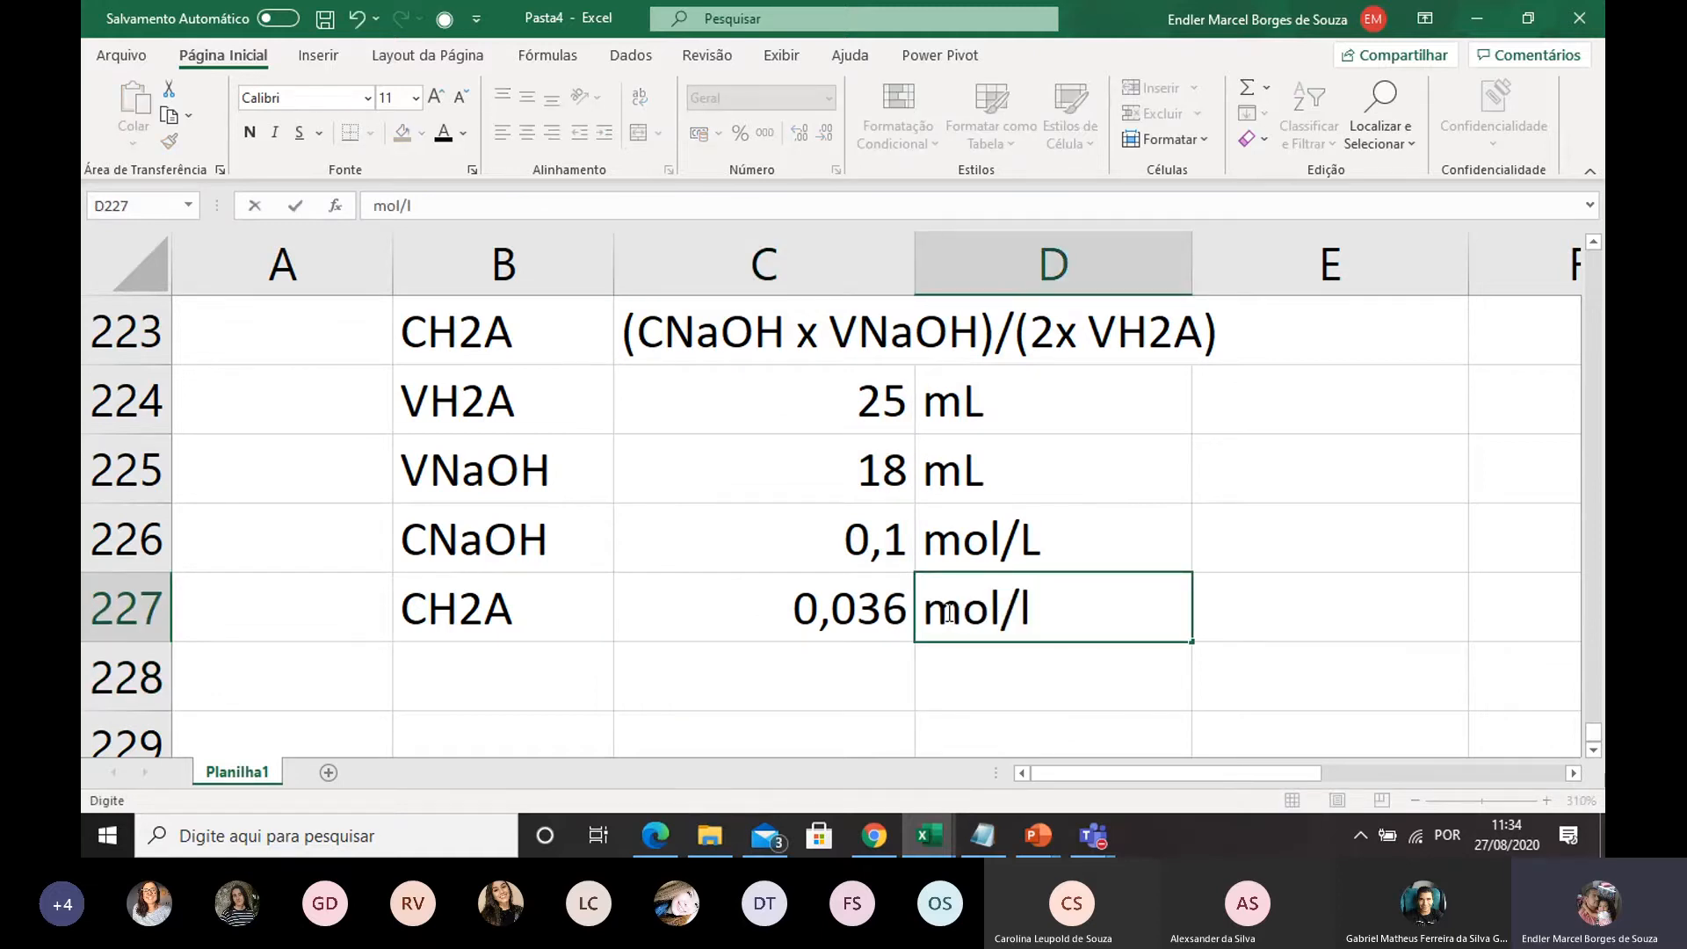
left_click(993, 661)
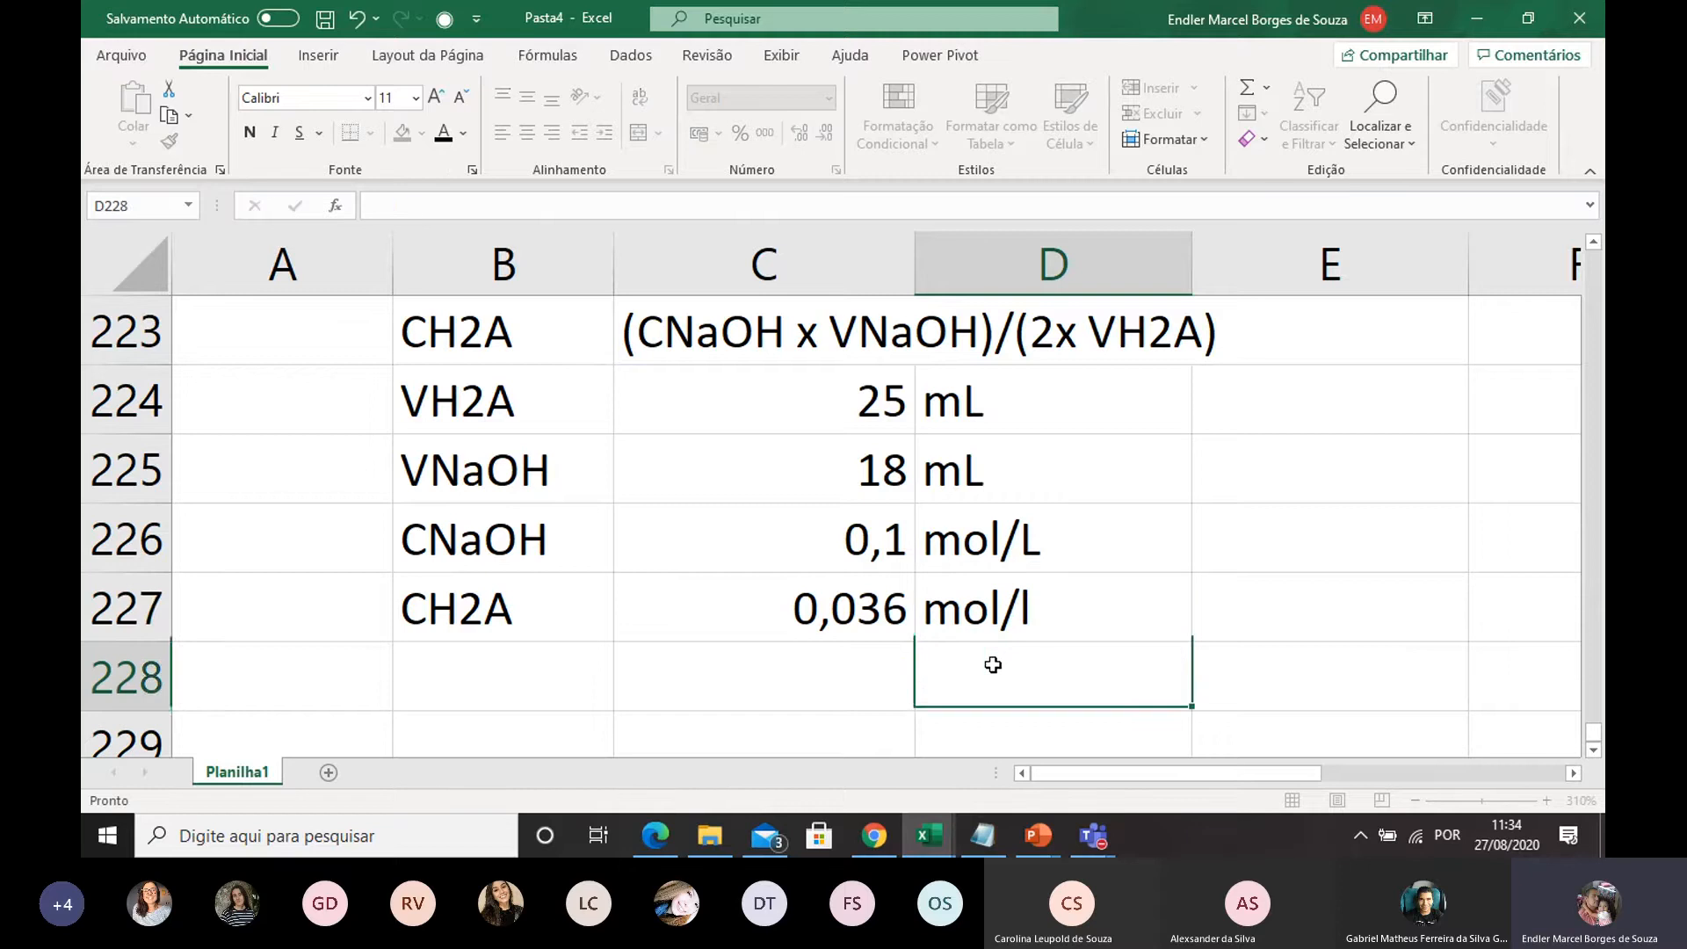
double_click(1040, 608)
key("BackSpace")
type("L")
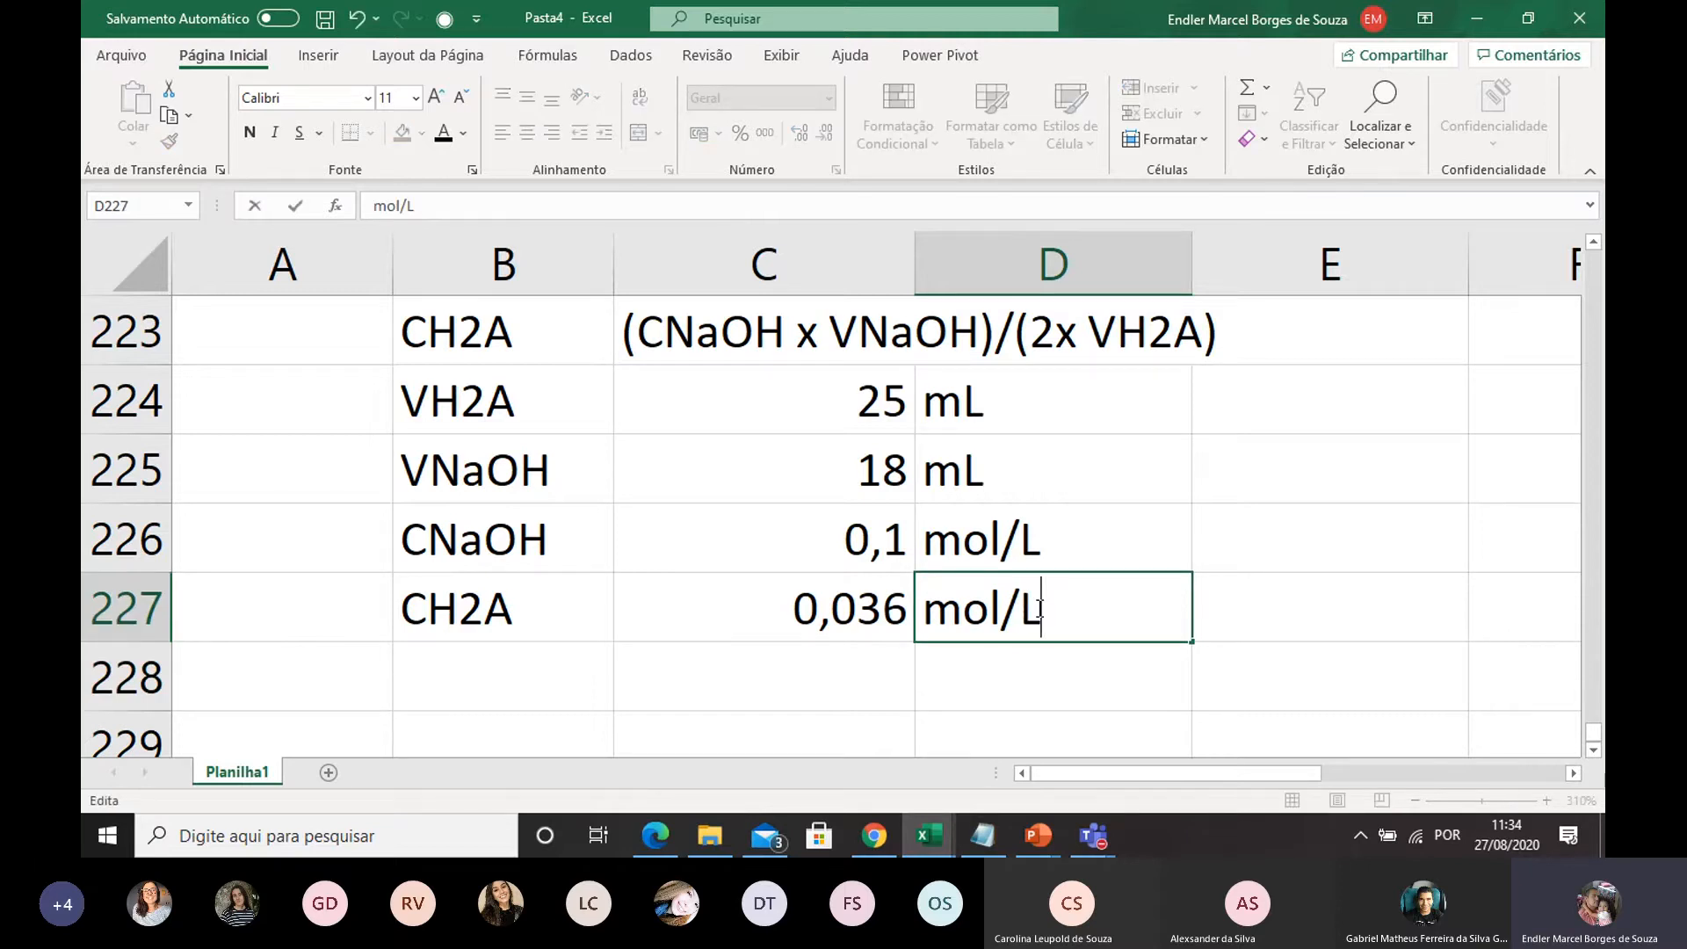
left_click(996, 658)
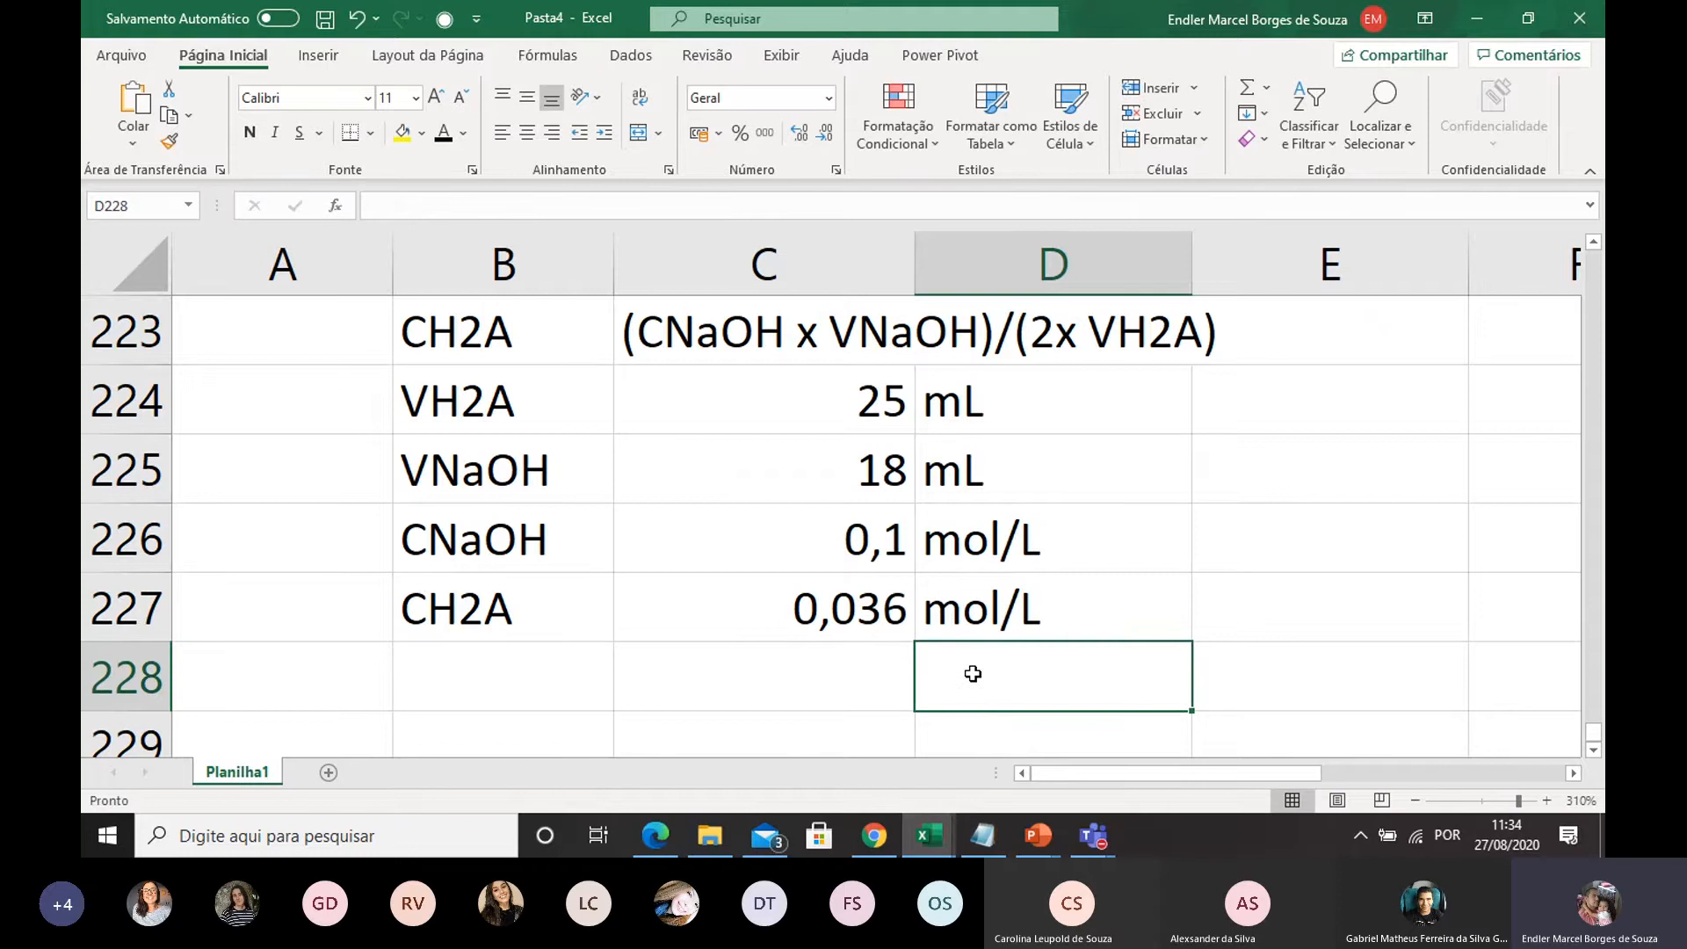
Enter the unit g/L in D228, below the mol/L unit of the CH2A row
left_click(494, 686)
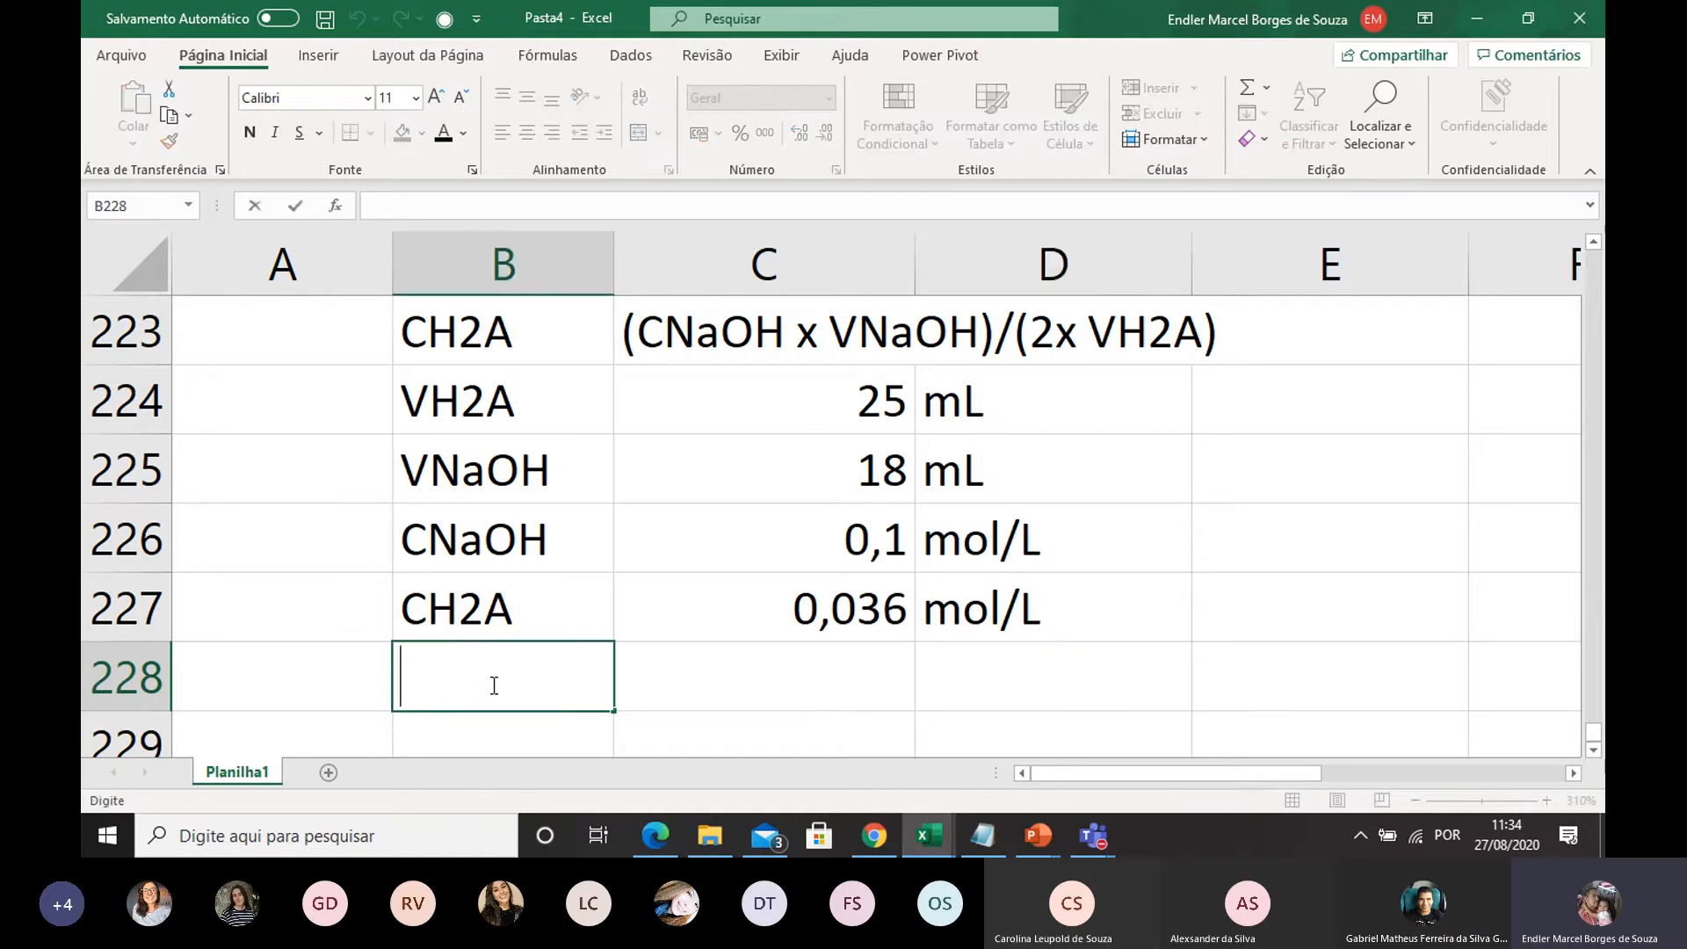
left_click(964, 671)
type("g")
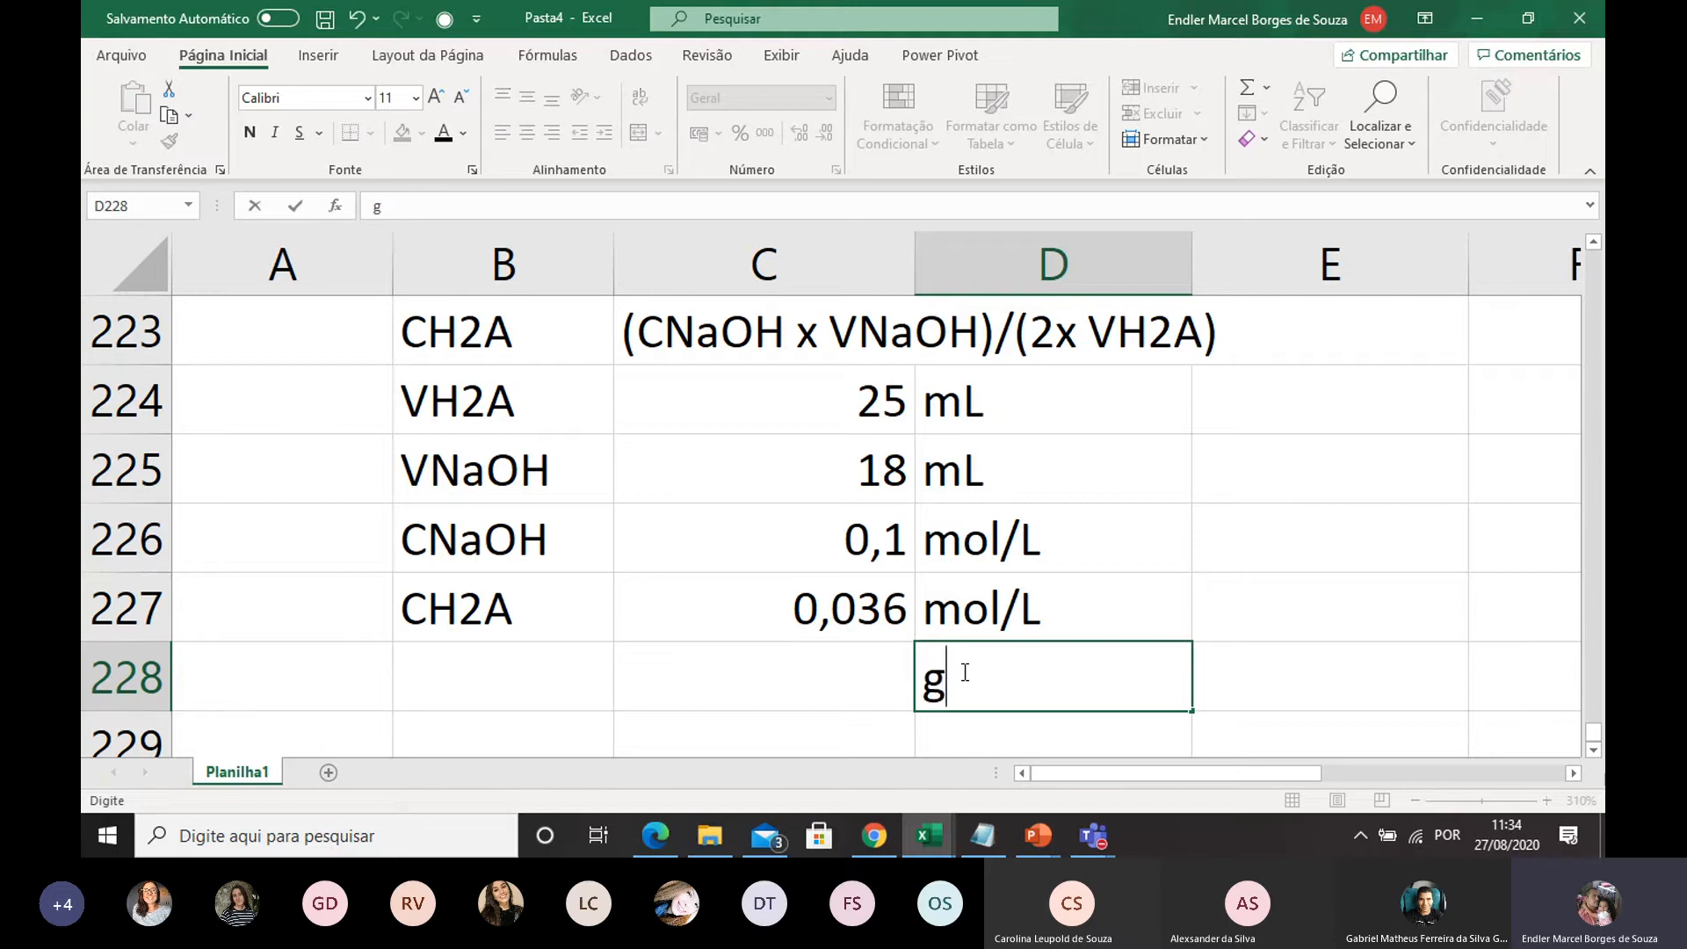
type("/l")
key("BackSpace")
type("L")
left_click(1069, 621)
Enter the label MM H2A in B229 for the molar mass of the acid
scroll(1066, 625, "up", 2)
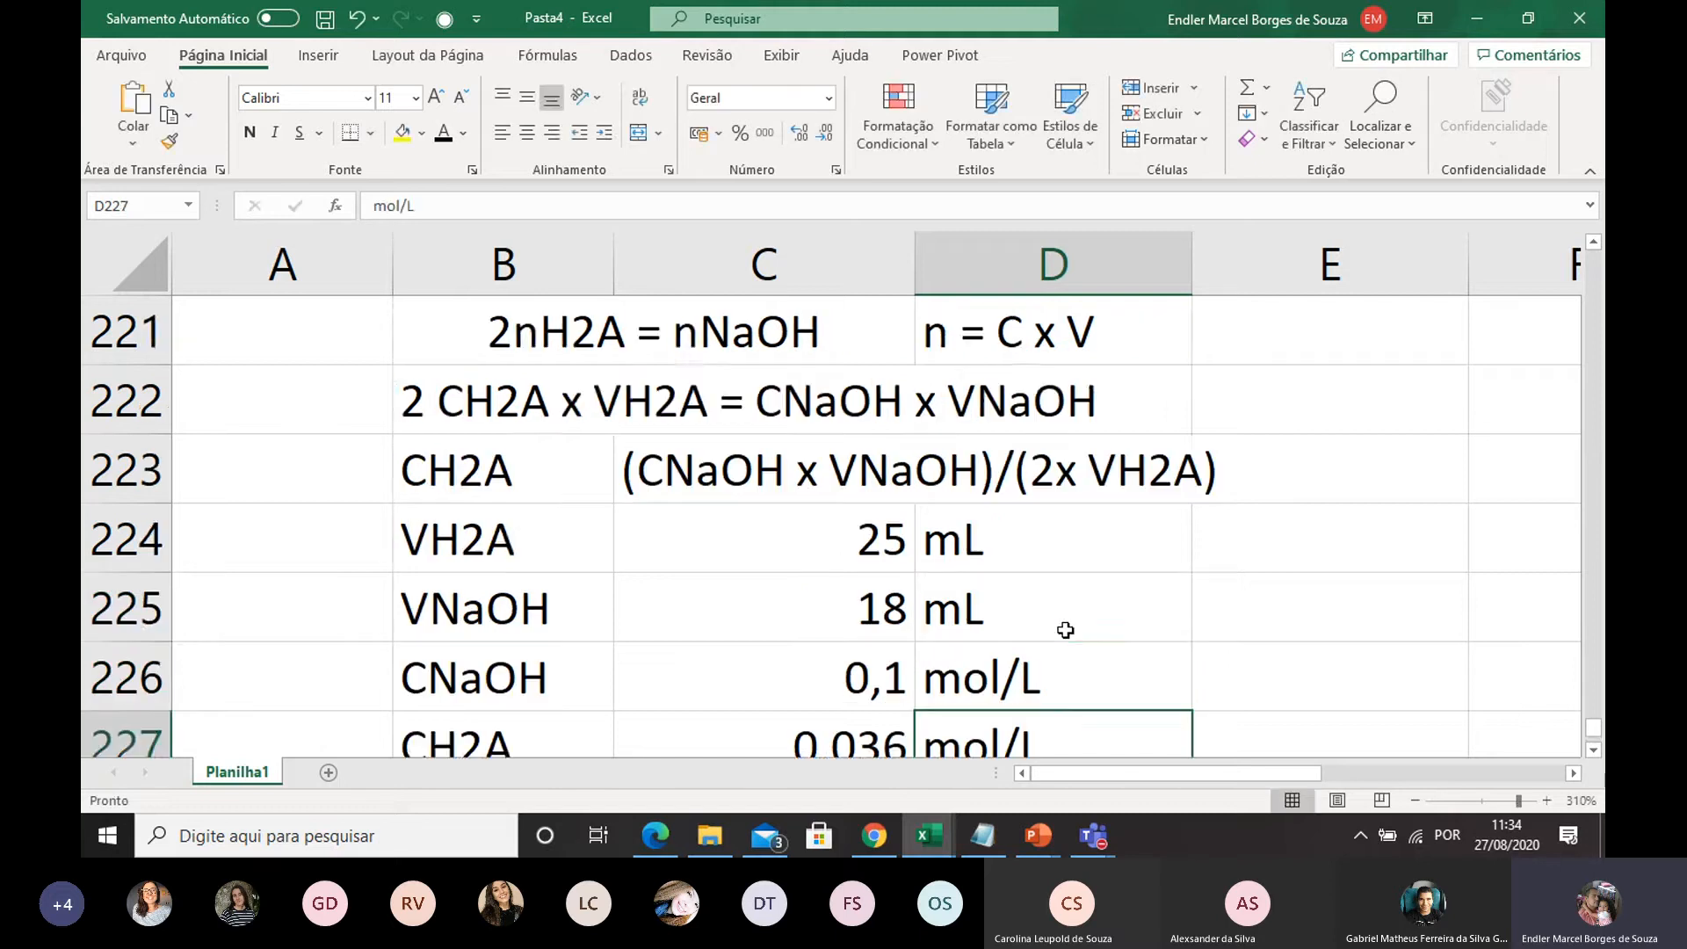
scroll(1063, 615, "down", 3)
scroll(1098, 457, "up", 1)
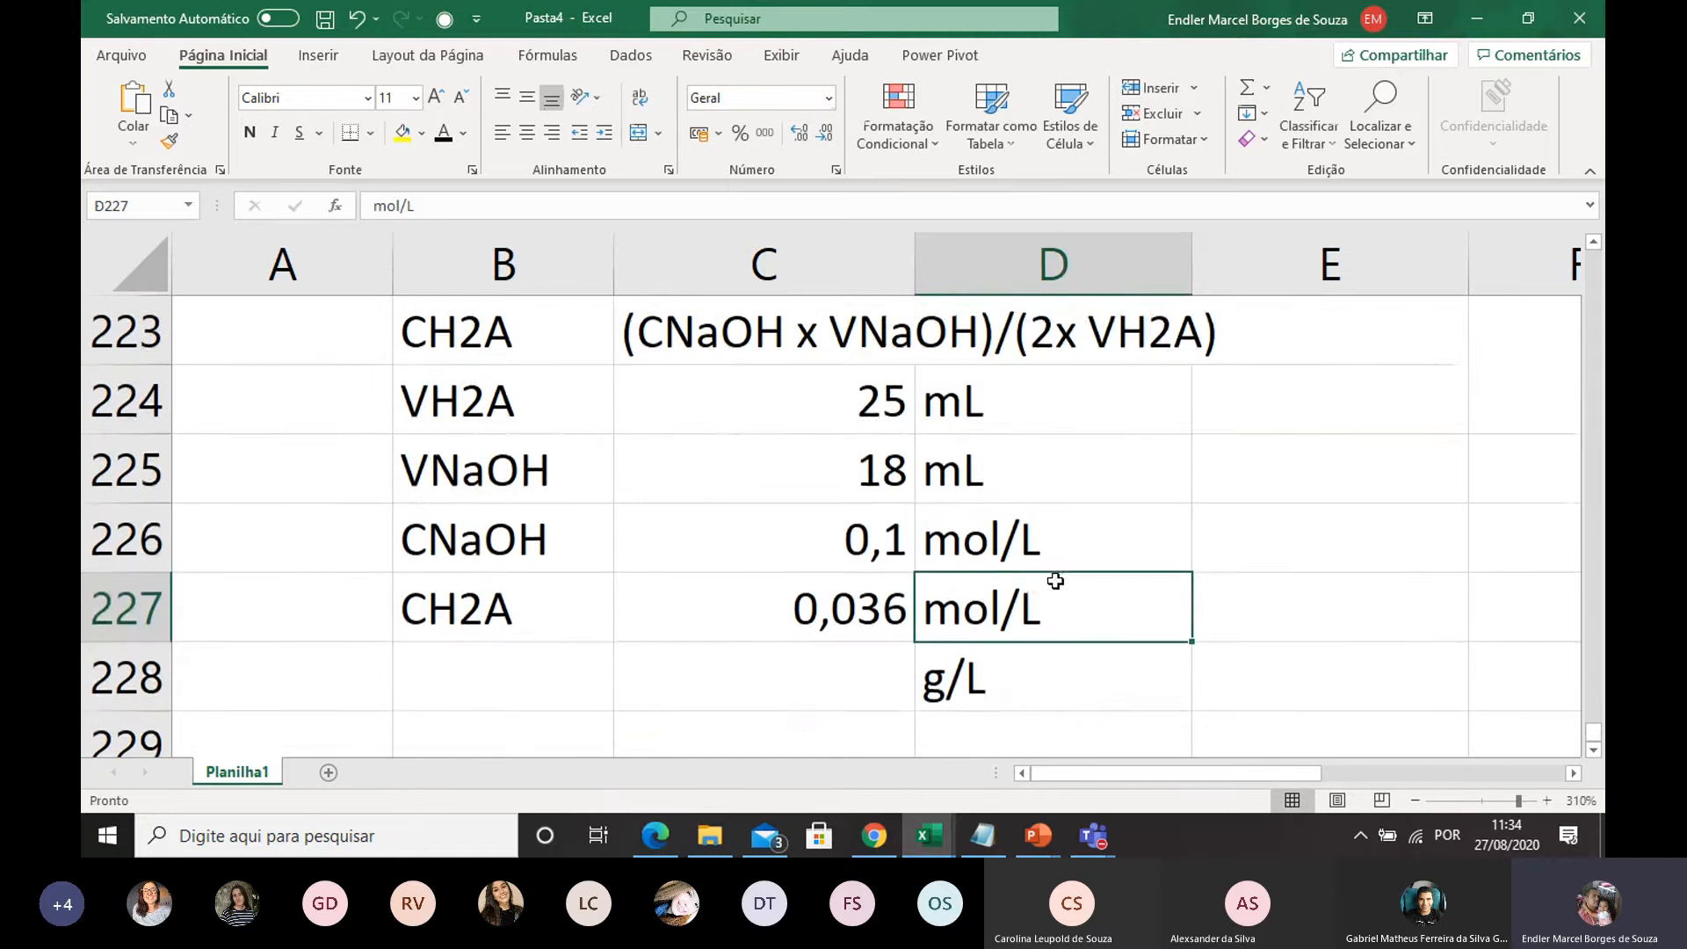
scroll(650, 590, "down", 1)
left_click(530, 540)
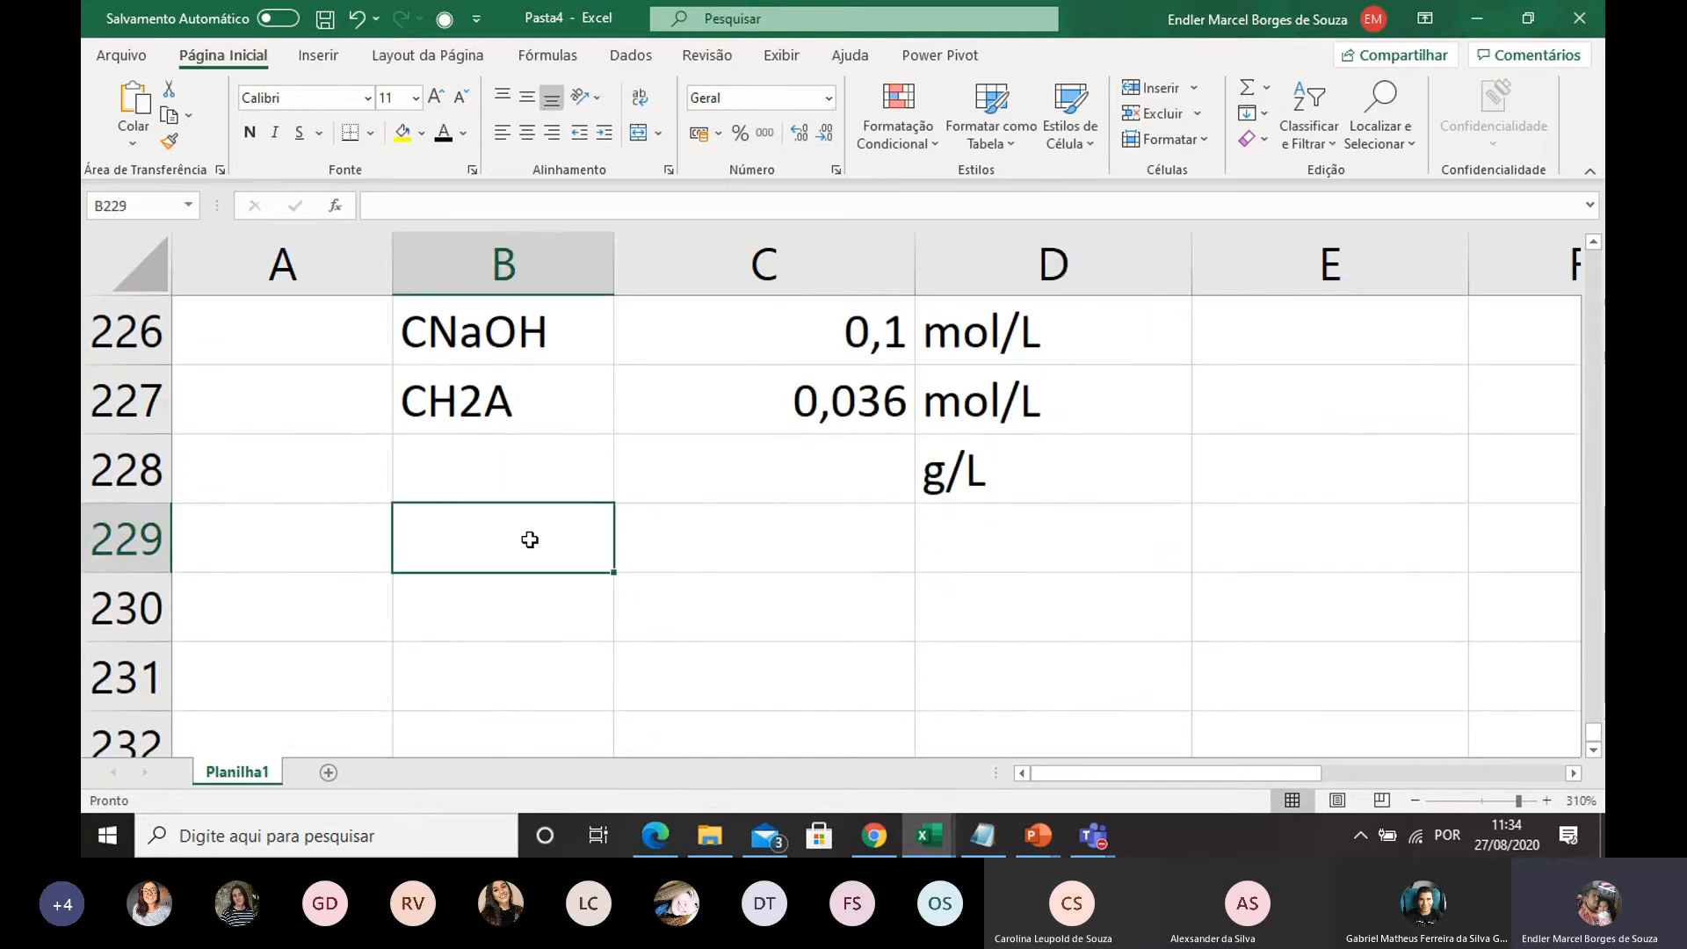
type("MM ")
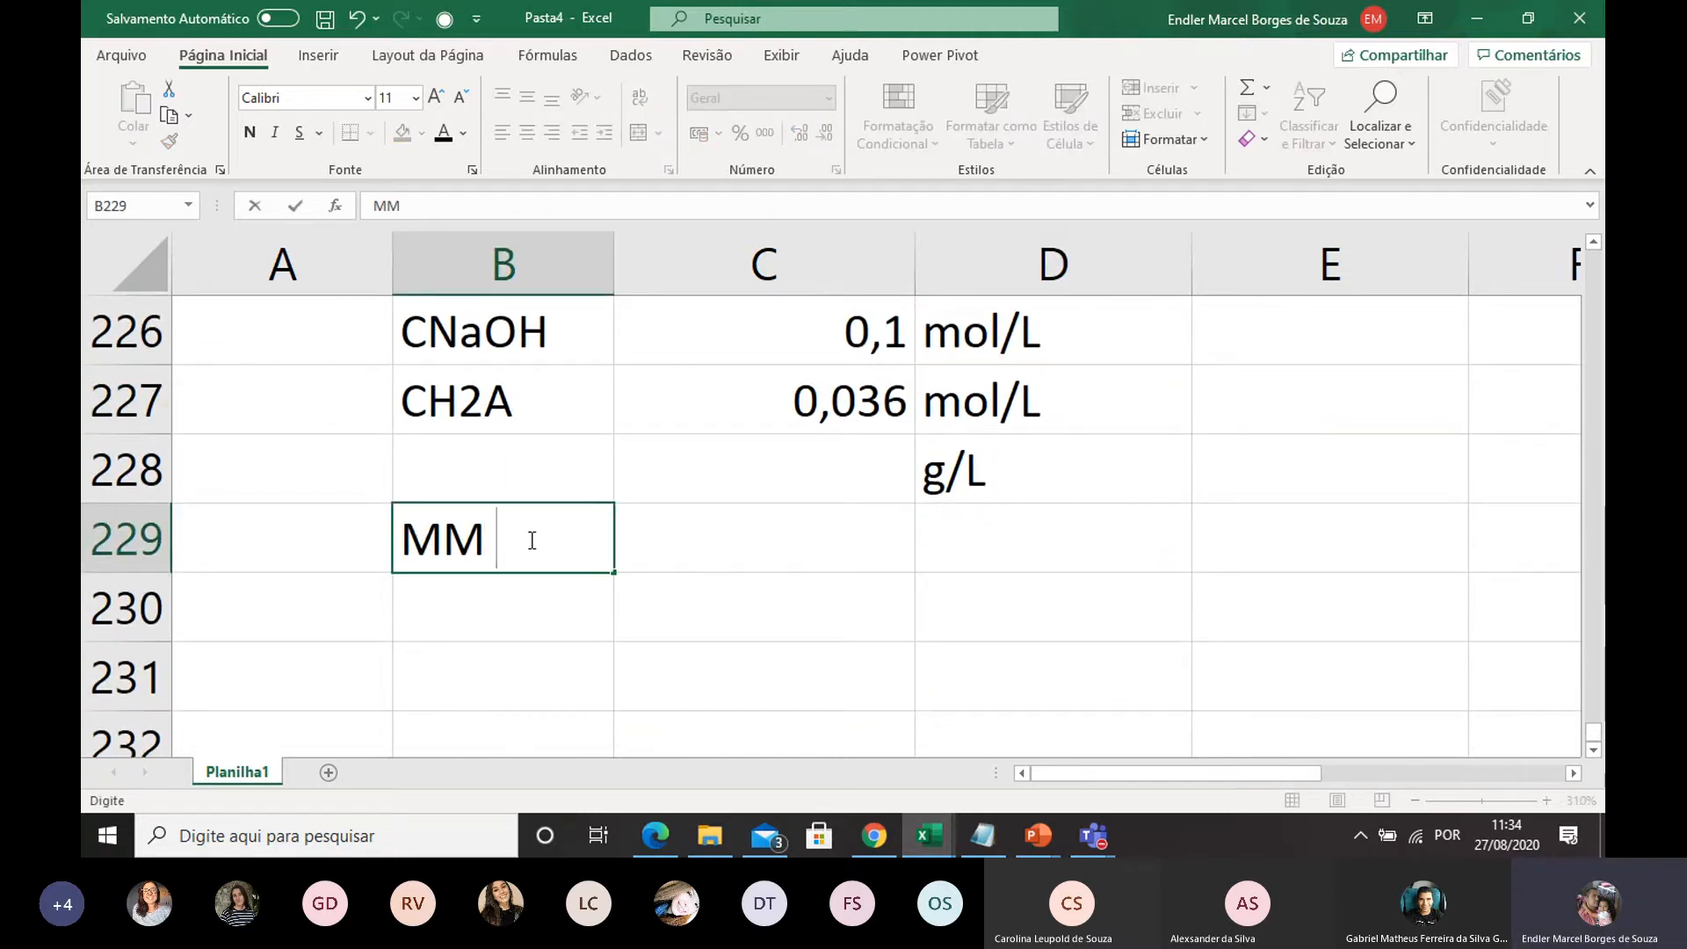
type("h2A")
key("BackSpace")
key("BackSpace")
key("BackSpace")
type("H2A")
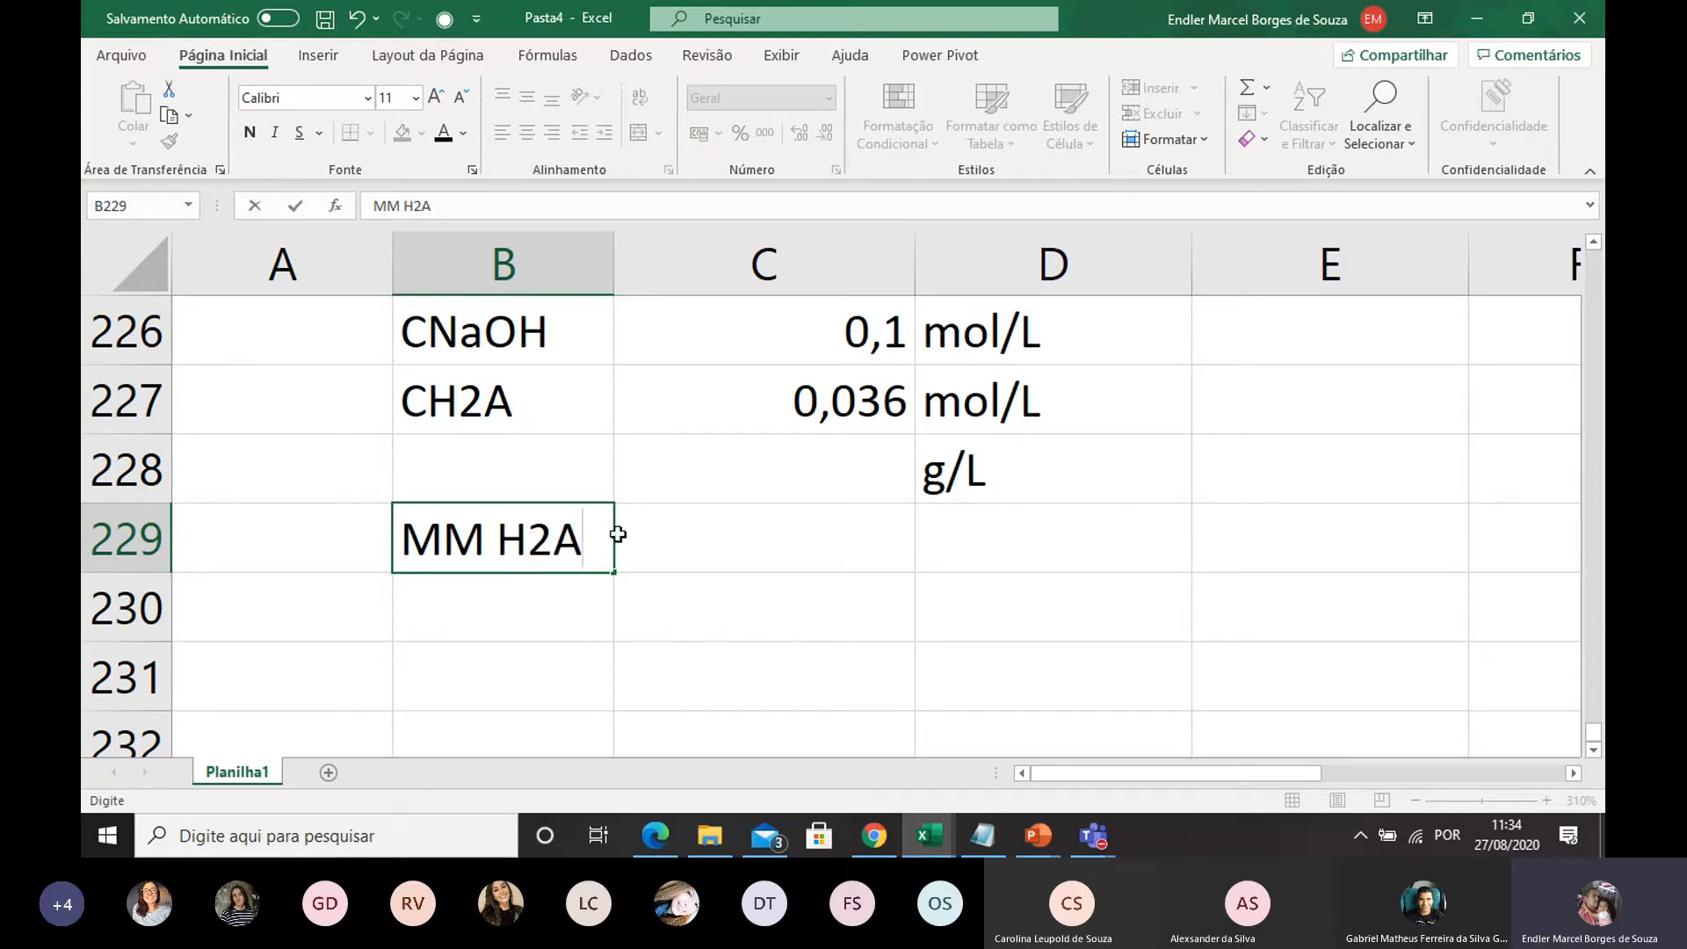
Enter the molar mass from the problem statement as 150,09 in C229, with the unit g/mol in D229
left_click(717, 529)
scroll(738, 533, "up", 5)
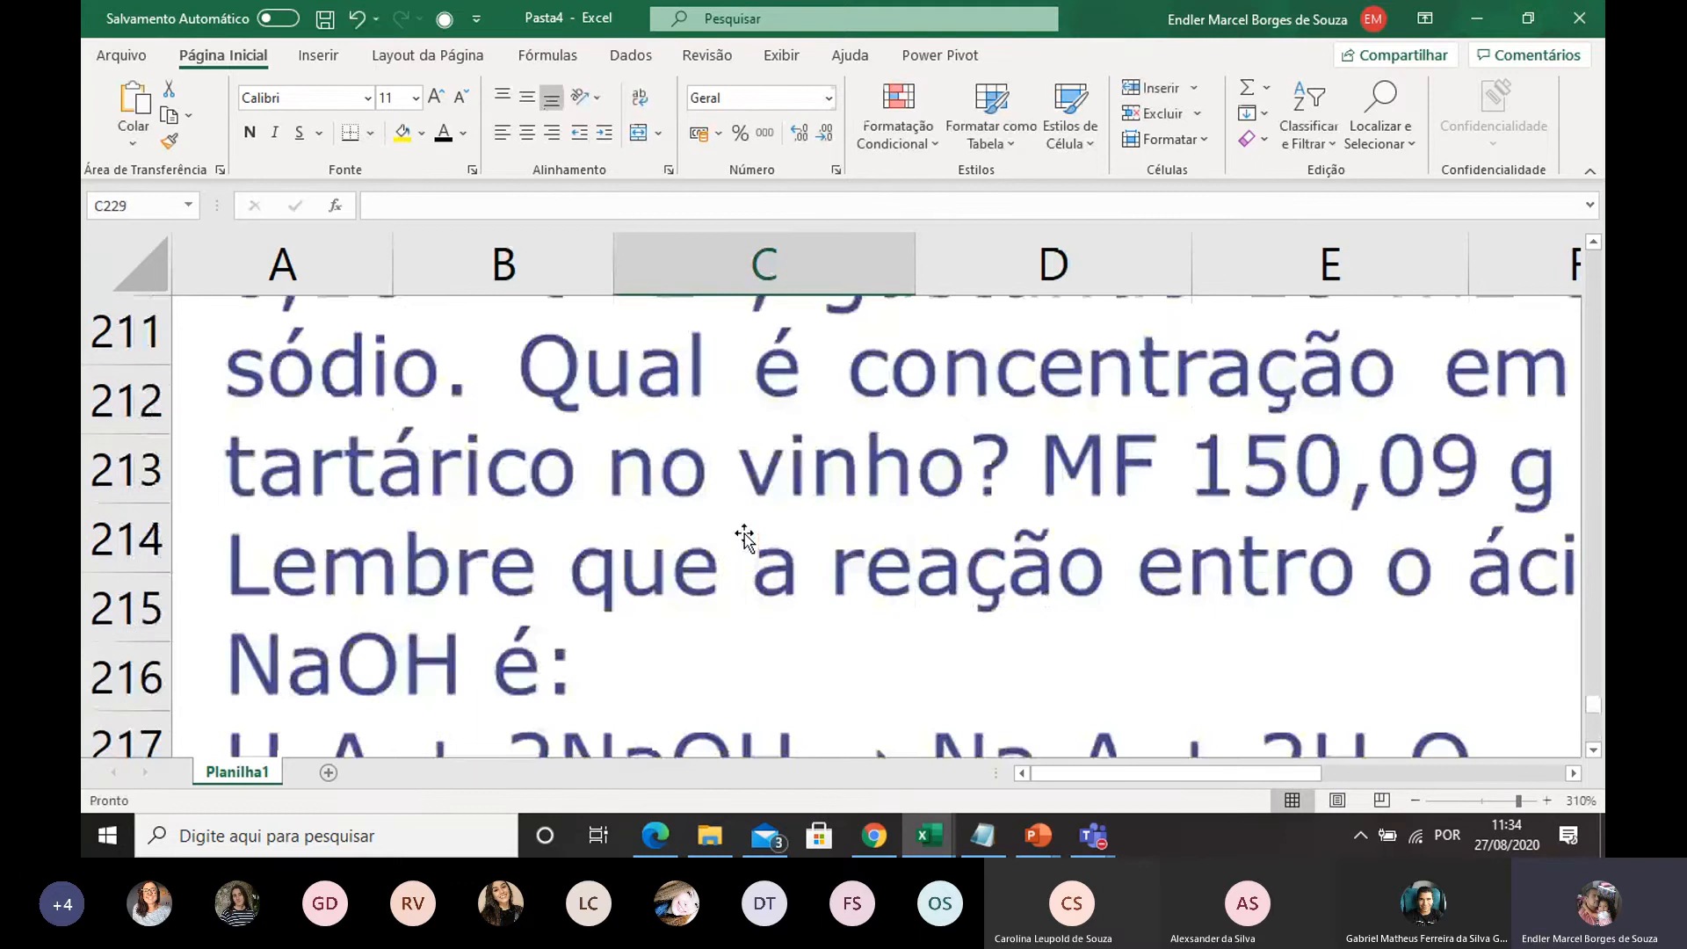
scroll(744, 537, "down", 5)
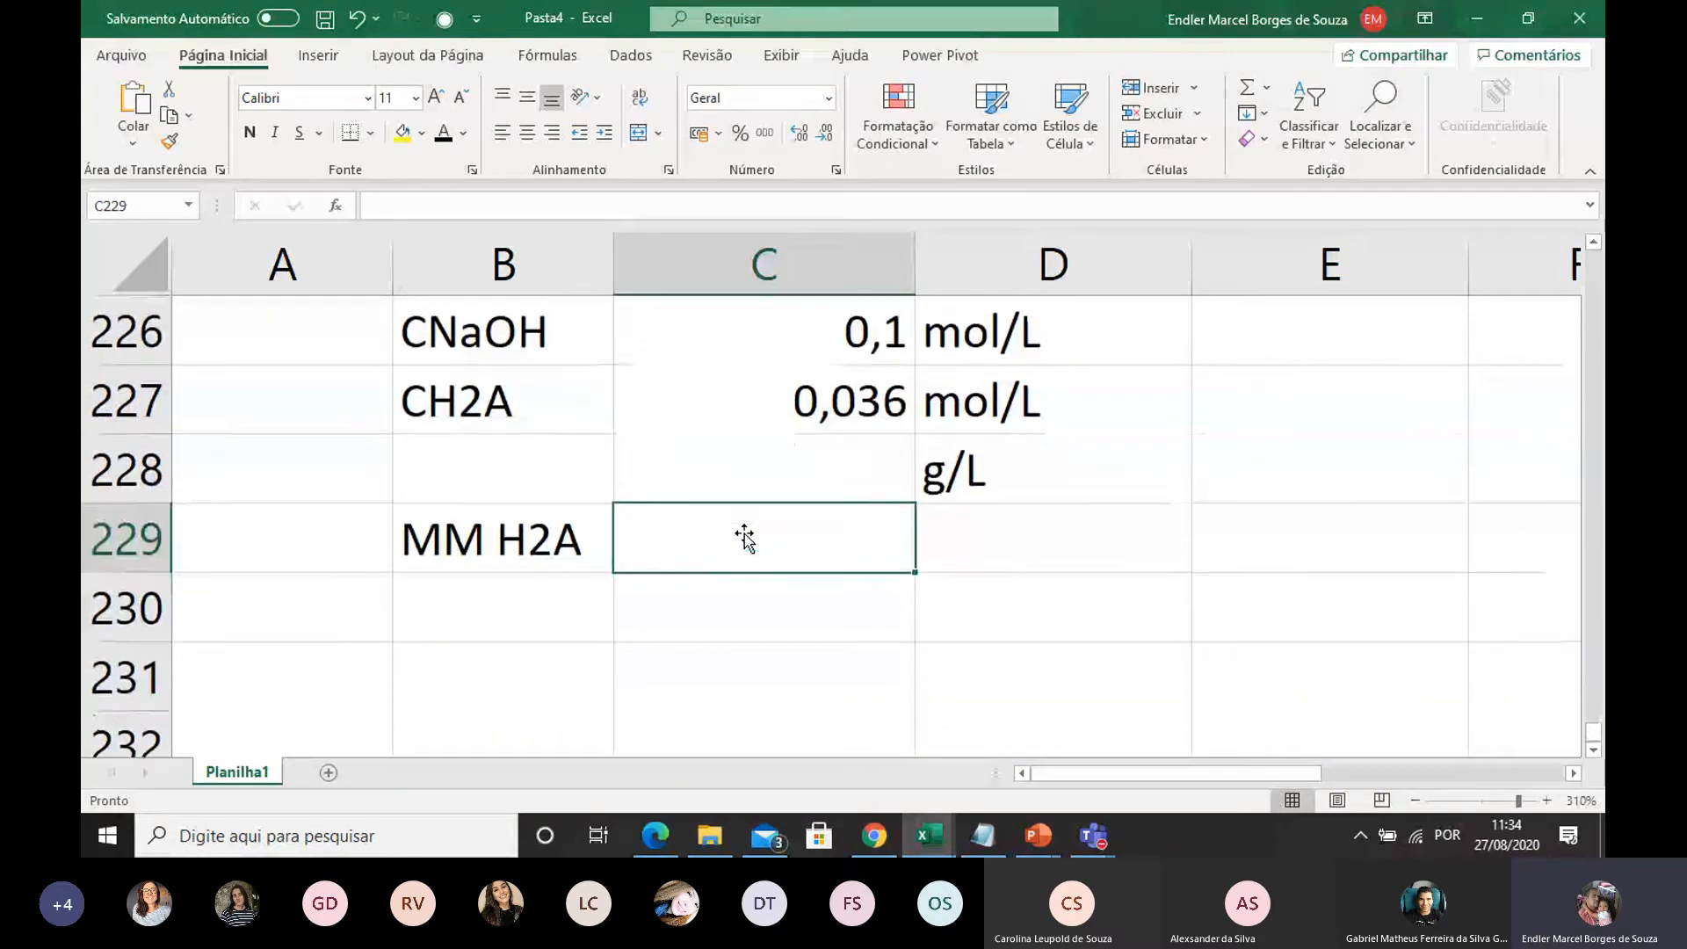
type("150")
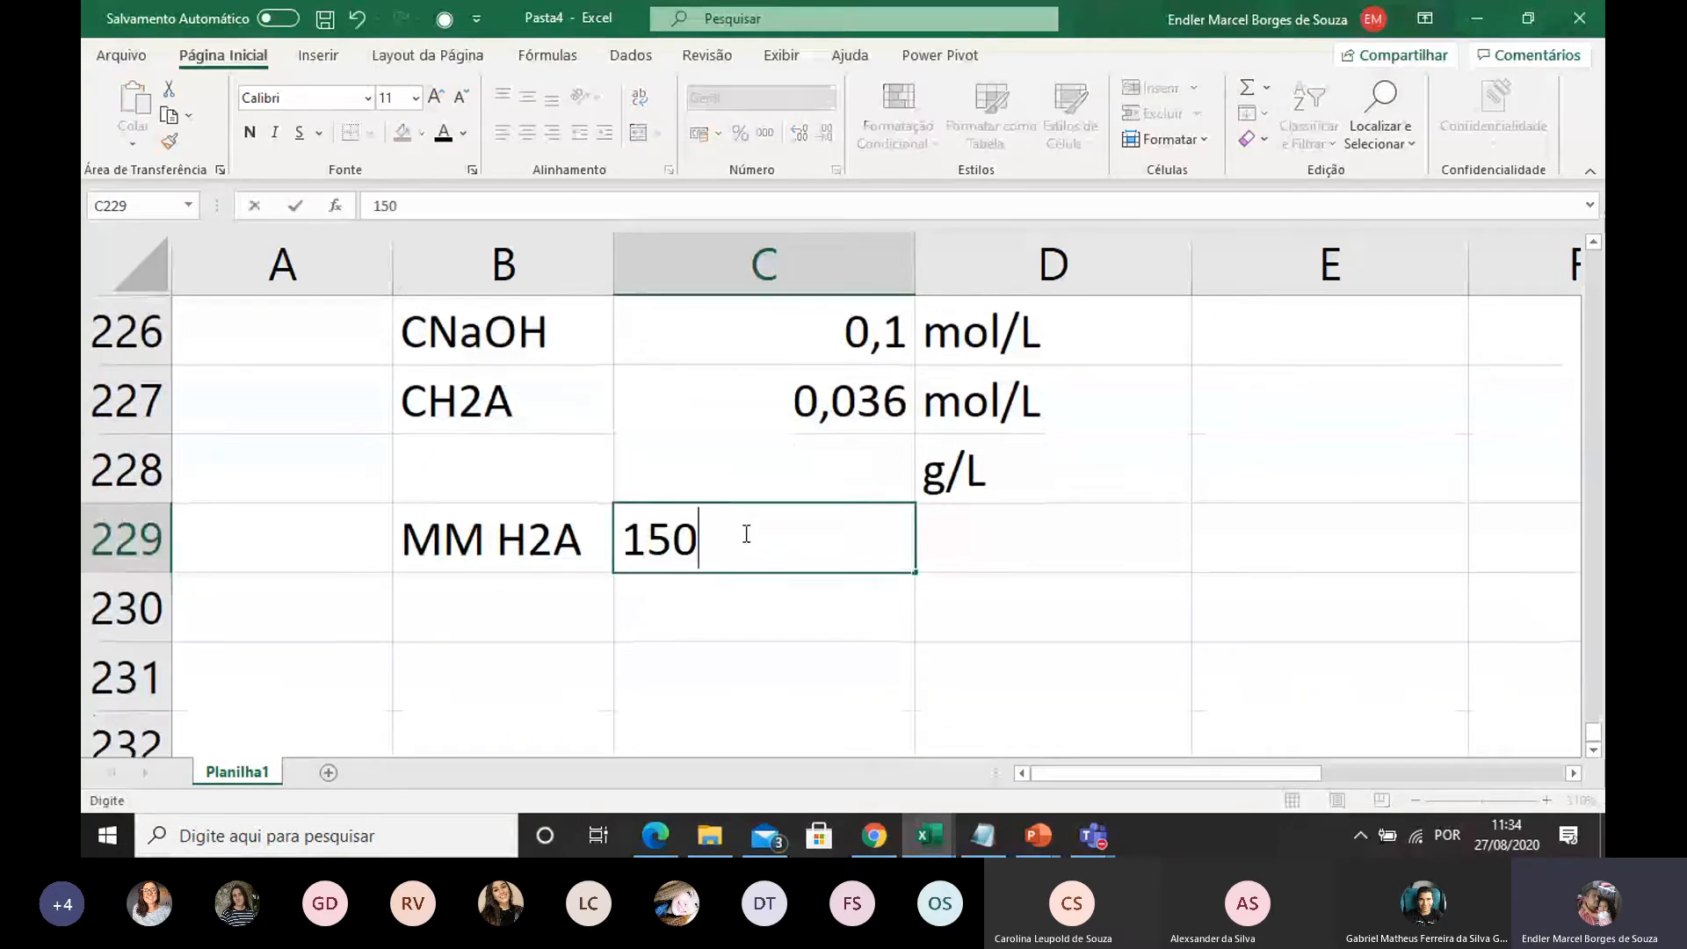
type(",")
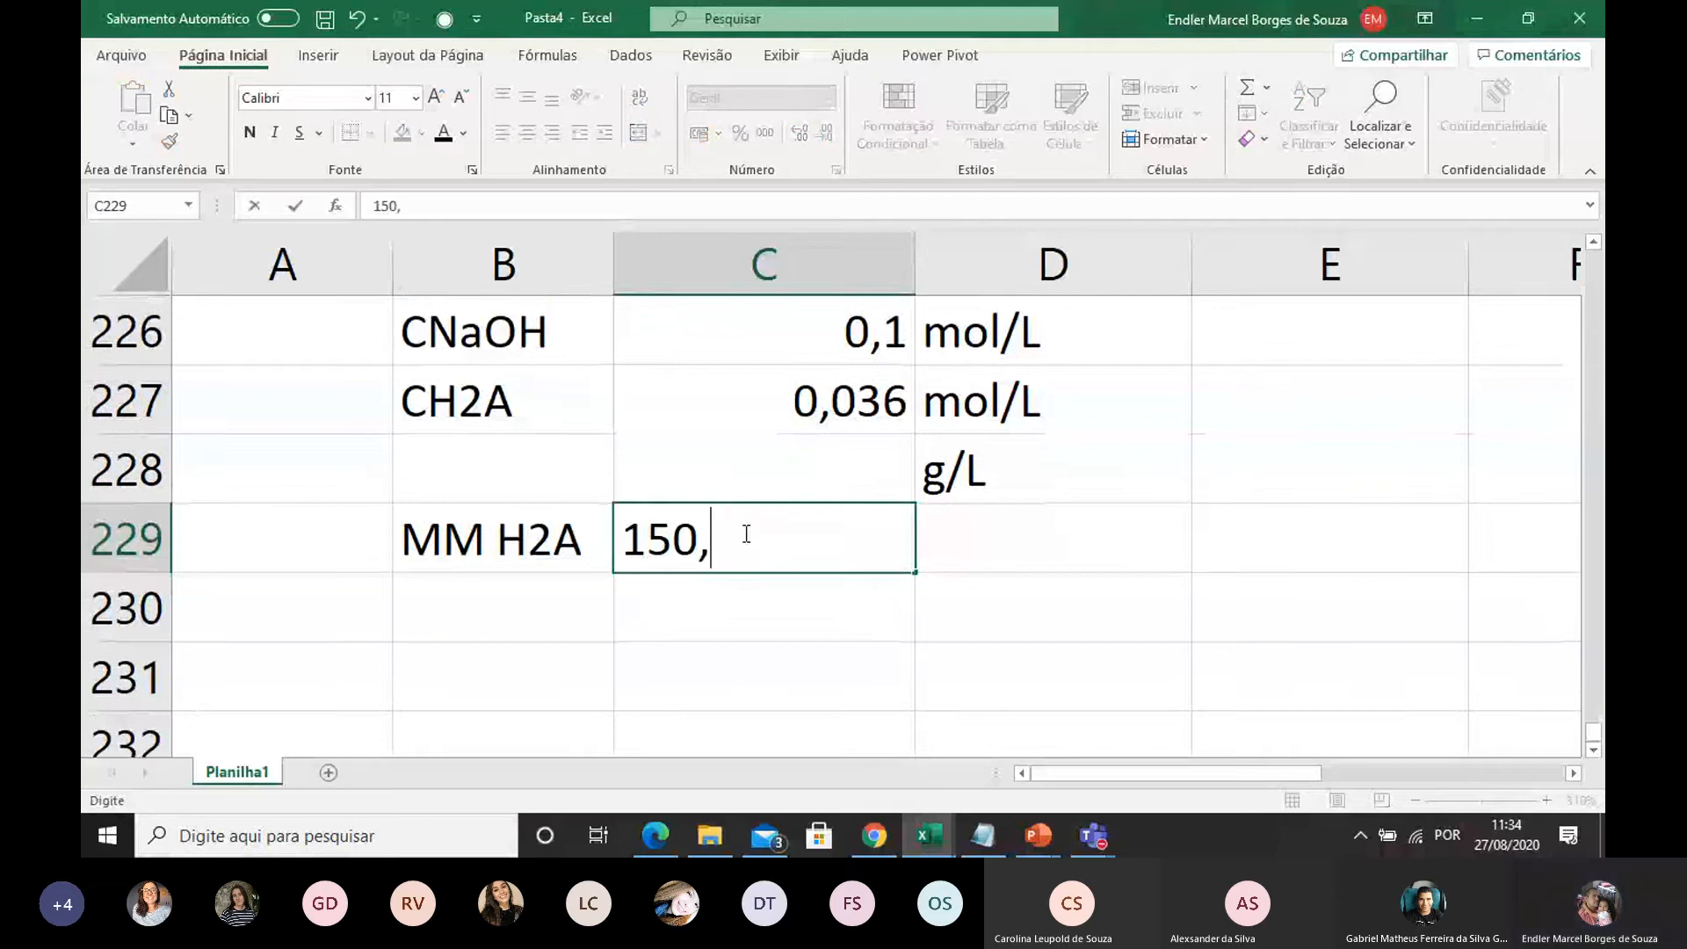
type("09")
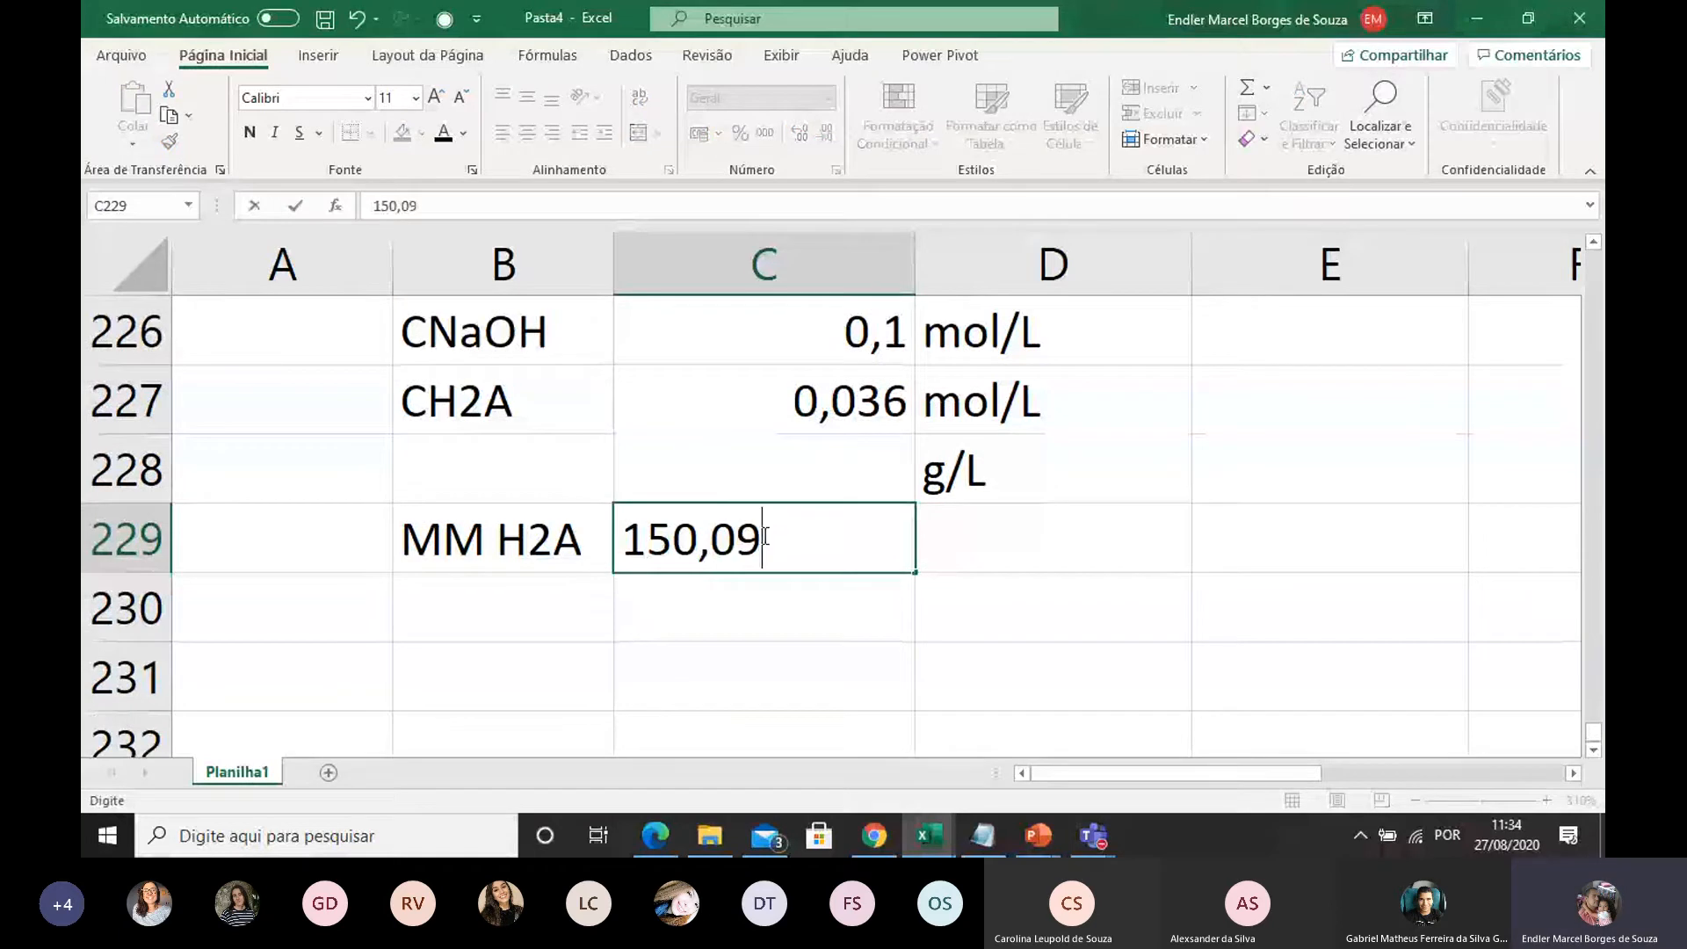
left_click(961, 557)
type("g/mol")
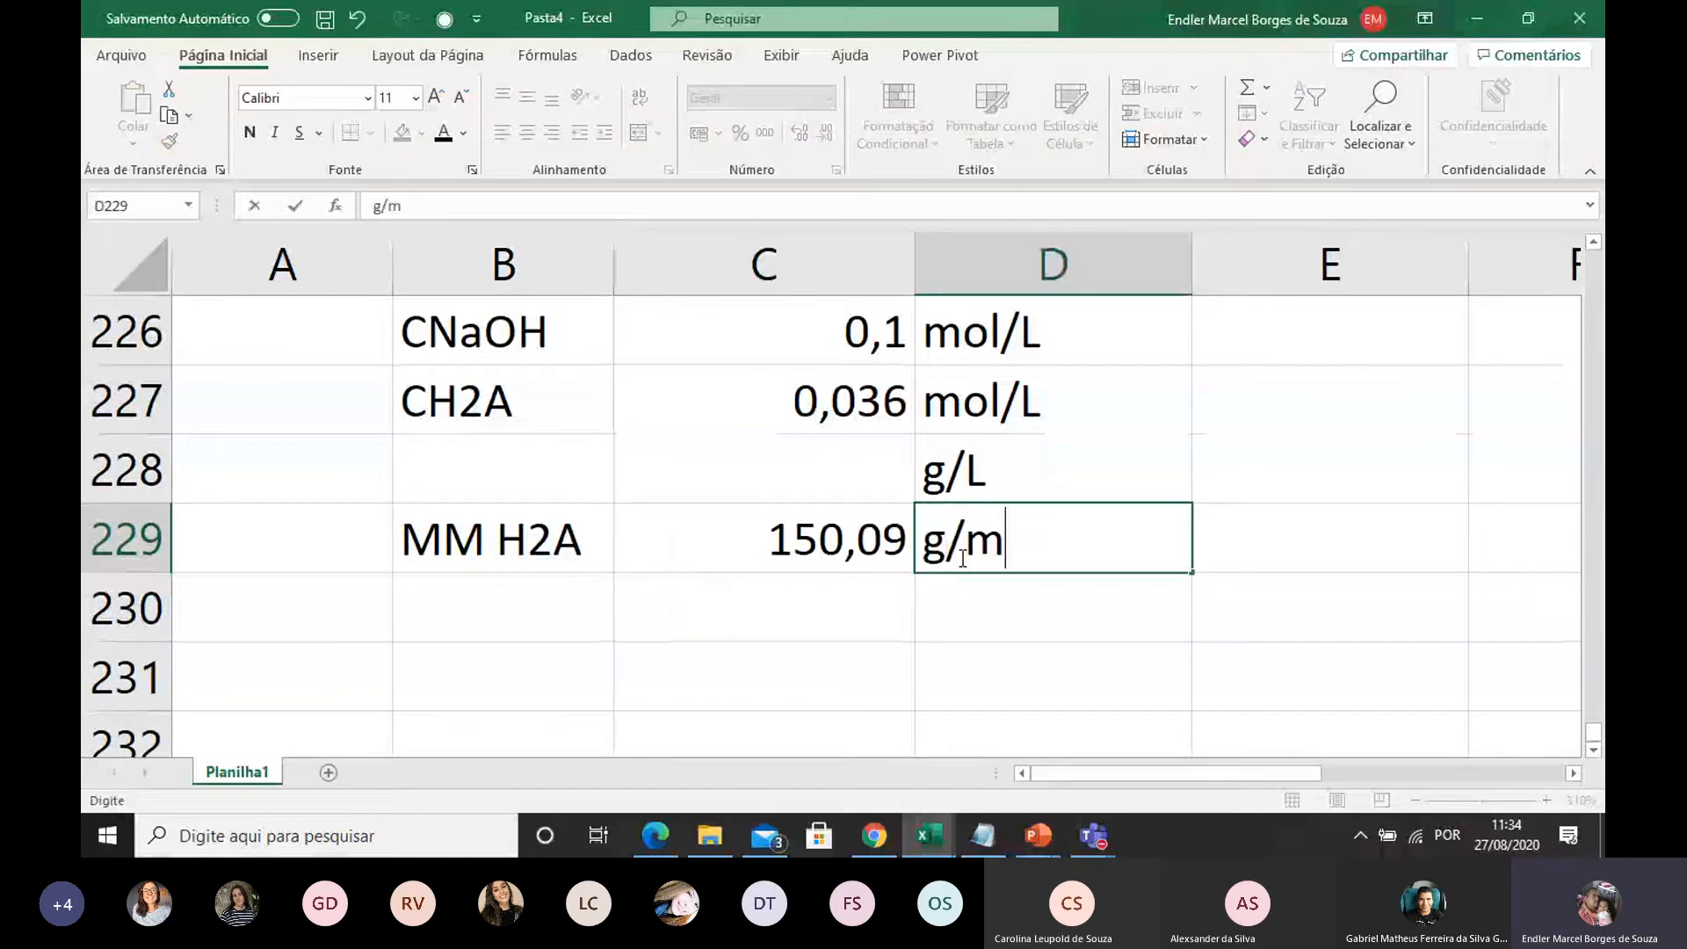
left_click(905, 582)
Convert the H2A concentration to g/L in C228 with the formula =(C227*C229)
left_click(774, 493)
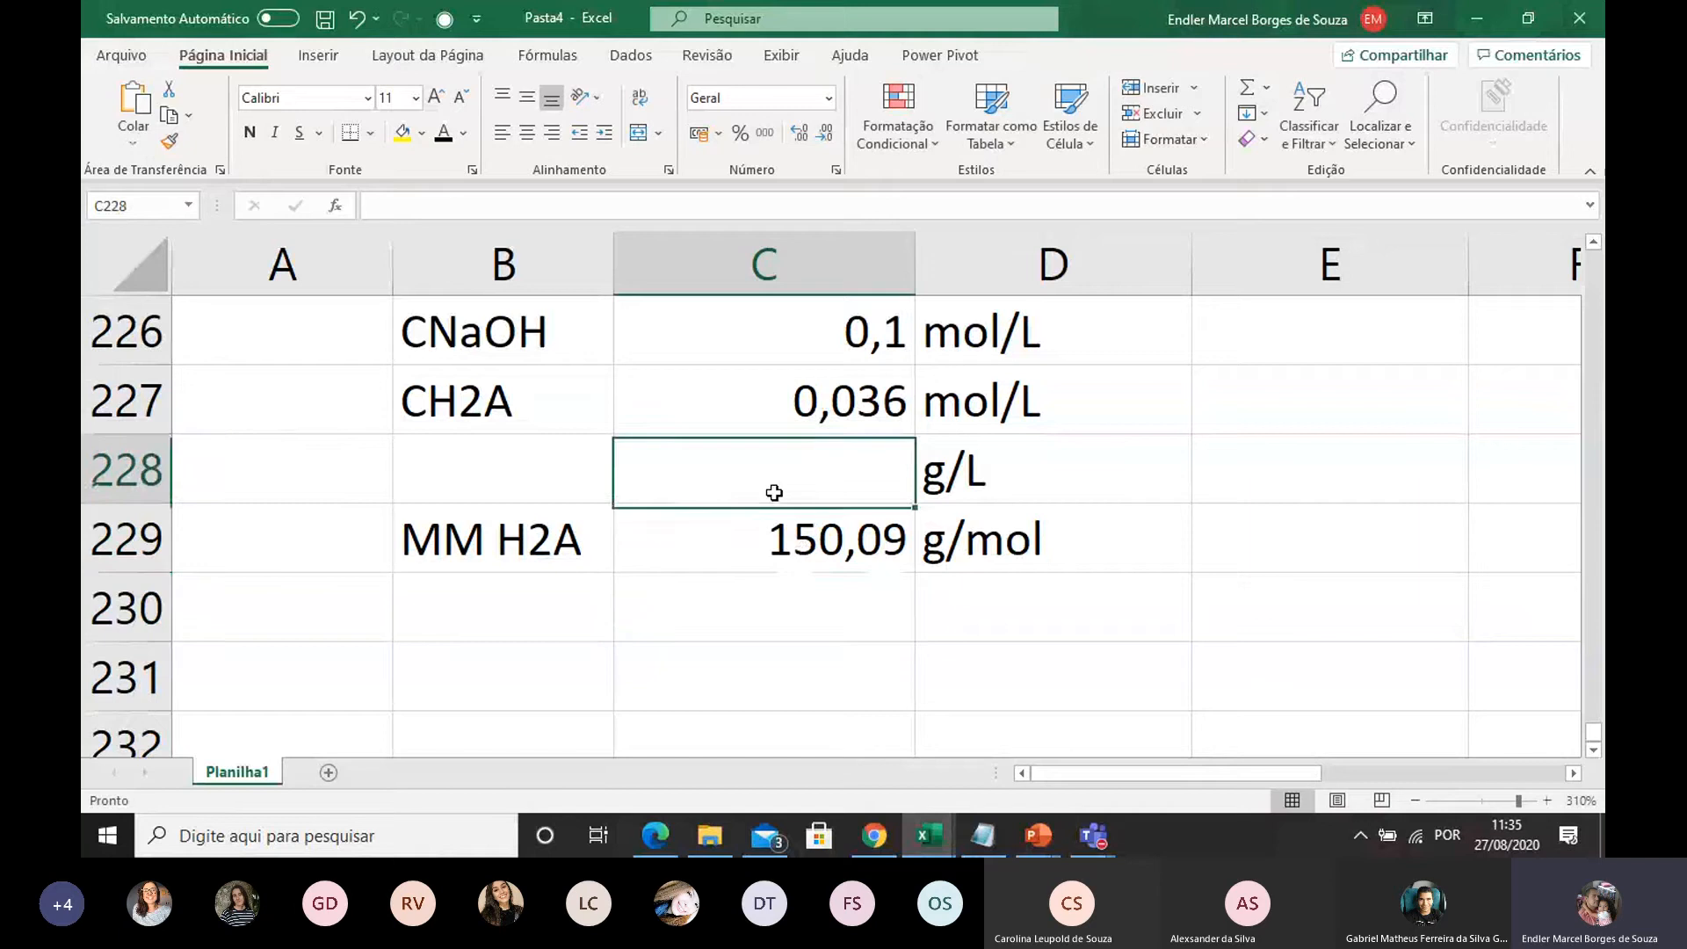
type("=(")
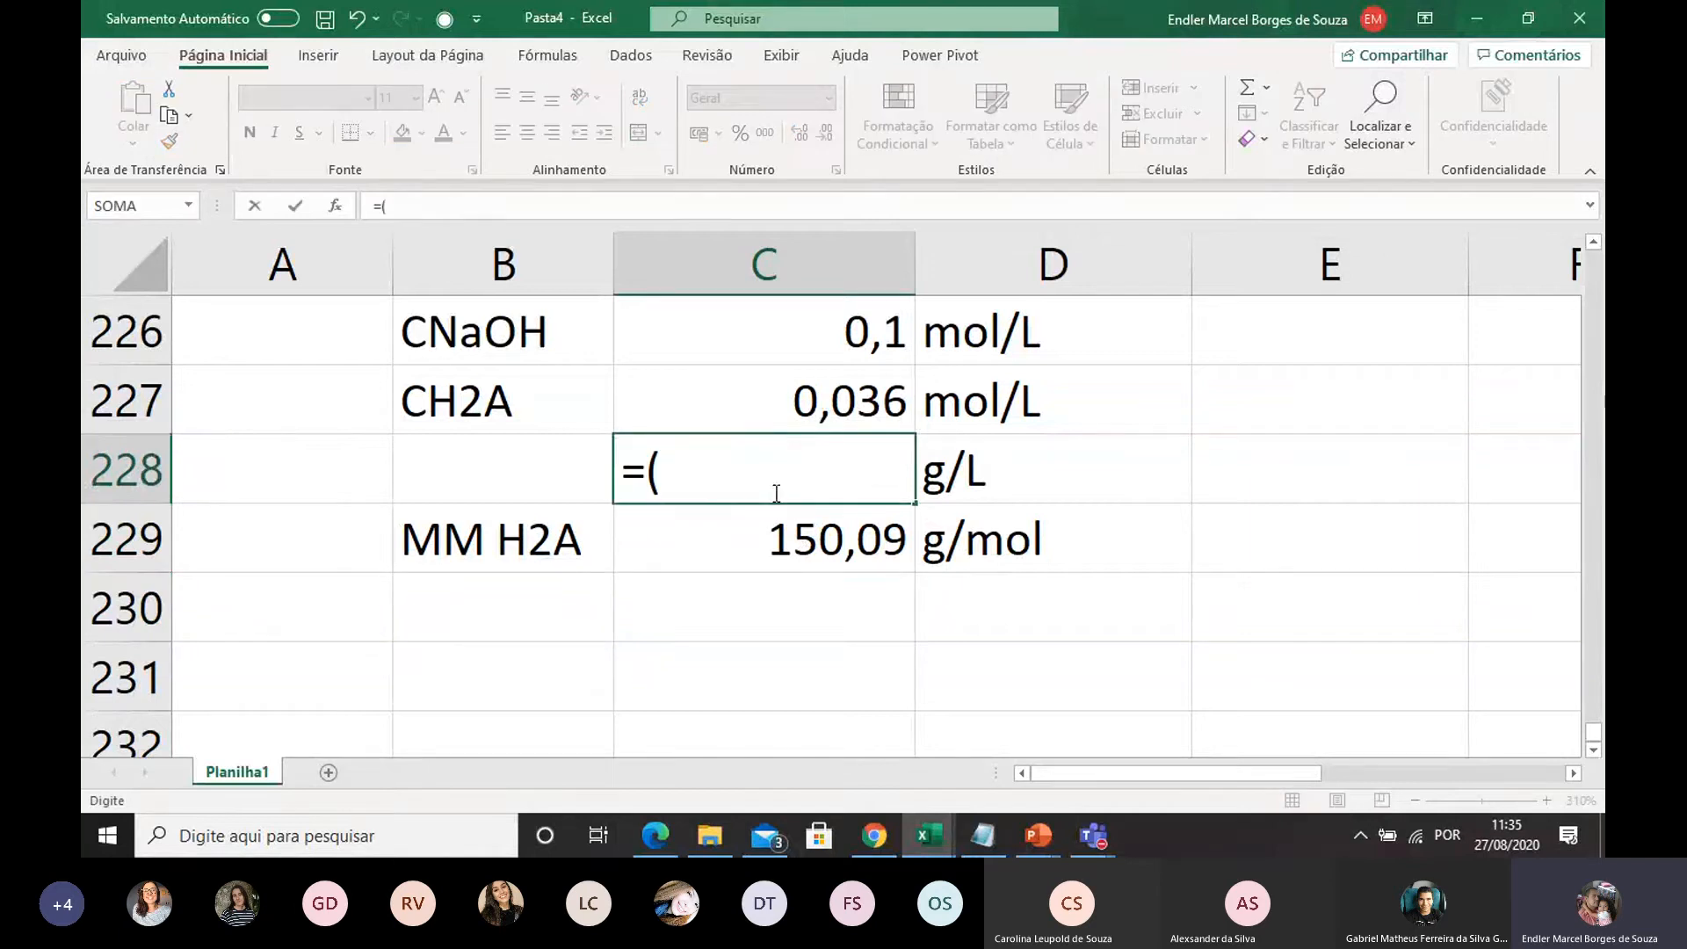
left_click(824, 391)
type("*")
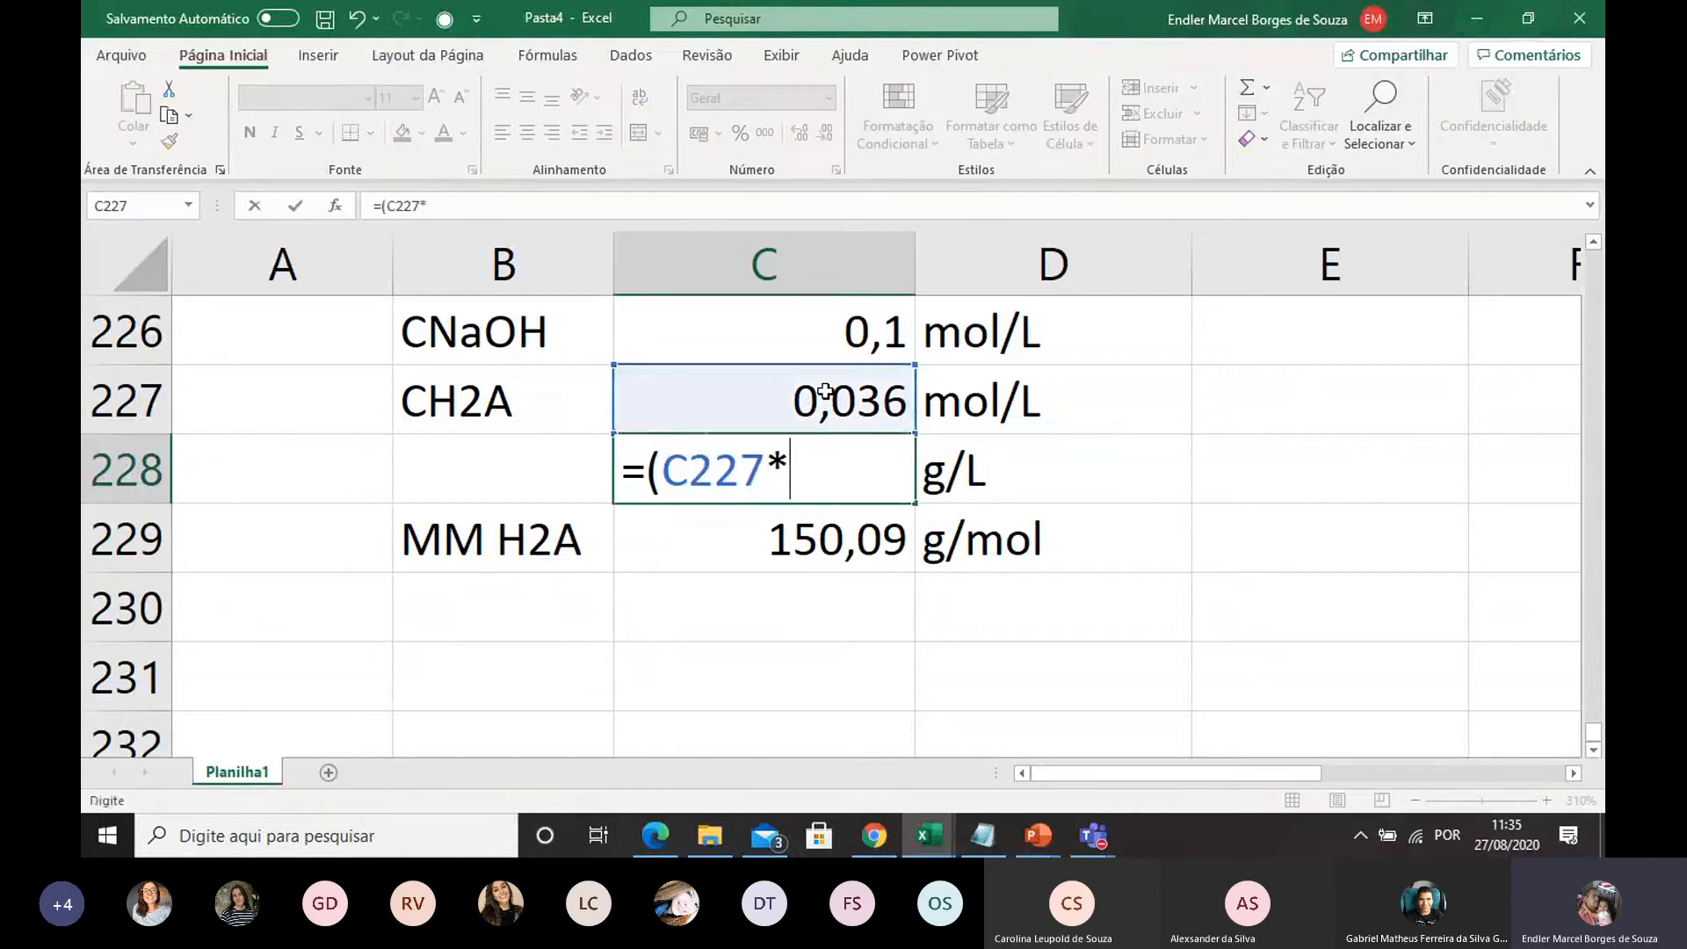
left_click(800, 538)
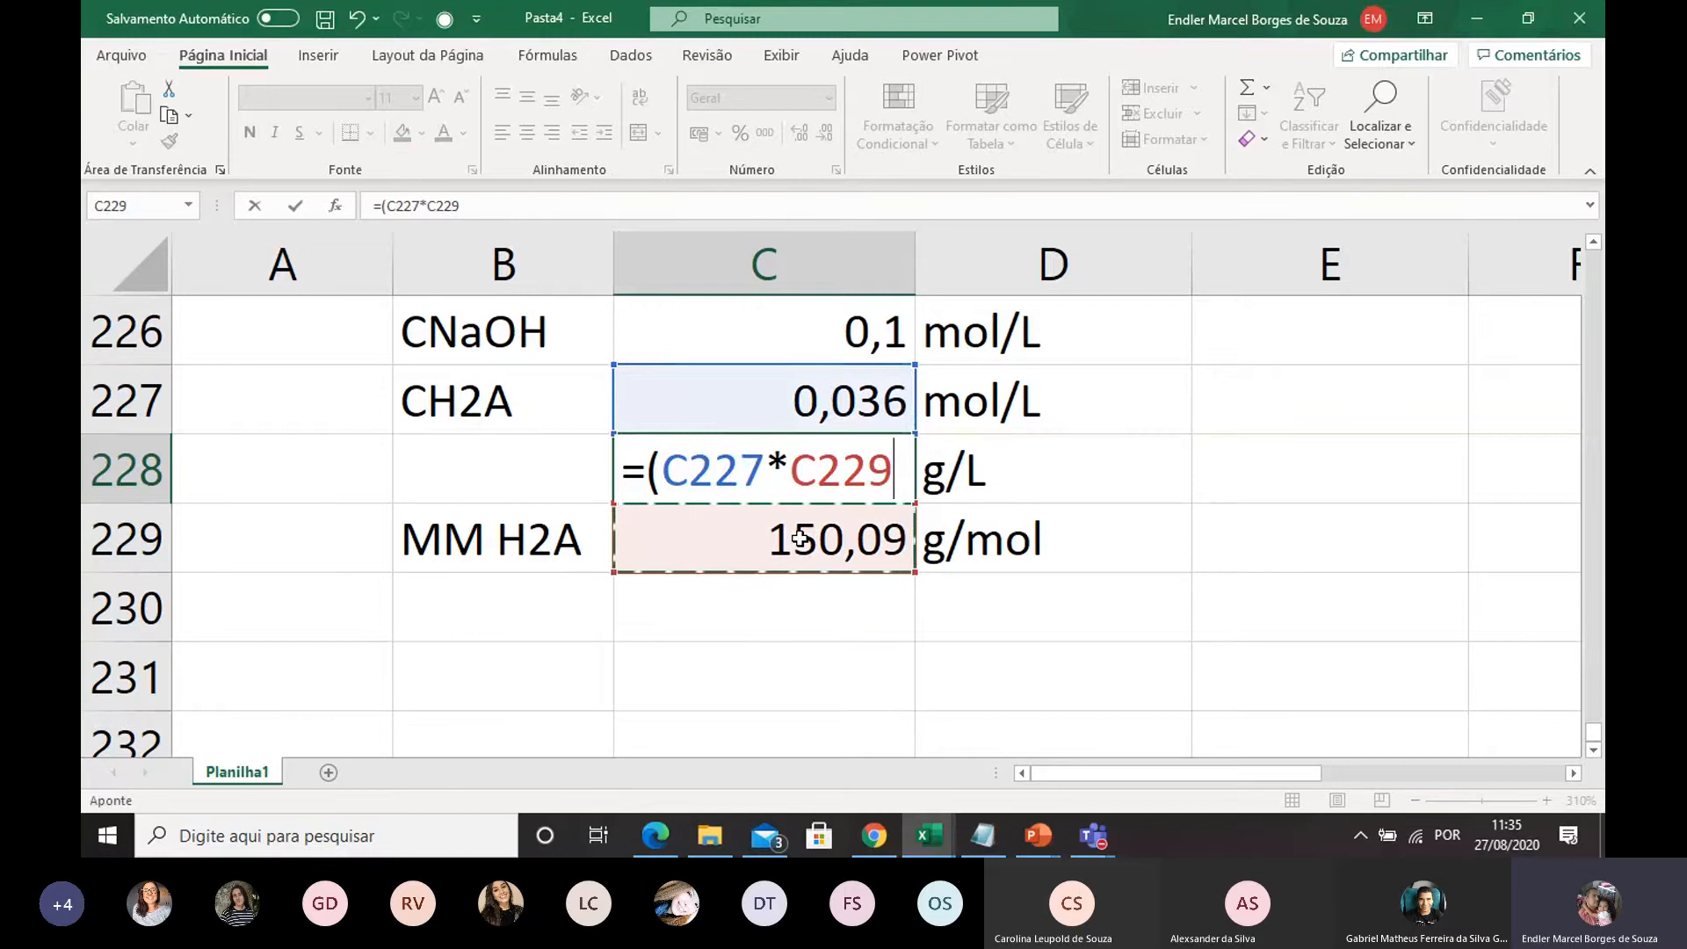
type(")")
key("Return")
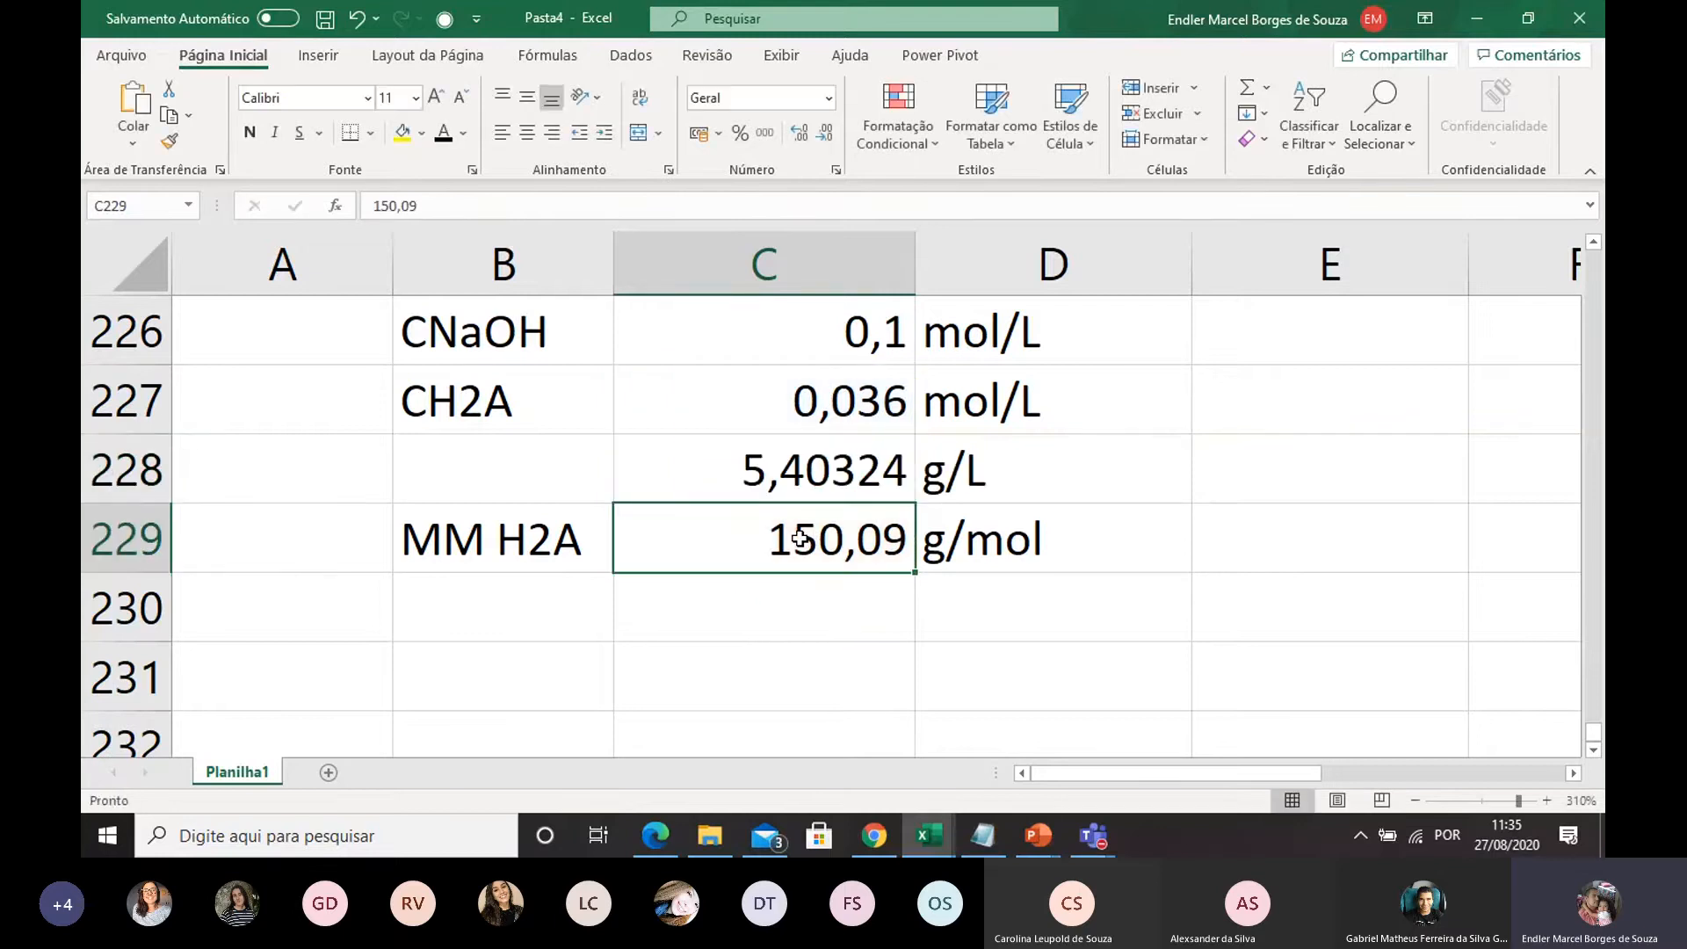
left_click(859, 467)
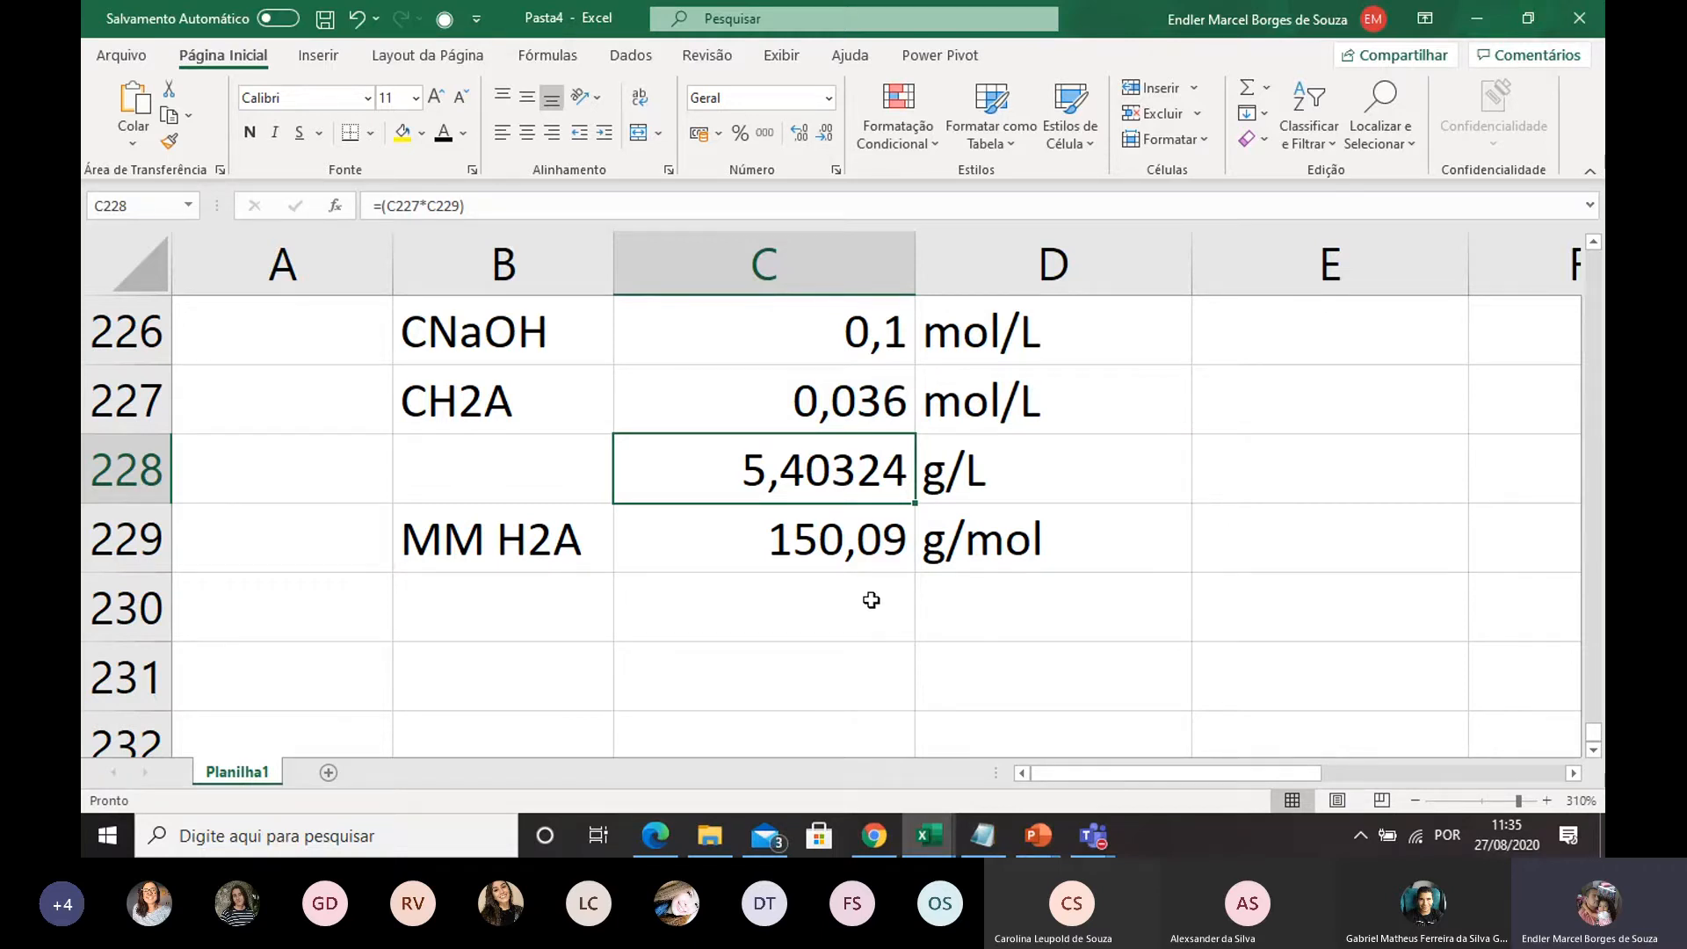
Convert the g/L concentration to a percentage in C230 with the formula =C228/10, and enter the unit % in D230
double_click(945, 612)
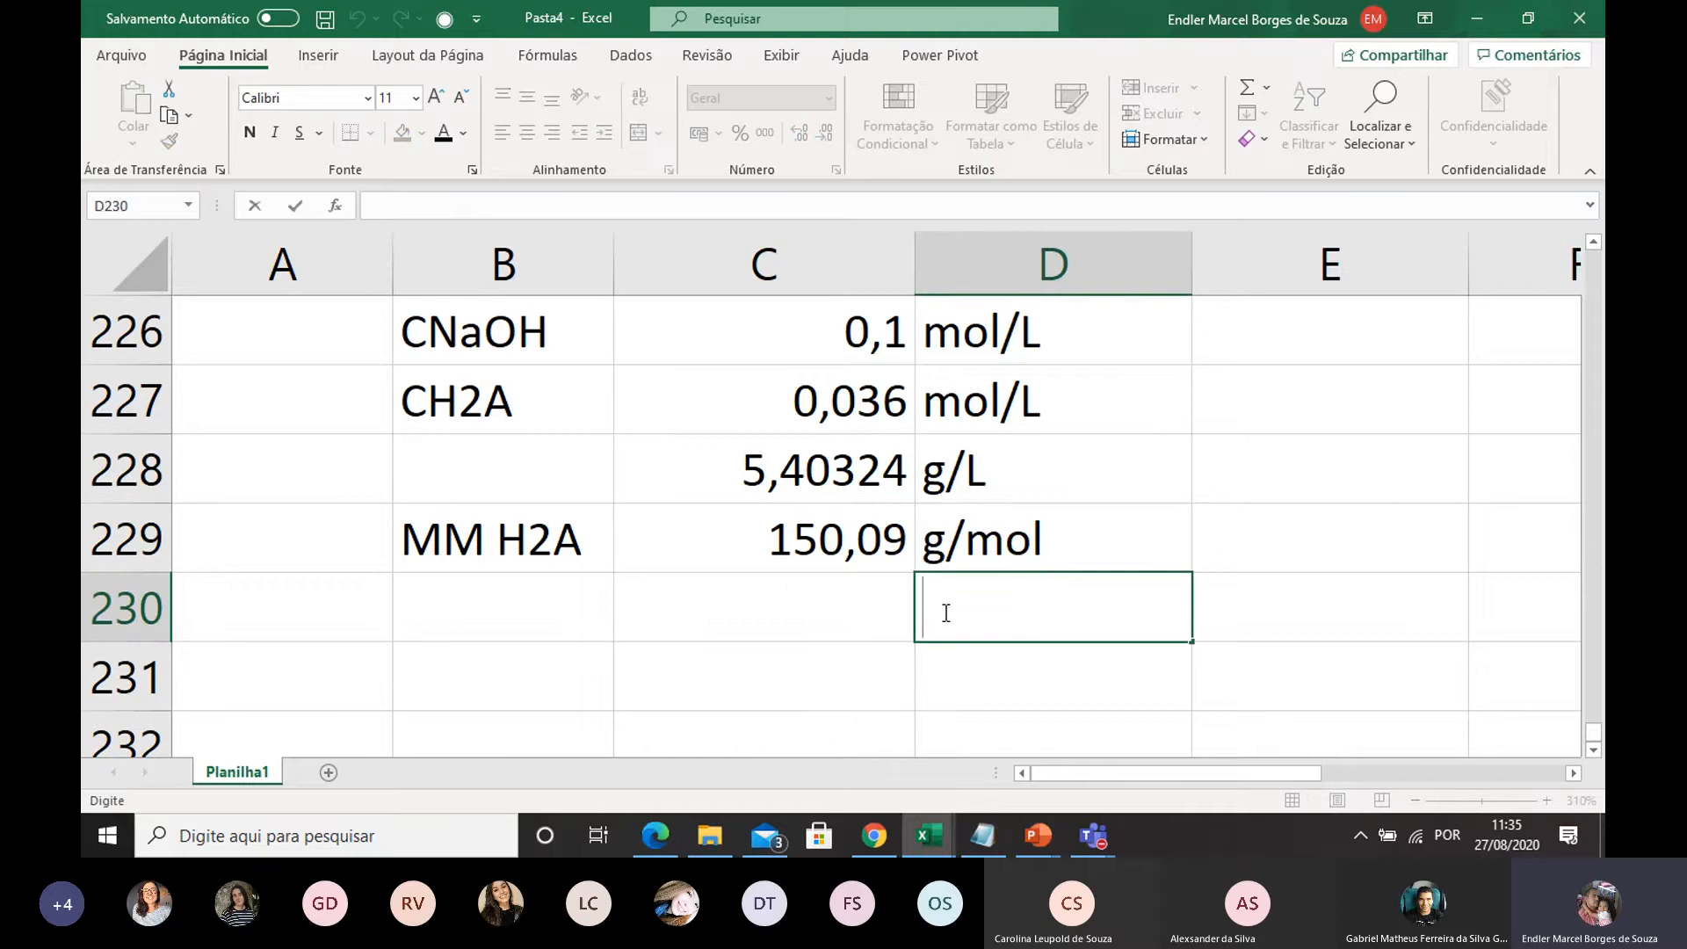
type("%")
left_click(847, 611)
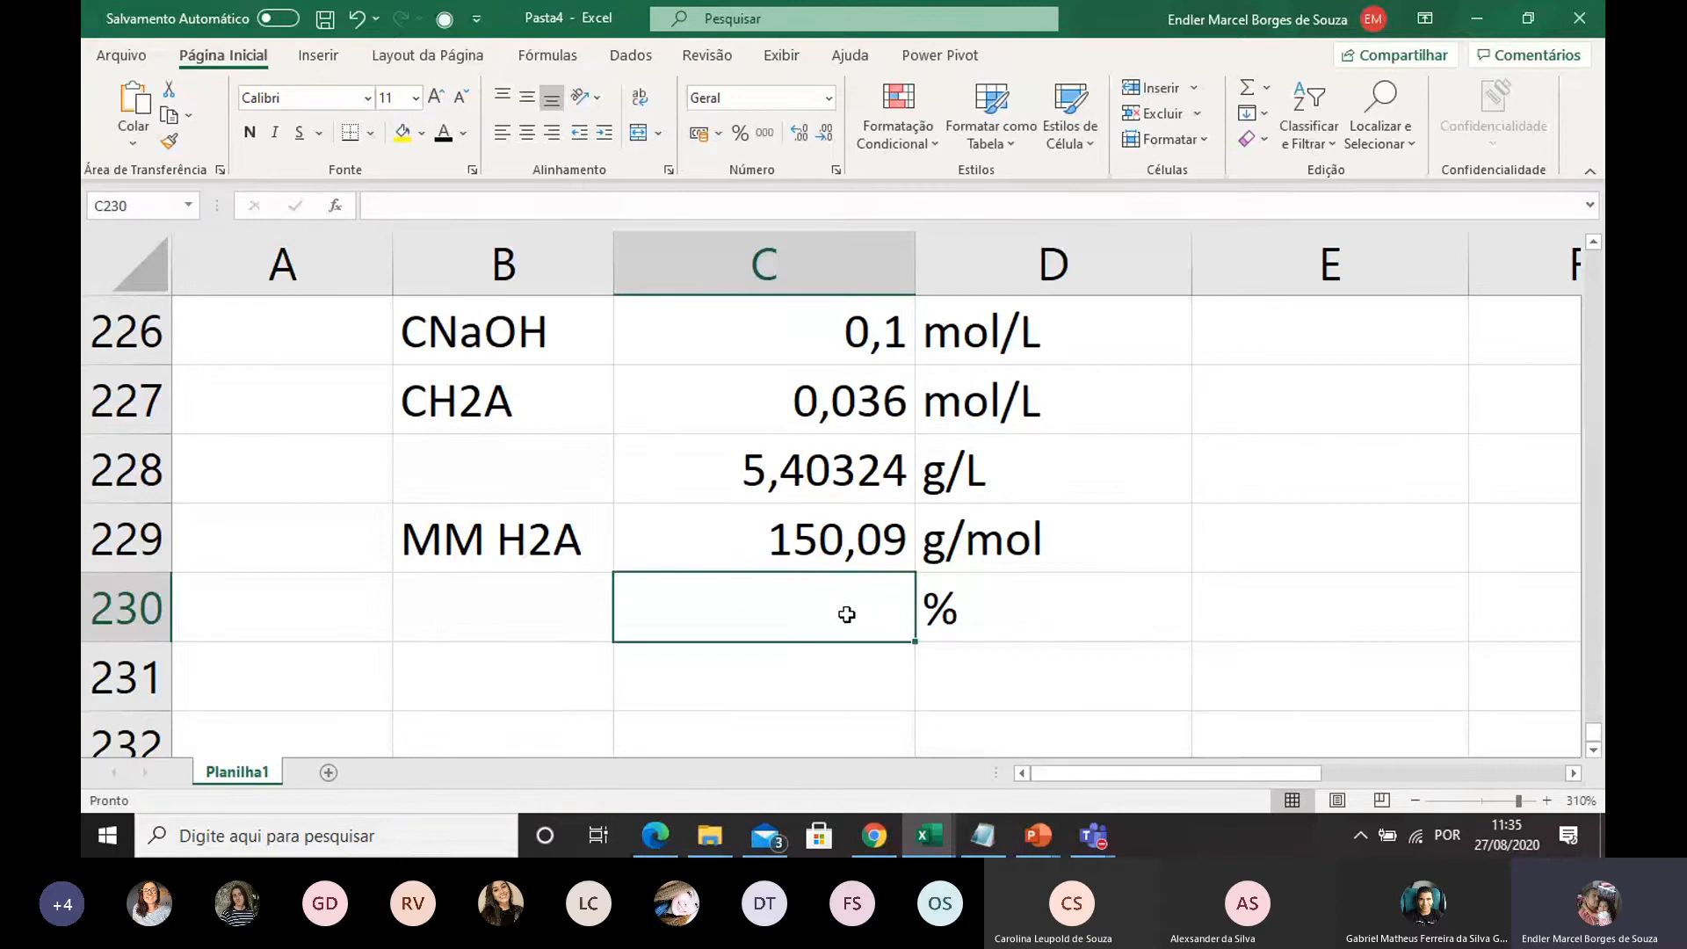
type("=")
left_click(835, 466)
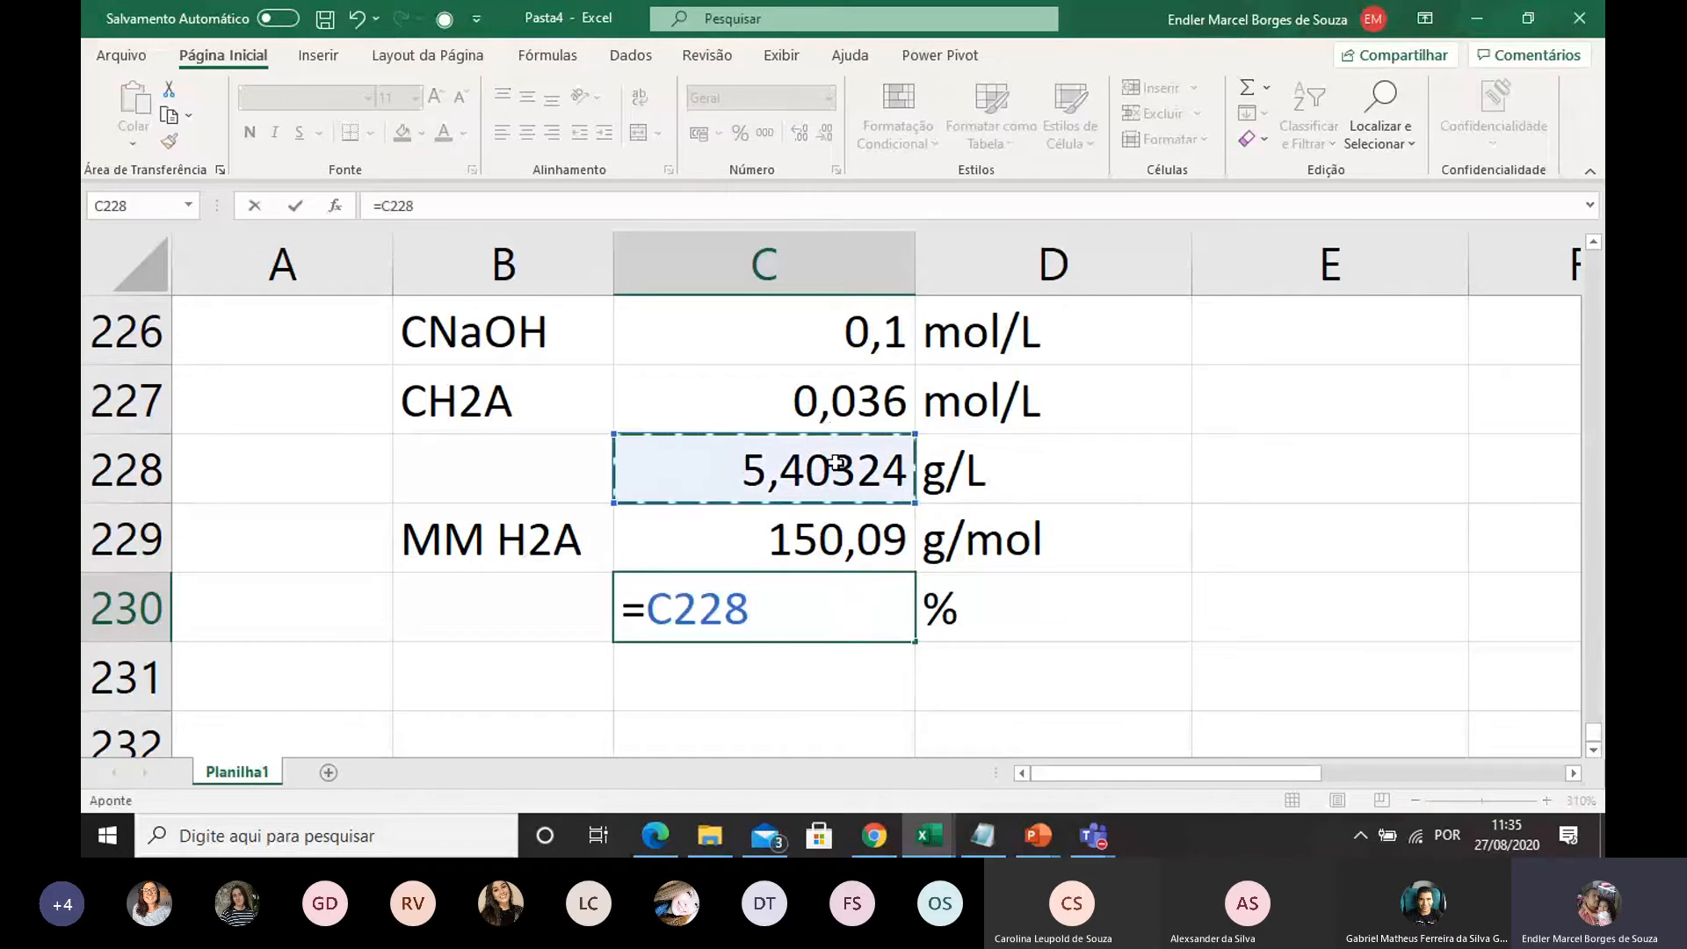
type("/10")
key("Return")
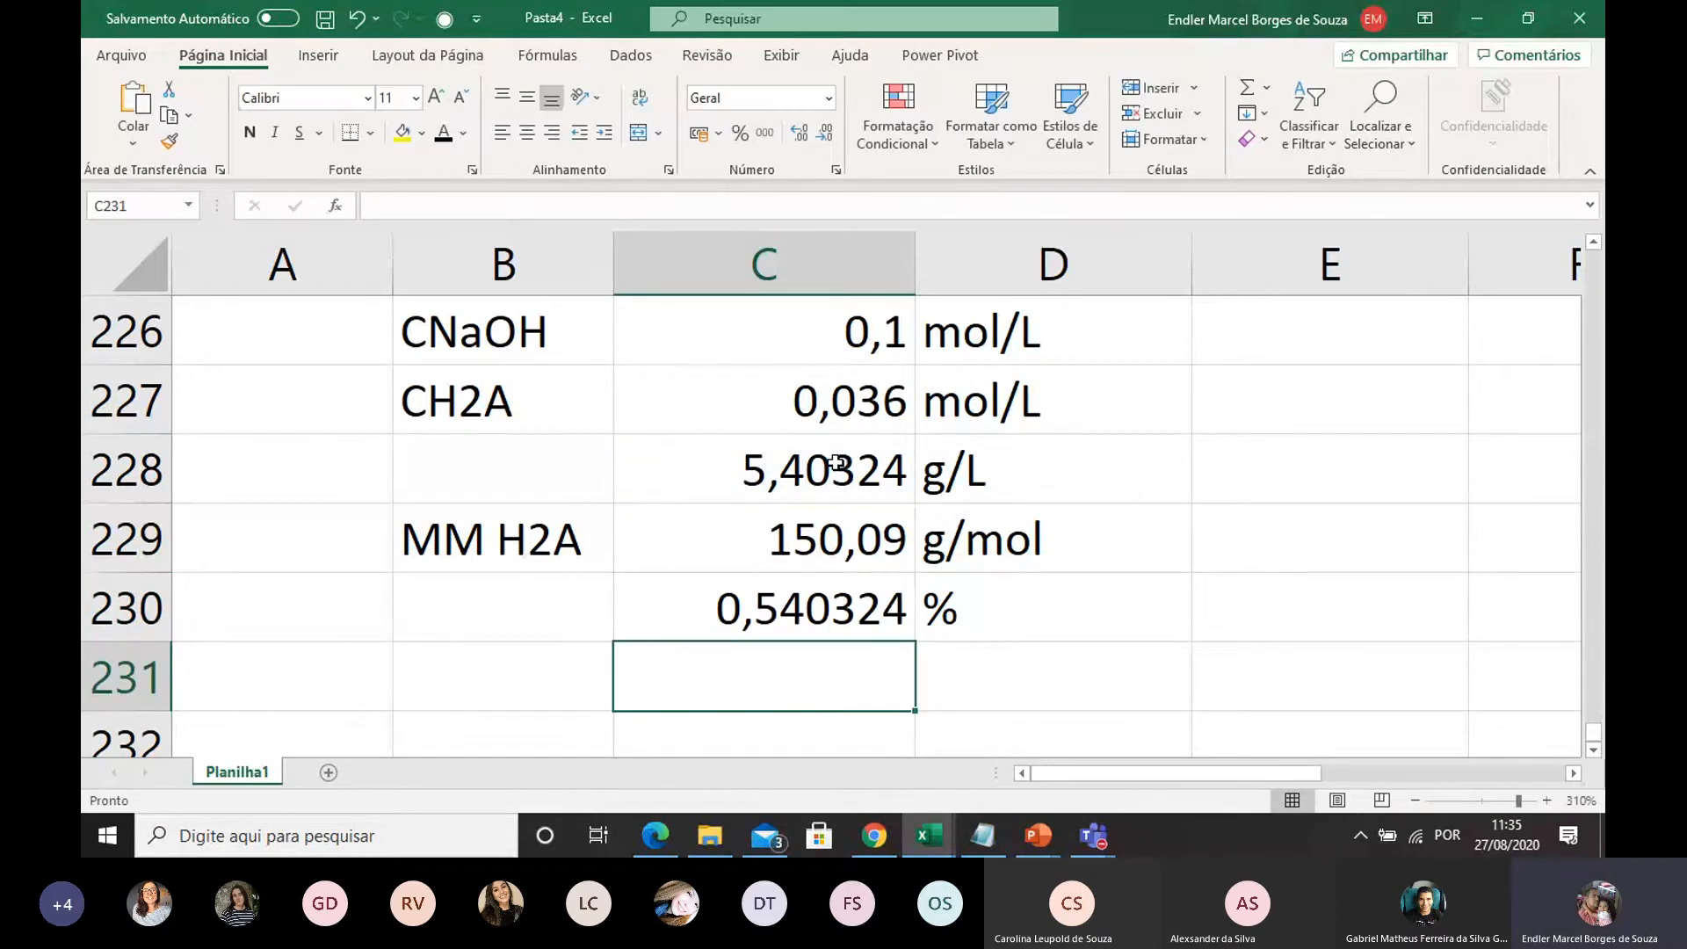
left_click(856, 627)
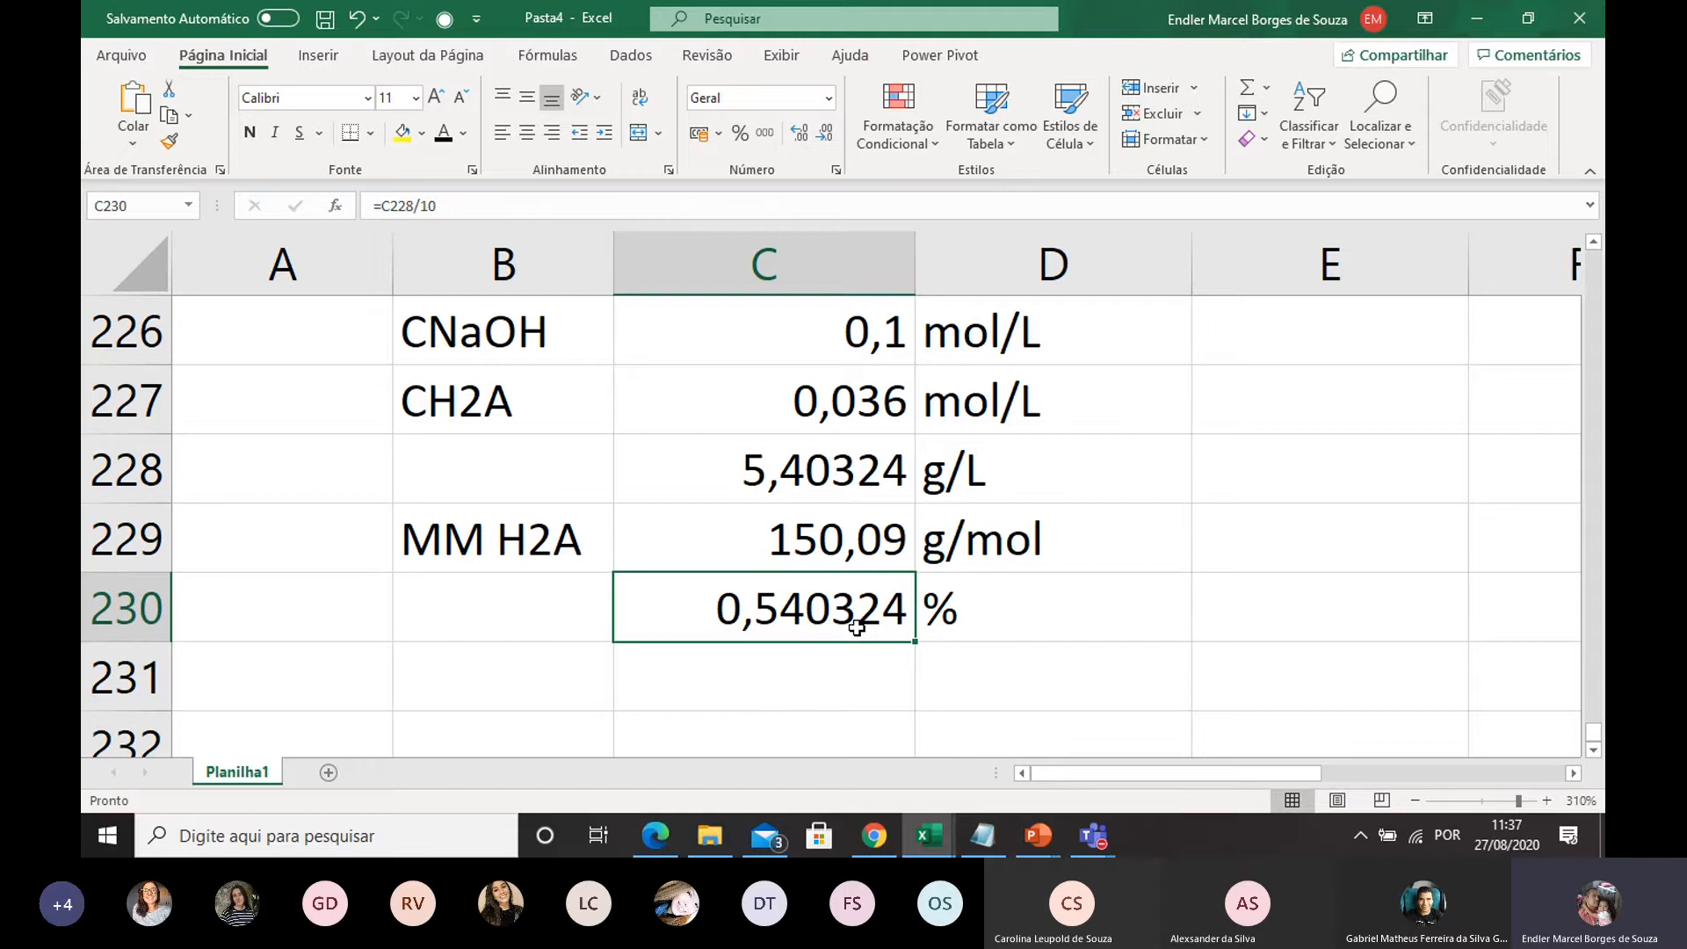
Switch to the 20 08 2020 presentation in PowerPoint
left_click(1037, 838)
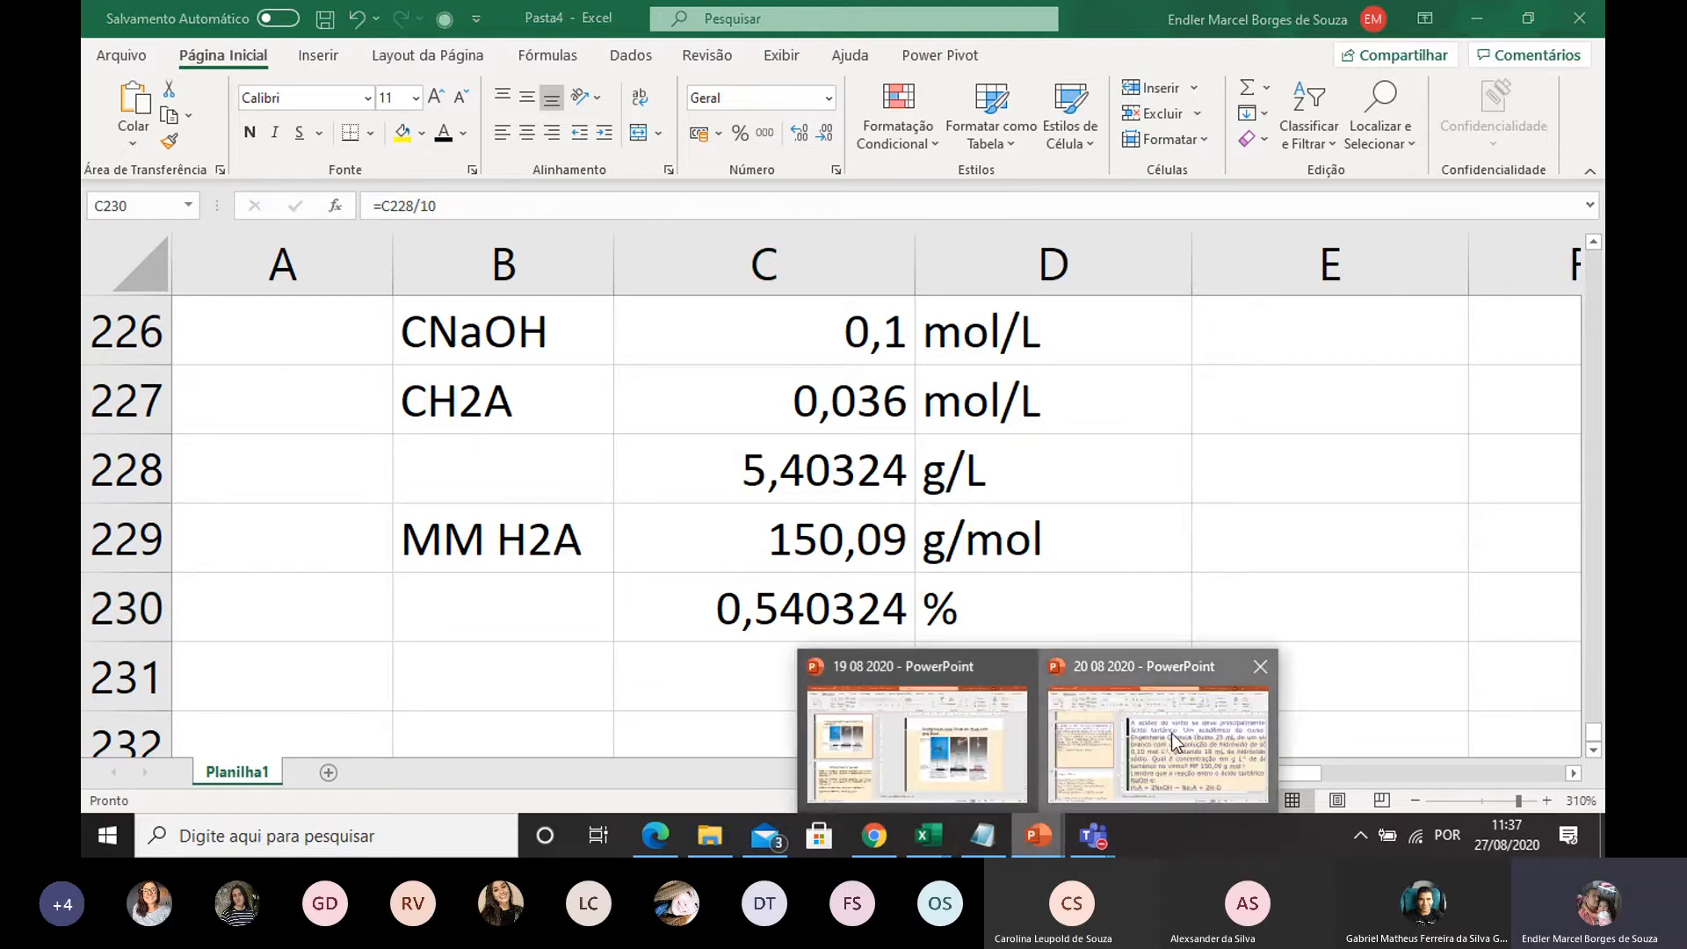
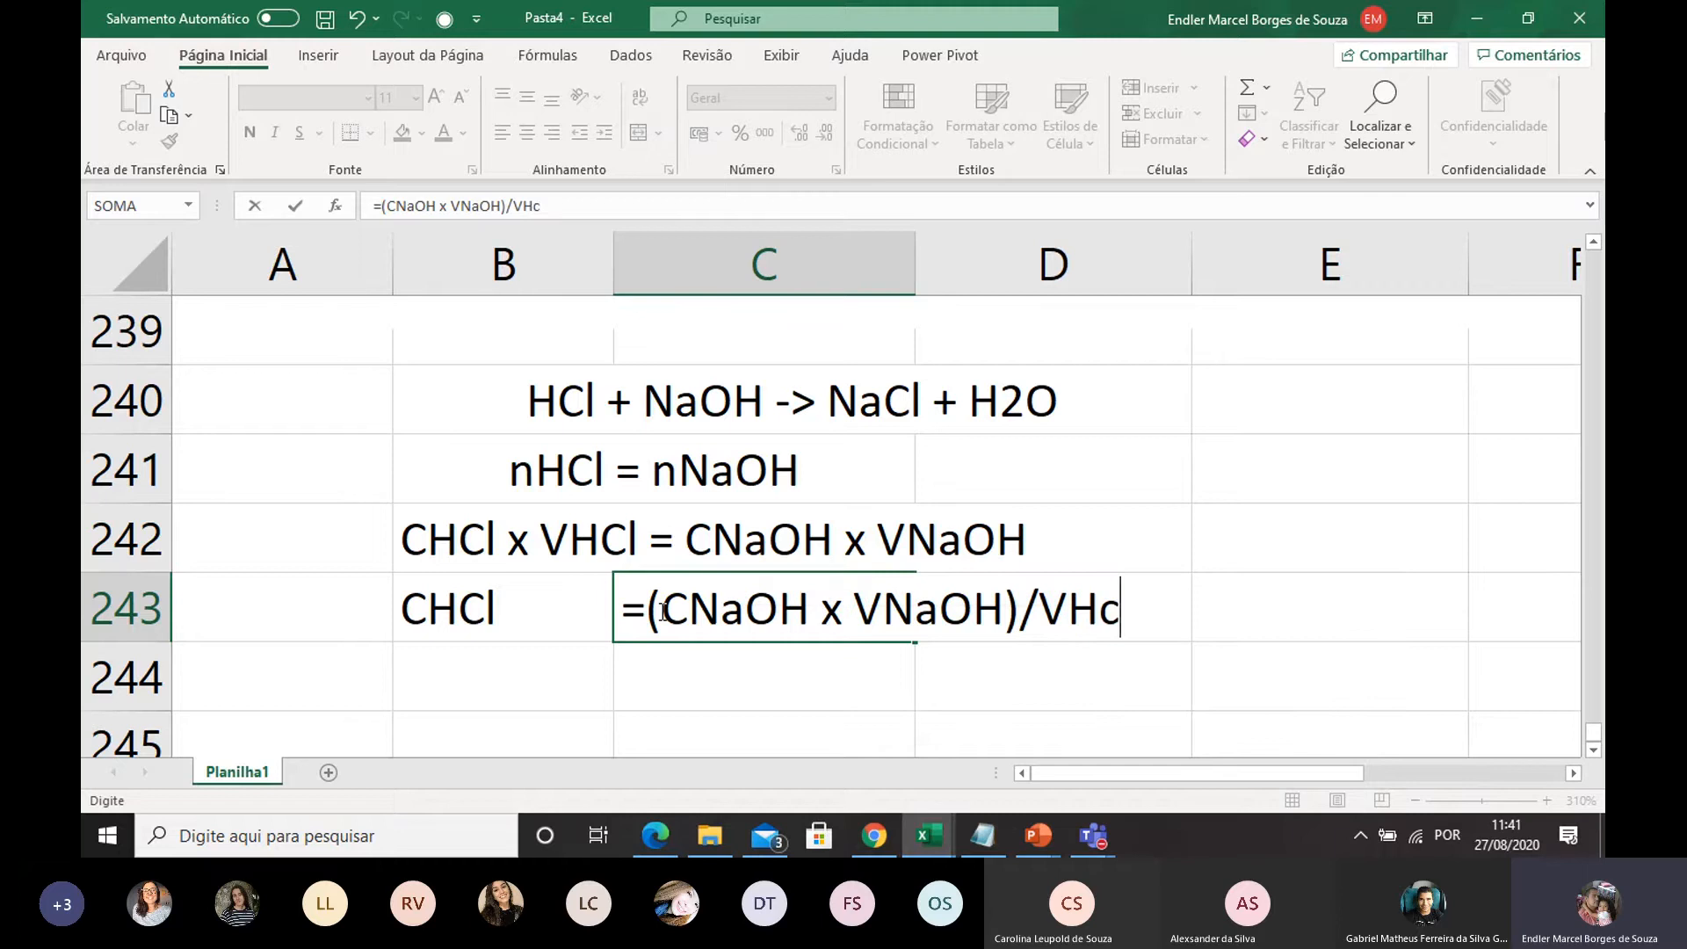
Complete the CHCl expression in C243 as plain text without the equals sign: (CNaOH x VNaOH)/VHCl
key("BackSpace")
type("Cl")
left_click(1139, 473)
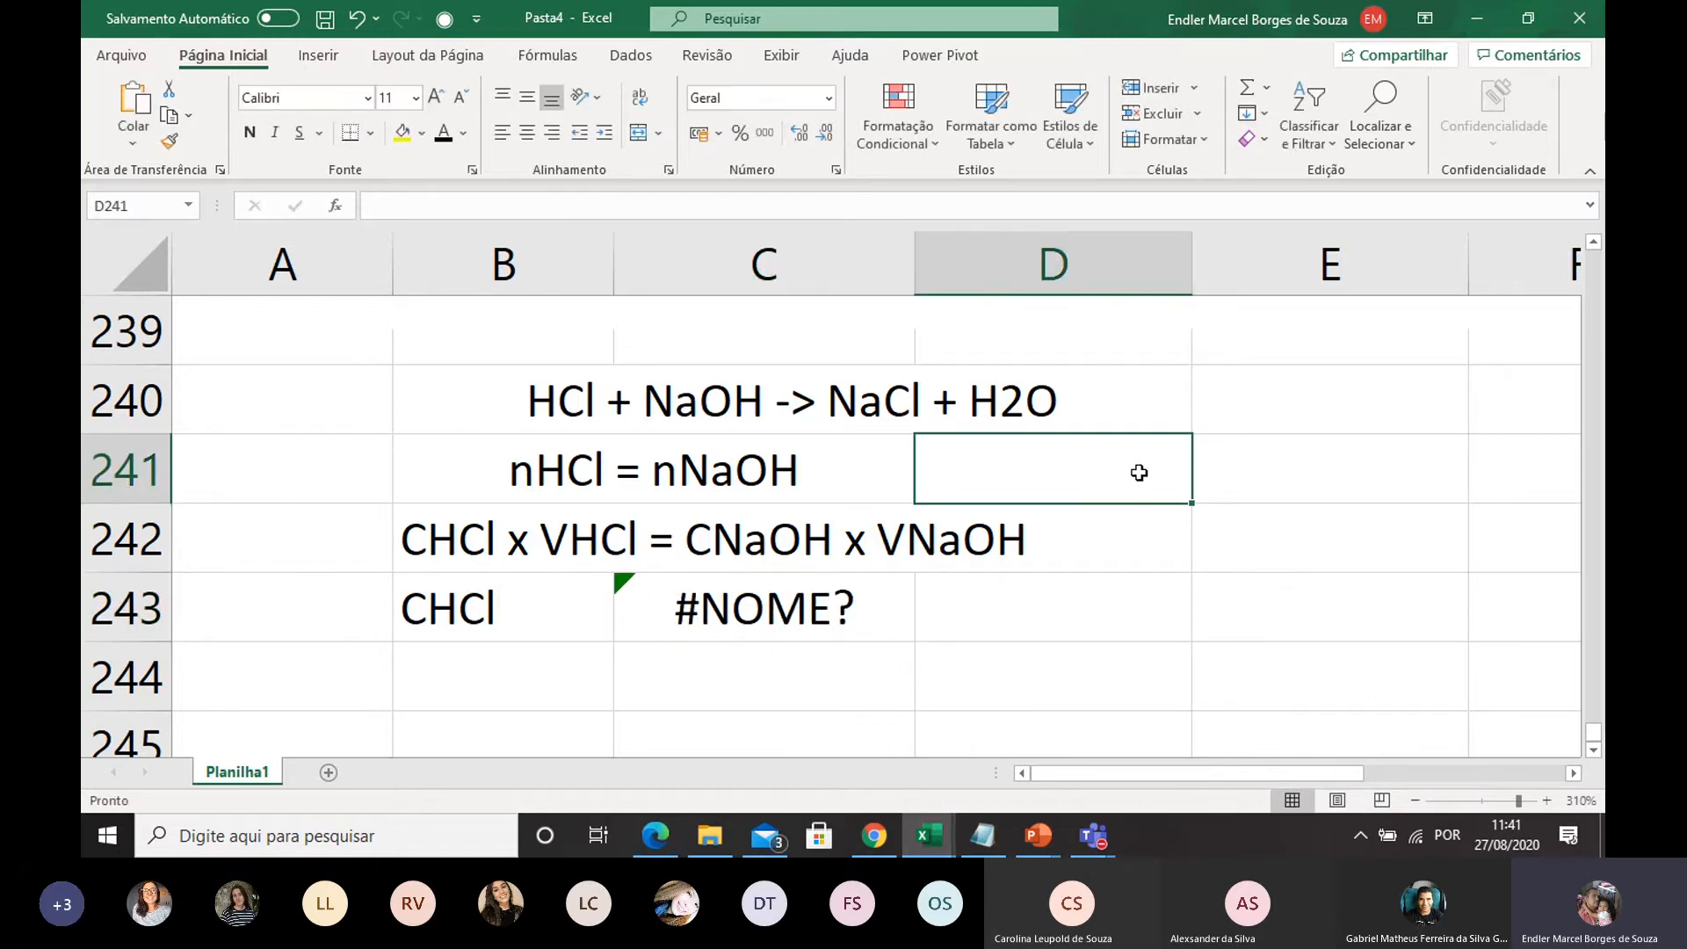
double_click(741, 608)
left_click_drag(648, 608, 603, 608)
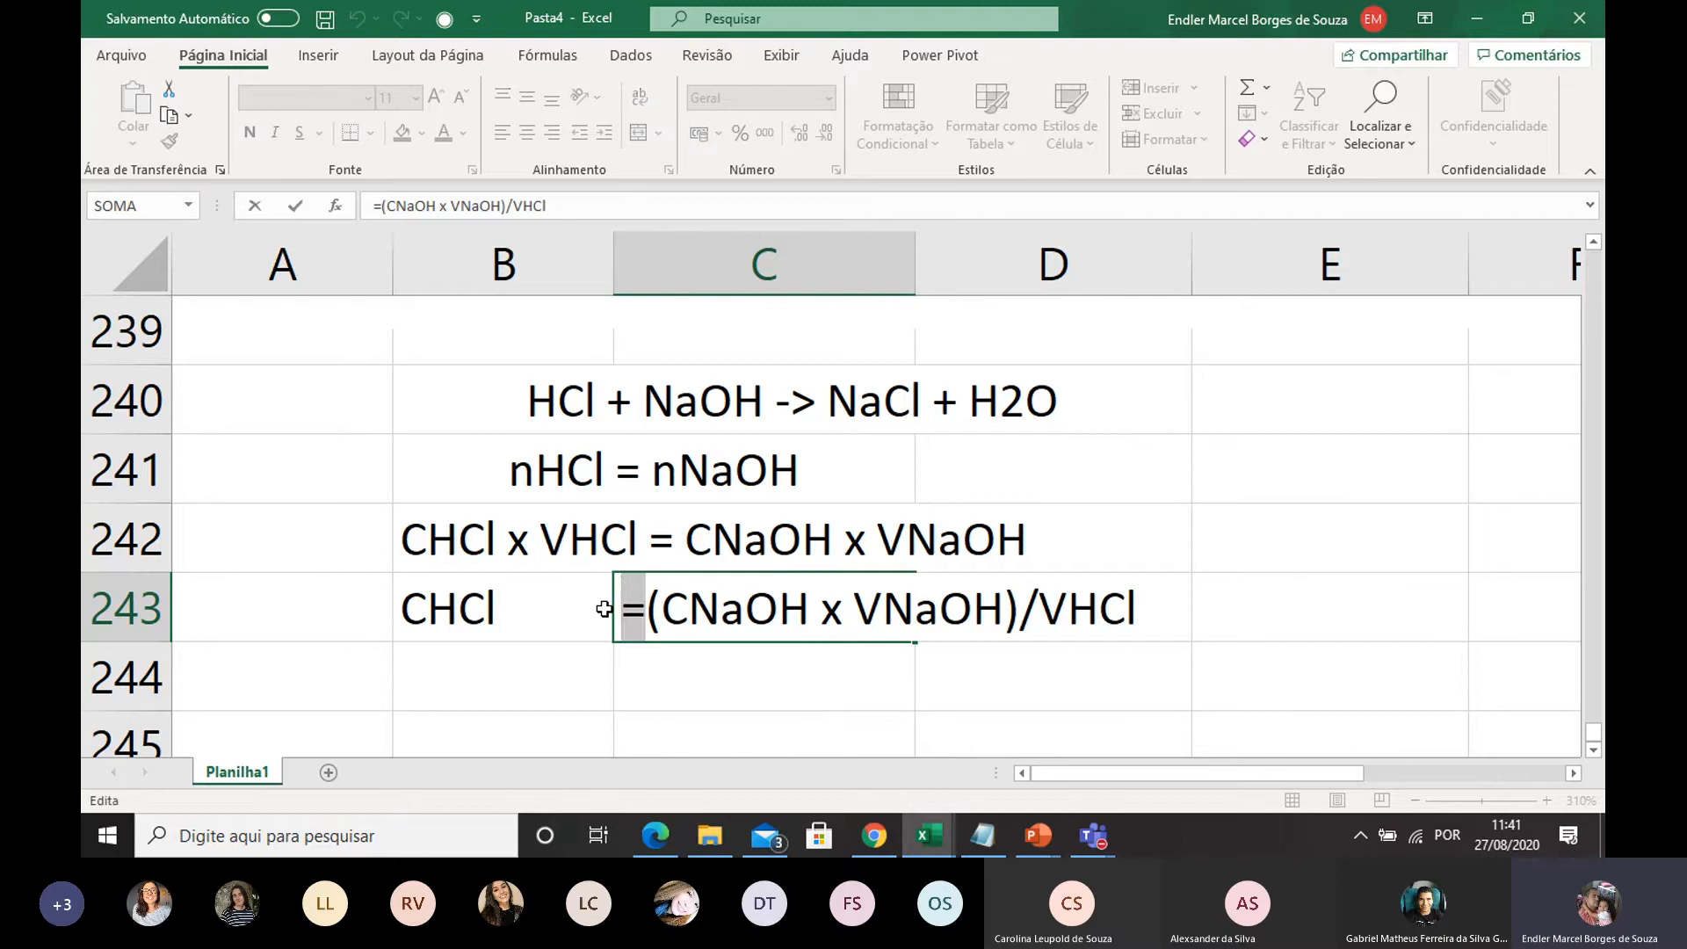
key("BackSpace")
key("Return")
Add the HCl volume from the problem statement in row 244: label VHCl, value 10, unit mL
scroll(681, 546, "up", 3)
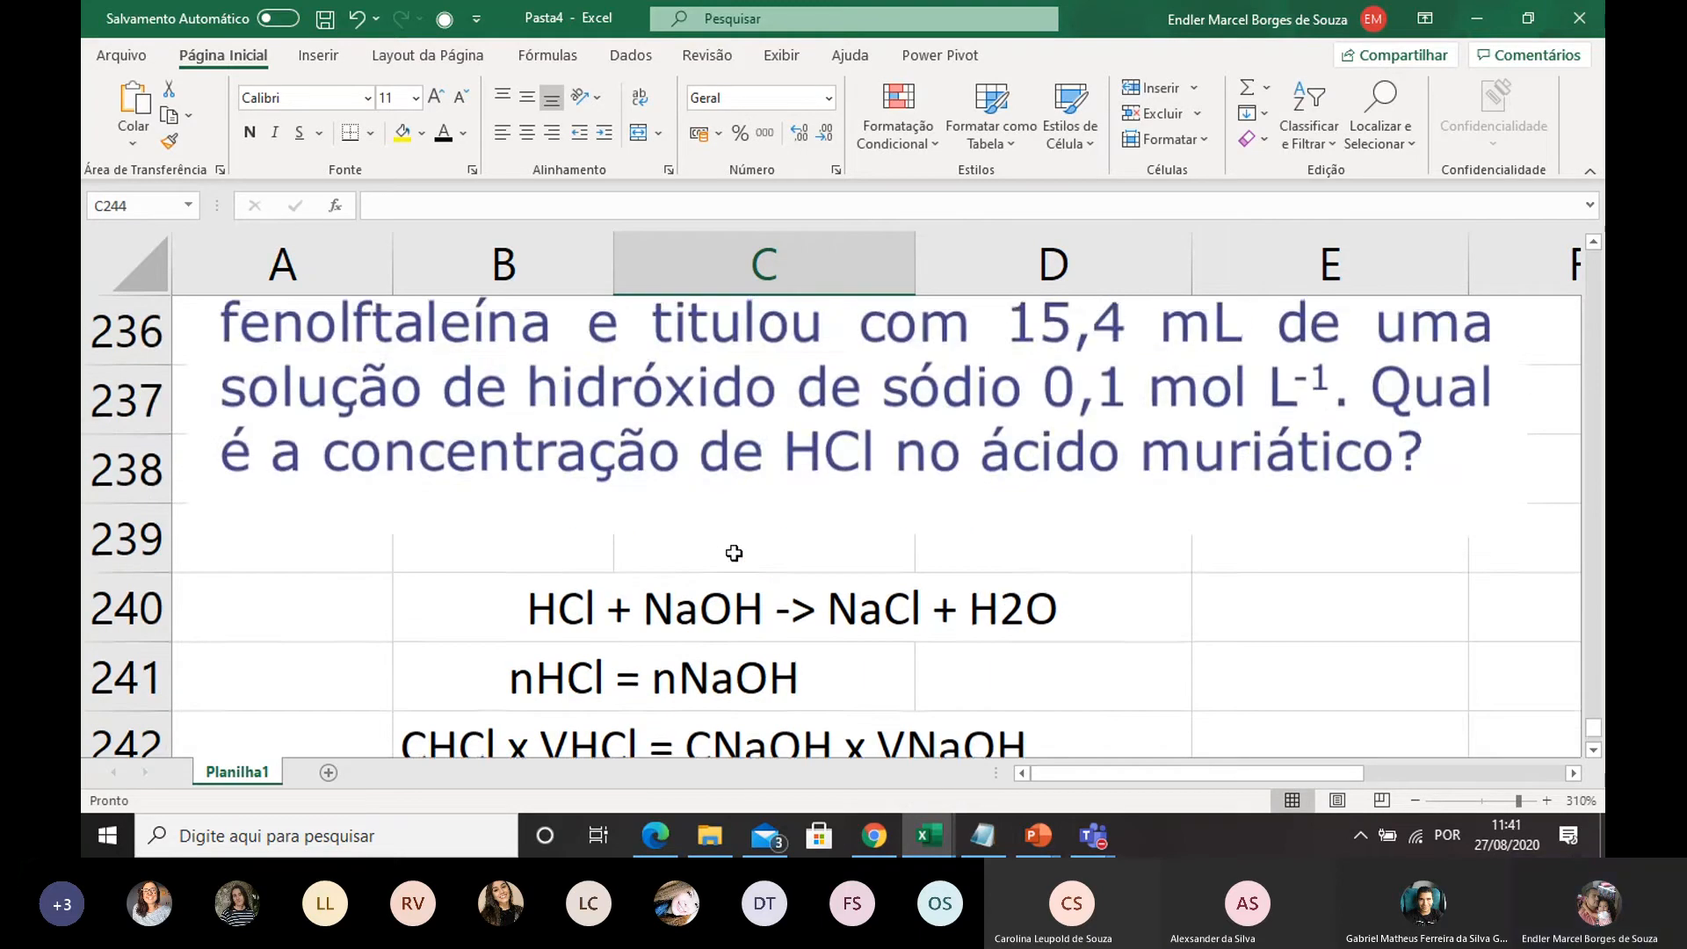
scroll(694, 505, "down", 1)
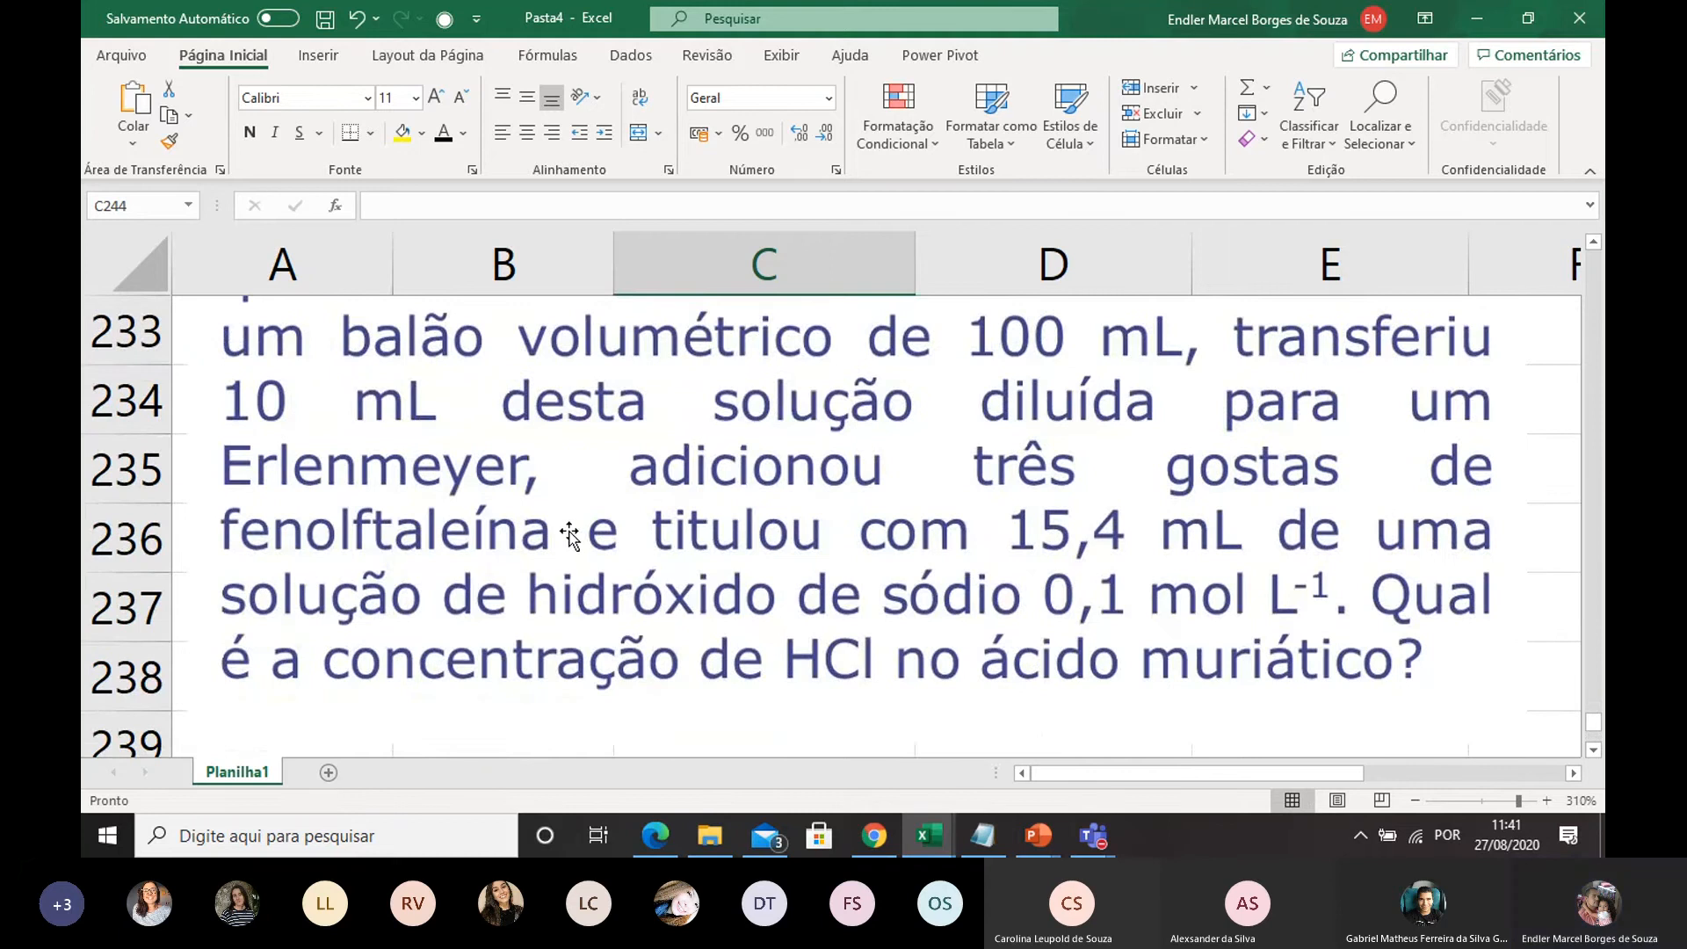
scroll(571, 536, "down", 3)
left_click(499, 478)
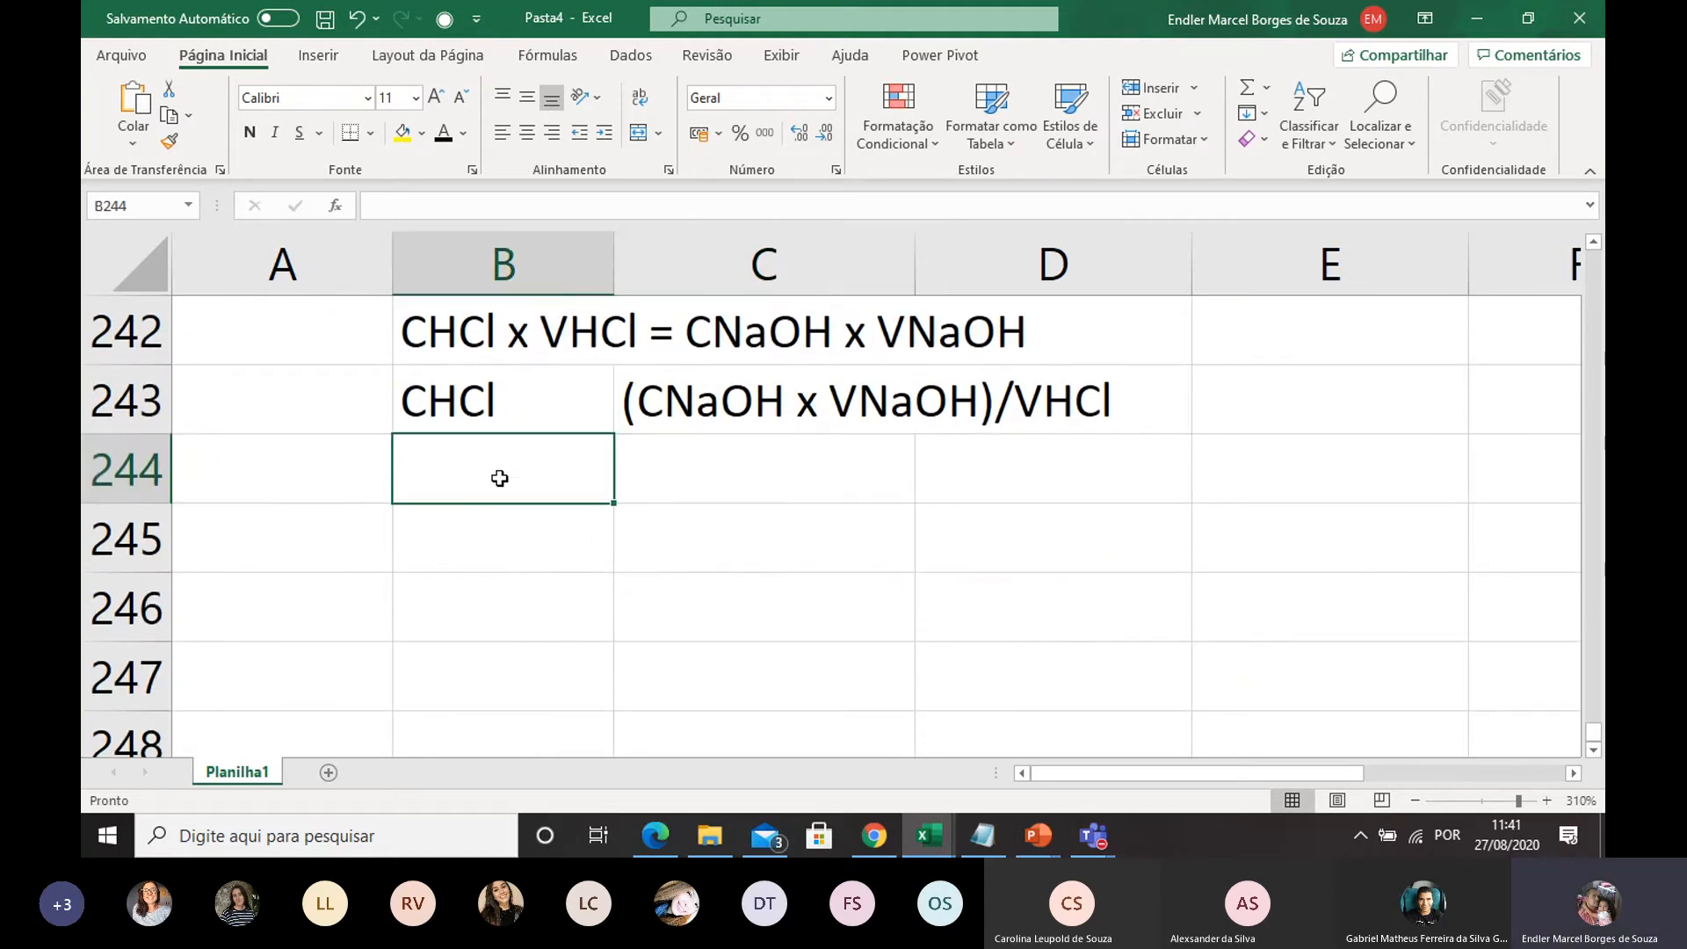
type("VHC")
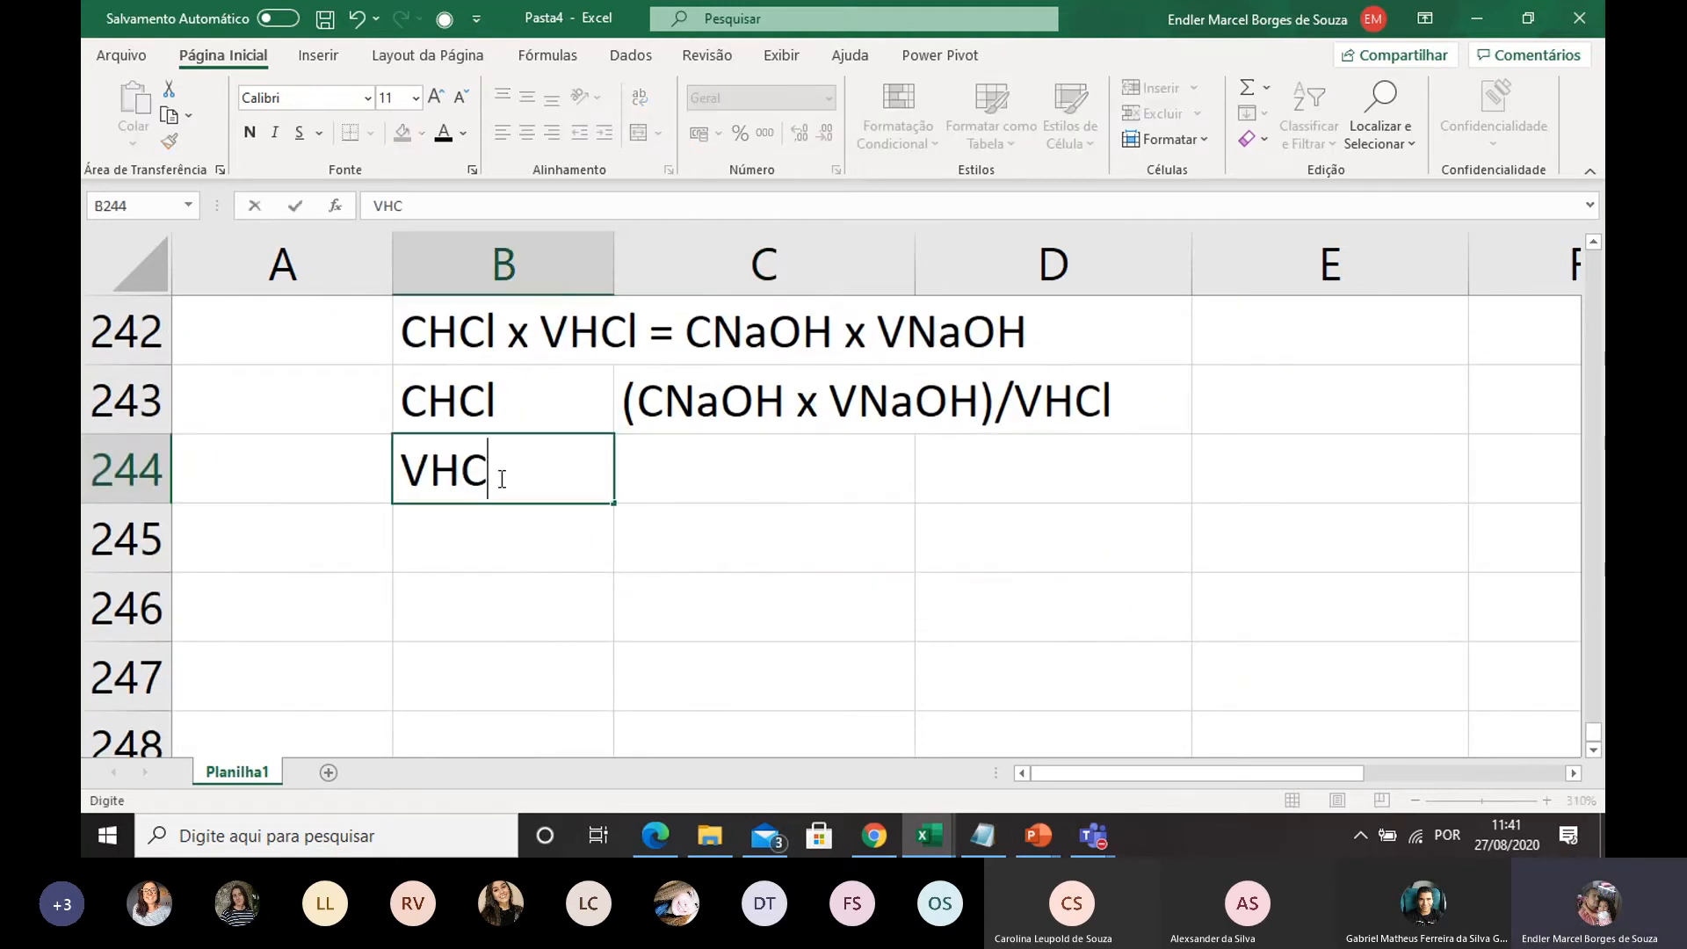
type("l")
double_click(647, 481)
type("10 m")
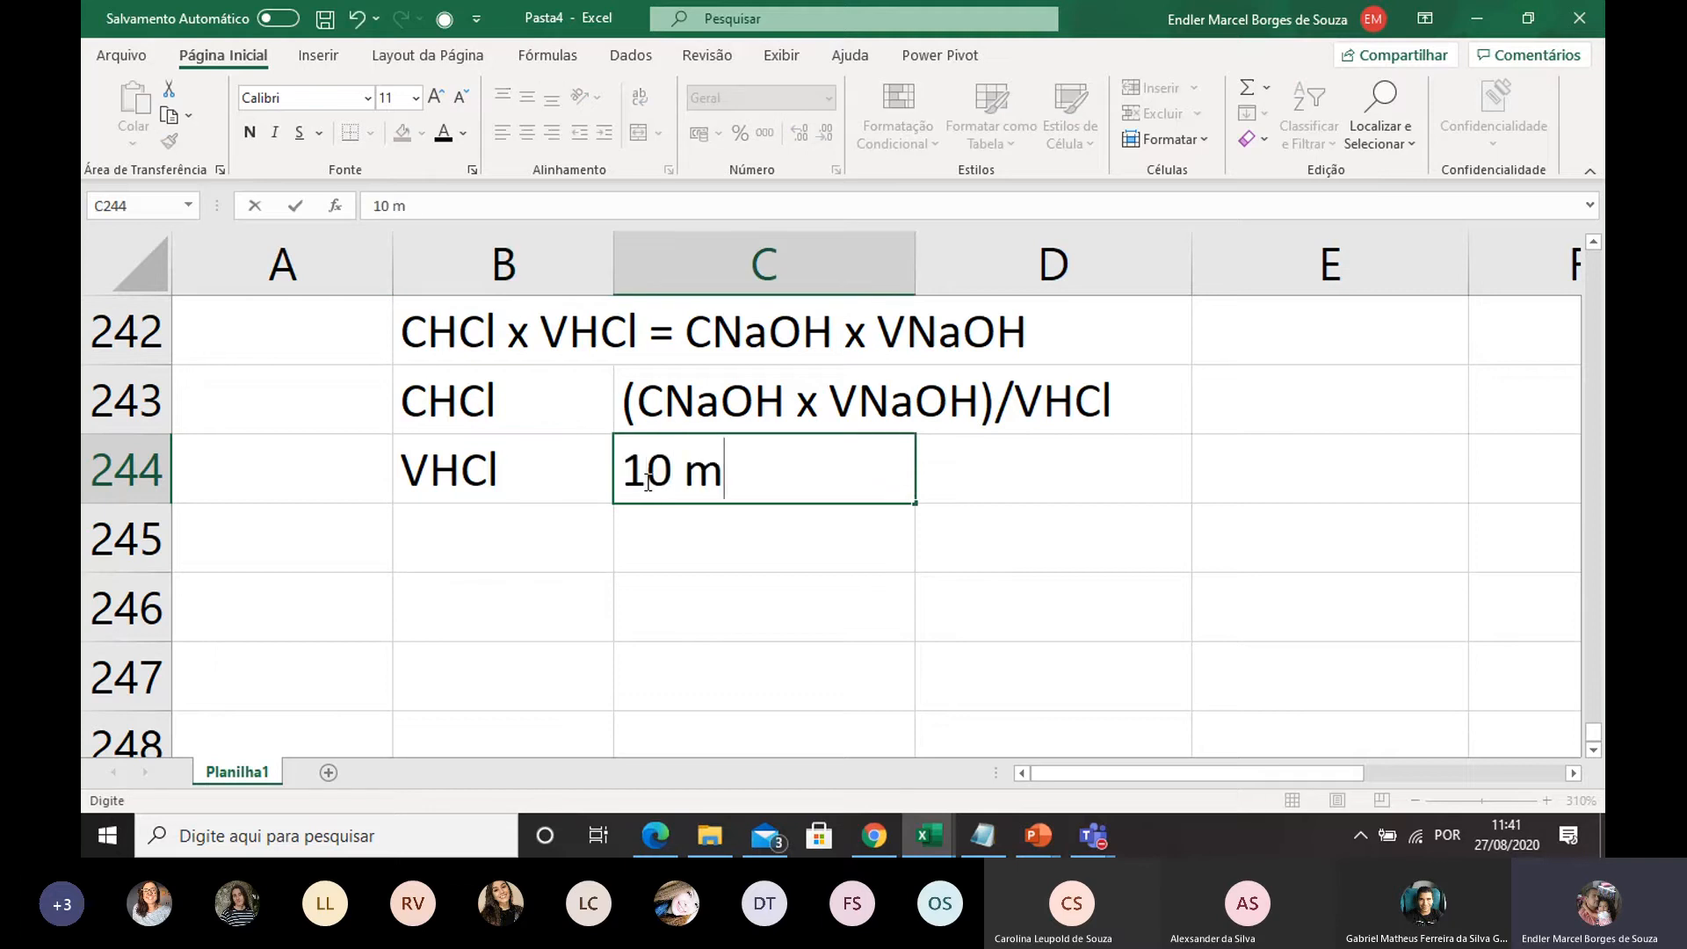
key("BackSpace")
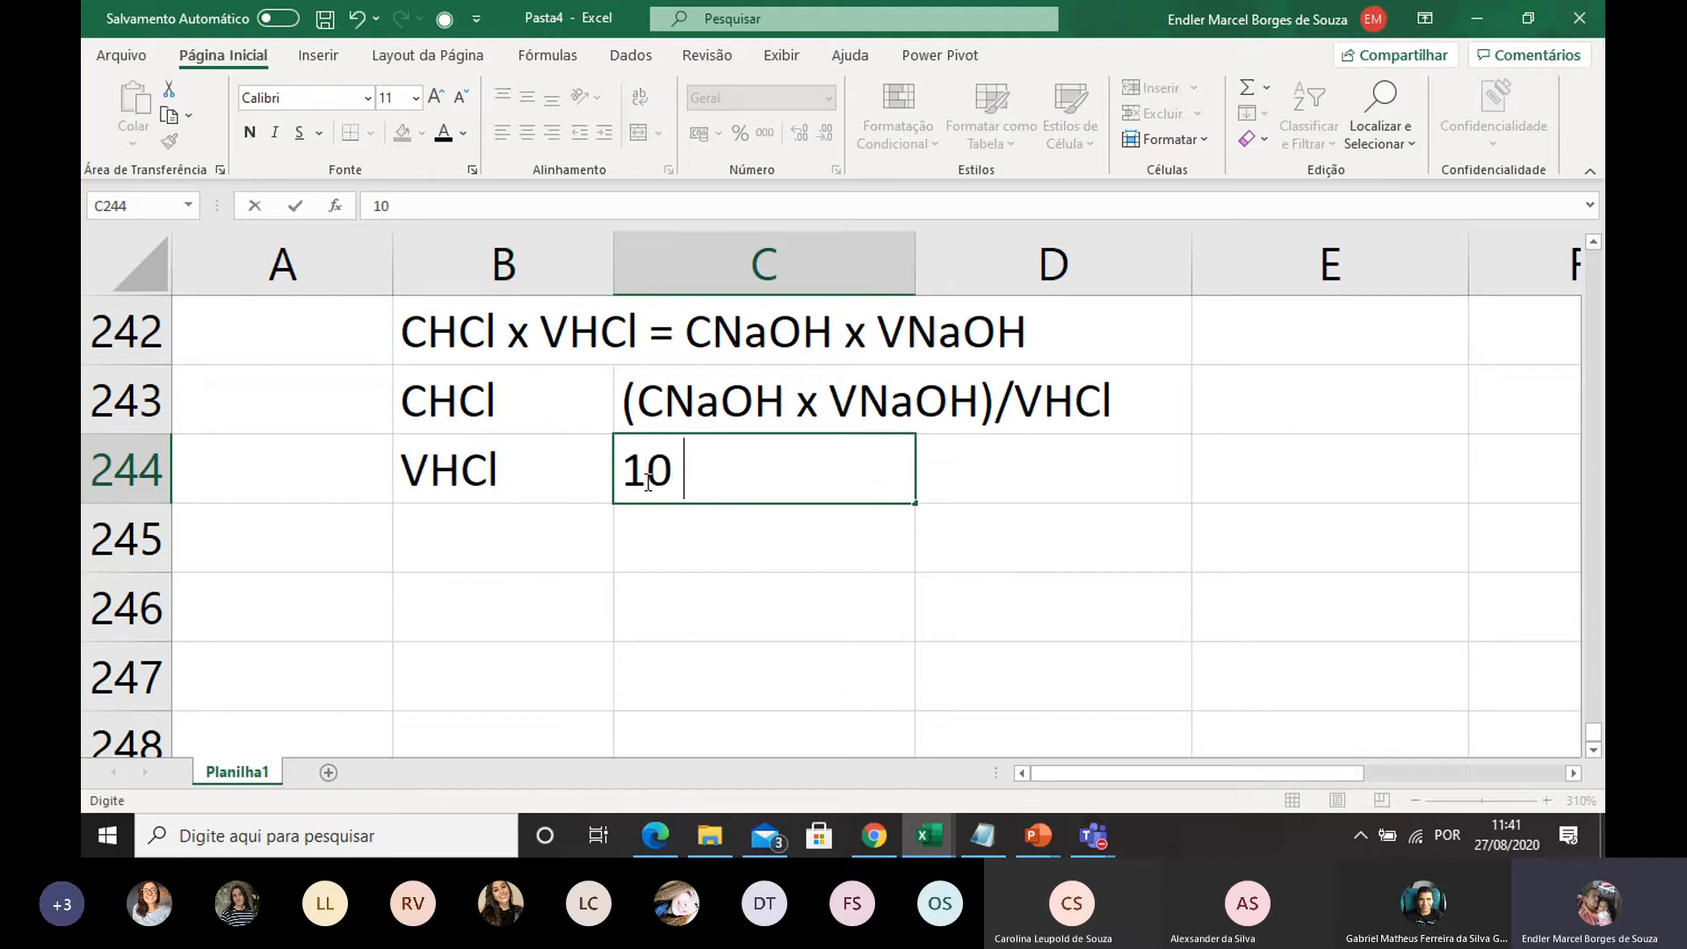
left_click(955, 470)
type("mL")
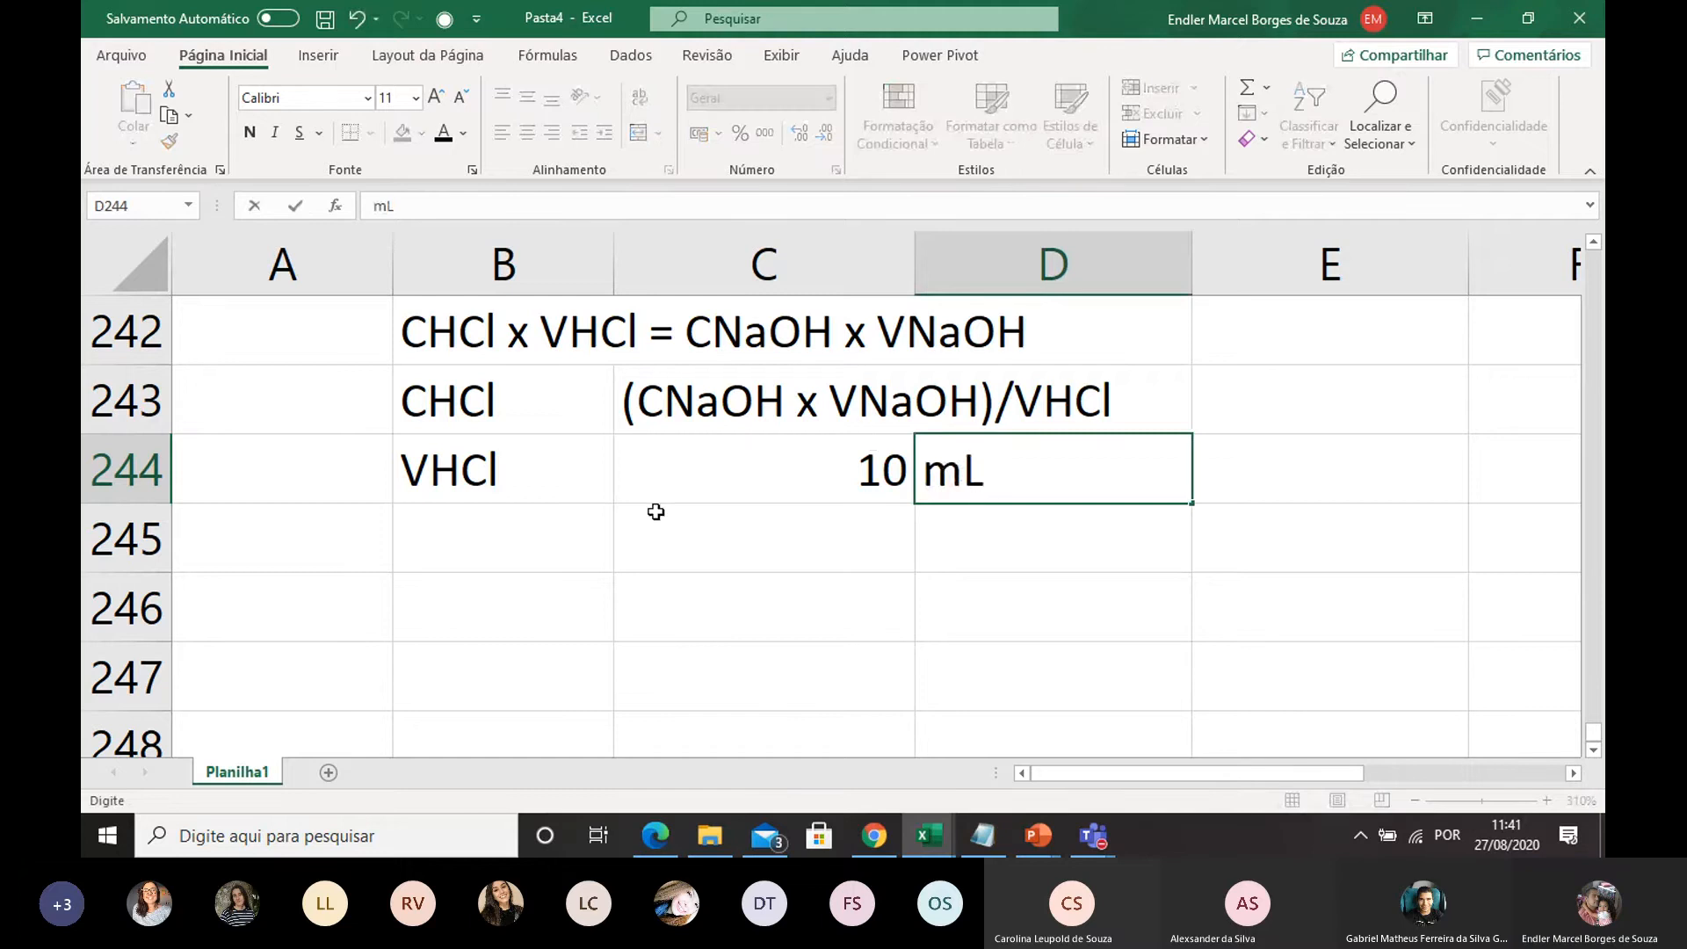
Add the NaOH concentration in row 245: label CNaOH, value 0,1, unit mol/L
left_click(467, 543)
type("C")
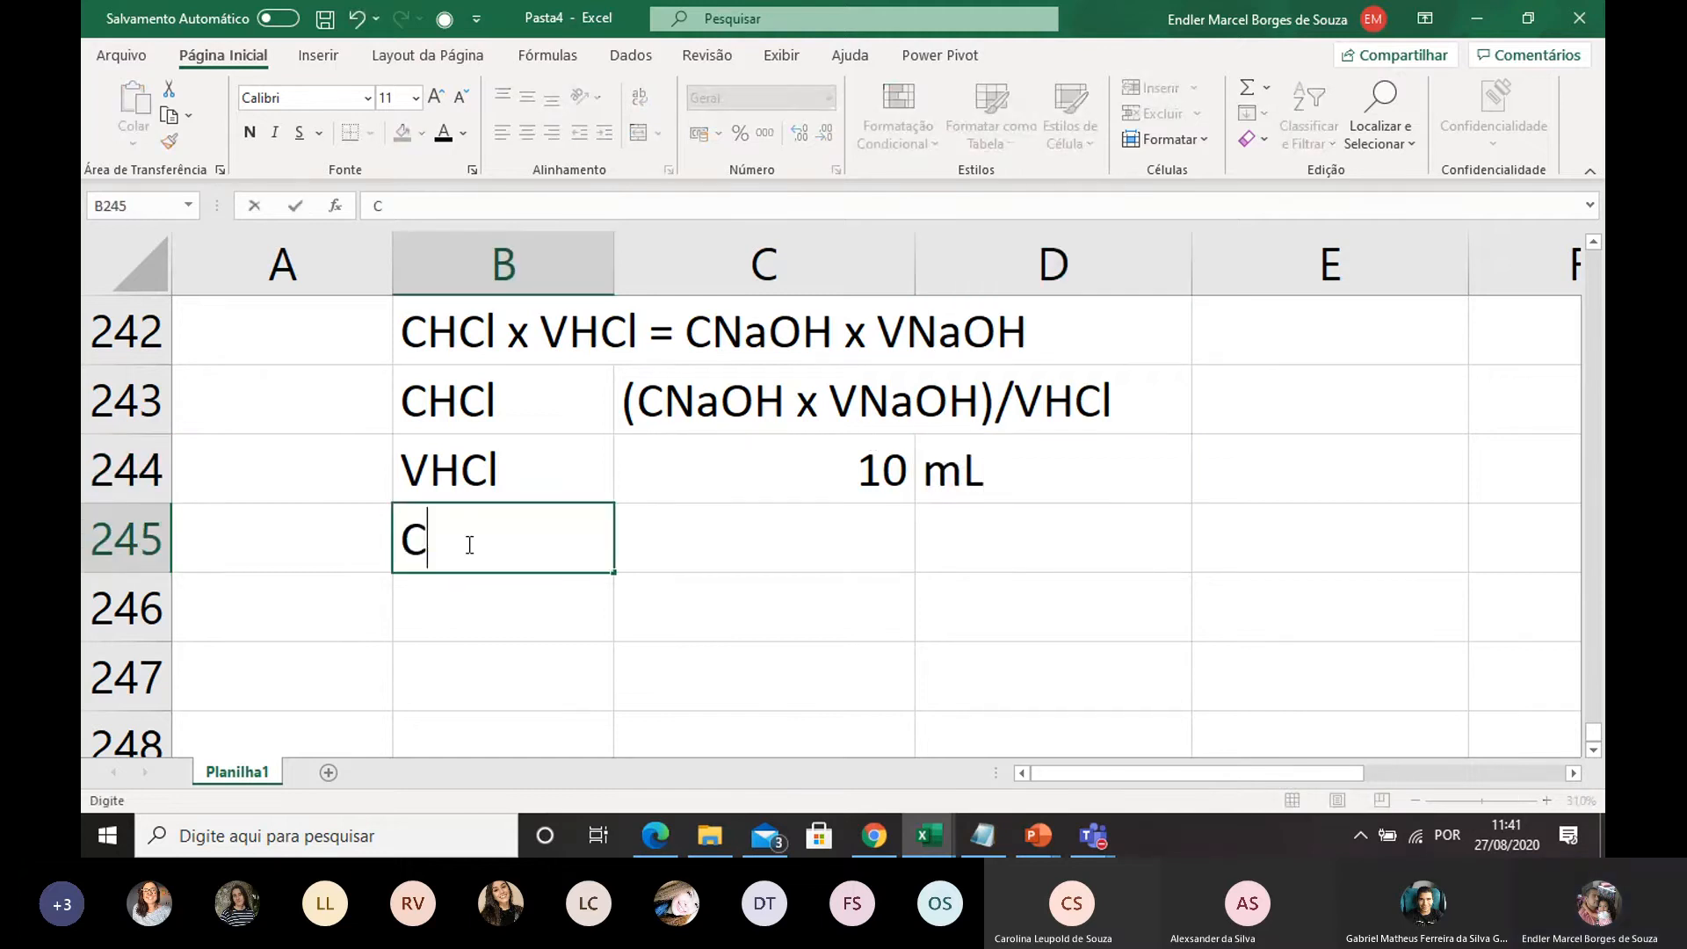
type("NaOH")
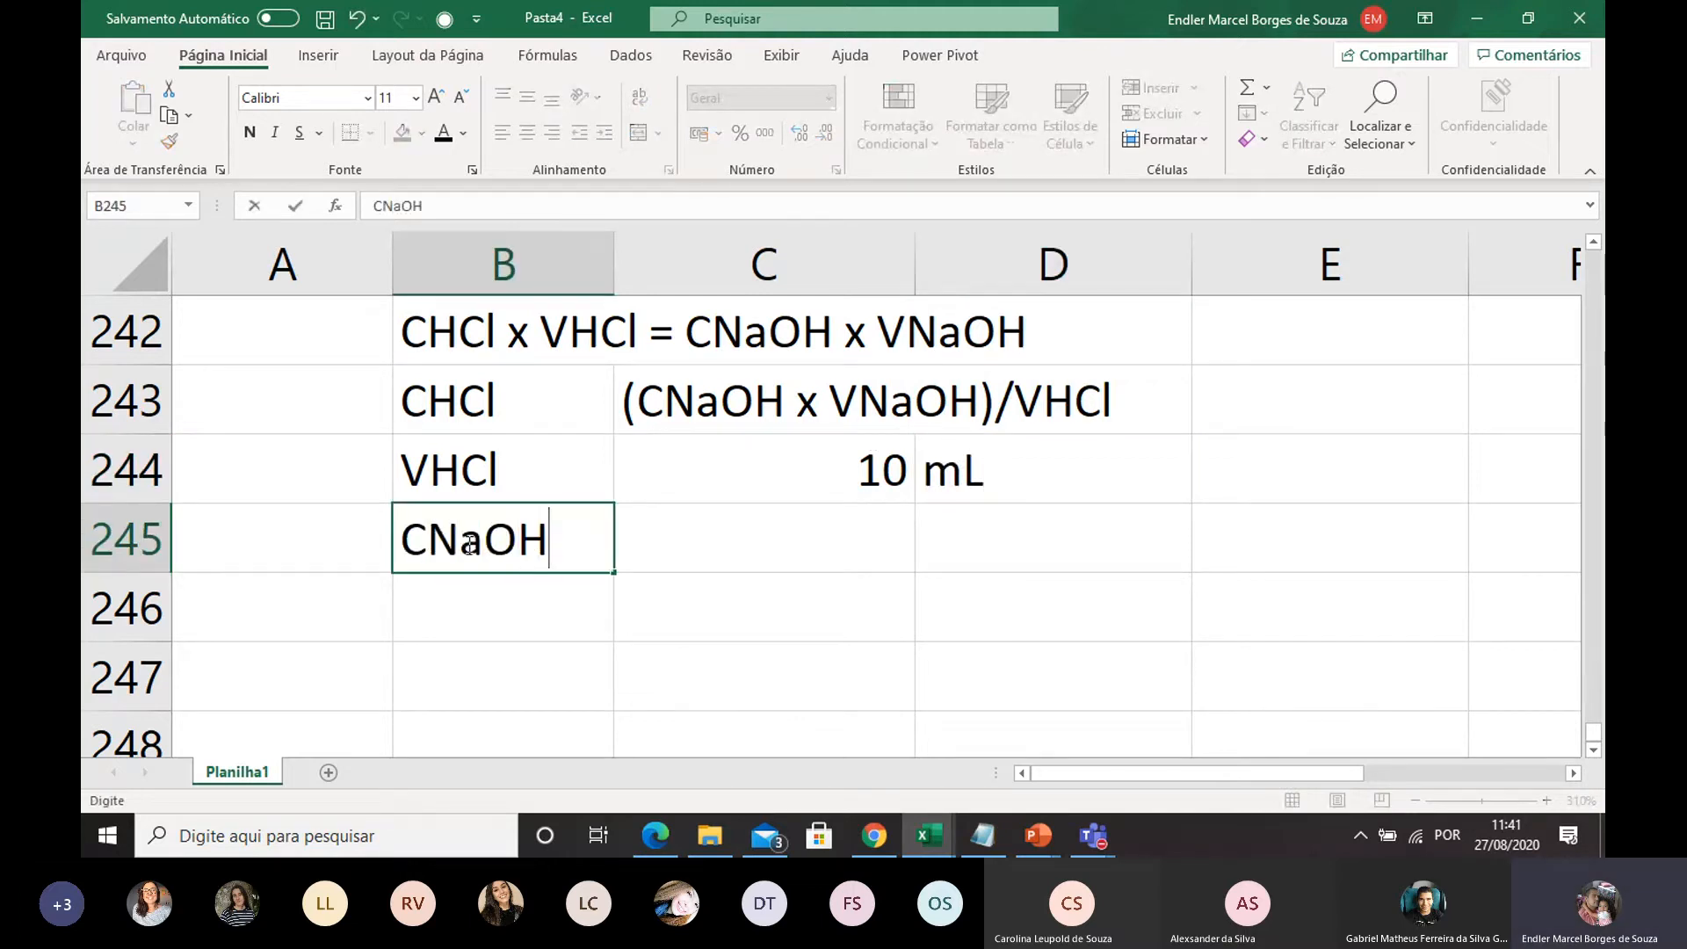
left_click(761, 538)
type("0,1")
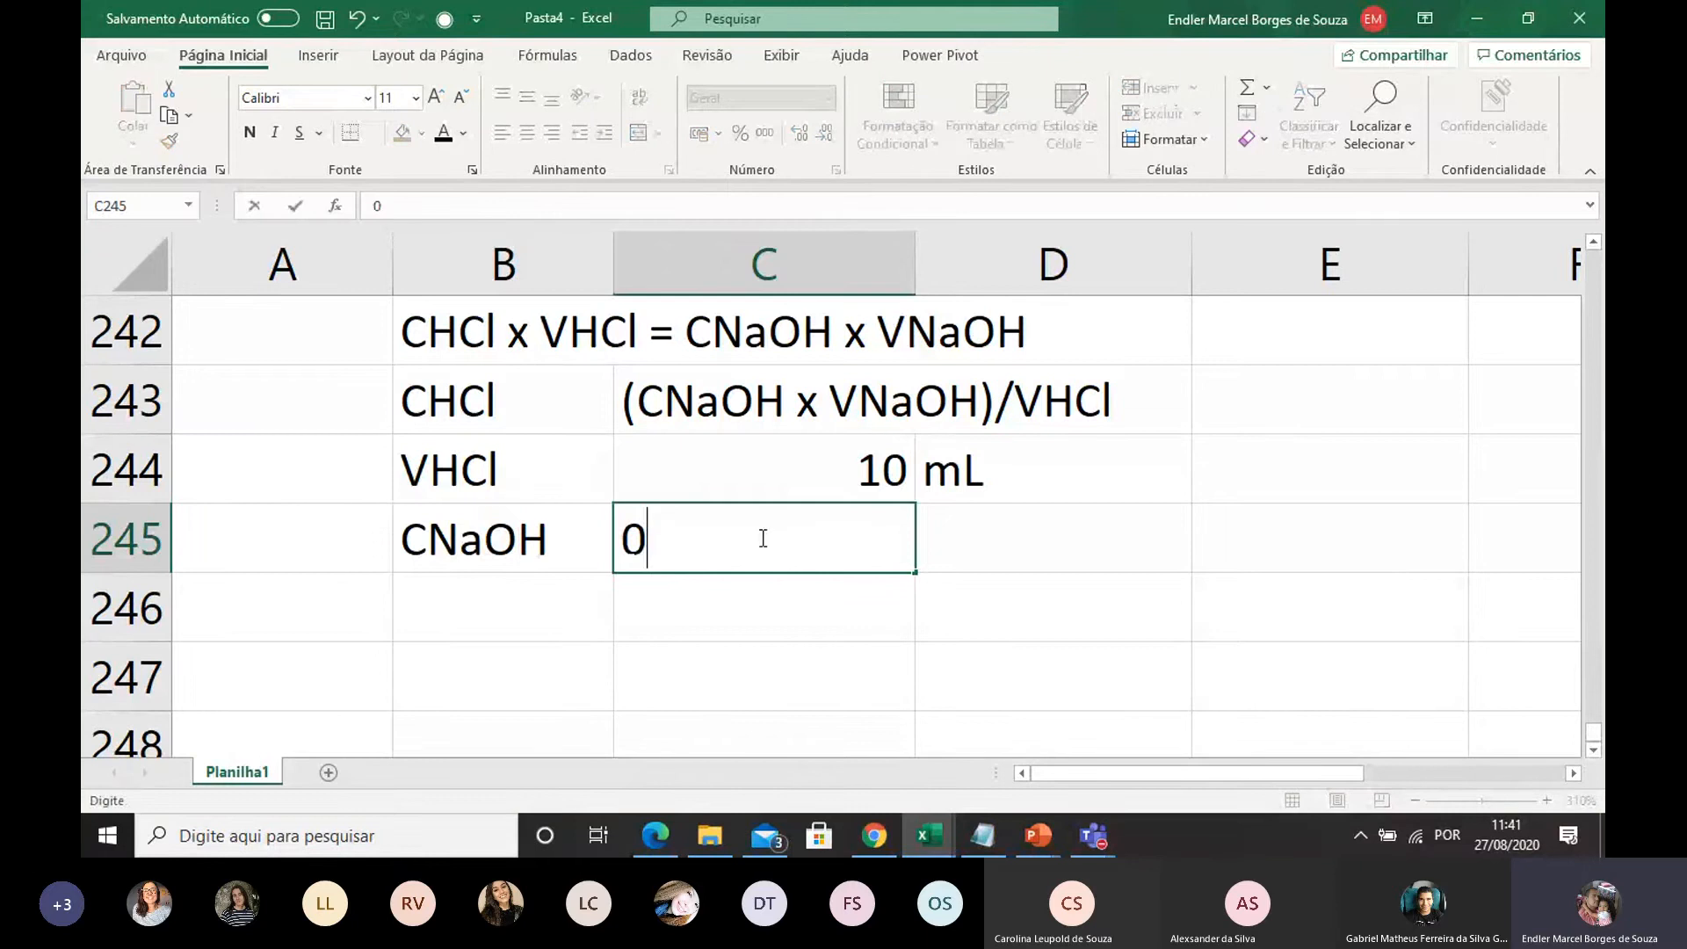
left_click(962, 557)
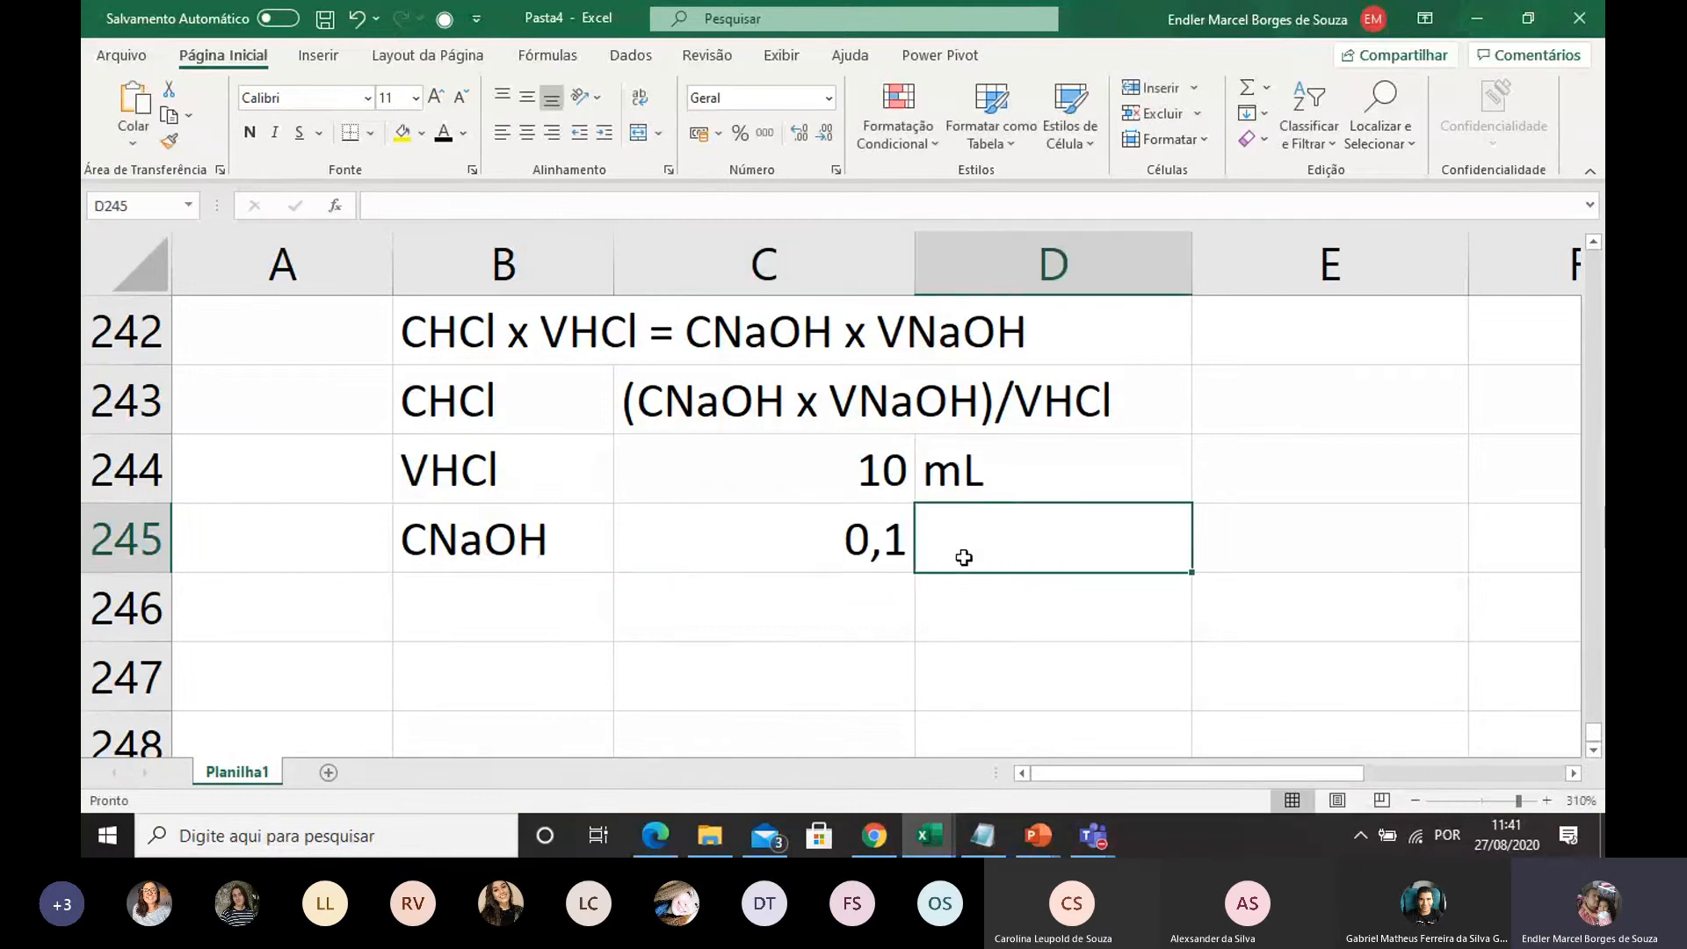
type("mol/L")
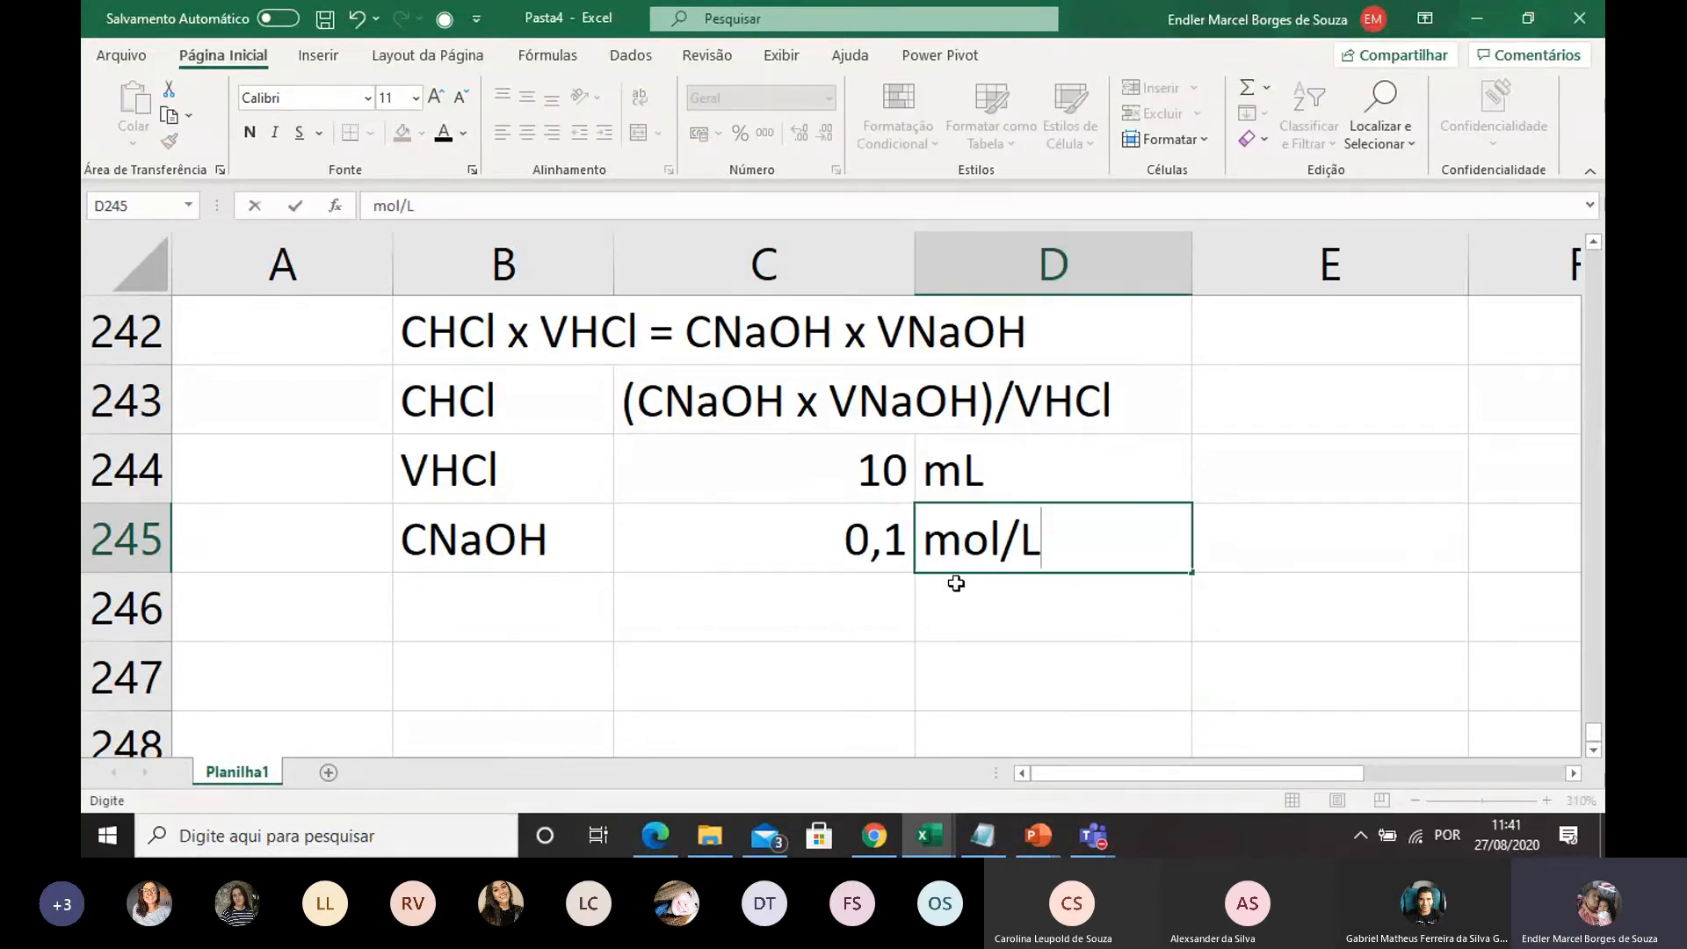
Label cell B246 as VNaOH for the volume of sodium hydroxide used in the titration
scroll(780, 365, "up", 3)
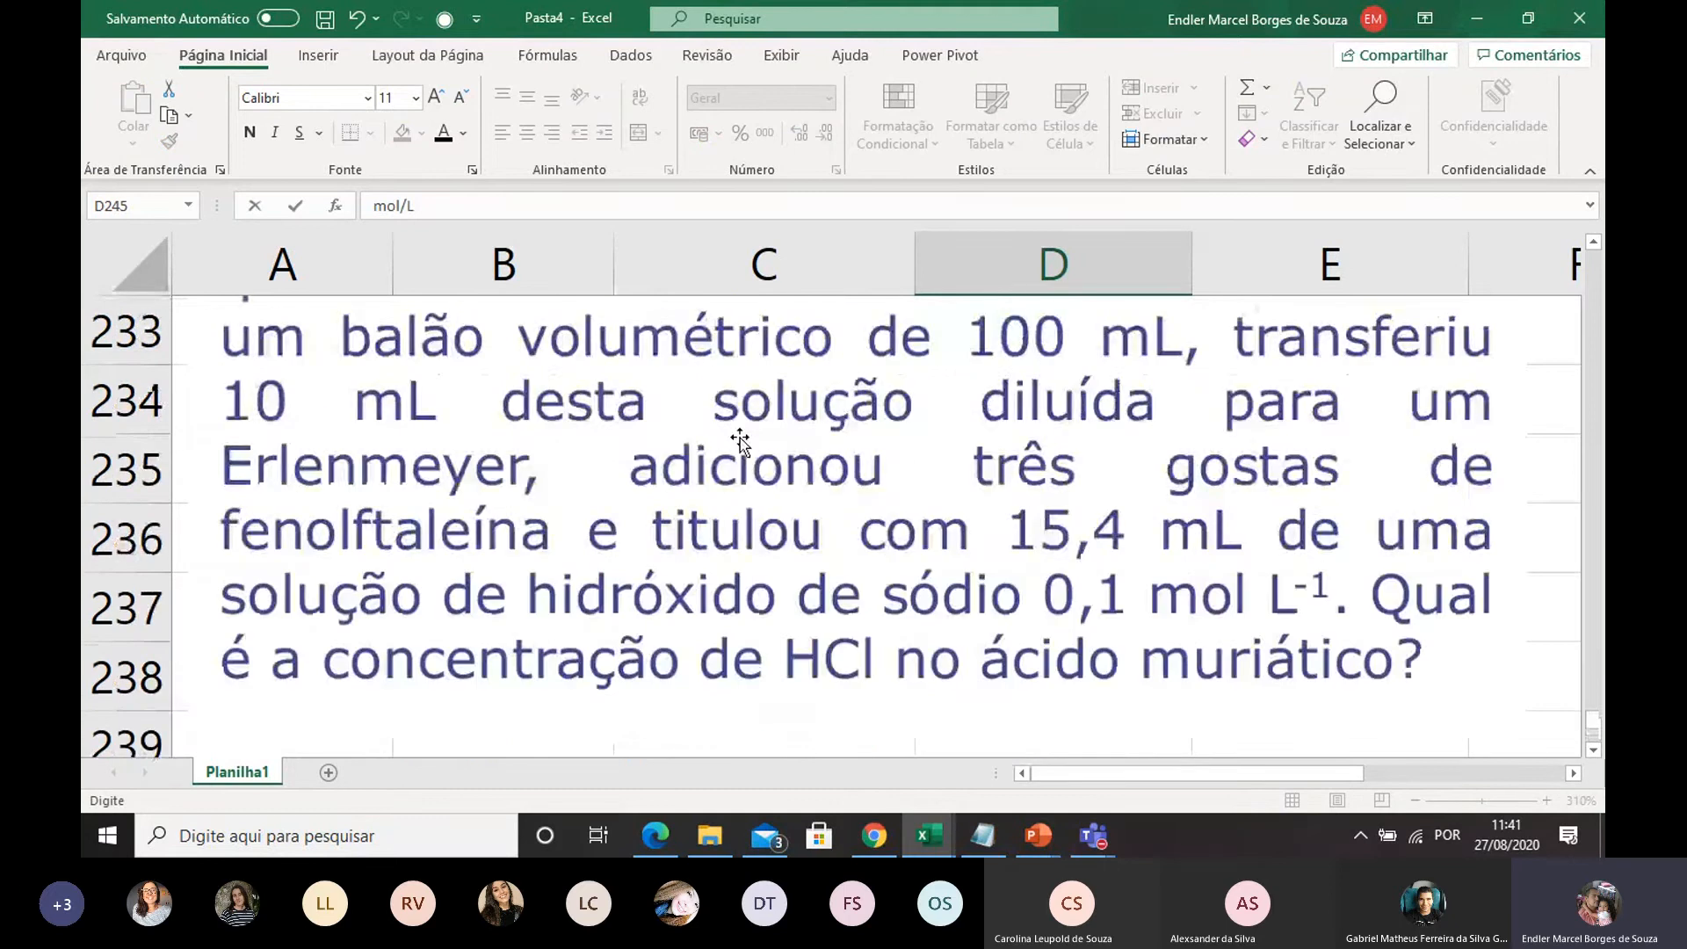
scroll(690, 466, "down", 3)
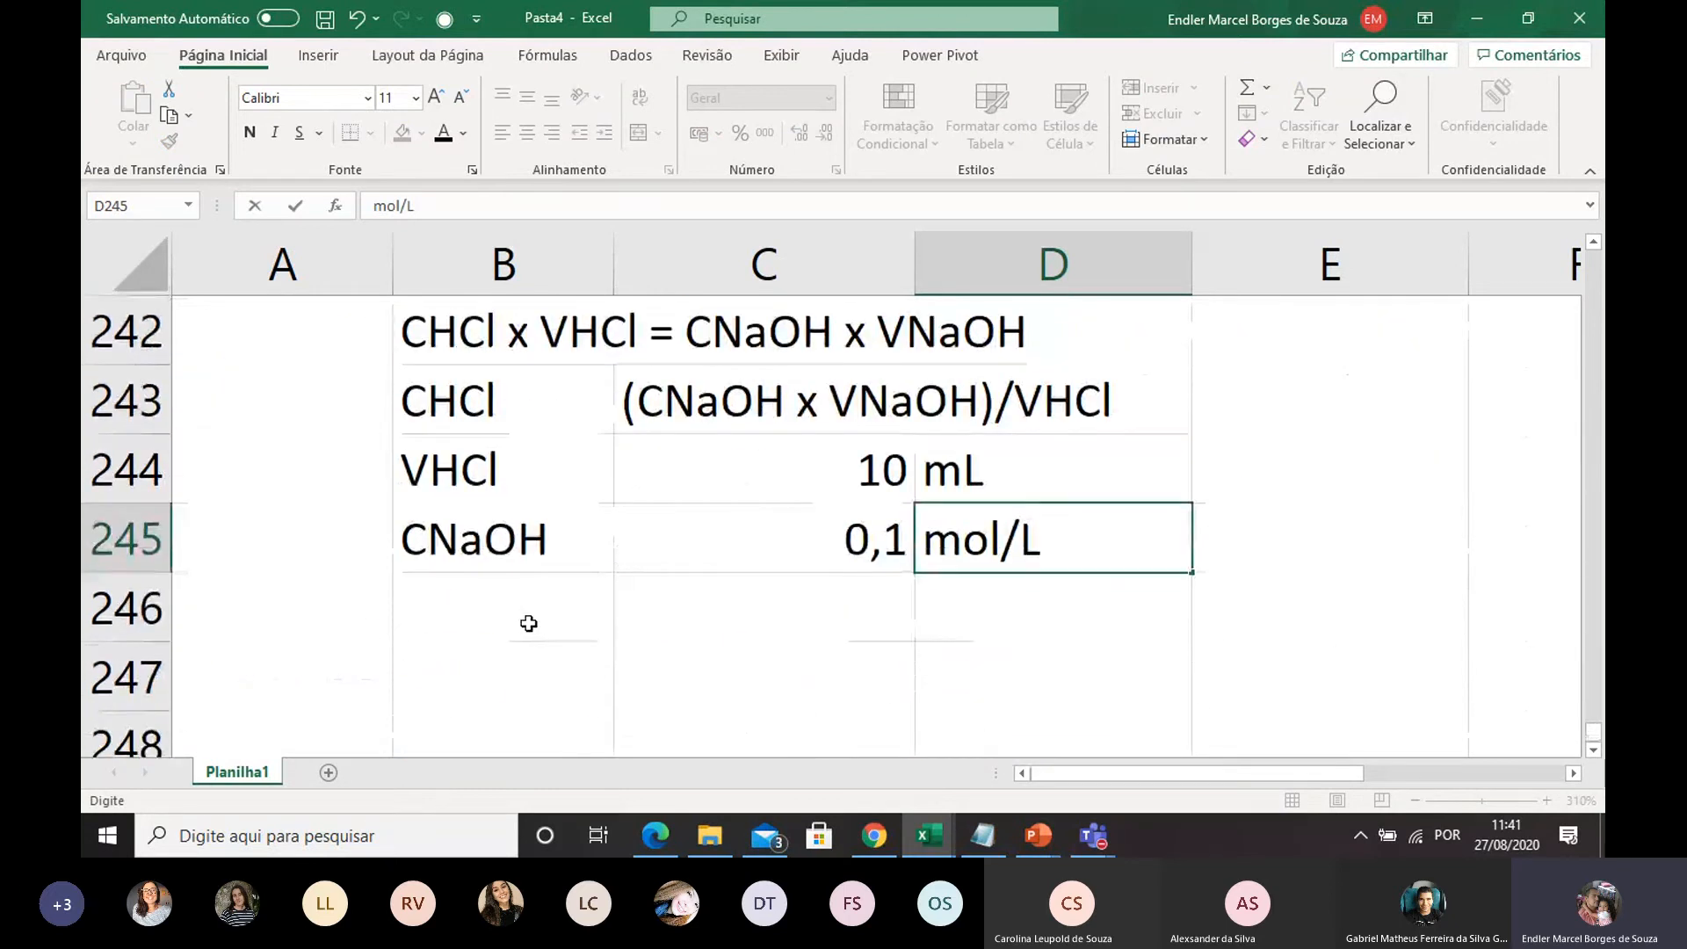
left_click(528, 623)
type("V")
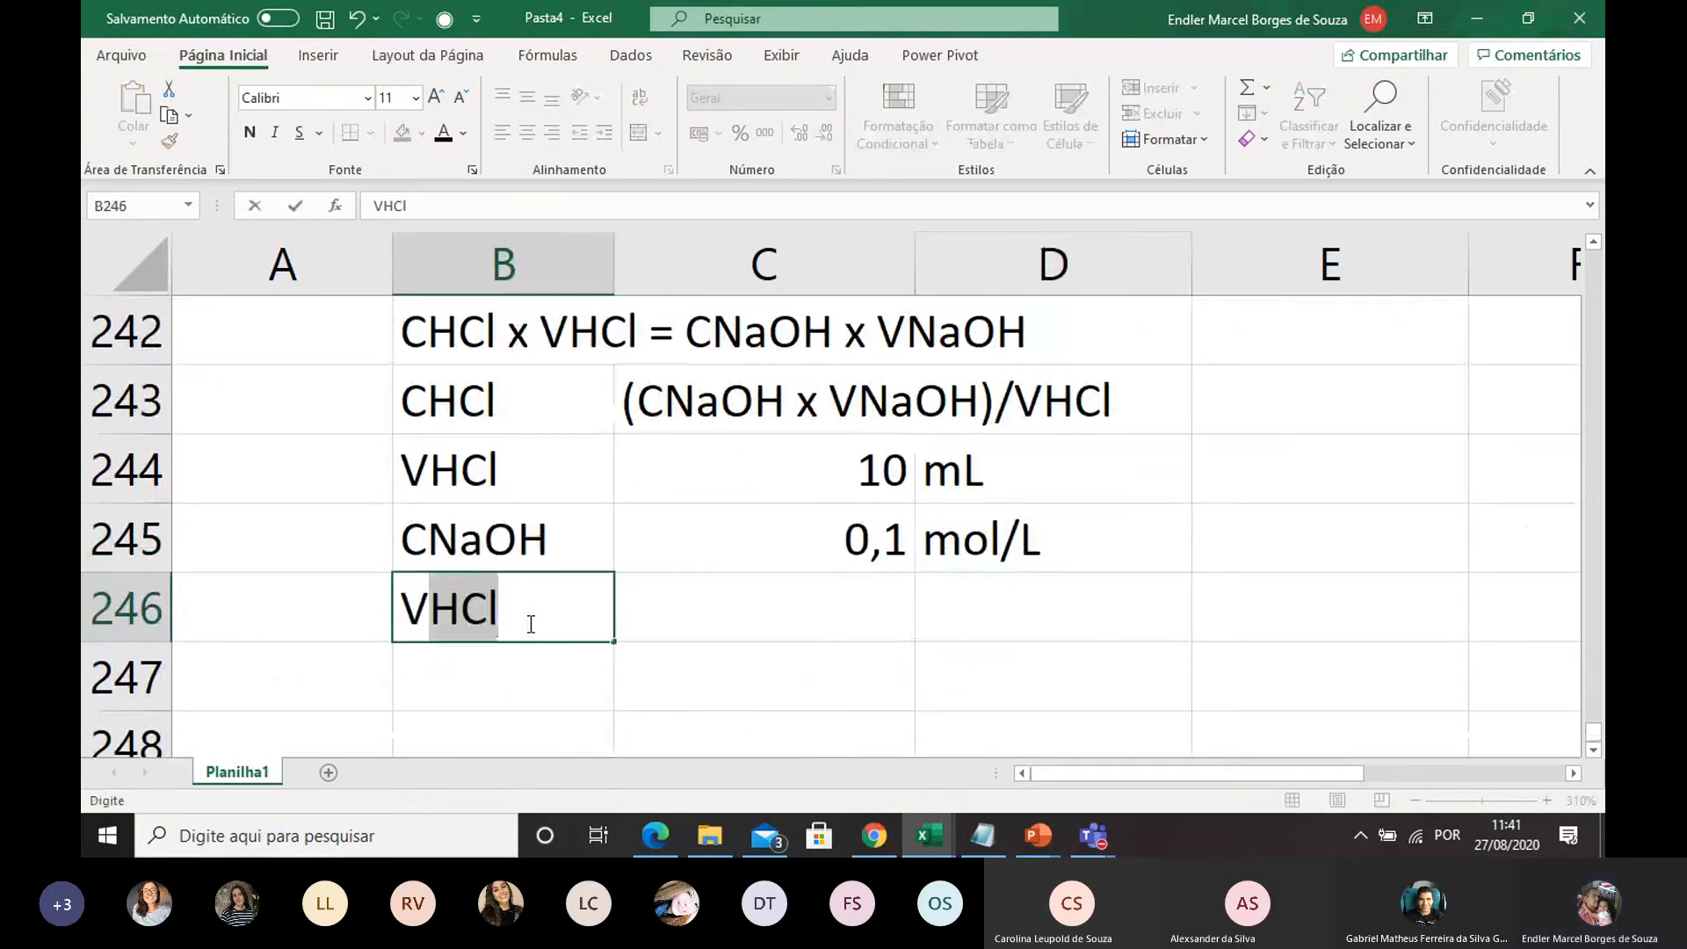
type("NaOh")
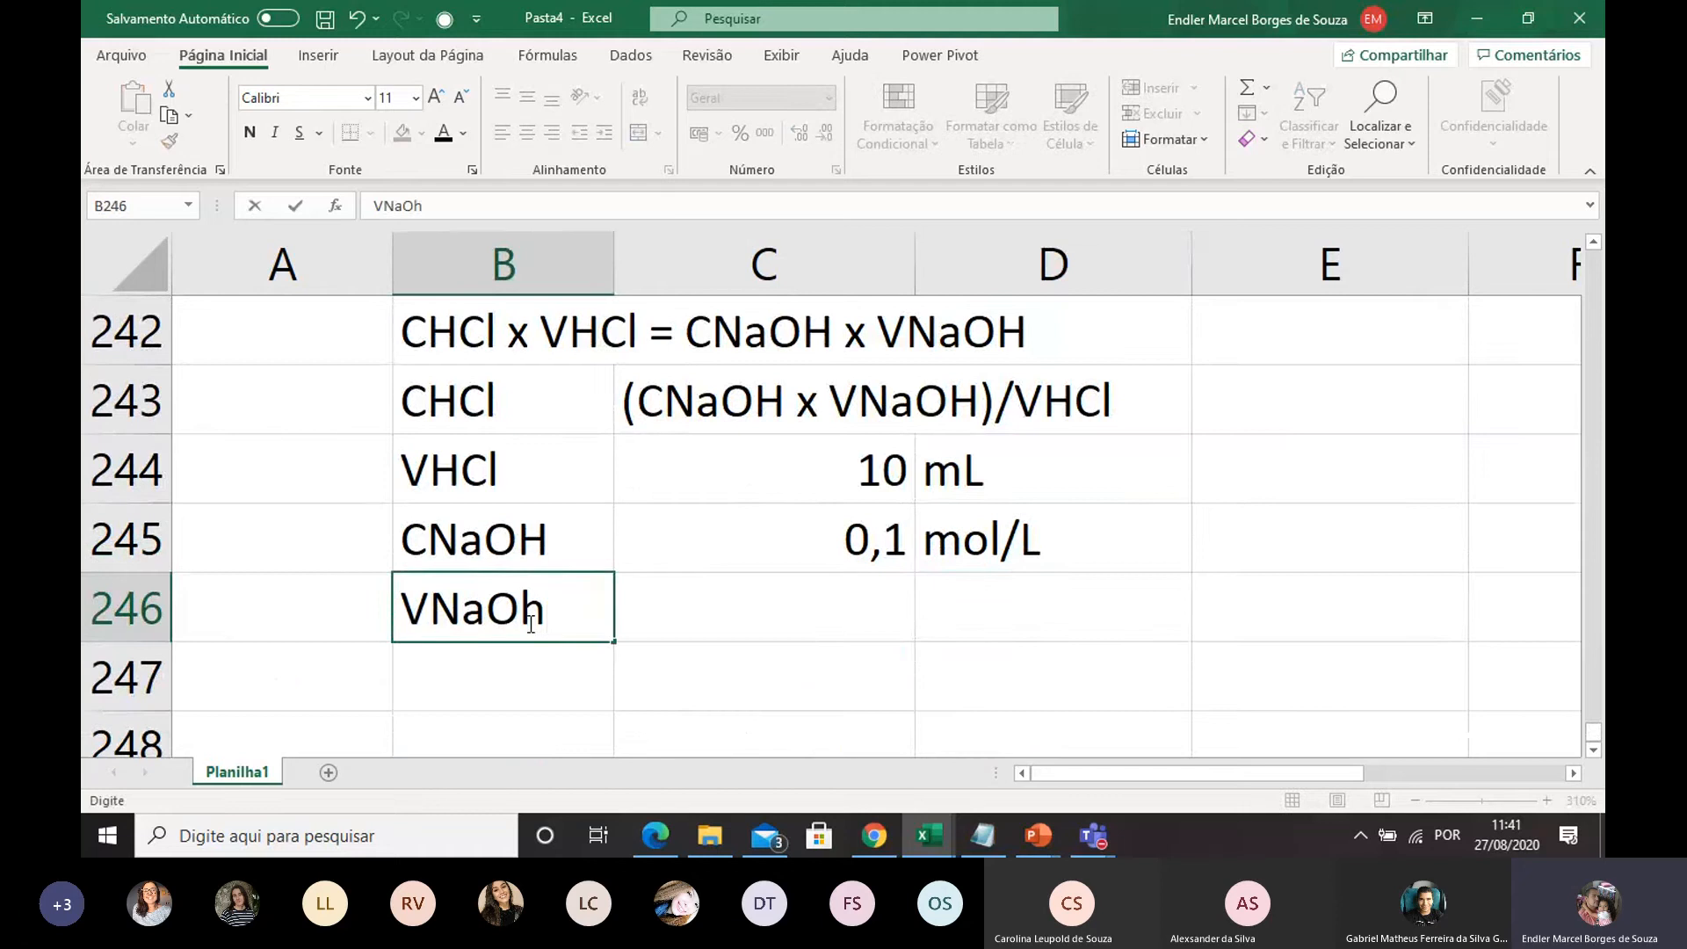
key("BackSpace")
type("H")
Enter the NaOH volume from the problem statement as 15,4 in C246, with the unit mL in D246
left_click(672, 614)
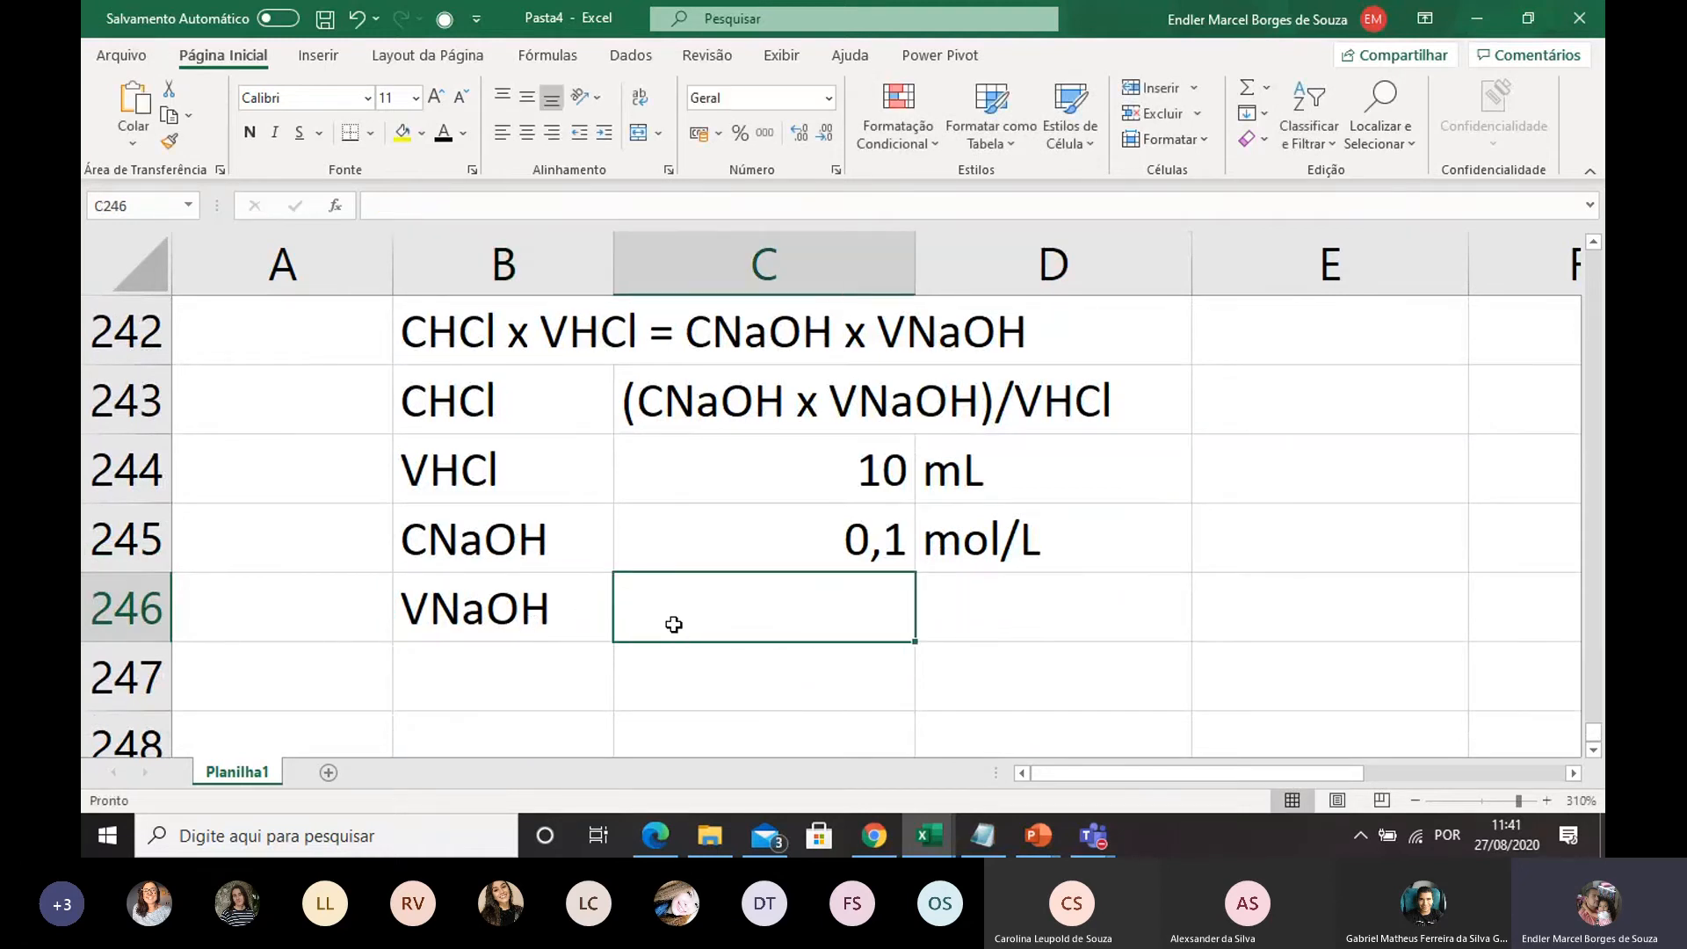
scroll(672, 607, "up", 3)
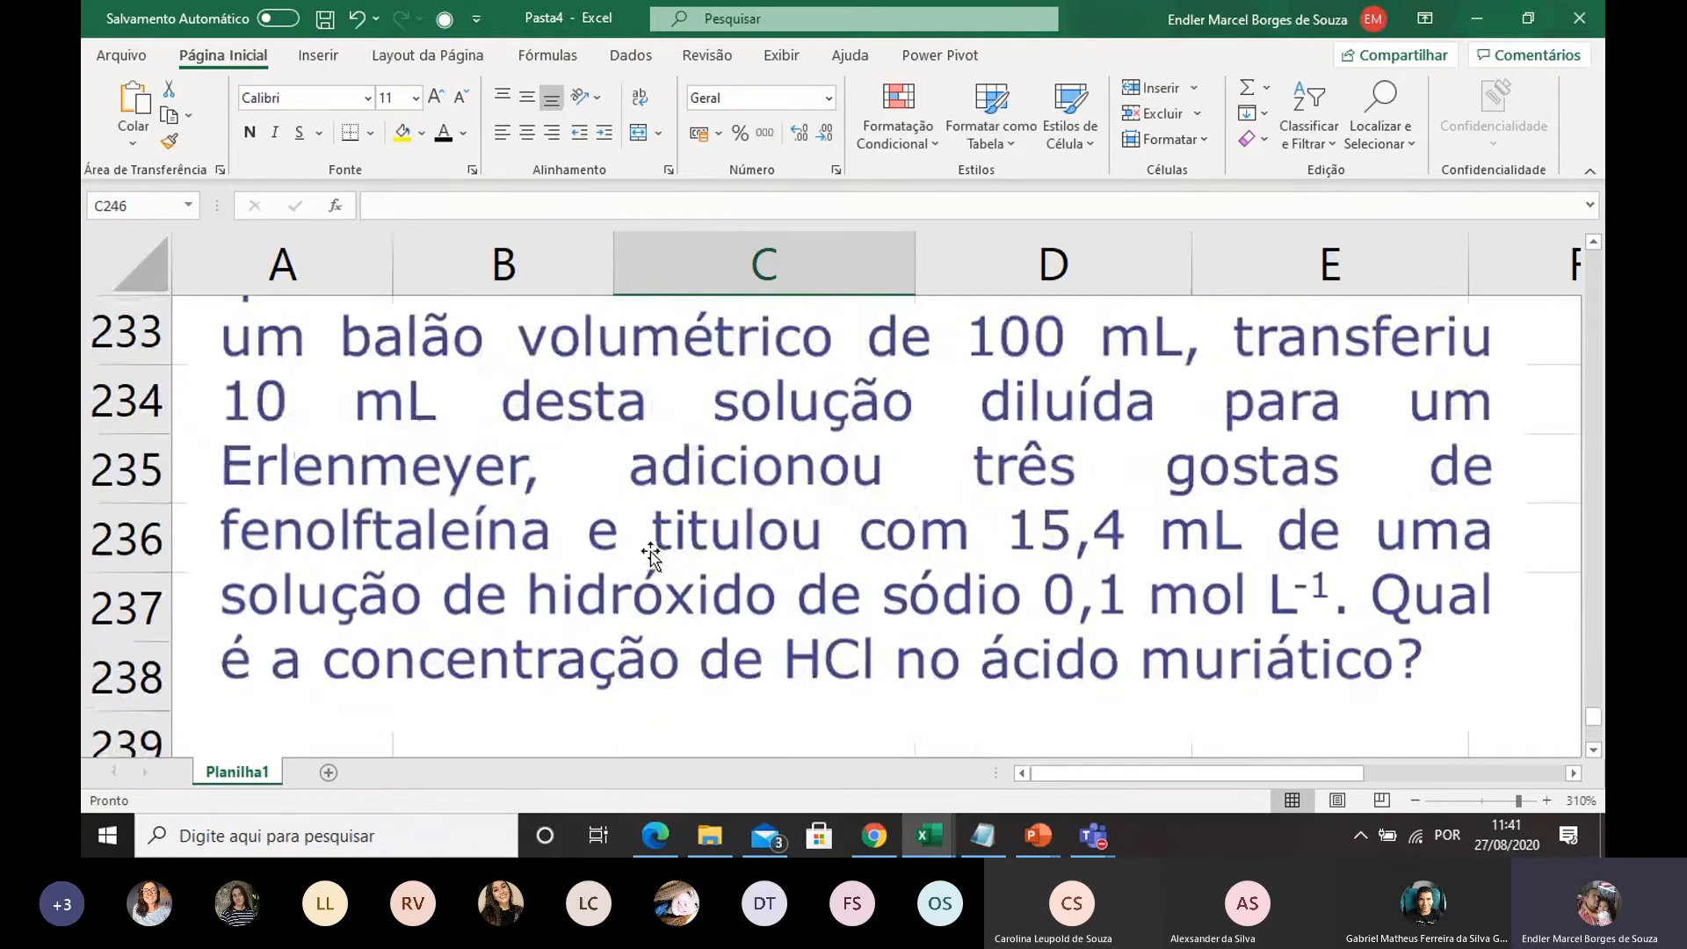
scroll(651, 548, "down", 1)
scroll(650, 549, "down", 3)
scroll(656, 518, "up", 1)
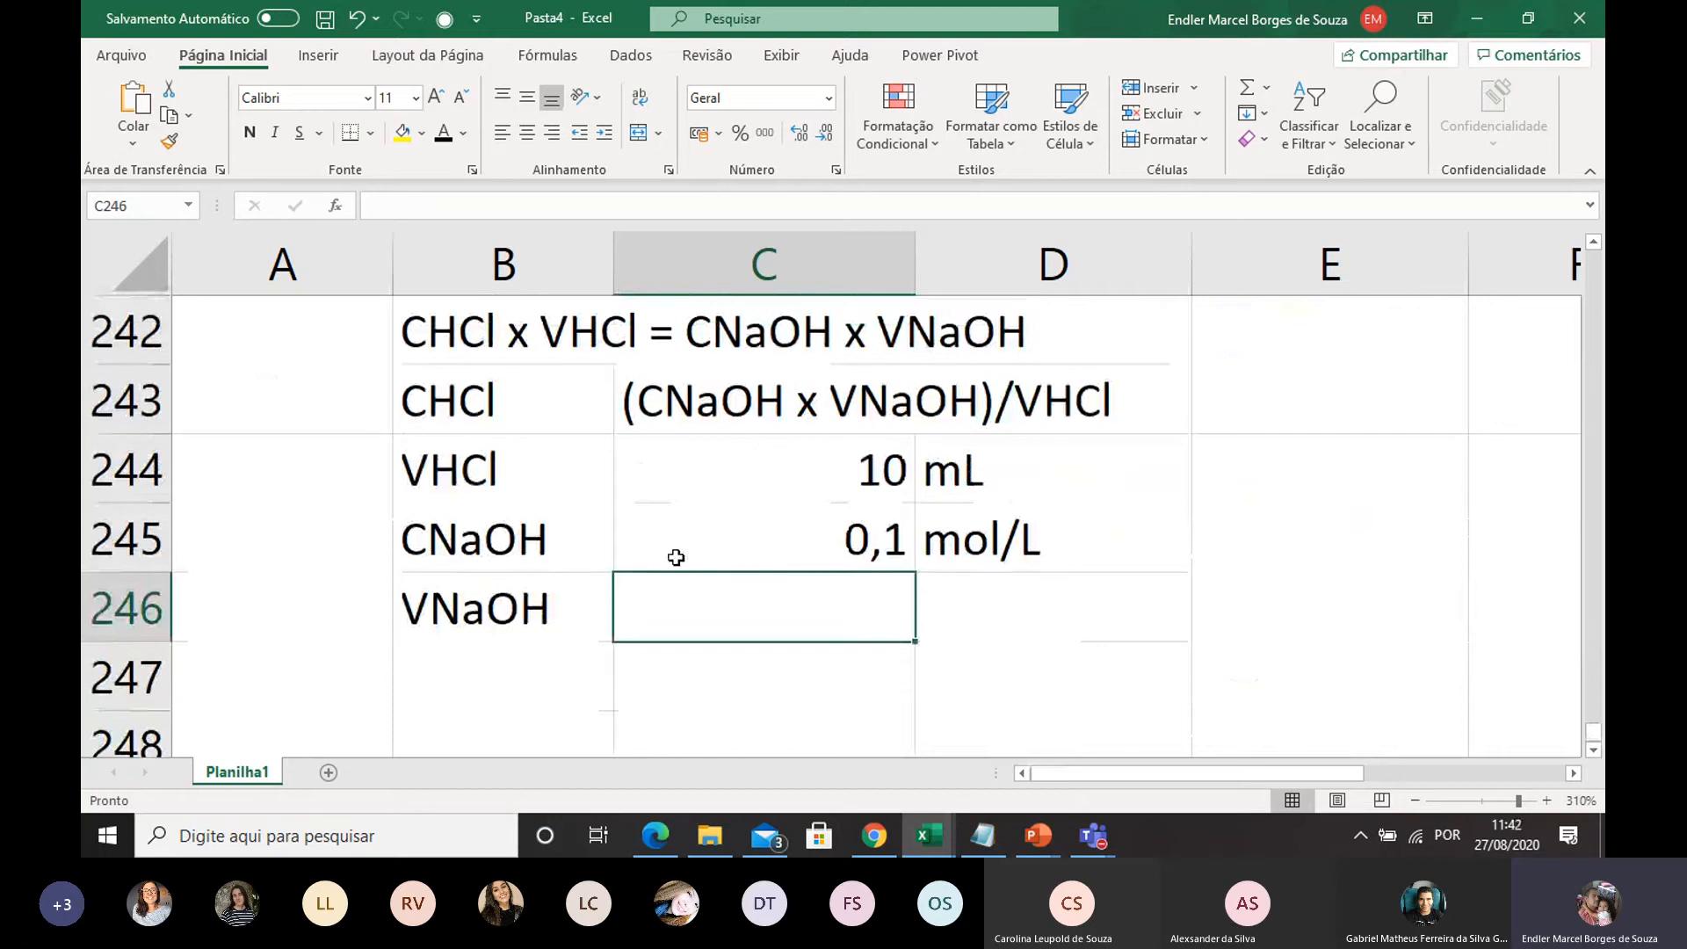
type("15,4")
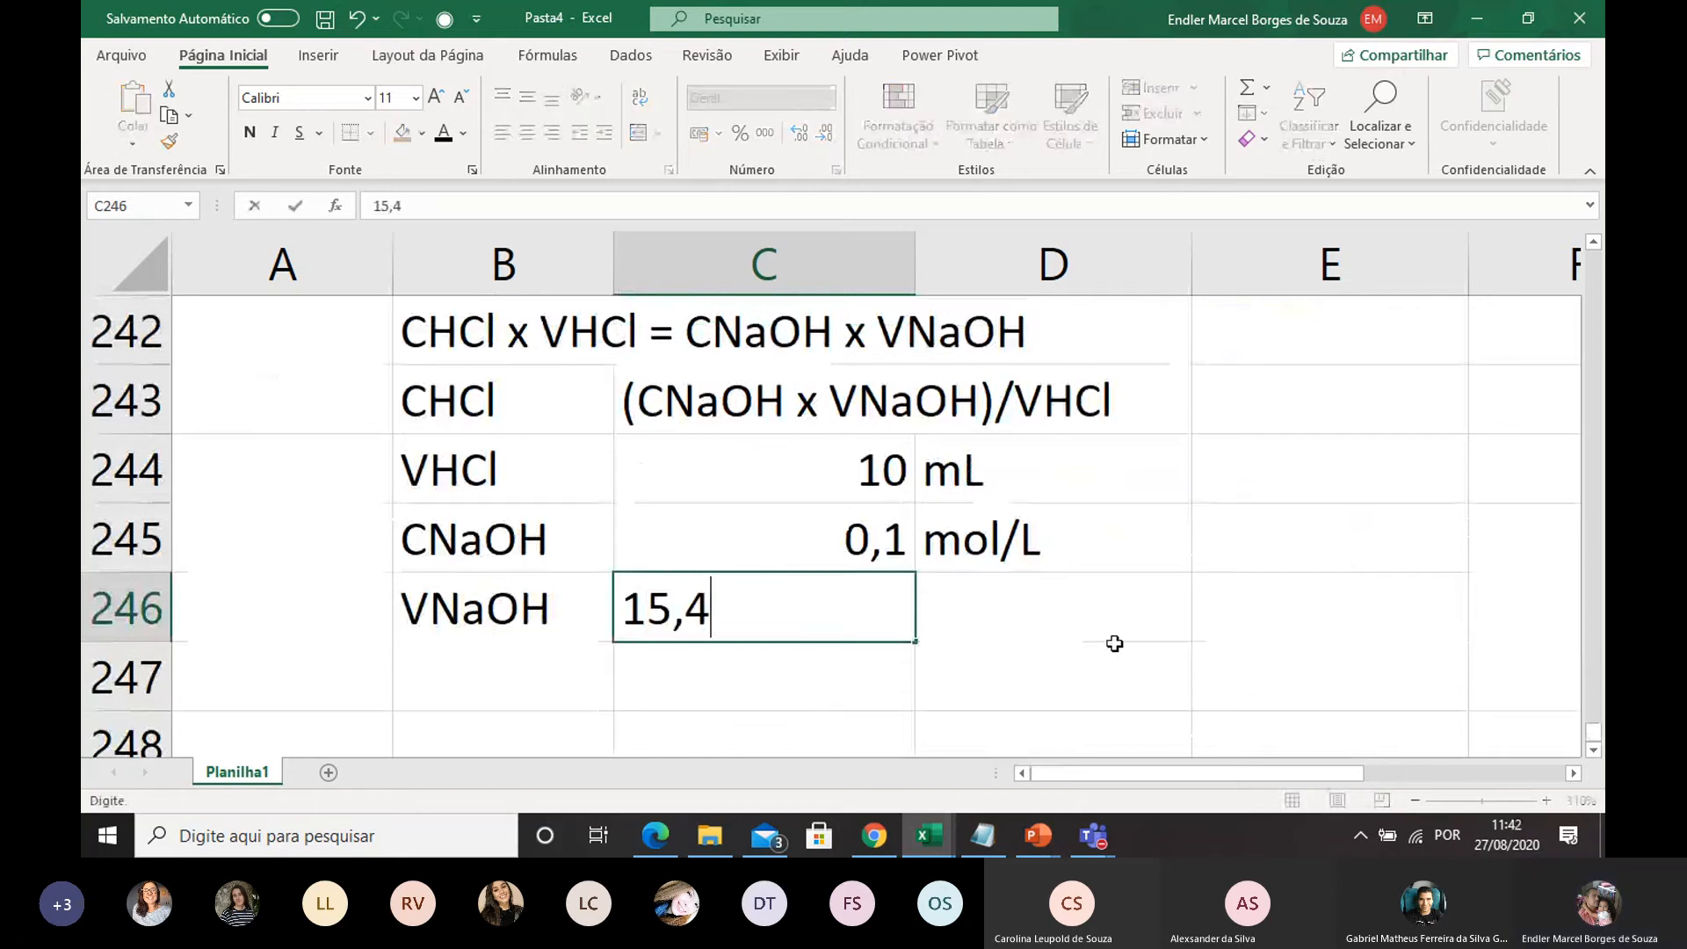
double_click(1057, 621)
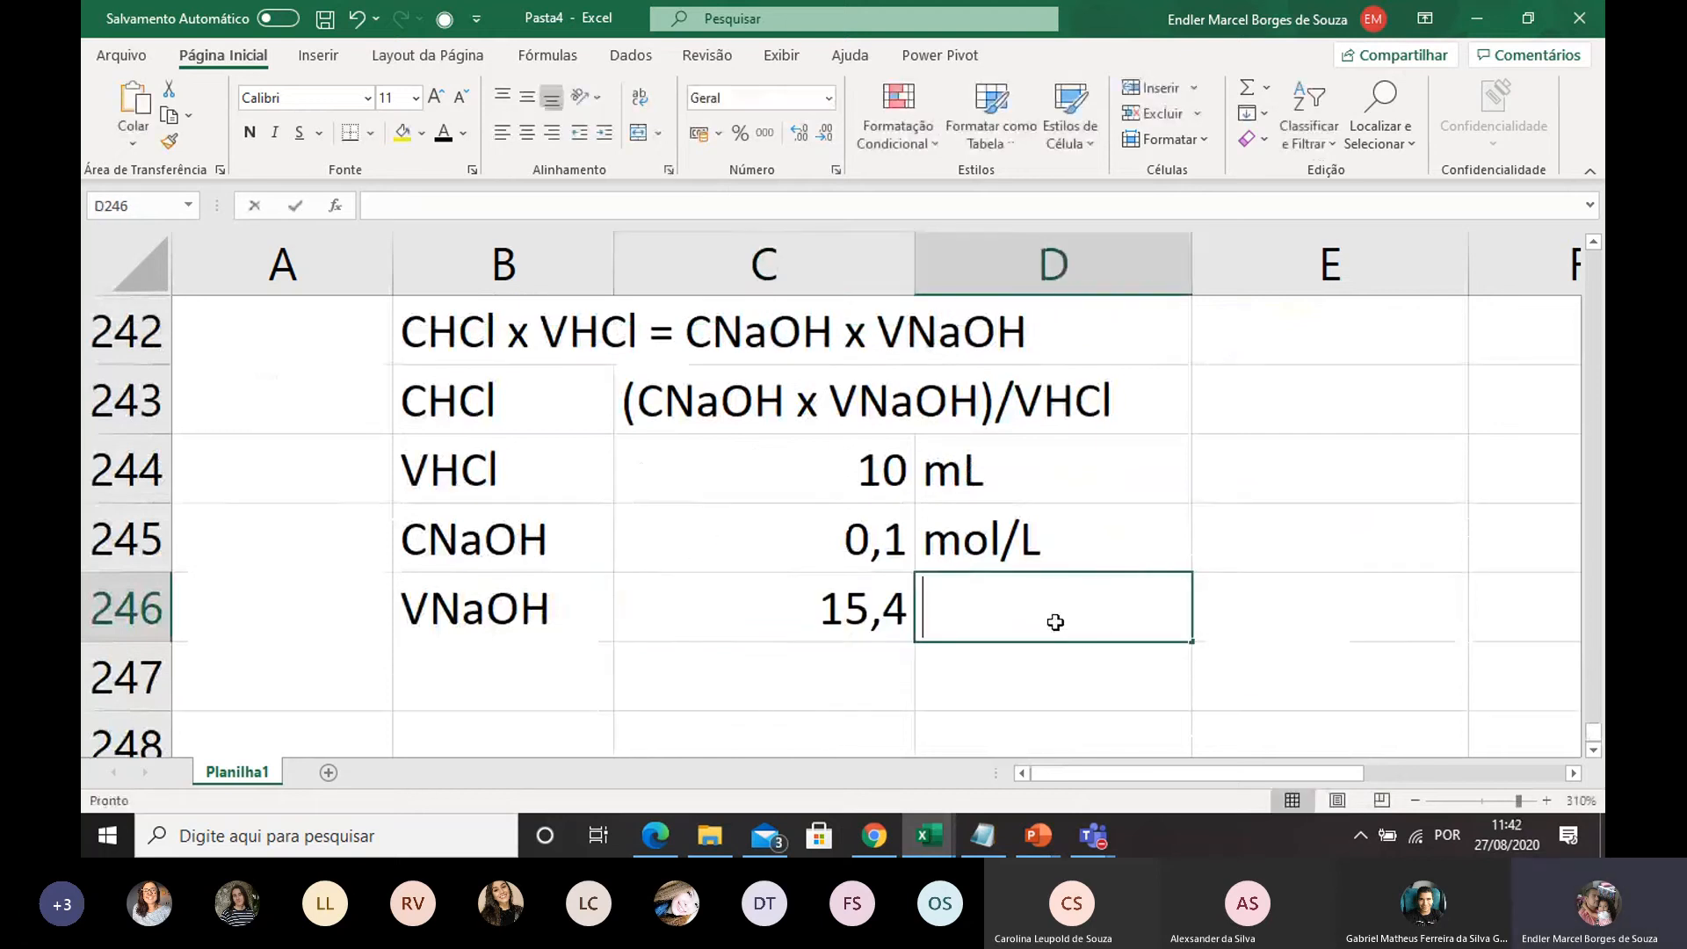
type("mL")
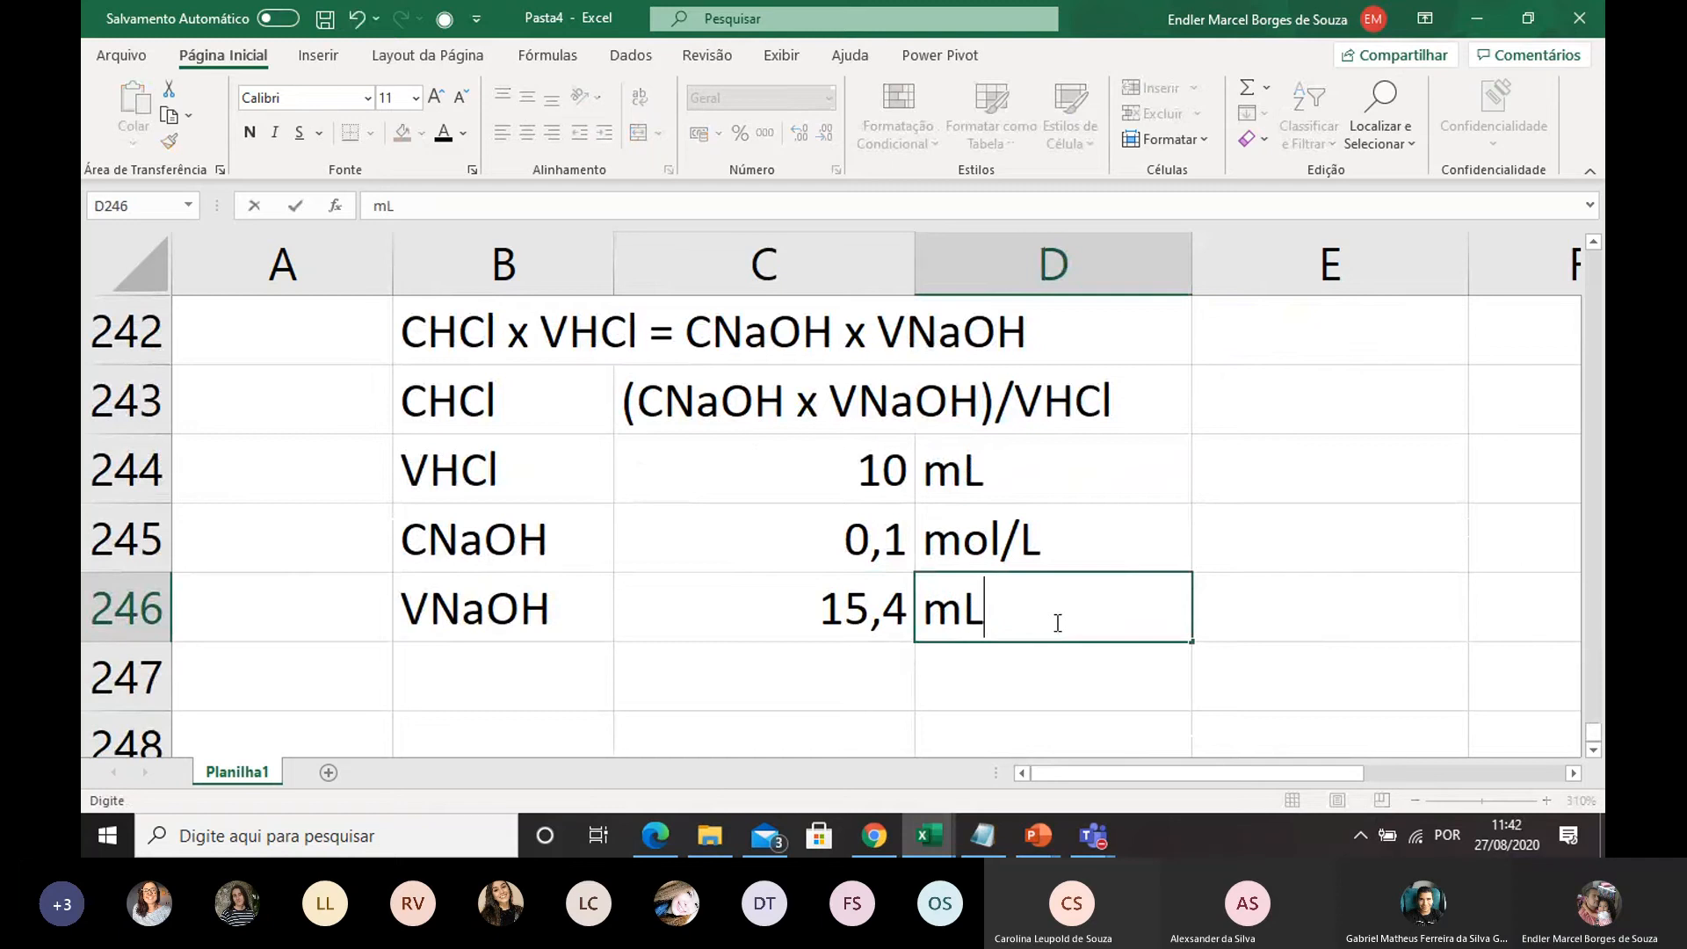
Label B247 as CHCl and calculate the HCl concentration in C247 with the formula =(C245*C246)/C244
double_click(510, 678)
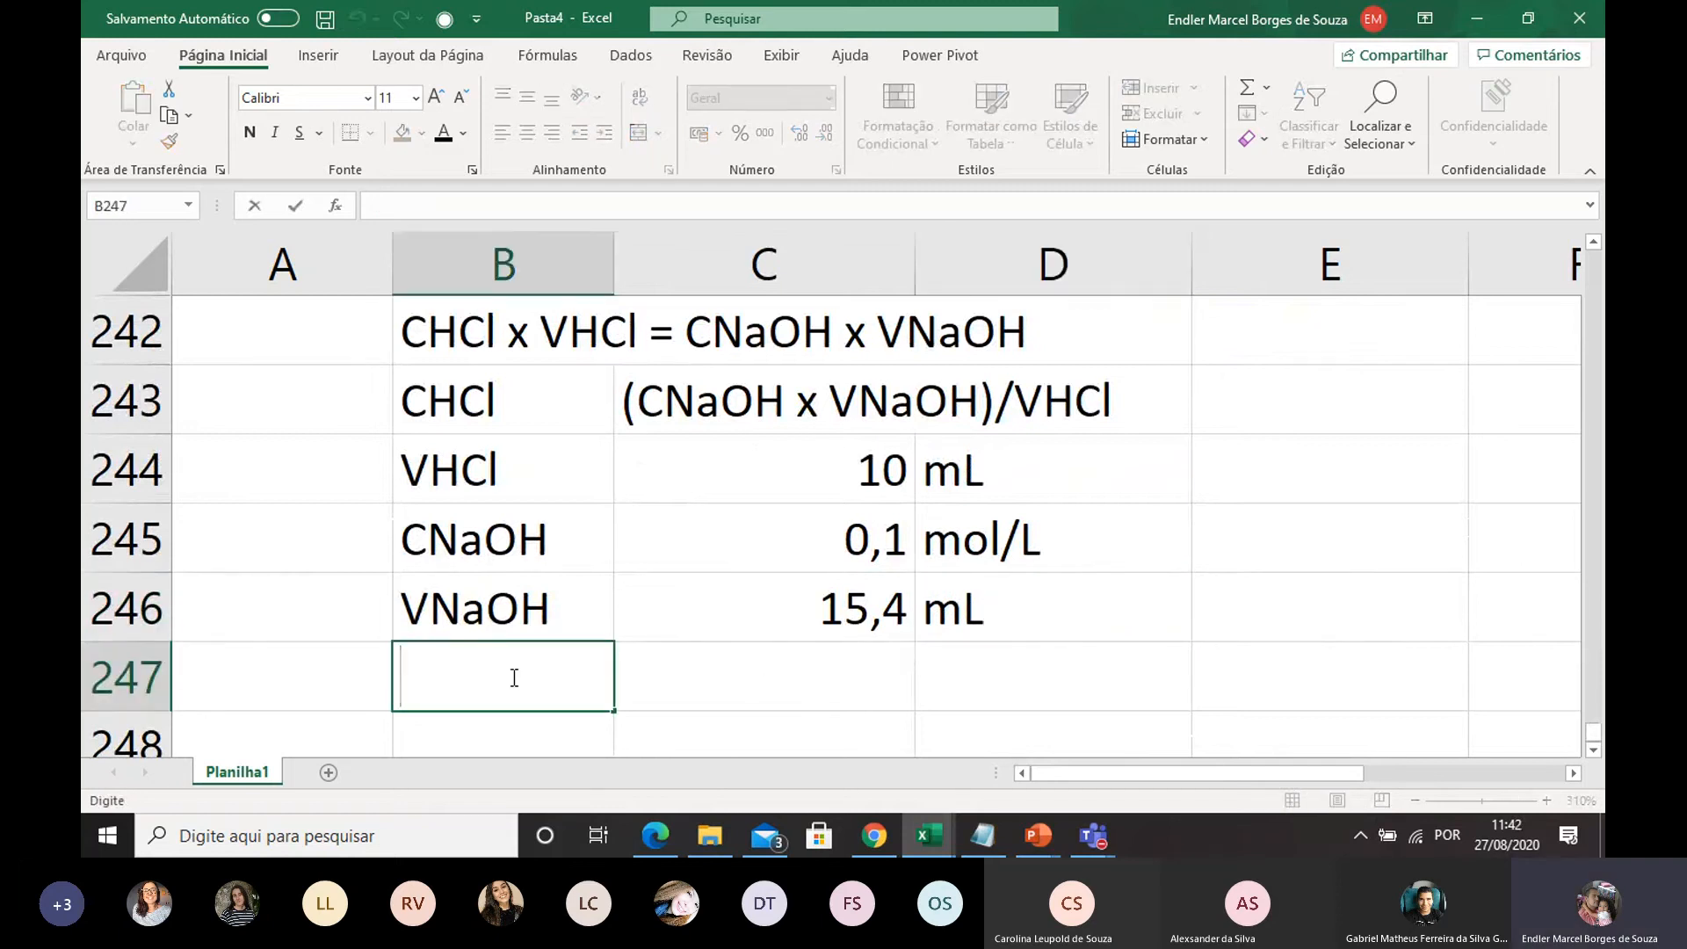
type("CH")
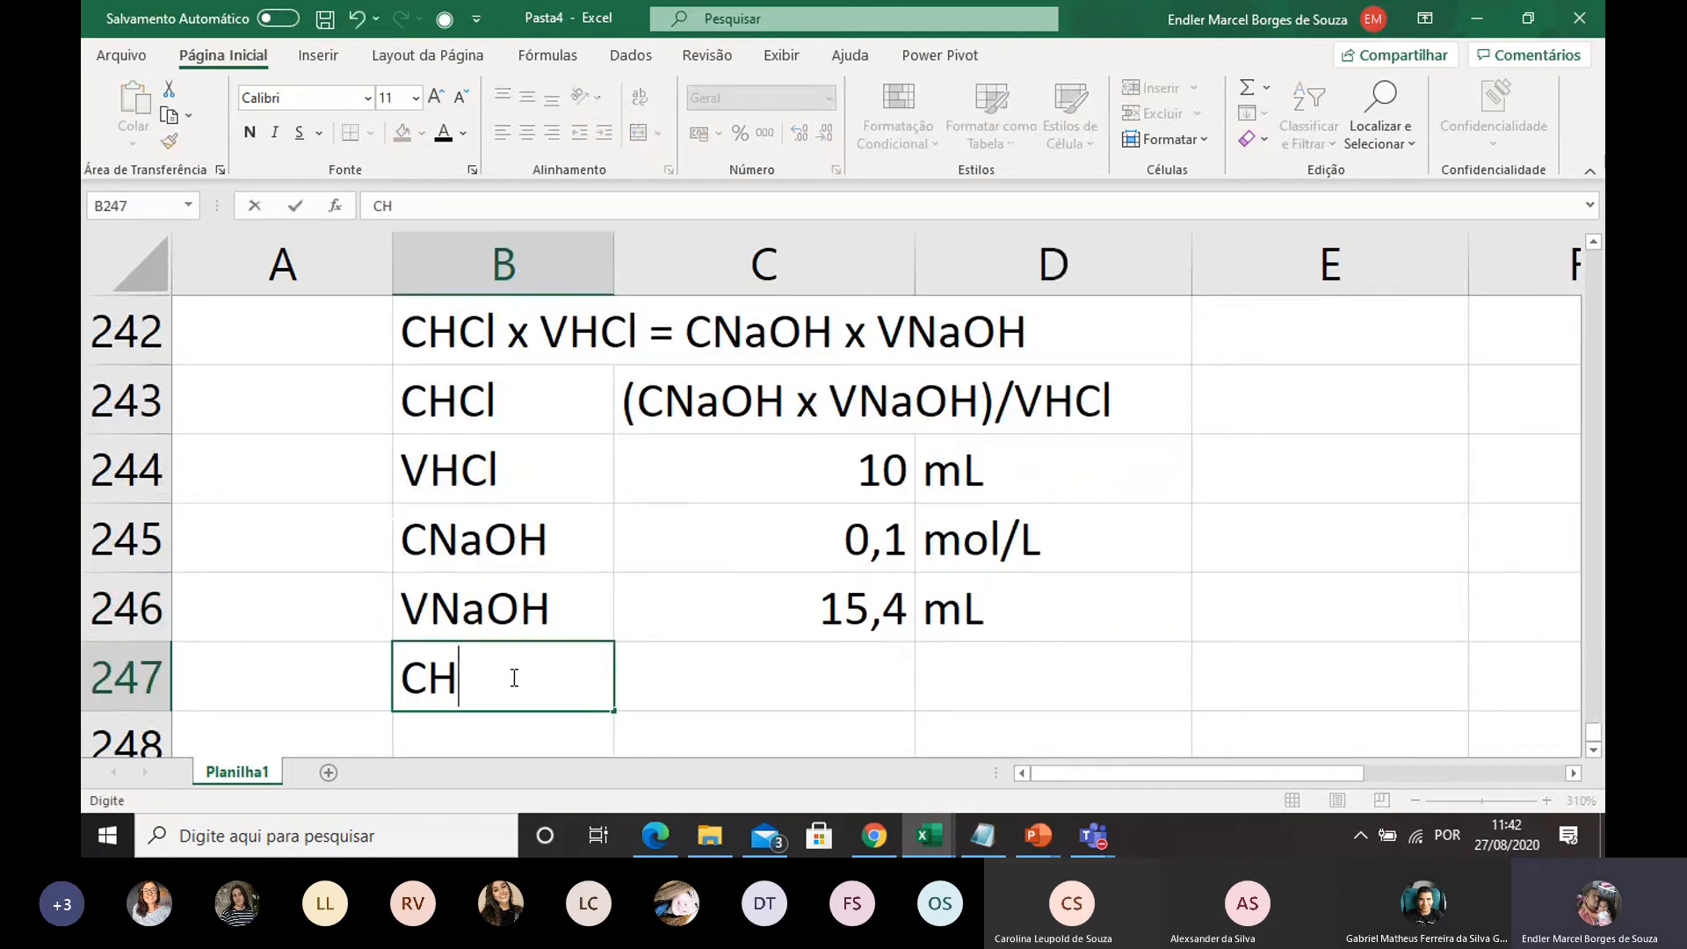
type("Cl")
left_click(650, 670)
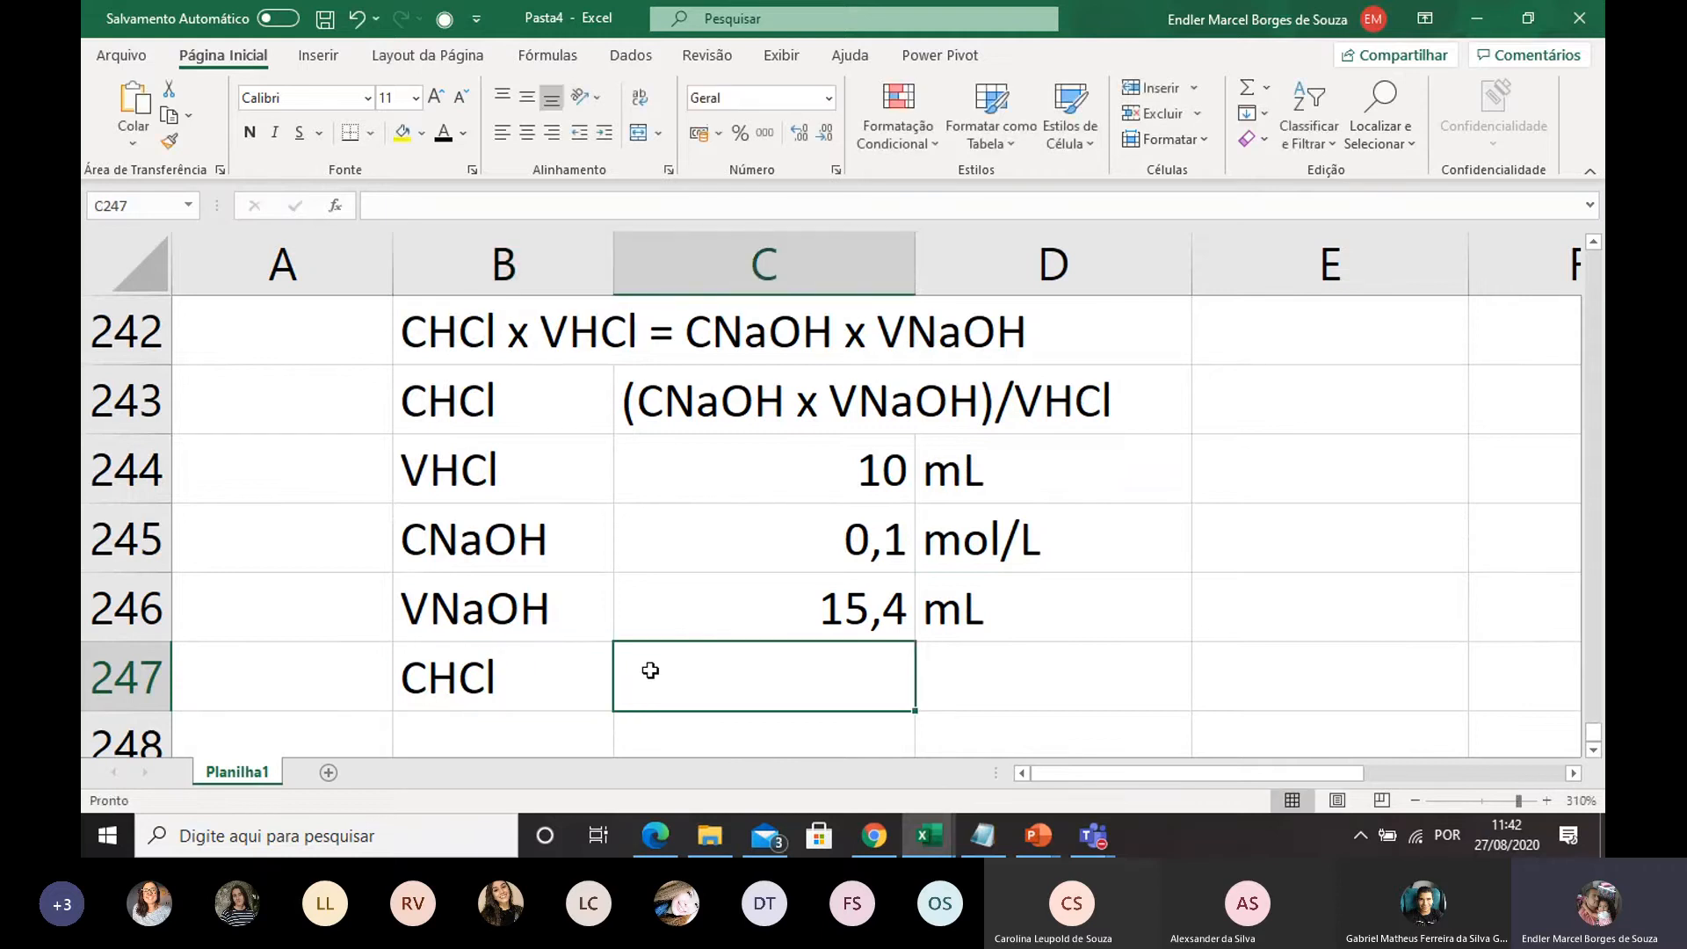
type("=(")
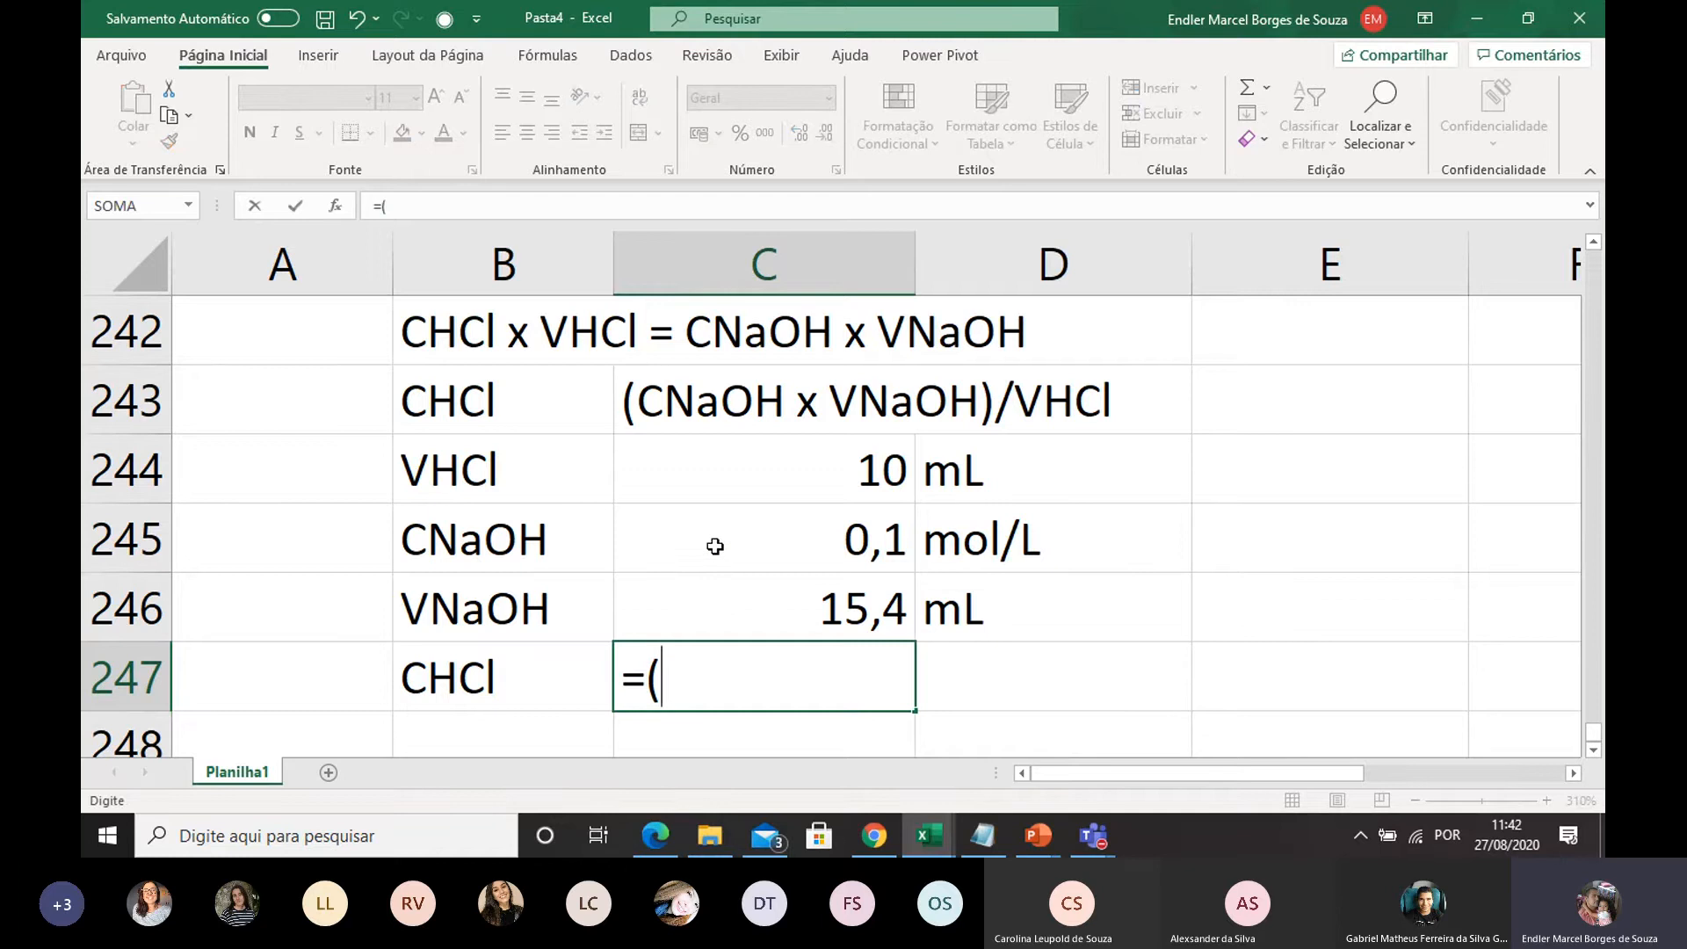
left_click(714, 546)
type("*")
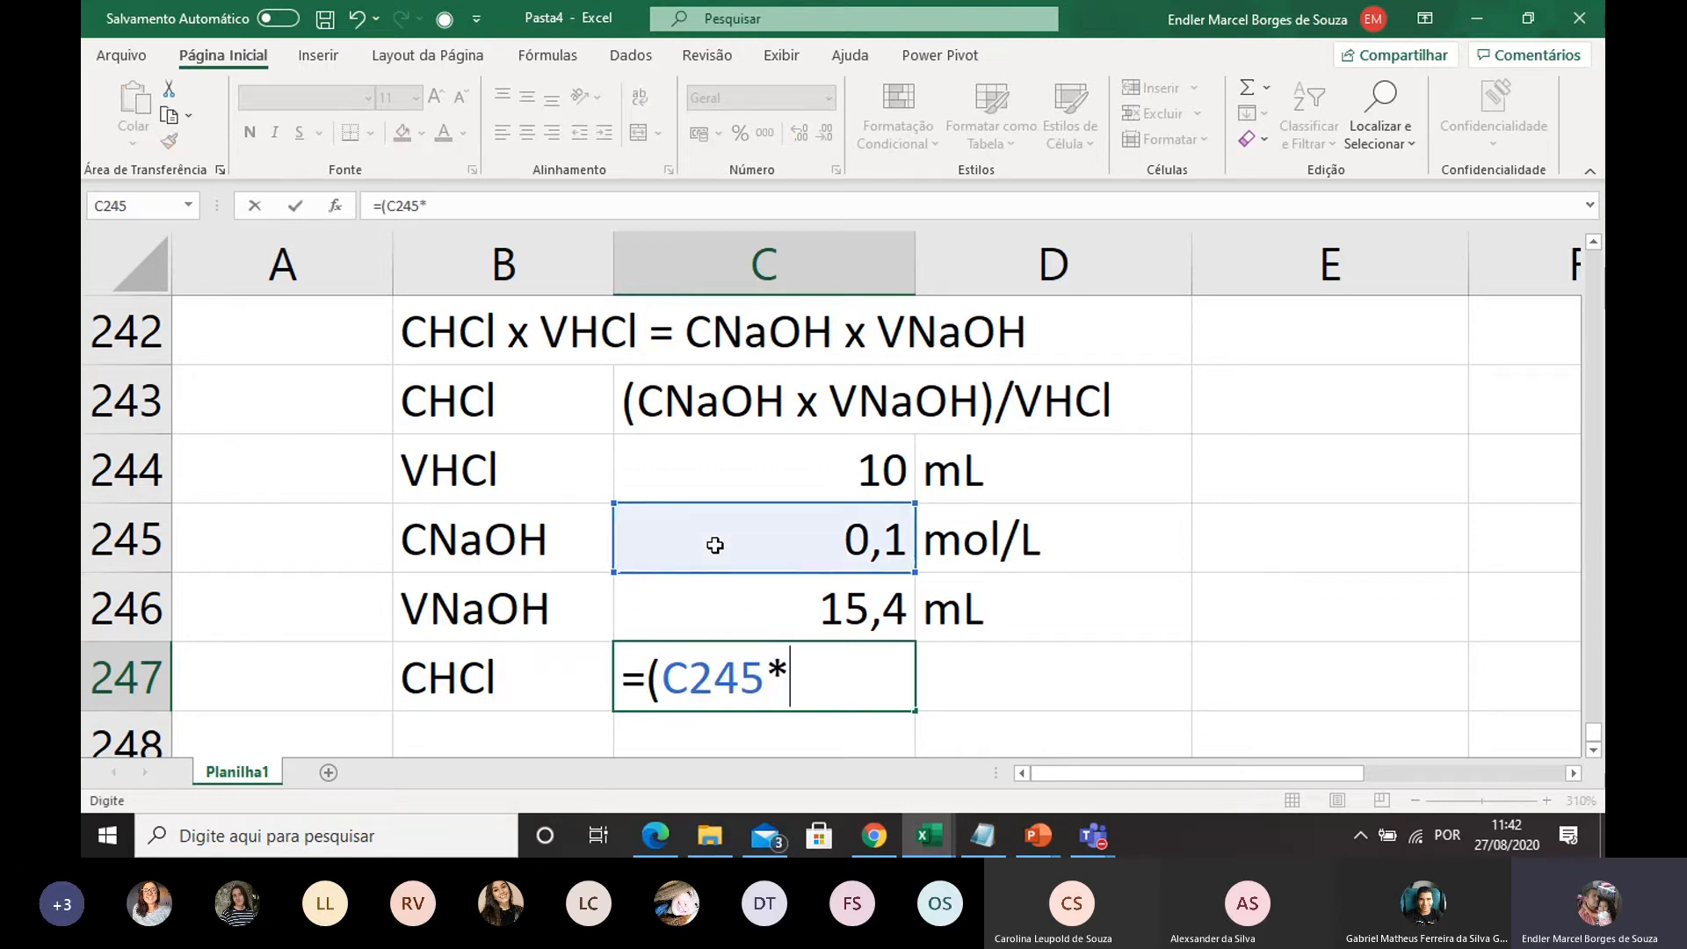
left_click(745, 609)
type(")")
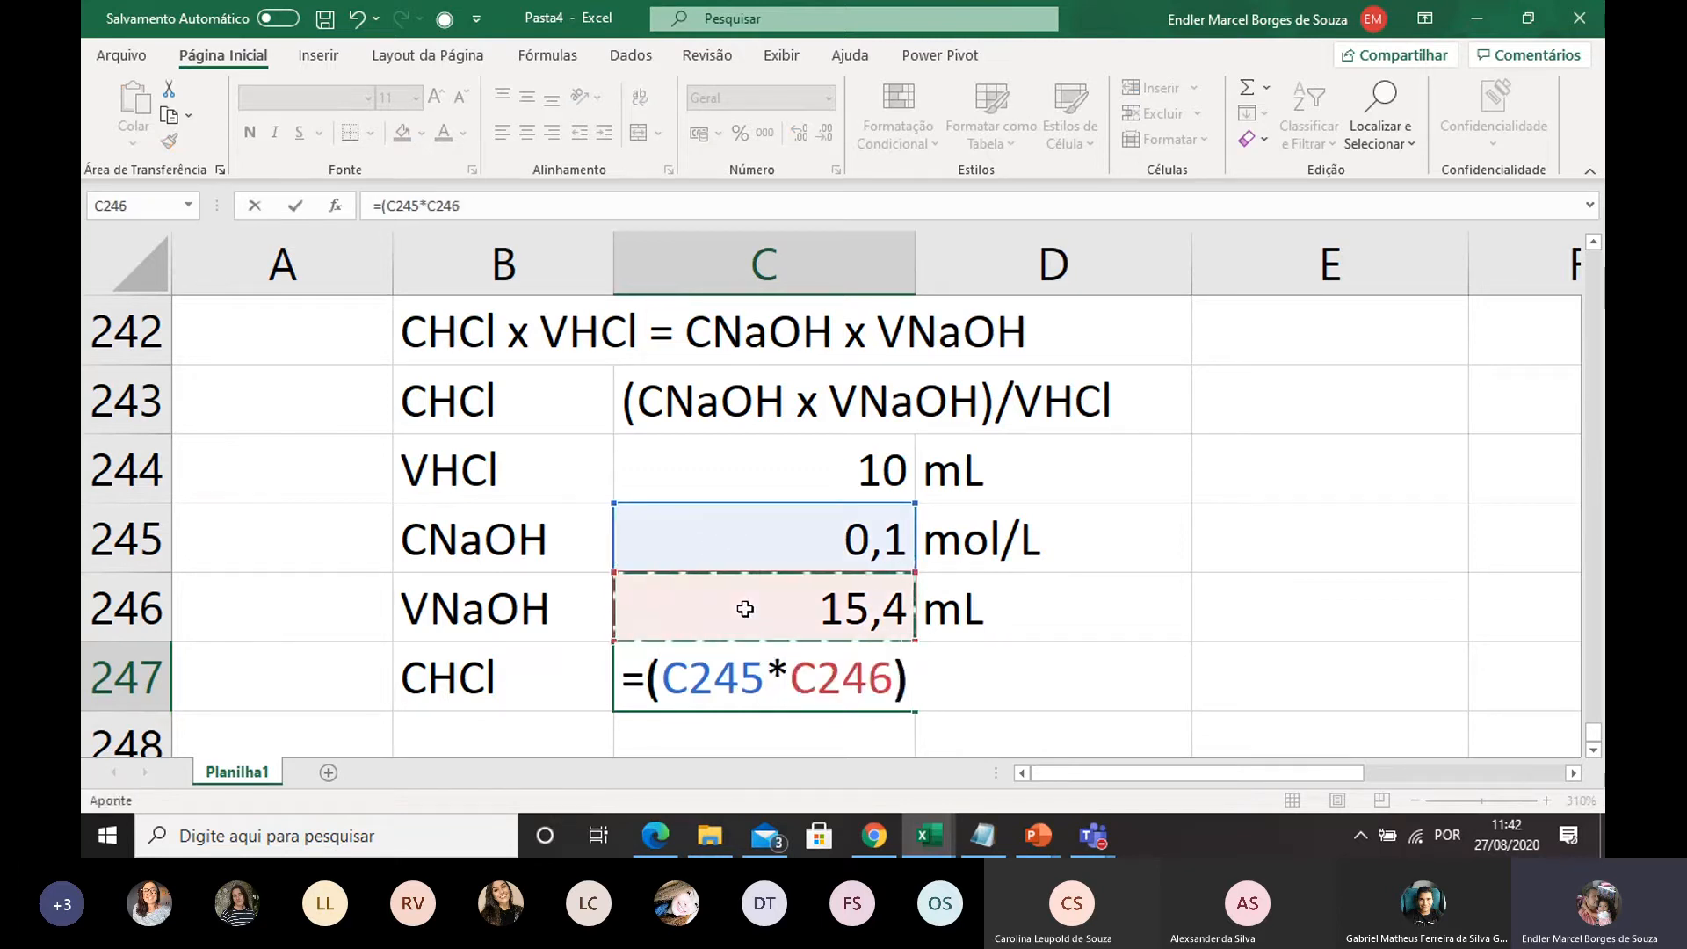
type("/")
left_click(791, 464)
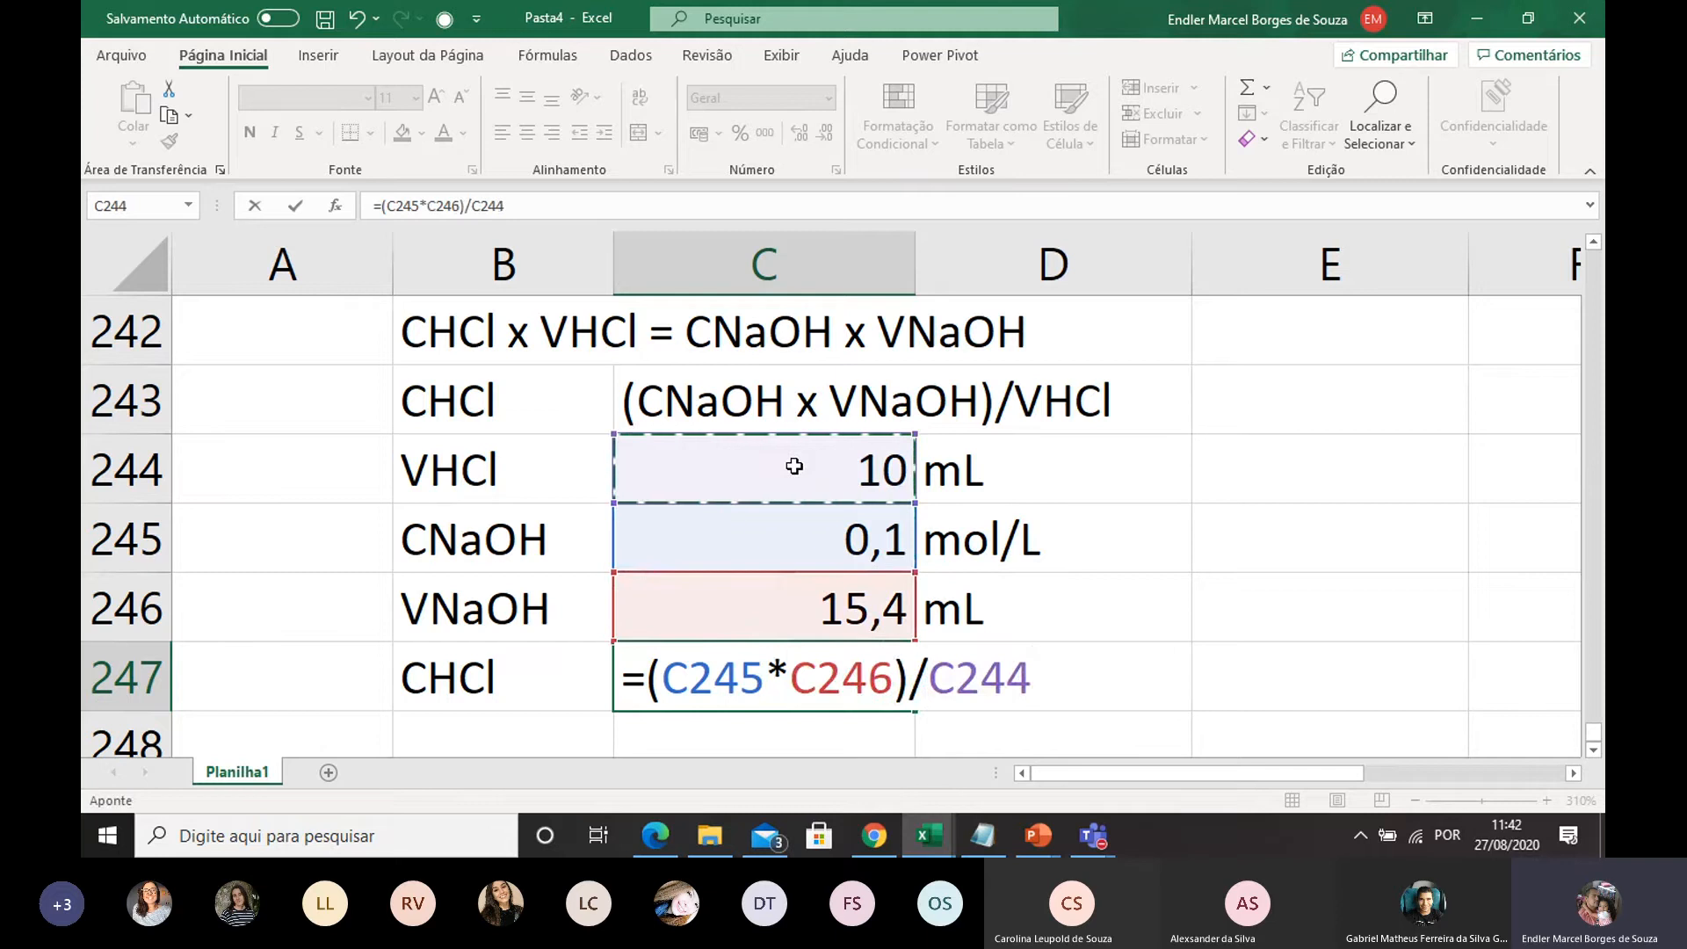
key("Return")
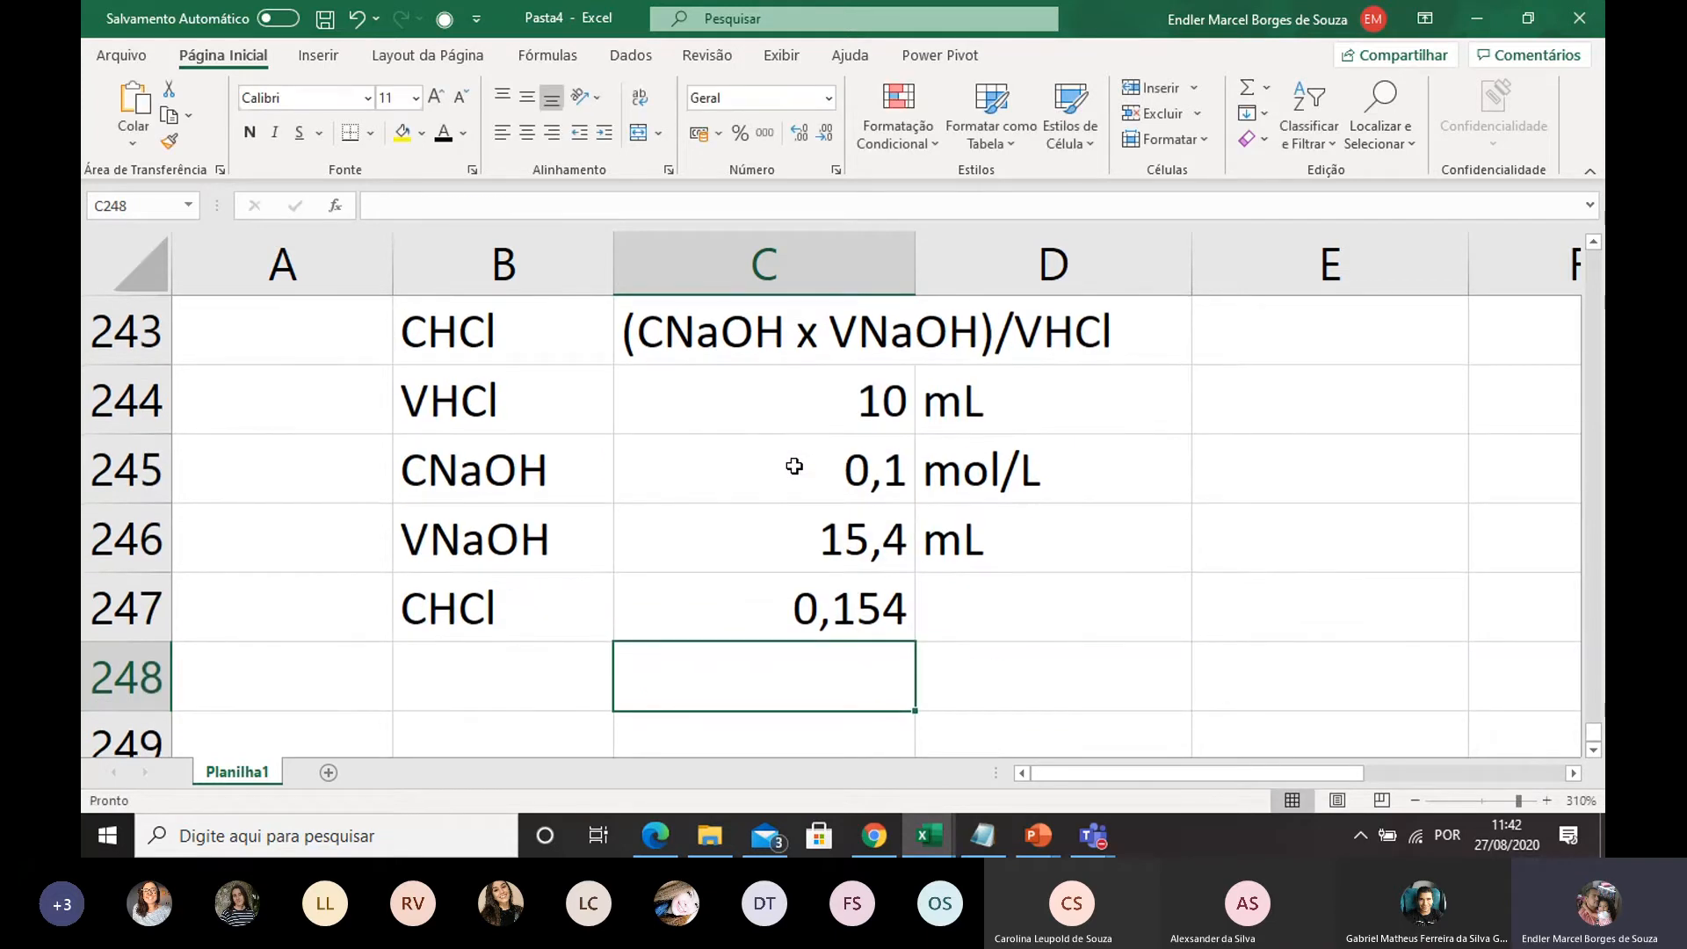
Enter the unit mol/L in D247 for the calculated HCl concentration
double_click(984, 615)
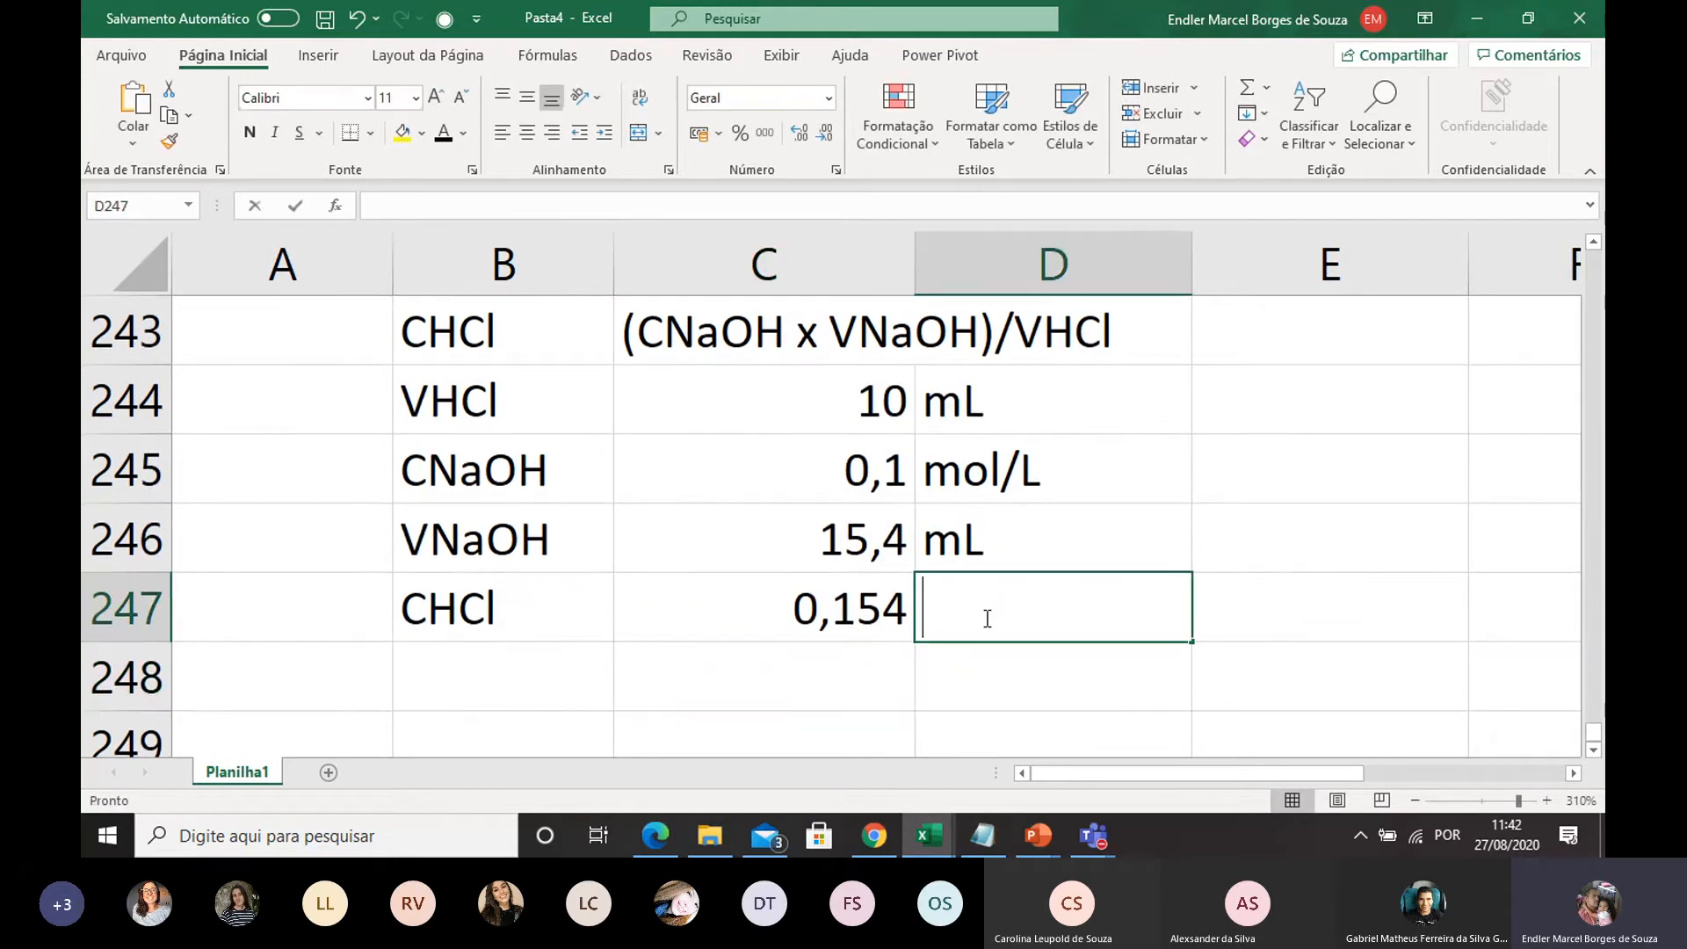
type("mol")
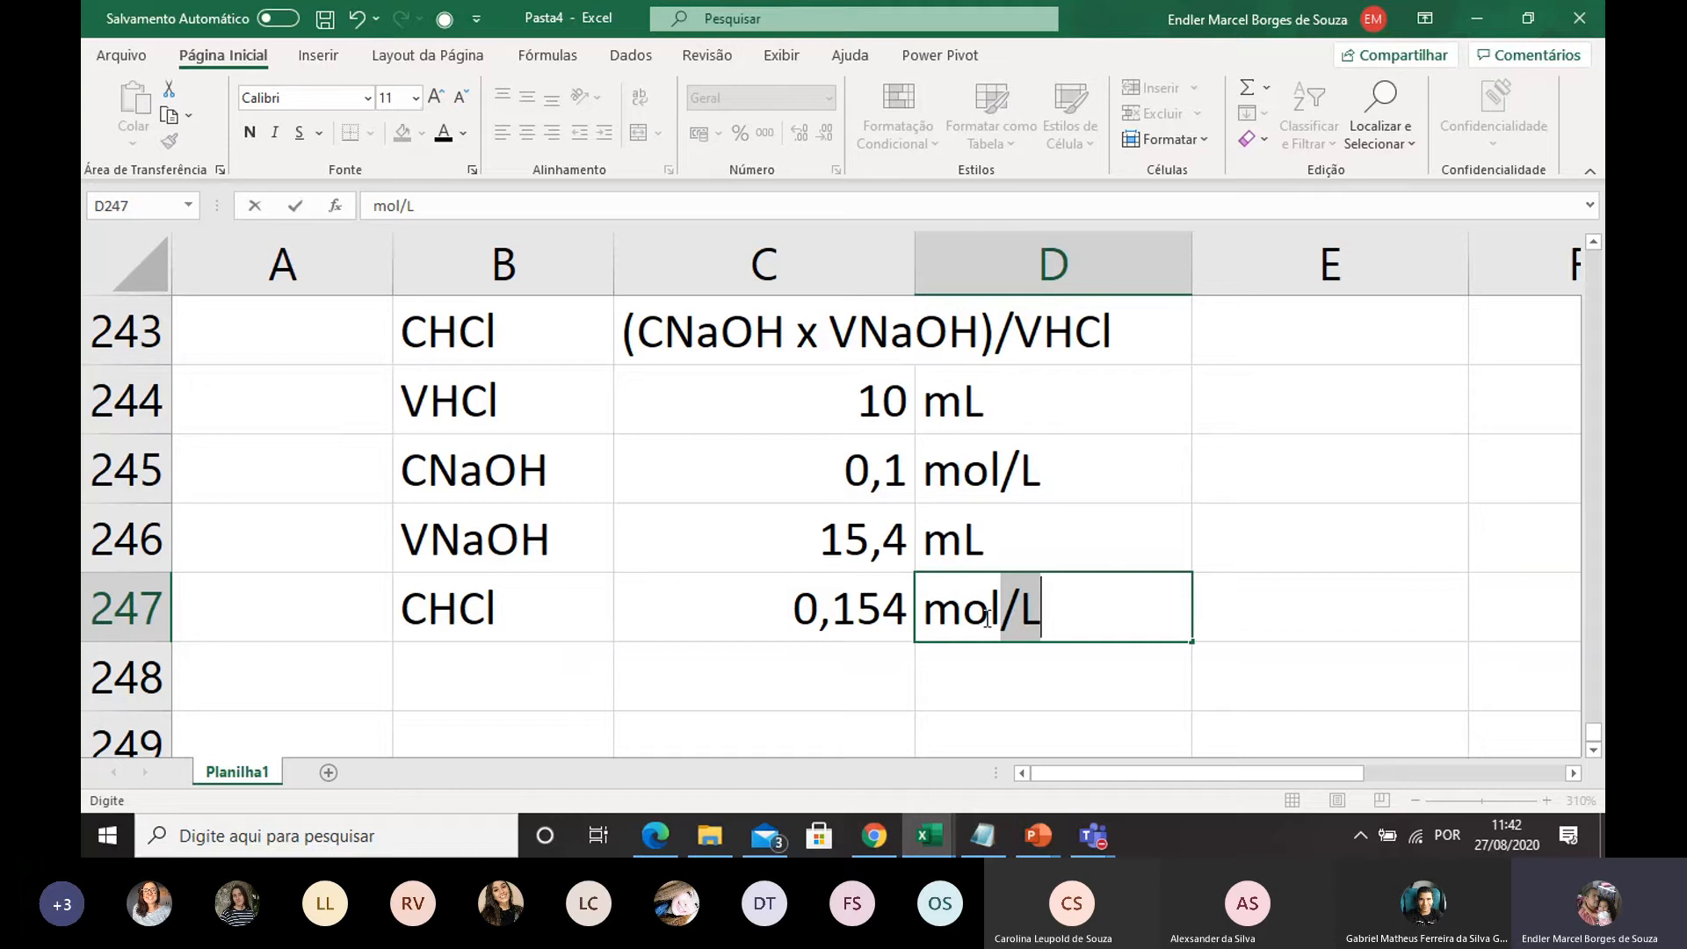
type("/L")
key("Return")
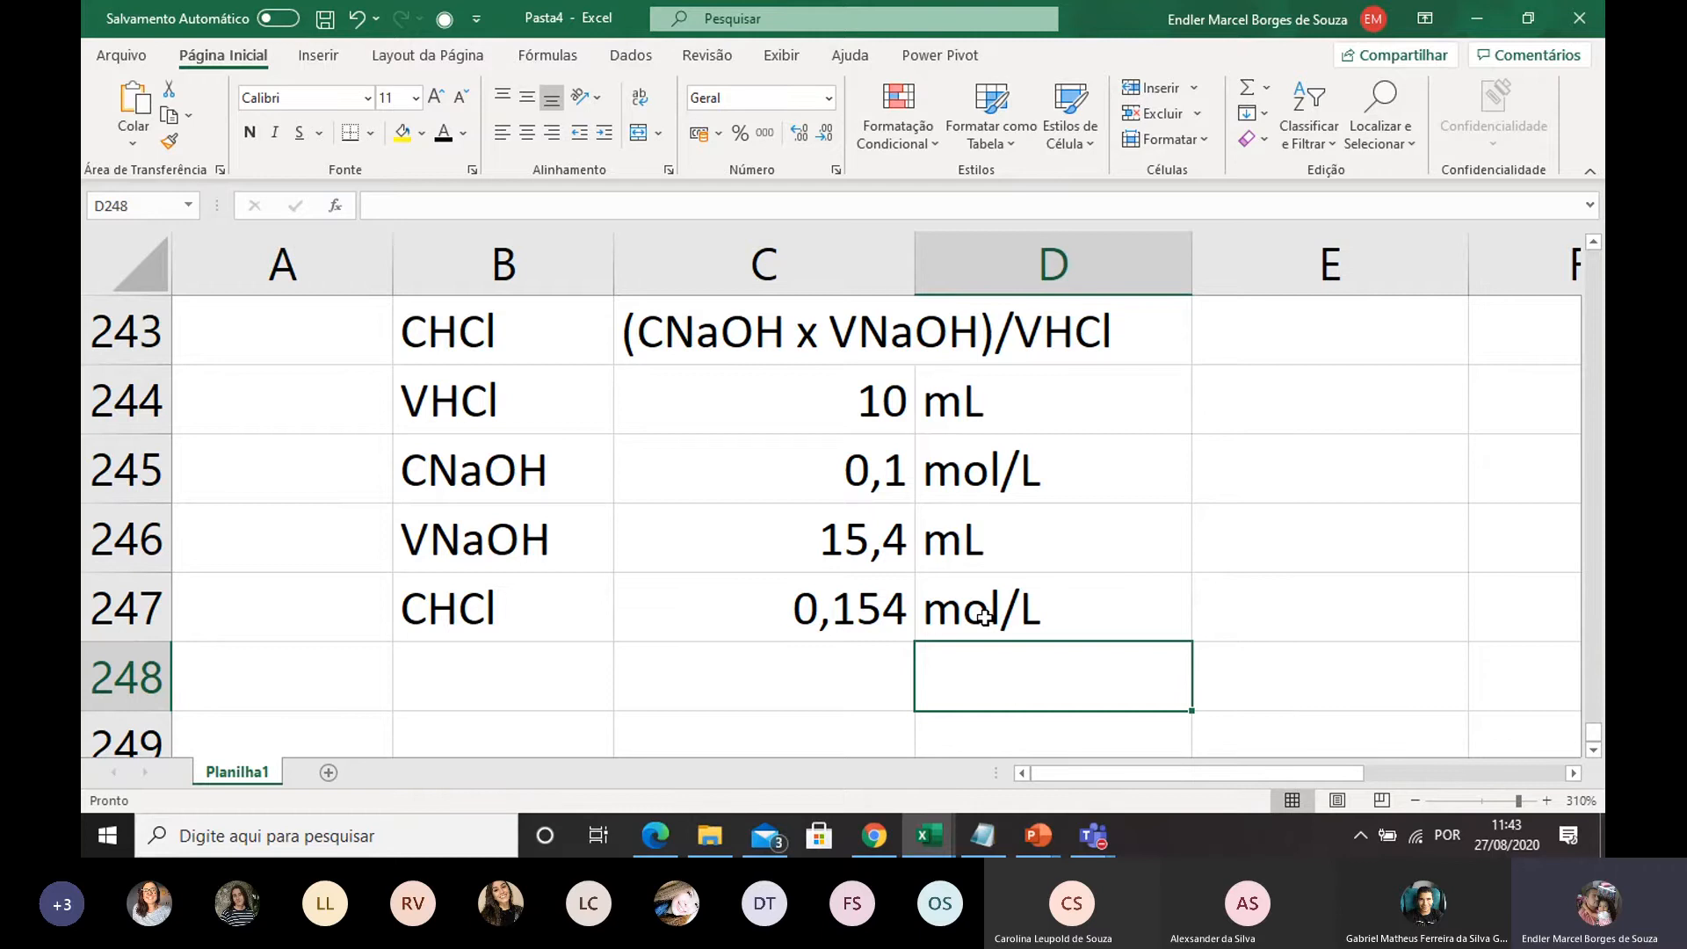
Switch to the 20 08 2020 presentation in PowerPoint and check the worked HCl titration solution on slide 134, including the dilution factor
mouse_move(1035, 830)
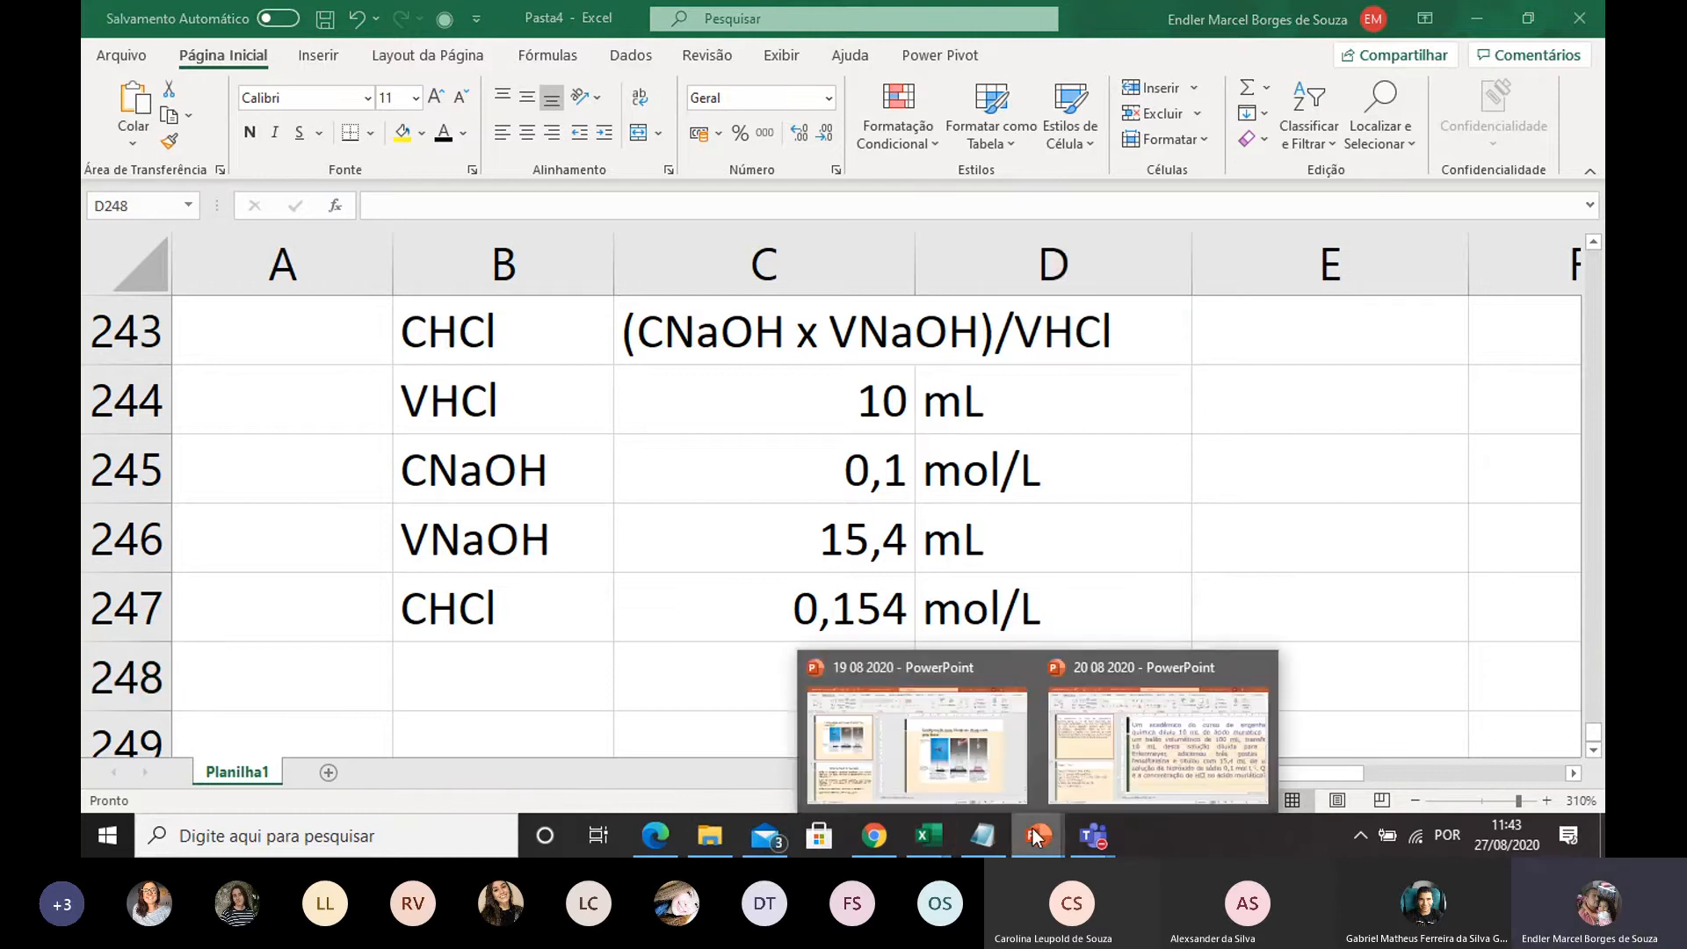
left_click(1112, 741)
key("Down")
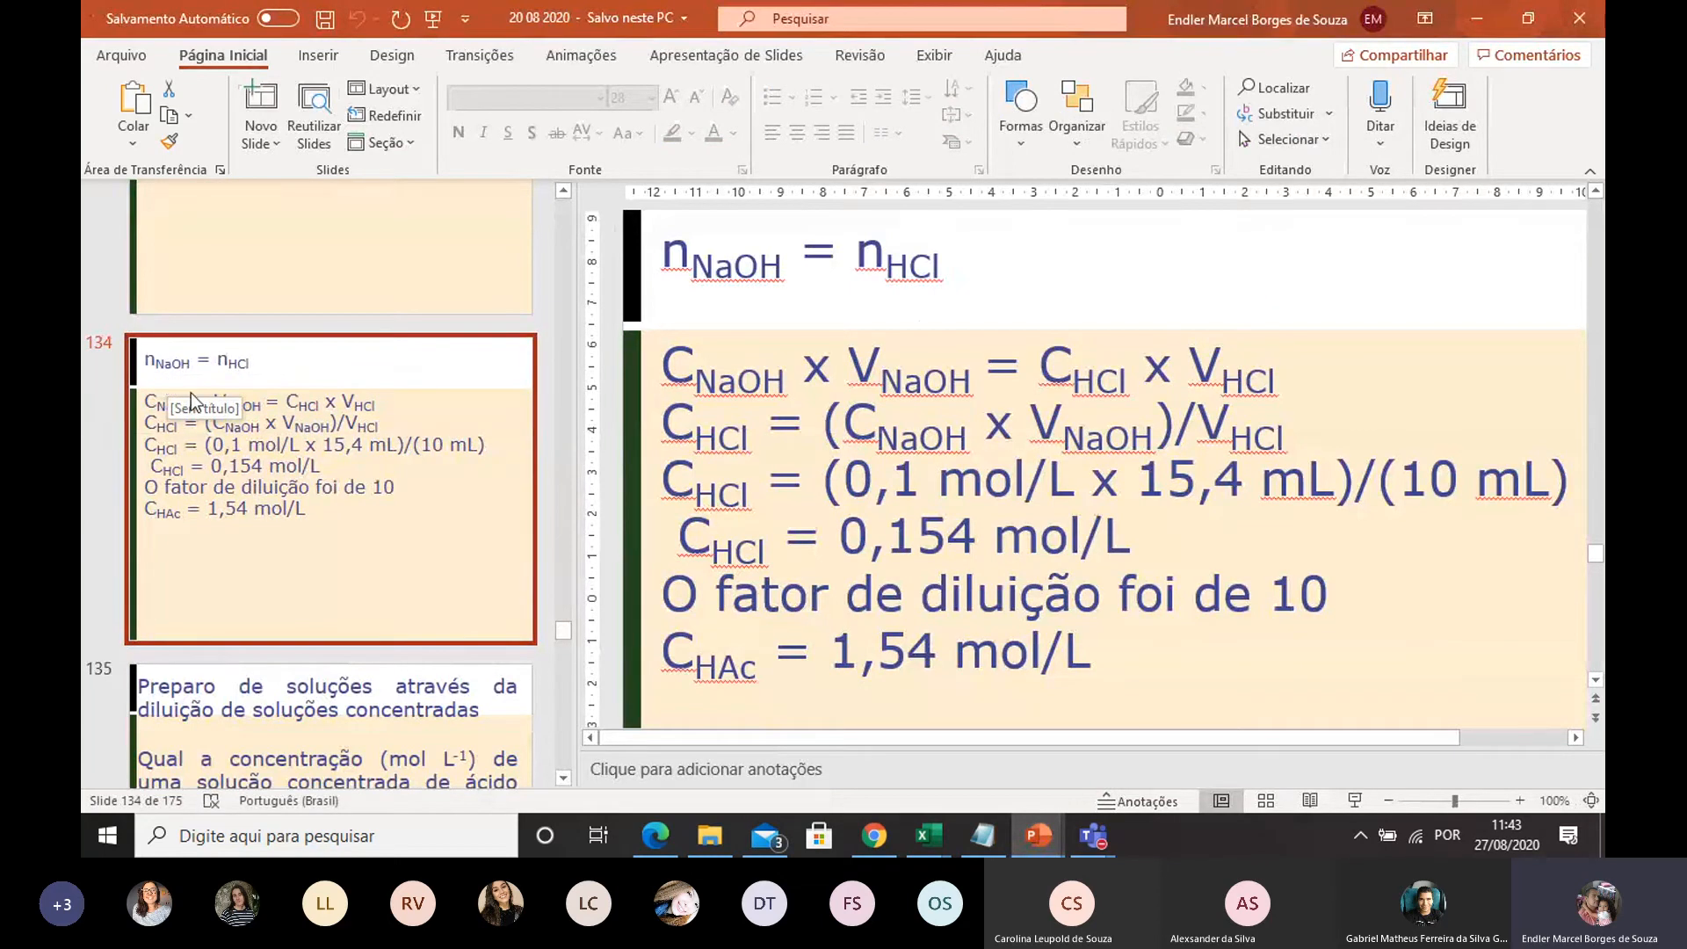
left_click(943, 439)
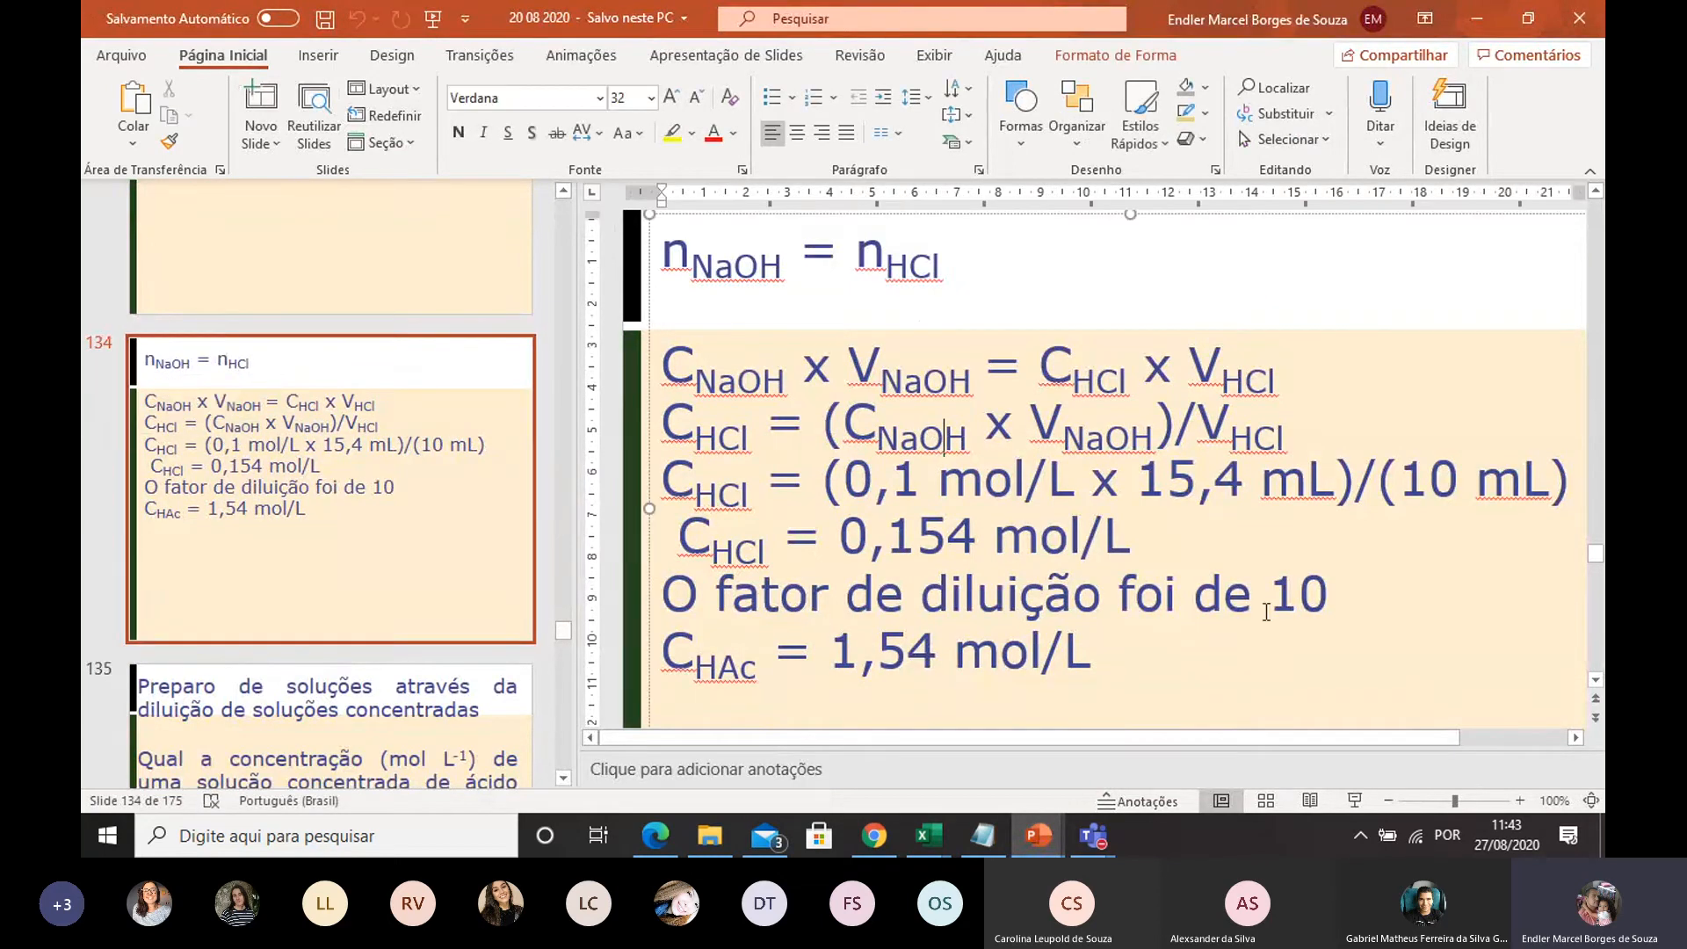
left_click_drag(1178, 667, 681, 252)
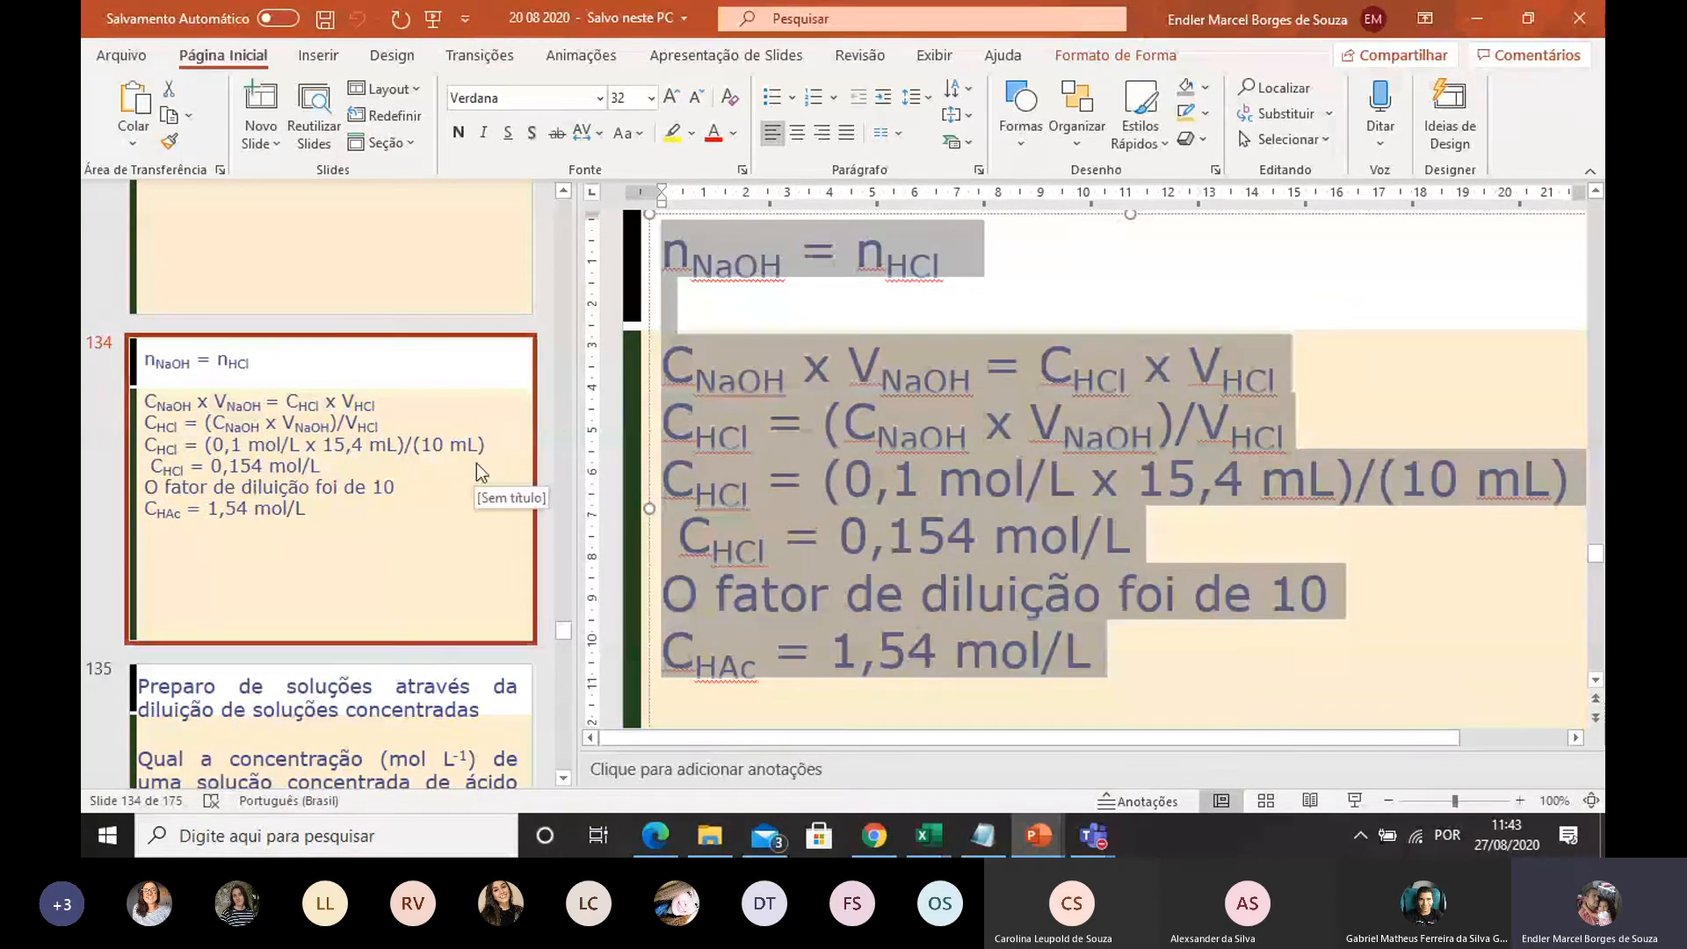
left_click(481, 436)
Open slide 135 with the problem on the concentration of a concentrated hydrochloric acid solution and place the cursor in its heading
scroll(481, 436, "down", 2)
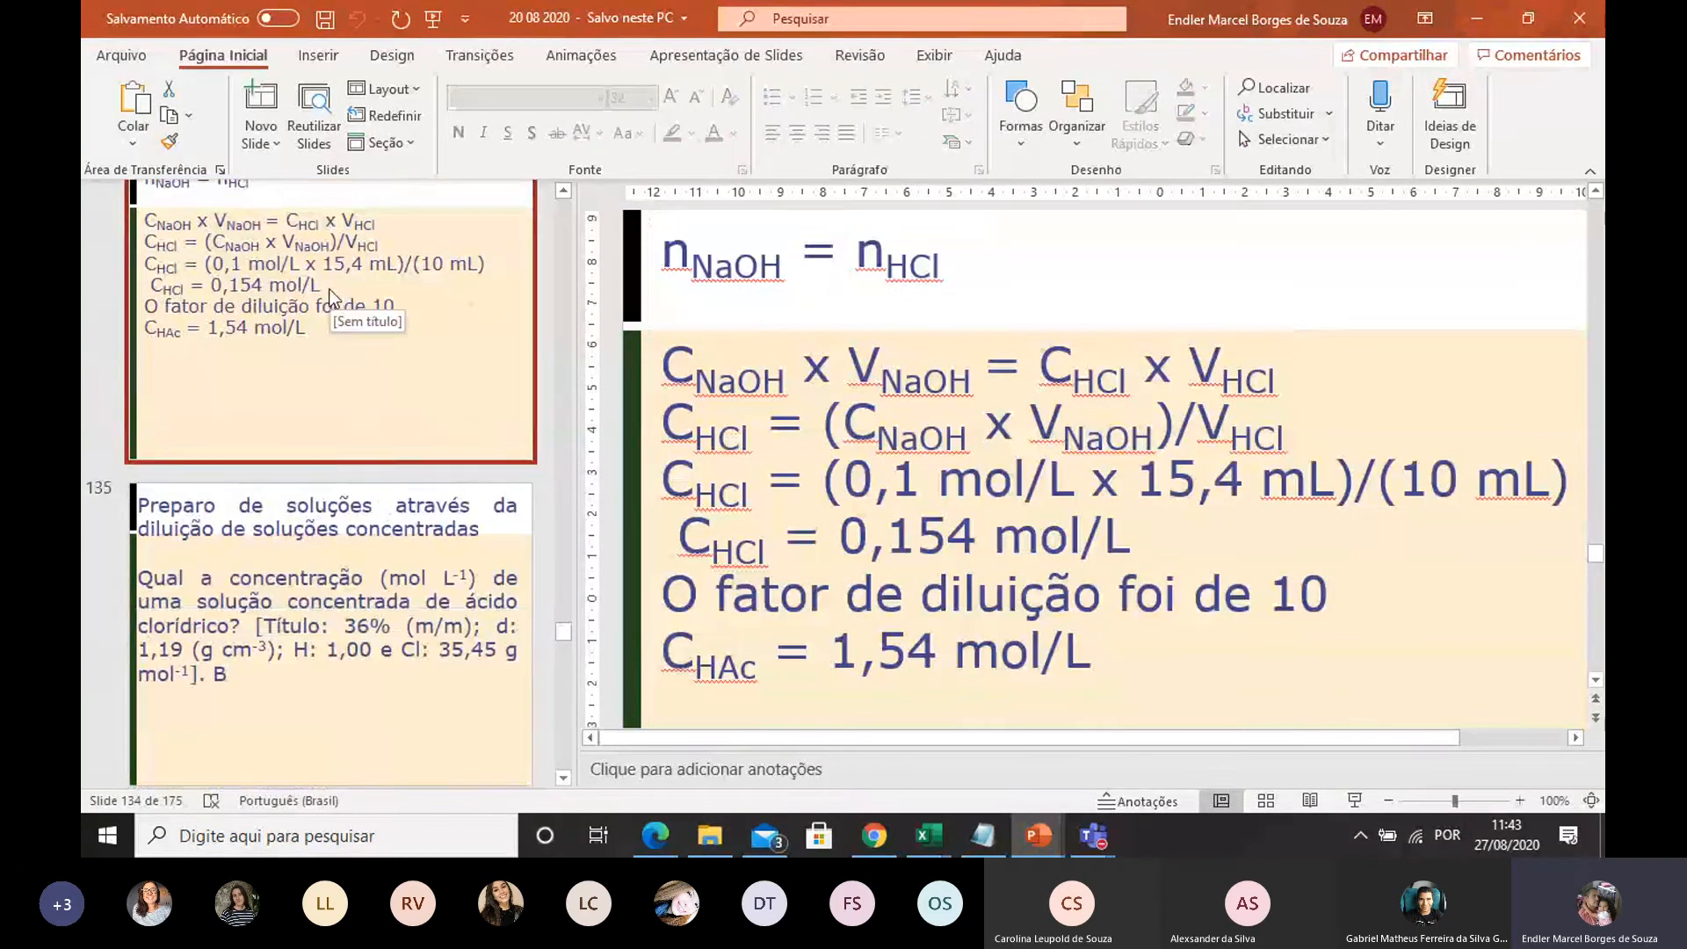
scroll(332, 298, "up", 1)
left_click(308, 661)
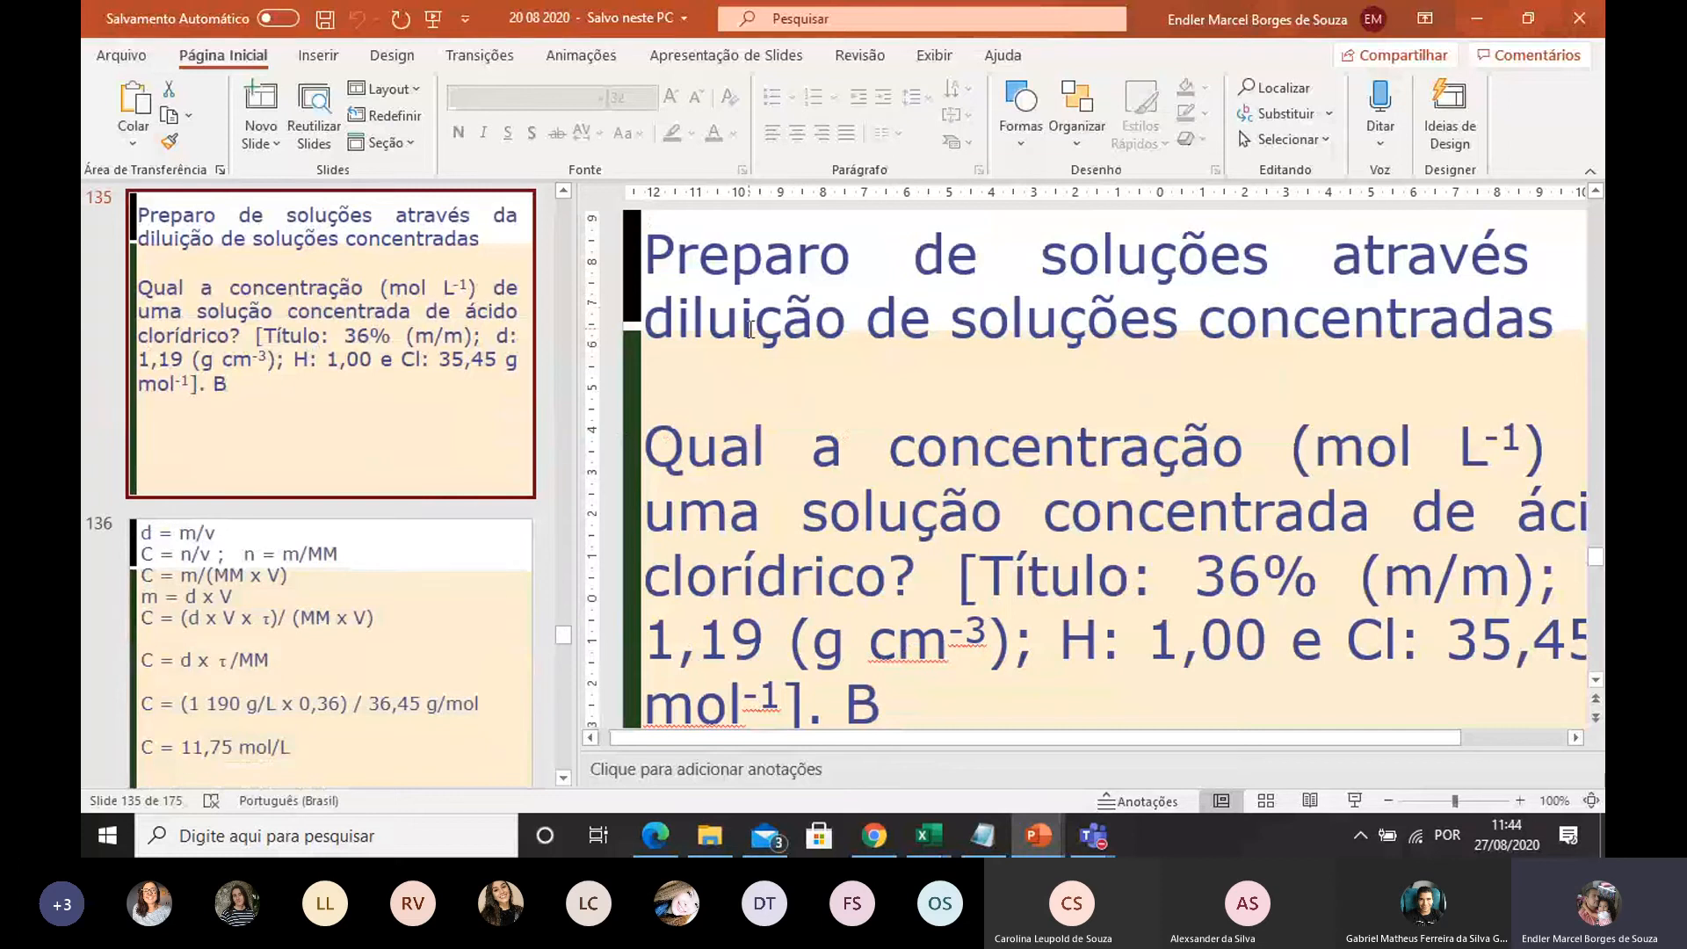
left_click(898, 339)
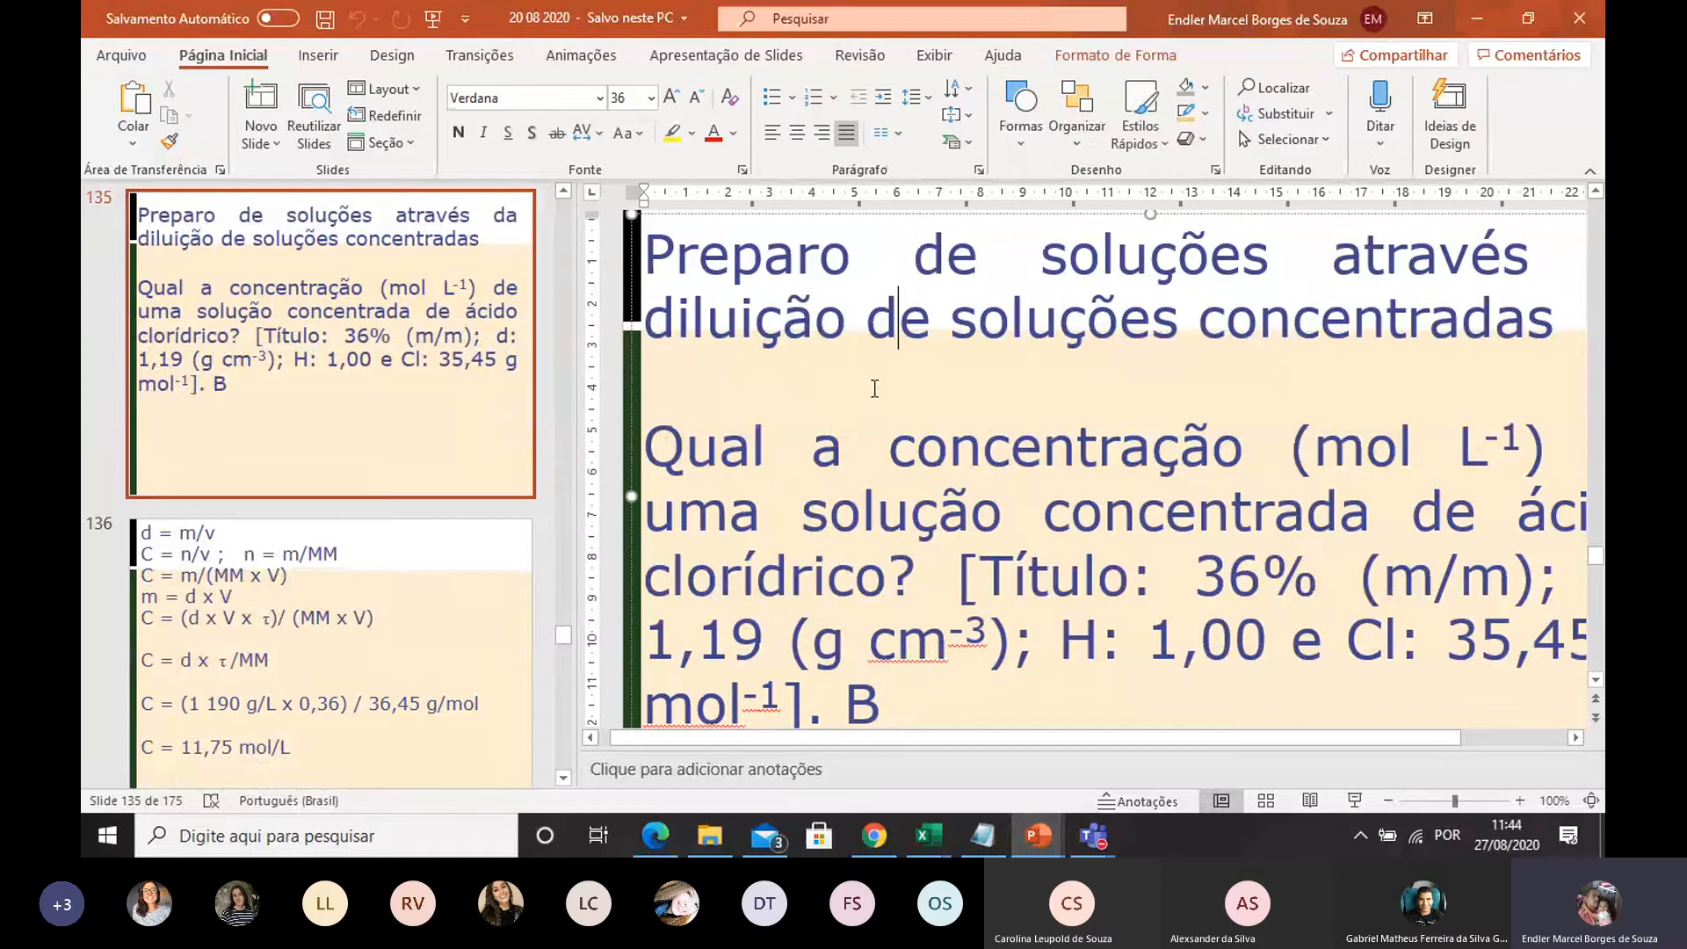